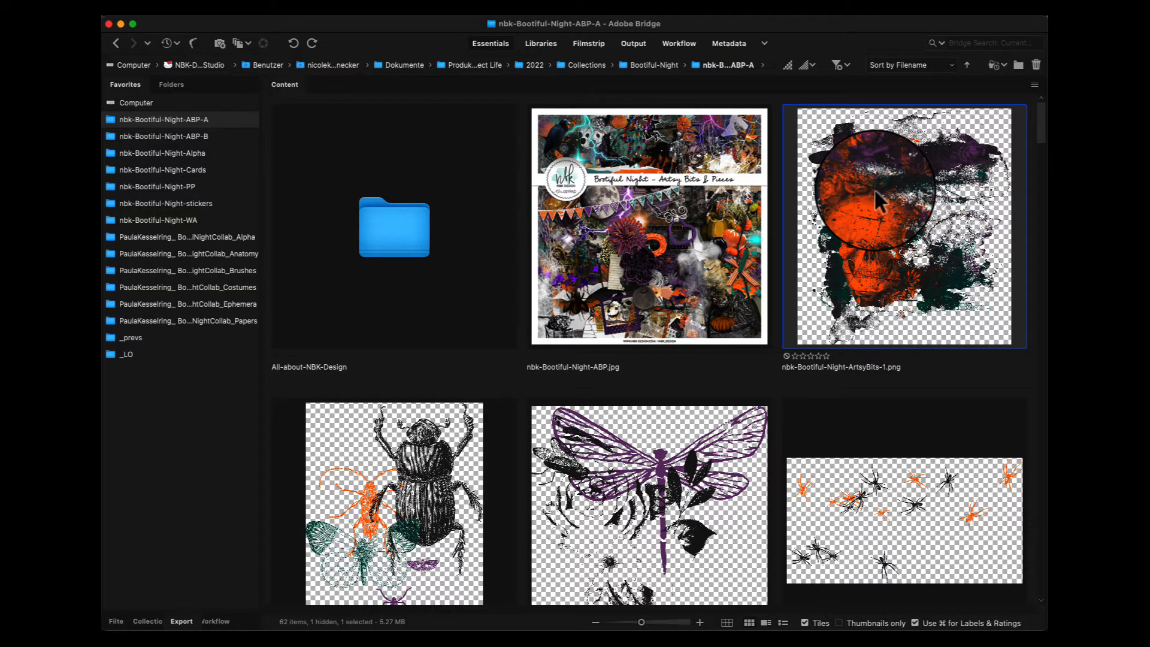
Preview nbk-Bootiful-Night-ArtsyBits-1.png at full size and look through the artsy bits, branches and burnt-edge papers that follow it
key("space")
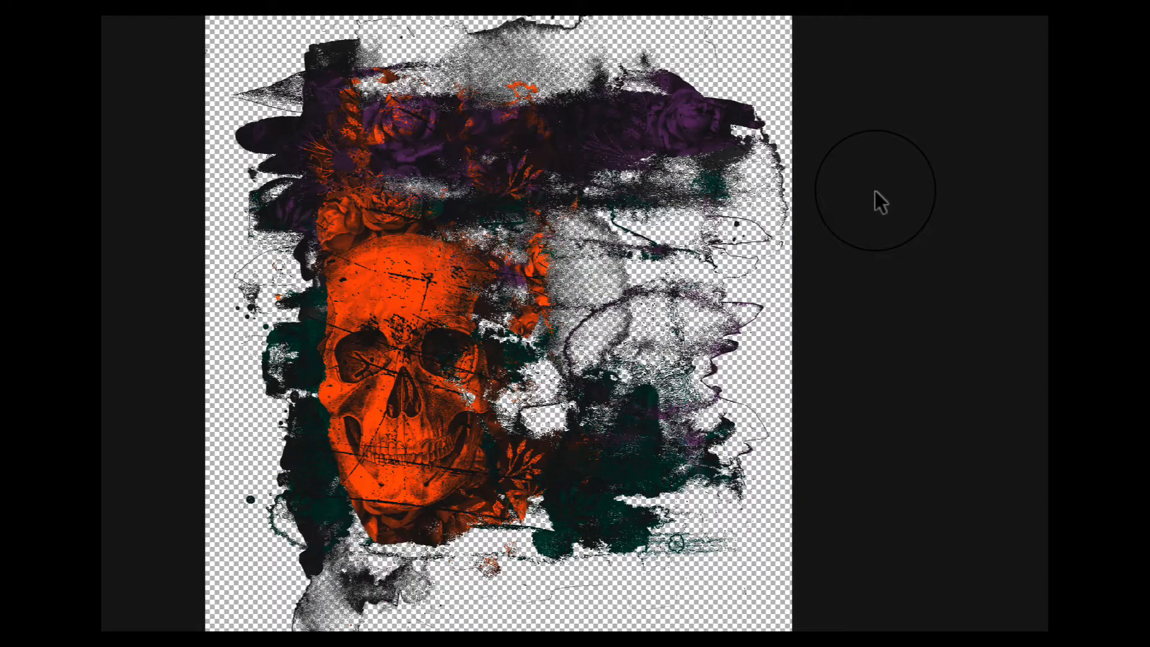
key("space")
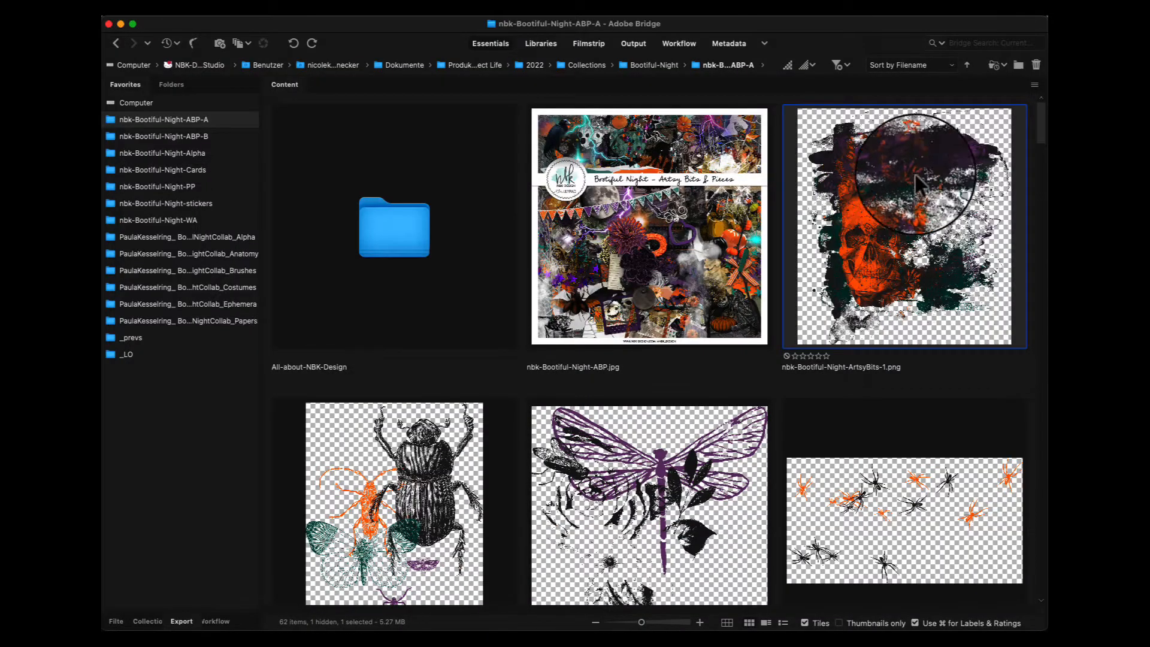
scroll(1031, 139, "down", 7)
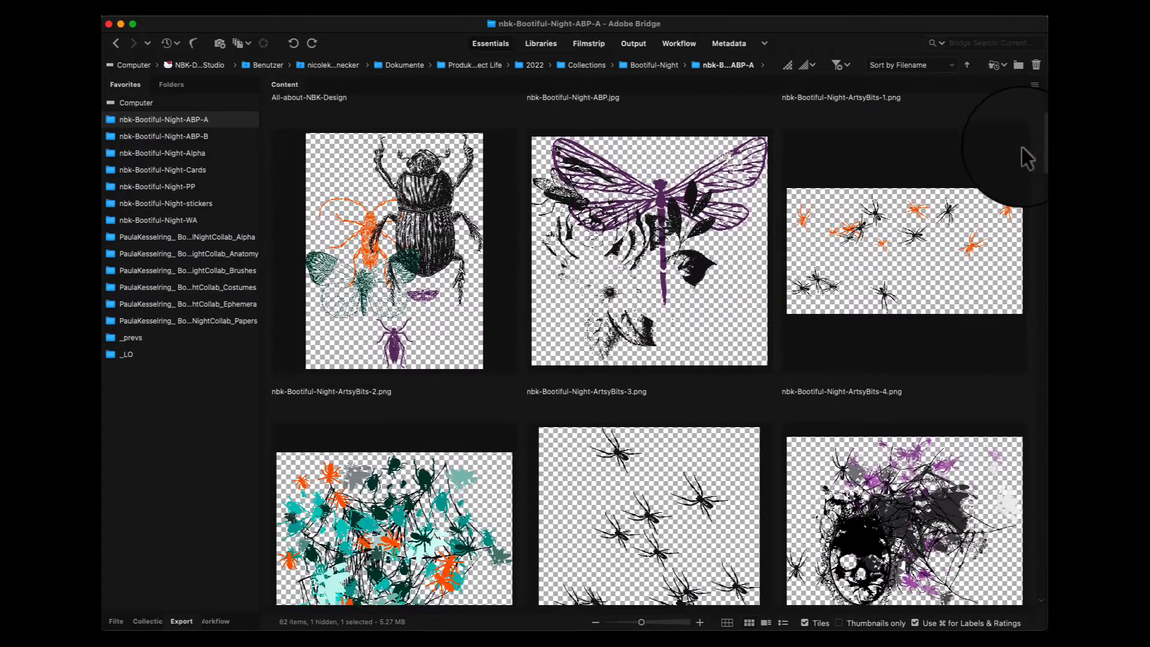
scroll(1012, 165, "down", 7)
scroll(995, 180, "up", 4)
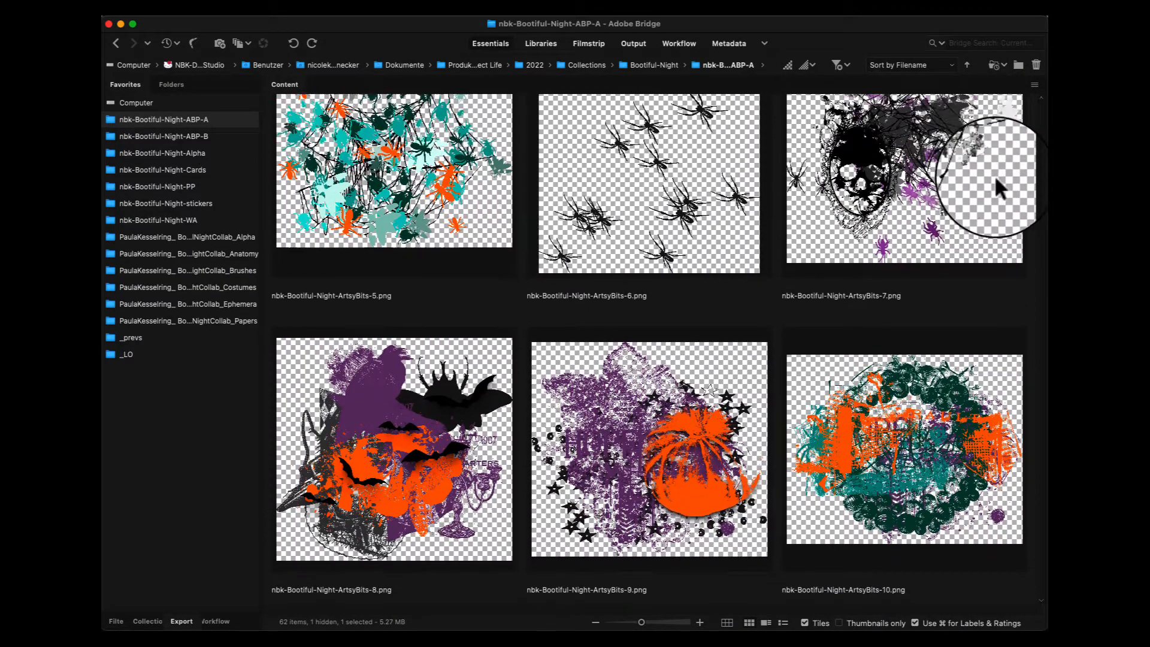
scroll(994, 169, "down", 7)
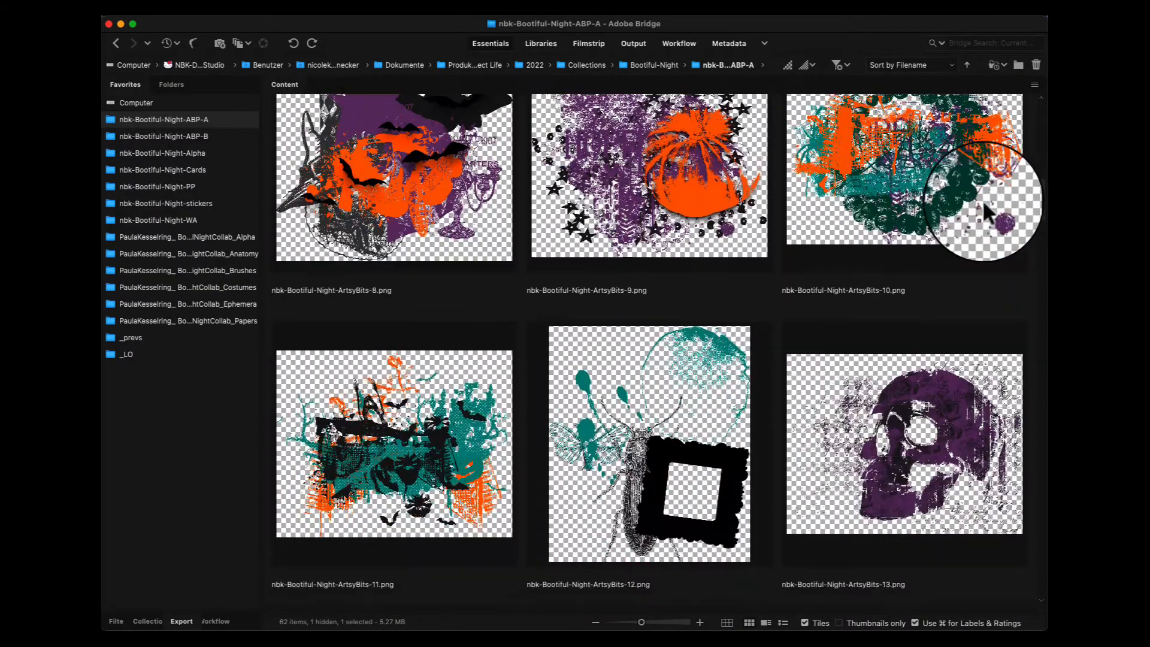
scroll(983, 200, "down", 10)
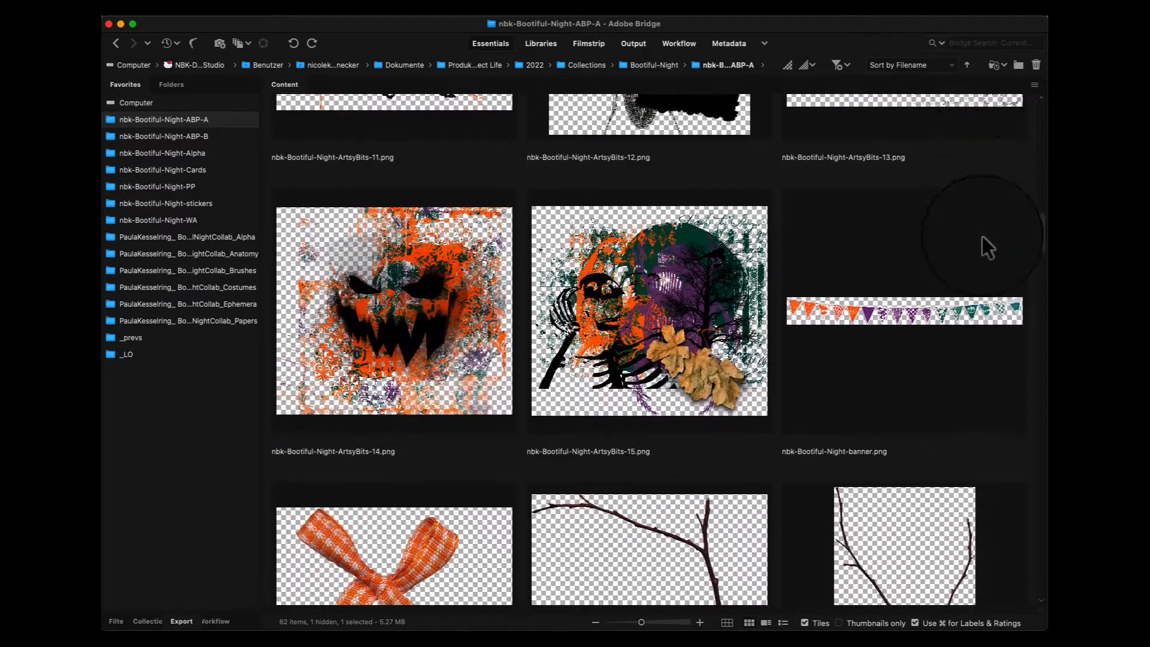
scroll(1000, 252, "down", 6)
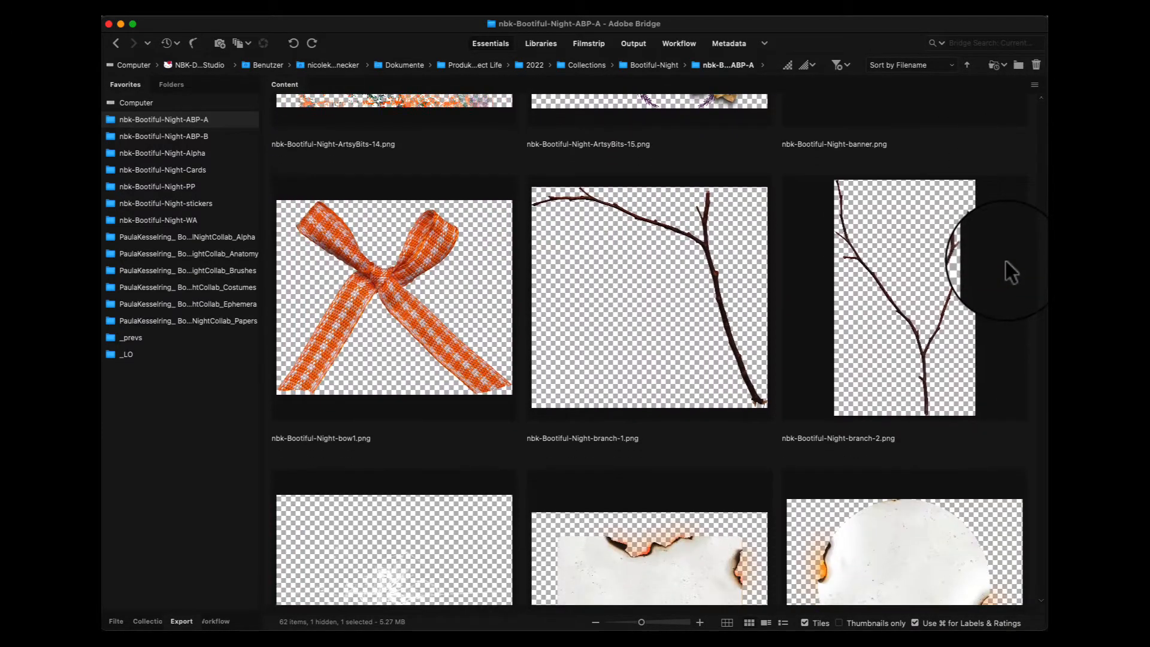
scroll(1003, 263, "down", 5)
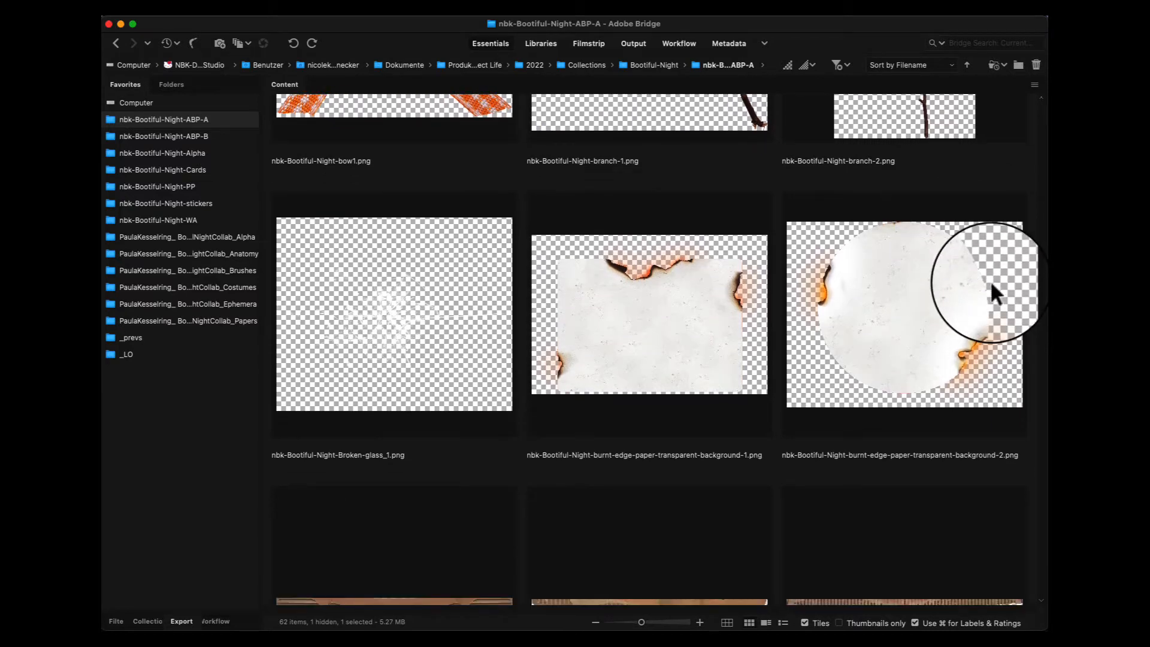
scroll(990, 280, "down", 3)
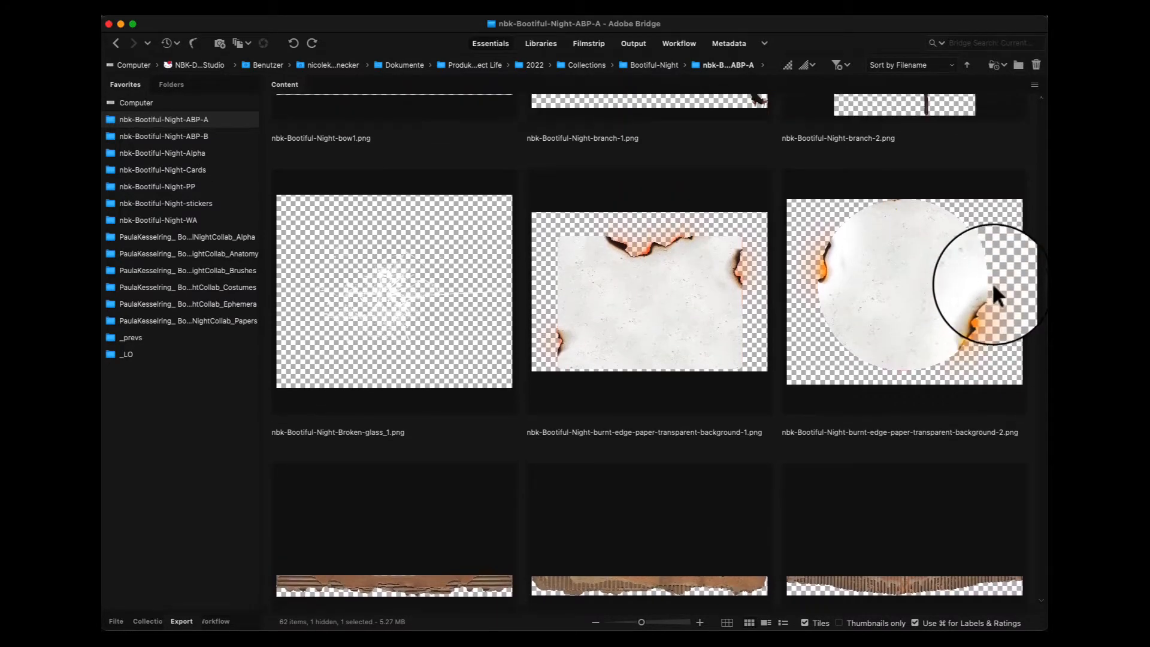
Preview nbk-Bootiful-Night-Broken-glass_1.png at full size and return to the thumbnails
left_click(386, 197)
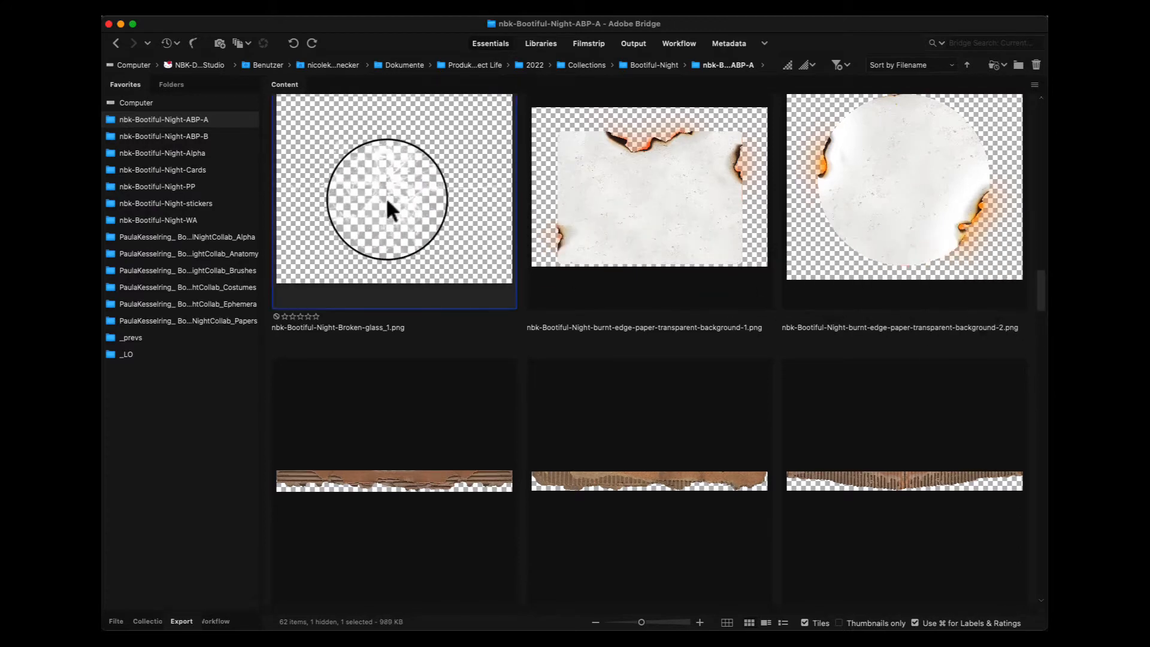
key("space")
key("space")
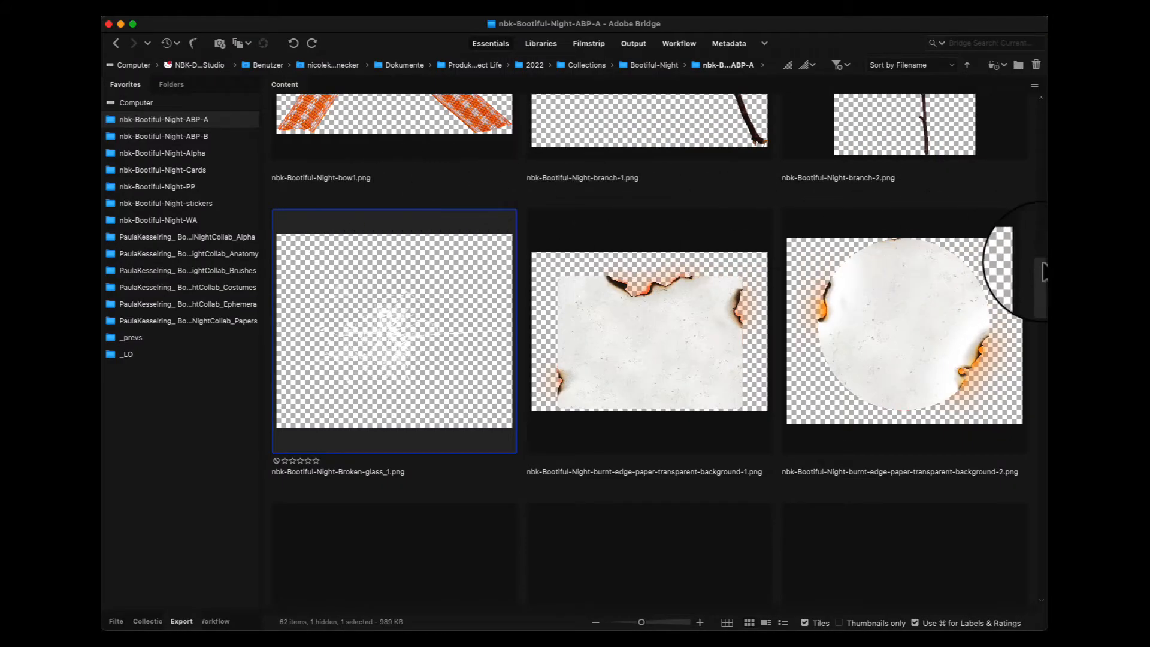
Find nbk-Bootiful-Night-craftyARTSnippets-#2.png further down the folder and inspect it in a full-size preview
scroll(1044, 280, "down", 3)
left_click_drag(1043, 280, 1042, 369)
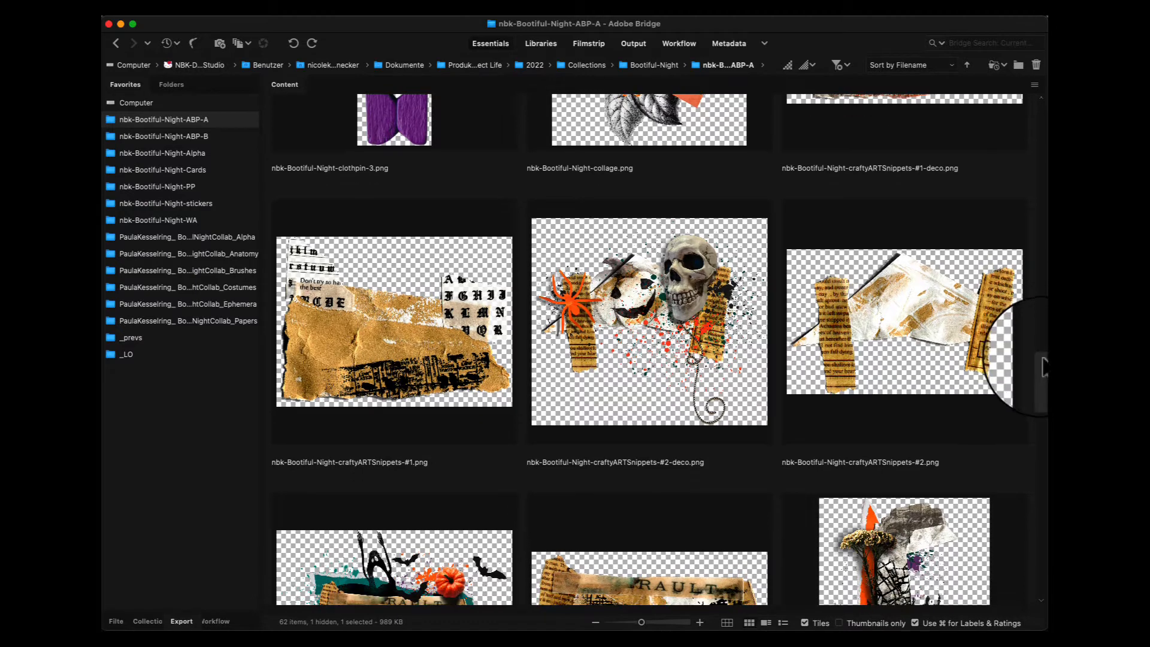
left_click(875, 287)
key("space")
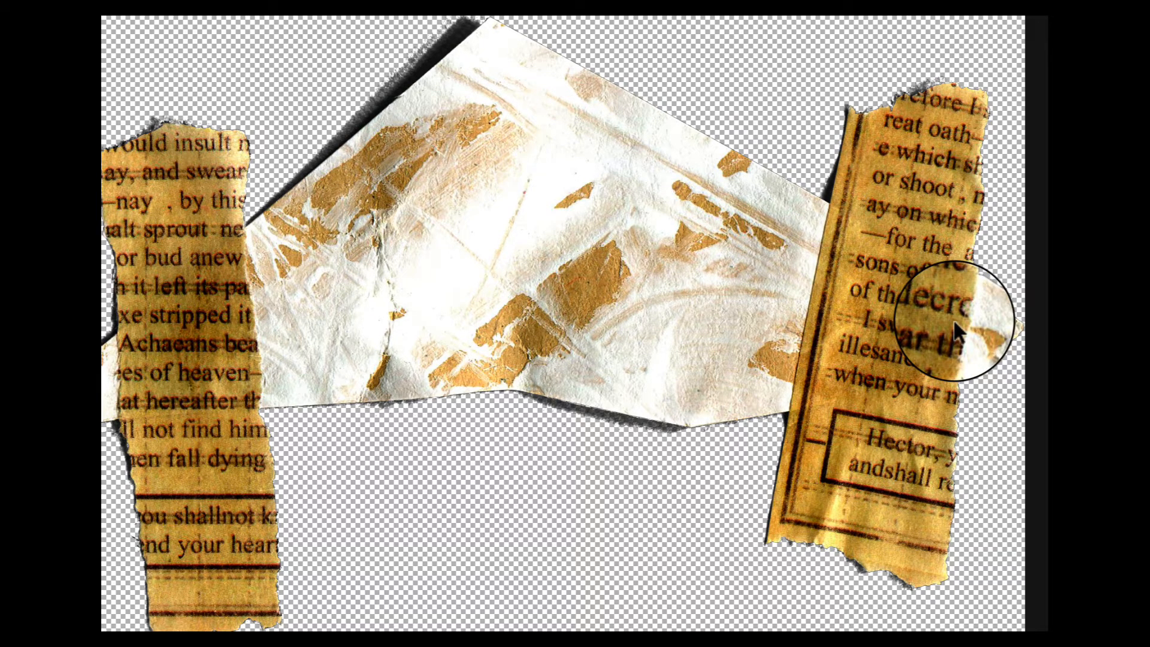
key("space")
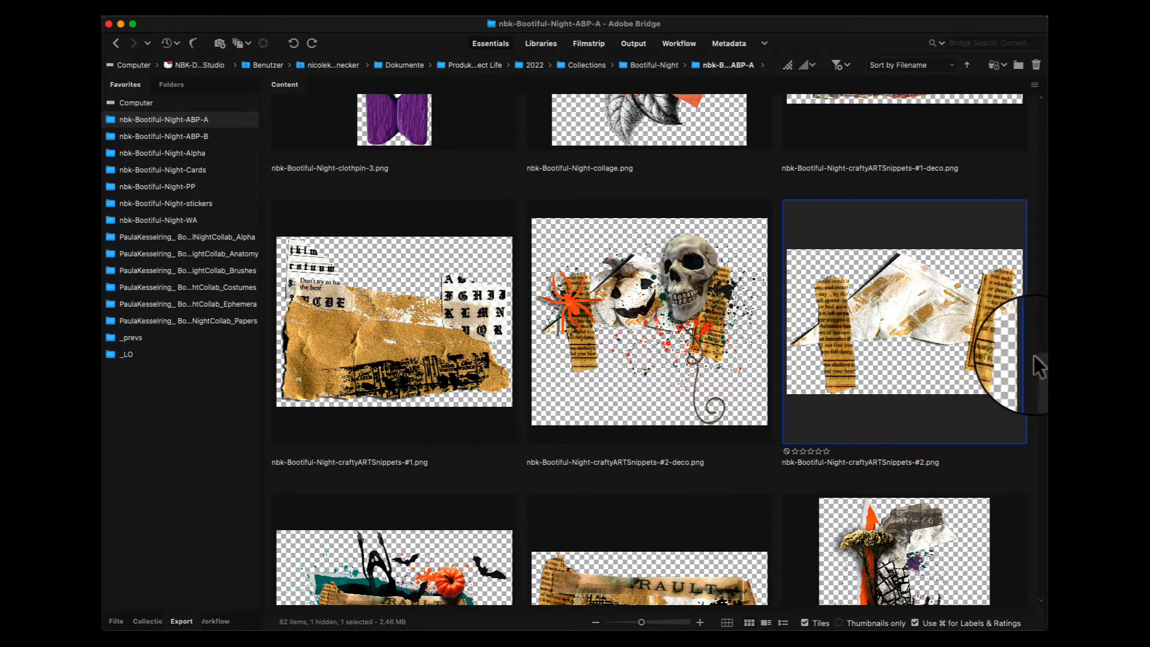
Find the fog overlays further down the folder and preview nbk-Bootiful-Night-Fog-1.png and nbk-Bootiful-Night-Fog-2.png at full size
scroll(1039, 360, "down", 2)
left_click_drag(1041, 369, 1047, 515)
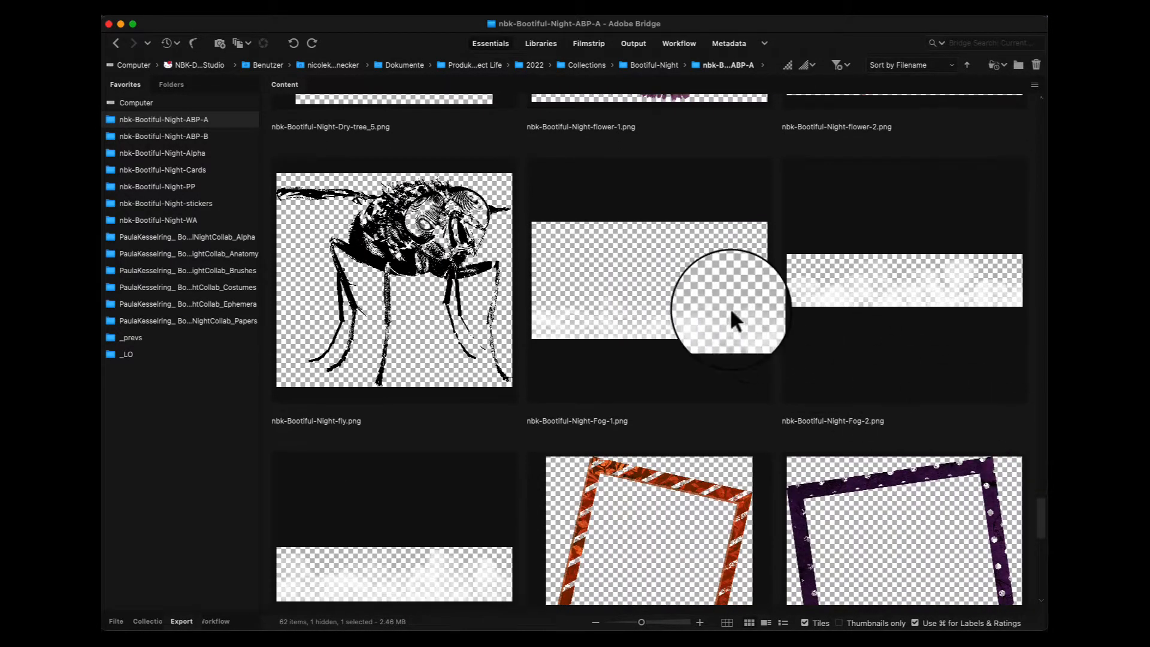
left_click(731, 316)
key("space")
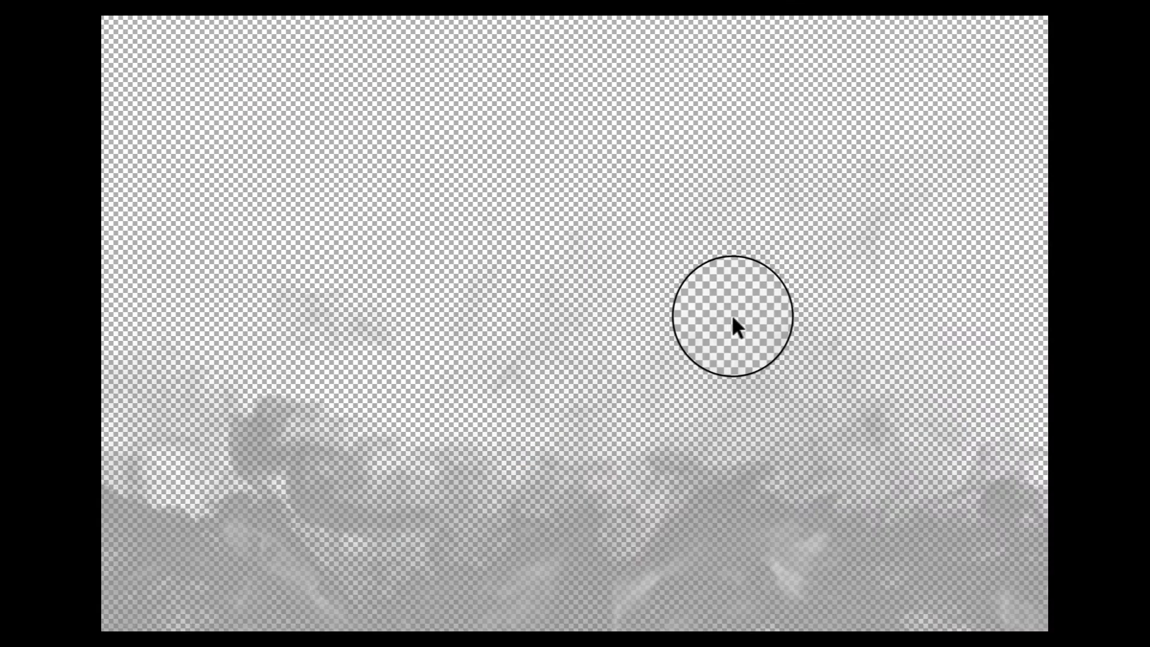
key("space")
left_click(850, 285)
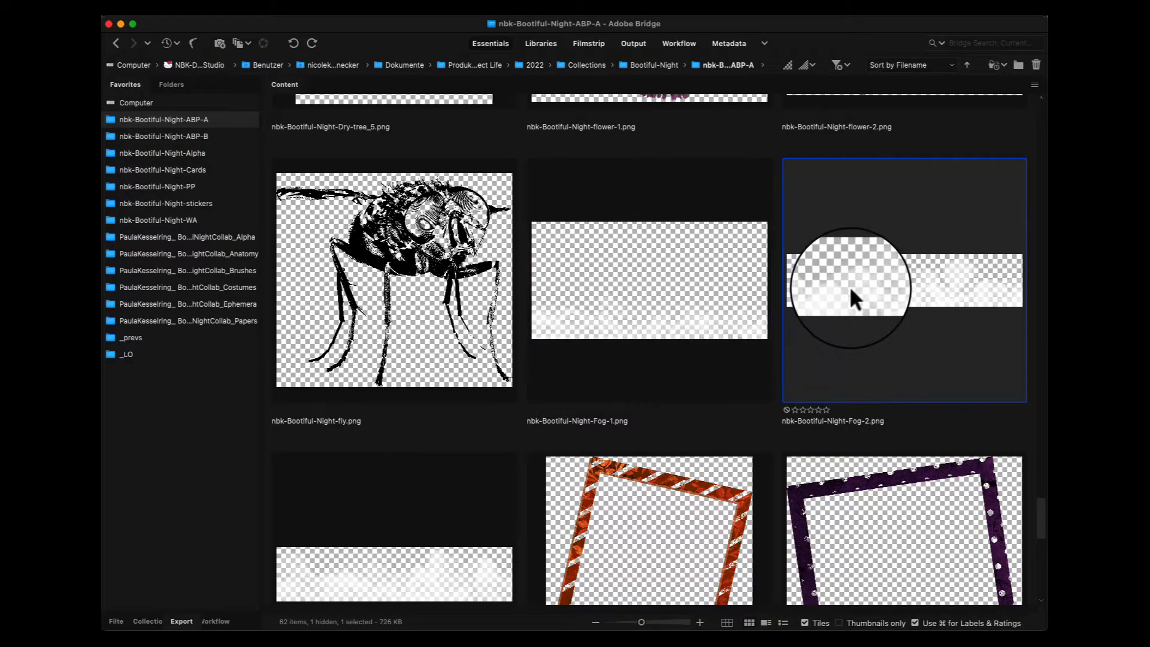
key("space")
key("space")
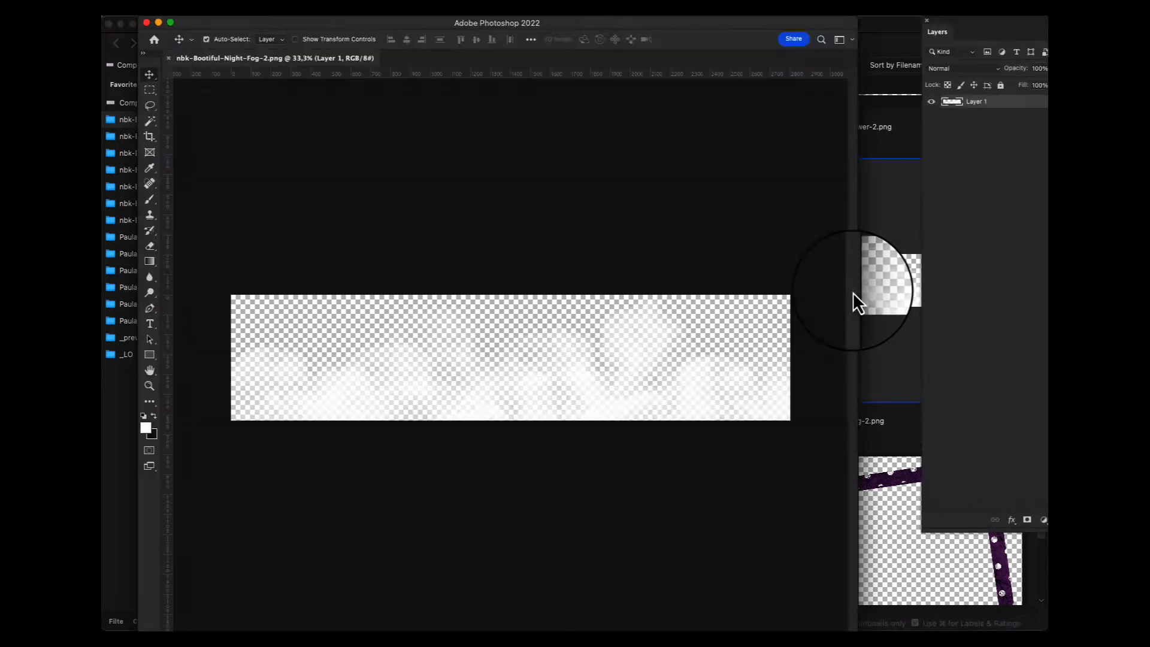
Open nbk-Bootiful-Night-Fog-2.png and, from the nbk-Bootiful-Night-PP folder, the dark forest paper nbk-Bootiful-Night-PP-artsy-4.jpg in Photoshop
double_click(851, 289)
left_click(882, 267)
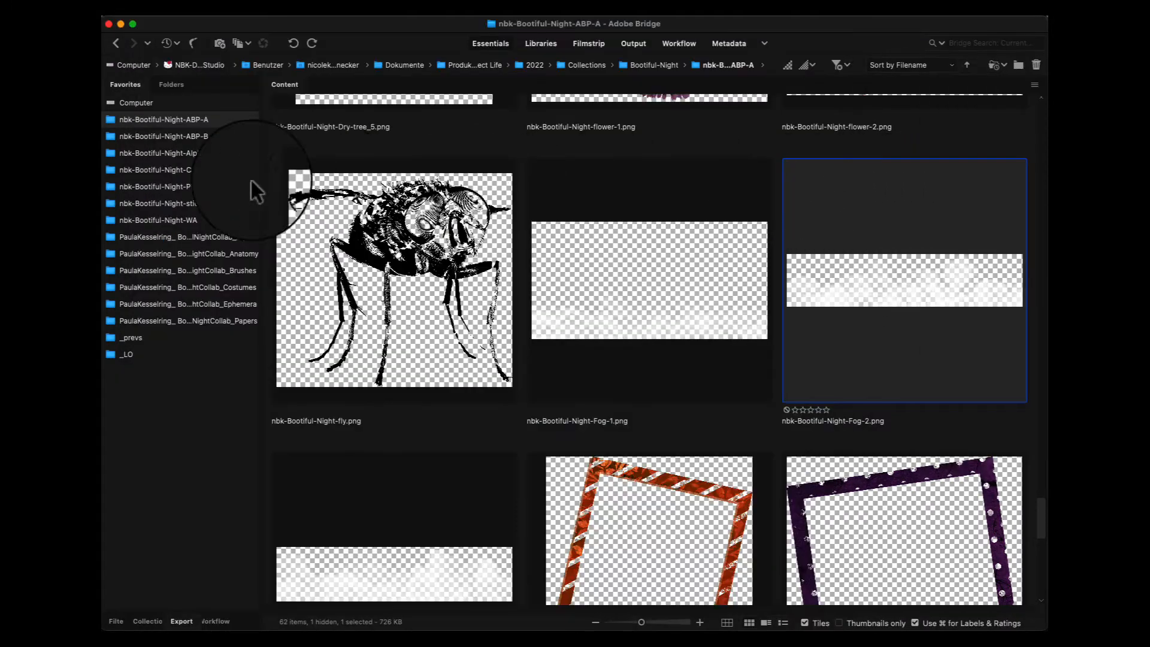
left_click(205, 185)
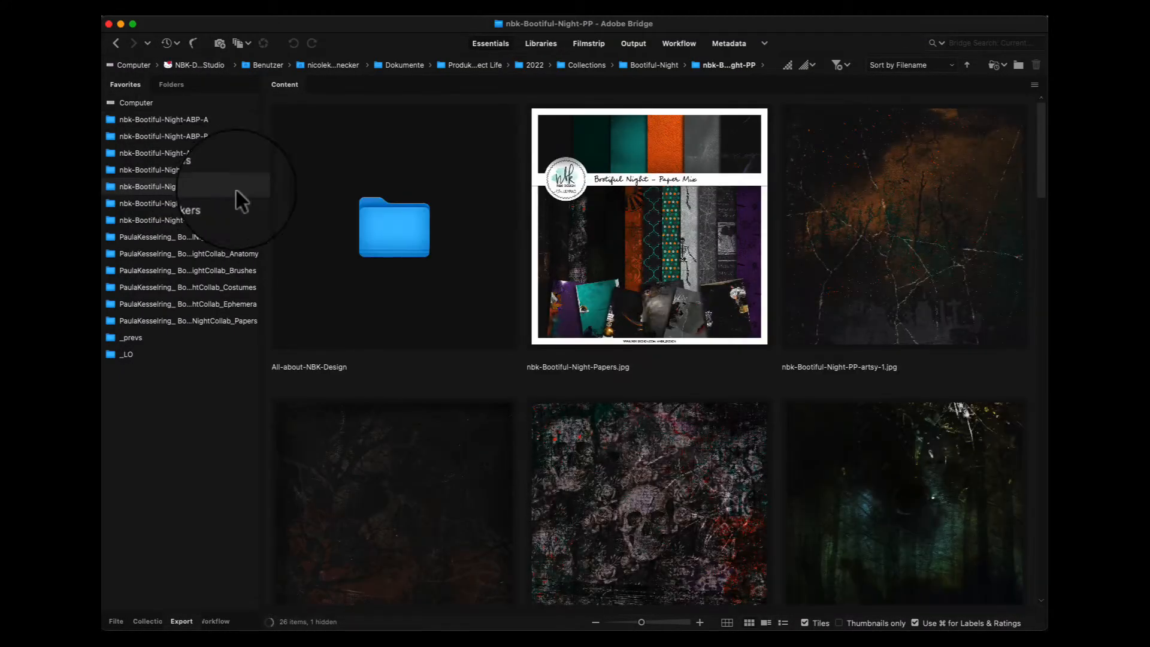
double_click(937, 405)
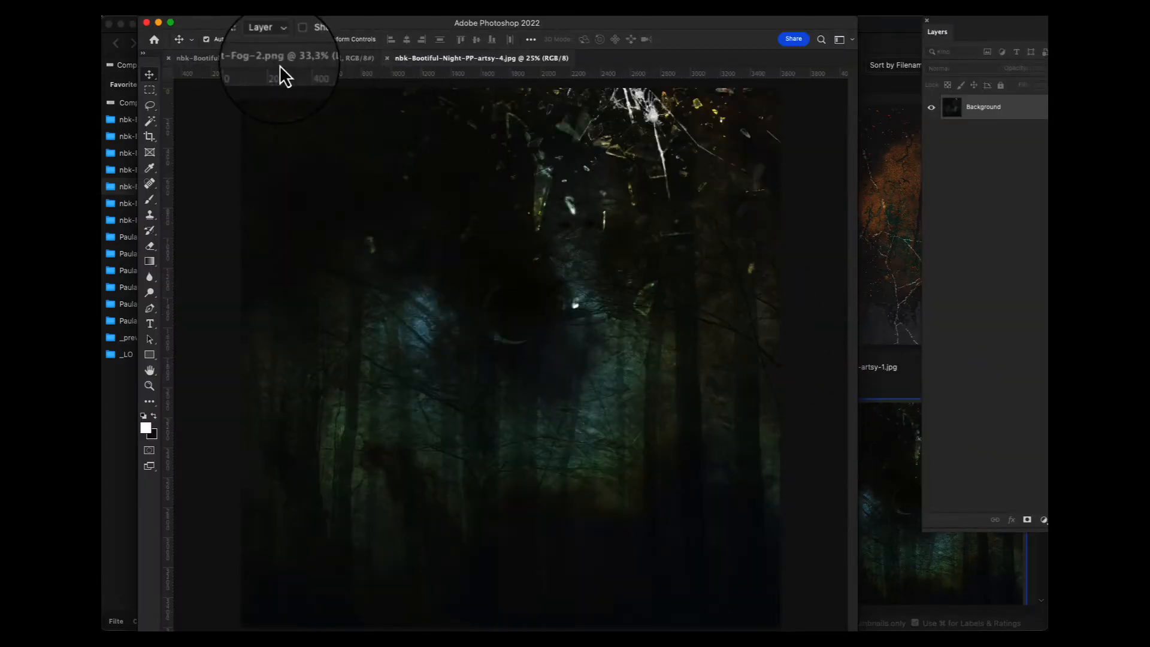
Copy the entire nbk-Bootiful-Night-Fog-2.png image and paste it as a new layer into nbk-Bootiful-Night-PP-artsy-4.jpg
left_click(279, 61)
key("super+a")
key("super+c")
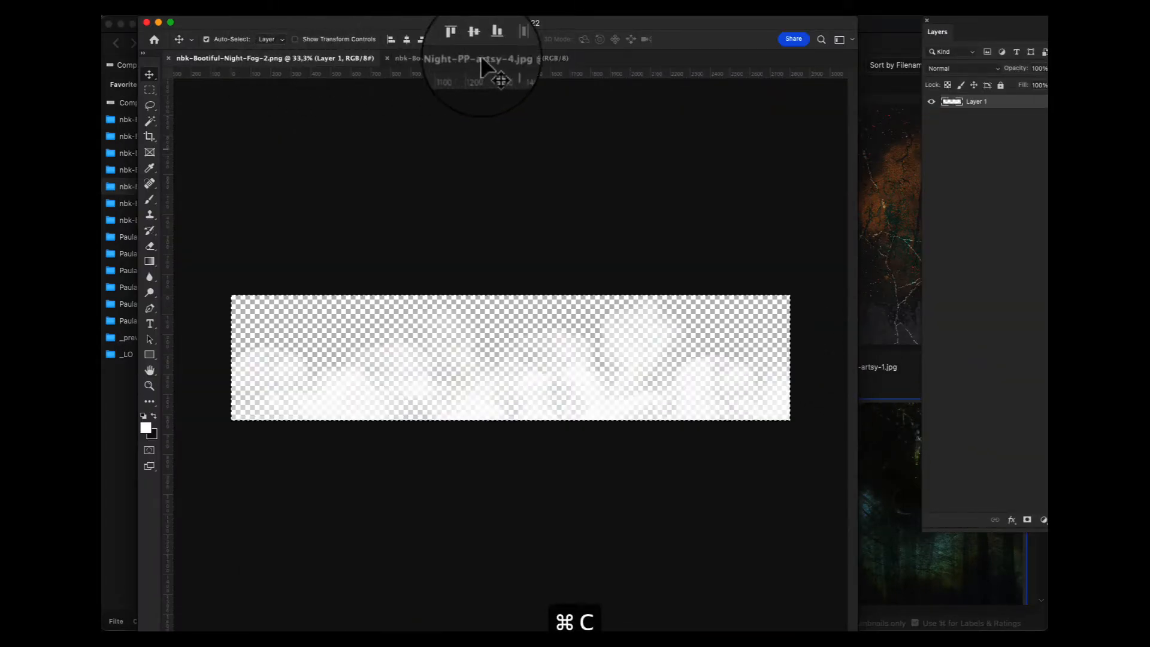
left_click(481, 58)
key("super+v")
Transform the pasted fog to sit along the paper's lower edge, stretched across the full width to about 129% wide and 123% high
key("super+t")
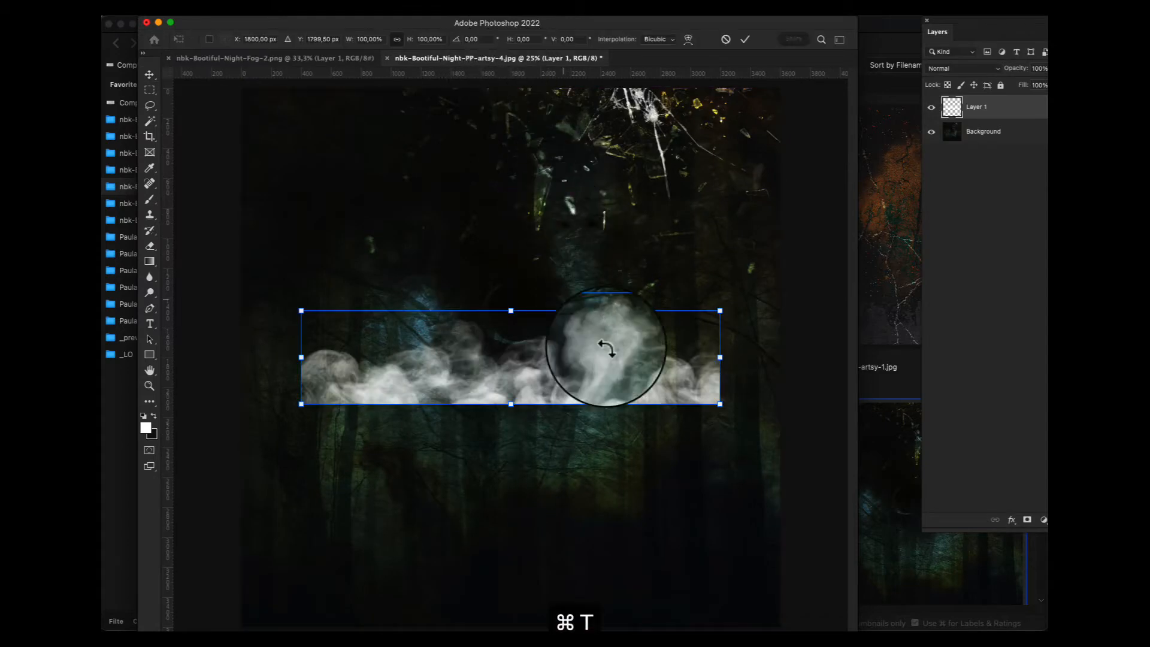
left_click_drag(612, 369, 551, 590)
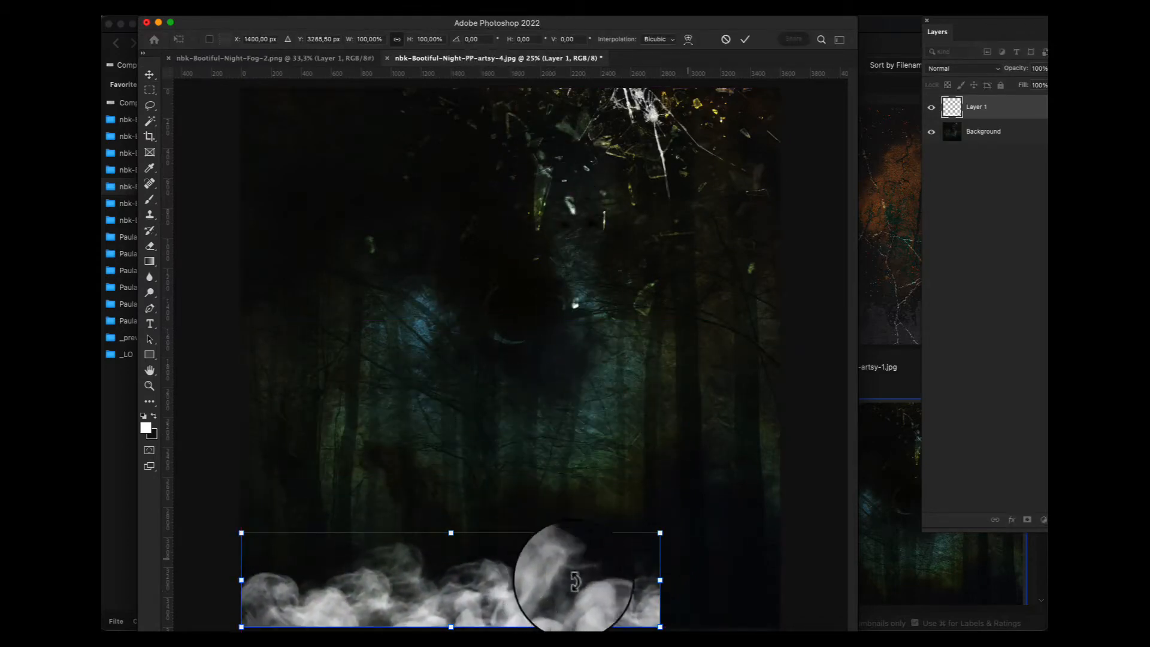
left_click_drag(660, 532, 780, 517)
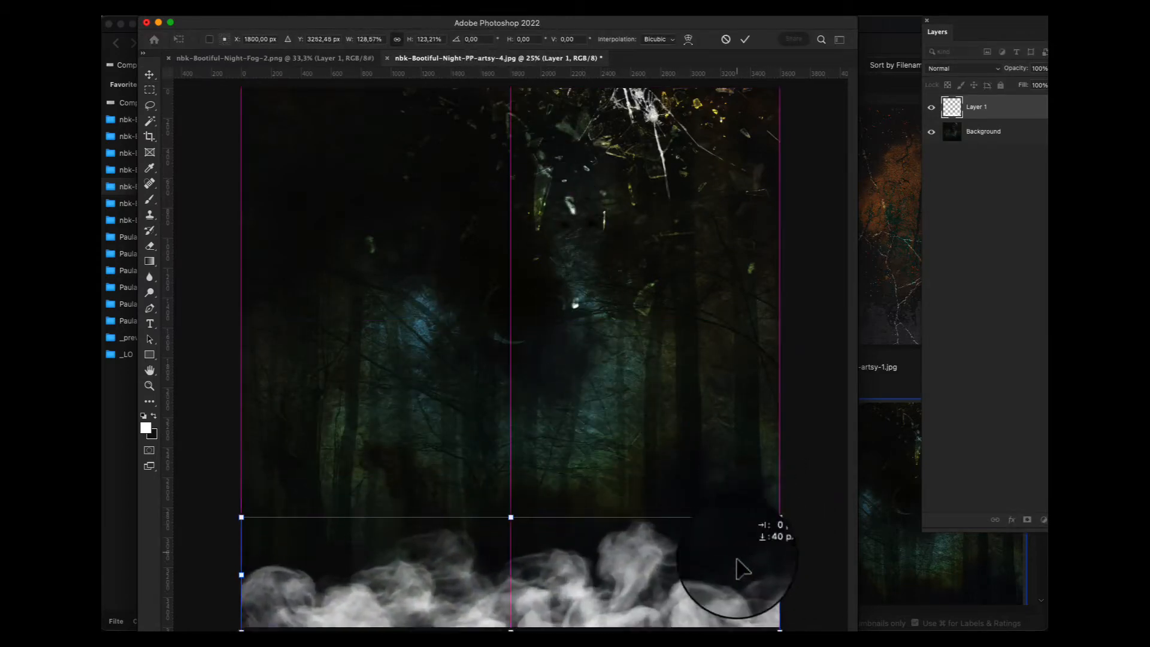
key("Return")
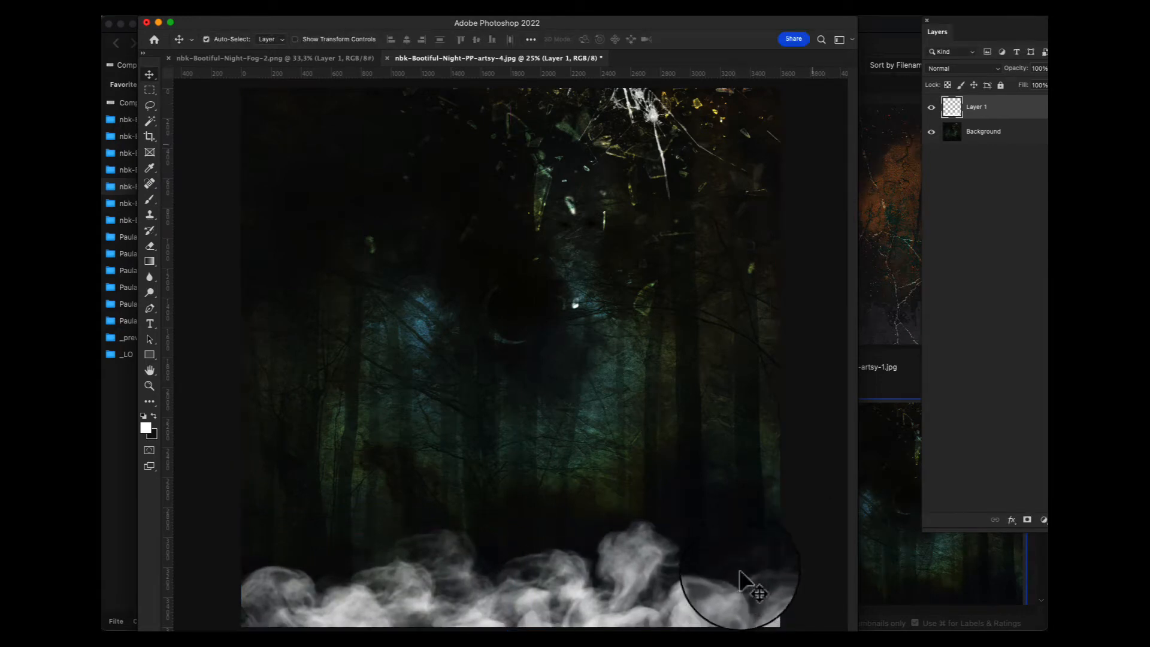
Switch to Adobe Bridge and go back to the fog overlays in the nbk-Bootiful-Night-ABP-A folder
left_click(893, 45)
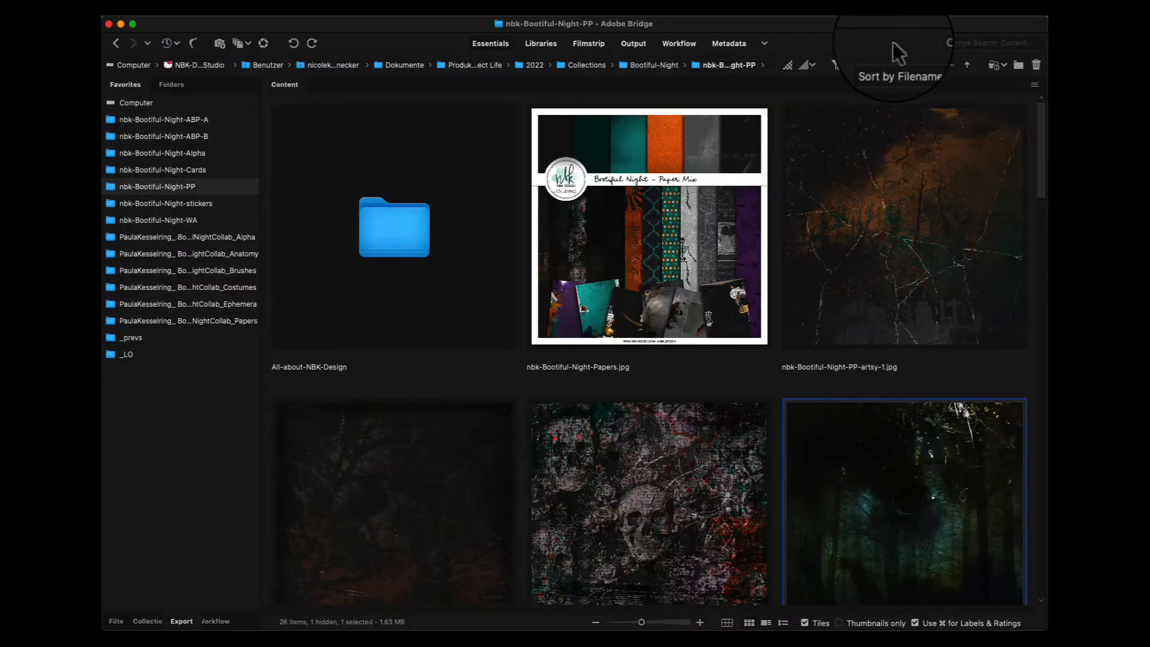
left_click(116, 44)
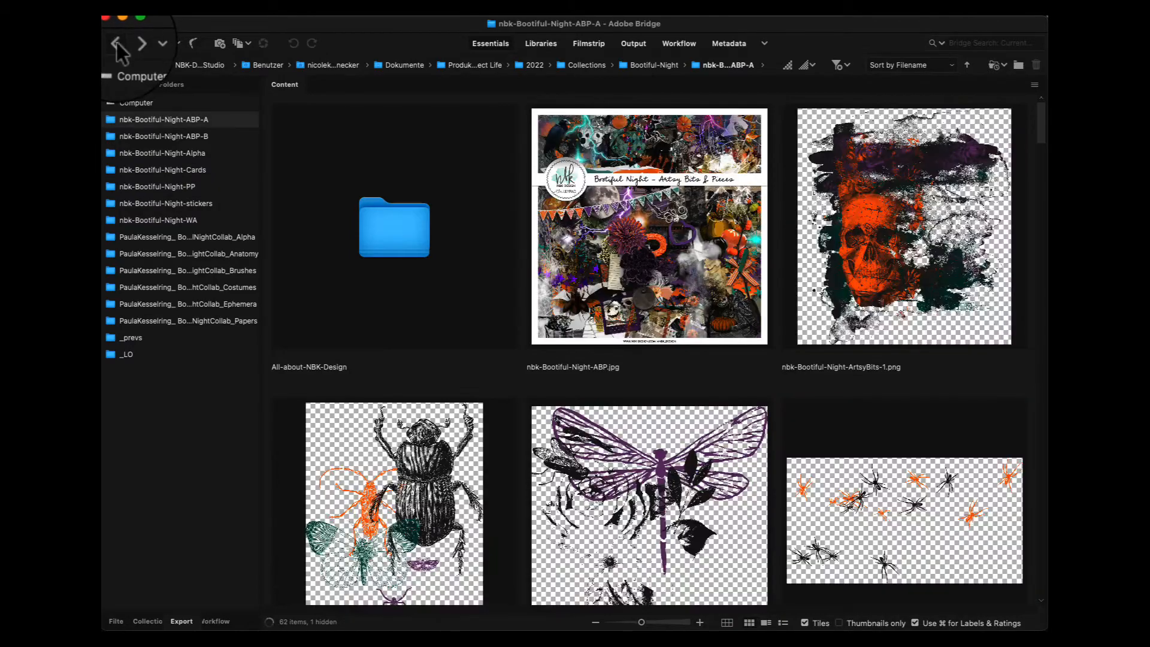
left_click(117, 44)
left_click(151, 44)
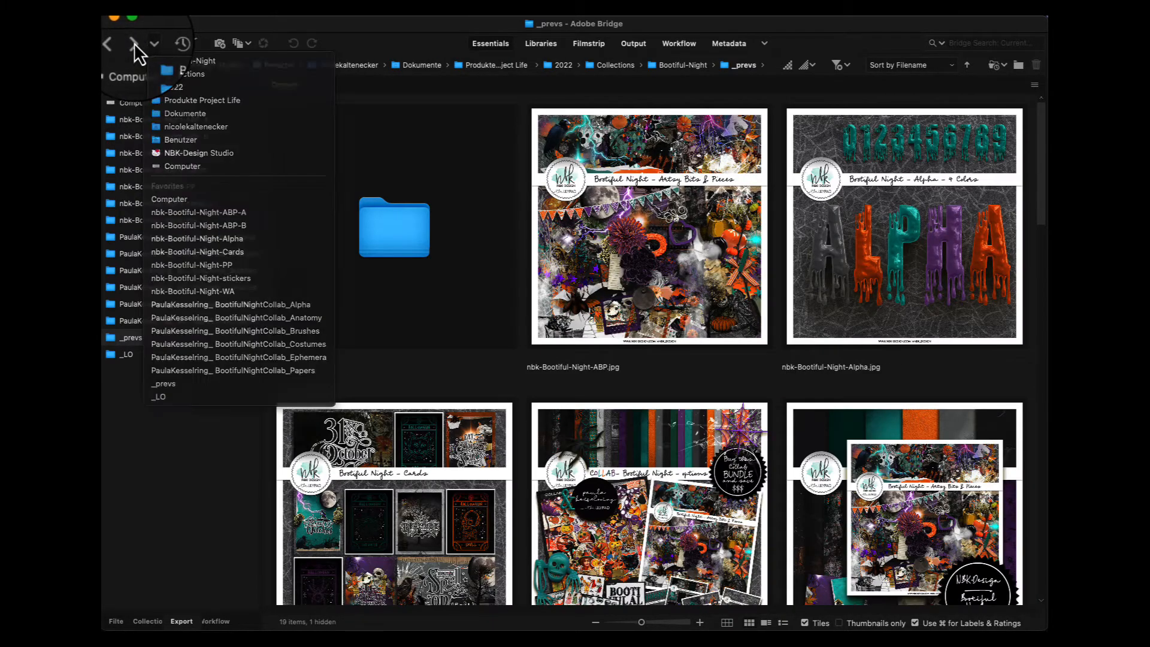
left_click(135, 45)
left_click(133, 44)
left_click_drag(1042, 120, 971, 506)
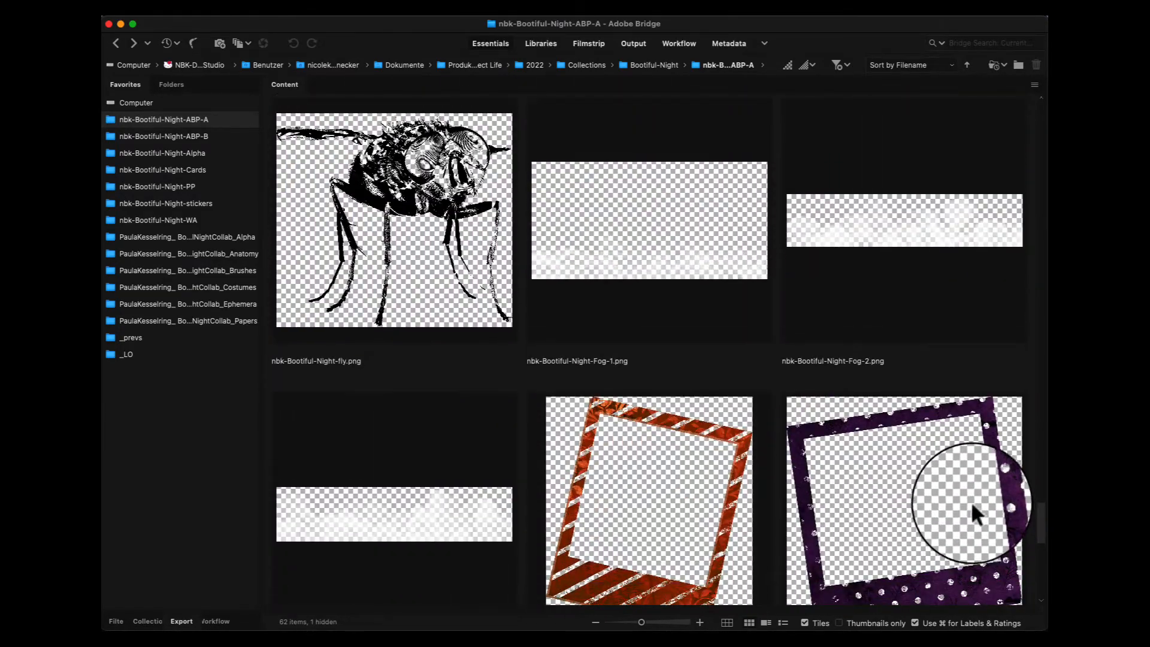
Bring up nbk-Bootiful-Night-Fog-2.png in Photoshop and close that document
left_click(880, 213)
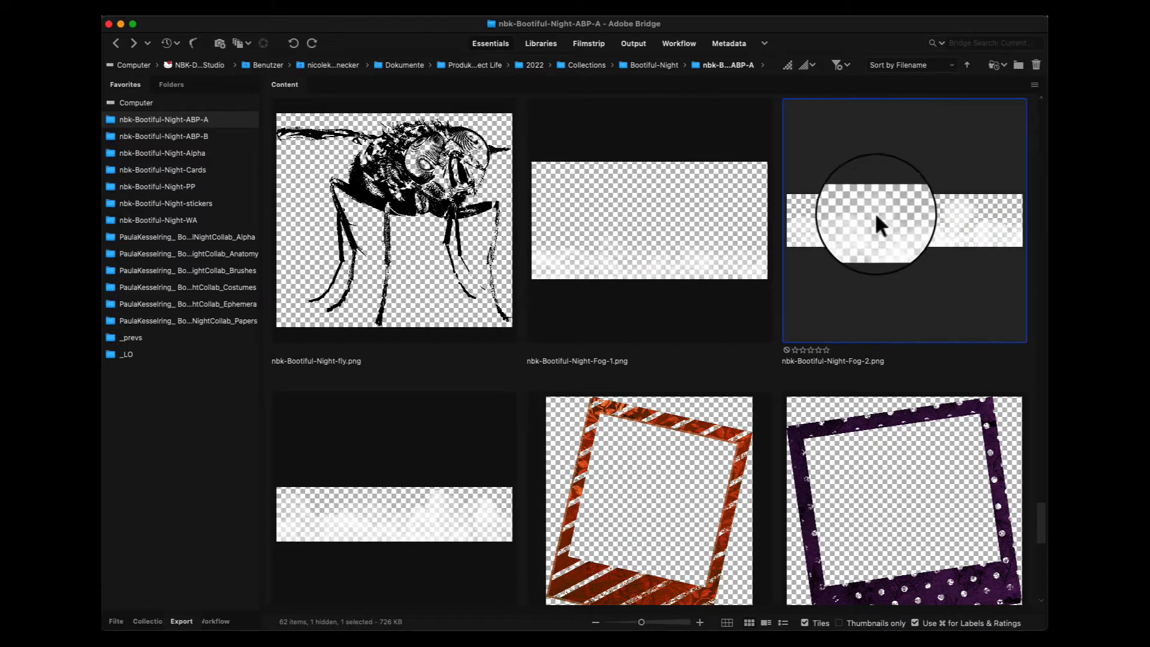
left_click(681, 260)
double_click(915, 227)
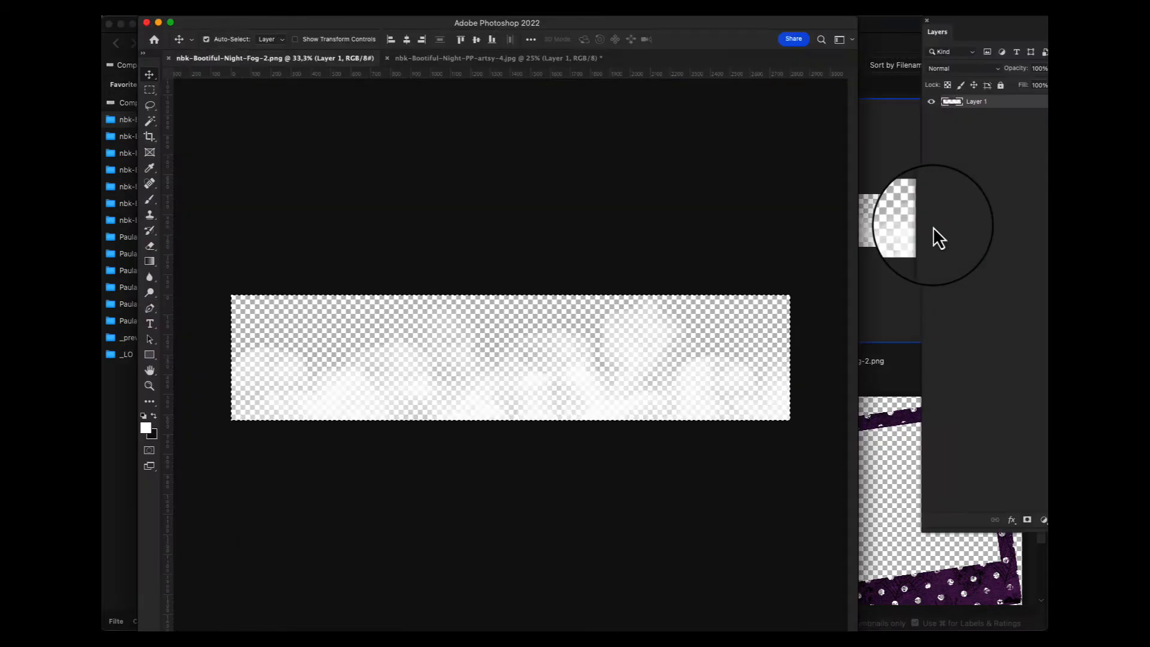
key("super+w")
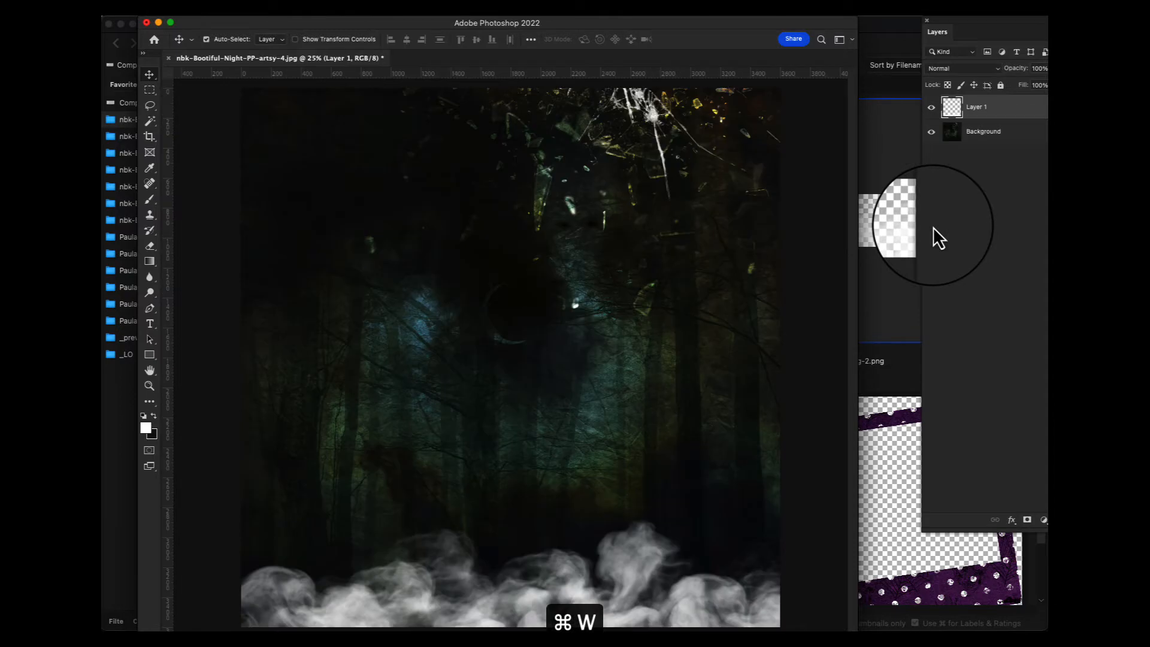
Open nbk-Bootiful-Night-Fog-1.png from Bridge, copy the whole image and paste it into nbk-Bootiful-Night-PP-artsy-4.jpg
left_click(871, 180)
double_click(664, 216)
key("super+a")
key("super+c")
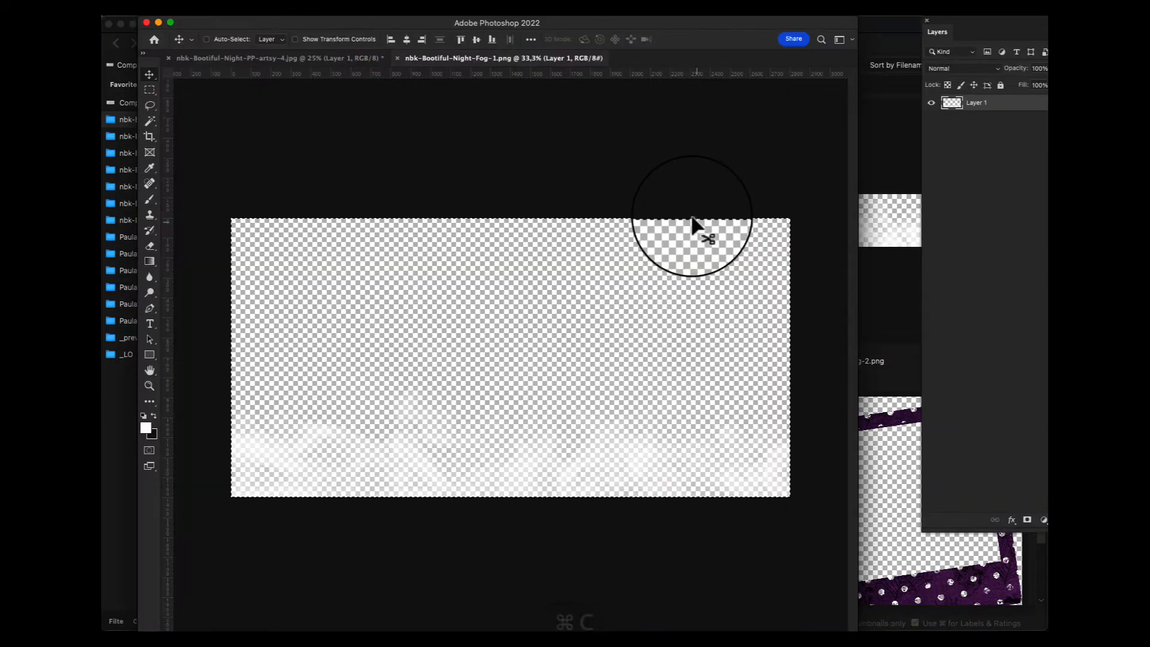
left_click(325, 57)
key("super+v")
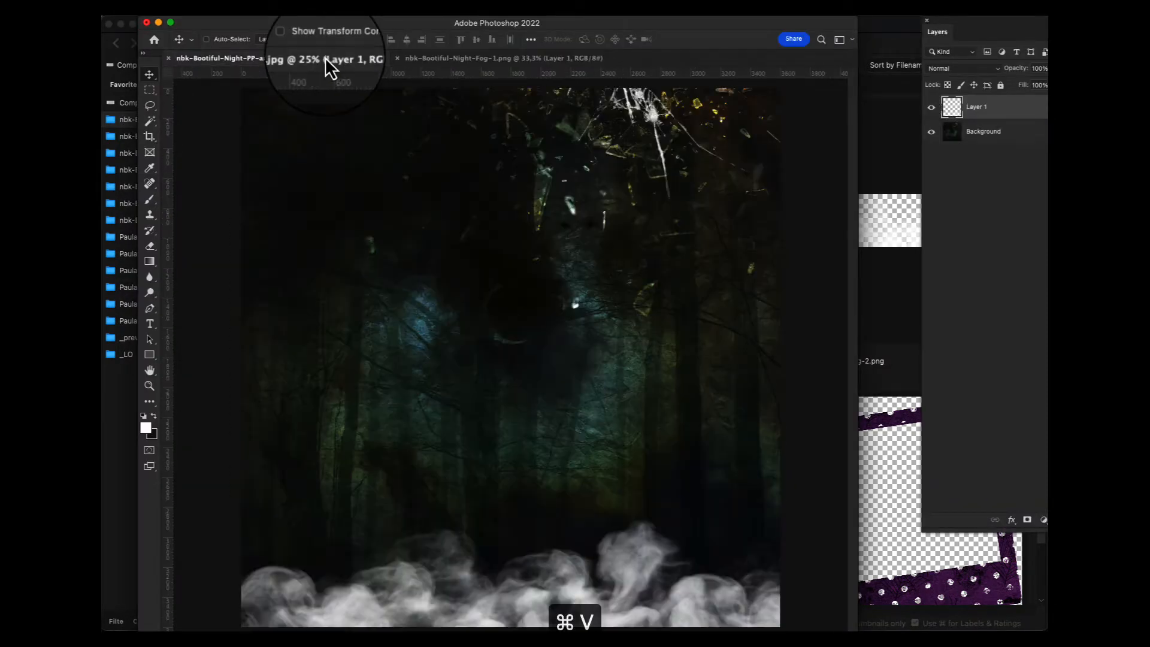
Transform the pasted Fog-1 layer to span the paper's full width, about 129% wide and 124% high
key("super+t")
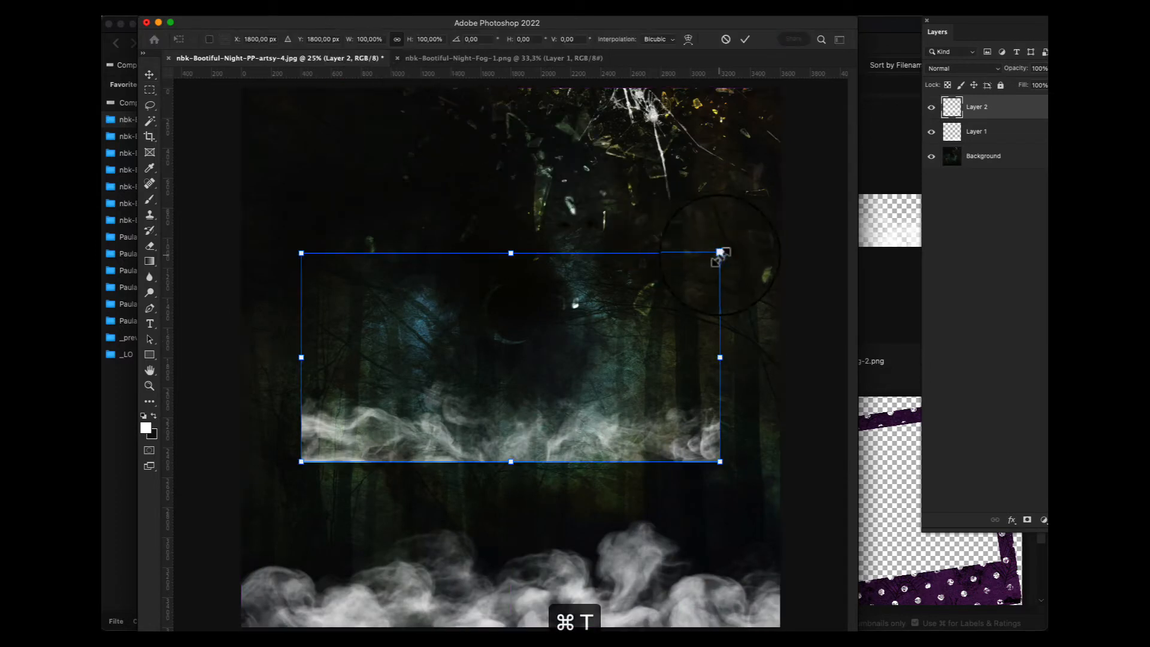
left_click_drag(721, 254, 779, 226)
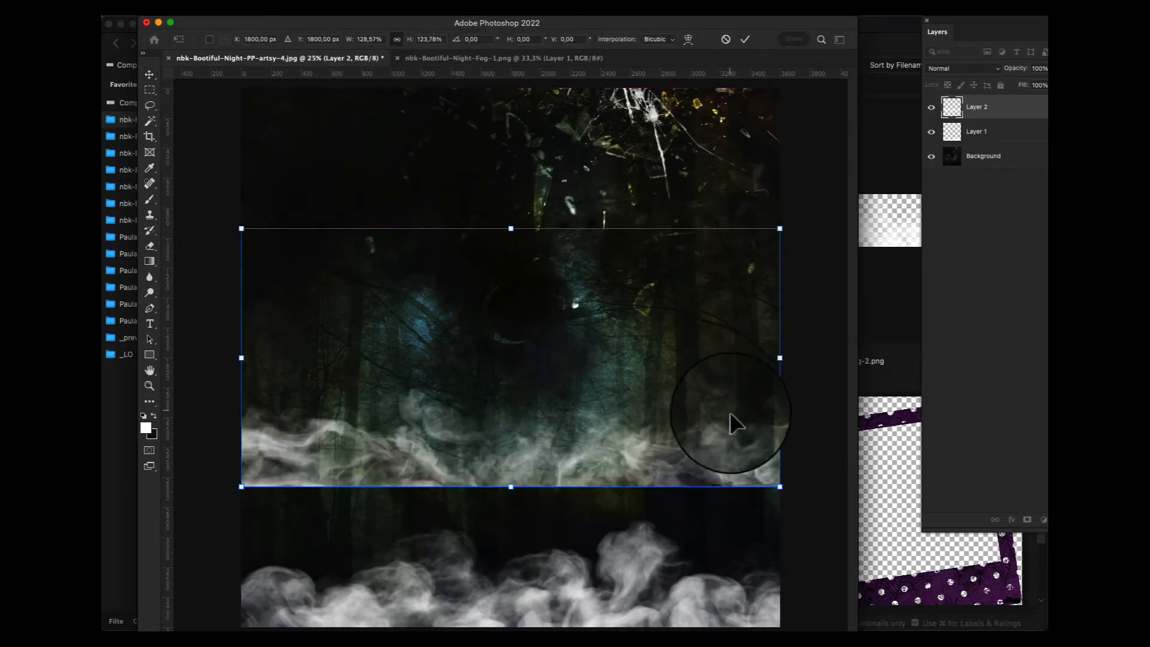
key("Return")
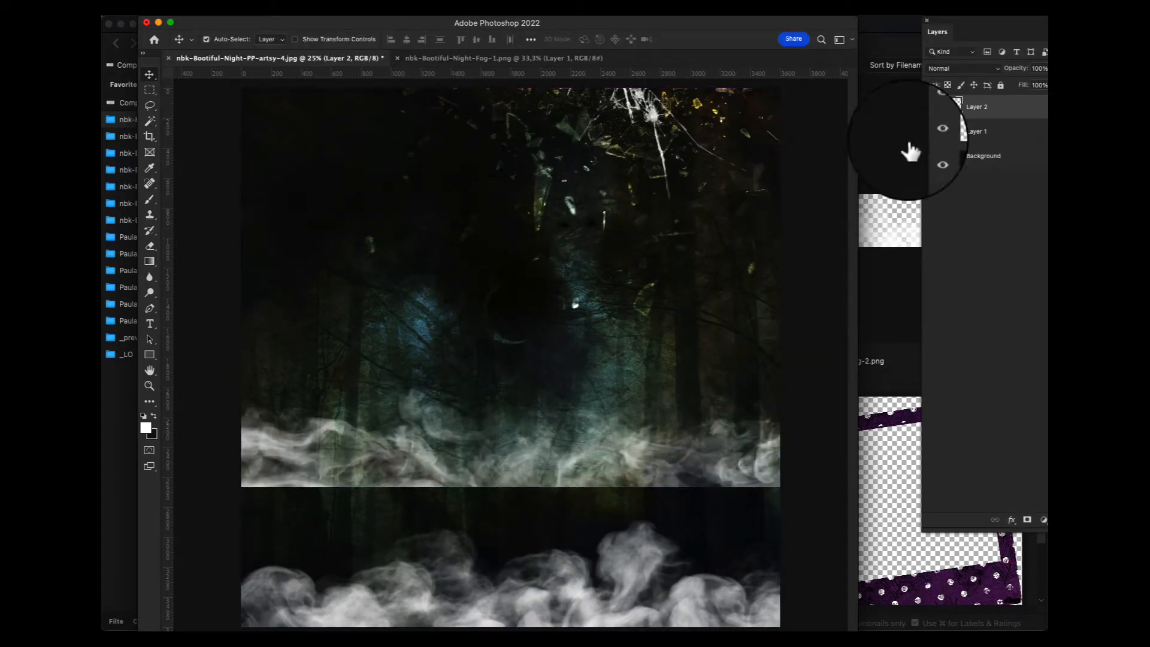
Add a Color Overlay effect to Layer 2 with the orange colour fe7c1e
left_click_drag(985, 24, 908, 37)
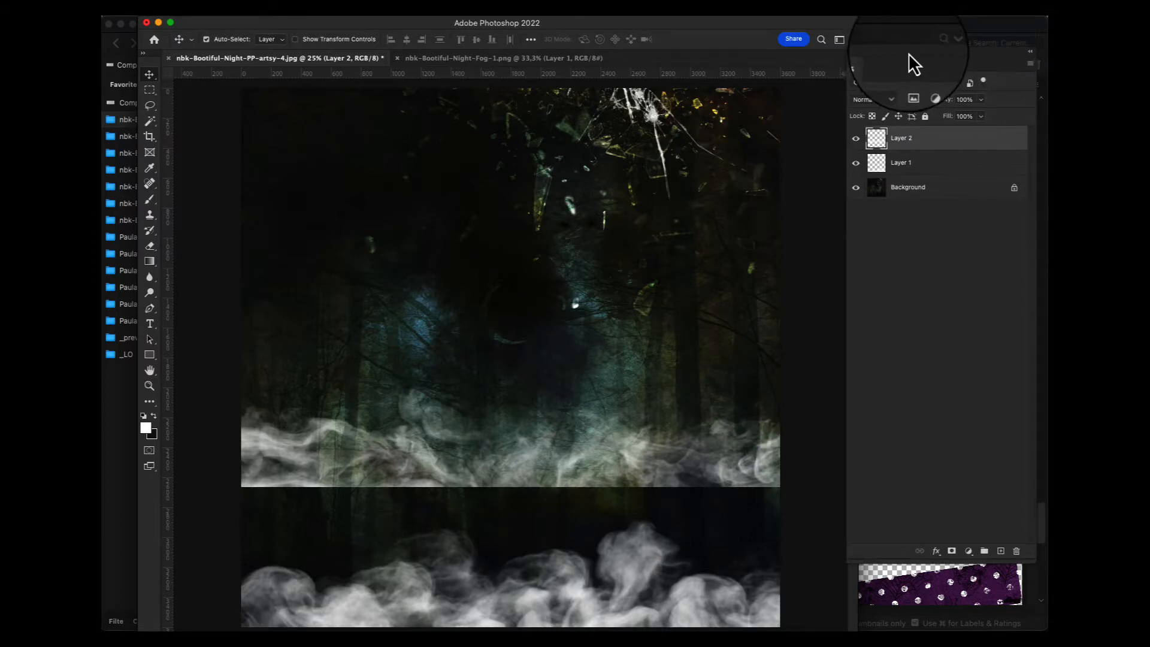
left_click(935, 550)
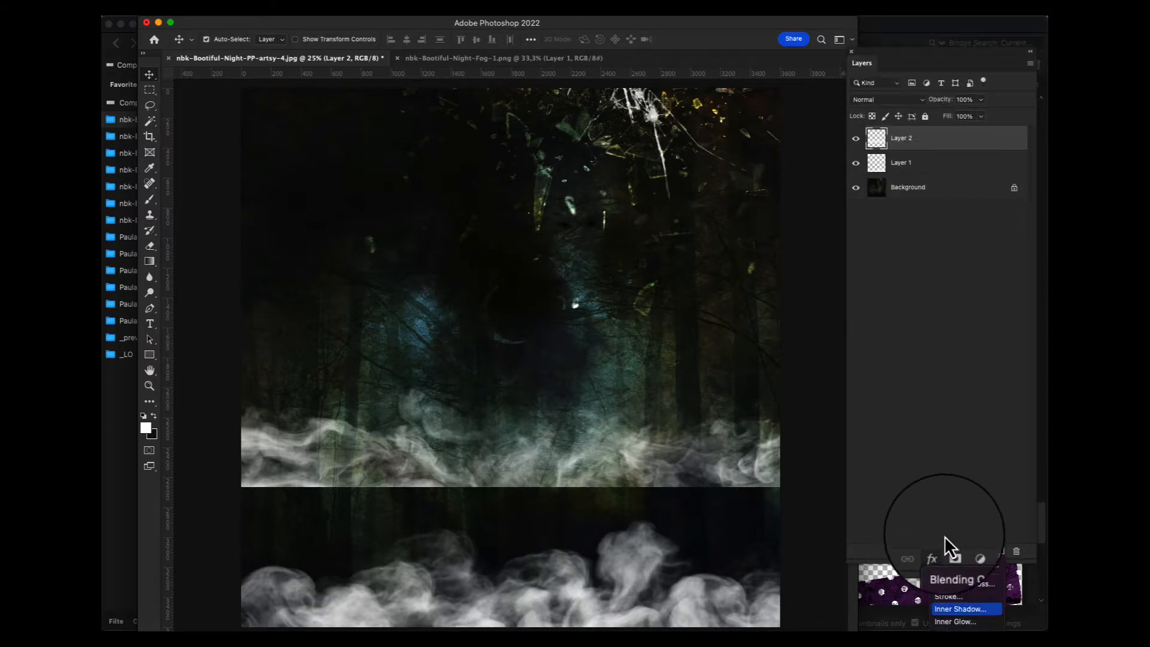
left_click(966, 515)
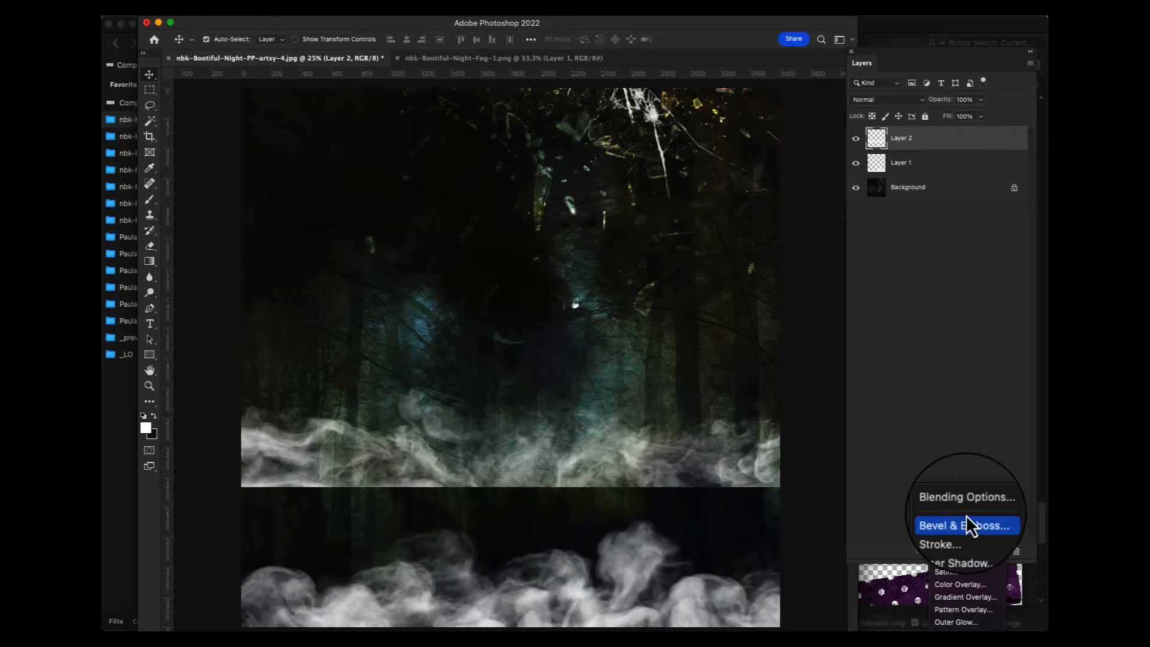
left_click(984, 587)
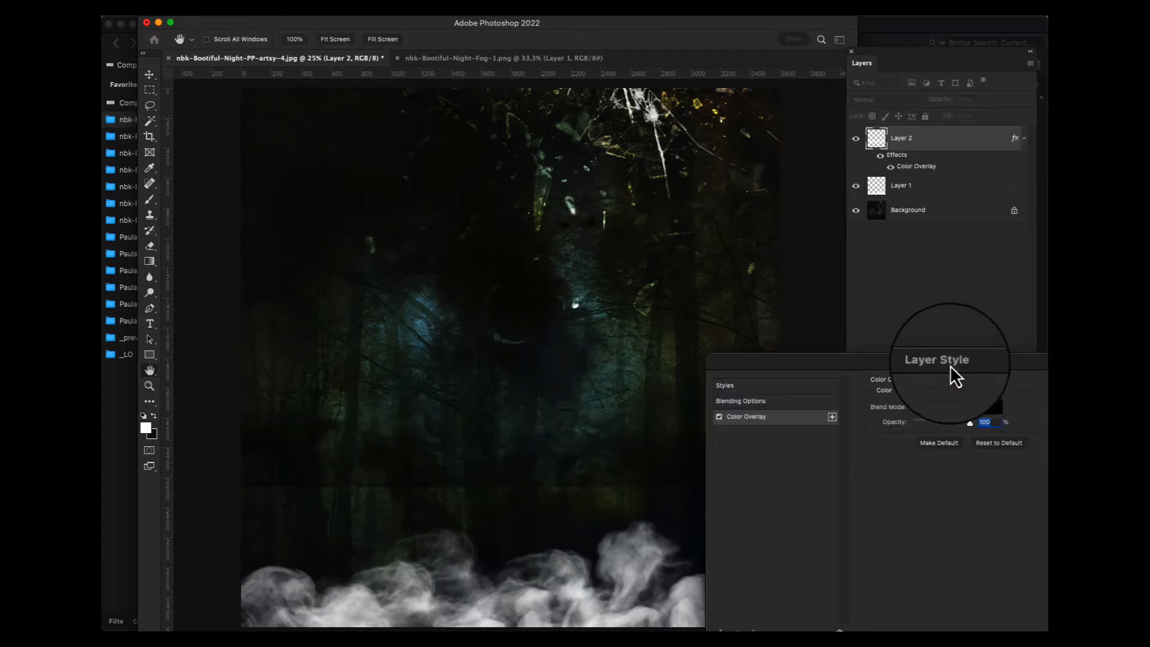
left_click_drag(950, 361, 823, 300)
left_click(859, 339)
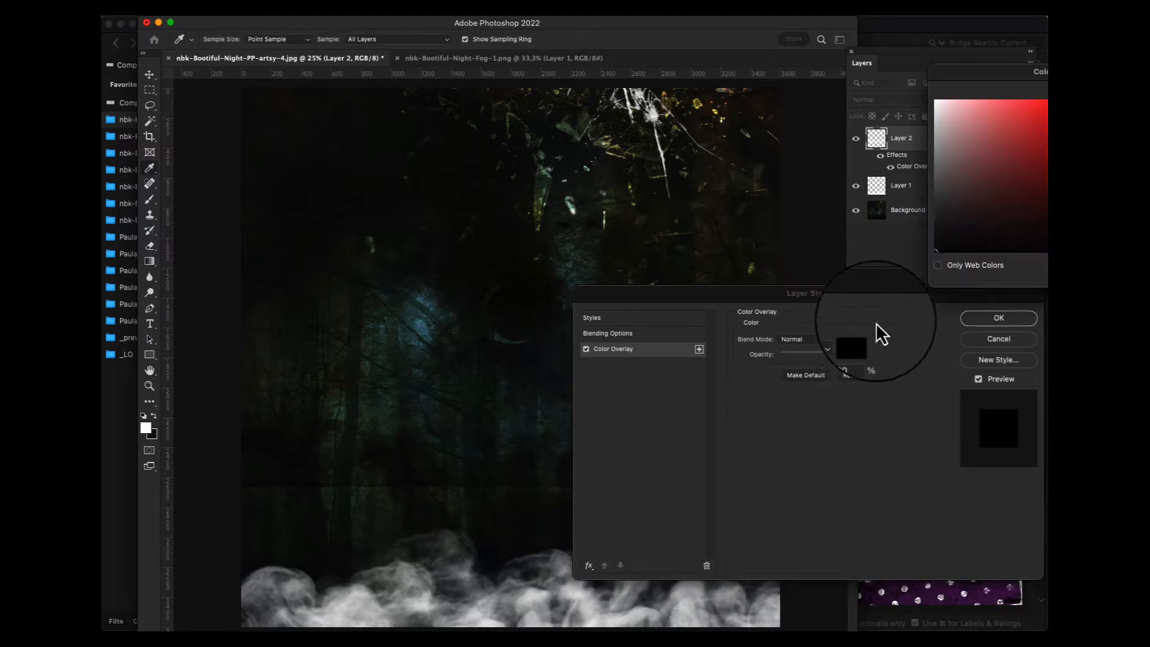
left_click_drag(1042, 75, 902, 105)
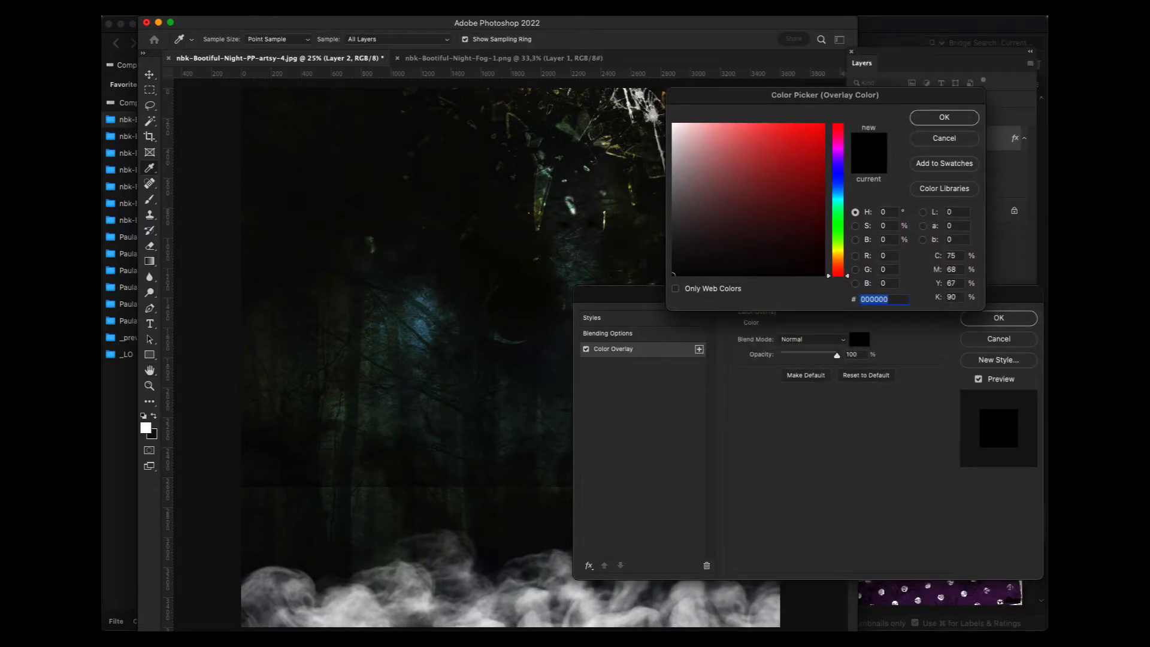
type("ff4500")
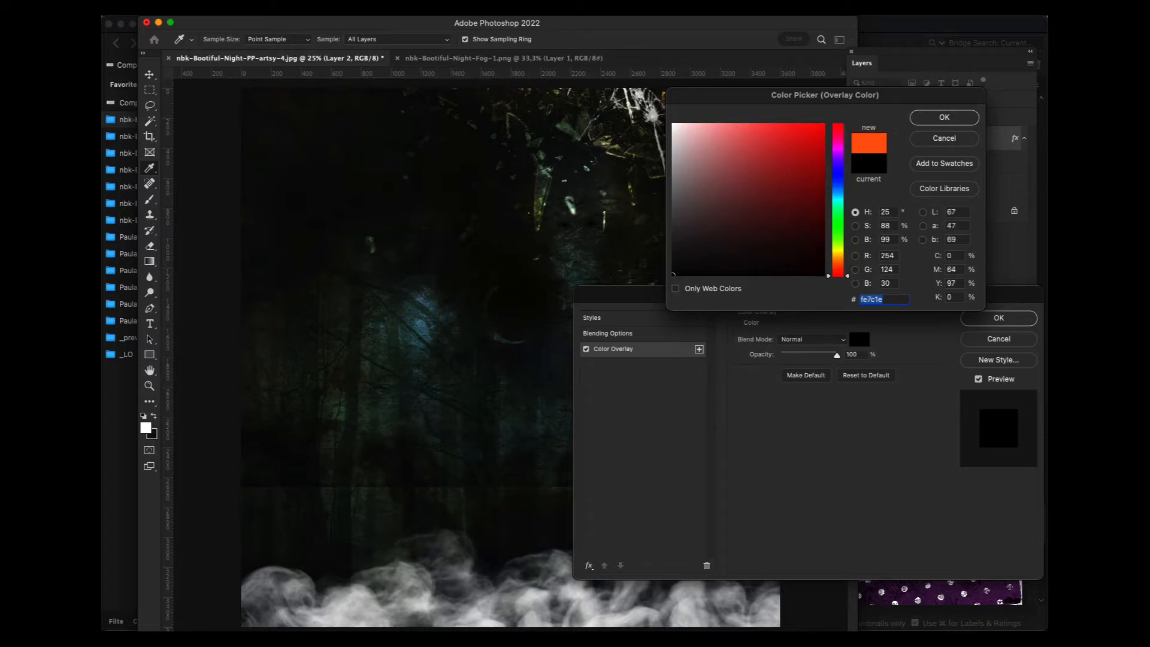
left_click(944, 116)
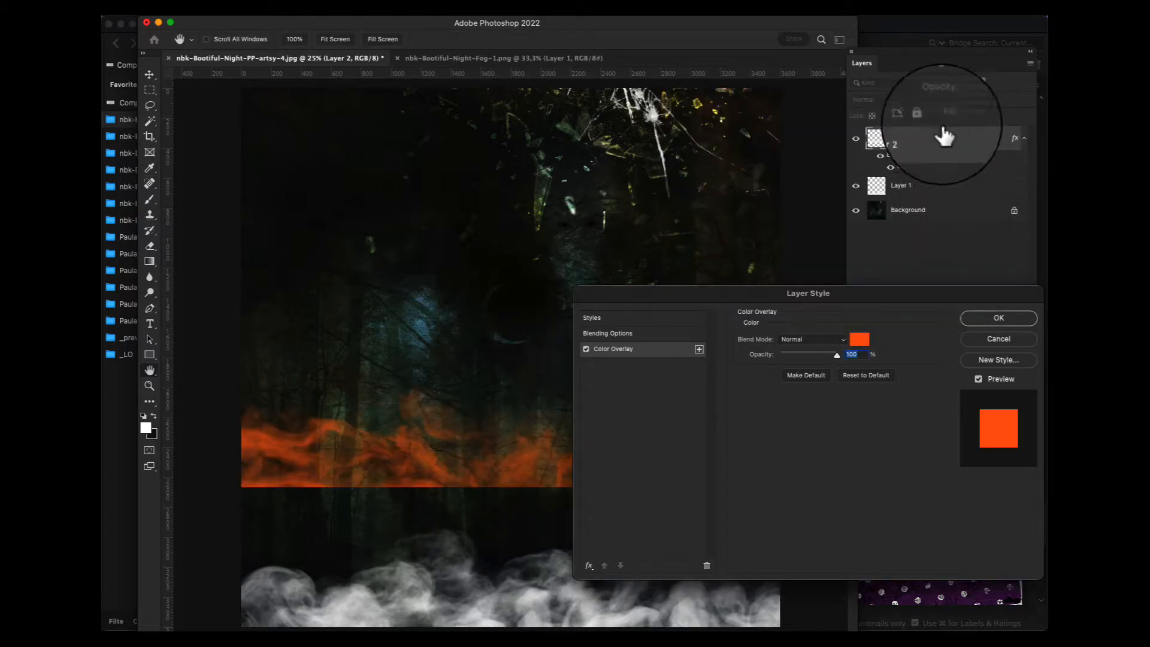
left_click(997, 319)
Move the orange fog down over the white fog at the paper's lower edge, to about Y 2777 px
key("super+t")
left_click_drag(703, 434, 713, 583)
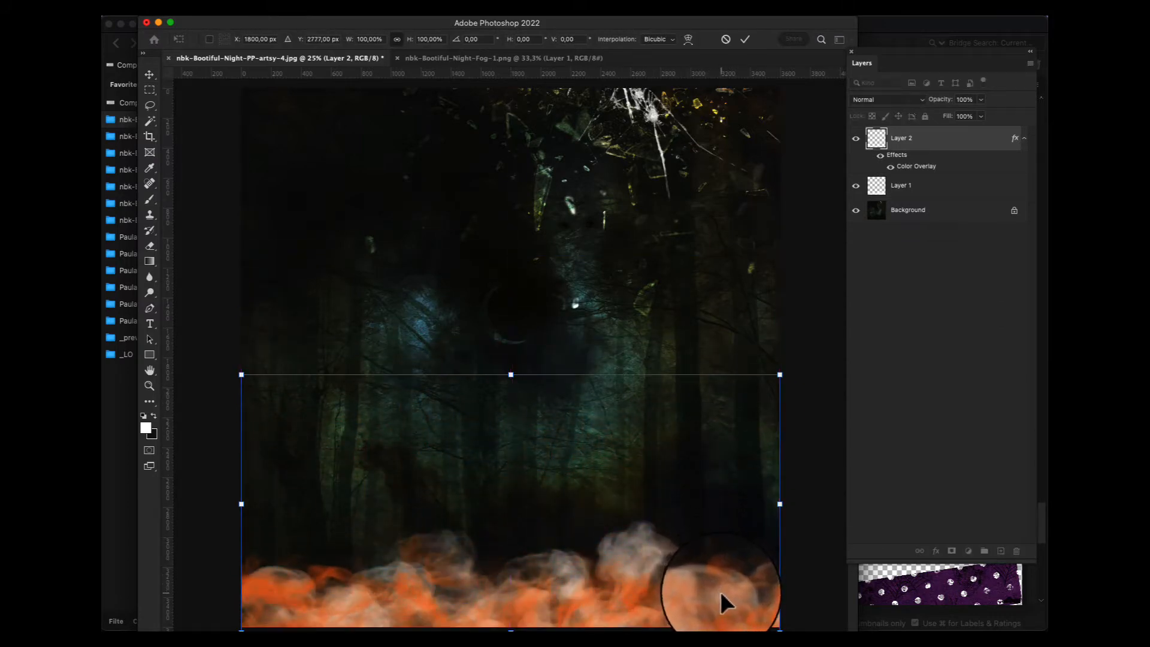
key("Return")
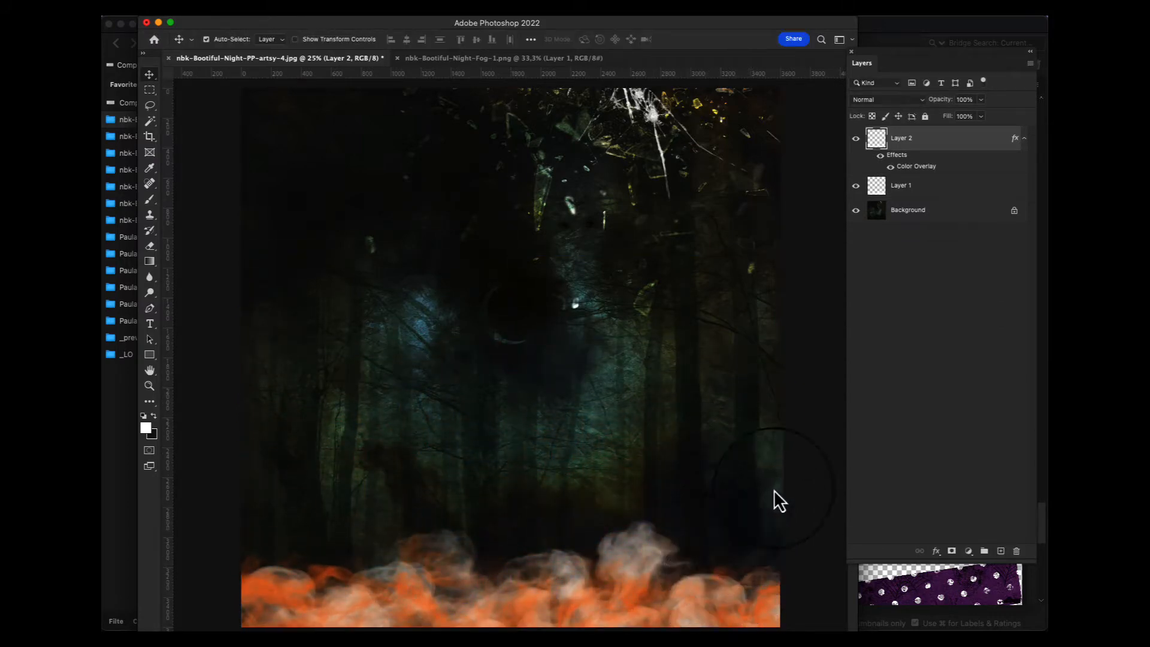
Open nbk-Bootiful-Night-Fog-3.png from Bridge, copy the whole image, close it and paste the fog into nbk-Bootiful-Night-PP-artsy-4.jpg
left_click(977, 24)
double_click(447, 516)
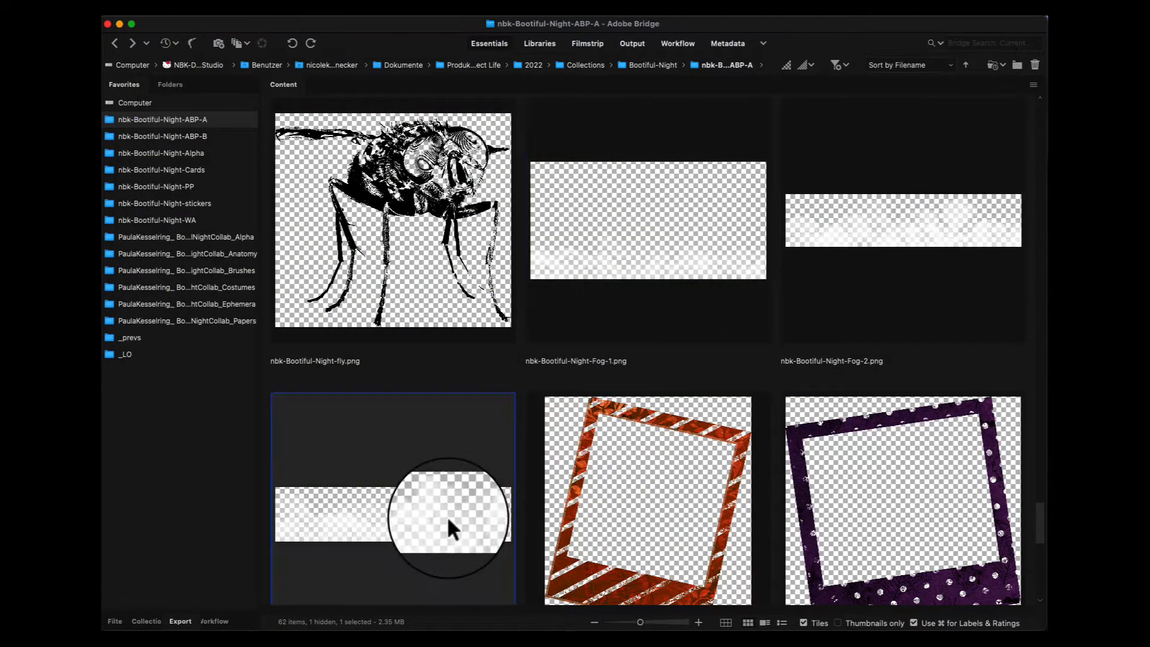
key("super+a")
key("super+c")
key("super+w")
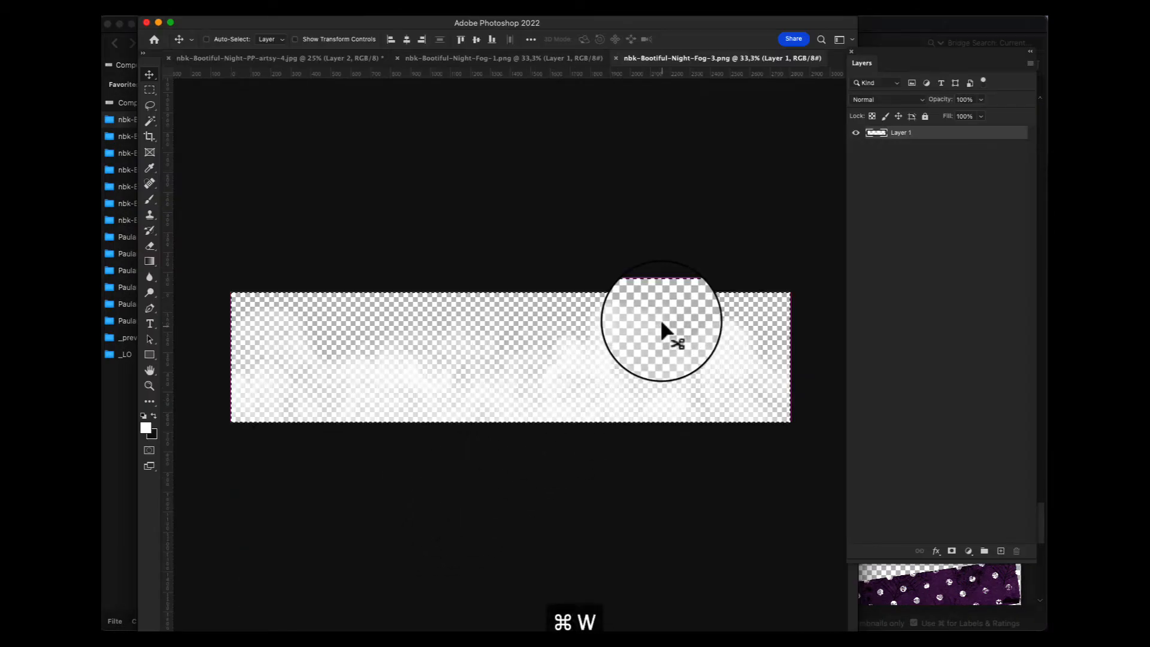
key("super+v")
key("super+z")
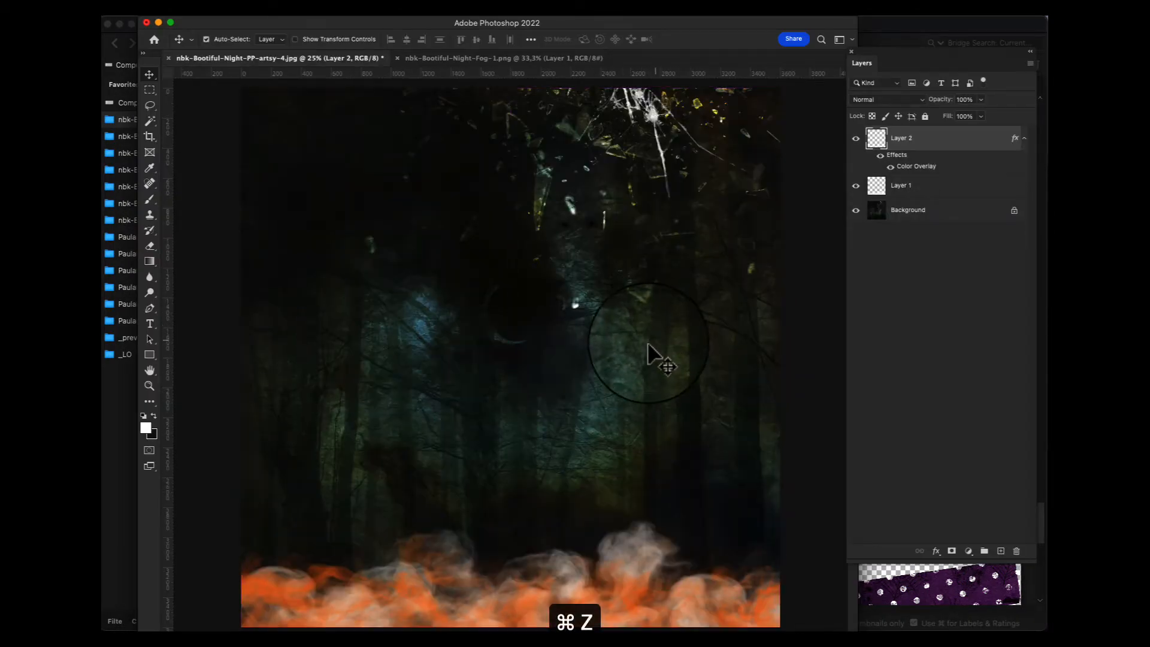
key("super+v")
Scale the newly pasted fog to about 130% across the full width and place it along the paper's lower edge
key("super+t")
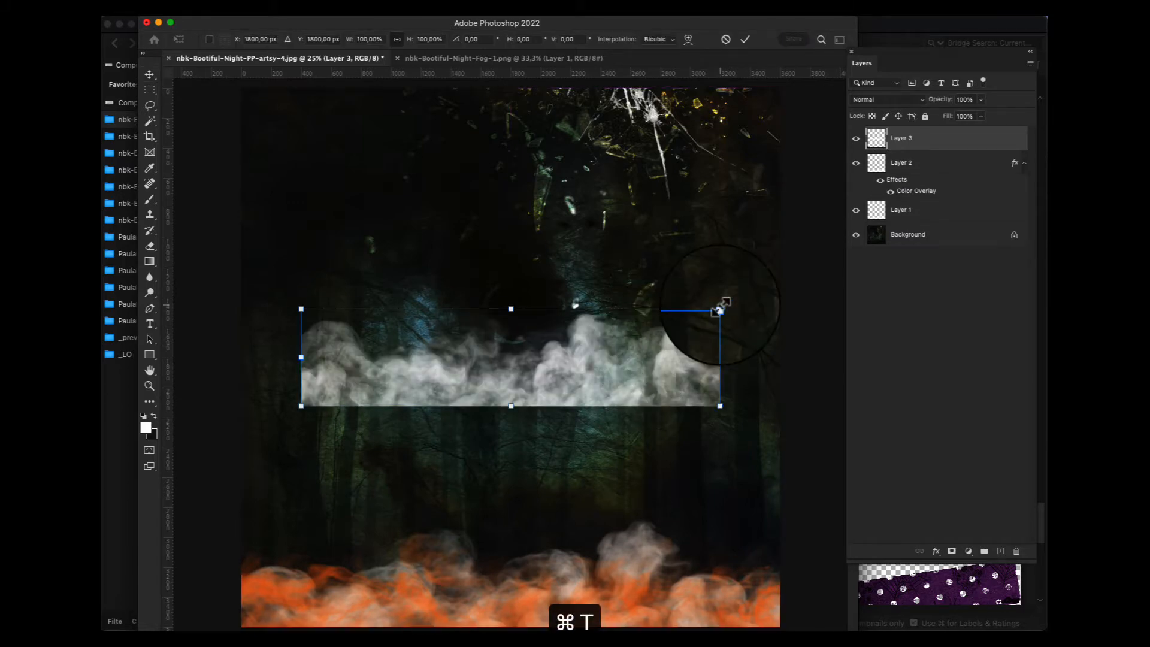
left_click_drag(720, 308, 783, 295)
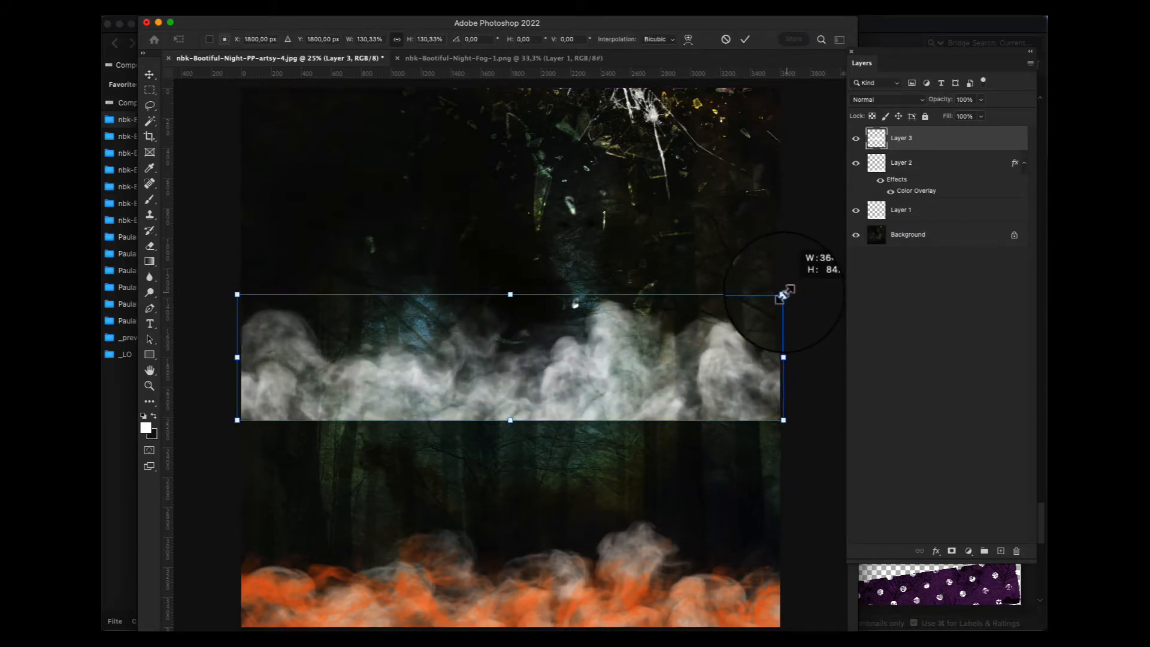
left_click_drag(745, 352, 750, 580)
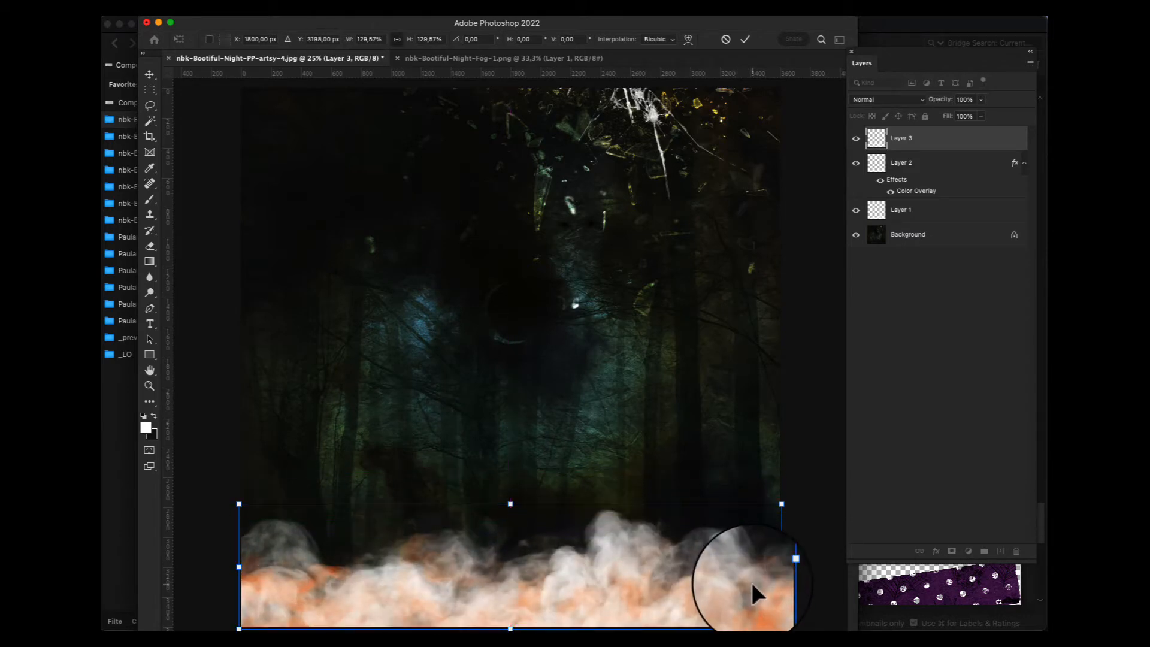
key("Return")
Move Layer 3 beneath Layer 1 and copy Layer 2's Color Overlay effect onto it
left_click_drag(964, 179, 959, 213)
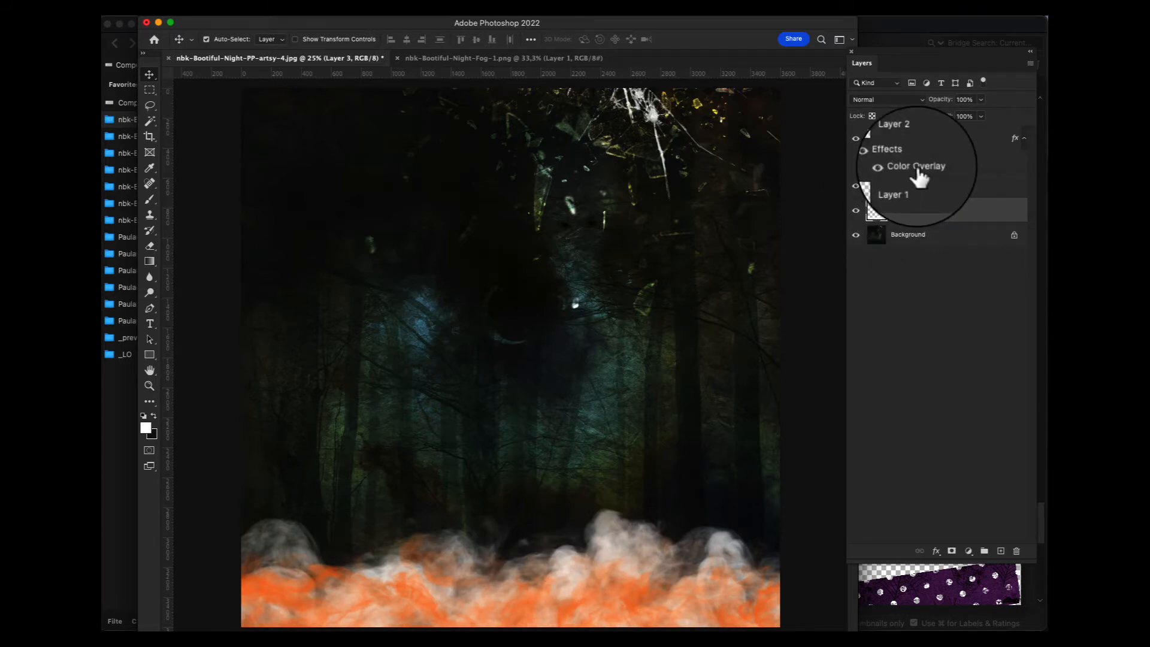
left_click_drag(918, 173, 930, 227)
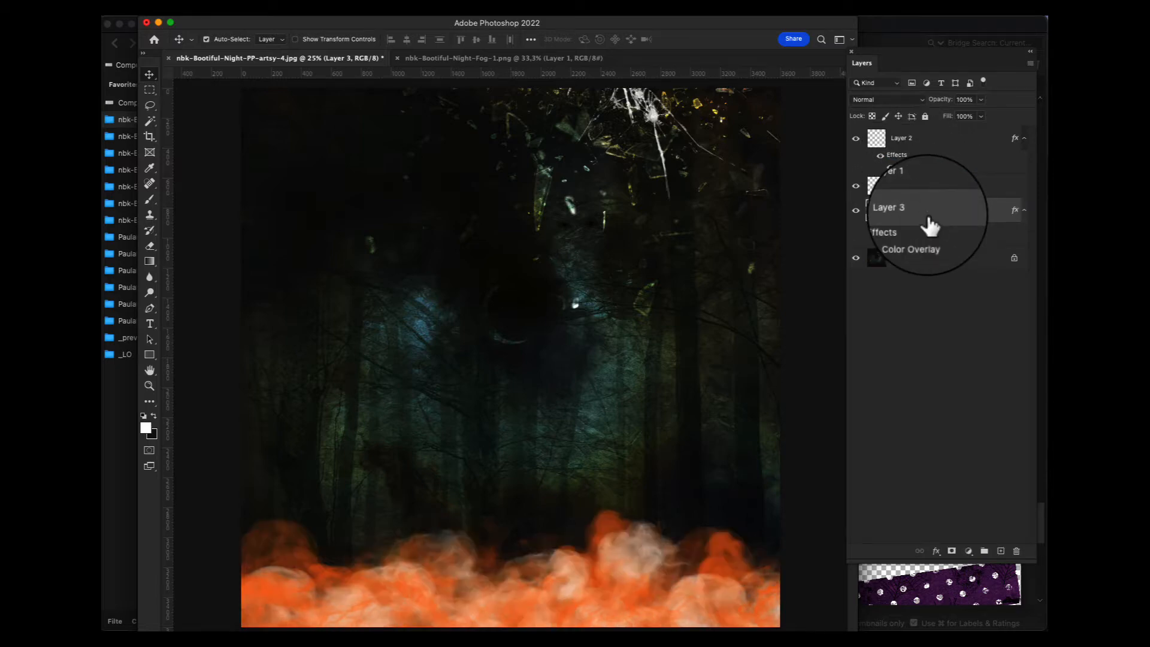
Change the Color Overlay colour of Layer 3 to the teal 189d98
double_click(917, 236)
left_click(859, 340)
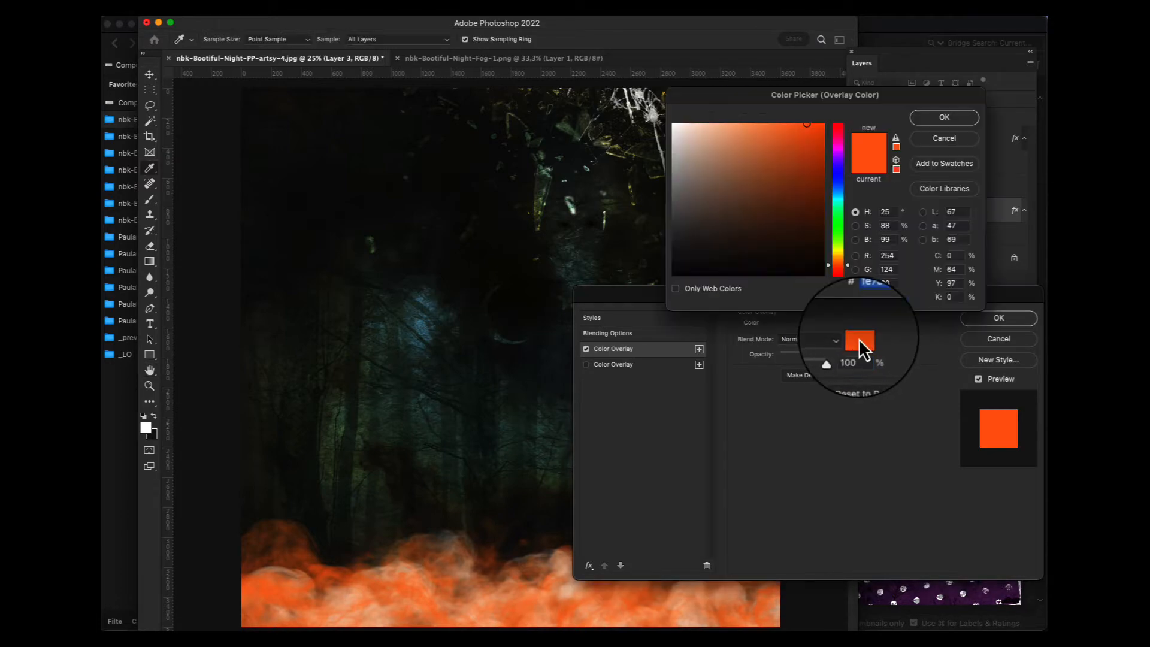
key("super+v")
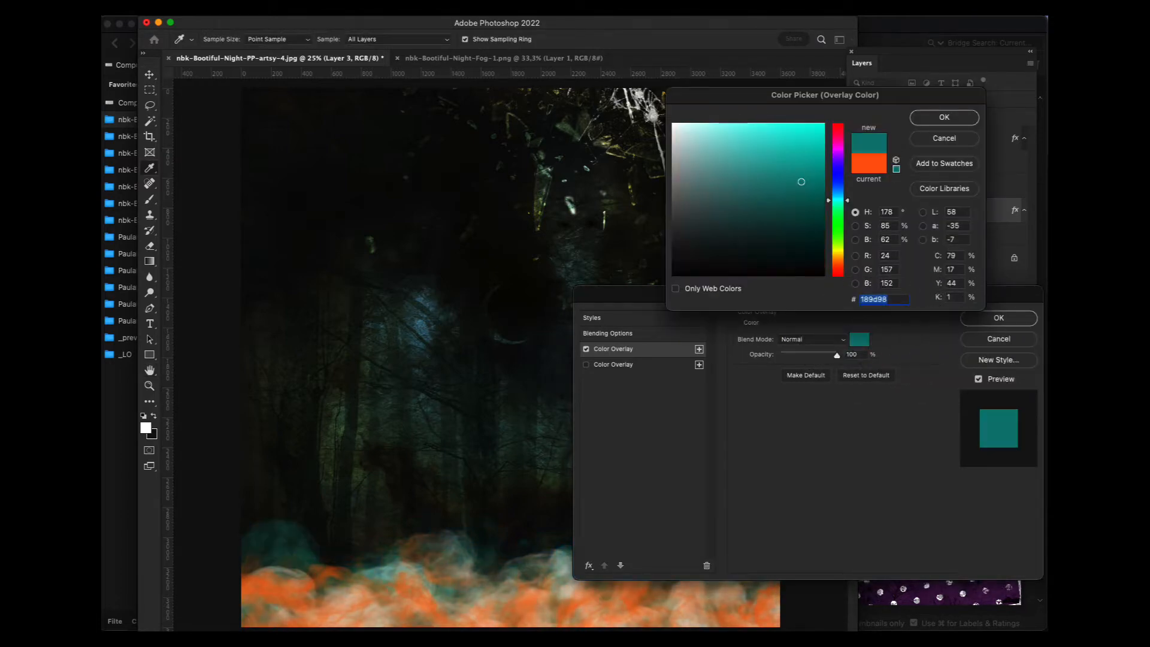
left_click(937, 122)
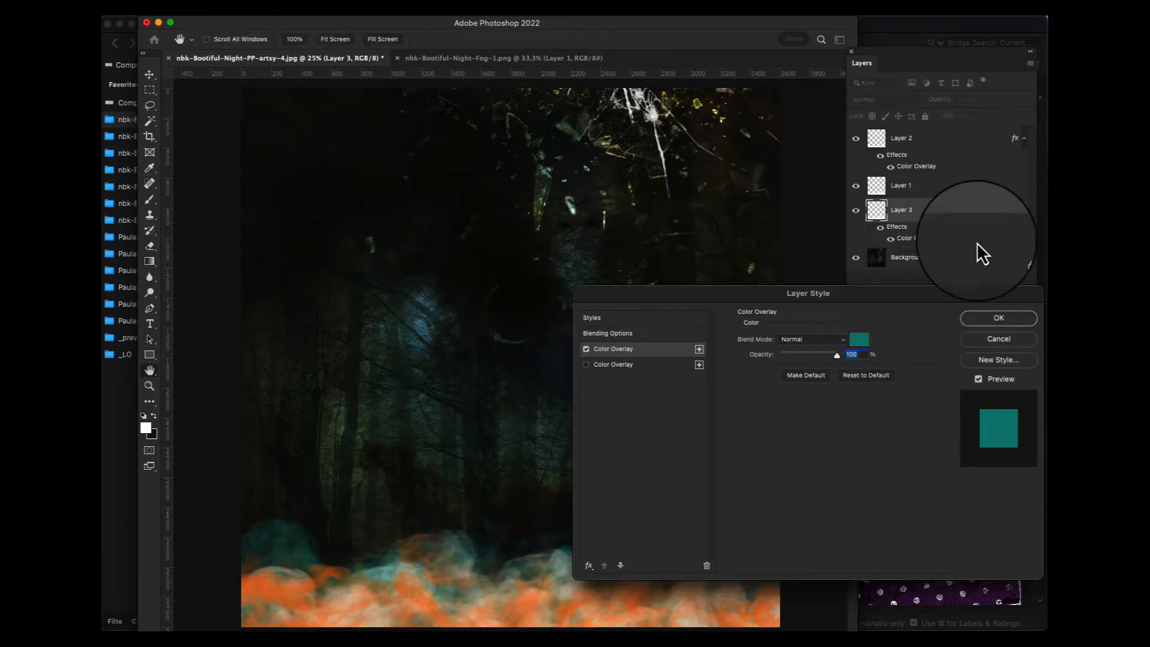
left_click(1002, 320)
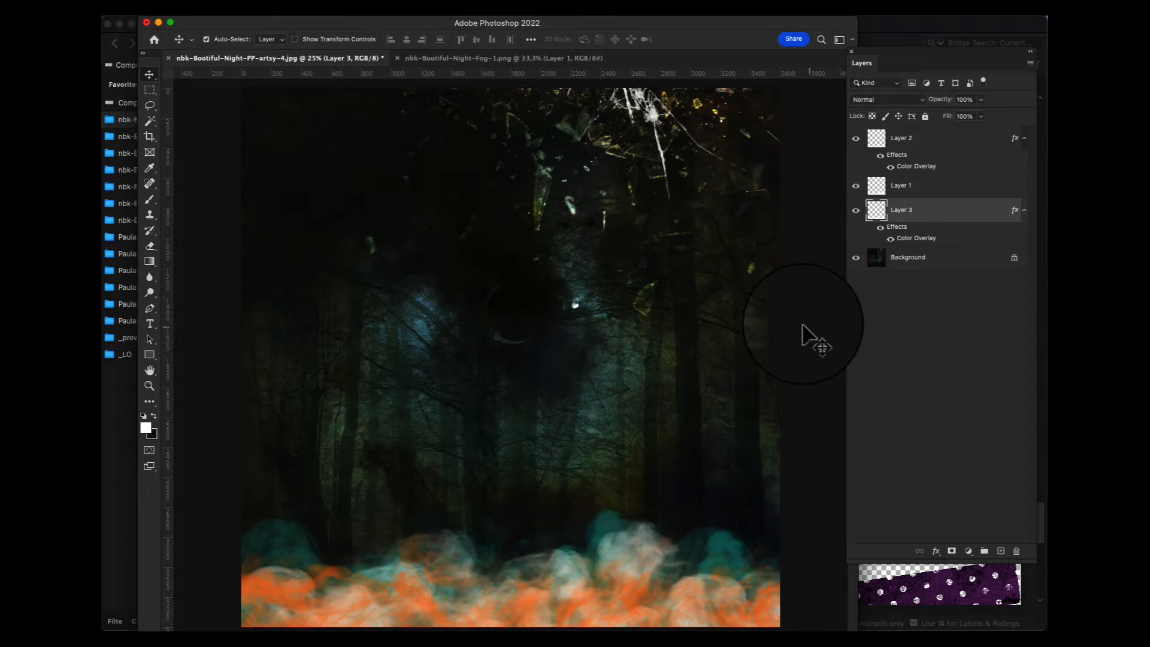
Open nbk-Bootiful-Night-frames.png from Bridge, copy the whole image, close it and paste the frames between the fog layers of the forest paper
left_click(952, 26)
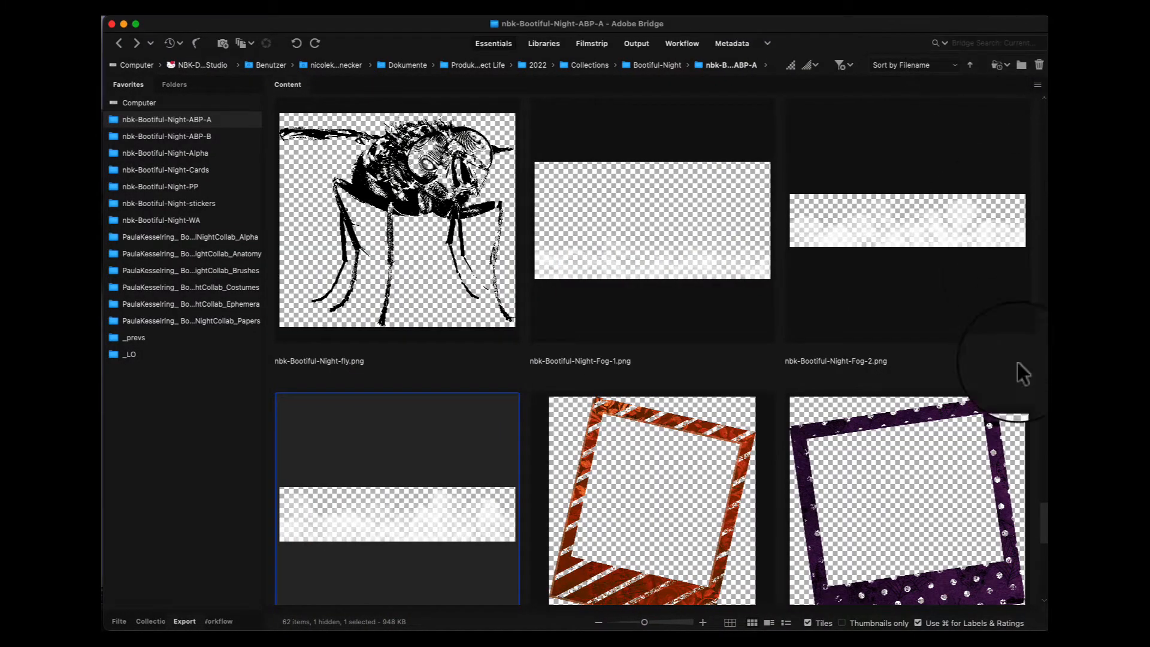
left_click_drag(1044, 525, 1030, 582)
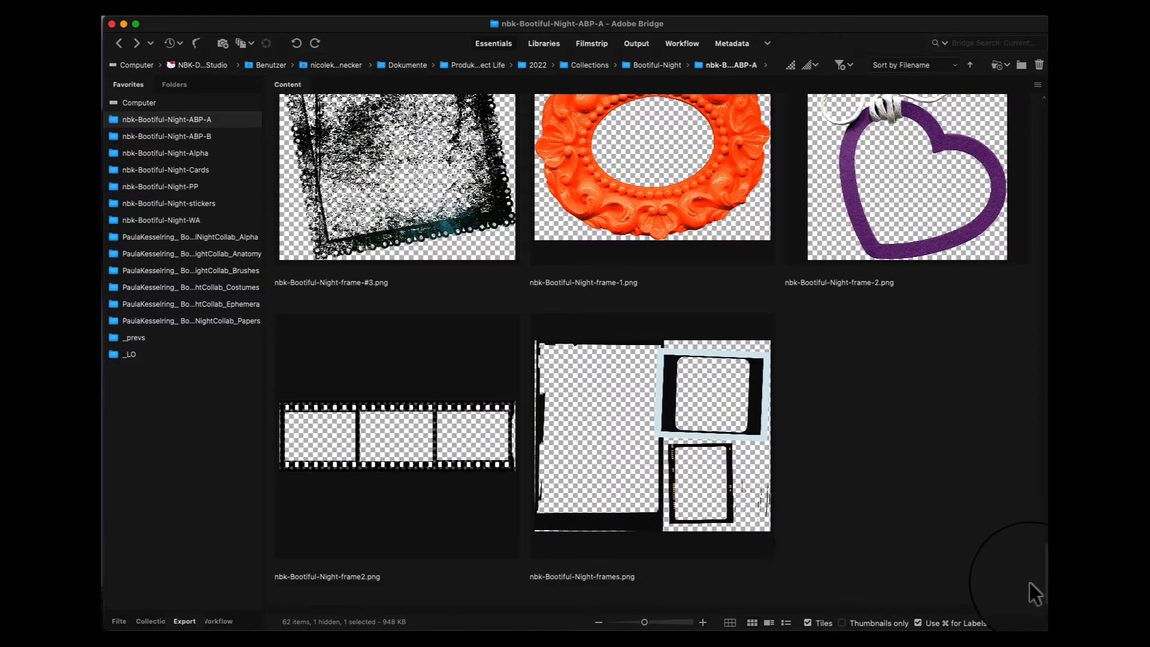
double_click(743, 391)
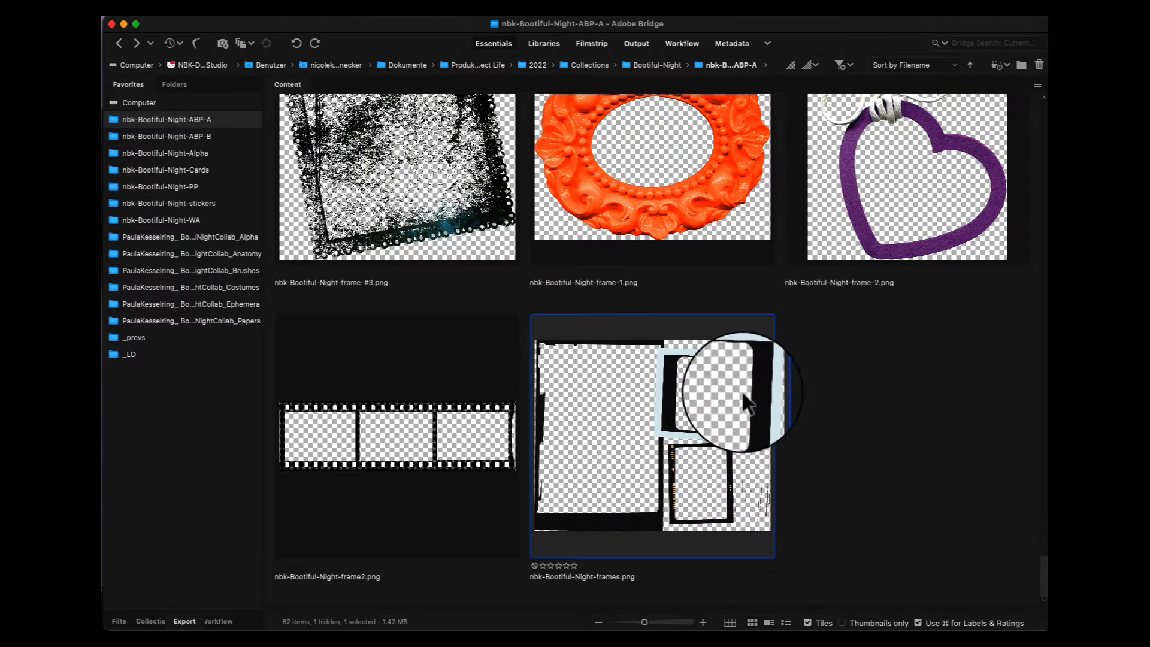
key("super+a")
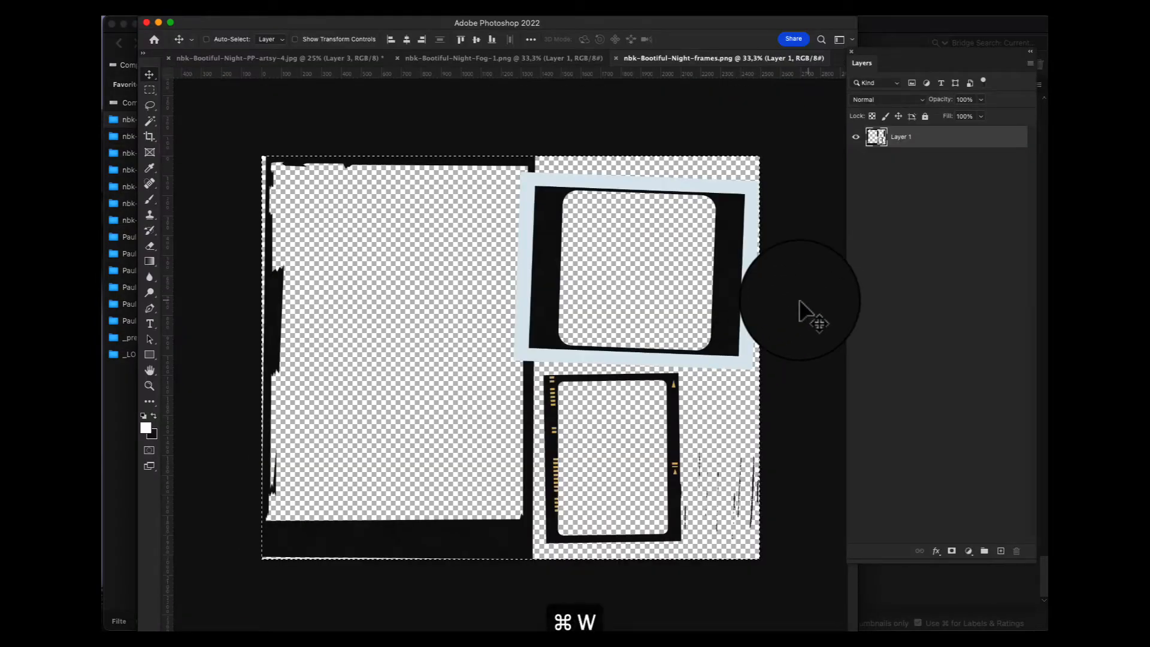
key("super+v")
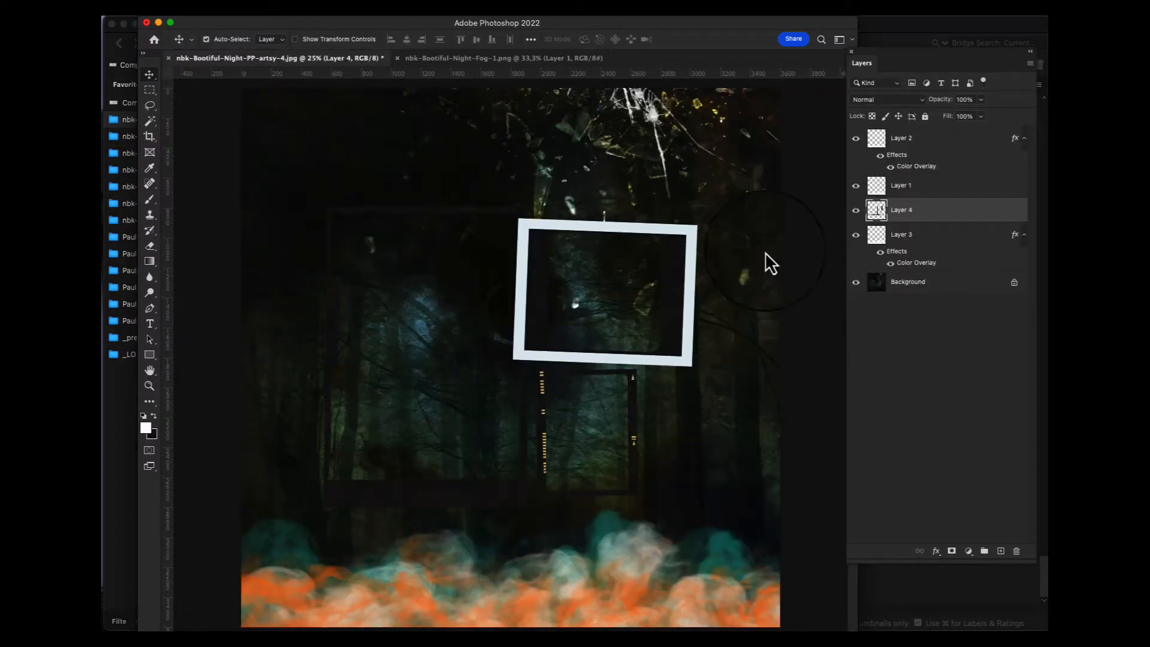
Shrink the pasted frames, tilt them slightly counterclockwise and set their lower part into the fog left of centre
key("super+t")
left_click_drag(677, 225, 521, 406)
key("Return")
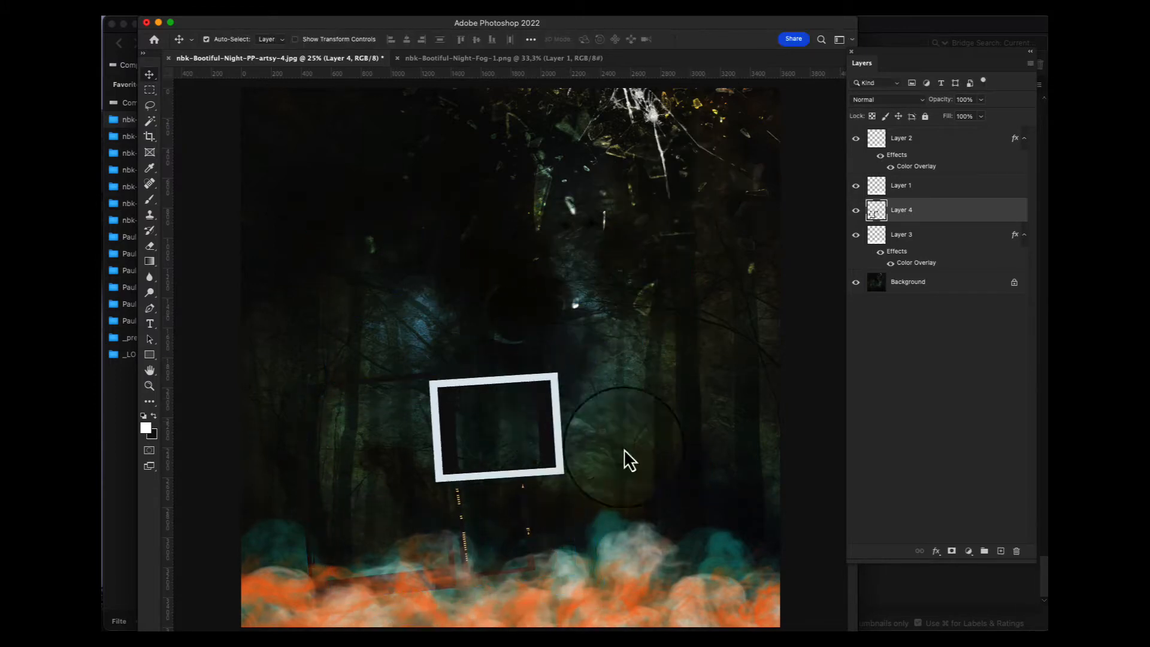
Switch to Adobe Bridge and browse the nbk-Bootiful-Night-ABP-B folder from the greenery images to the light overlays
left_click(941, 594)
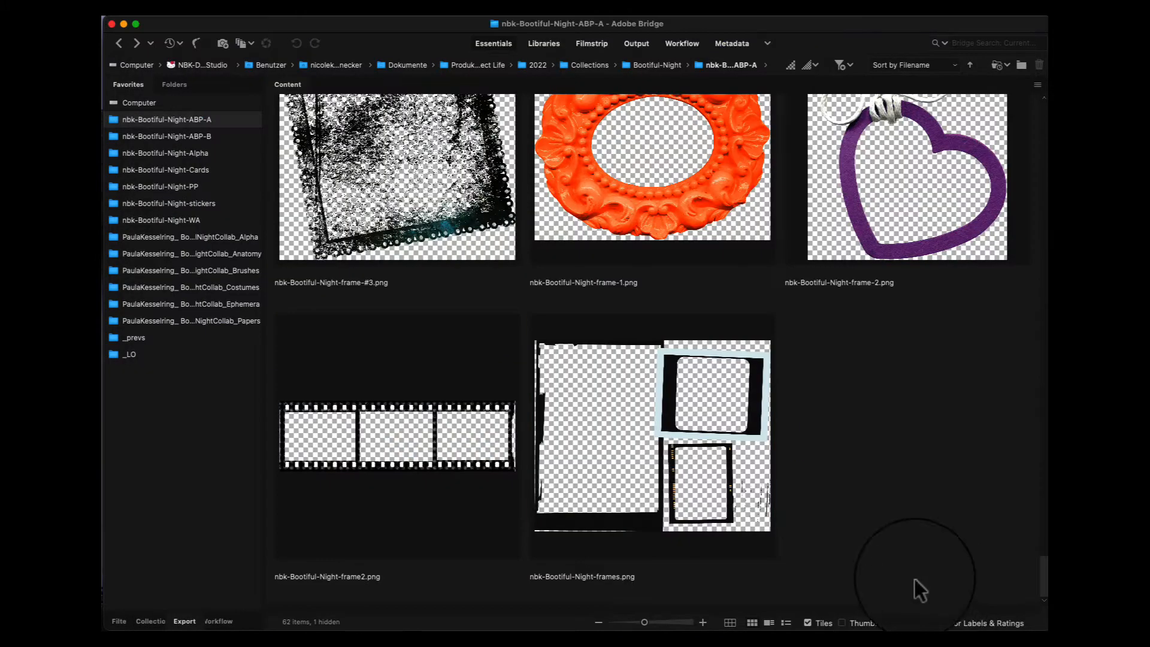
left_click(186, 153)
left_click(217, 136)
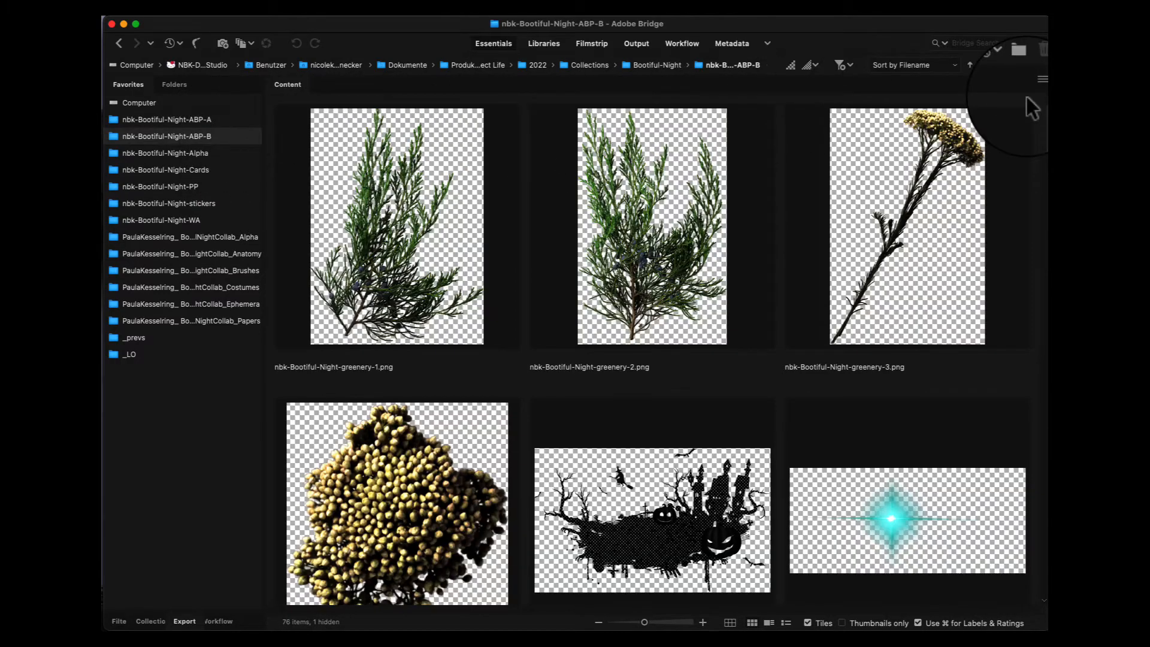
scroll(1042, 123, "down", 2)
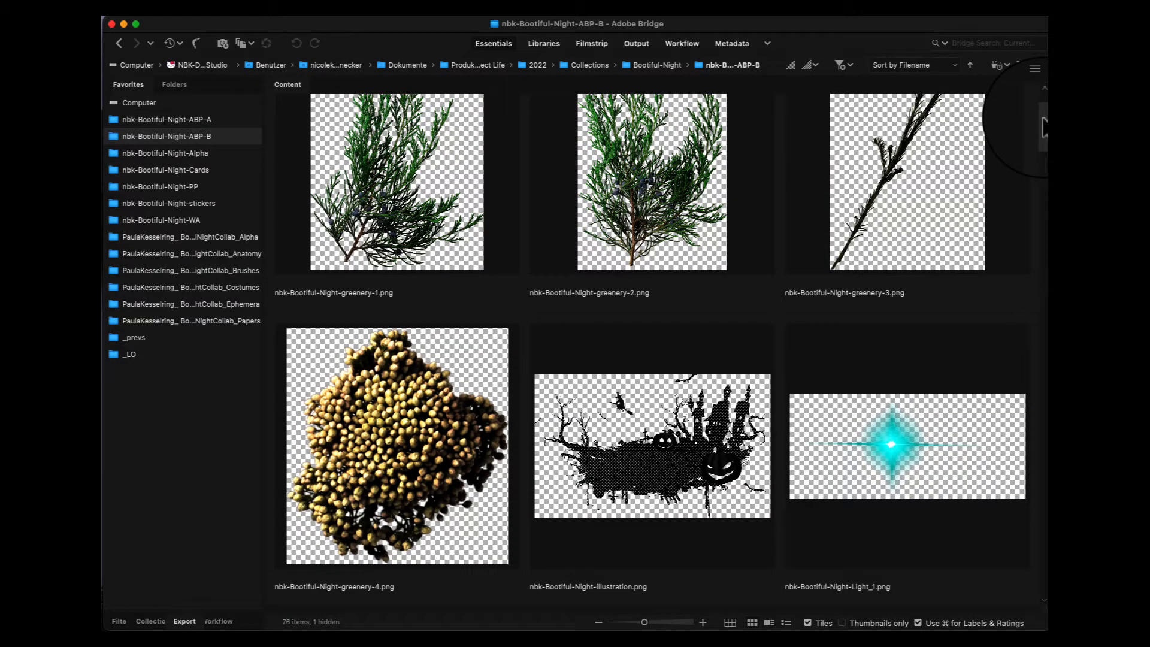
left_click_drag(1043, 127, 1043, 142)
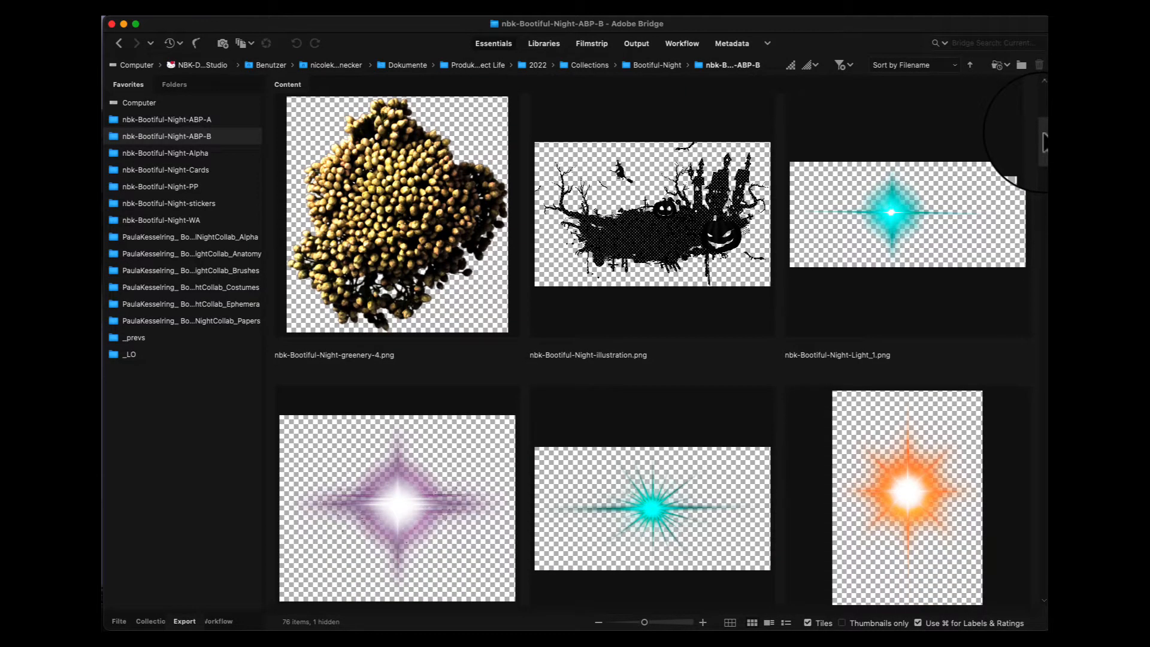
Open nbk-Bootiful-Night-Light_1.png, copy the whole image, close it, paste it into the forest paper and move it into the fog at lower right
double_click(890, 229)
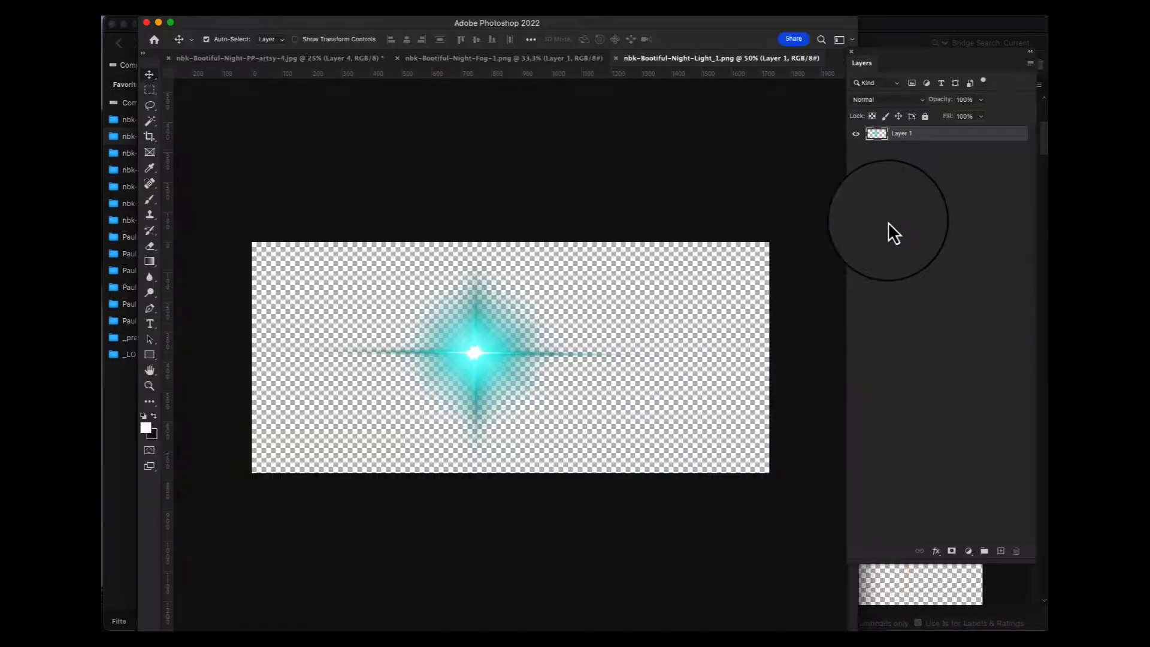
key("super+a")
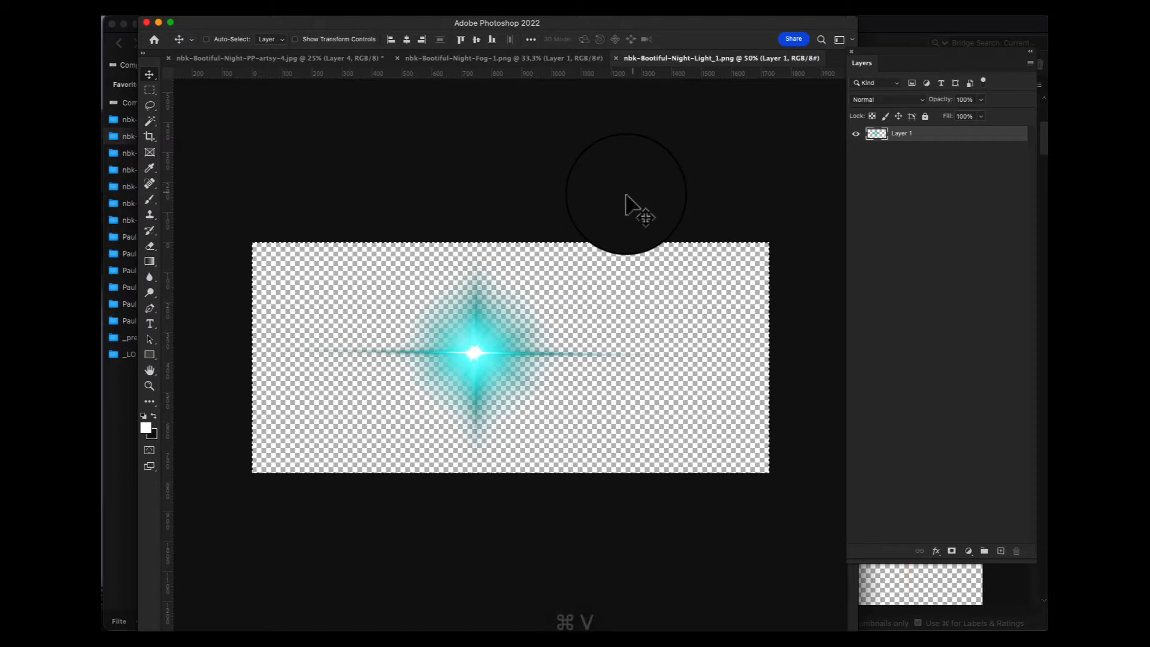
key("super+w")
key("super+v")
left_click_drag(489, 349, 686, 574)
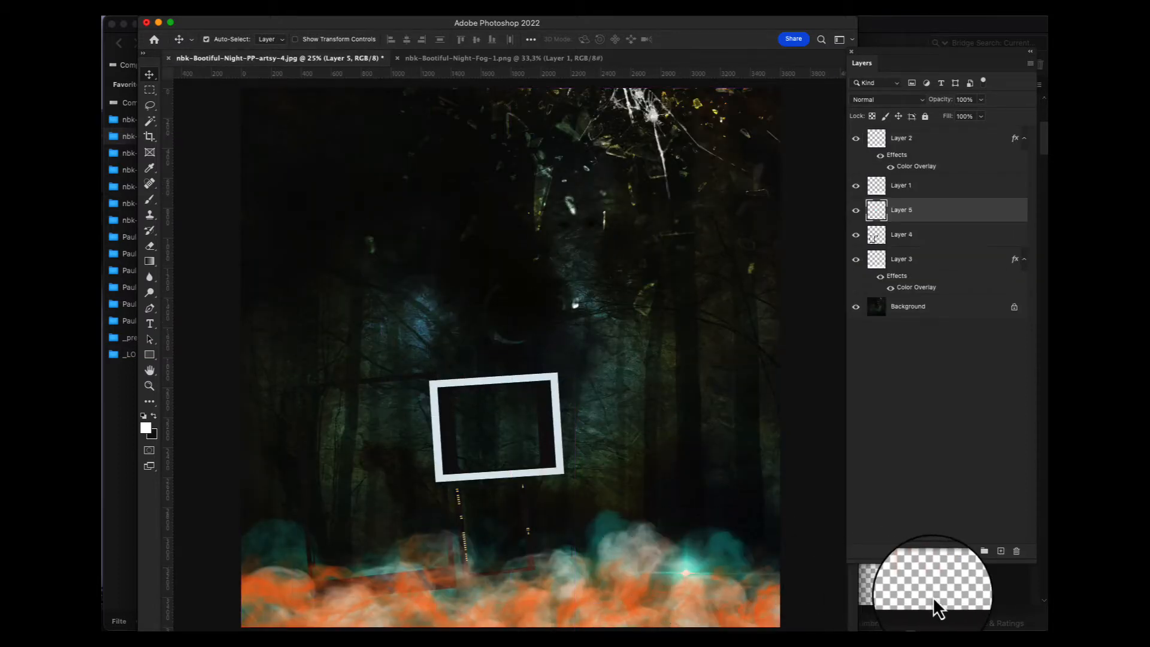
Copy nbk-Bootiful-Night-Light_4.png from Bridge into the forest paper, move it to the fog at lower left and bring it to the front
left_click(934, 599)
double_click(899, 503)
key("super+a")
key("super+c")
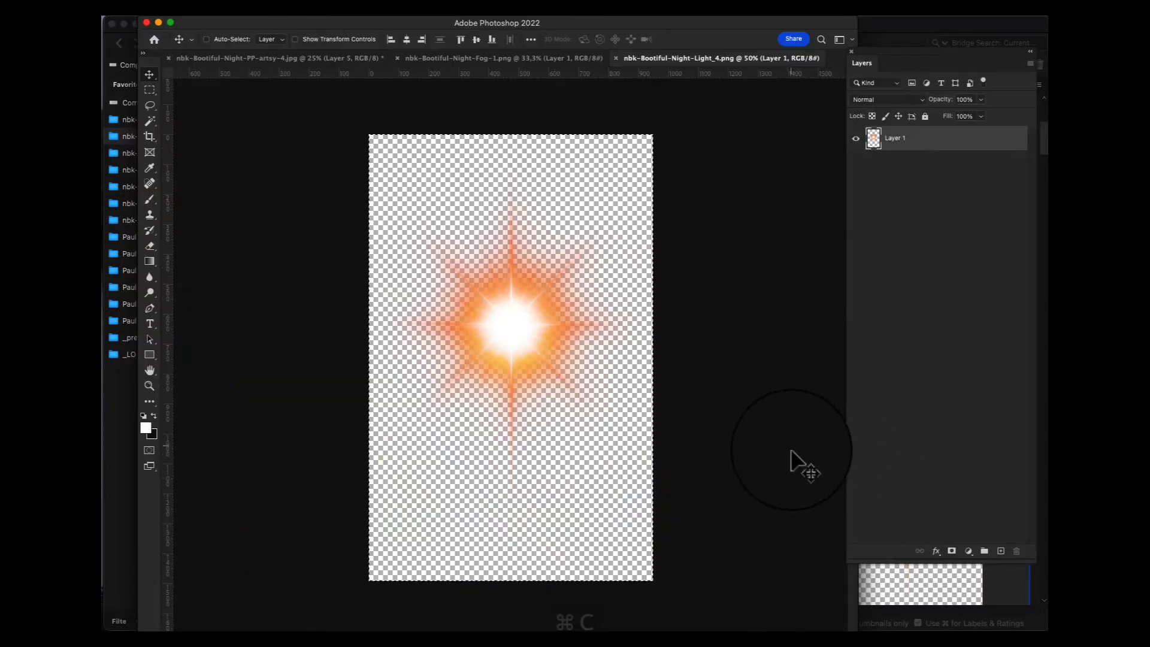
key("super+w")
key("super+v")
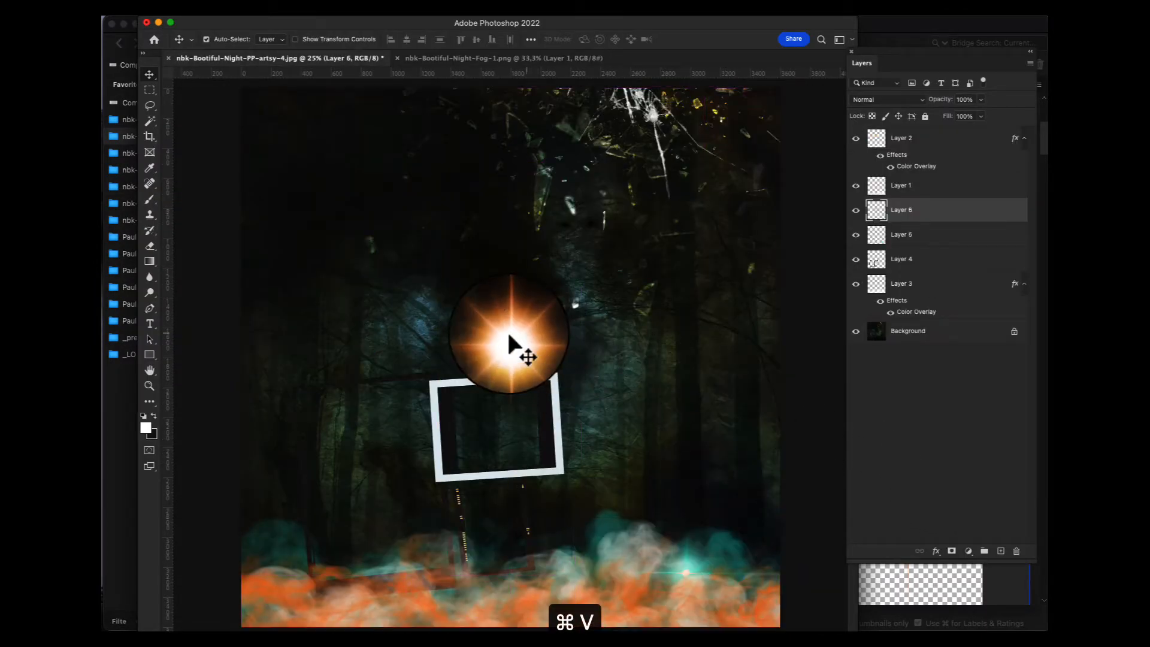
left_click_drag(514, 347, 322, 576)
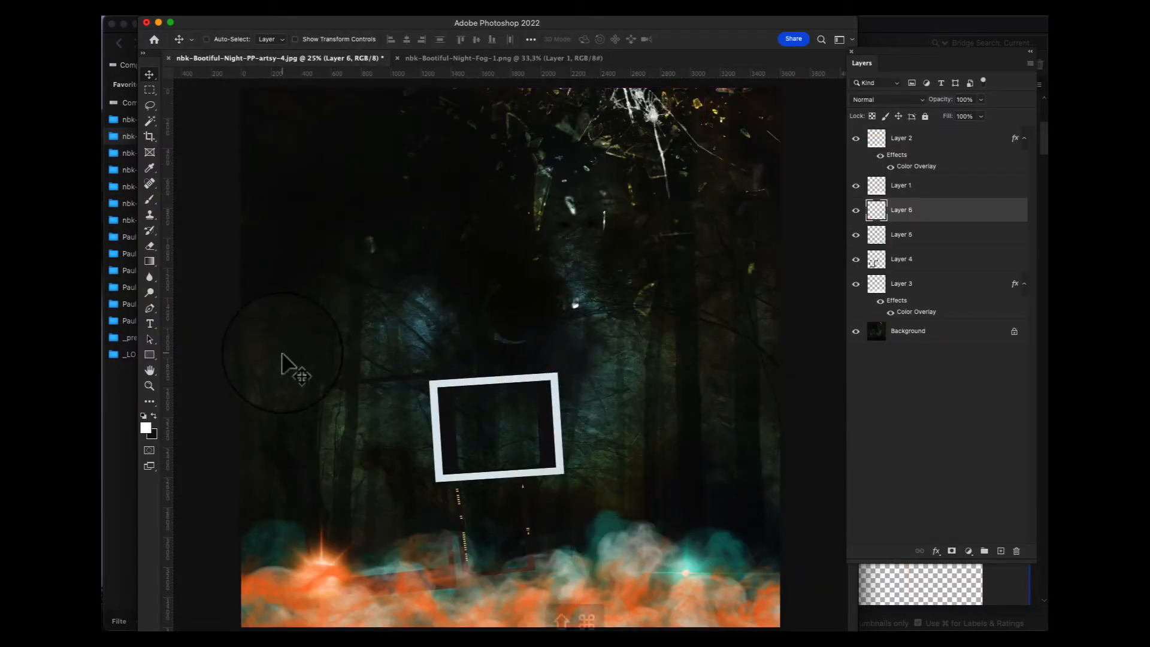
key("shift+super+bracketright")
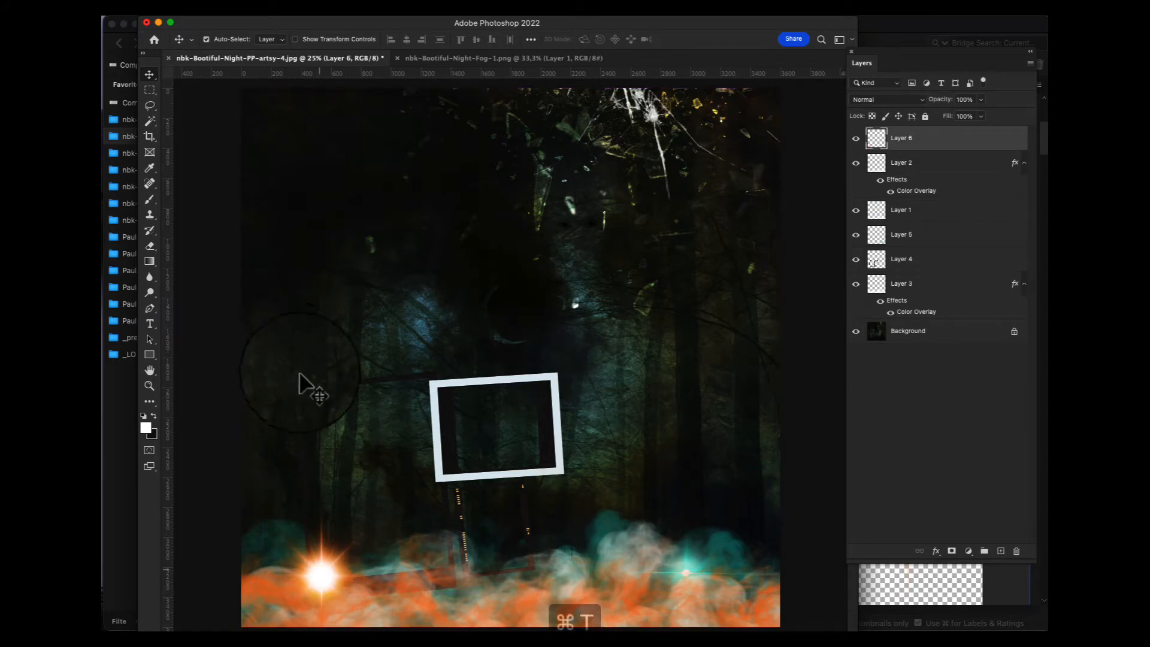
Scale the orange light to about 62%, set it into the left fog and place a copy on the upper-right branches
key("super+t")
left_click_drag(394, 480, 348, 562)
left_click_drag(318, 609, 339, 571)
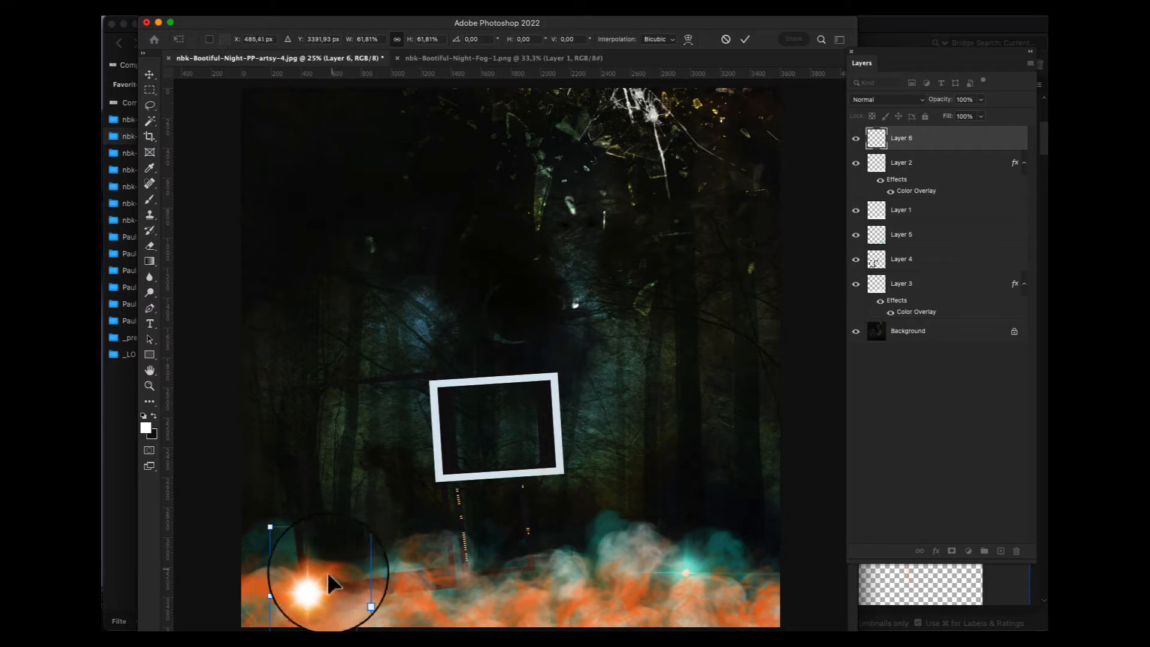
key("Return")
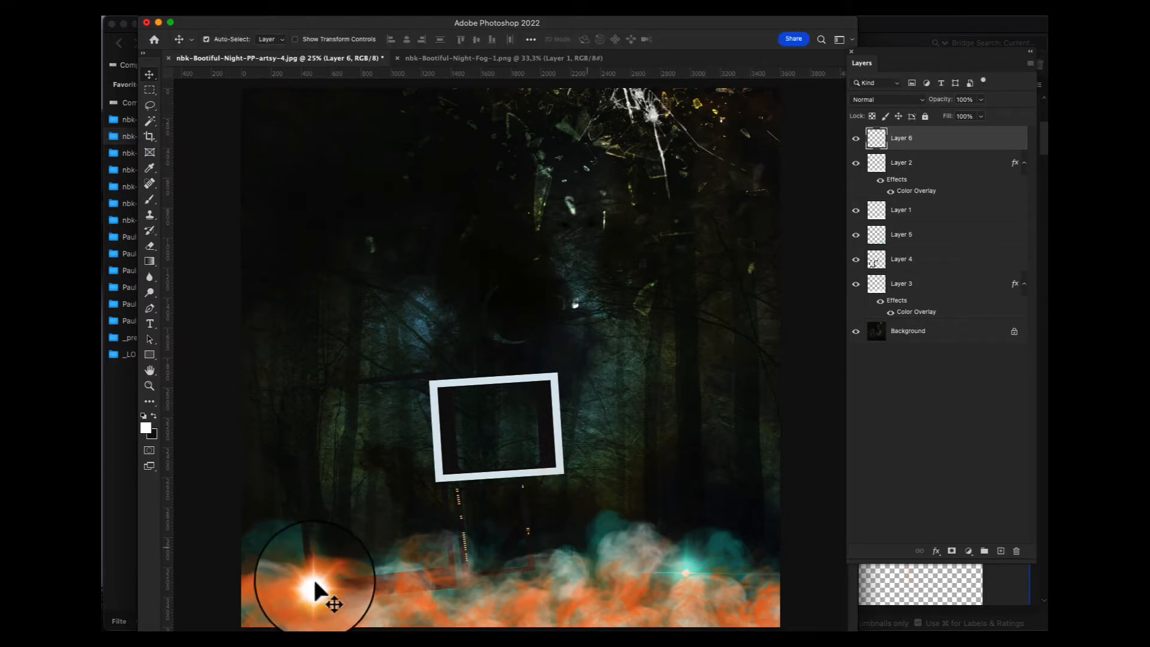
left_click_drag(314, 579, 657, 114)
Open nbk-Bootiful-Night-Light_2.png from Bridge, copy the whole image, close it and paste it into the forest paper
left_click(943, 591)
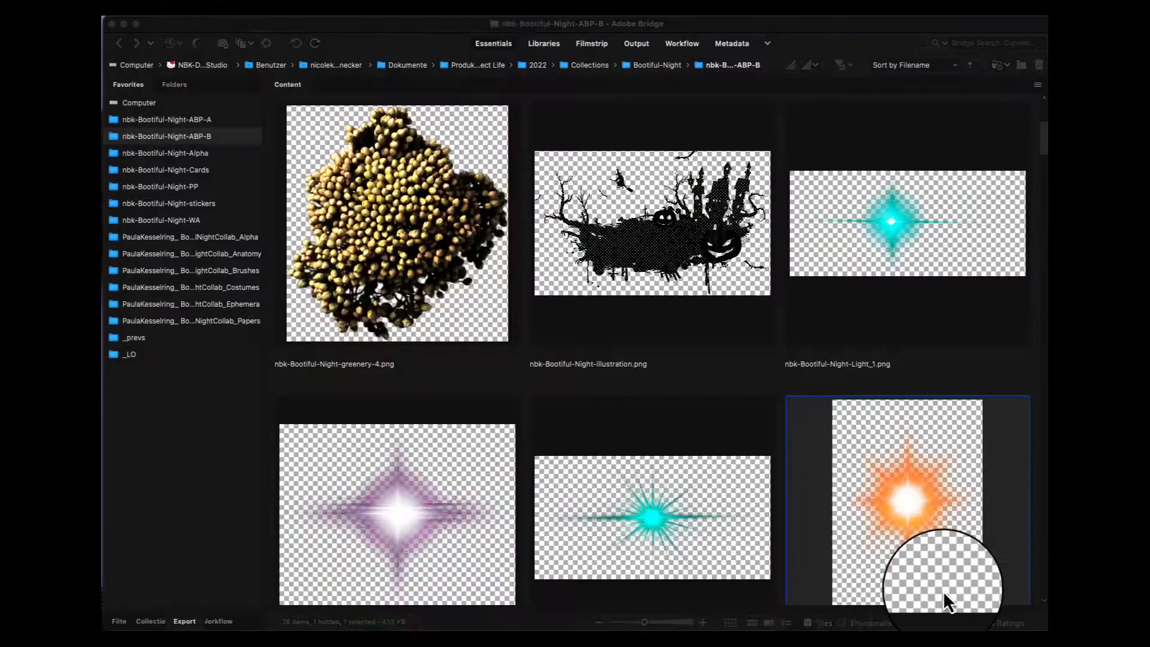
double_click(397, 508)
key("super+a")
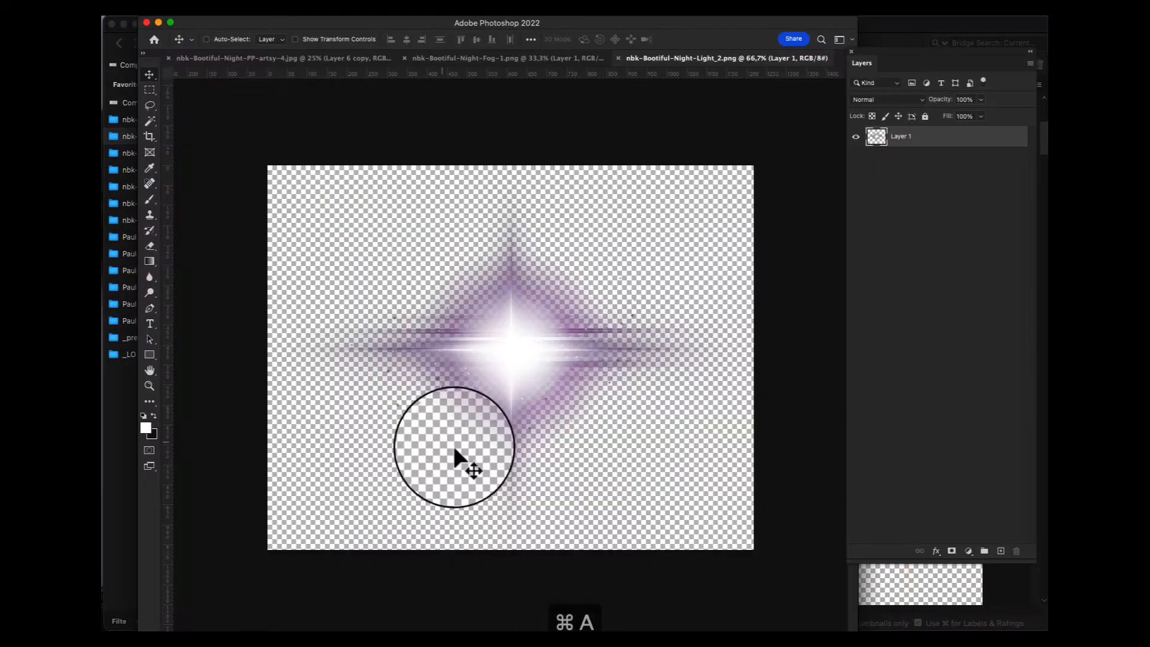
key("super+c")
key("super+v")
key("super+w")
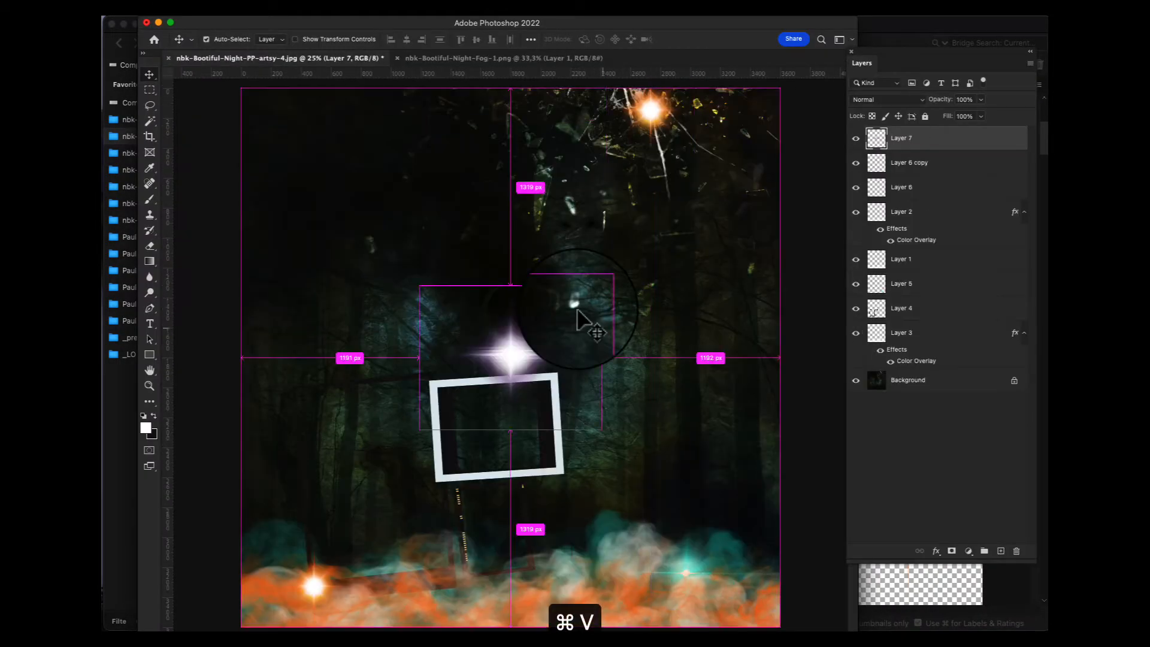
Shrink the pasted purple light and set it into the fog just right of the frame's posts
key("super+t")
left_click_drag(602, 285, 531, 589)
key("Return")
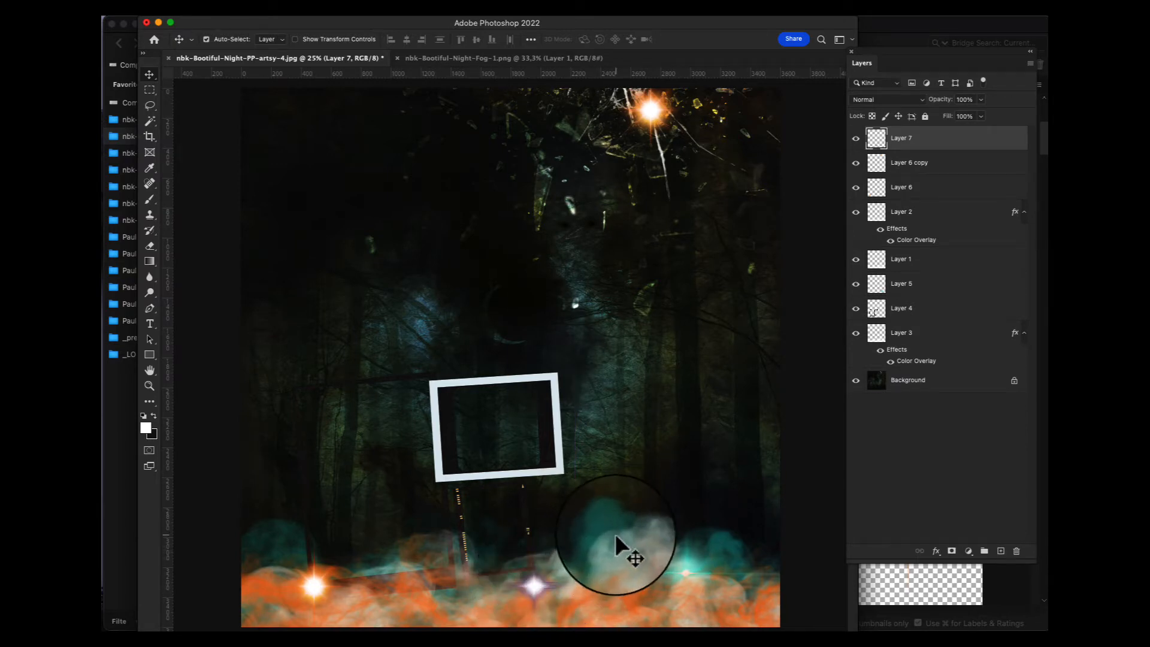
Try copying Layer 3's Color Overlay onto Layer 1 and changing its colour to dark grey 555557
left_click(616, 535)
left_click_drag(917, 361, 916, 270)
double_click(921, 294)
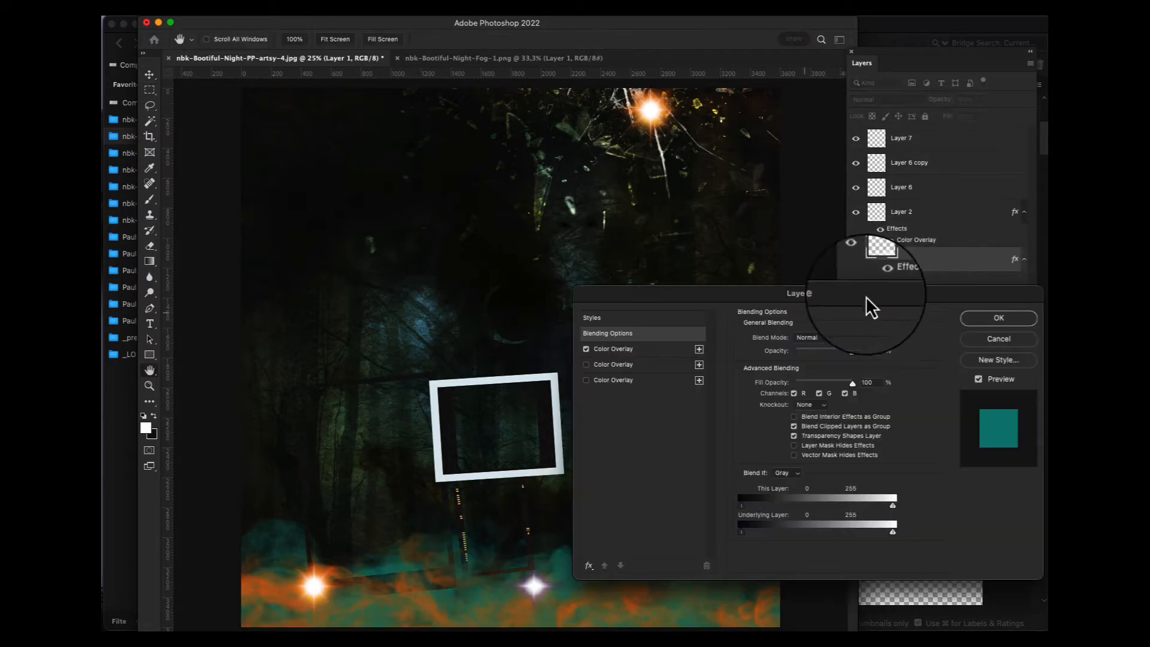
left_click(639, 351)
left_click(861, 339)
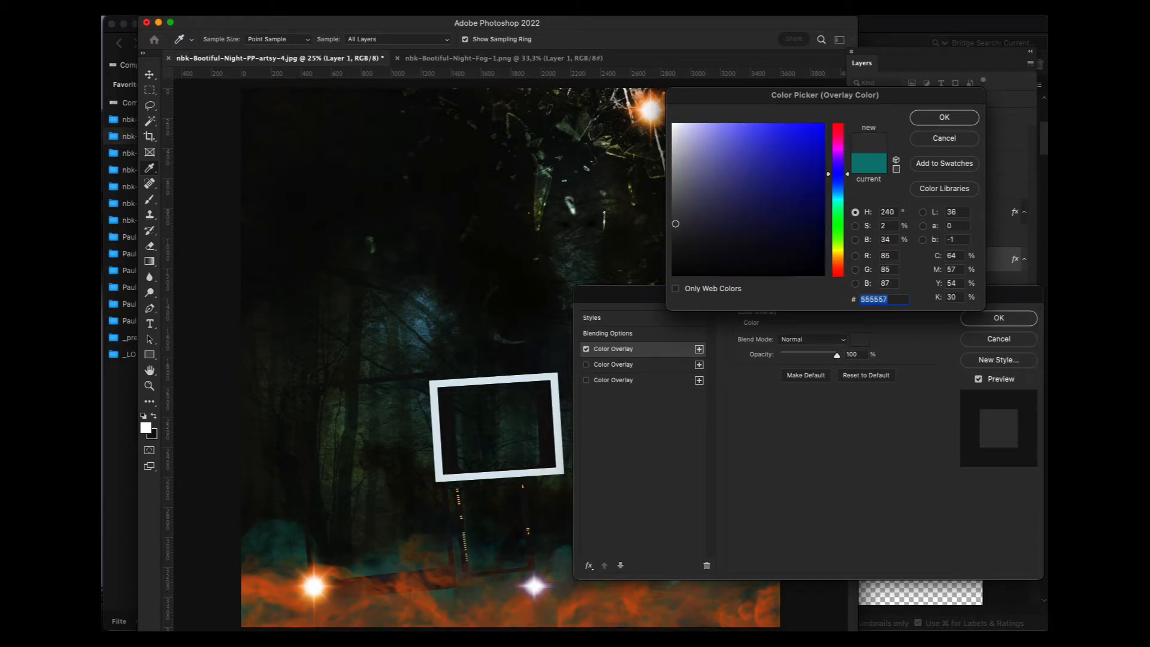
key("Return")
key("Return")
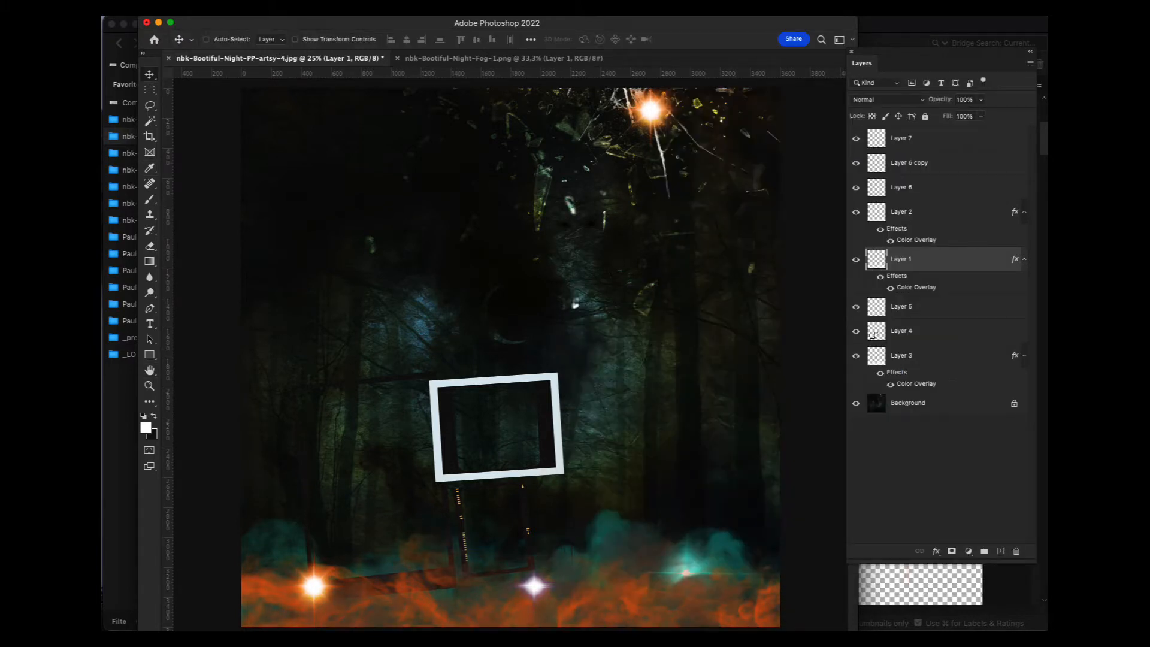
Duplicate Layer 1, undo the duplication and undo the Color Overlay changes on the layer
key("super+j")
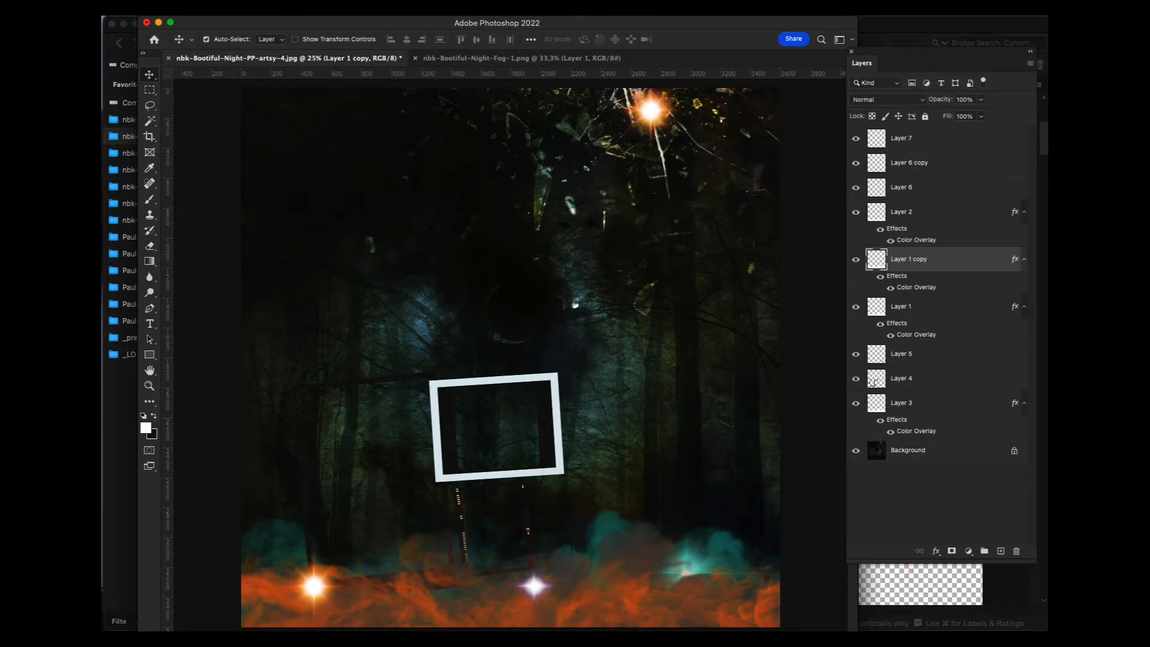
key("super+z")
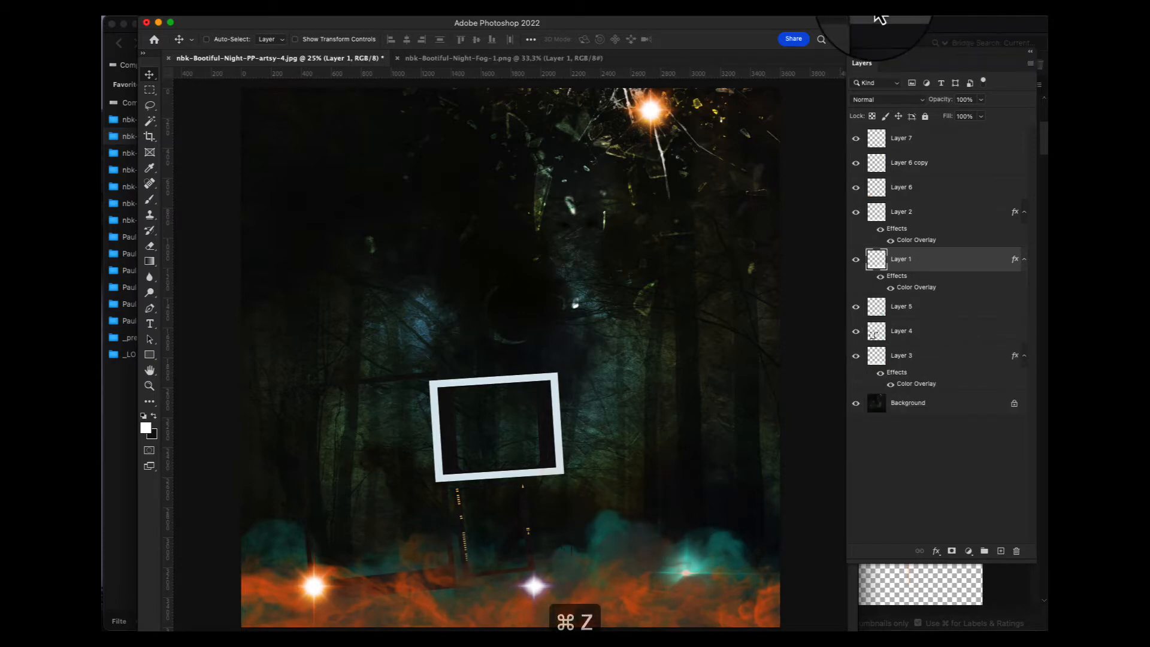
key("super+z")
key("super+z")
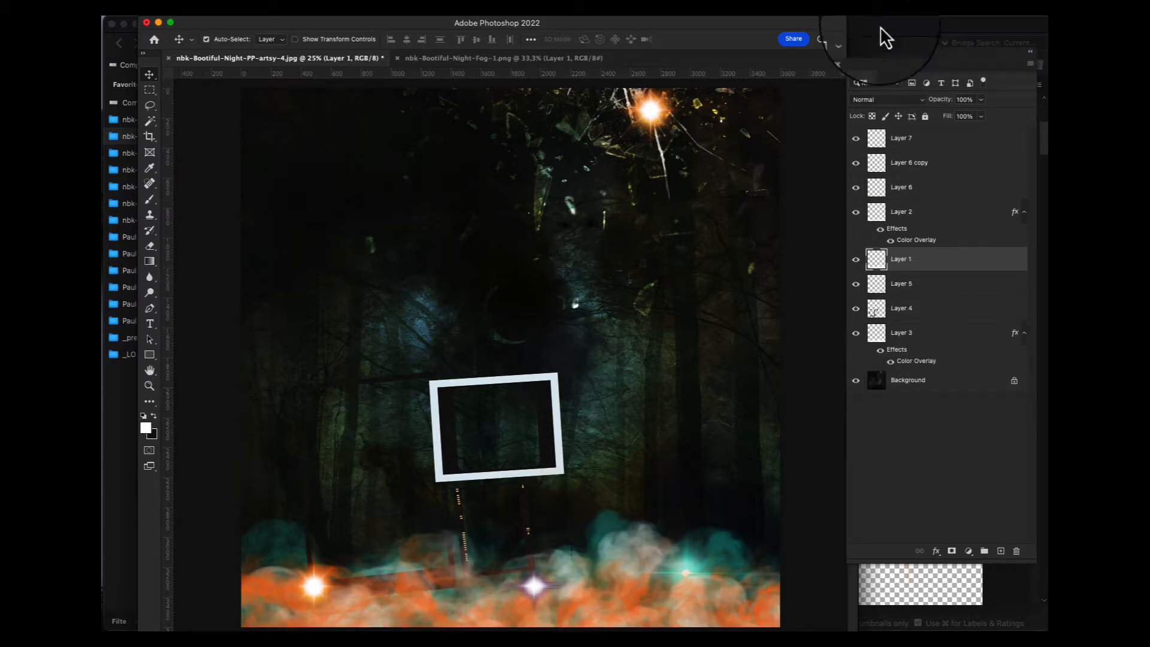
Find and open nbk-Bootiful-Night-Lightning_3.png in Bridge, copy the whole image, close it and paste it into the forest paper
left_click(1019, 601)
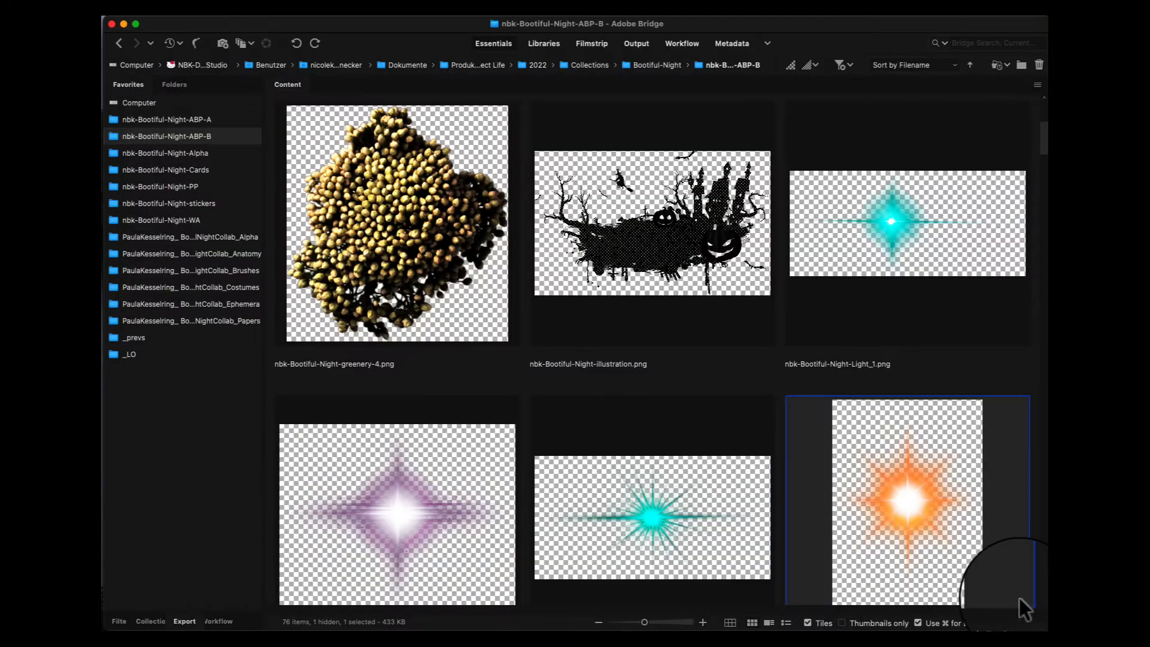
scroll(1042, 131, "down", 5)
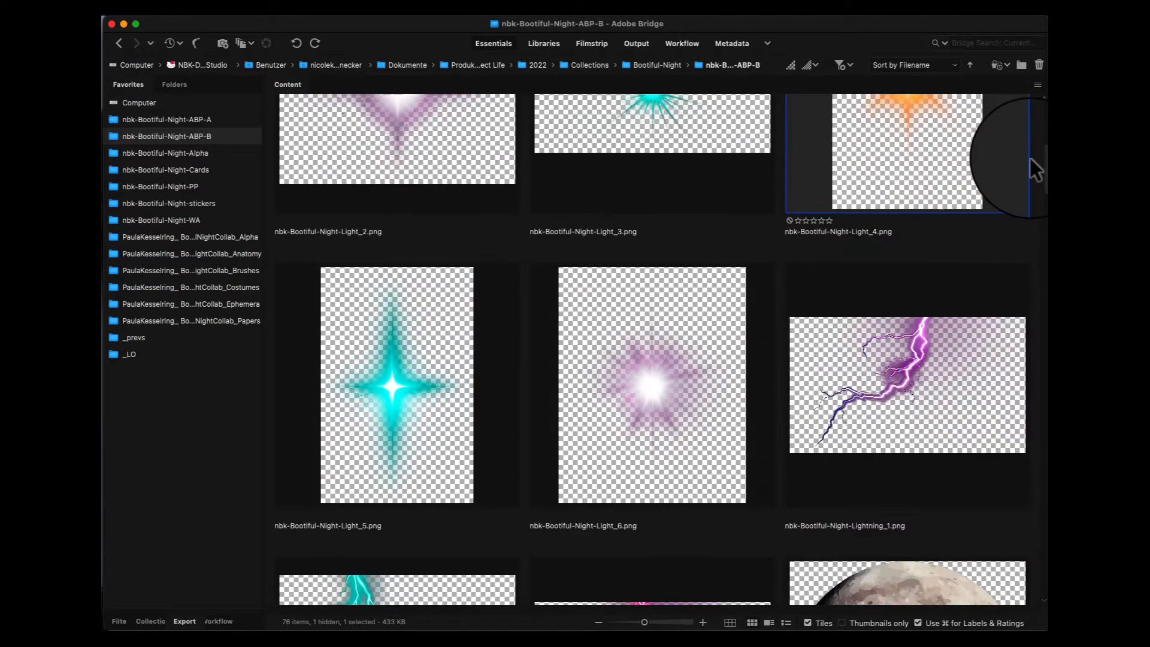
scroll(1036, 174, "down", 3)
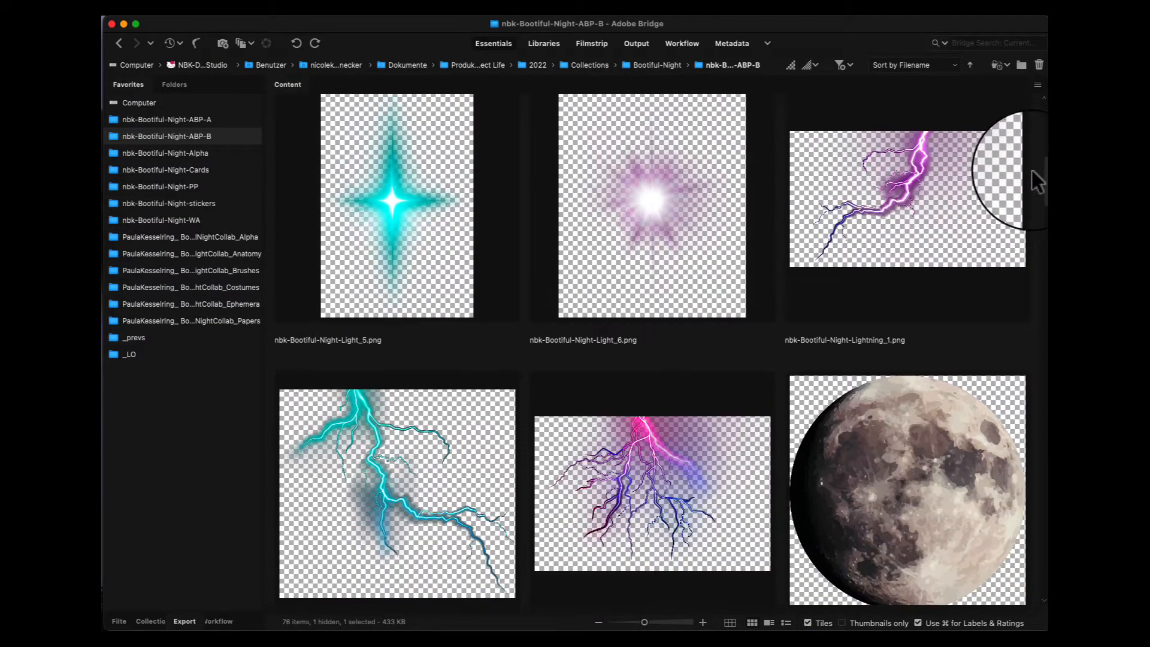
double_click(636, 462)
key("super+a")
key("super+c")
key("super+w")
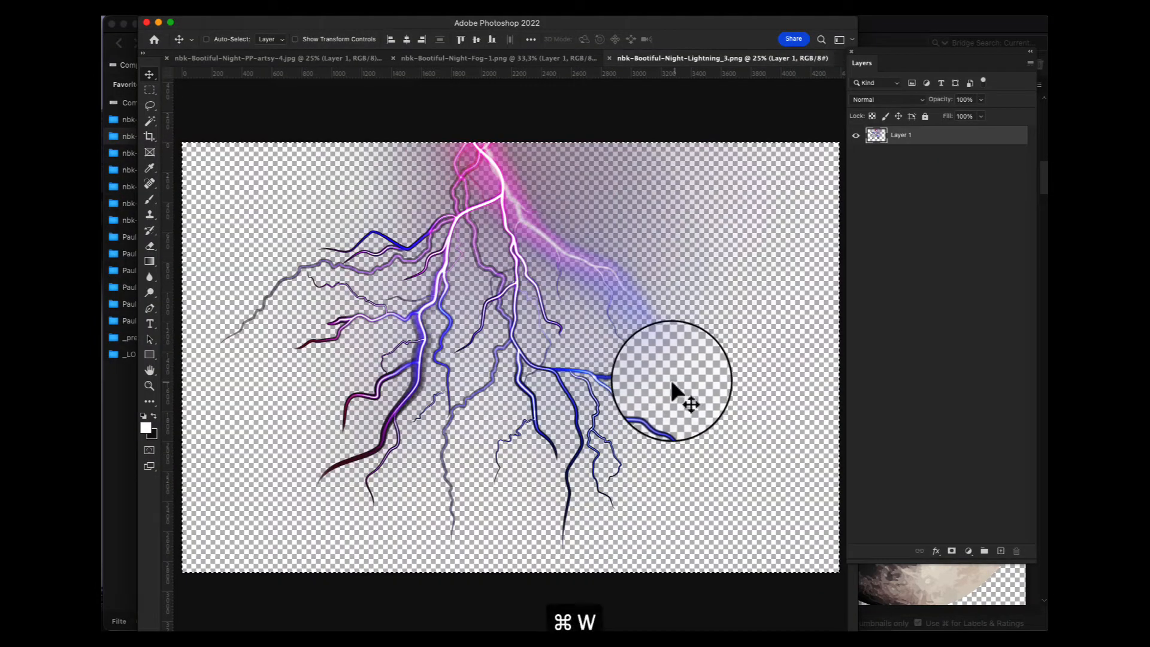
key("super+v")
key("super+z")
key("super+z")
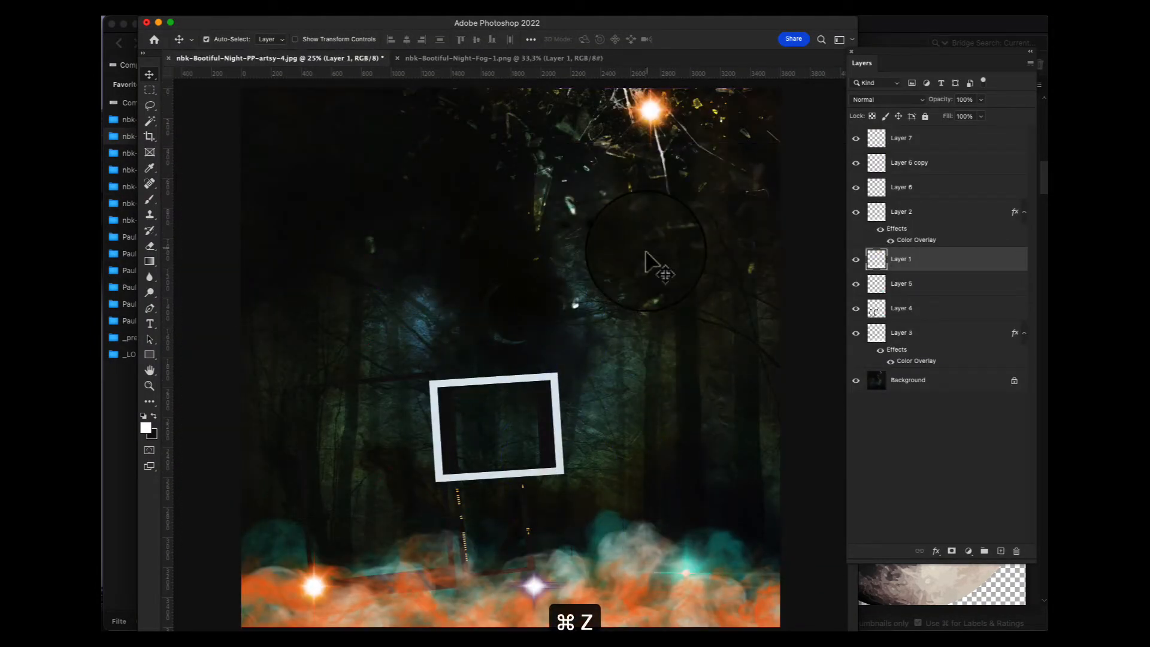
key("super+v")
Scale the pasted lightning to about 64% and place it at the upper left, striking down from the paper's top edge
key("super+t")
left_click_drag(646, 257, 542, 204)
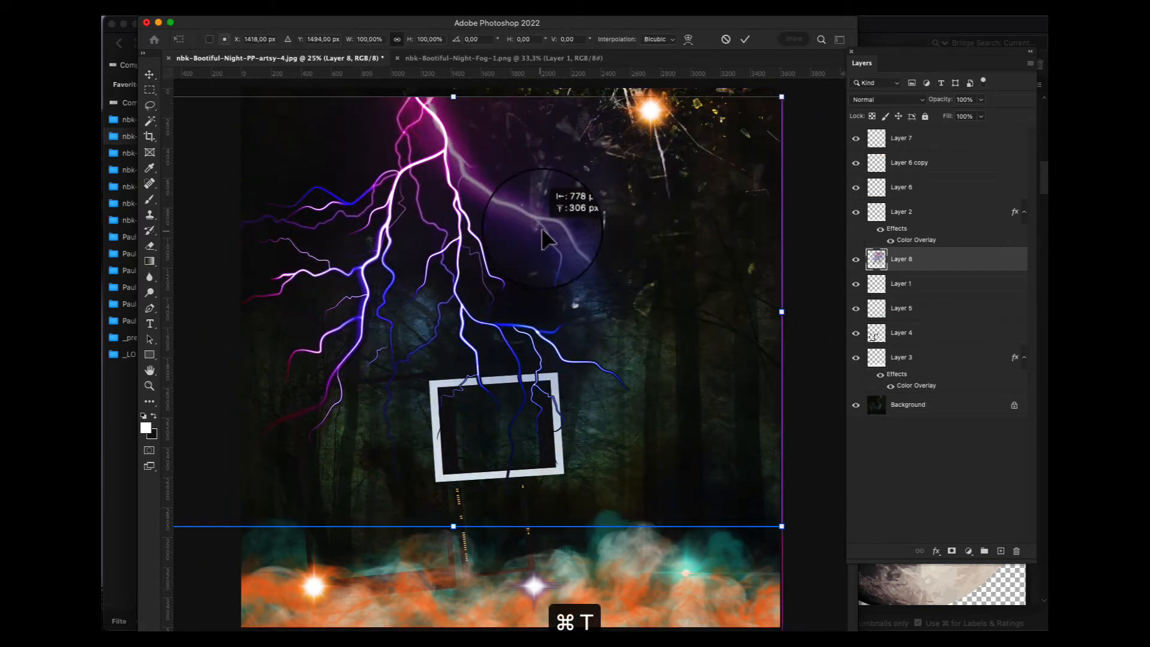
left_click_drag(790, 517, 545, 375)
left_click_drag(282, 209, 381, 180)
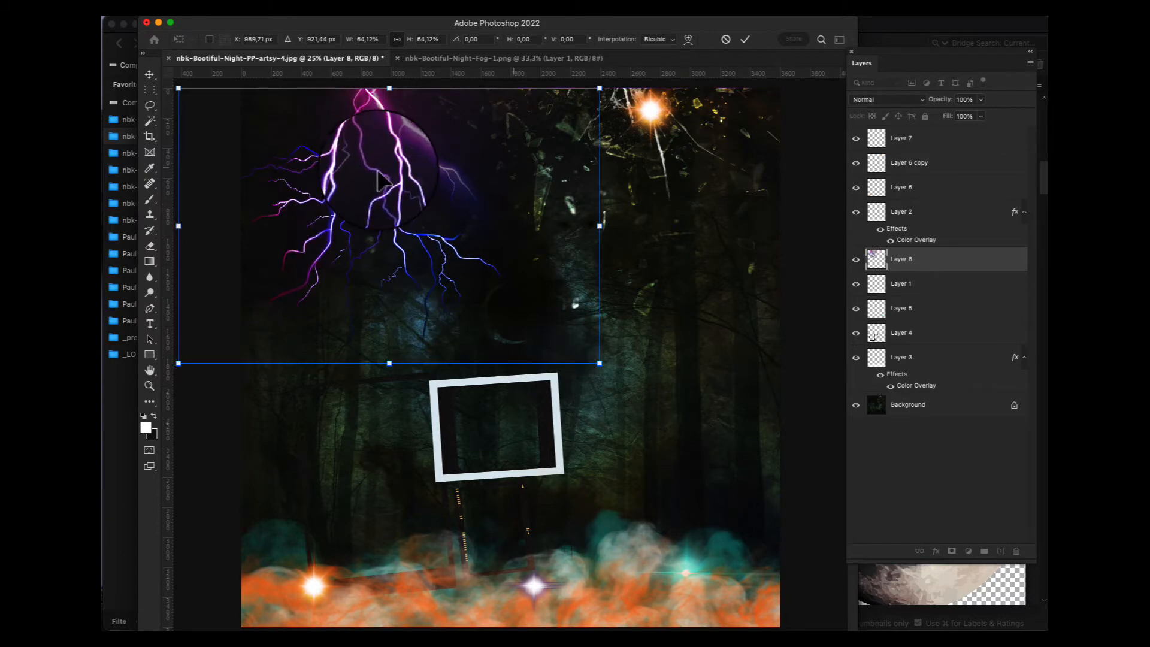
key("Return")
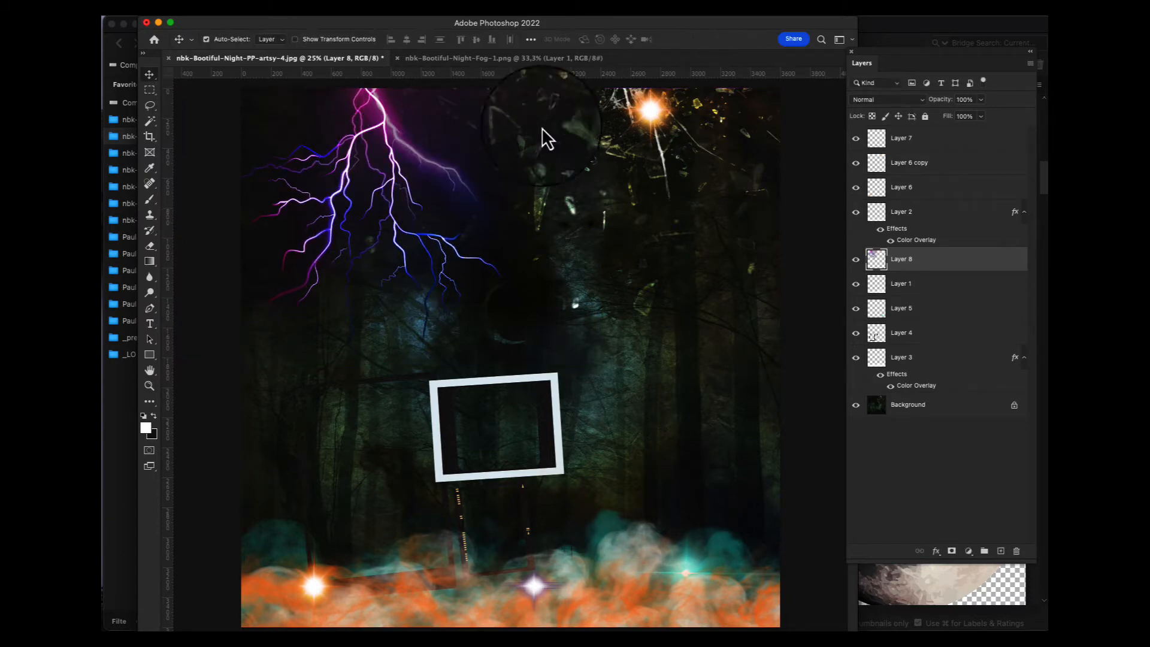
Open nbk-Bootiful-Night-moon.png from Bridge, copy the whole image, close it and paste it into the forest paper
left_click(916, 24)
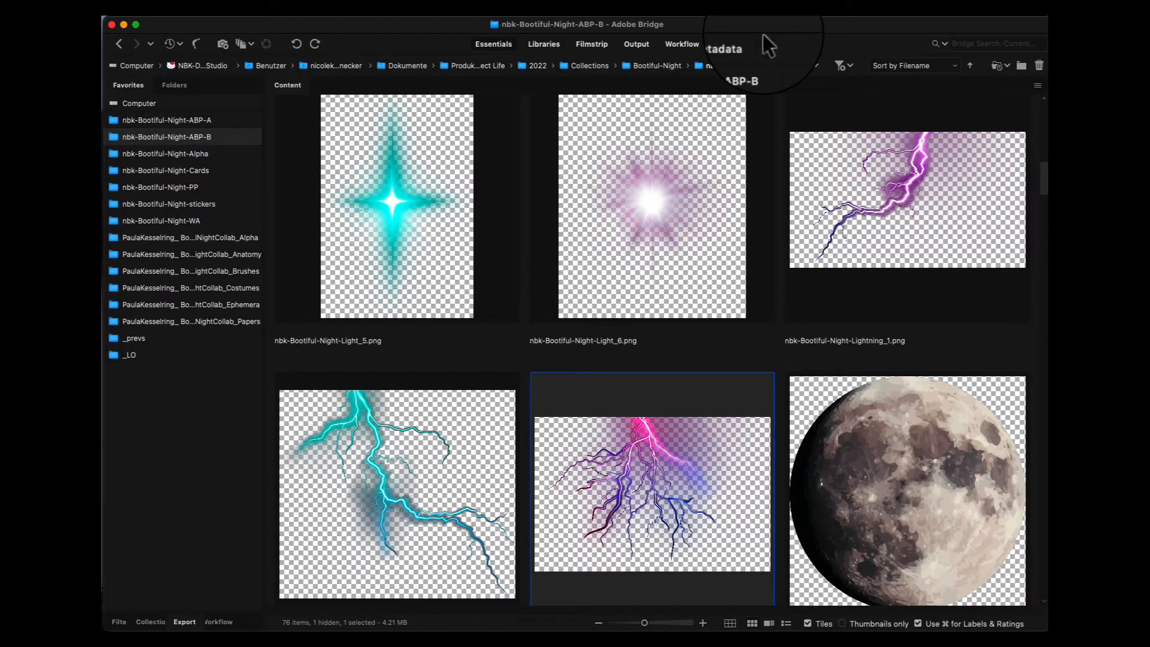
double_click(876, 437)
key("super+a")
key("super+c")
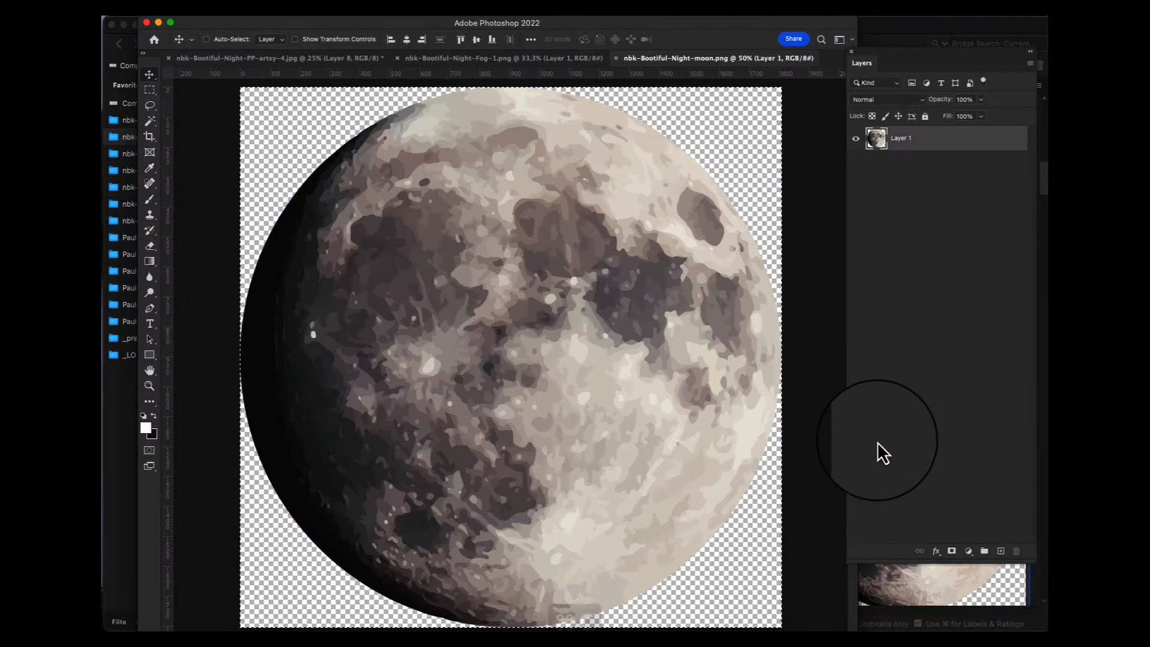
key("super+w")
key("super+v")
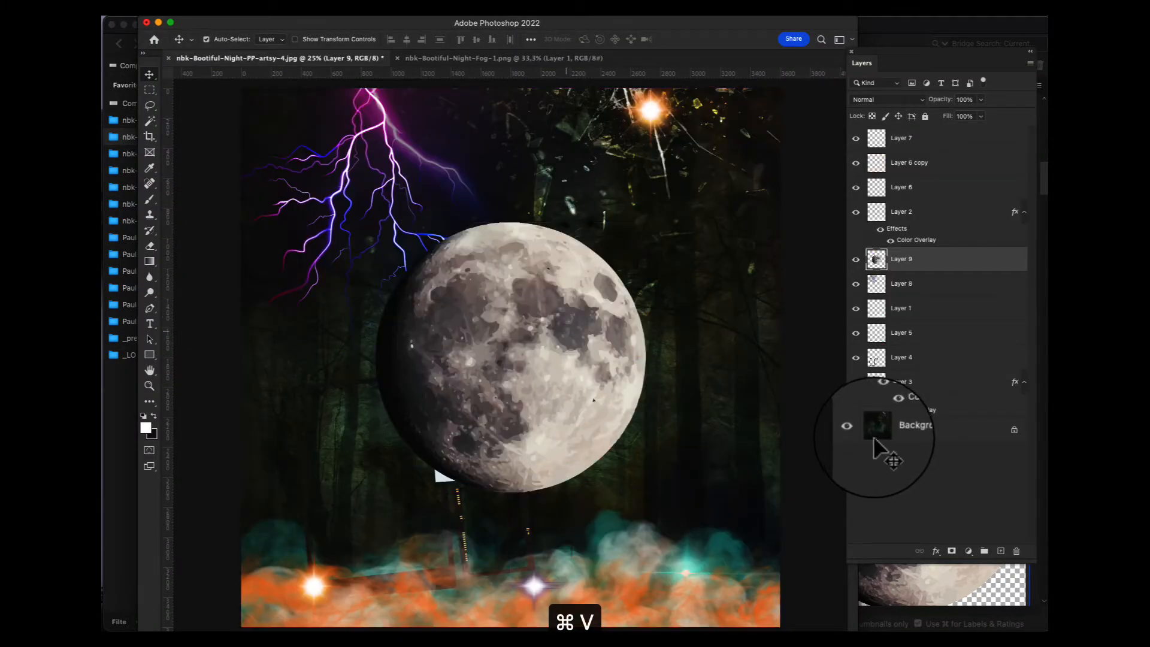
Shrink the moon and move it to the paper's upper right, partly behind the orange light
key("super+t")
left_click_drag(647, 223, 501, 395)
left_click_drag(428, 441, 686, 127)
key("Return")
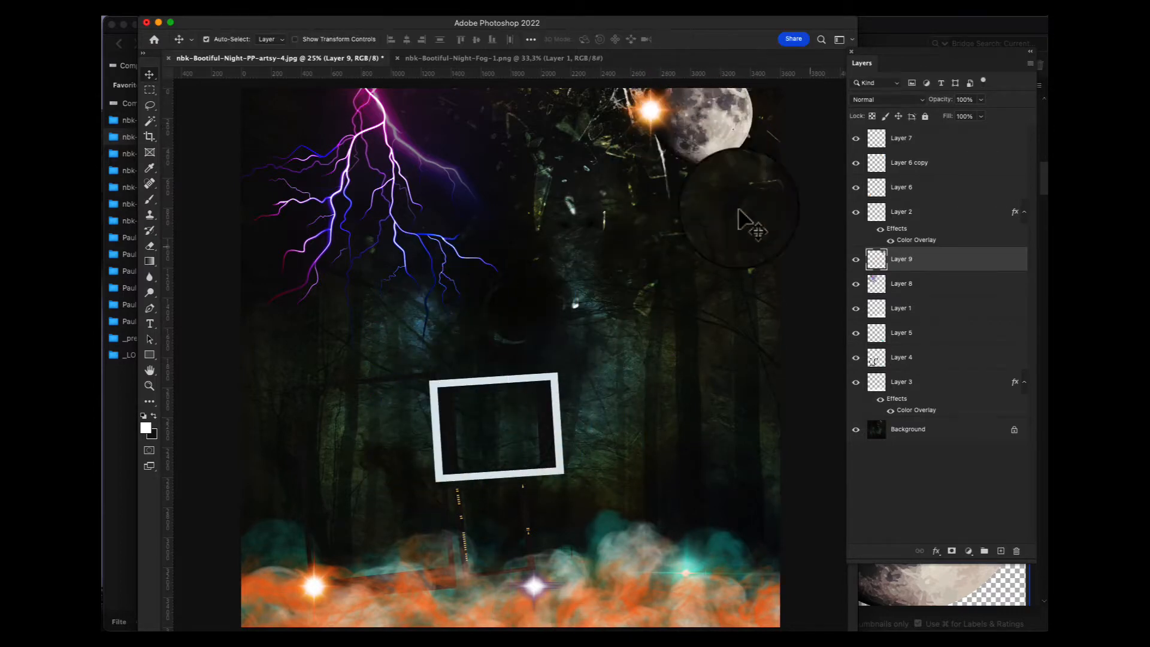
Copy nbk-Bootiful-Night-papersnippets-6.png from Bridge into the forest paper, move it down towards the frame's lower edge and return to Bridge
left_click(991, 594)
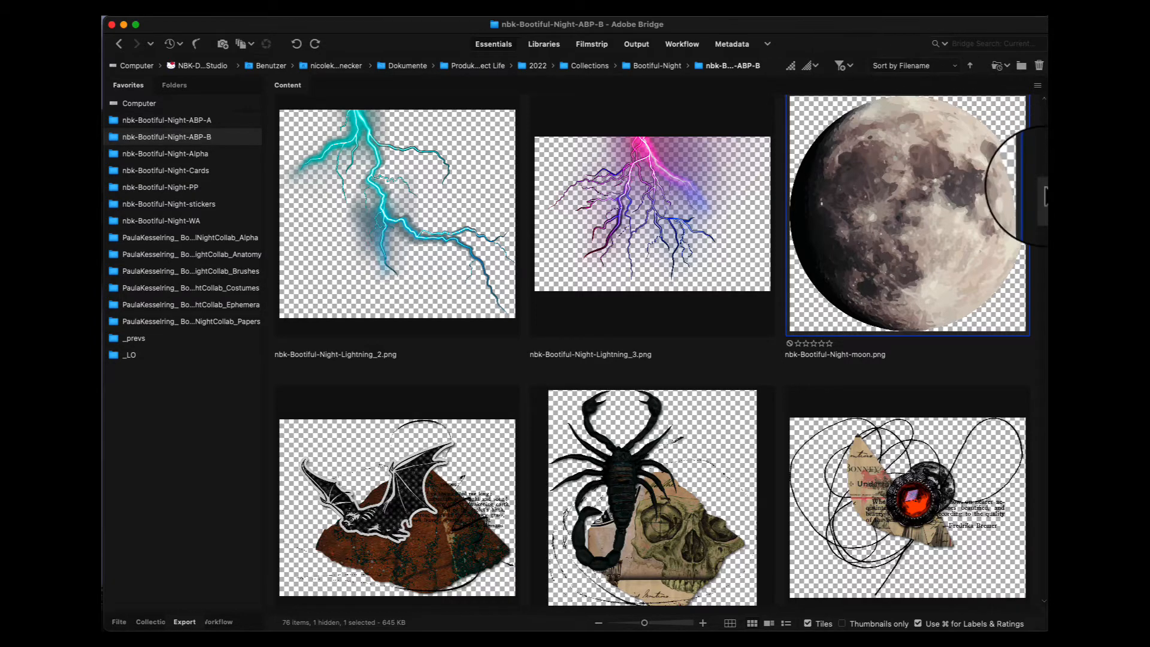
left_click_drag(1042, 197, 1043, 212)
double_click(937, 510)
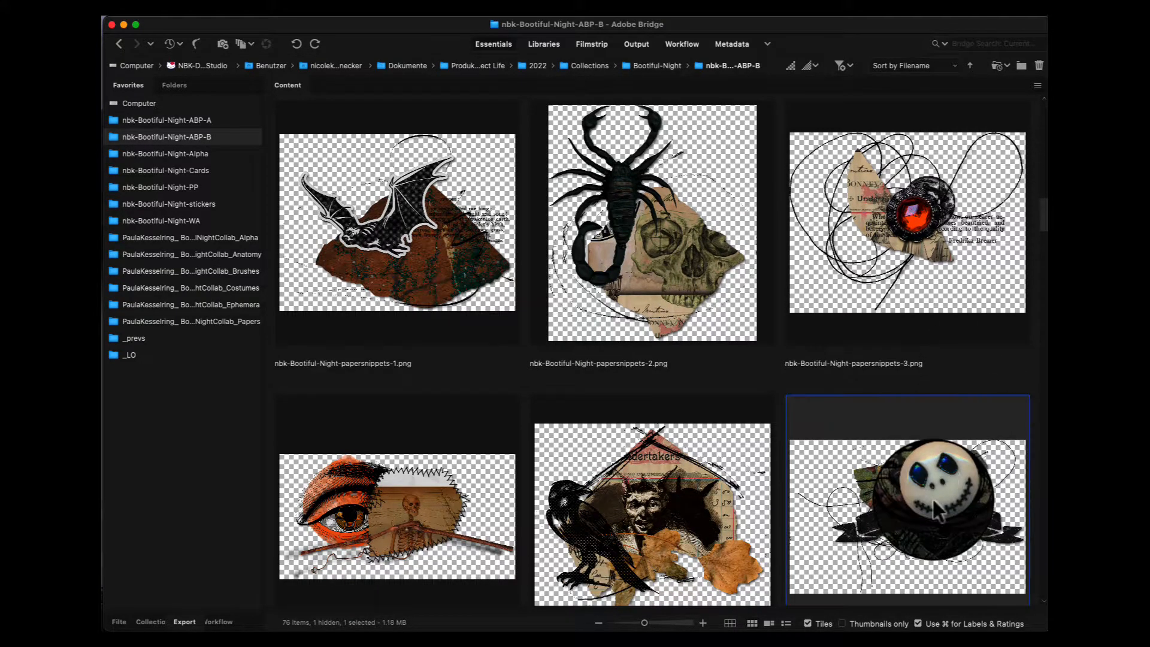
key("super+a")
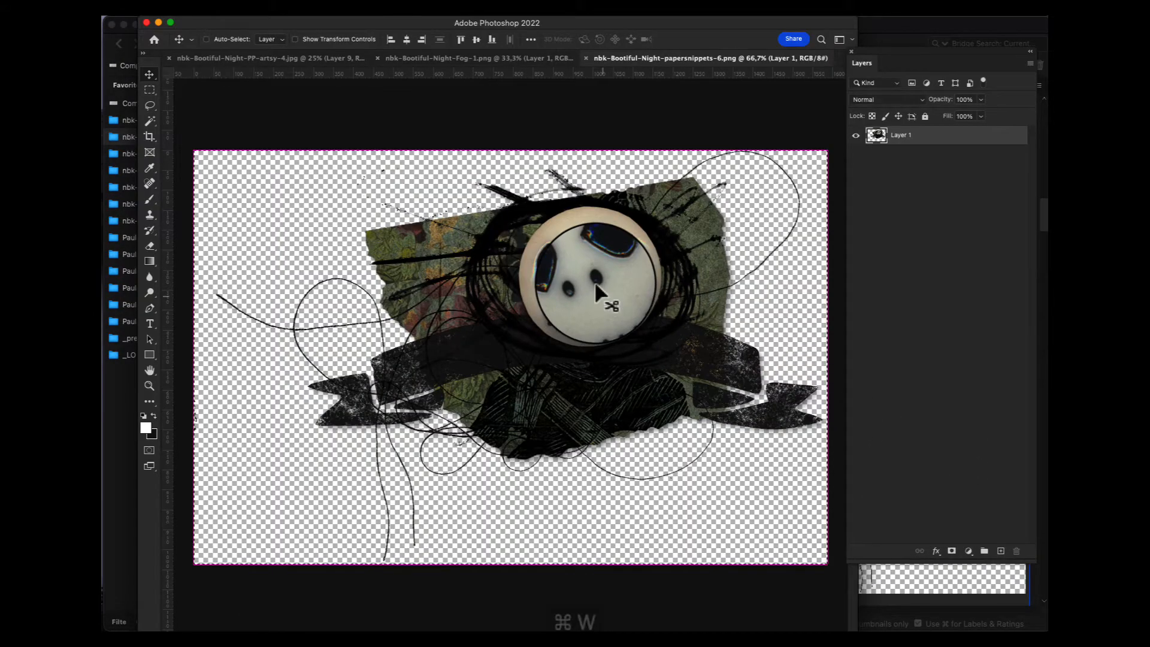
key("super+w")
key("super+v")
left_click_drag(599, 298, 557, 451)
left_click(939, 585)
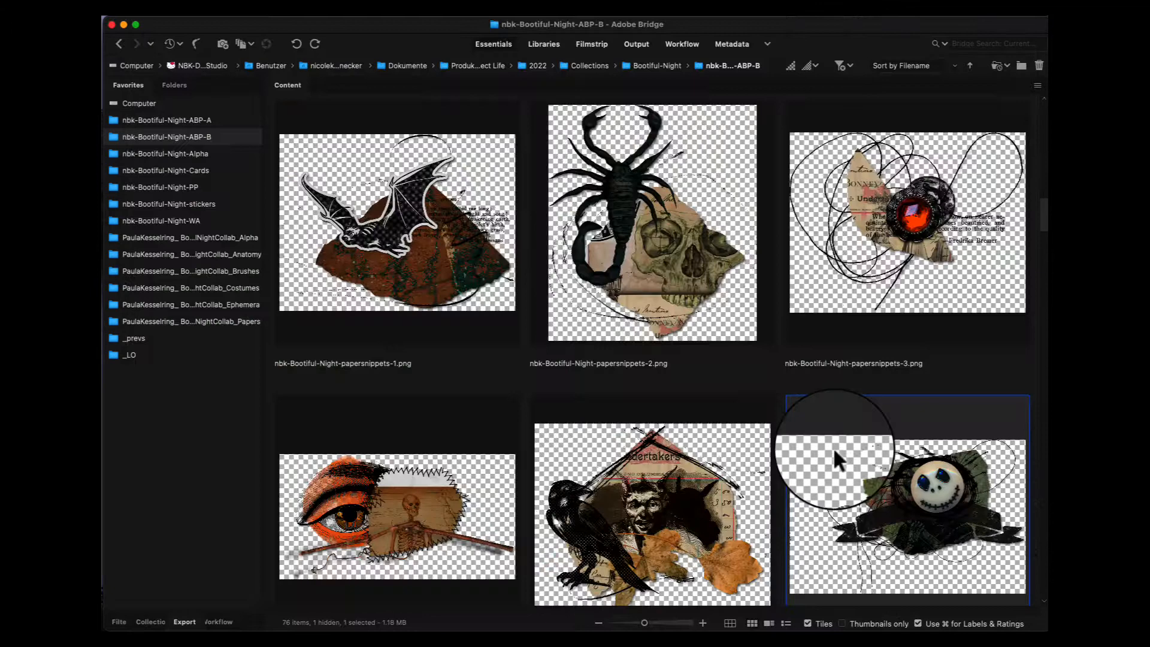
Copy nbk-Bootiful-Night-papersnippets-2.png from Bridge into the forest paper and move it to the right of the frame, above the fog
double_click(678, 260)
key("super+a")
key("super+c")
key("super+w")
key("super+v")
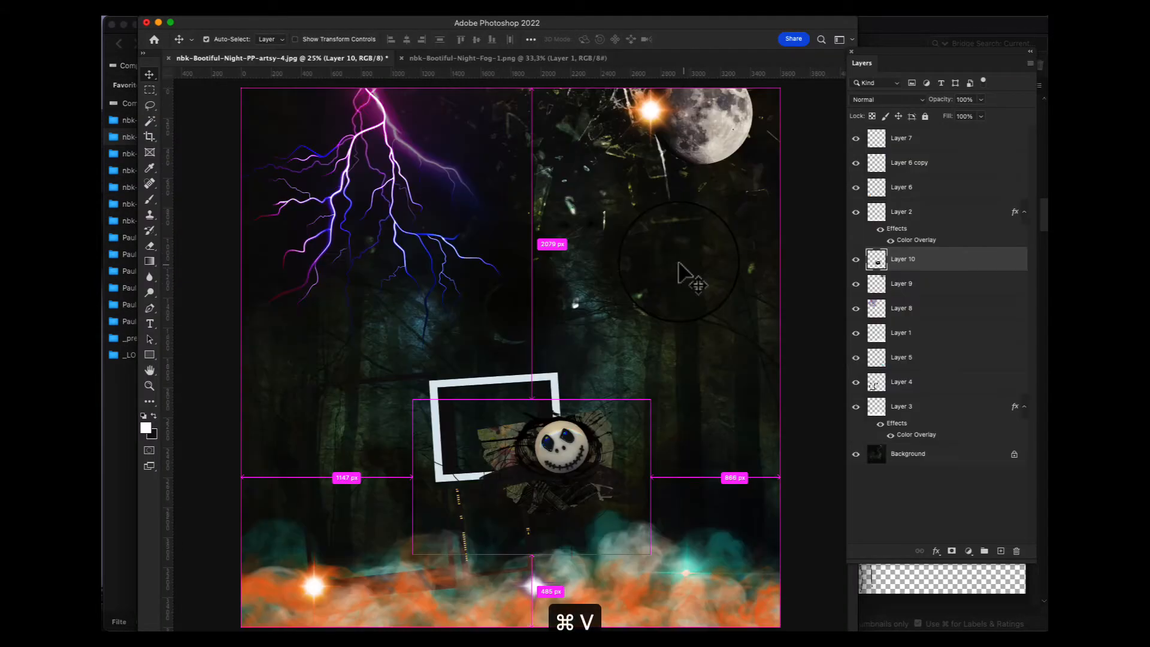
left_click_drag(527, 359, 659, 436)
key("super+z")
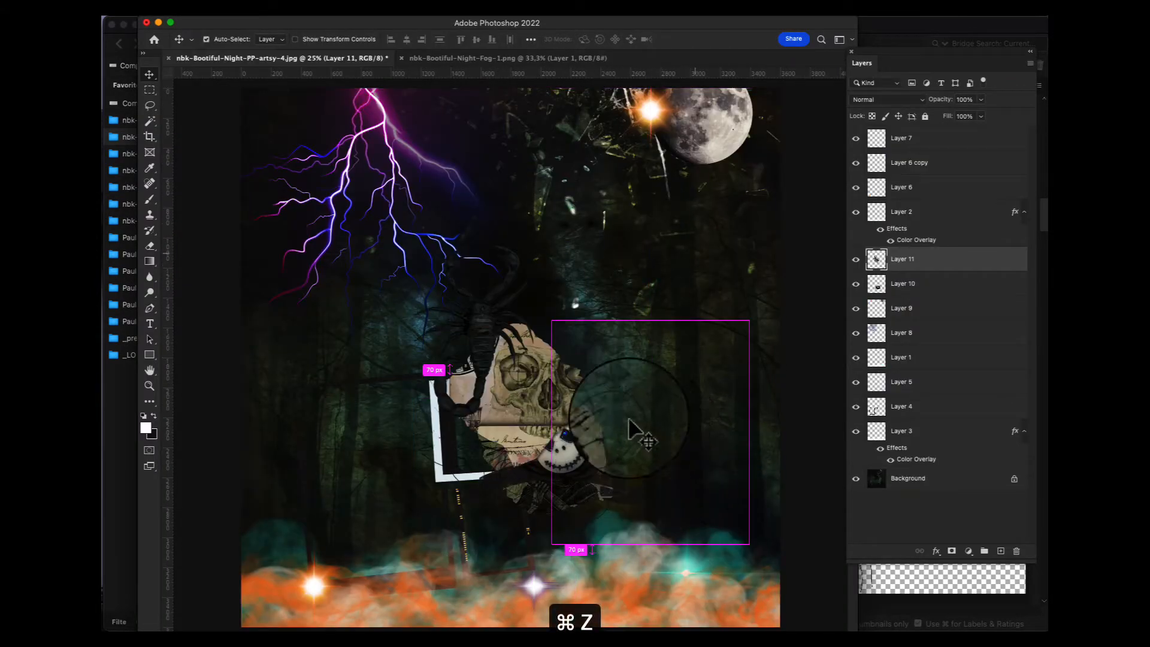
left_click_drag(513, 360, 666, 481)
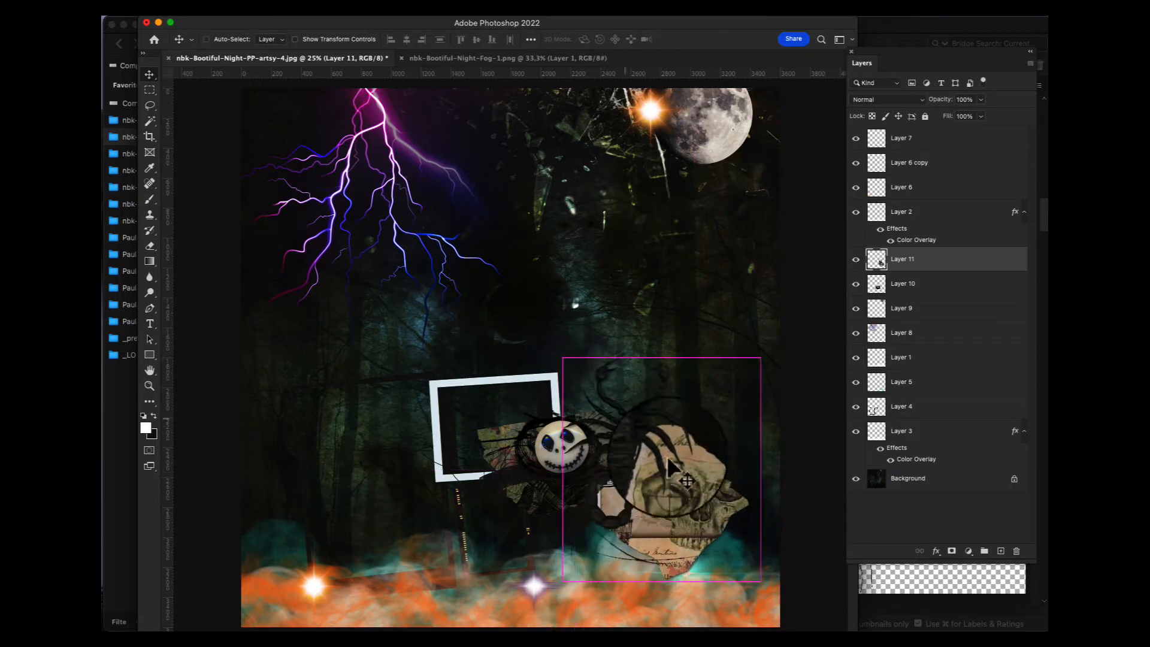
Scale the scorpion-and-skull snippet to about 73.5%, rotate it about -26° and place it below the skeleton-face snippet at the frame's lower edge
key("super+t")
left_click_drag(675, 305, 765, 342)
left_click_drag(669, 452, 596, 437)
left_click_drag(624, 325, 512, 378)
left_click_drag(627, 310, 606, 386)
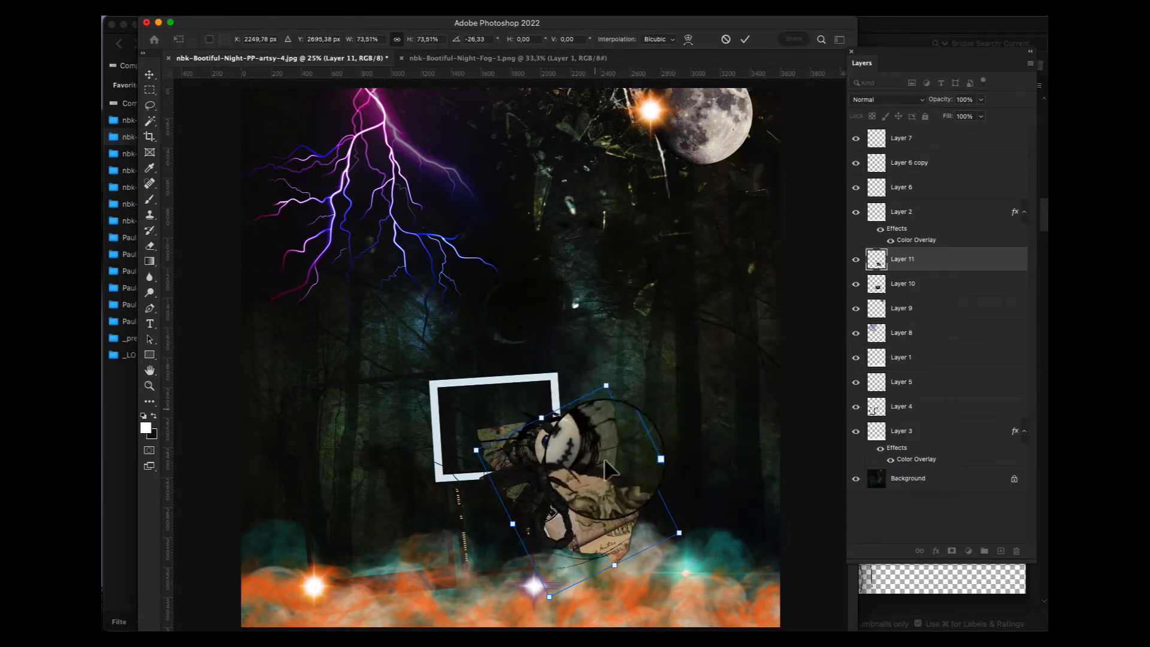
left_click_drag(615, 499, 535, 515)
key("Return")
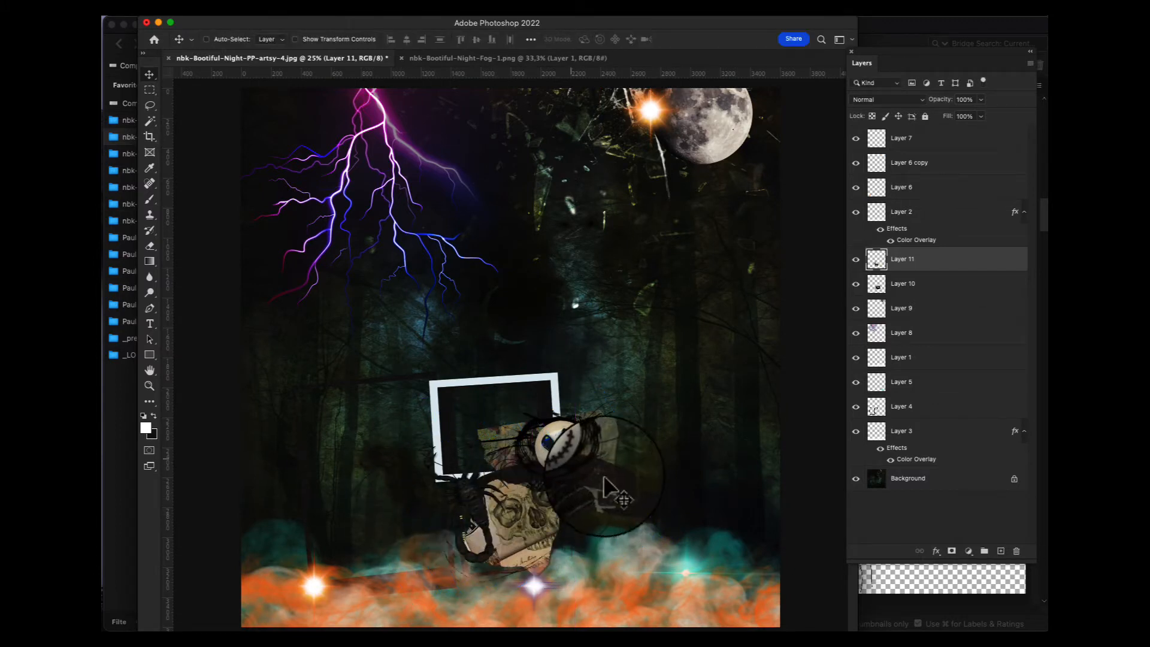
key("super+z")
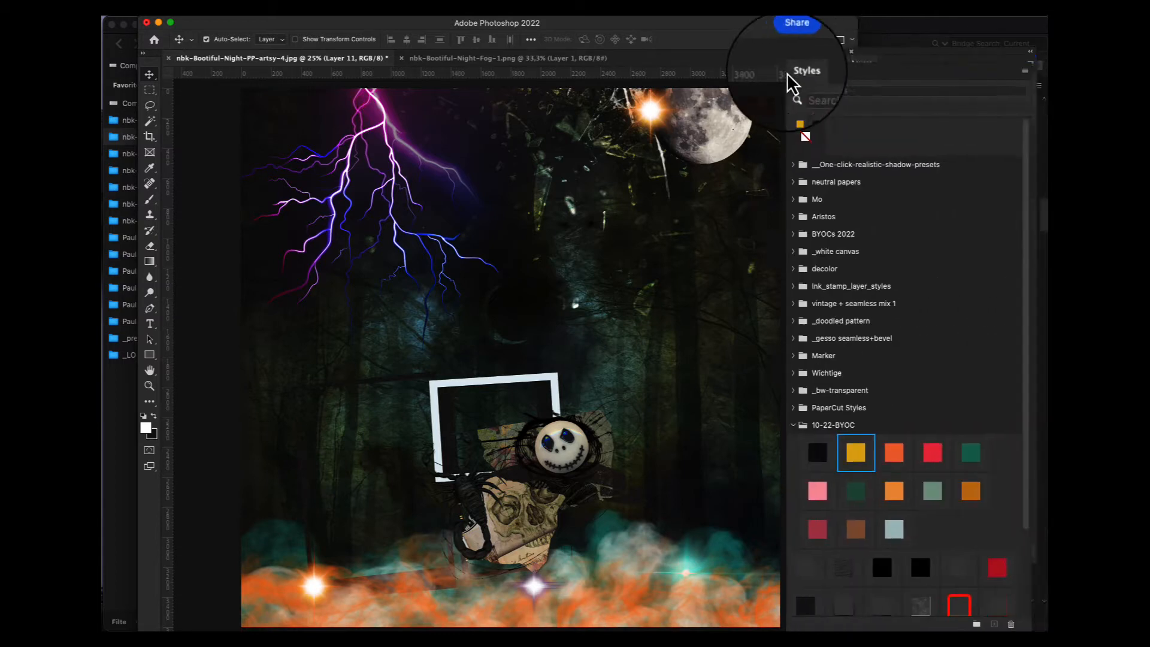
Apply the third shadow style of the __One-click-realistic-shadow-presets group to the scorpion snippet and move the palettes off the canvas
left_click_drag(789, 76, 782, 59)
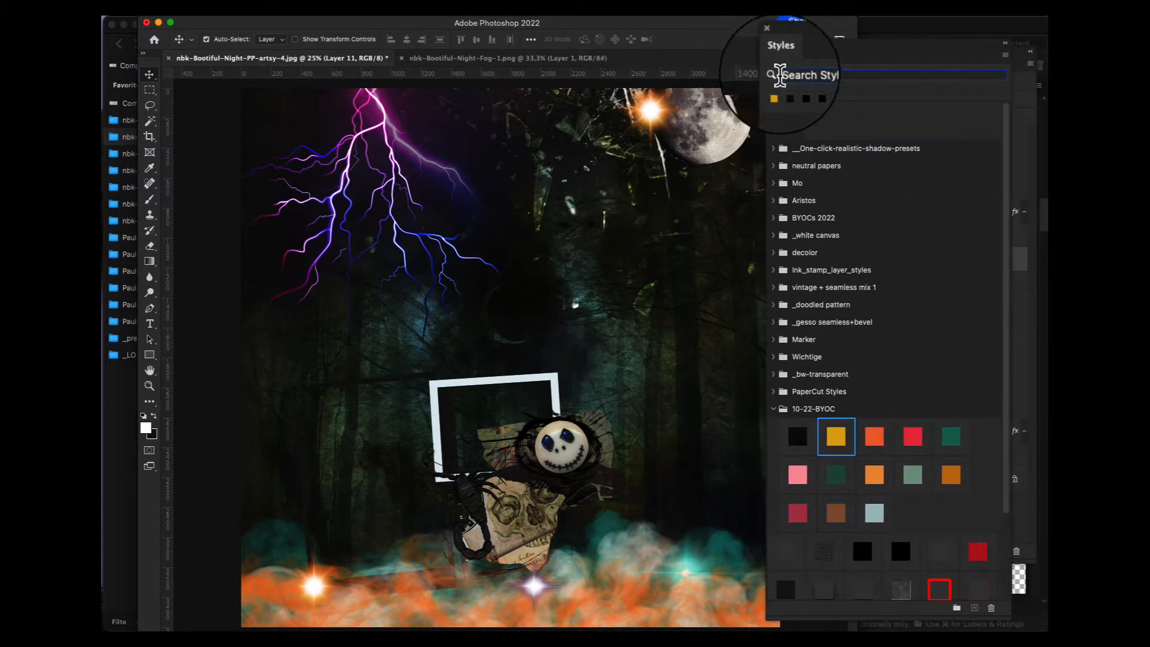
left_click(789, 148)
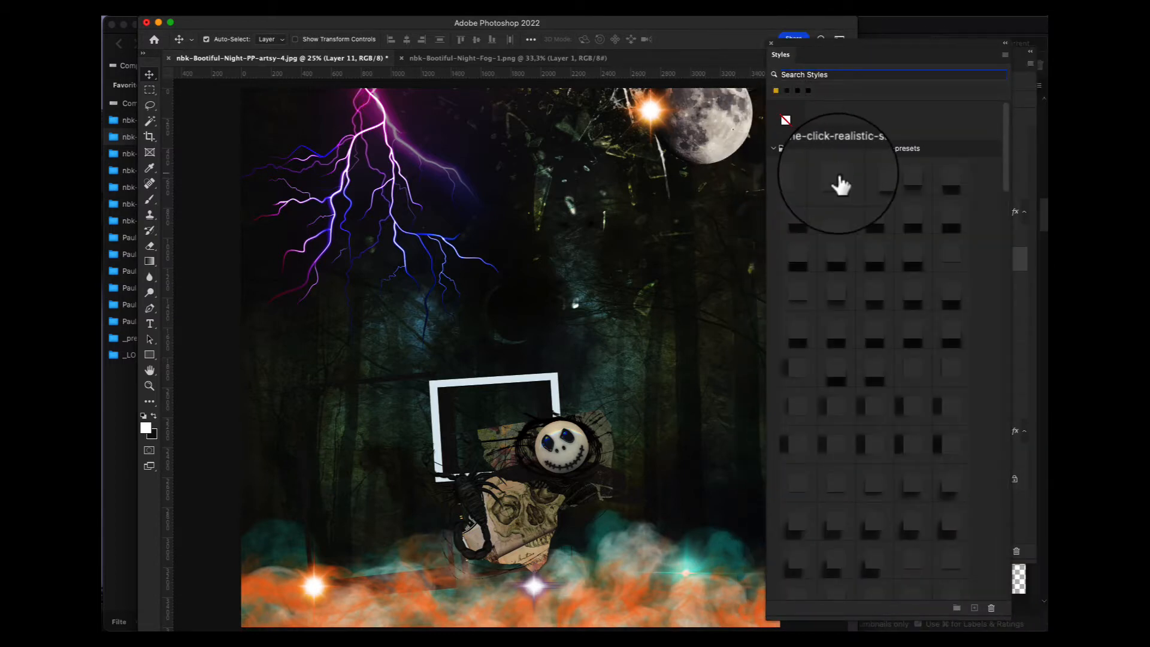
left_click(837, 175)
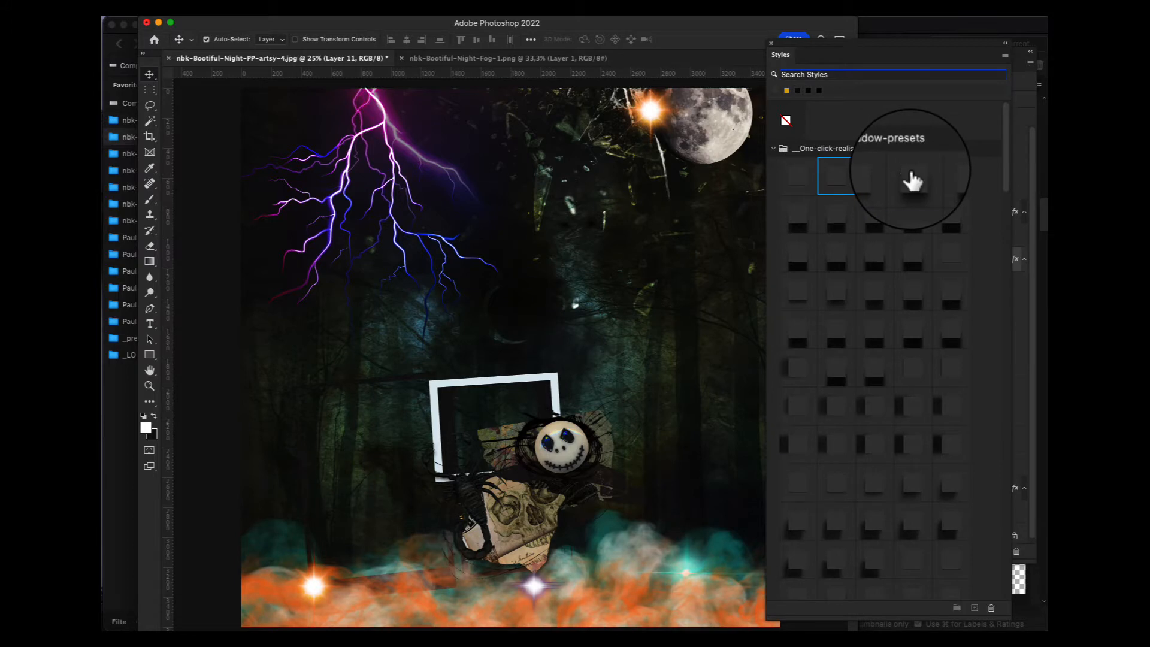
left_click(899, 175)
left_click(874, 176)
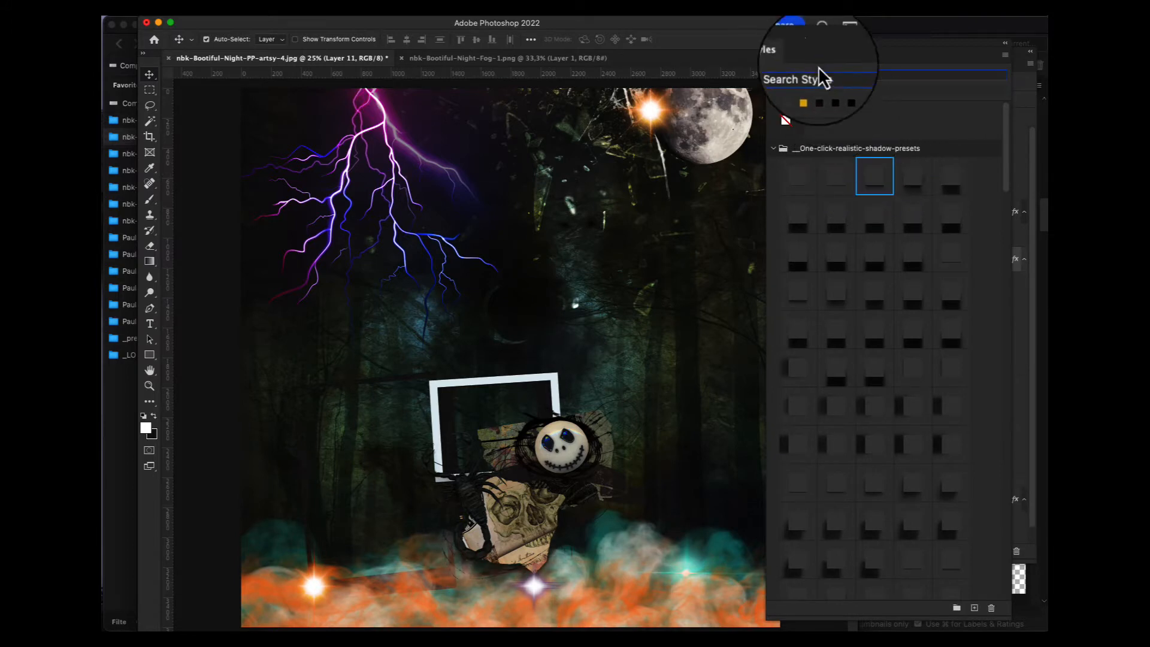
left_click_drag(808, 45, 1120, 68)
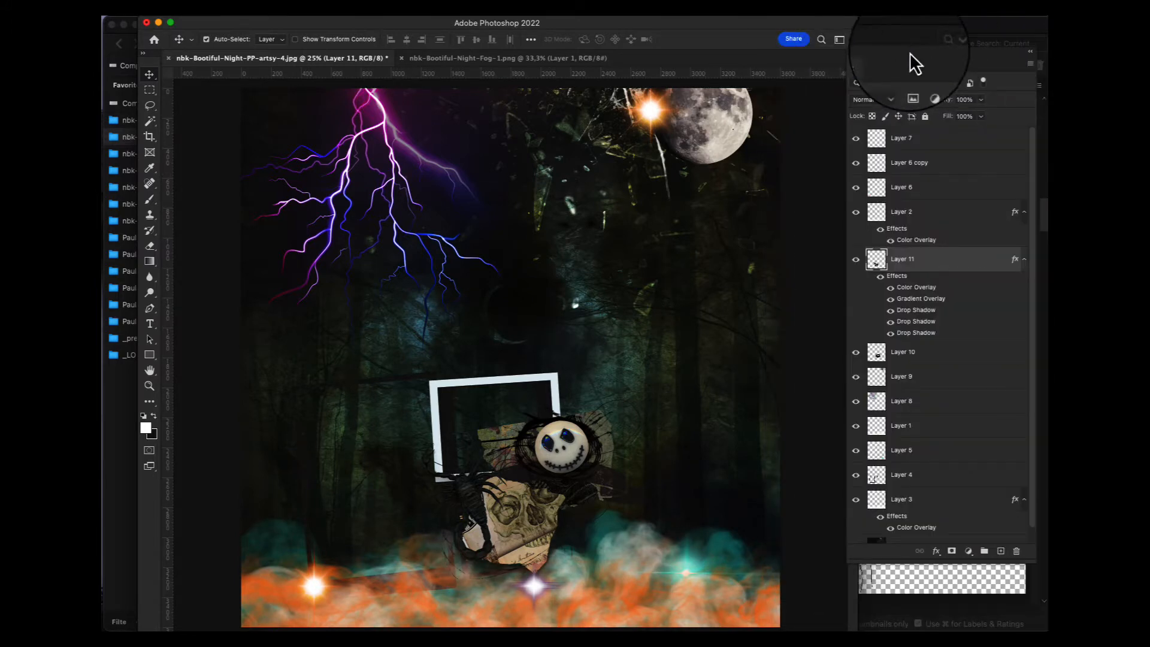
left_click_drag(916, 63, 1120, 66)
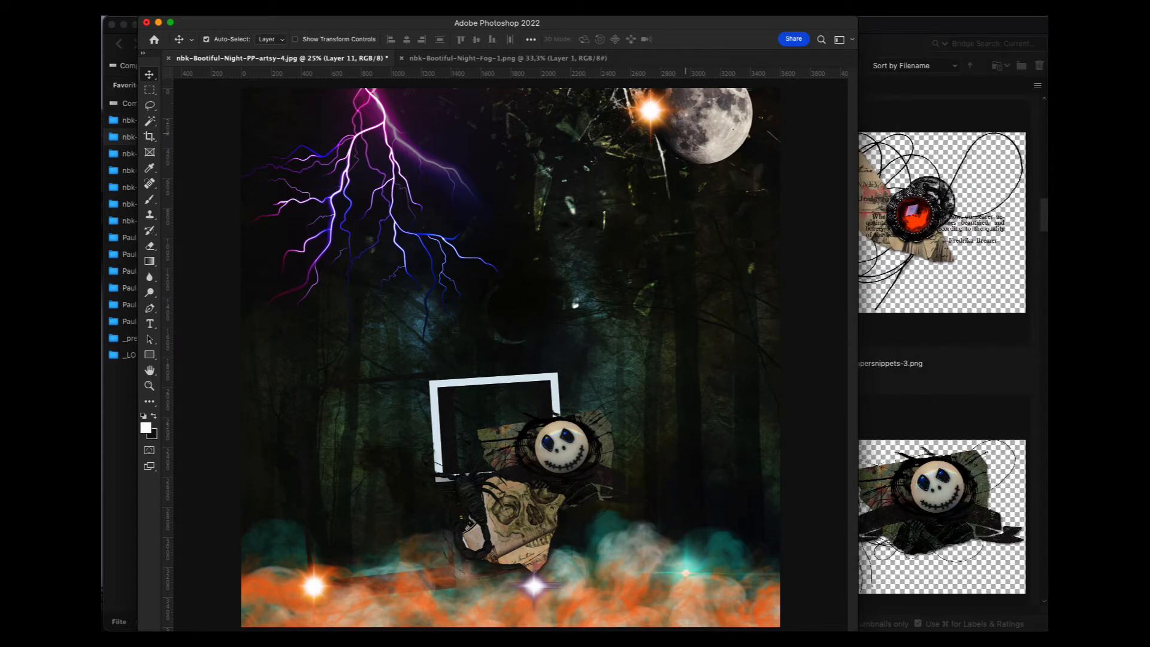
Switch to Bridge, find nbk-Bootiful-Night-papersnippets-12.png further down the folder and open it in Photoshop
left_click(924, 179)
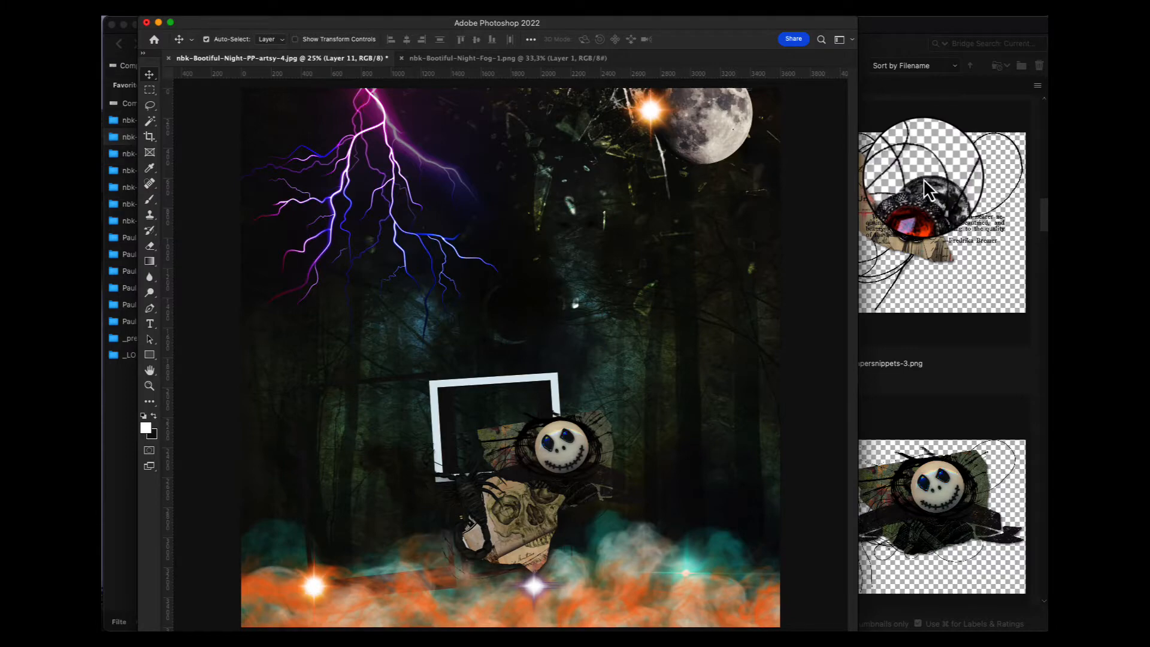
left_click(954, 359)
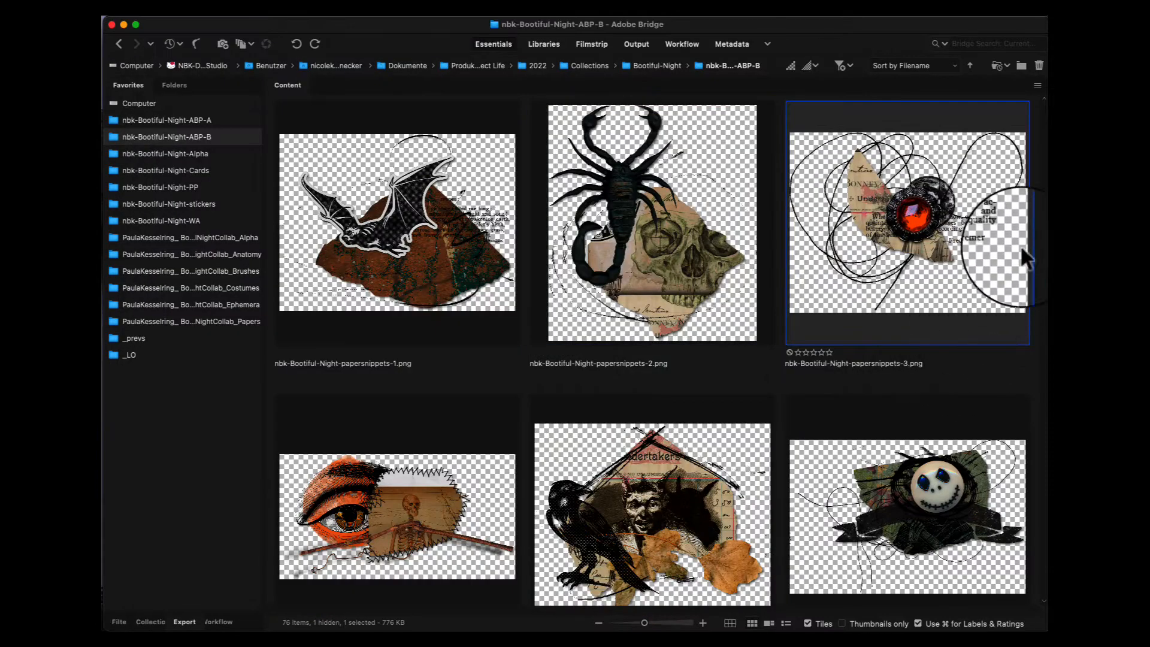
scroll(1027, 240, "down", 5)
scroll(1027, 251, "down", 4)
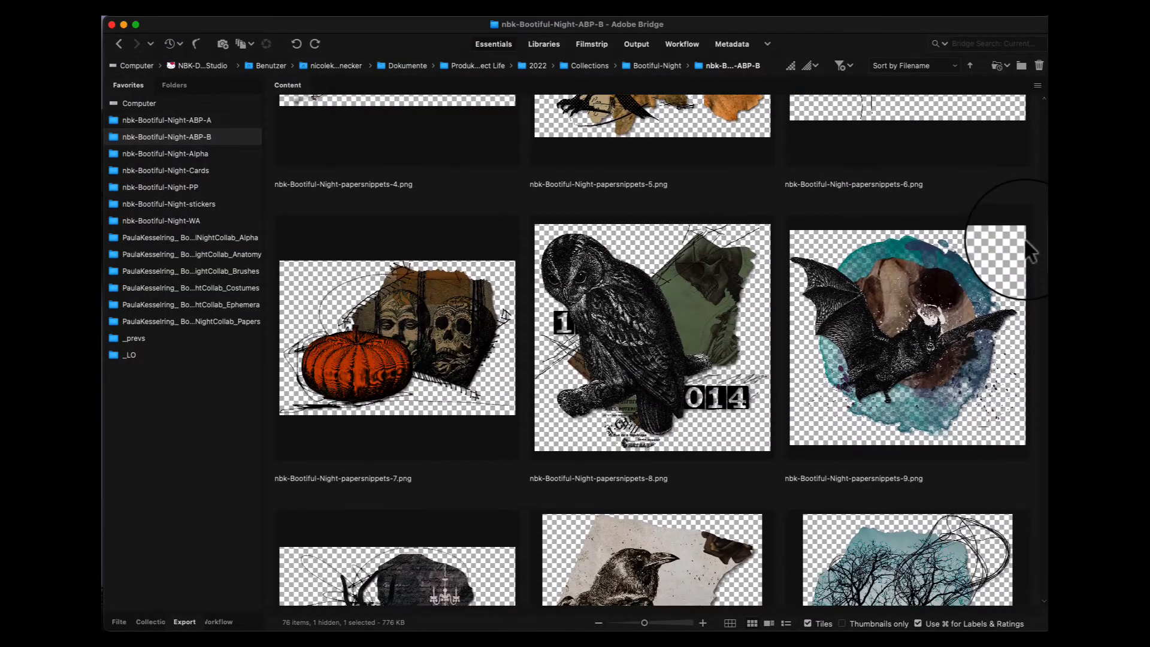
scroll(1027, 258, "down", 1)
double_click(961, 295)
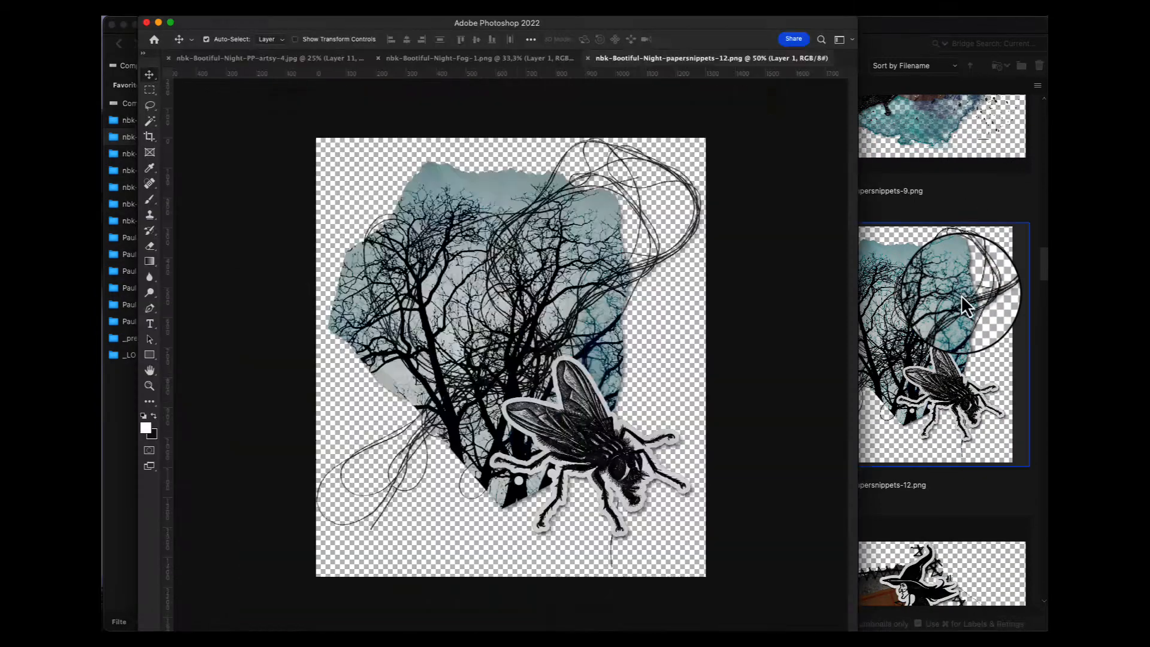
Close the snippet file, paste the tree-and-fly snippet into the forest paper and move it to the left of the white frame
key("super+w")
key("super+v")
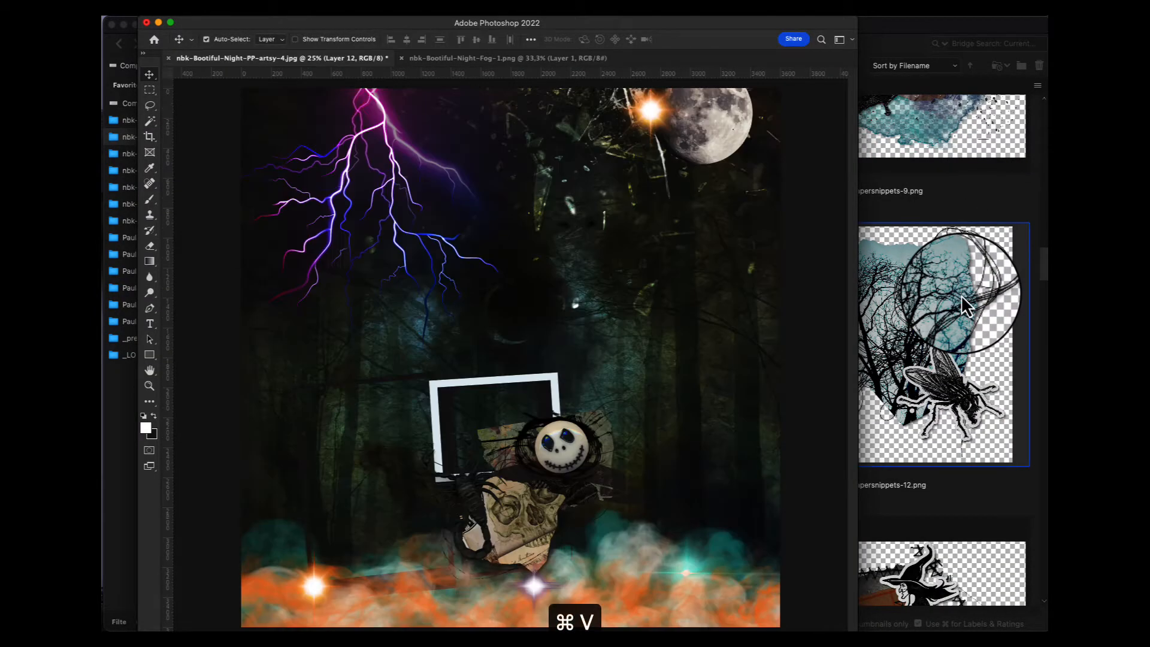
key("super+z")
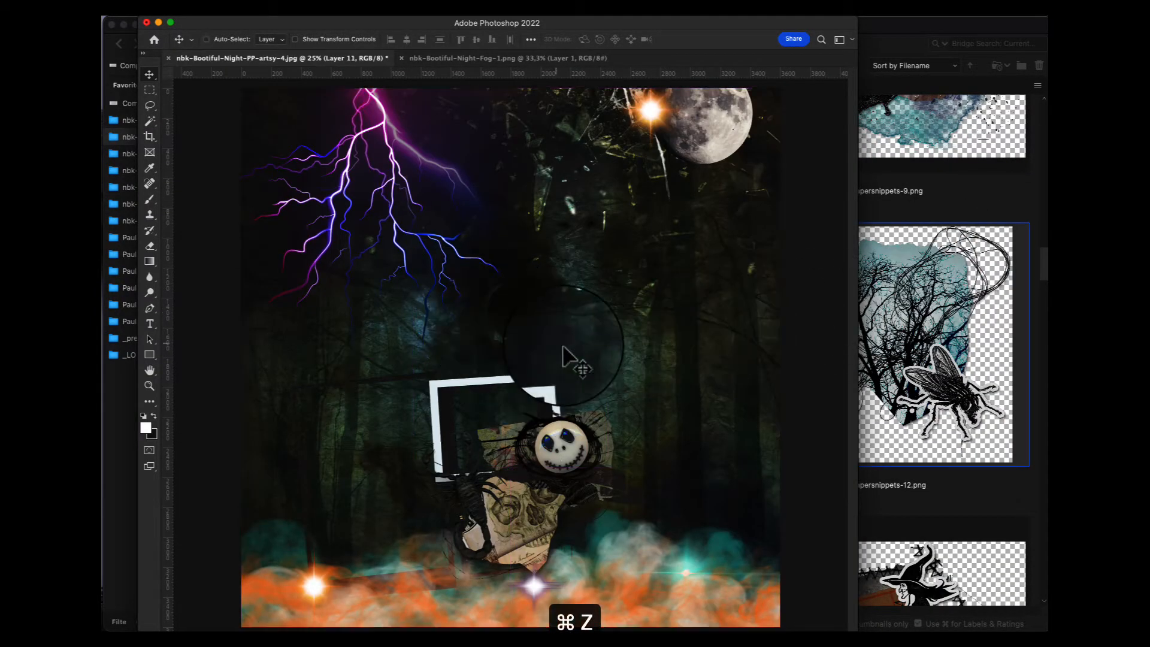
key("super+v")
left_click_drag(565, 349, 646, 414)
left_click_drag(647, 406, 444, 405)
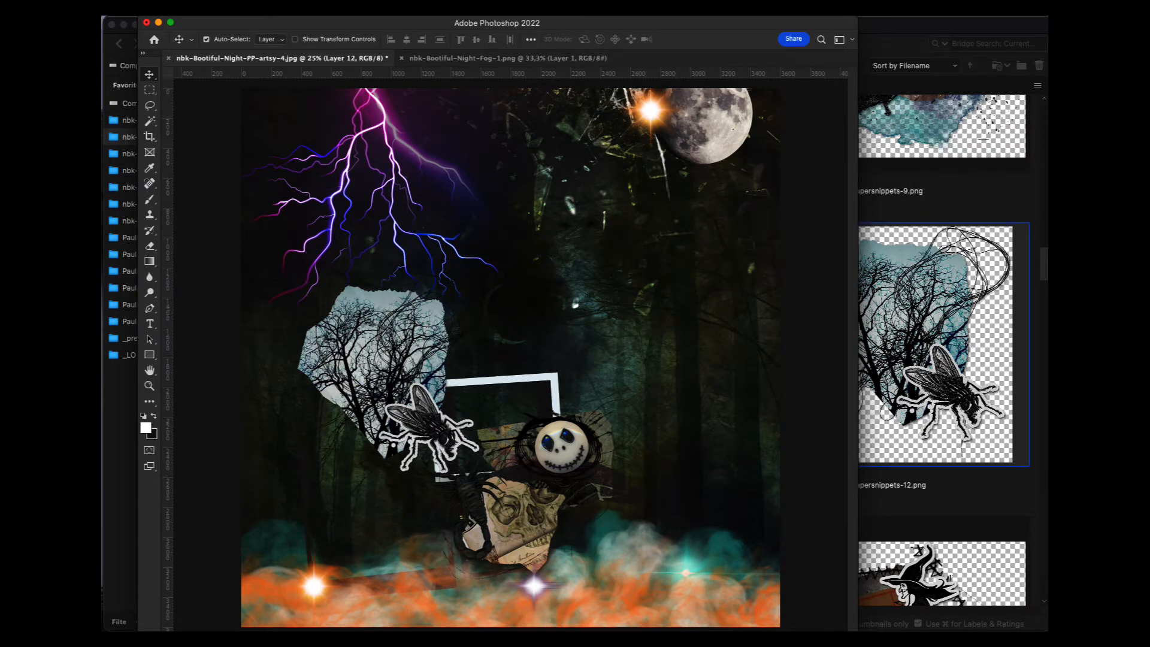
Cycle the tree-and-fly snippet through several blend modes to blend it with the frame and forest paper
key("alt+shift+m")
key("shift+plus")
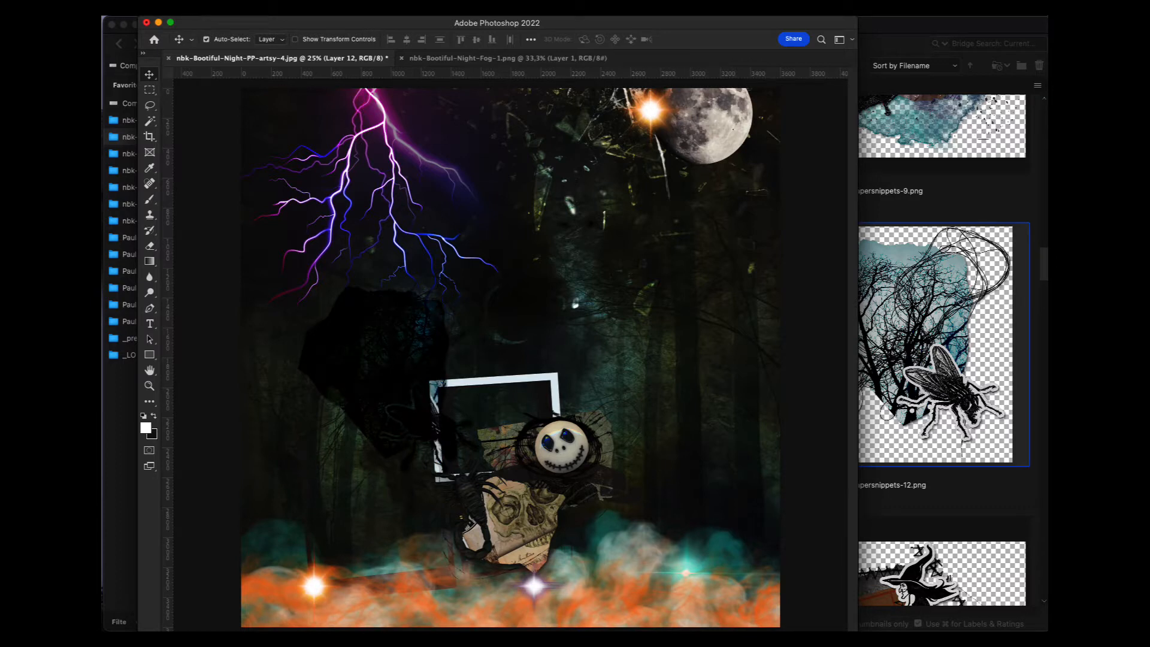
key("shift+plus")
key("alt+shift+n")
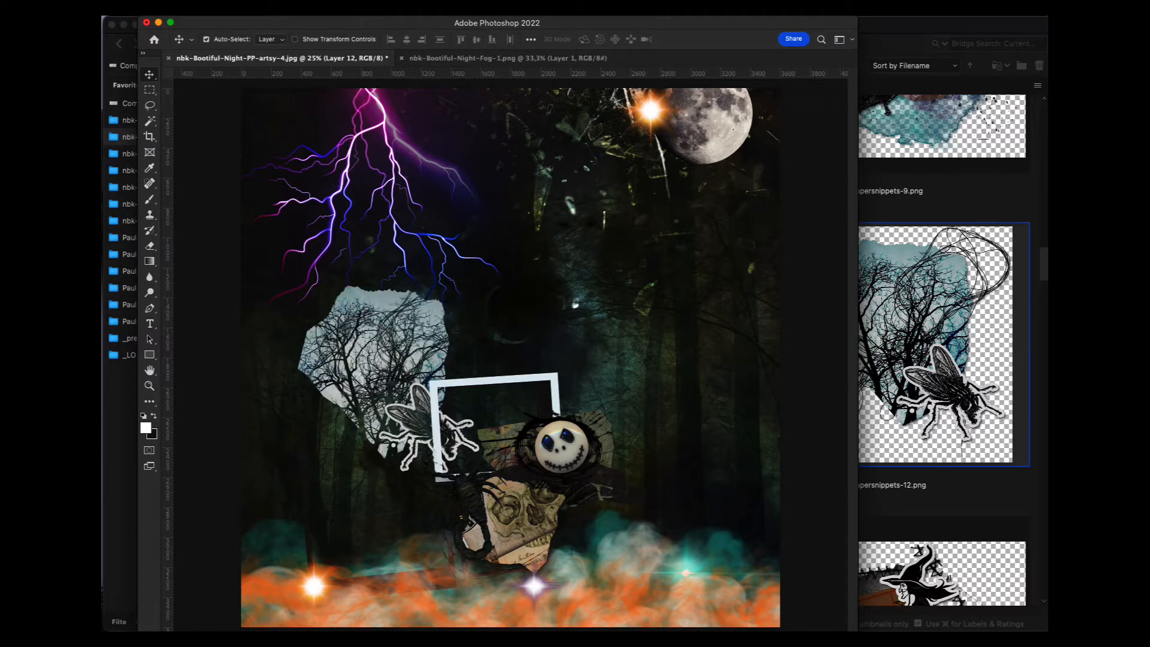
key("shift+plus")
key("shift+plus")
Move the tree-and-fly snippet to the paper's right side, lower the moon onto its right edge and place the orange light above the fly
left_click_drag(409, 425, 689, 371)
left_click_drag(737, 132, 738, 309)
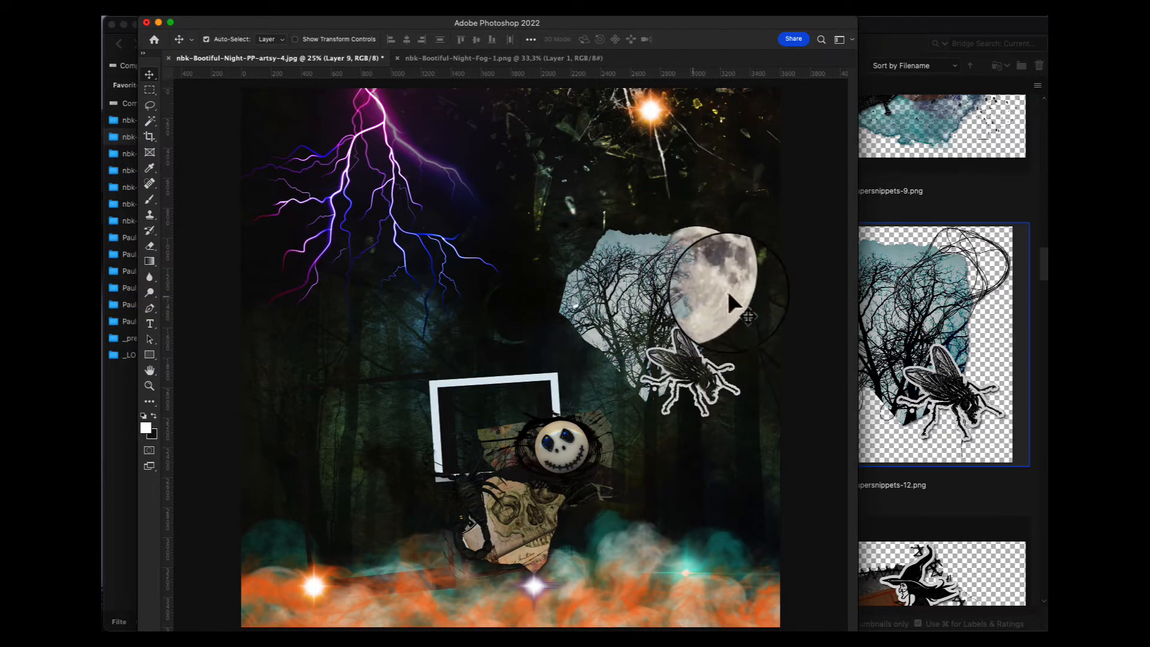
mouse_move(700, 257)
left_mouse_down()
mouse_move(688, 268)
mouse_move(698, 245)
left_mouse_up()
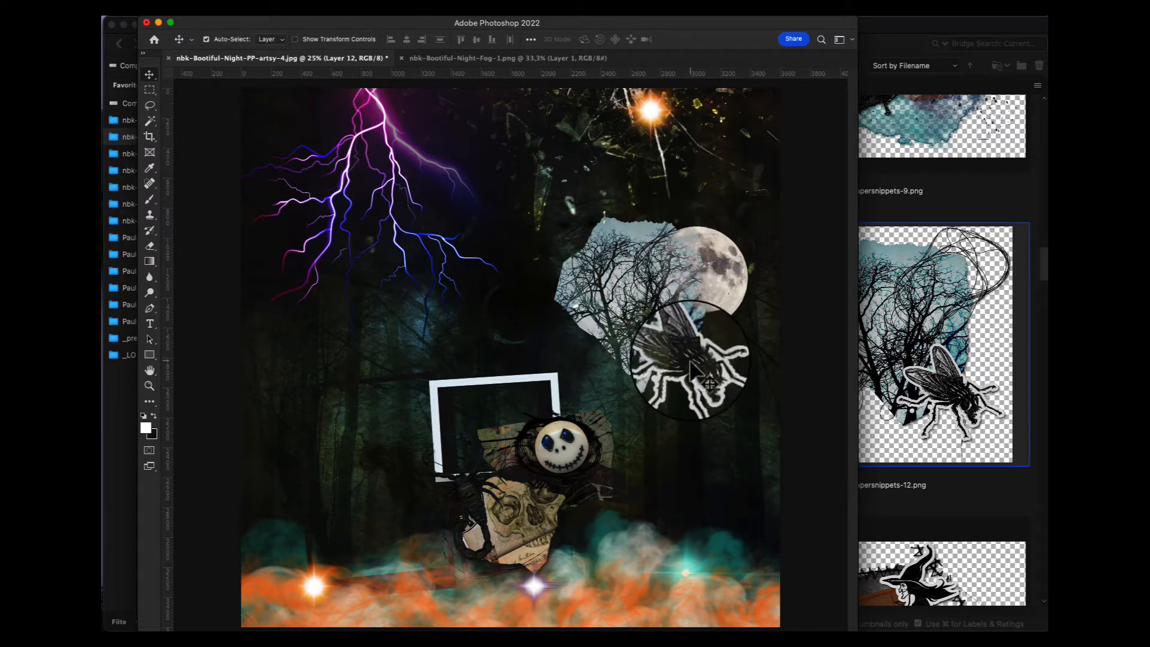
left_click_drag(679, 131, 725, 338)
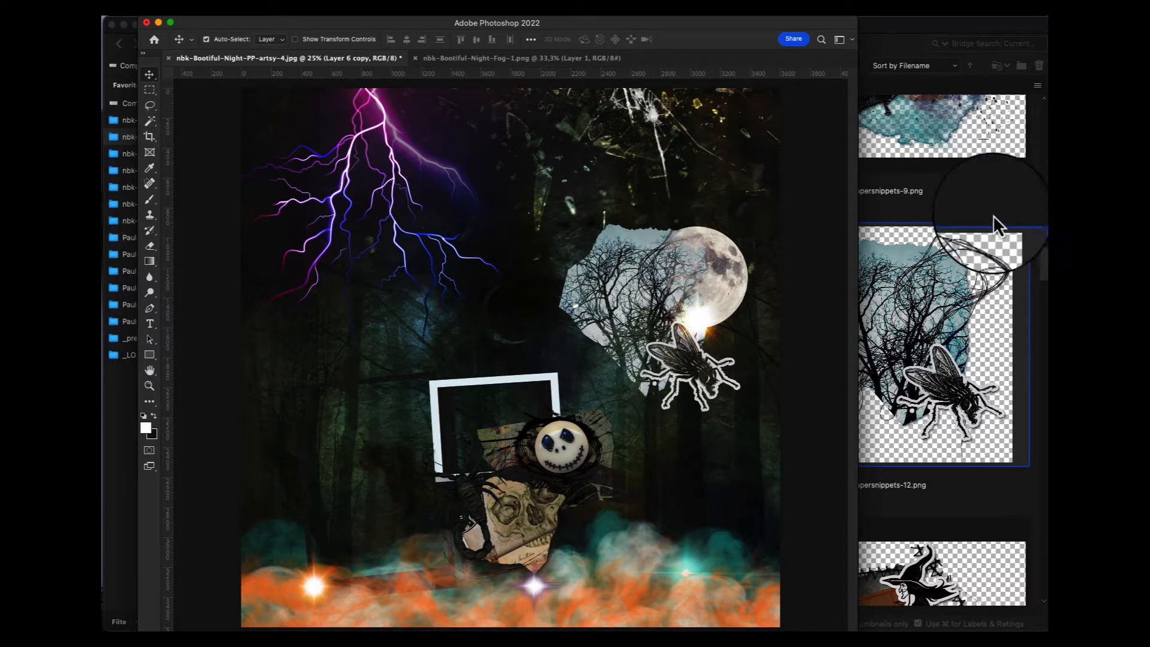
Copy nbk-Bootiful-Night-papersnippets-9.png from Bridge into the forest paper and blend the bat snippet into the lightning at the upper left
left_click(943, 205)
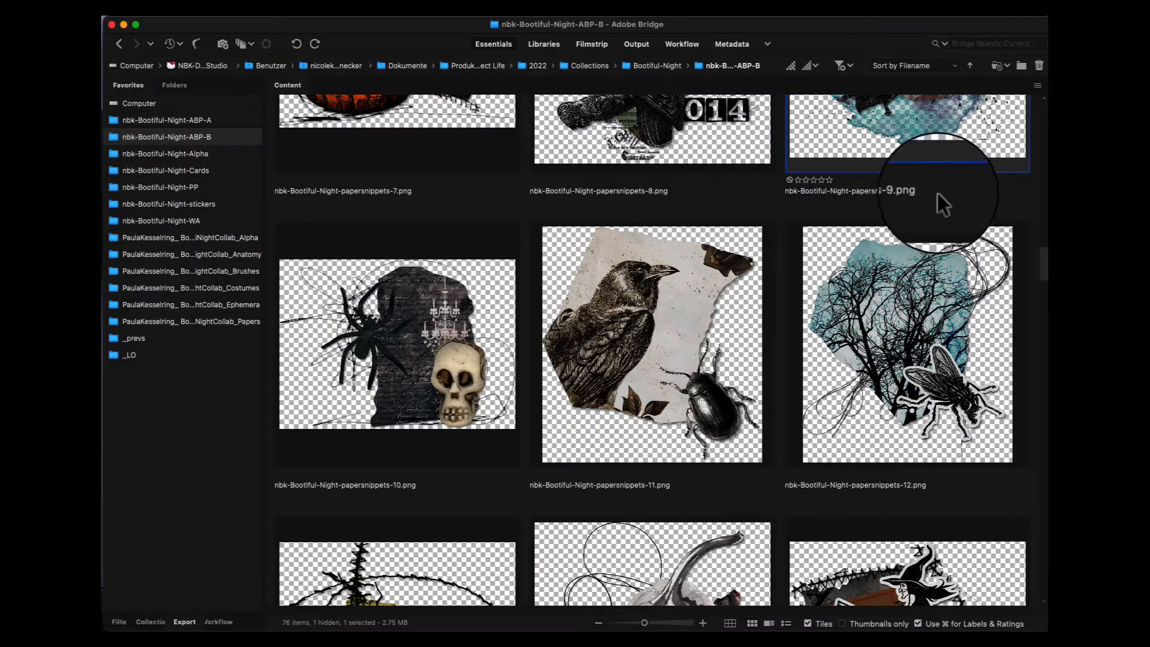
double_click(919, 131)
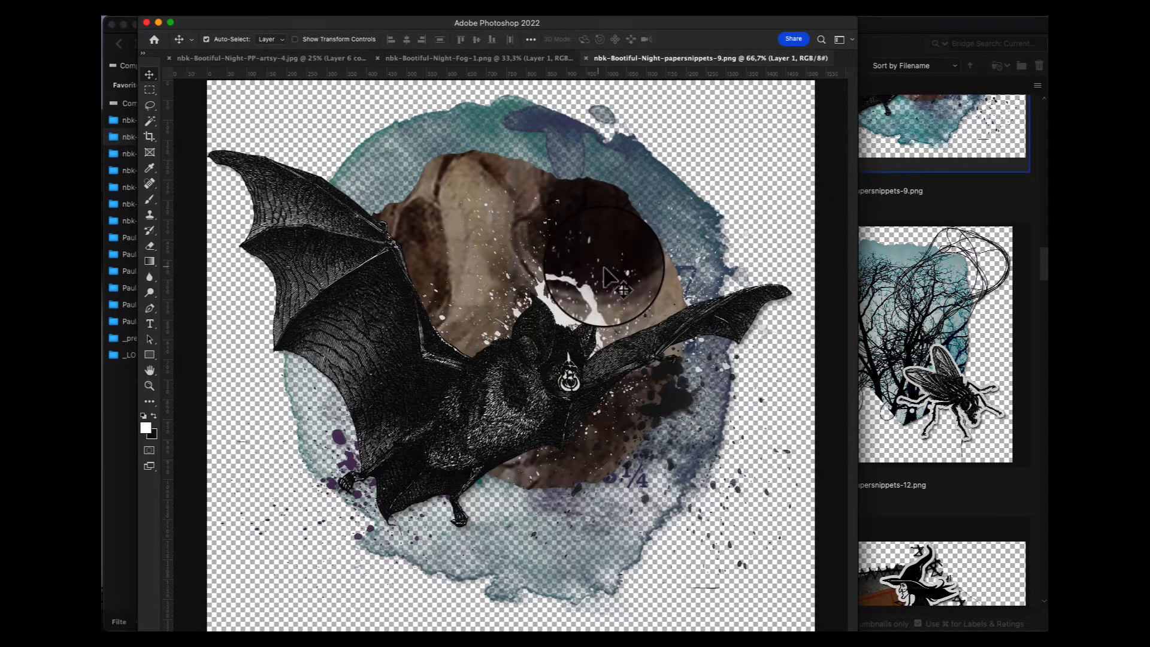
key("super+w")
key("super+v")
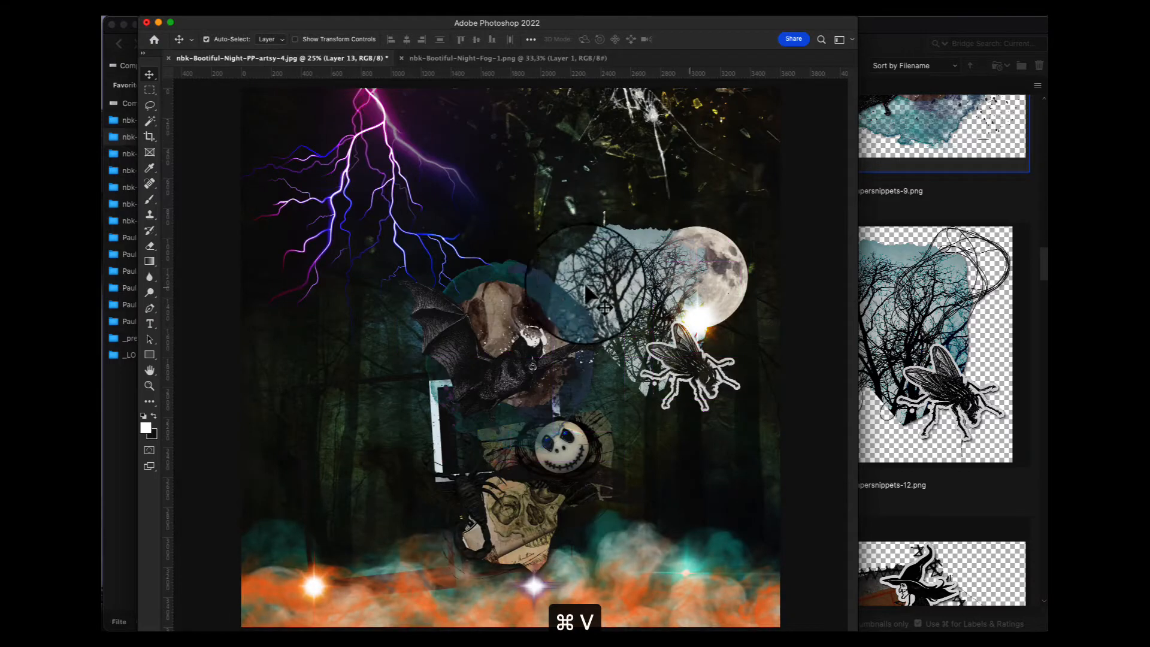
left_click_drag(482, 333, 409, 140)
left_click(924, 133)
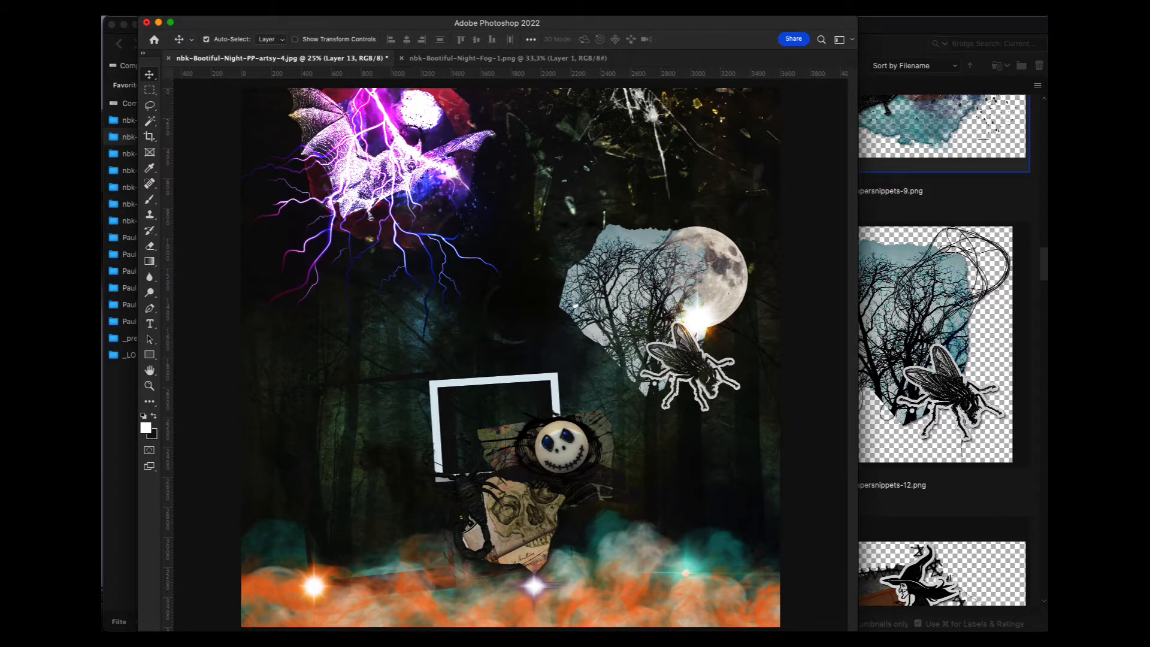
Move the moon next to the bat, the orange light back to the upper right and the tree-and-fly snippet below the bat
left_click_drag(746, 282, 501, 218)
left_click(610, 273)
left_click_drag(610, 276, 642, 105)
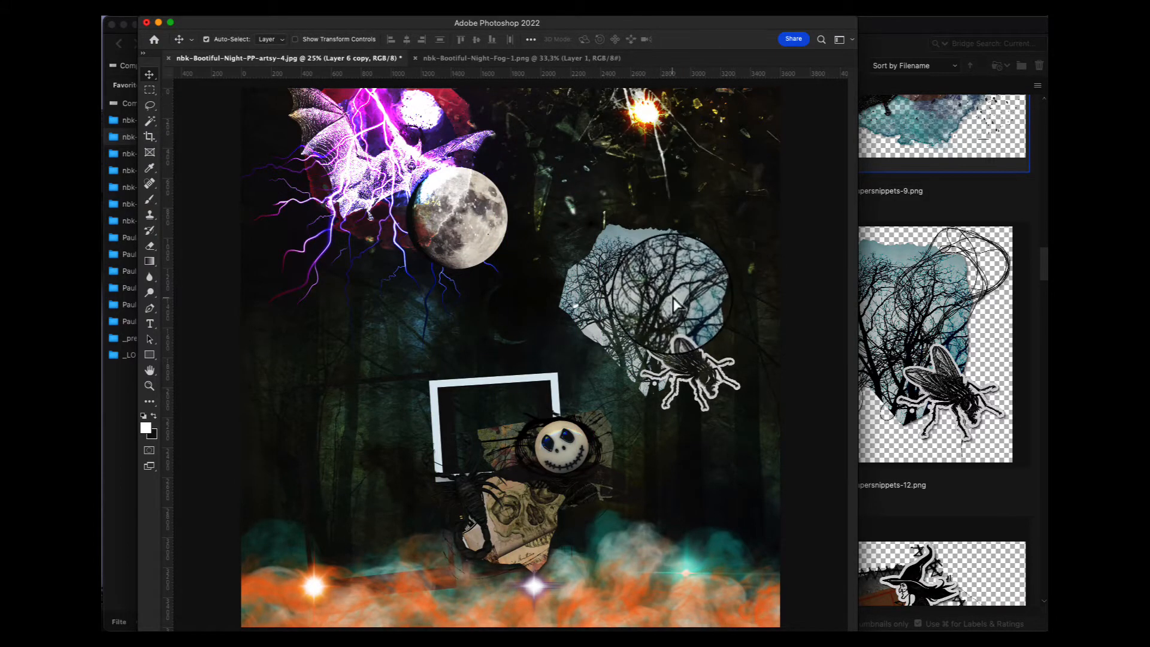
left_click_drag(673, 298, 420, 284)
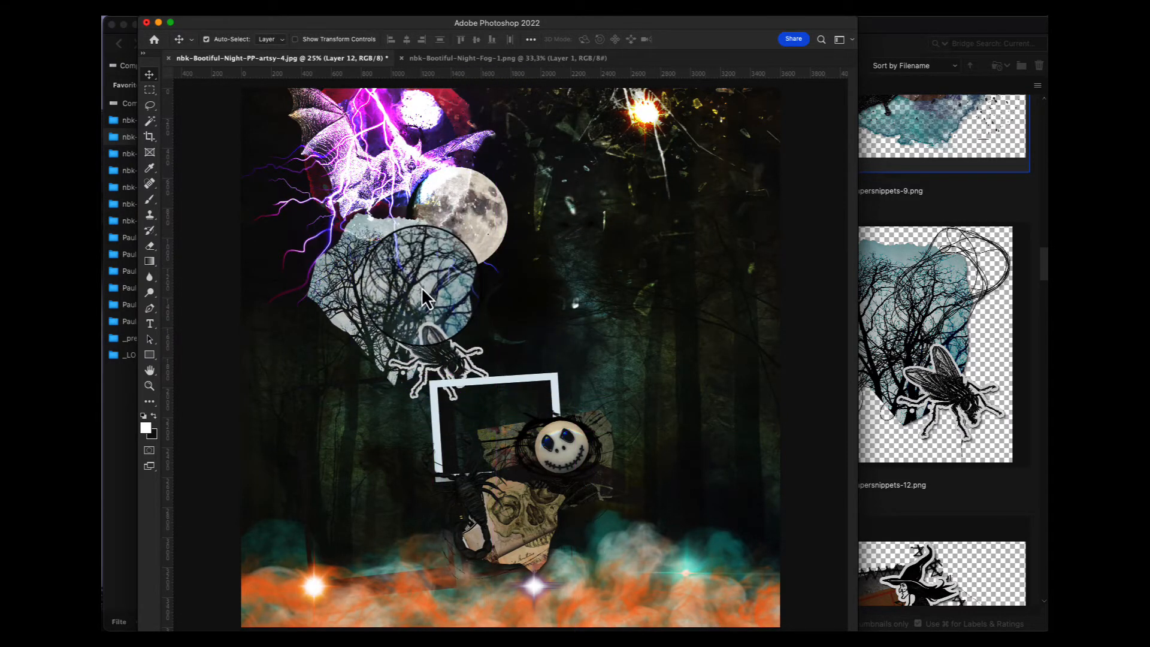
Find nbk-Bootiful-Night-papersnippets-20.png in Bridge, open it, copy the whole image, close it and paste it into the forest paper
left_click(1015, 206)
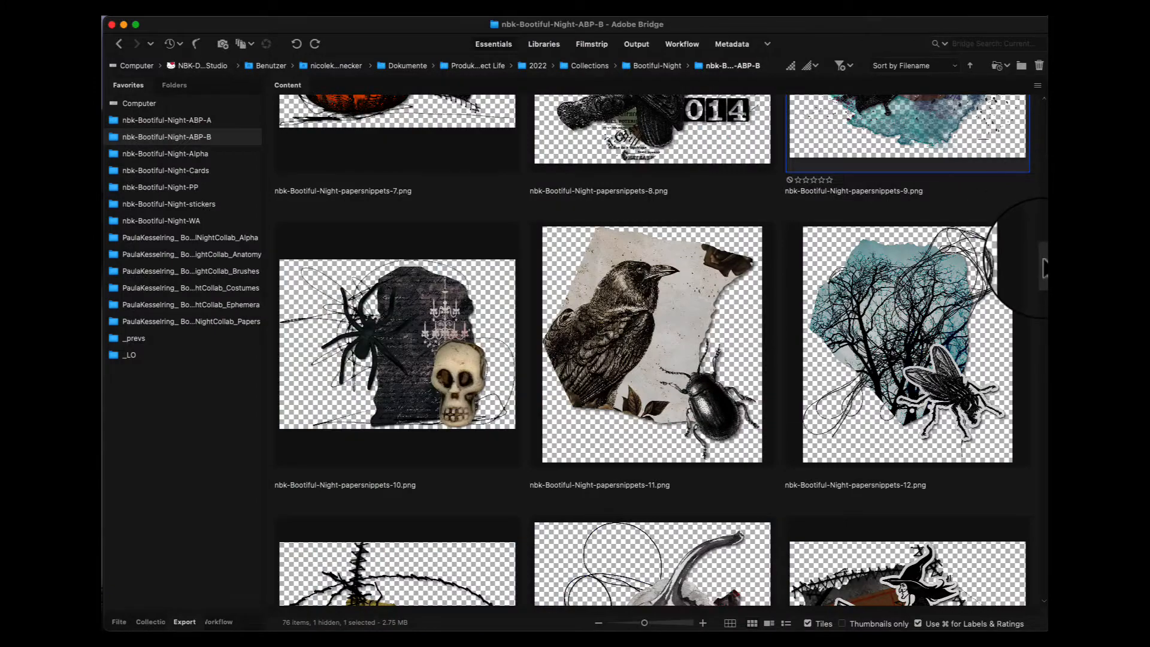
scroll(1038, 279, "down", 5)
scroll(1041, 285, "down", 3)
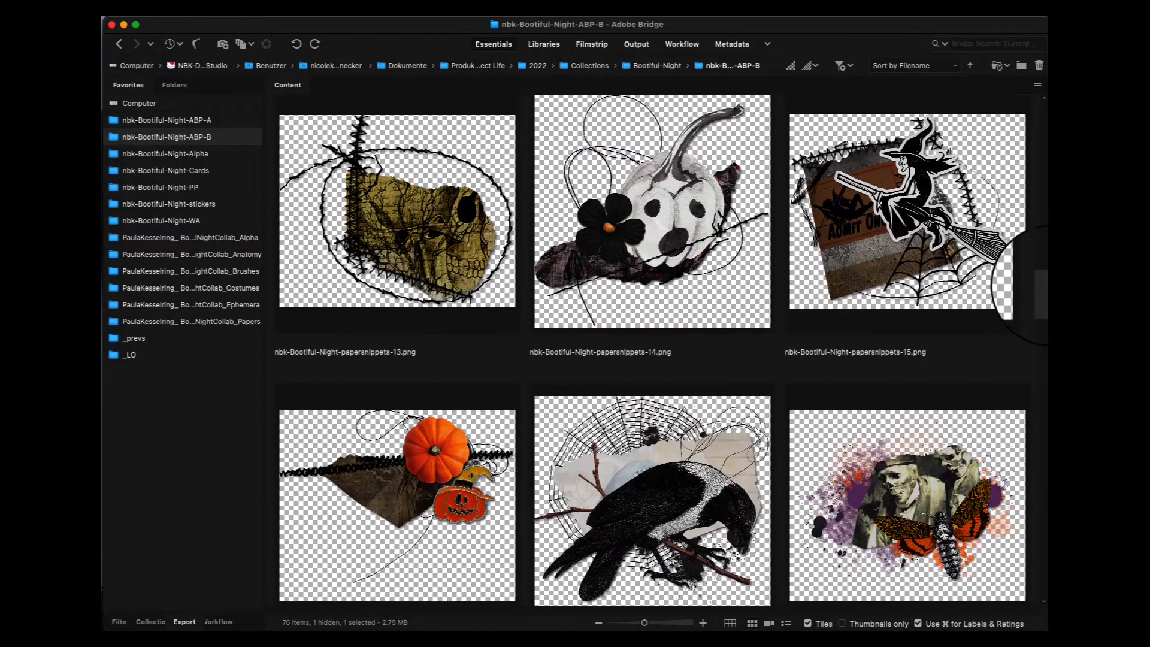
scroll(1041, 286, "down", 6)
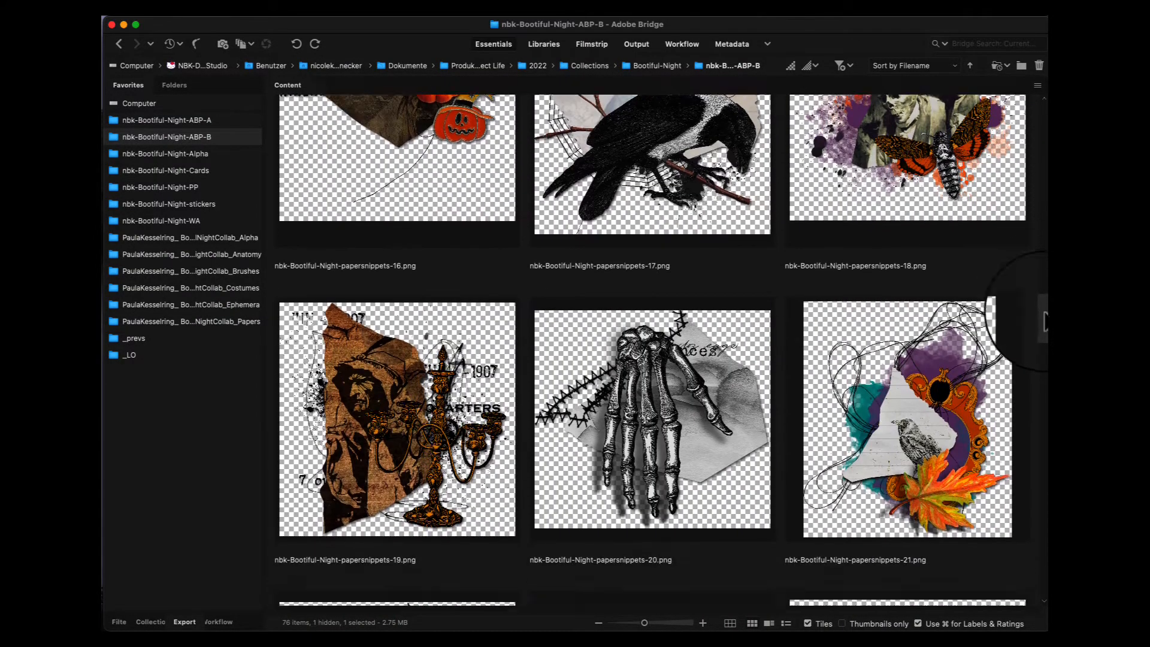
scroll(1042, 317, "down", 1)
double_click(692, 308)
key("super+a")
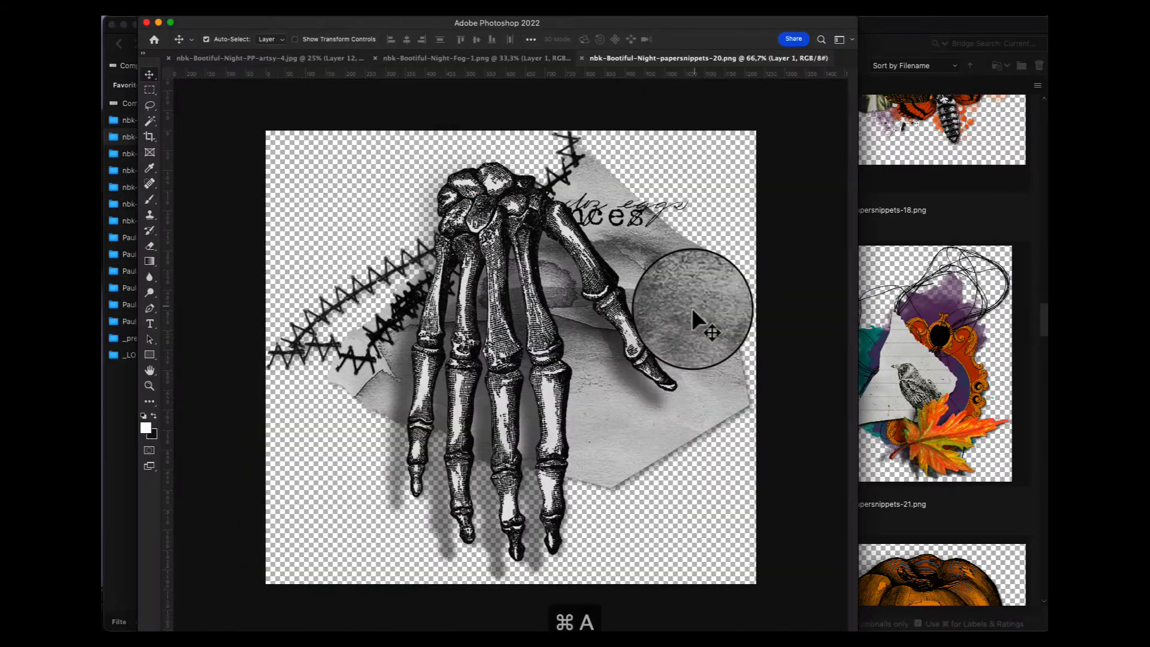
key("super+c")
key("super+w")
key("super+v")
Cluster the skeleton hand, skeleton-face snippet, white frame and scorpion snippet along the paper's upper part, to the right of the bat and moon
left_click_drag(699, 324, 495, 142)
left_click_drag(551, 371, 564, 200)
left_click_drag(555, 399, 613, 271)
left_click_drag(533, 505, 675, 165)
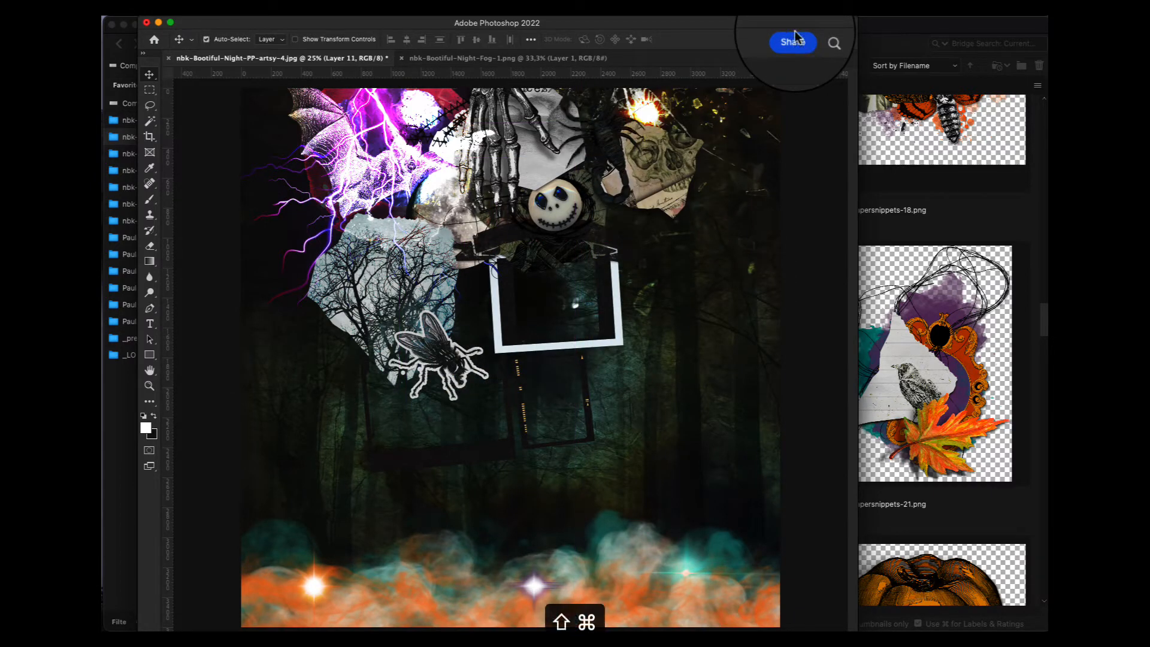
Switch to Bridge and browse the remaining paper snippets, the pumpkins, sequins and spiderwebs in the nbk-Bootiful-Night-ABP-B folder
left_click(1027, 316)
scroll(1021, 336, "down", 5)
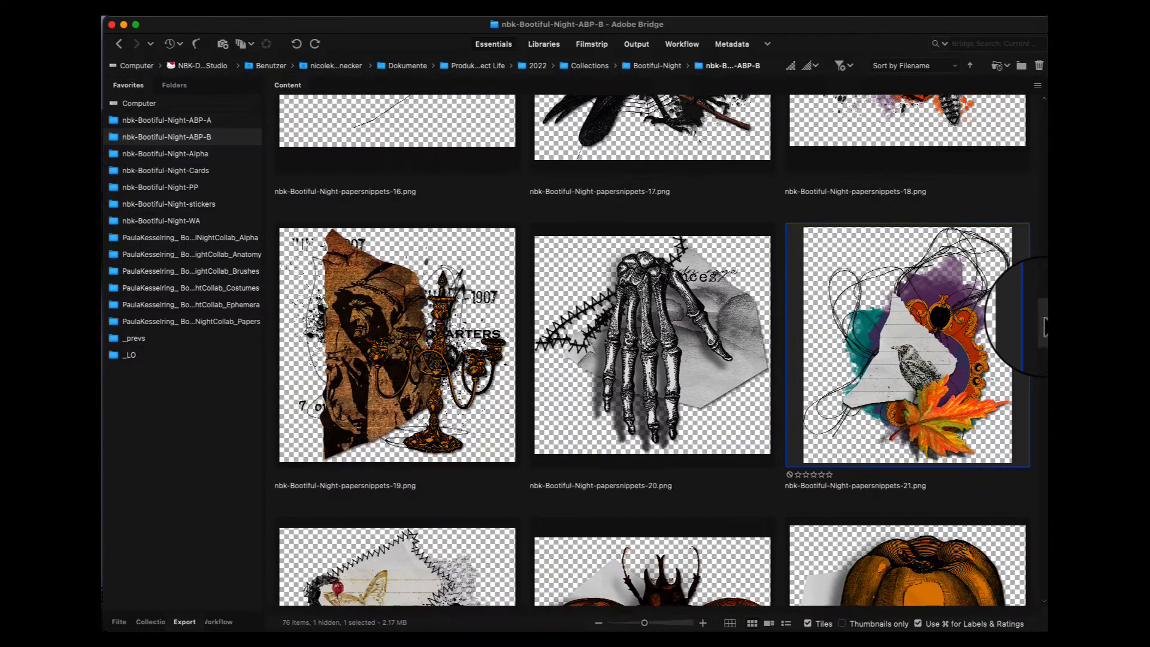
scroll(1011, 352, "down", 5)
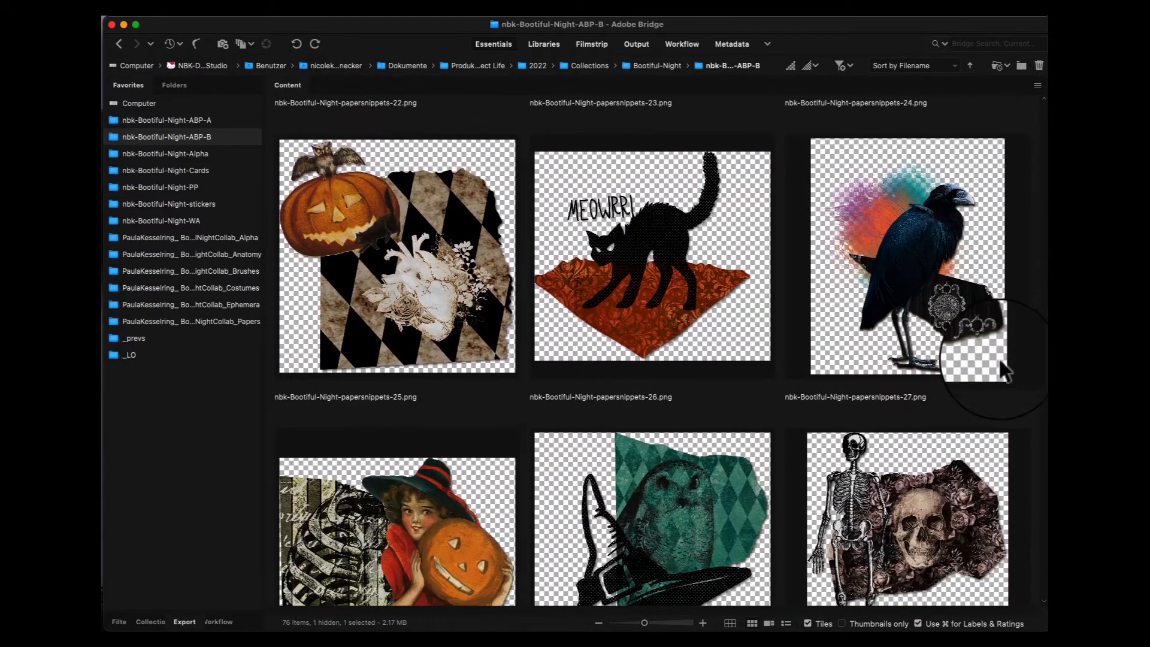
scroll(988, 358, "down", 3)
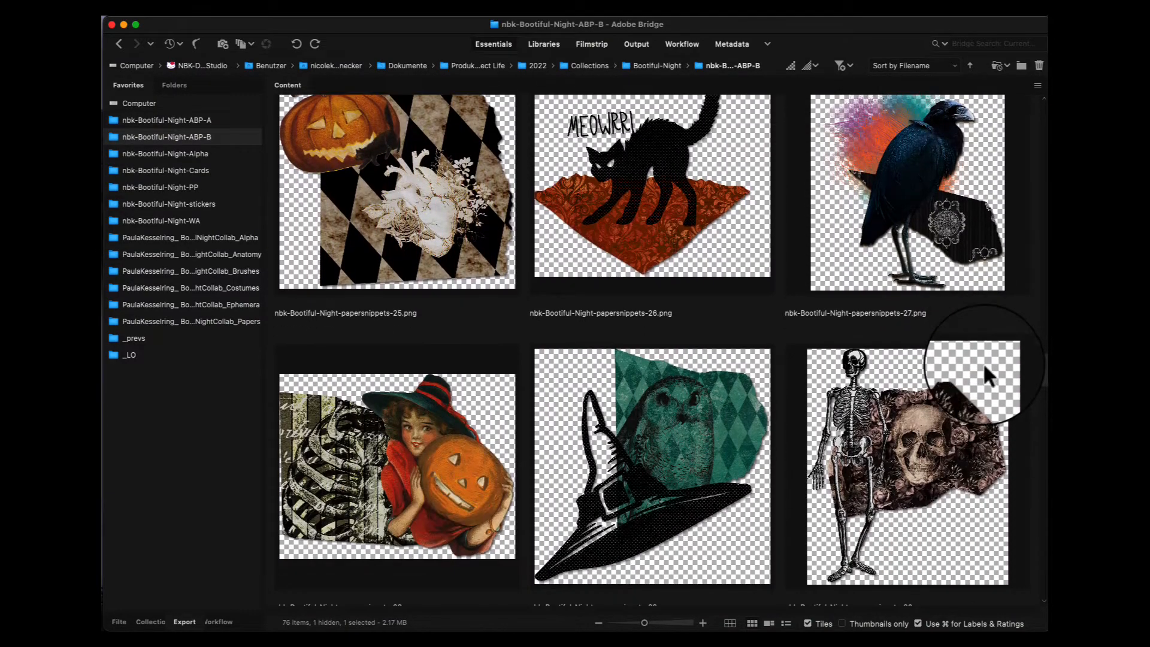
scroll(979, 363, "down", 12)
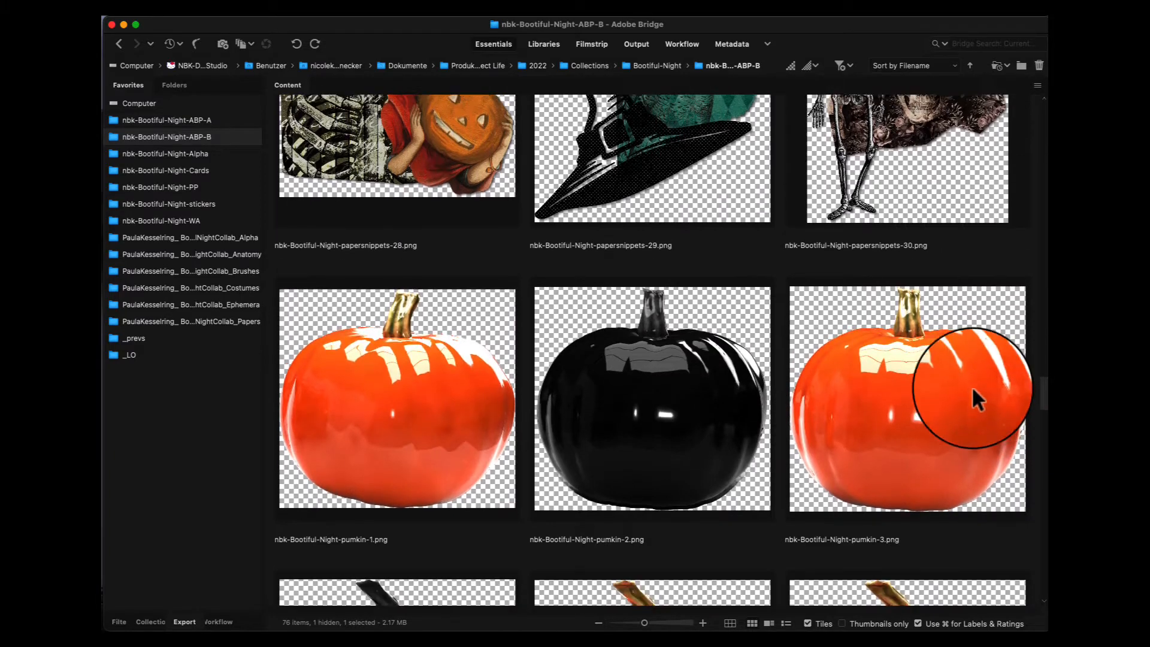
scroll(976, 396, "up", 1)
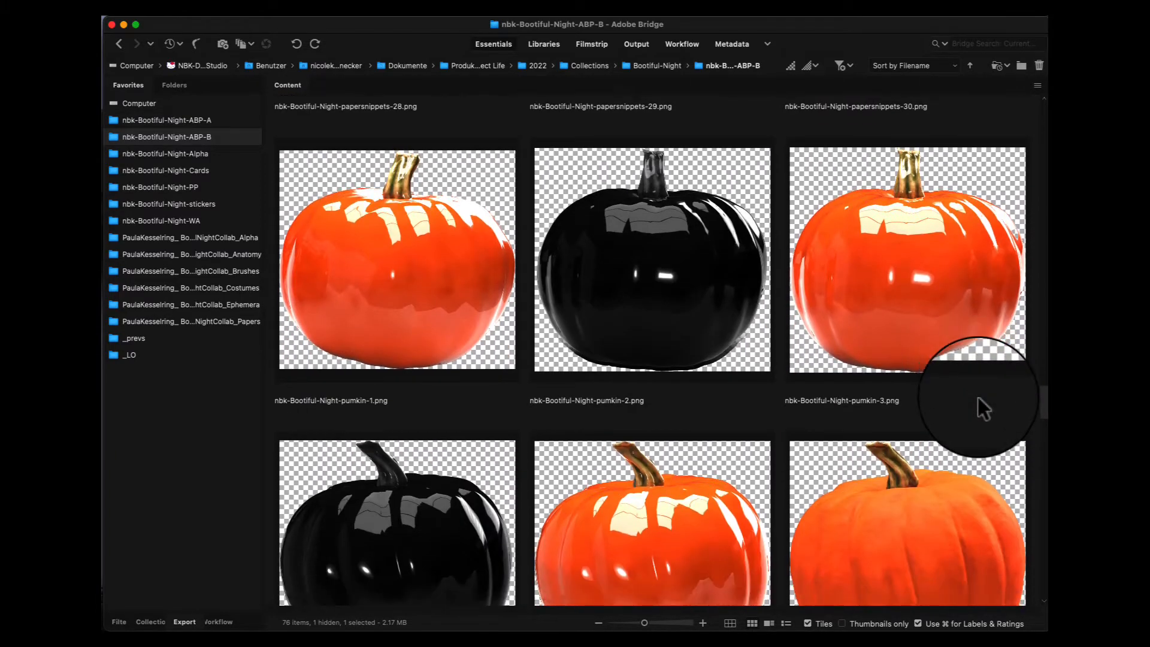
scroll(977, 397, "down", 8)
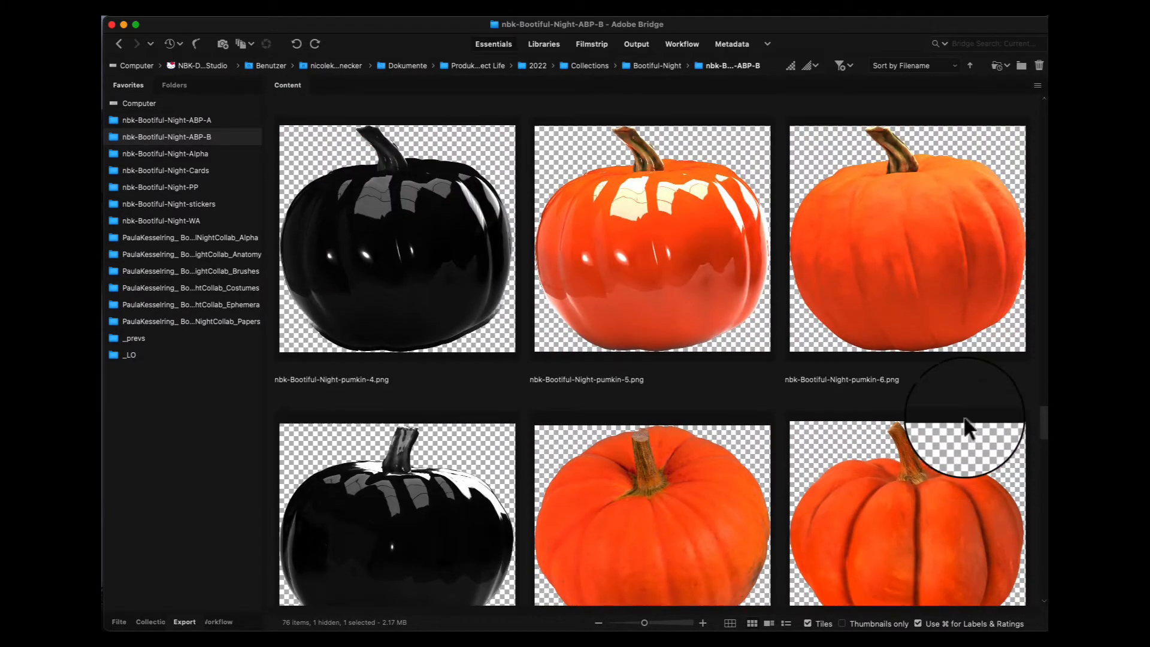
scroll(968, 426, "down", 15)
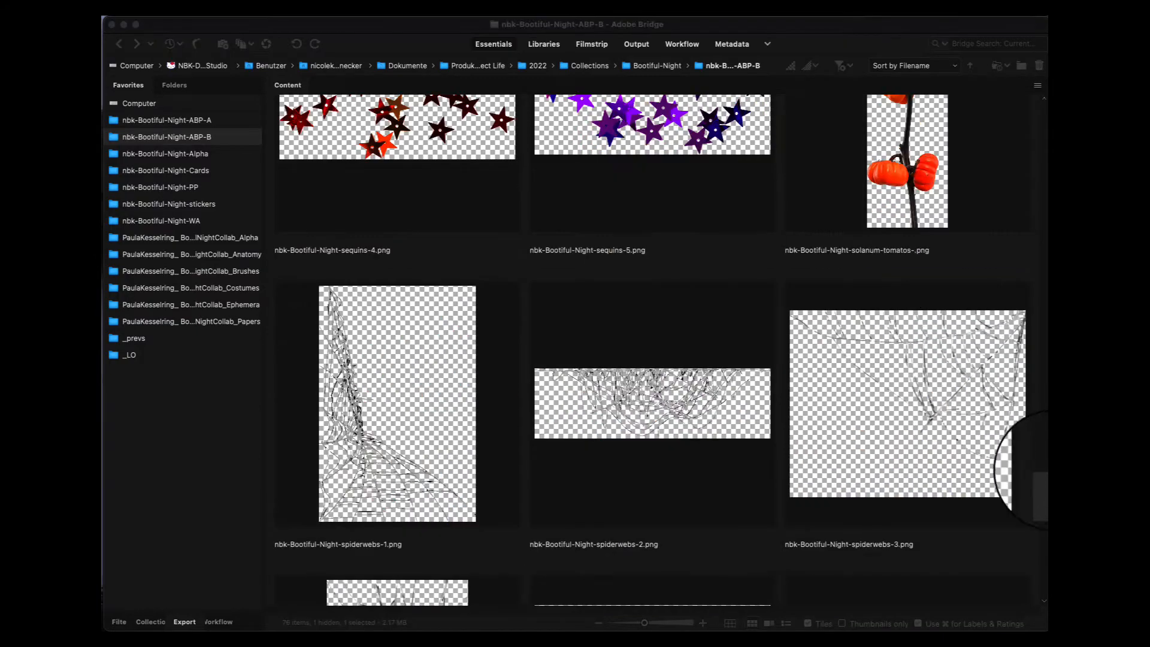
Open nbk-Bootiful-Night-sequins-2.png from Bridge, copy the whole image, close it and paste it into the forest paper
left_click_drag(1046, 476, 1020, 451)
scroll(1019, 451, "up", 1)
double_click(623, 329)
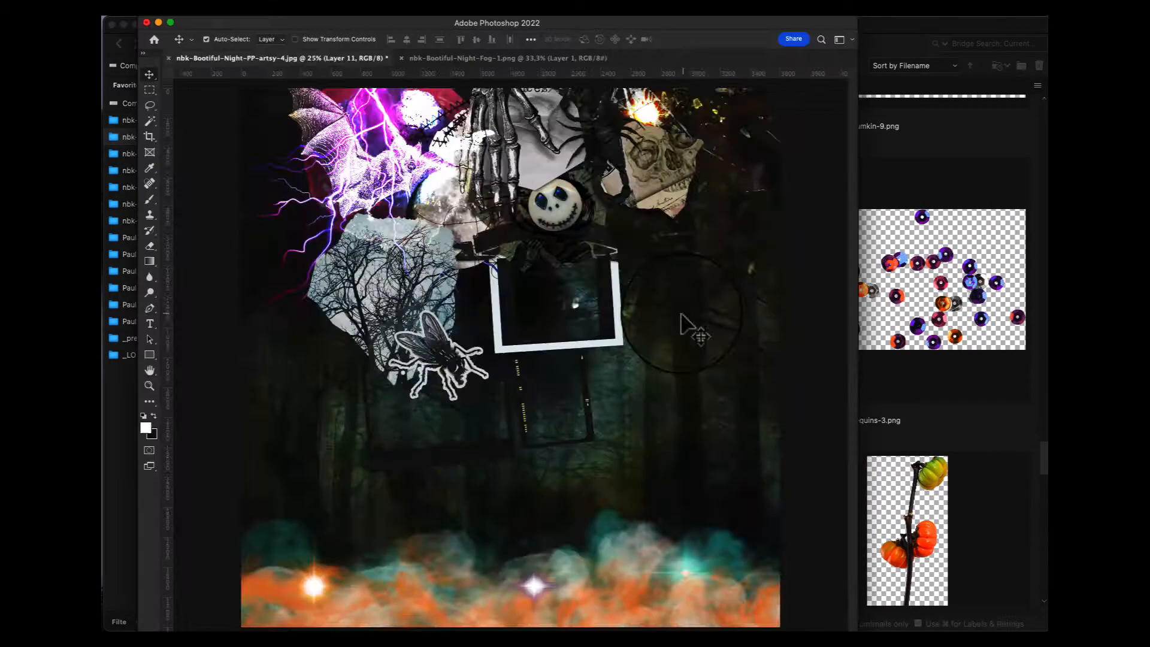
key("super+w")
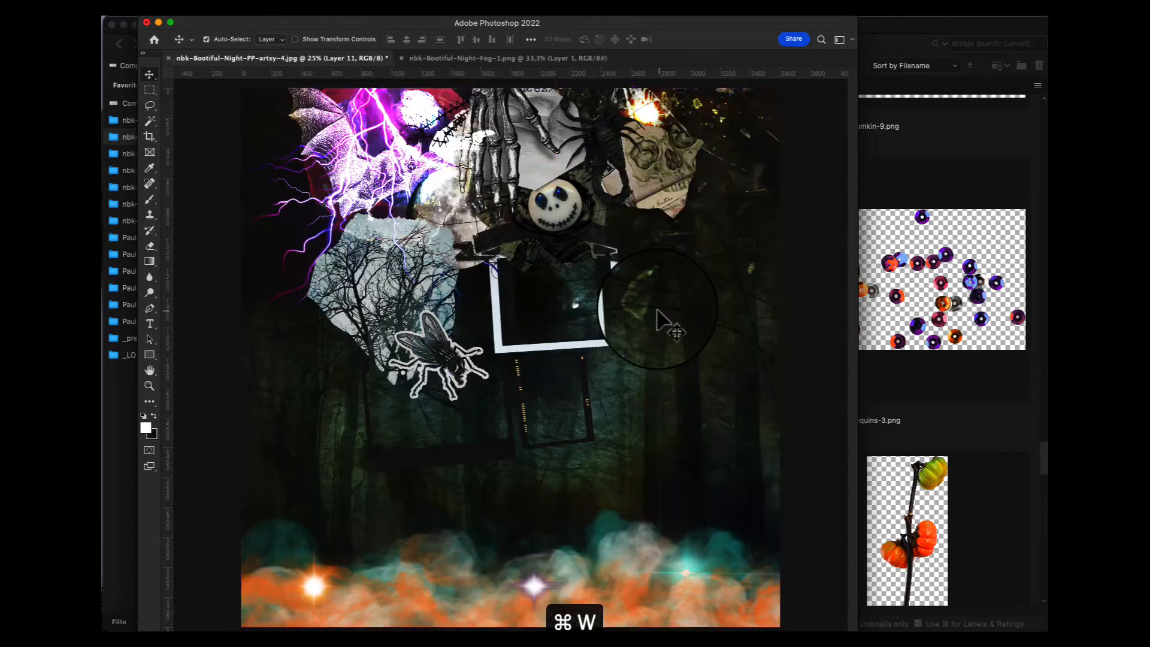
key("super+v")
Scale the sequins down to about 53% and move them to the paper's right edge, just above and over the fog
key("super+t")
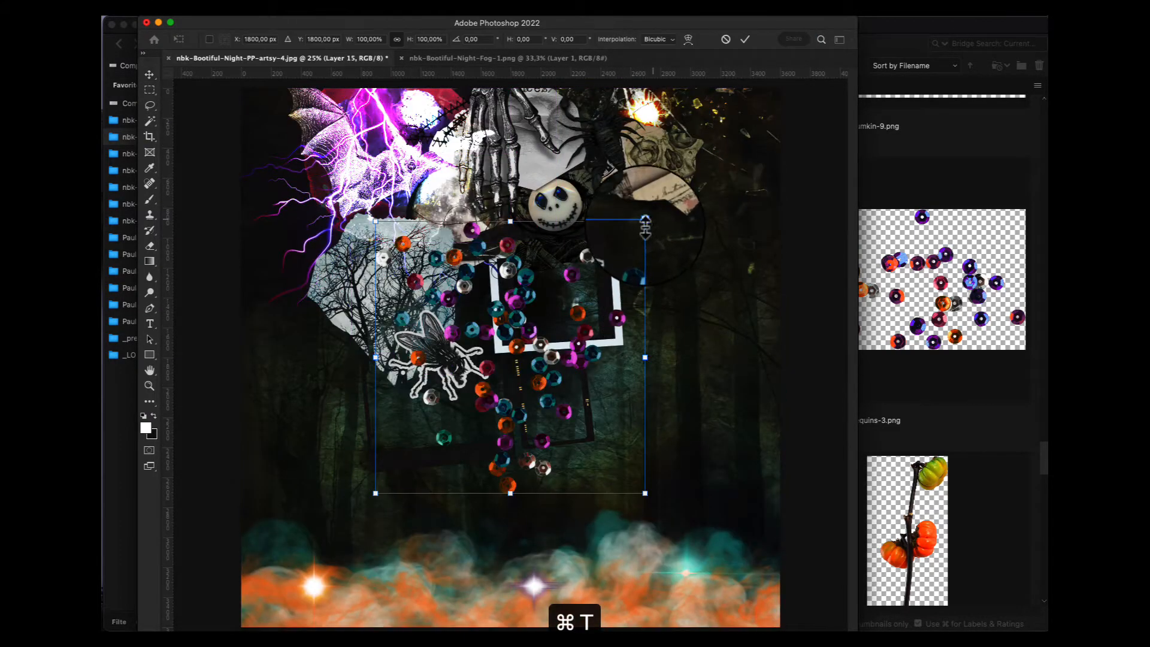
left_click_drag(638, 228, 511, 344)
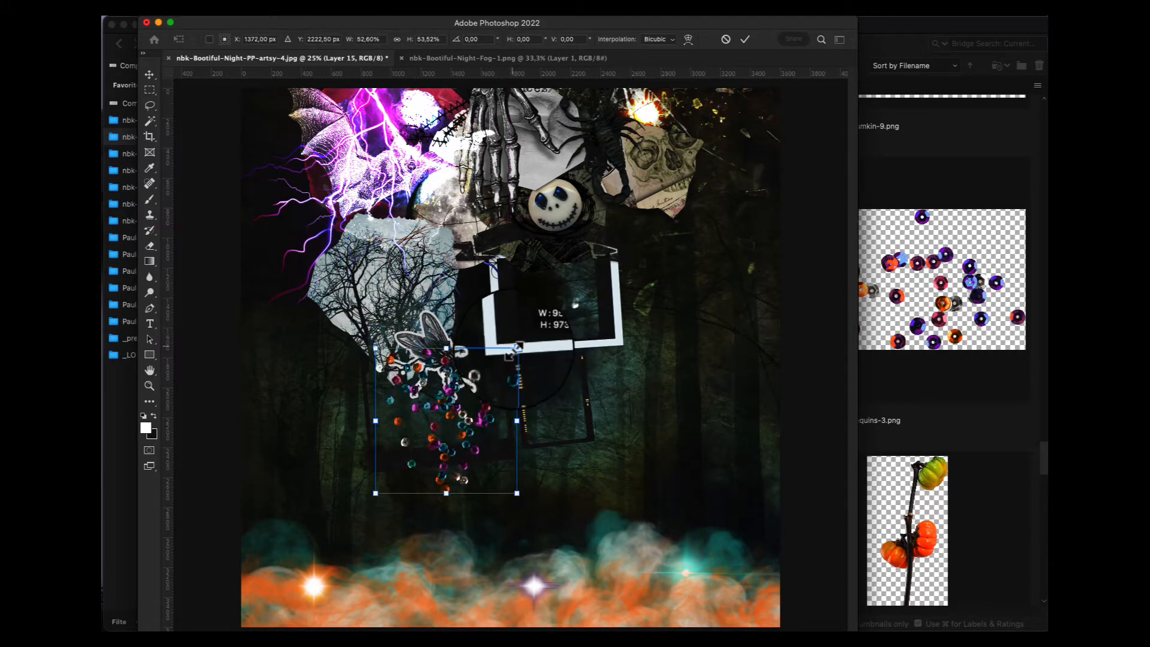
left_click_drag(454, 408, 786, 523)
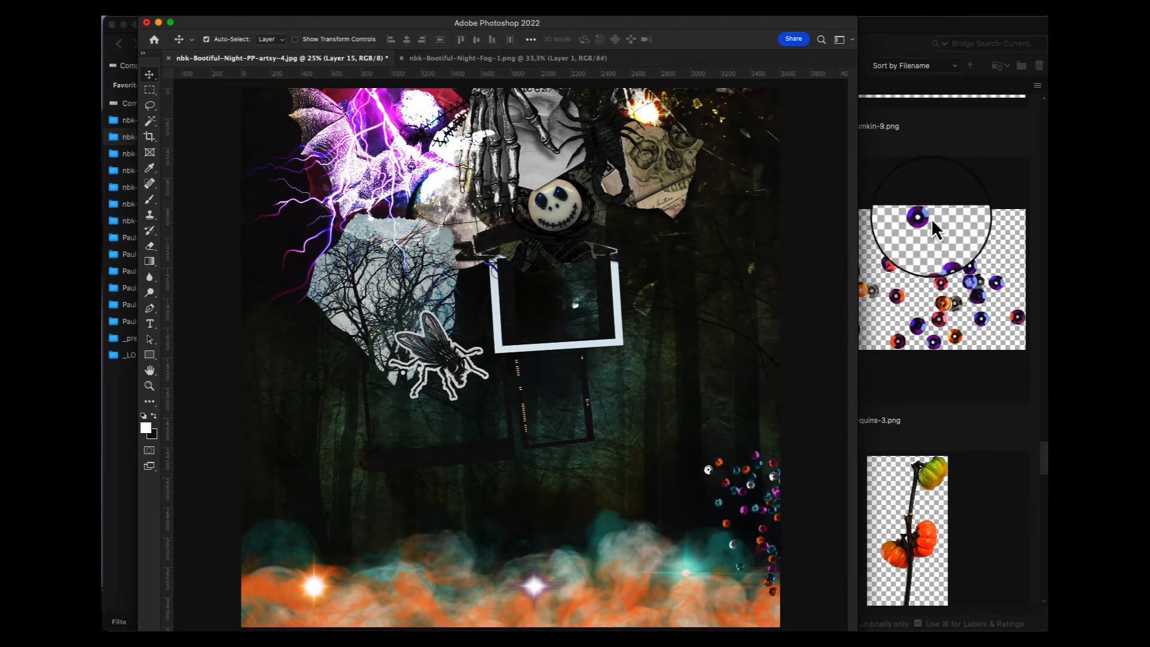
Find nbk-Bootiful-Night-spiderwebs-1.png in Bridge, open it, copy the whole image, close it and paste it into the forest paper
left_click(936, 199)
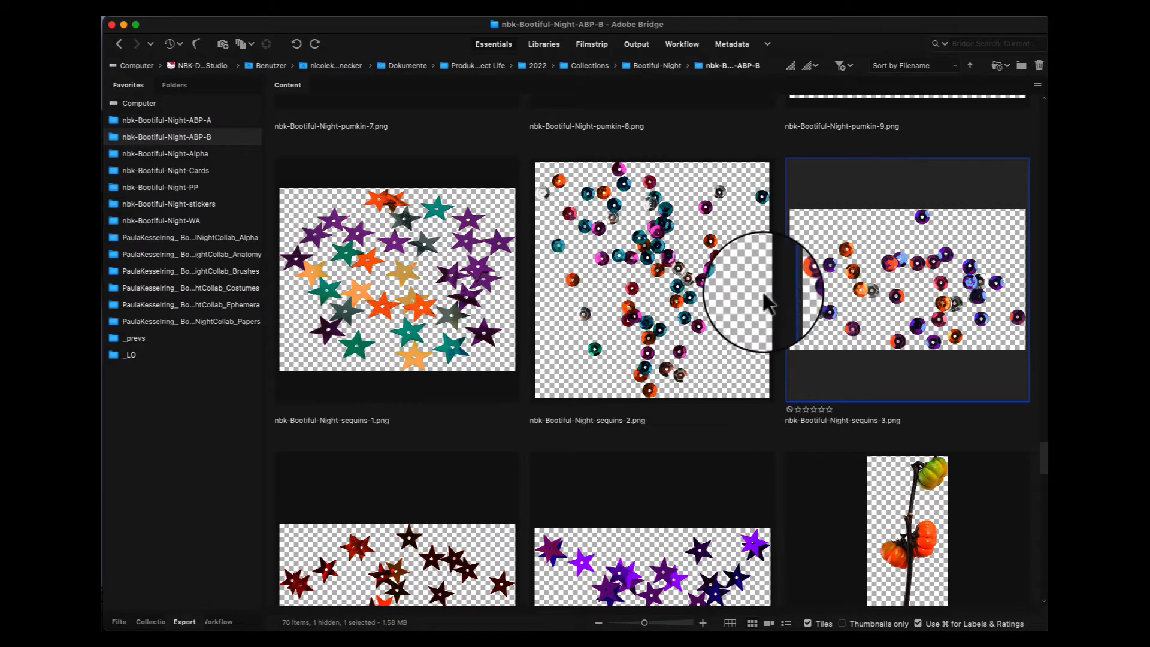
left_click(707, 315)
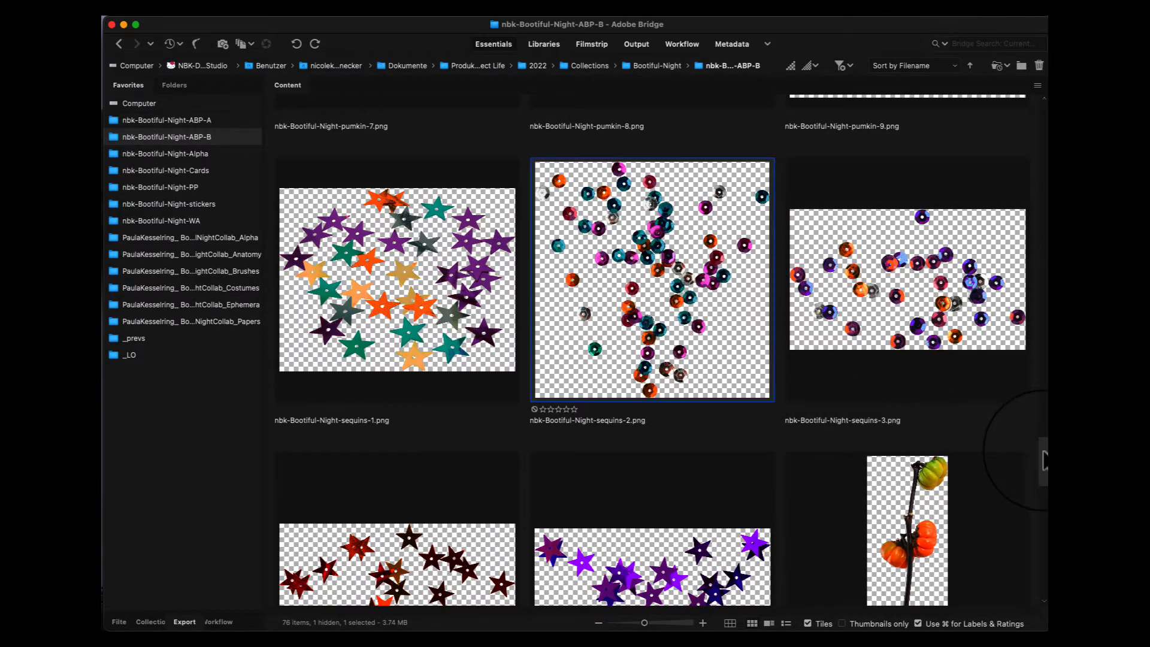
left_click_drag(1044, 462, 1047, 495)
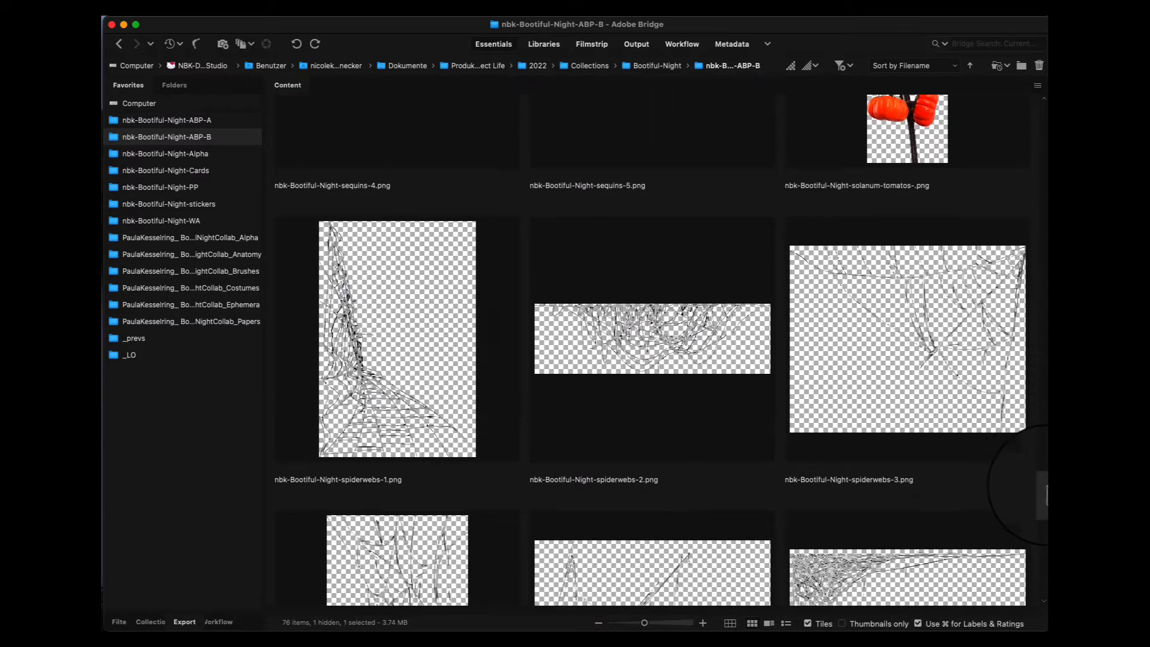
double_click(379, 395)
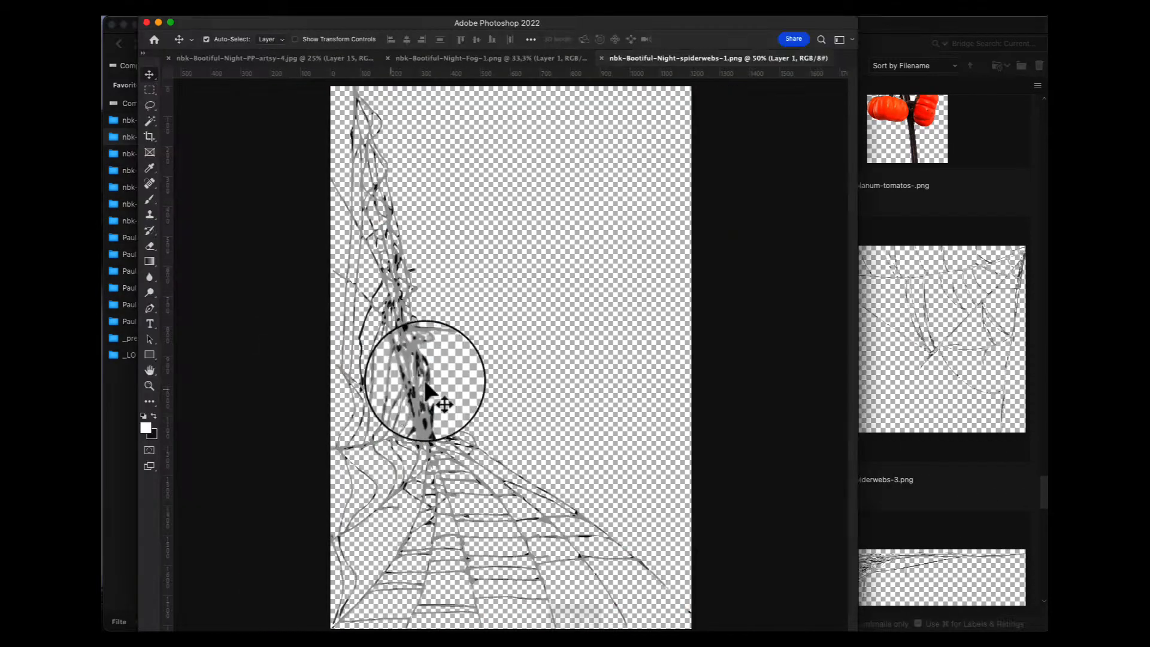
key("super+a")
key("super+w")
key("super+v")
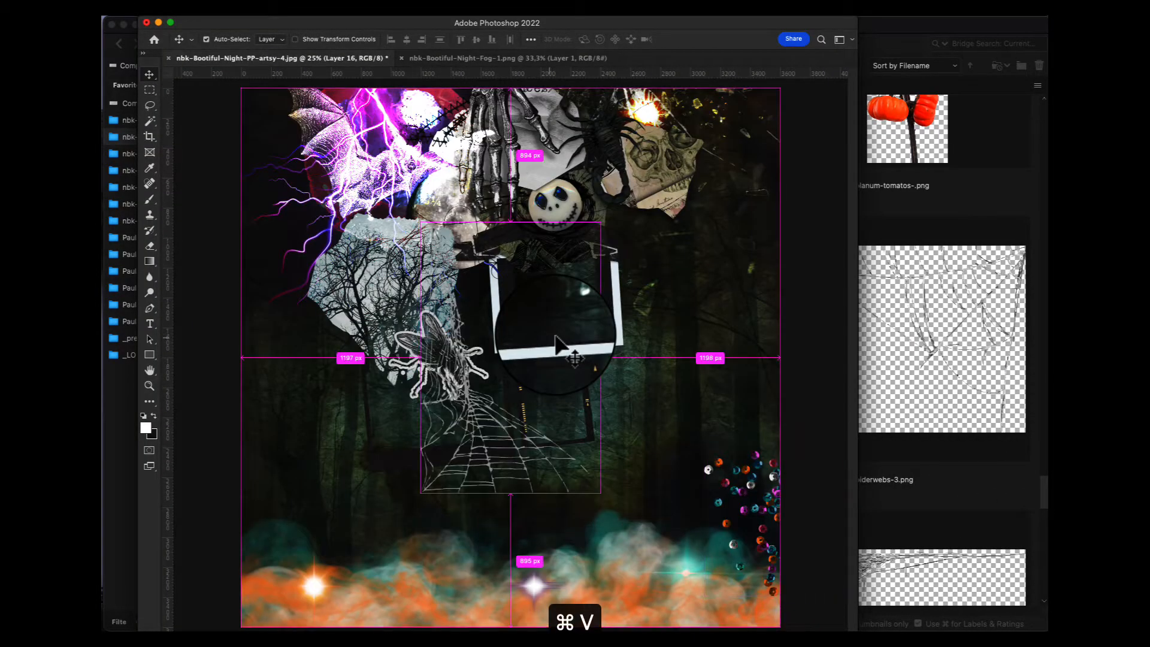
Move the pasted spiderweb into the paper's lower-left corner, flush with the left and bottom edges
key("super+t")
left_click_drag(485, 409, 288, 563)
key("Return")
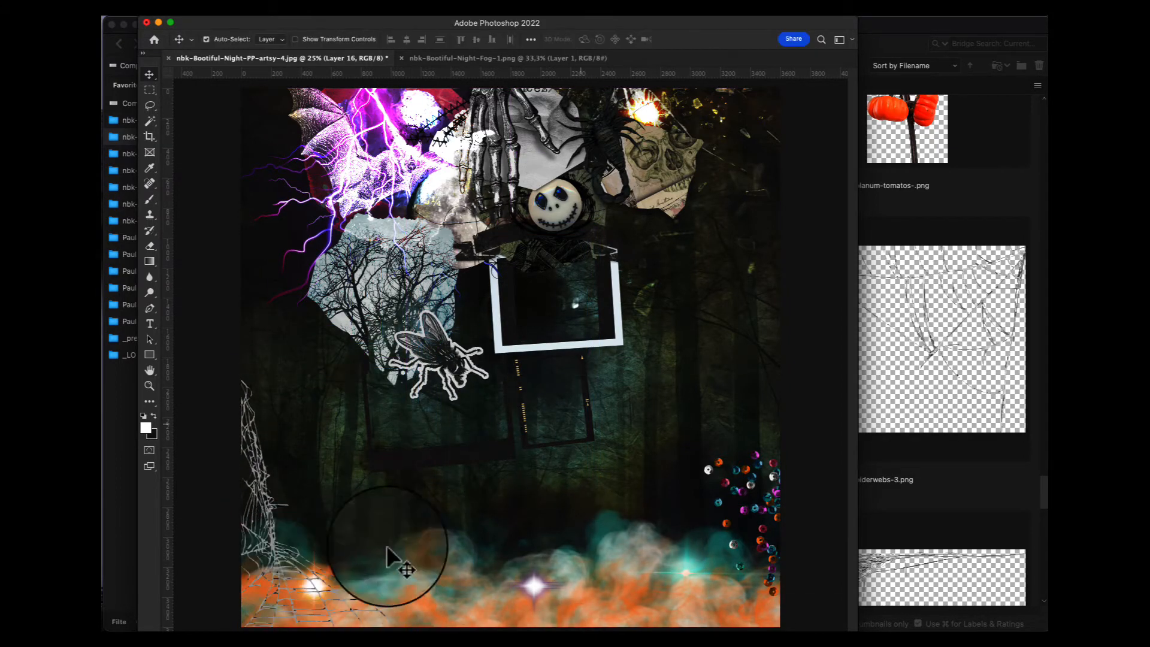
Open nbk-Bootiful-Night-spiderwebs-2.png from Bridge, copy the whole image, close it and paste it into the forest paper
left_click(969, 466)
double_click(710, 333)
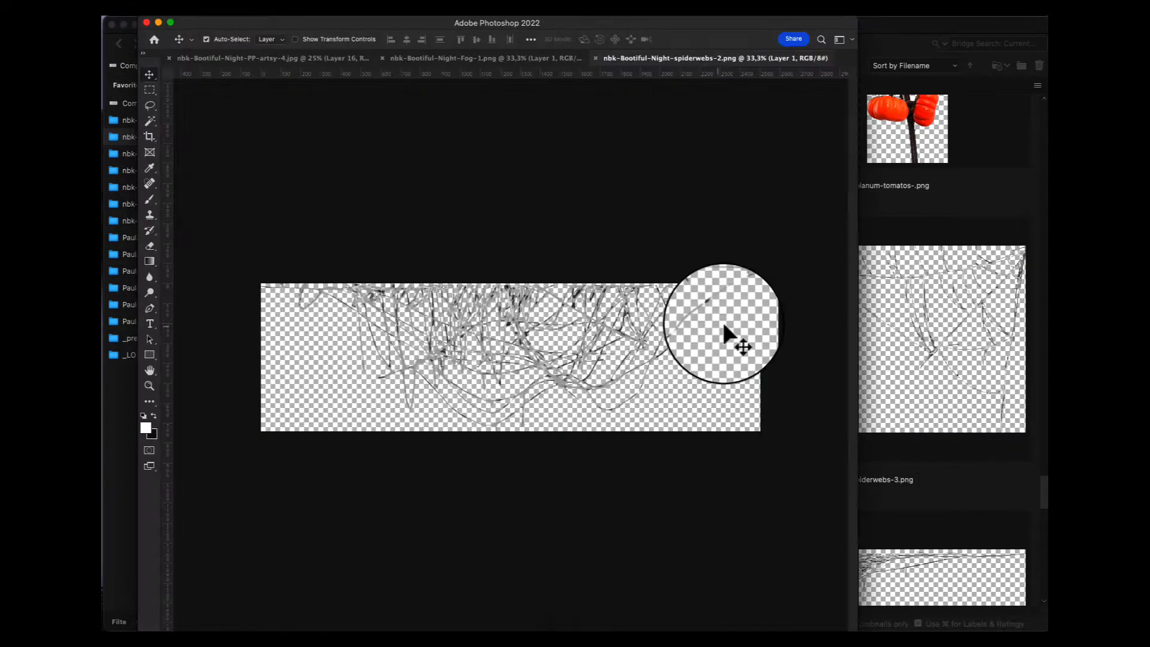
key("super+a")
key("super+c")
key("super+w")
key("super+v")
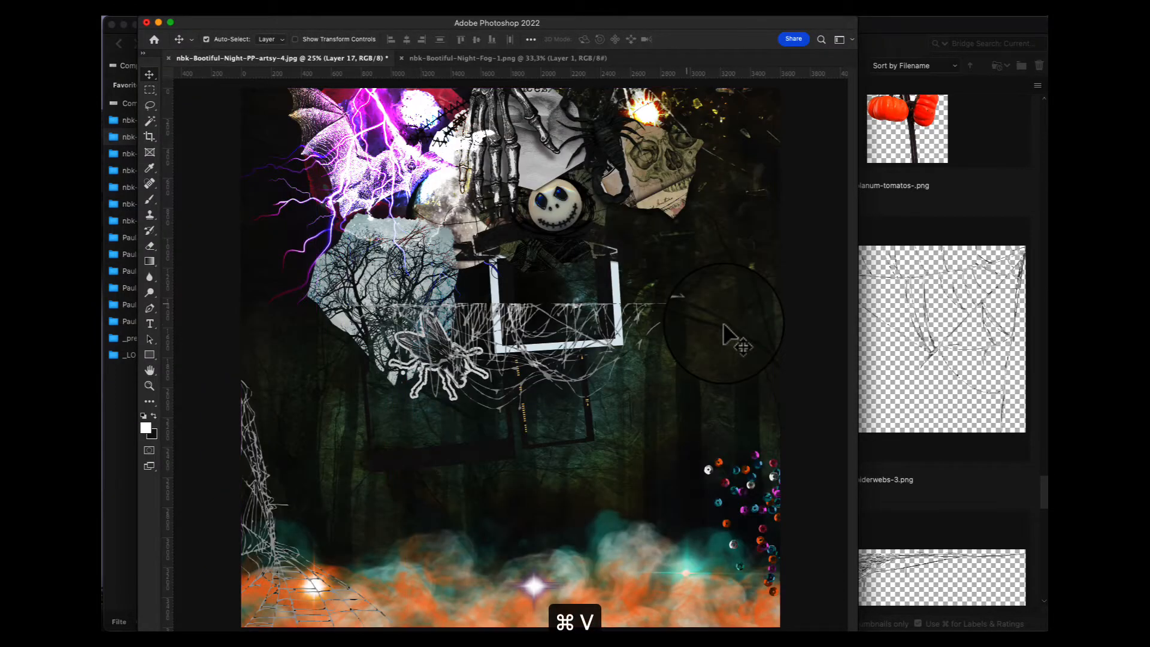
Turn the wide spiderweb upside down and place it over the fog at the middle of the paper's bottom edge
left_click_drag(728, 333, 639, 347)
key("super+t")
left_click_drag(506, 365, 620, 386)
key("super+t")
left_click_drag(716, 260, 386, 473)
left_click_drag(542, 409, 569, 579)
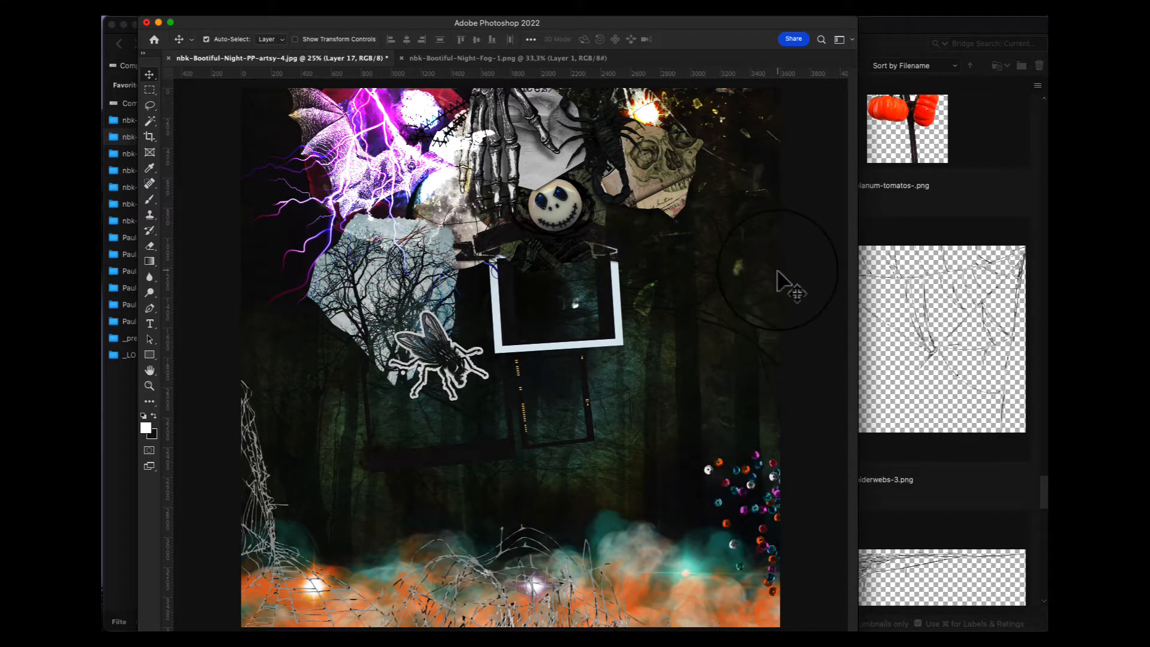
Find nbk-Bootiful-Night-spiderwebs-4.png in Bridge, open it, copy the whole image, close it and paste it into the forest paper
left_click(1015, 175)
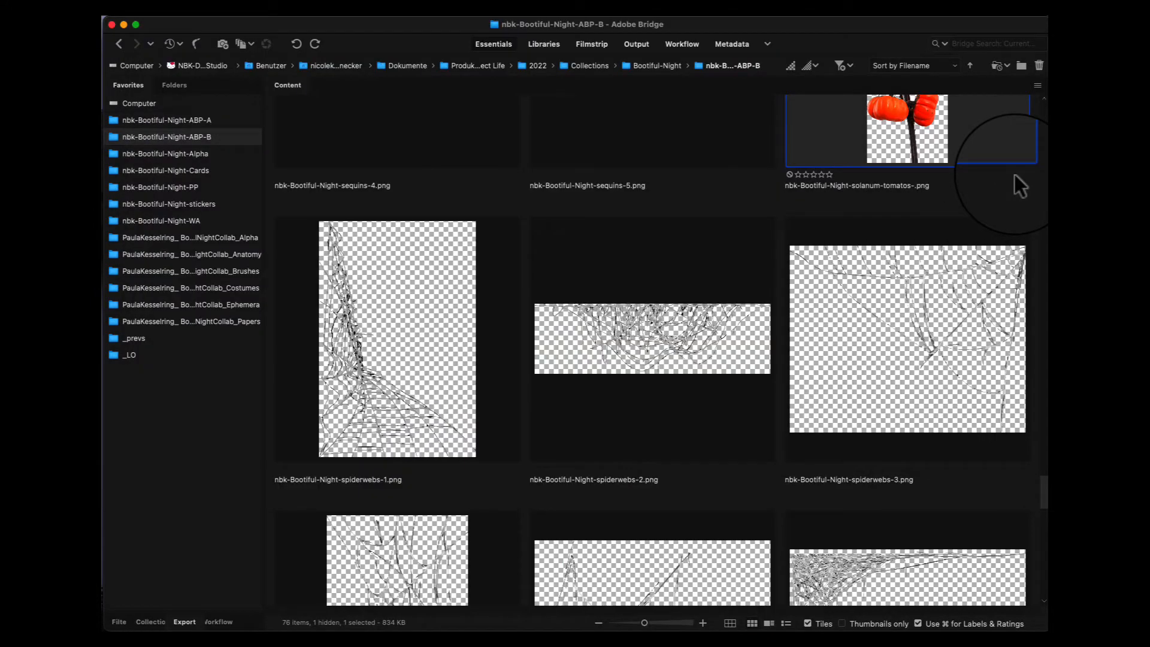
scroll(1045, 494, "down", 5)
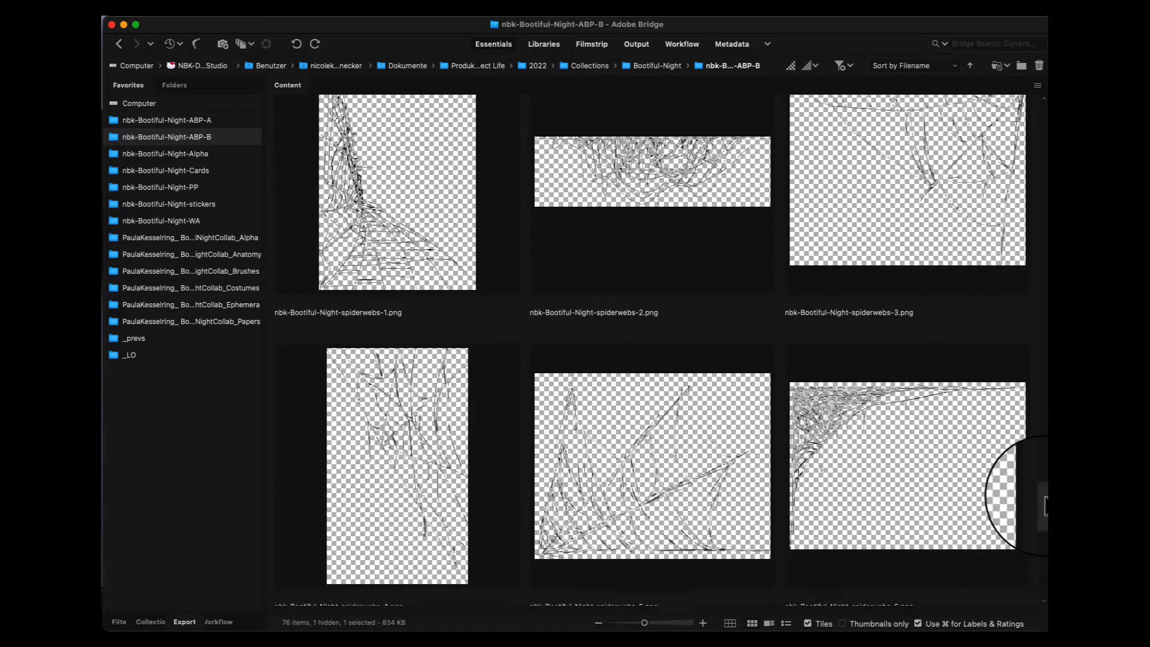
double_click(429, 326)
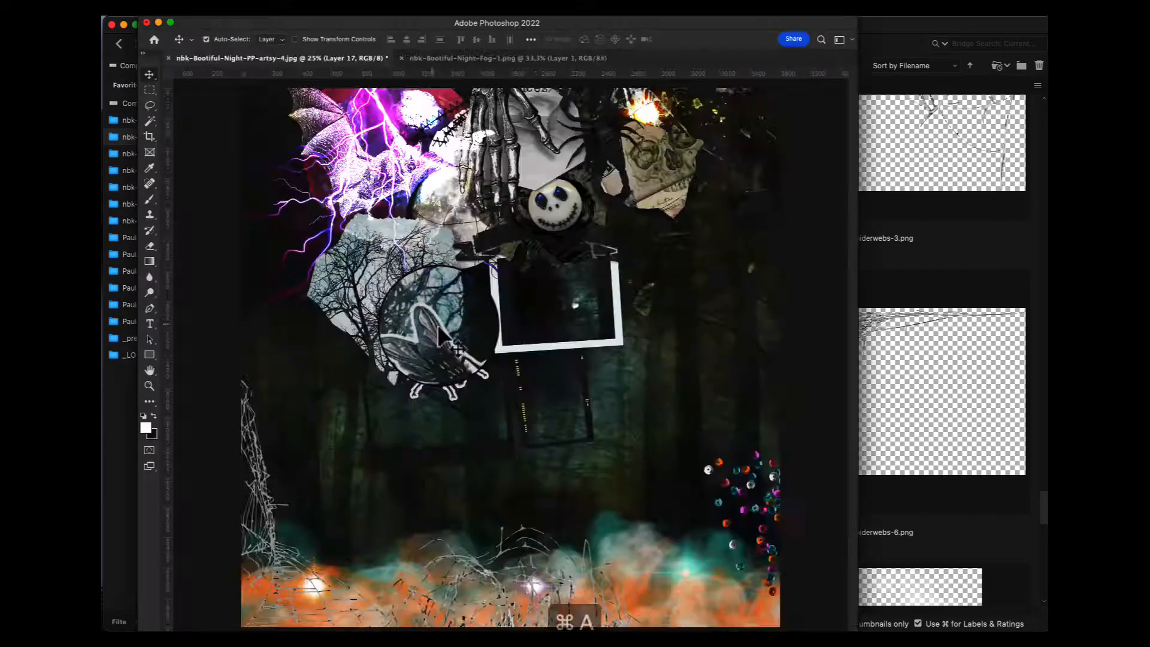
key("super+a")
key("super+w")
key("super+v")
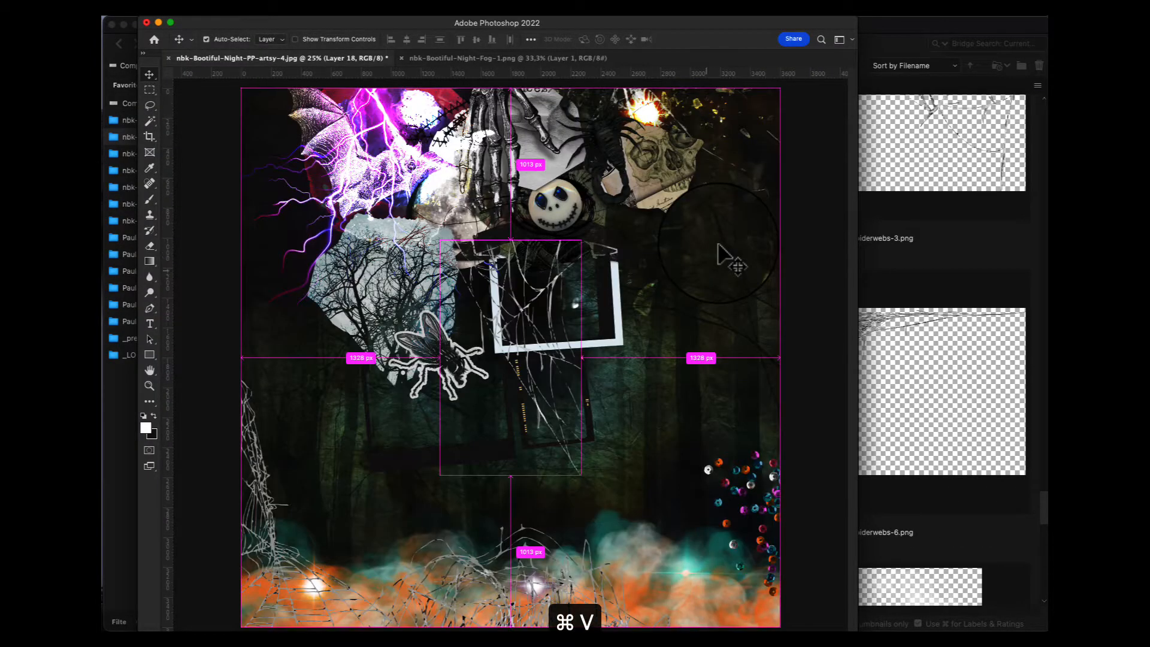
Move the hanging spiderweb into the paper's upper-right corner, beside the skull snippet
key("super+t")
left_click_drag(554, 375, 765, 212)
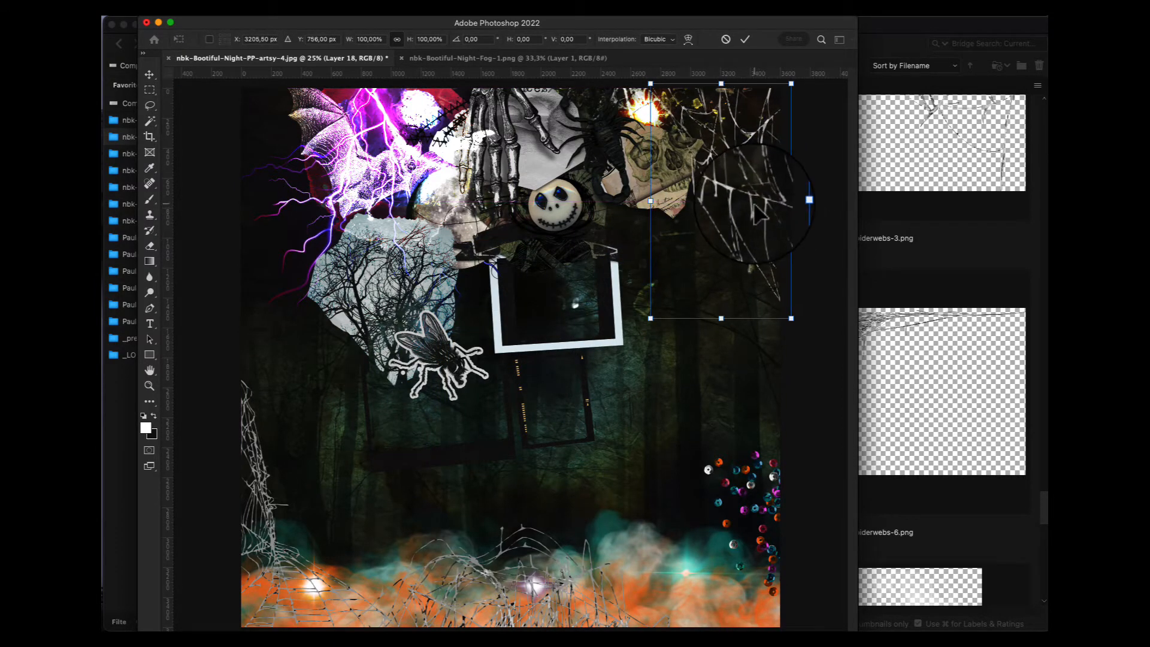
key("Return")
Inspect the upper-right spiderweb up close and nudge it slightly upward so it hangs from the paper's top edge
key("super+space")
left_click_drag(729, 156, 806, 103)
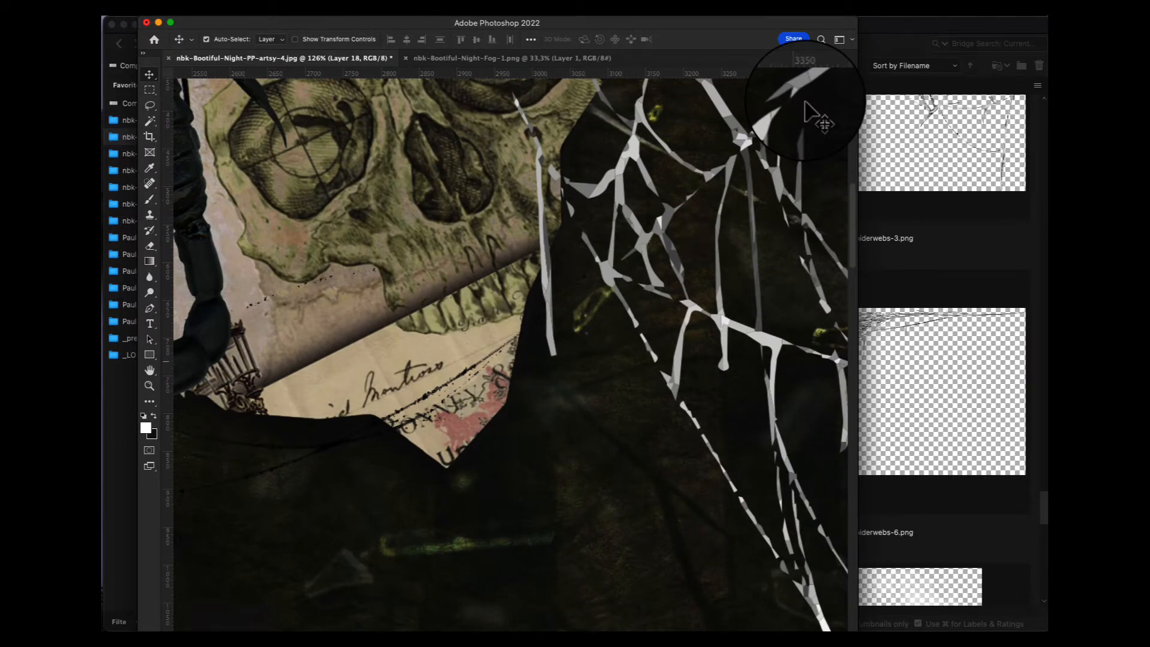
key("space")
left_click_drag(744, 221, 663, 259)
key("super+0")
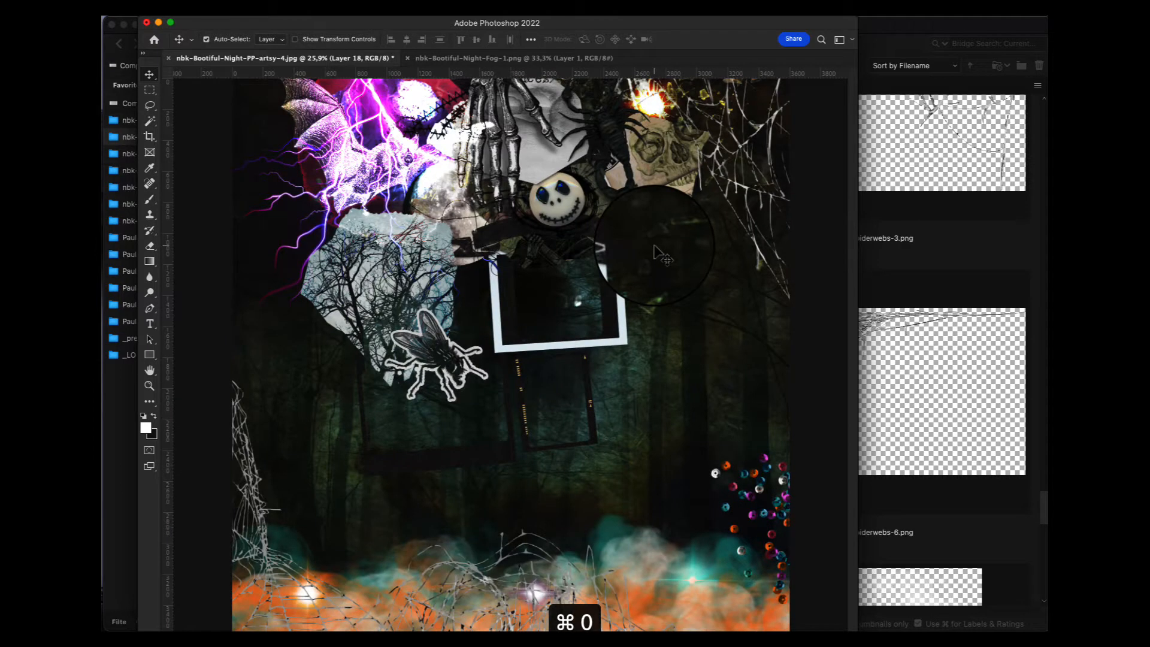
key("super+t")
mouse_move(748, 136)
left_mouse_down()
mouse_move(751, 160)
mouse_move(750, 134)
left_mouse_up()
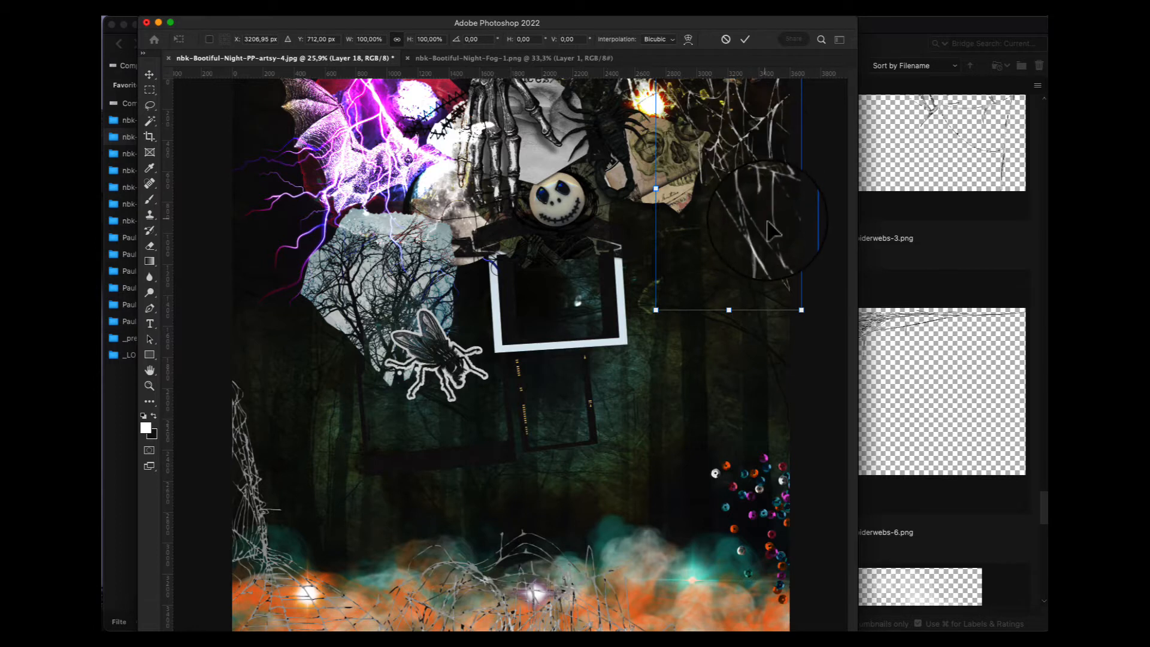
key("Return")
left_click_drag(773, 230, 769, 220)
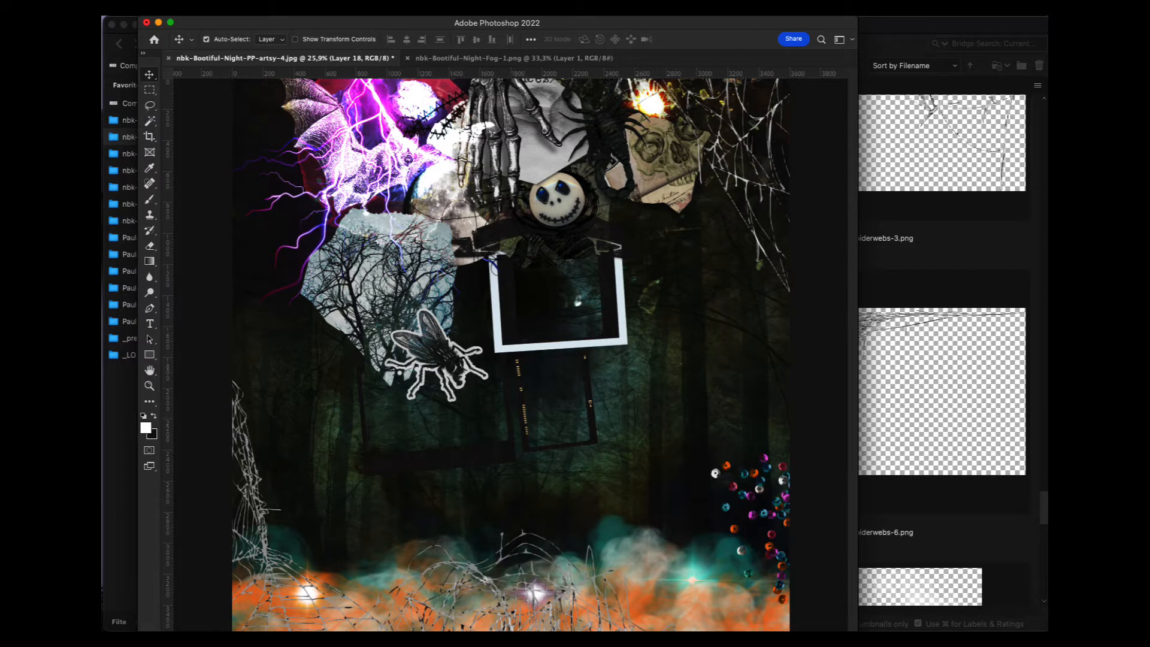
Copy nbk-Bootiful-Night-steam-1.png from Bridge into the forest paper and place the steam rising from the fog at the lower right
left_click(265, 544)
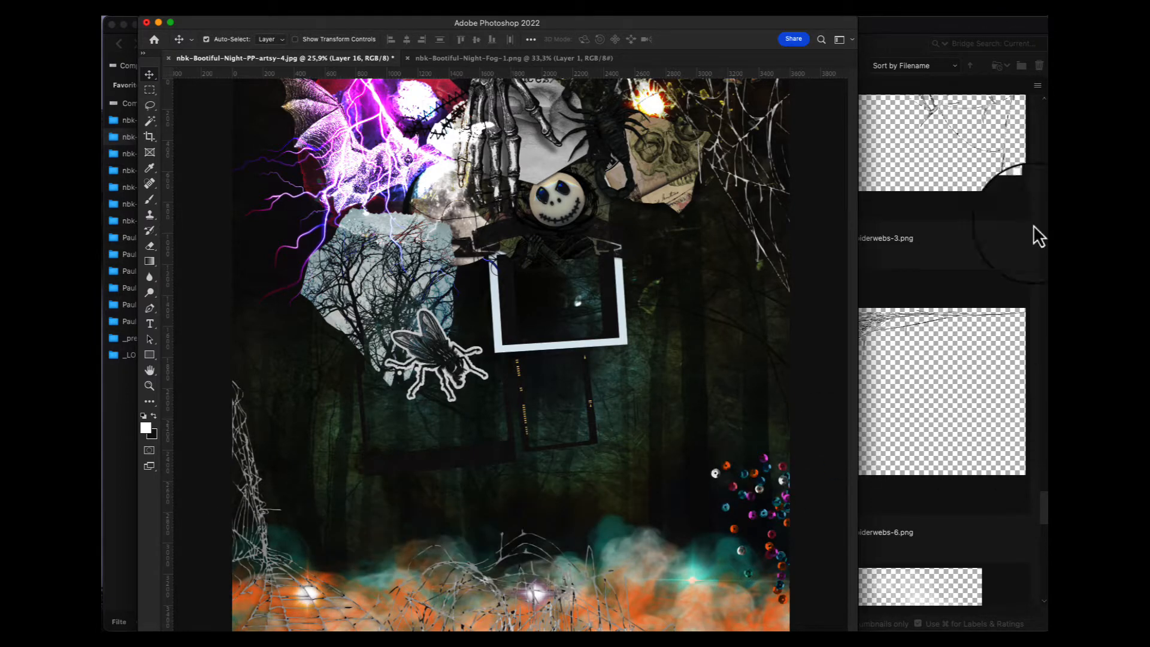
left_click(925, 171)
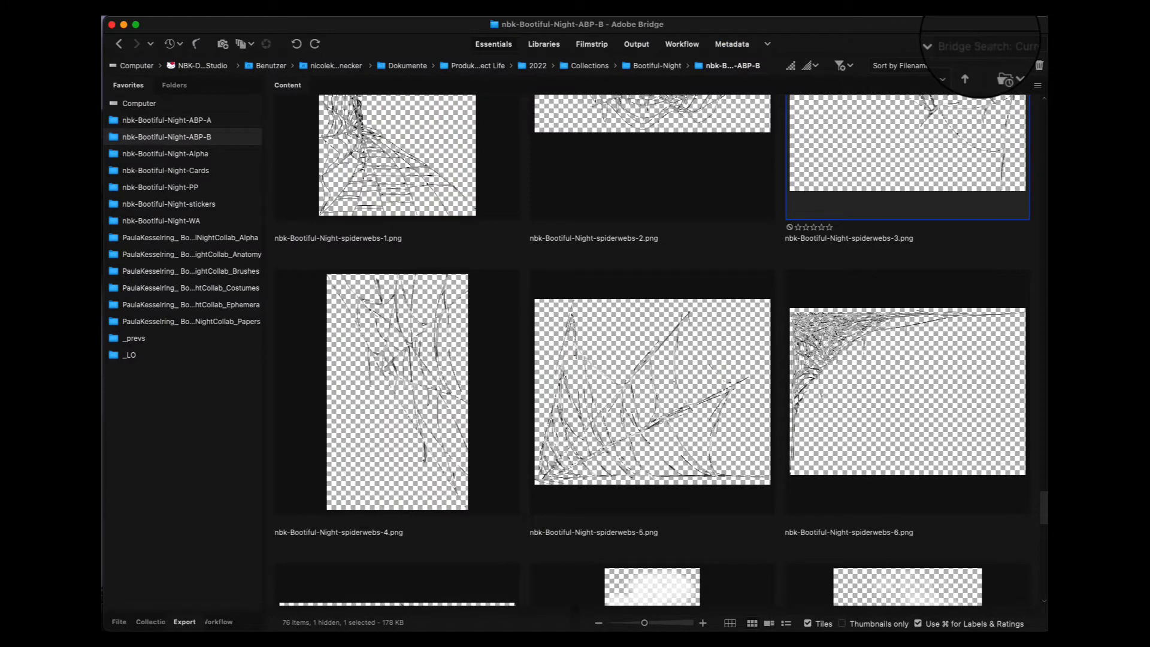
scroll(980, 38, "down", 5)
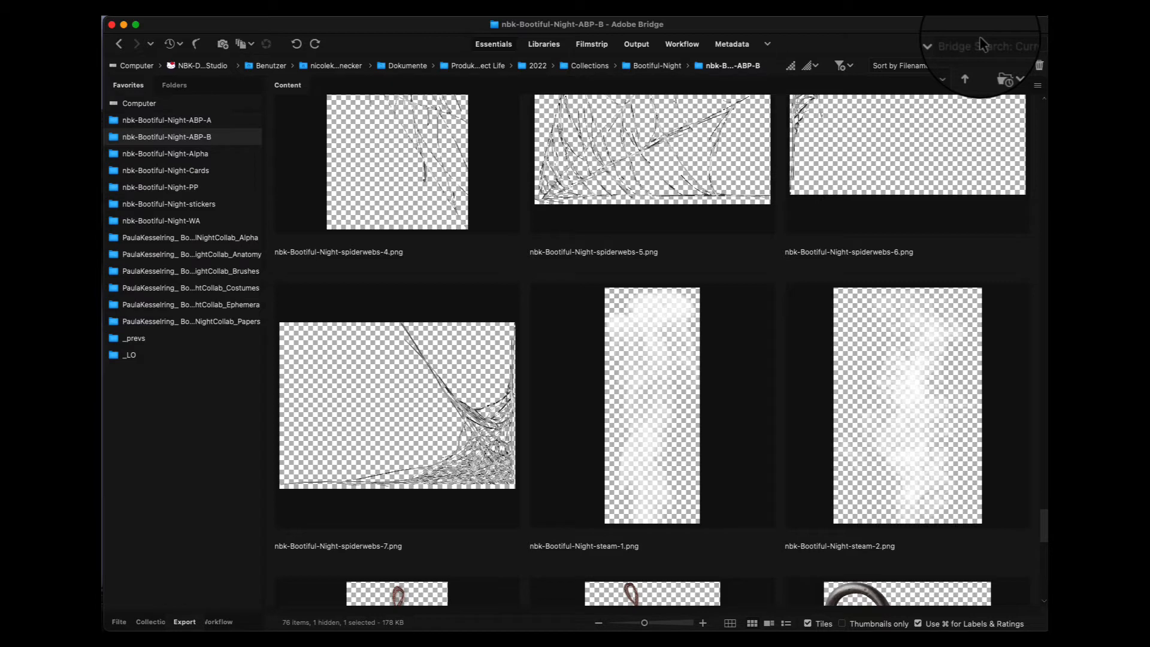
double_click(654, 380)
key("super+a")
key("super+c")
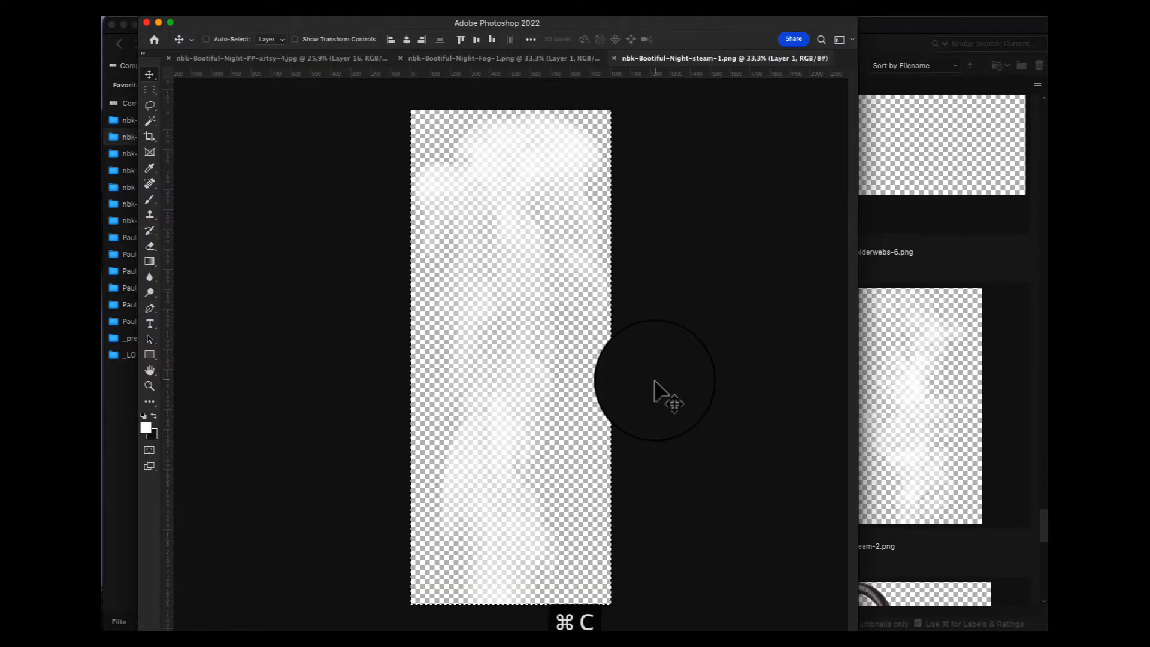
key("super+w")
key("super+v")
left_click_drag(510, 483, 686, 605)
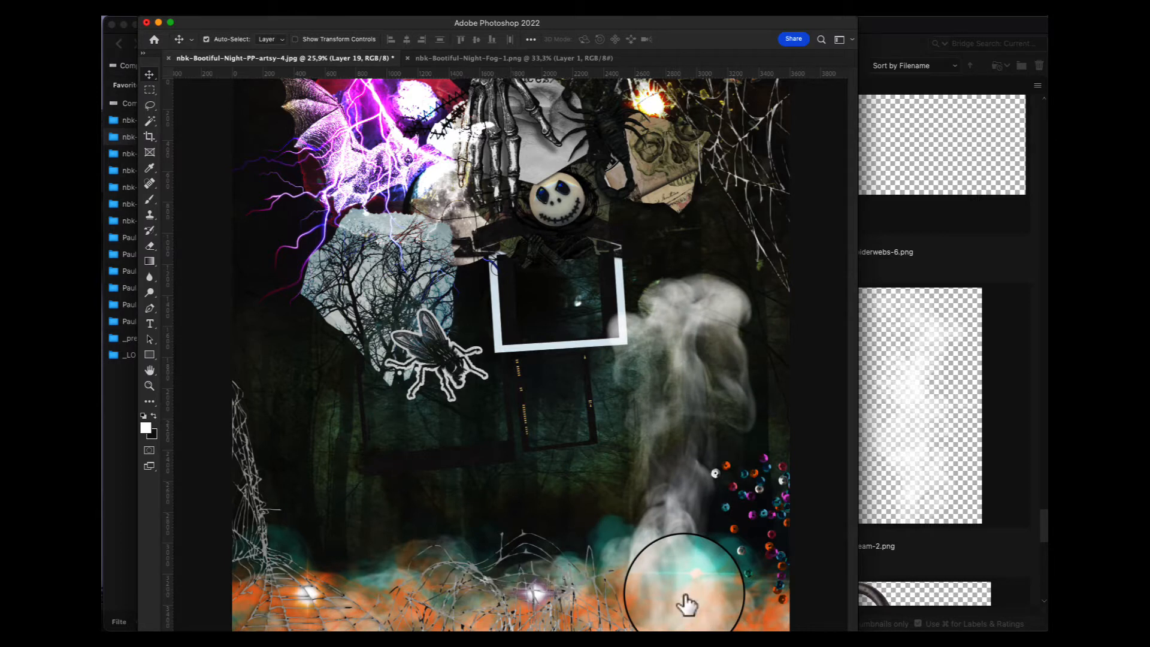
Change the steam layer's blending so it turns orange, and nudge it slightly lower
key("super")
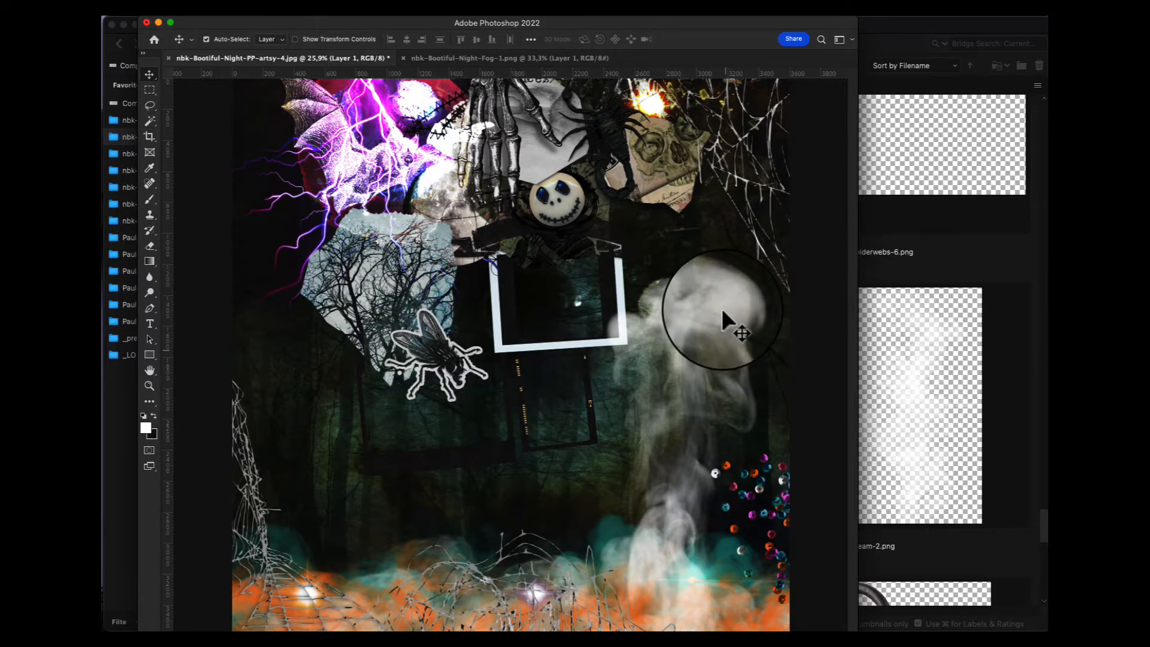
left_click(723, 311)
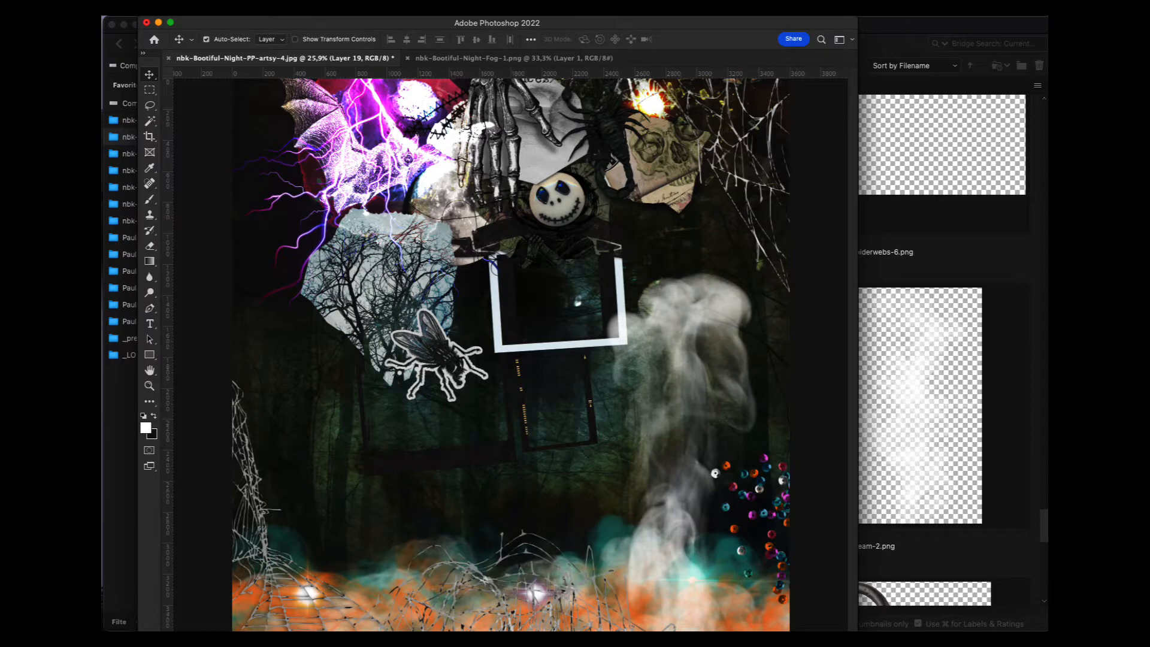
key("super+t")
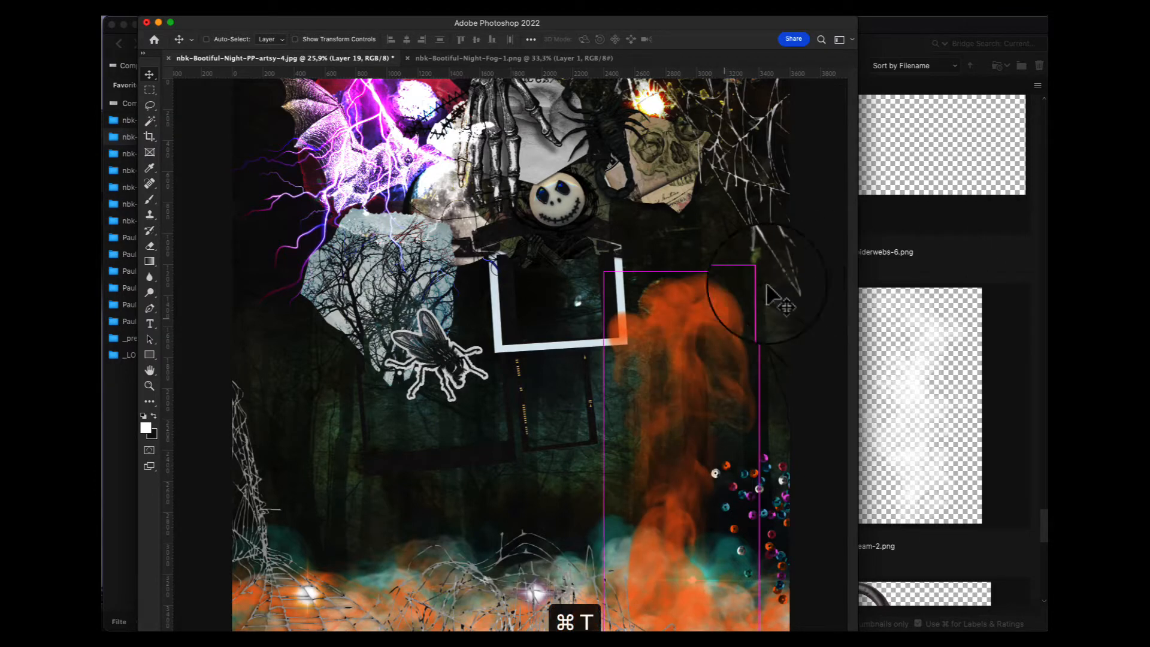
mouse_move(703, 301)
left_mouse_down()
mouse_move(707, 324)
mouse_move(702, 308)
left_mouse_up()
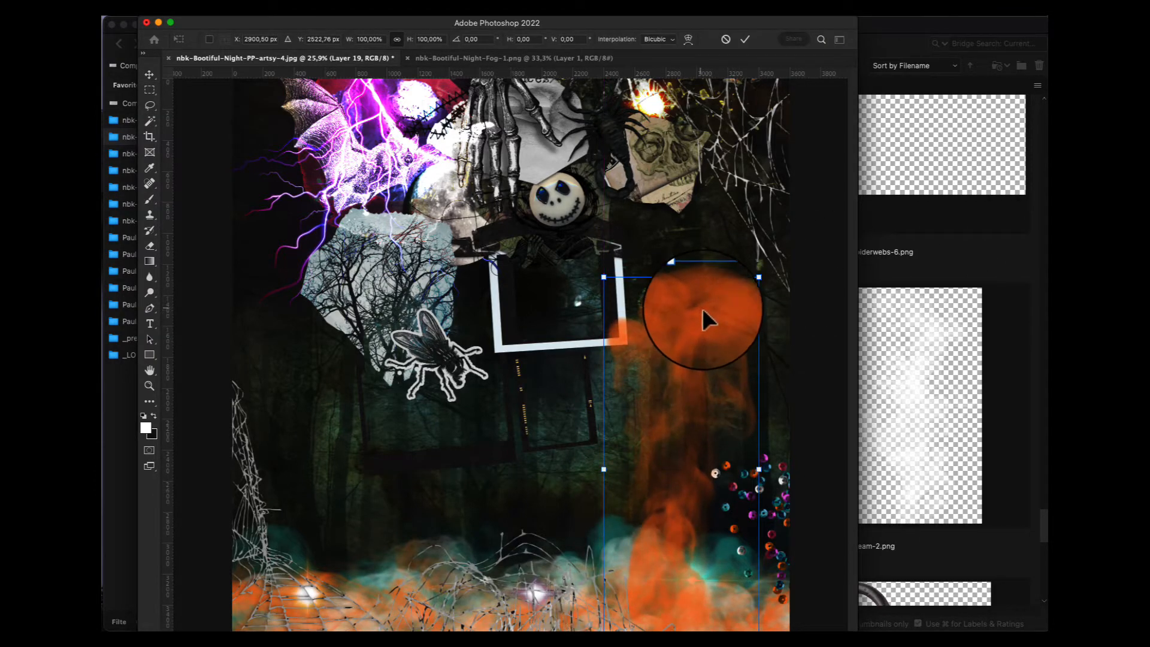
key("Return")
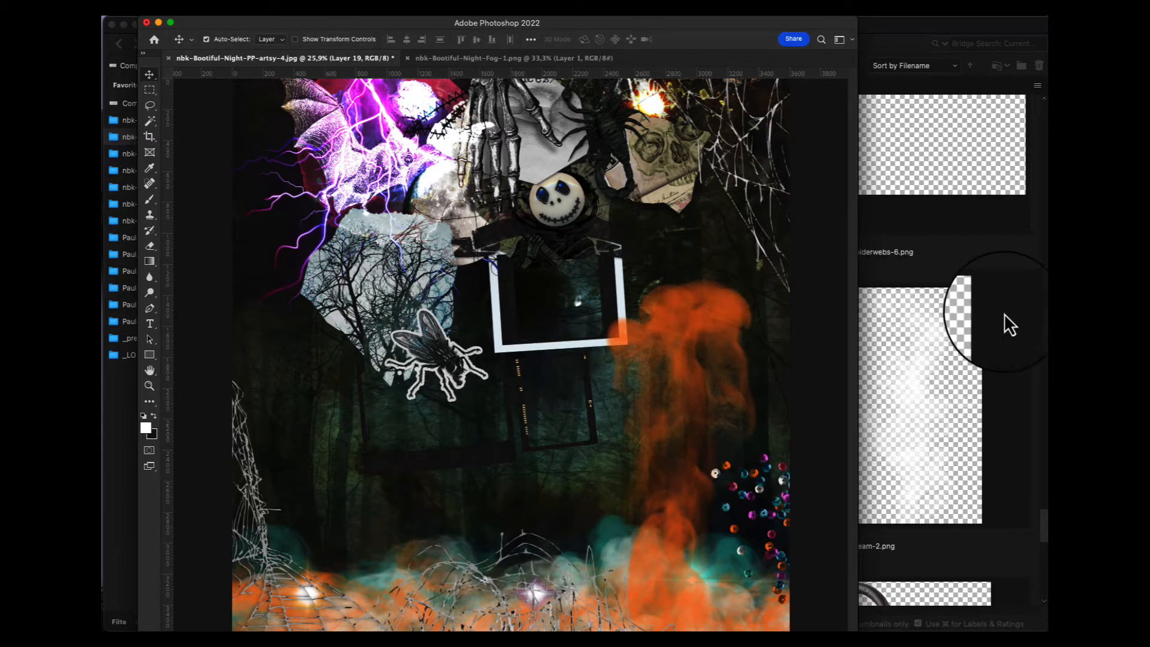
Switch to Bridge and browse the rest of the nbk-Bootiful-Night-ABP-B folder, from the steam images through the tags to the torn papers and wreath
left_click(1026, 312)
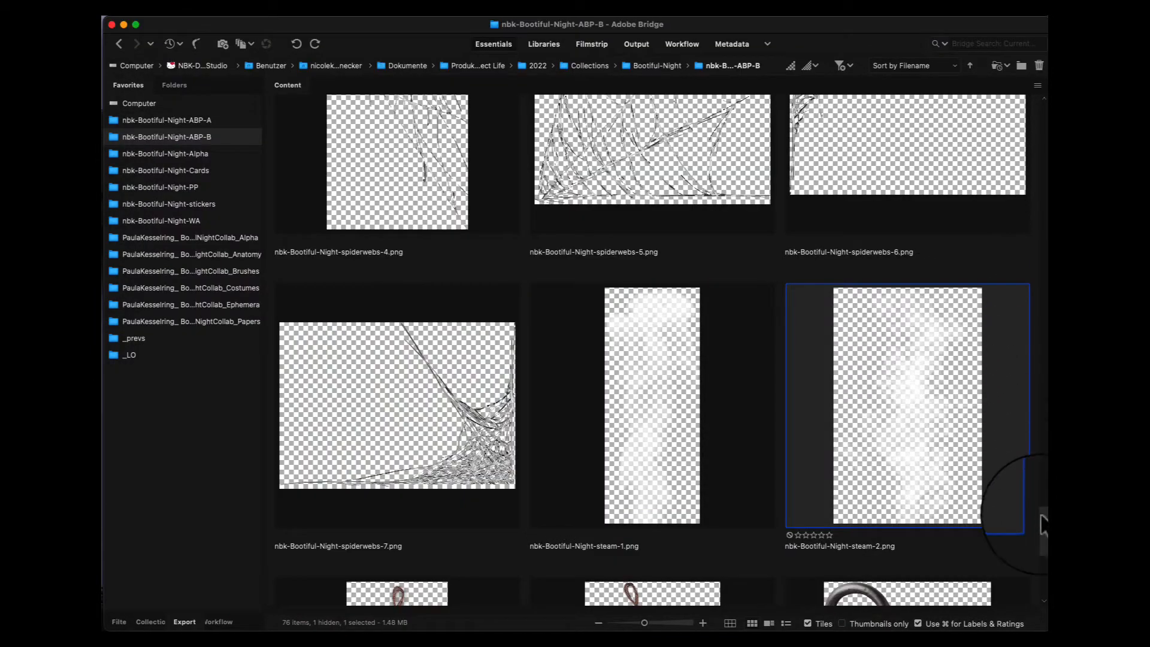
scroll(1042, 515, "down", 1)
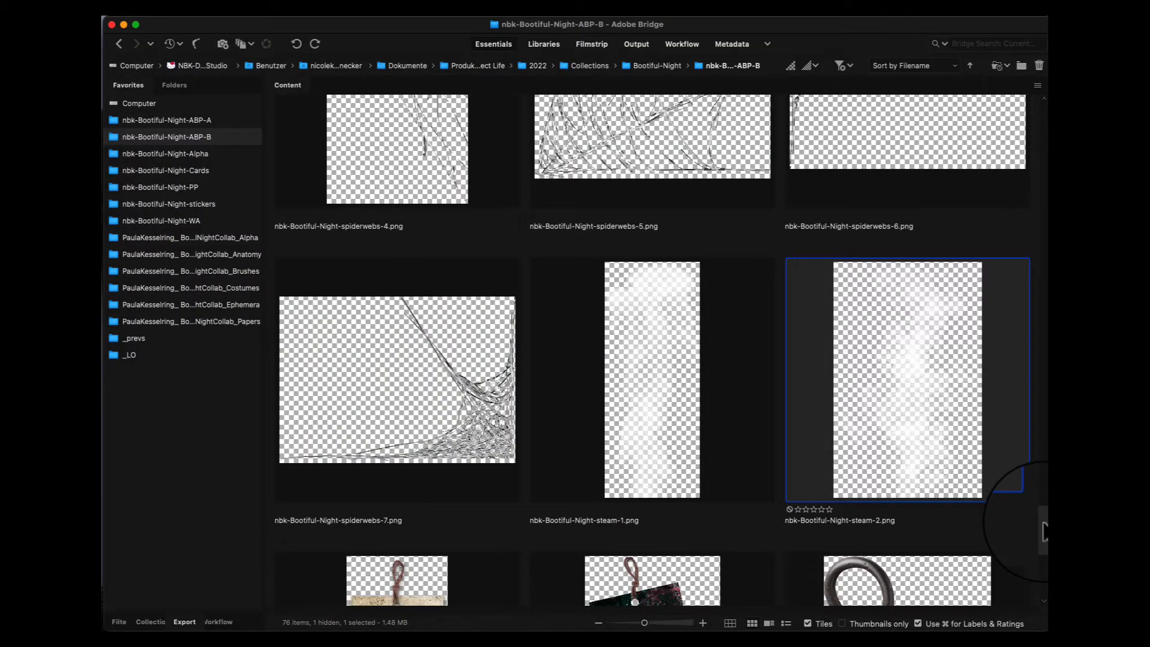
scroll(1042, 527, "down", 5)
scroll(1043, 530, "down", 9)
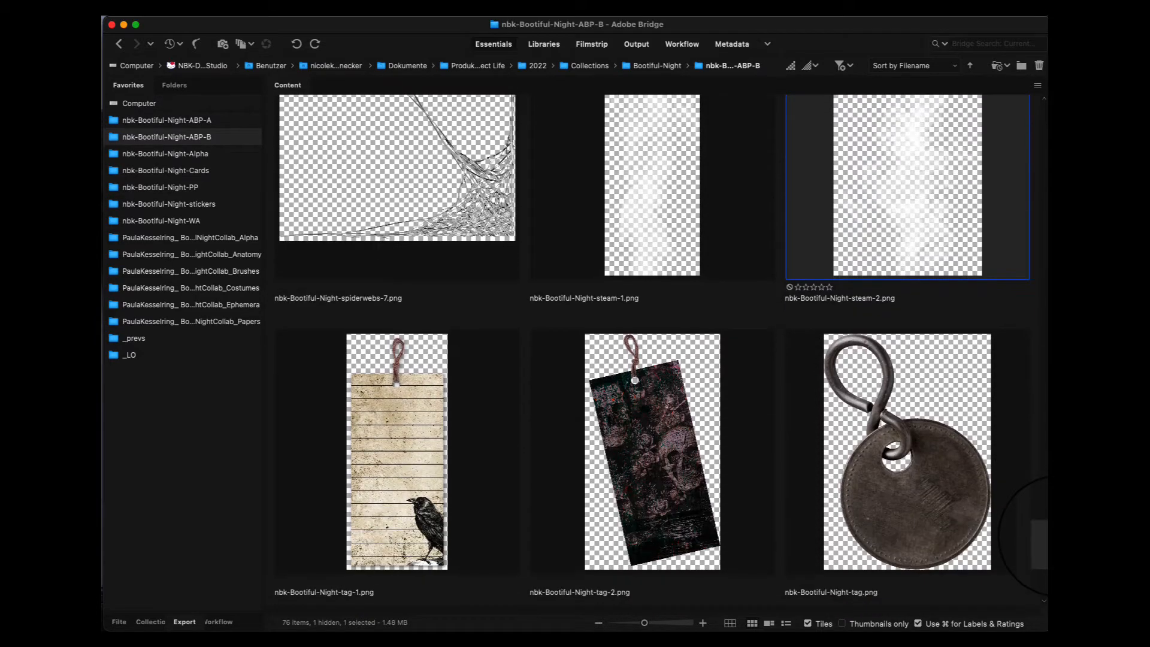
left_click_drag(1045, 546, 1045, 576)
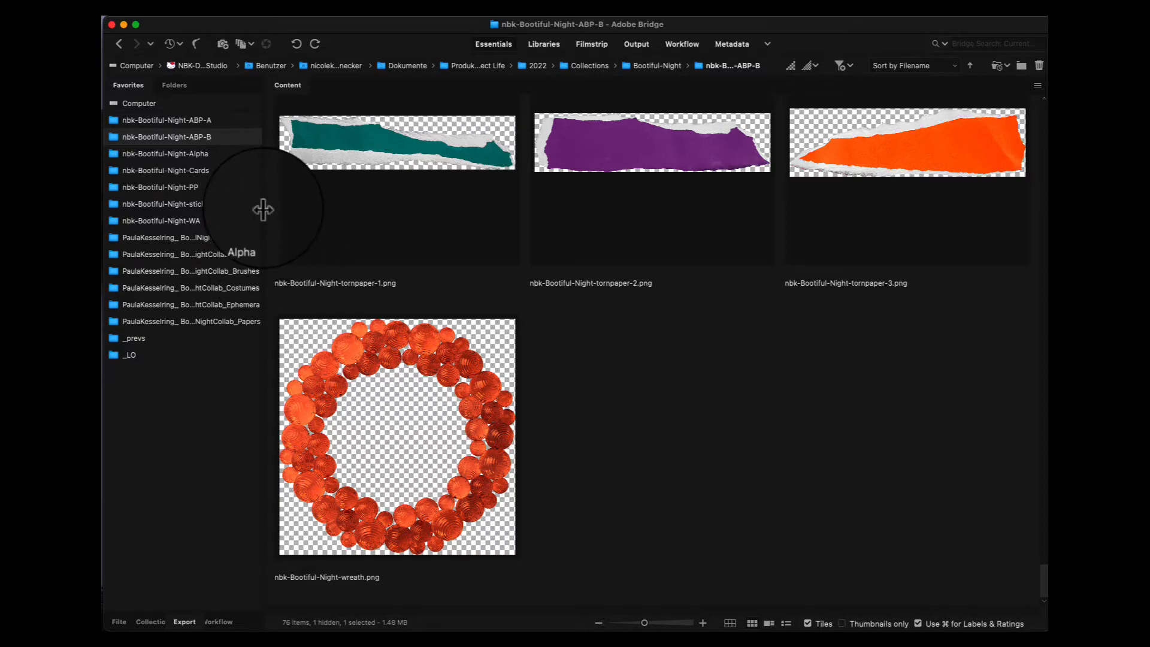
Widen the favourites list to show the full folder names and open the BootifulNightCollab_Ephemera folder
left_click_drag(263, 210, 330, 205)
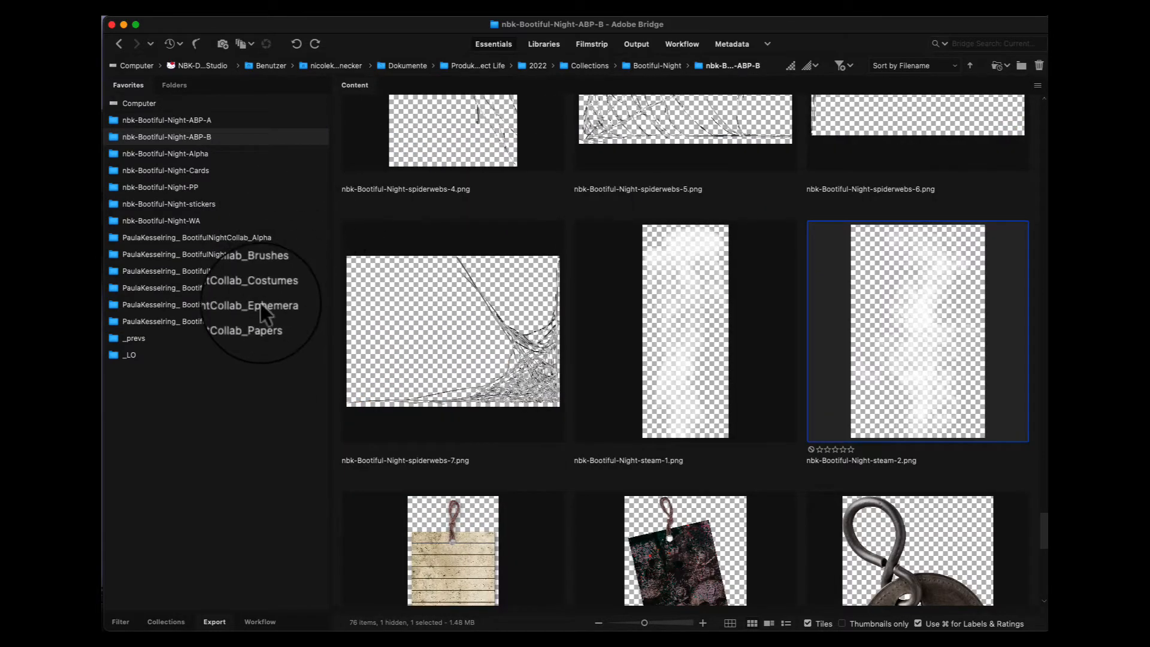
left_click(262, 306)
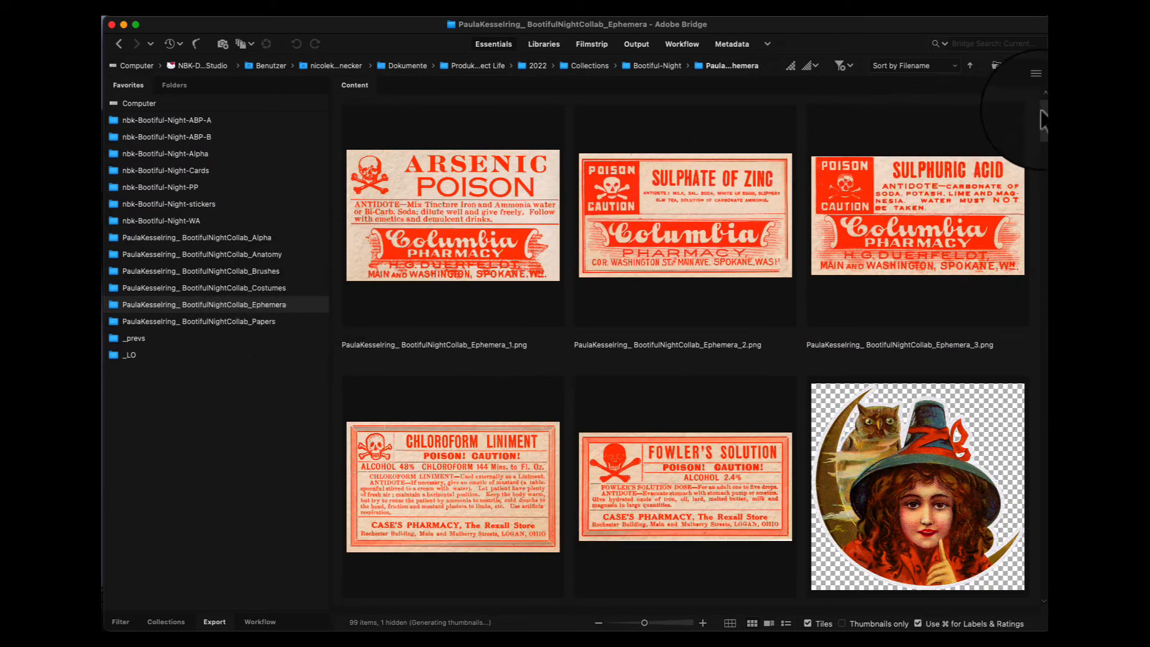
scroll(1033, 112, "down", 2)
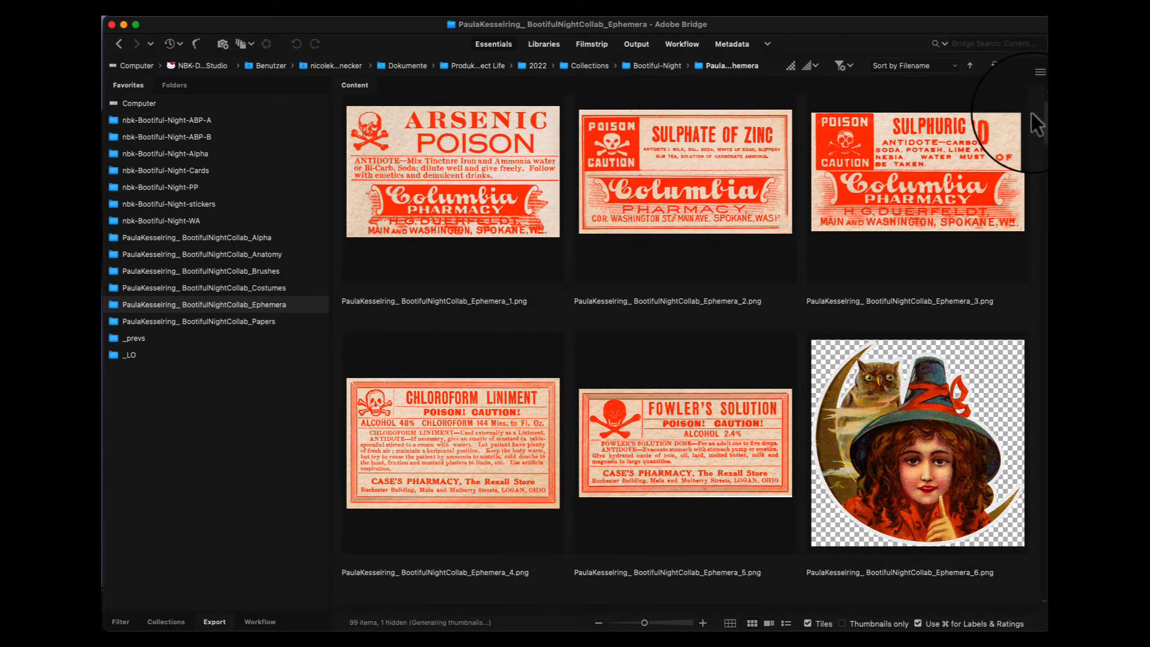
scroll(1032, 113, "up", 2)
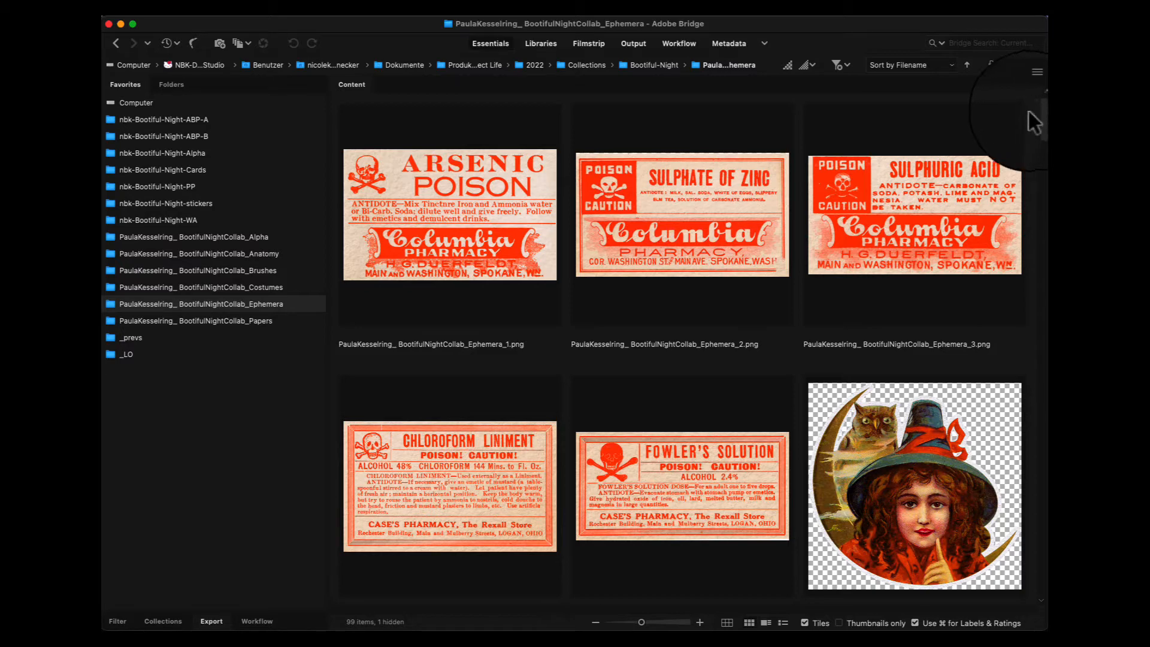
Open BootifulNightCollab_Ephemera_1.png in Photoshop, copy the whole arsenic poison label, close the file and paste it into the forest paper
left_click(538, 221)
double_click(537, 216)
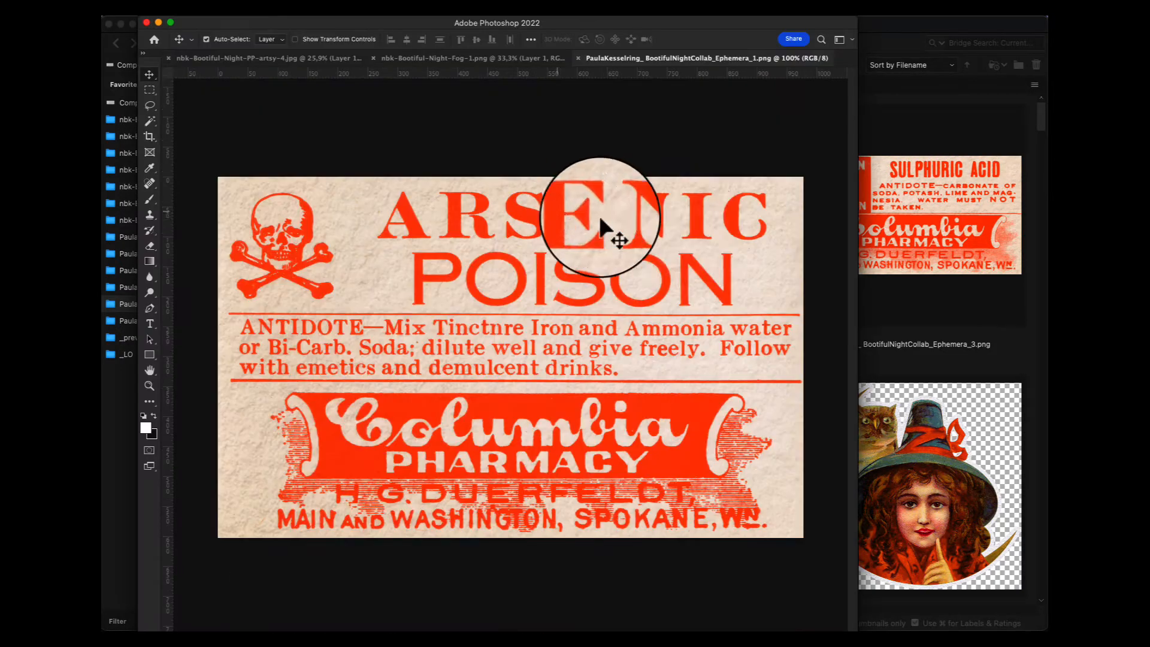
key("super+a")
key("super+c")
key("super+w")
key("super+v")
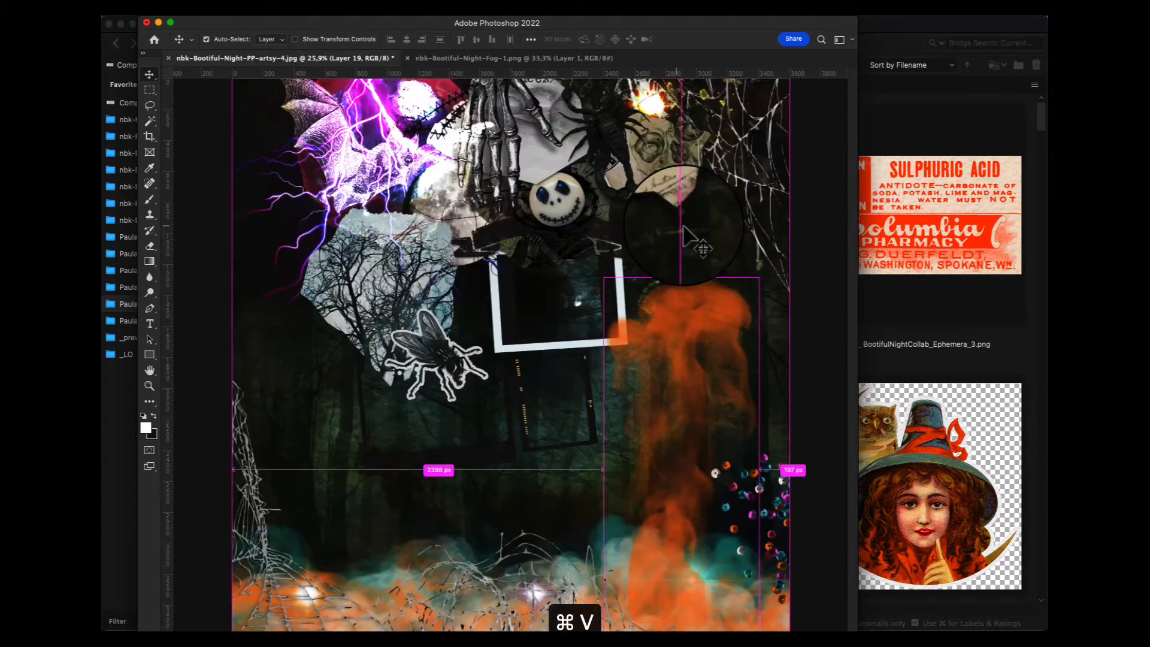
Rotate the arsenic label about 6° counterclockwise and place it over the white frame
key("super+t")
left_click_drag(615, 235, 606, 242)
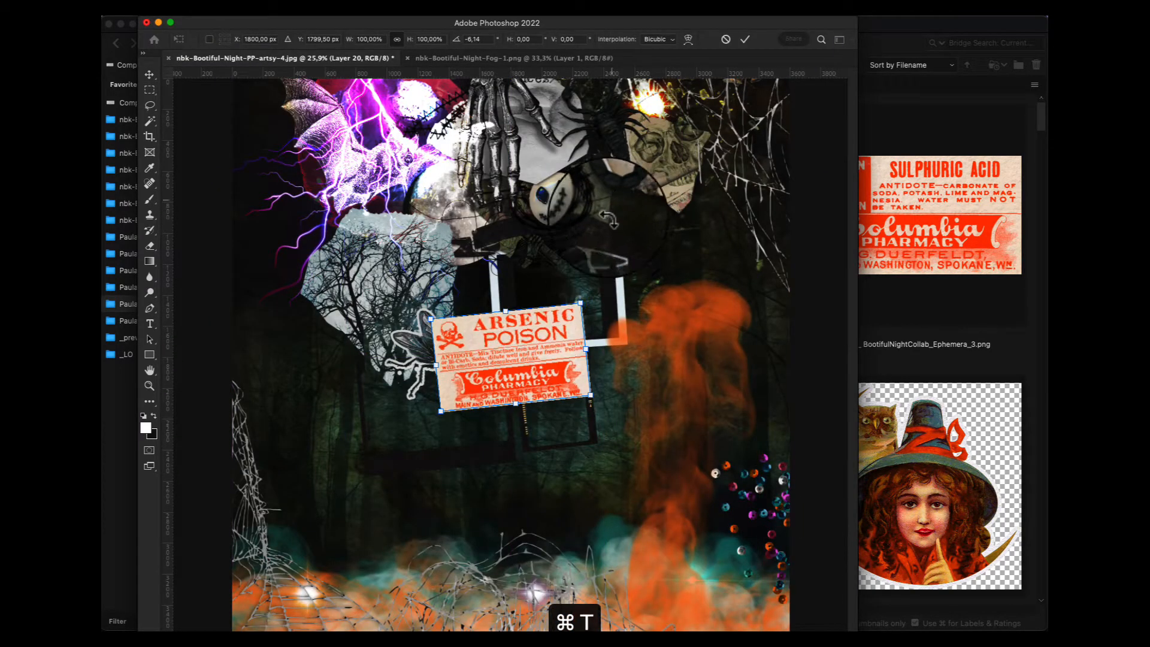
left_click_drag(539, 348, 593, 308)
key("Return")
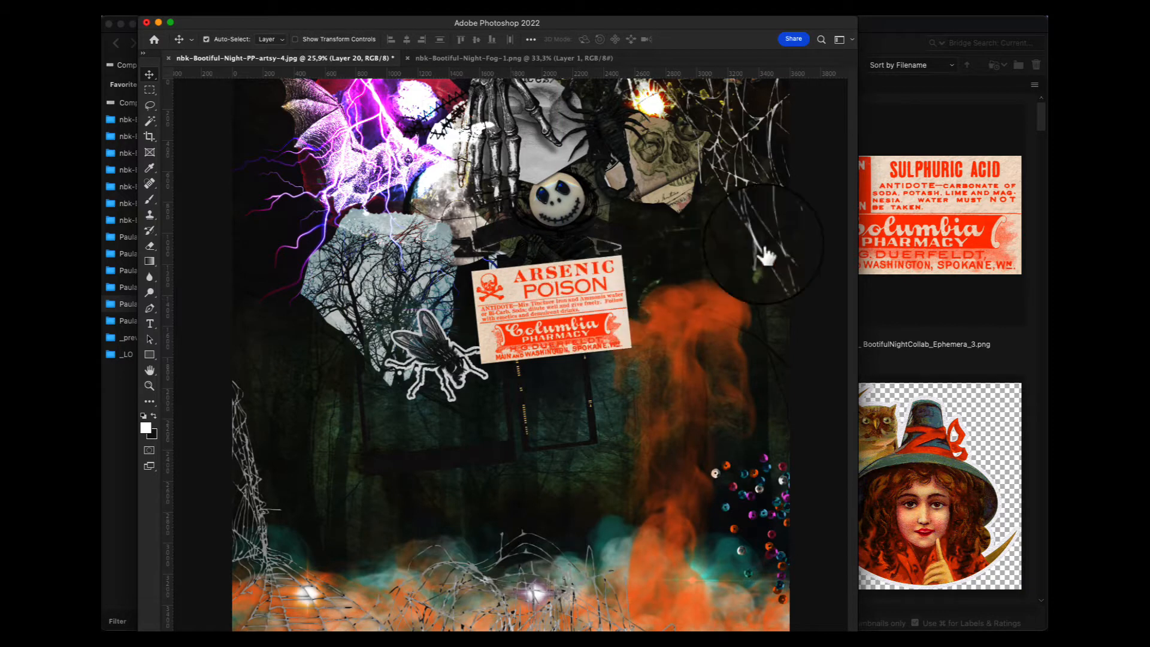
Cycle through successive blend modes on the arsenic label to blend it with the frame and forest paper
key("shift+plus")
key("shift+plus")
key("shift+plus")
key("shift+plus")
key("shift+plus")
key("shift+plus")
key("shift+plus")
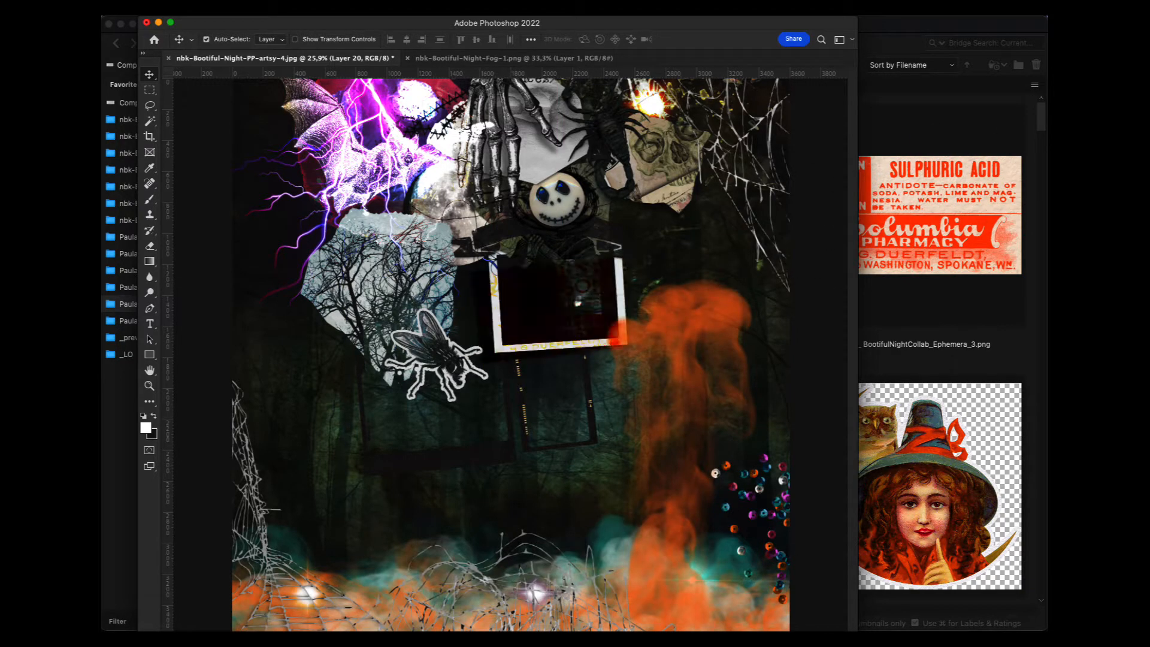
key("shift+plus")
key("shift+plus")
key("shift+plus")
key("shift+plus")
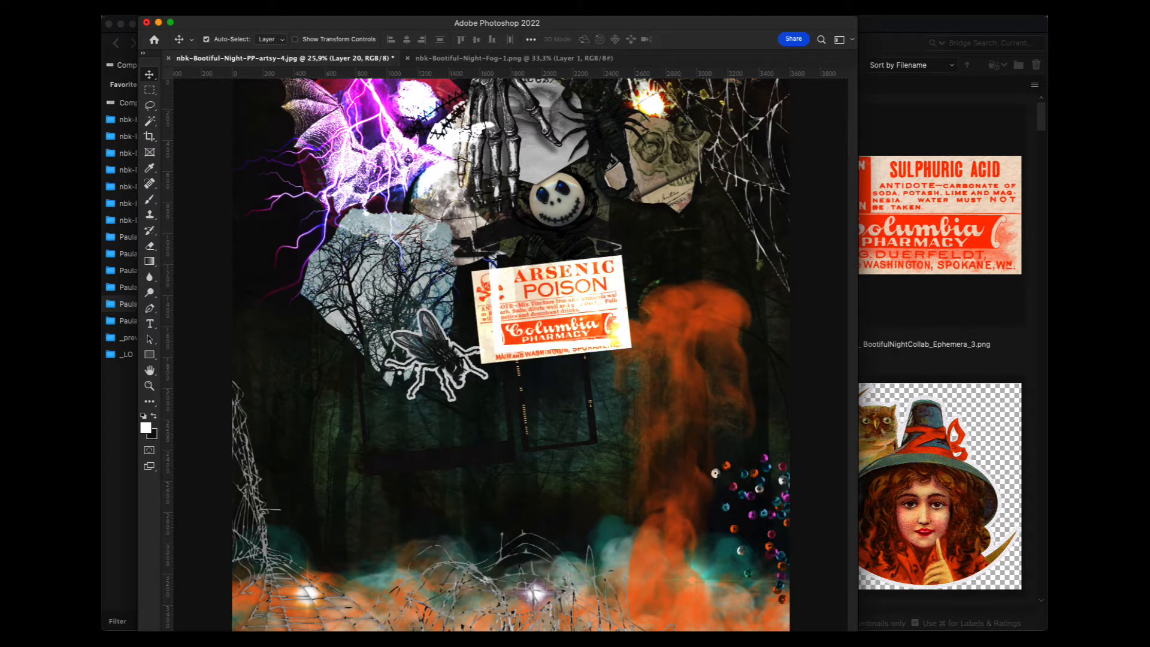
key("shift+plus")
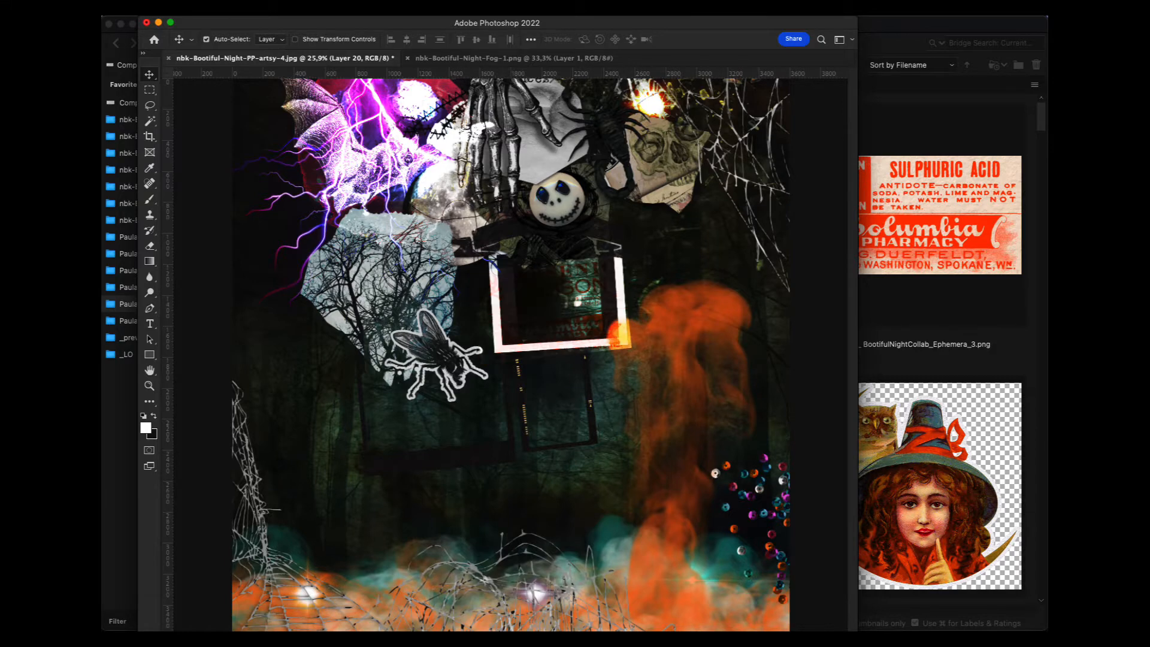
key("shift+plus")
key("shift+plus")
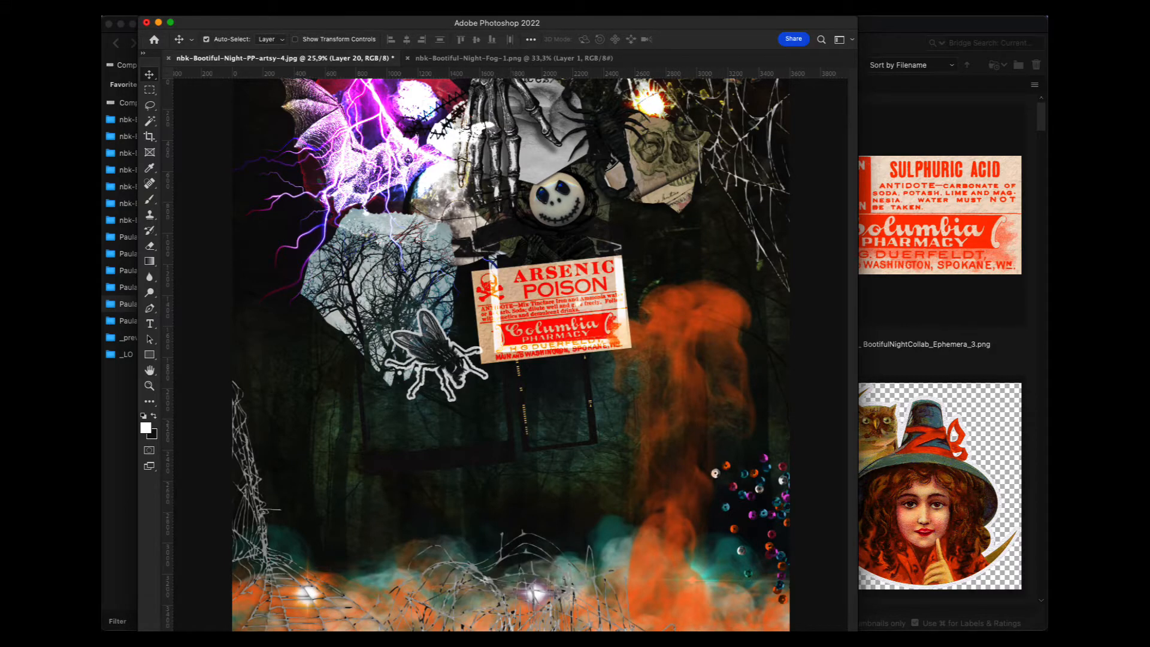
Move the arsenic label onto the orange steam just above the sequins and adjust its position slightly down and to the left
key("super+t")
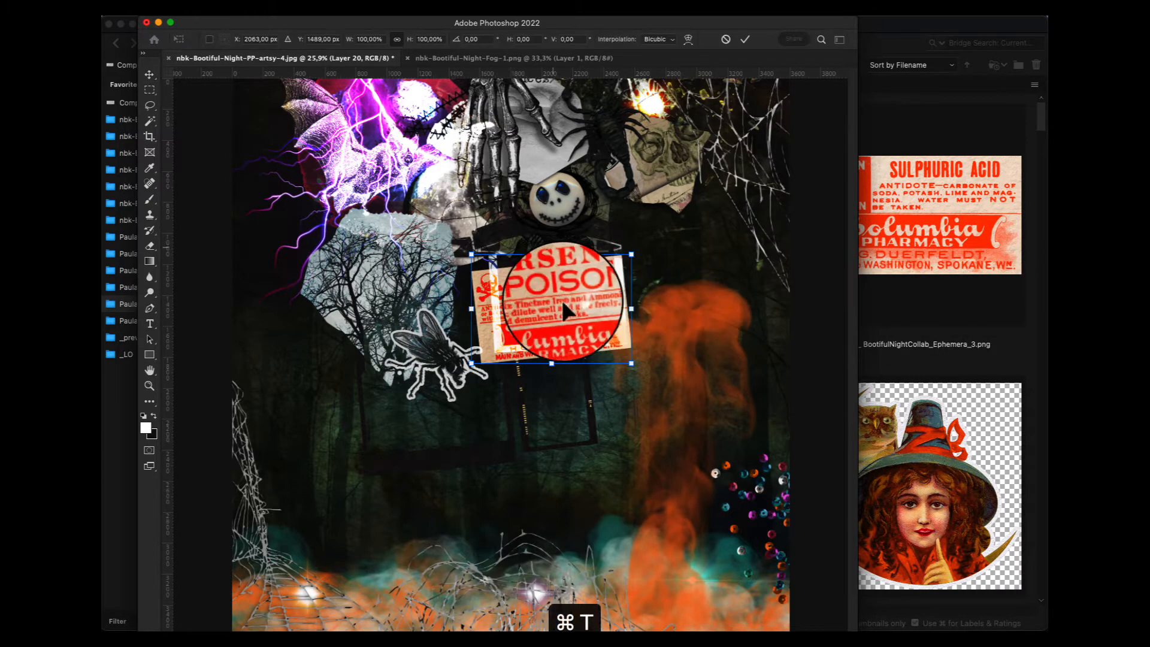
left_click_drag(563, 300, 711, 386)
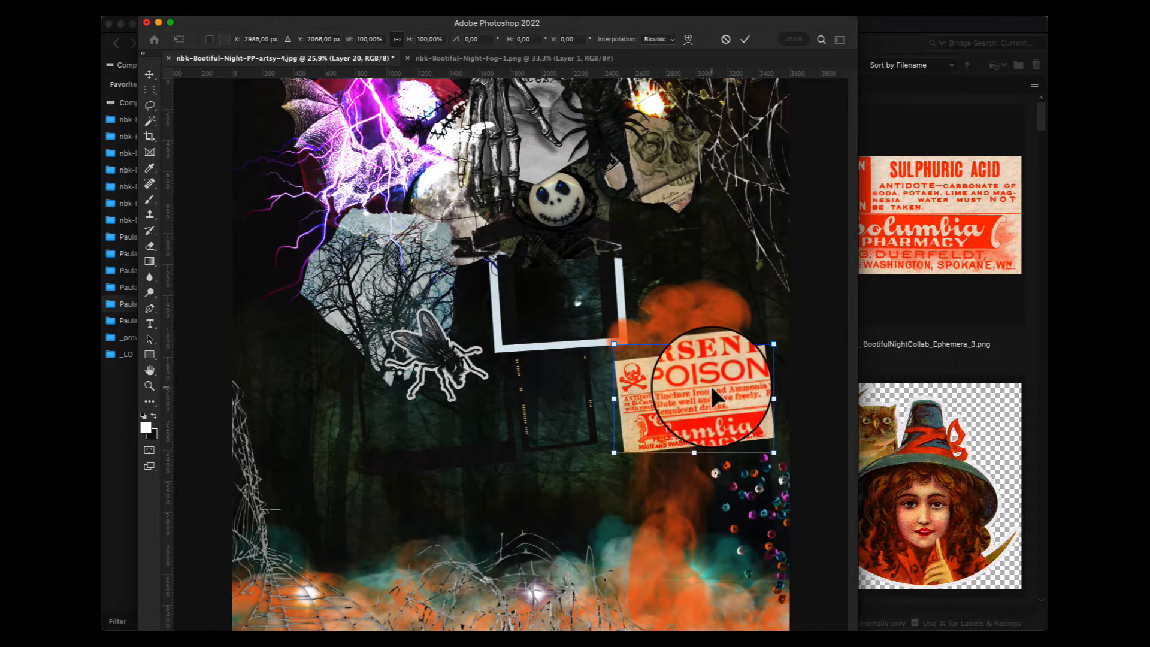
key("Return")
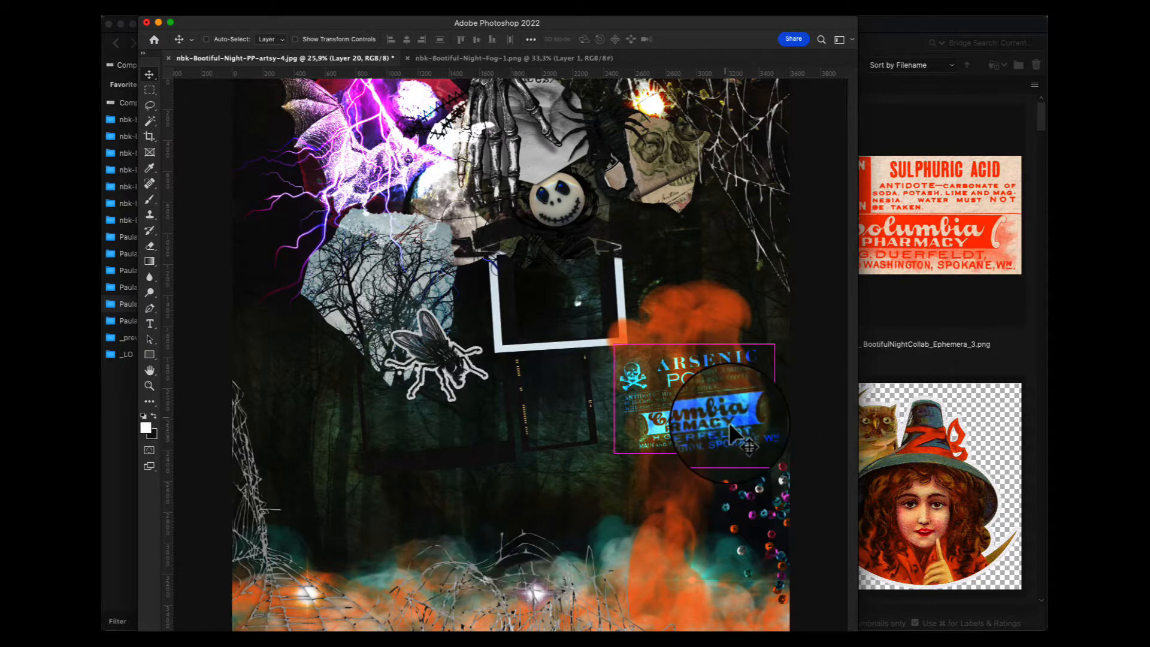
mouse_move(728, 422)
left_mouse_down()
mouse_move(734, 376)
mouse_move(714, 373)
mouse_move(708, 459)
mouse_move(728, 439)
mouse_move(716, 433)
left_mouse_up()
Copy BootifulNightCollab_Ephemera_8.png from Bridge into the forest paper and place the costumed child above the fly, beside the torn tree snippet
left_click(967, 346)
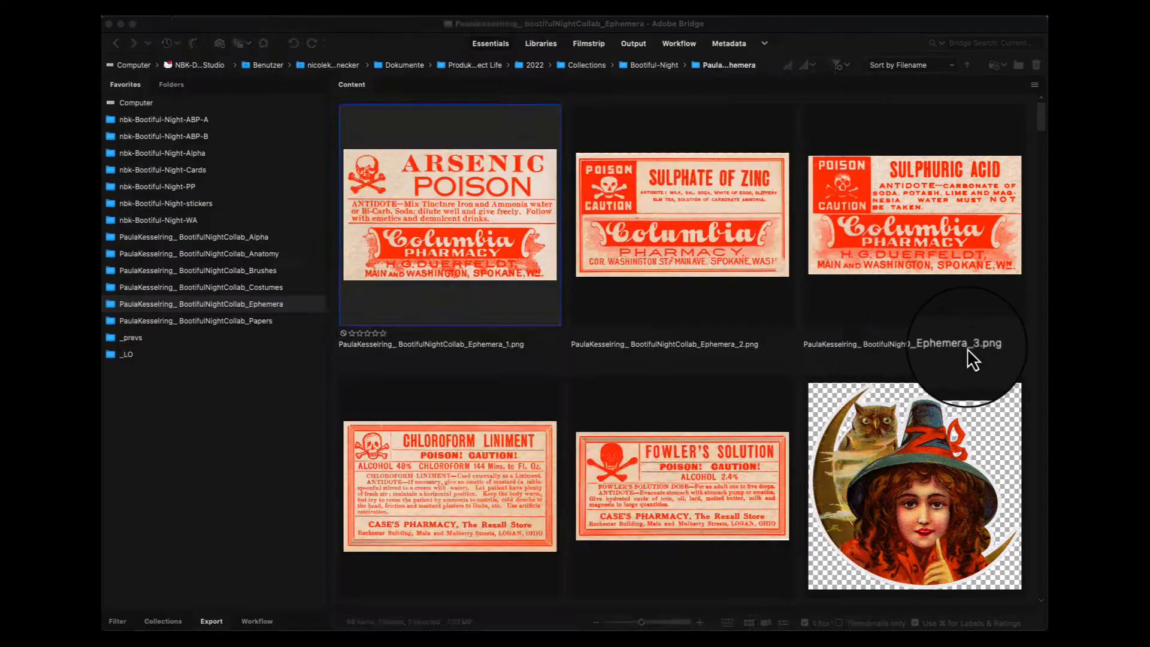
scroll(1041, 120, "down", 5)
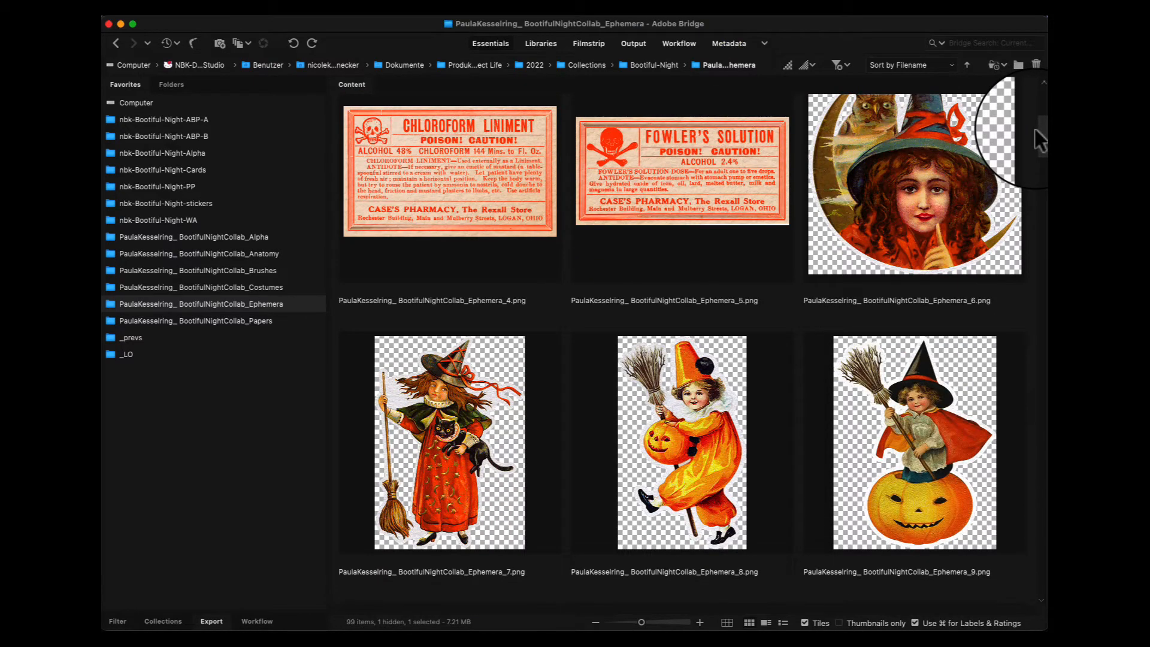
left_click_drag(1041, 141, 1043, 151)
double_click(700, 240)
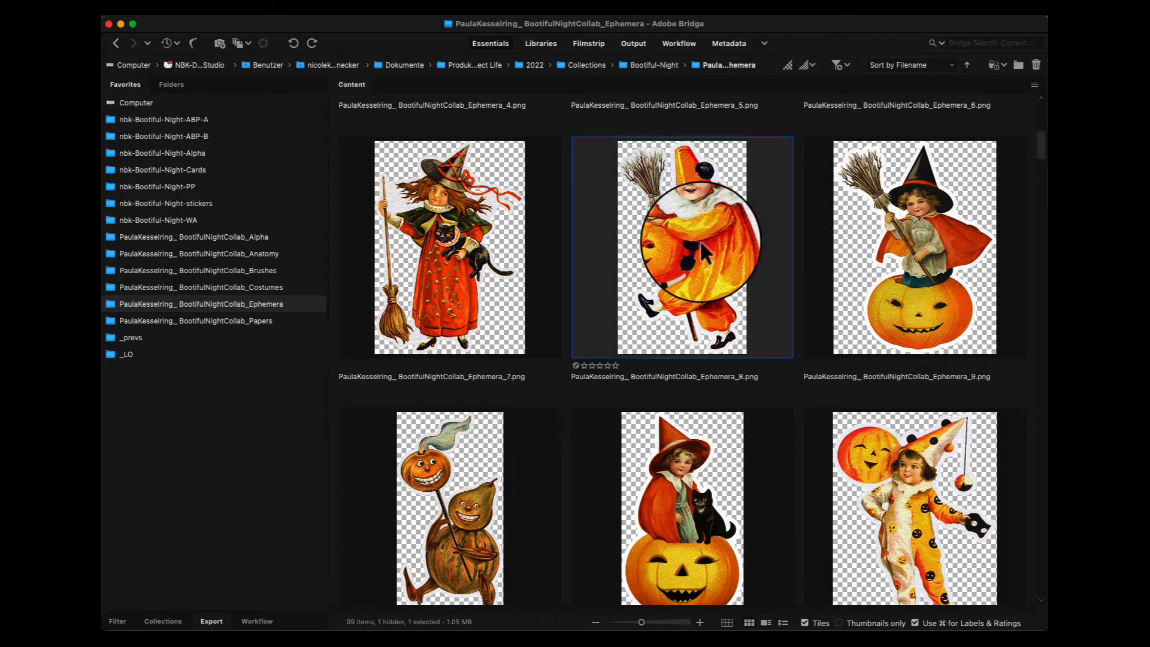
key("super+a")
key("super+c")
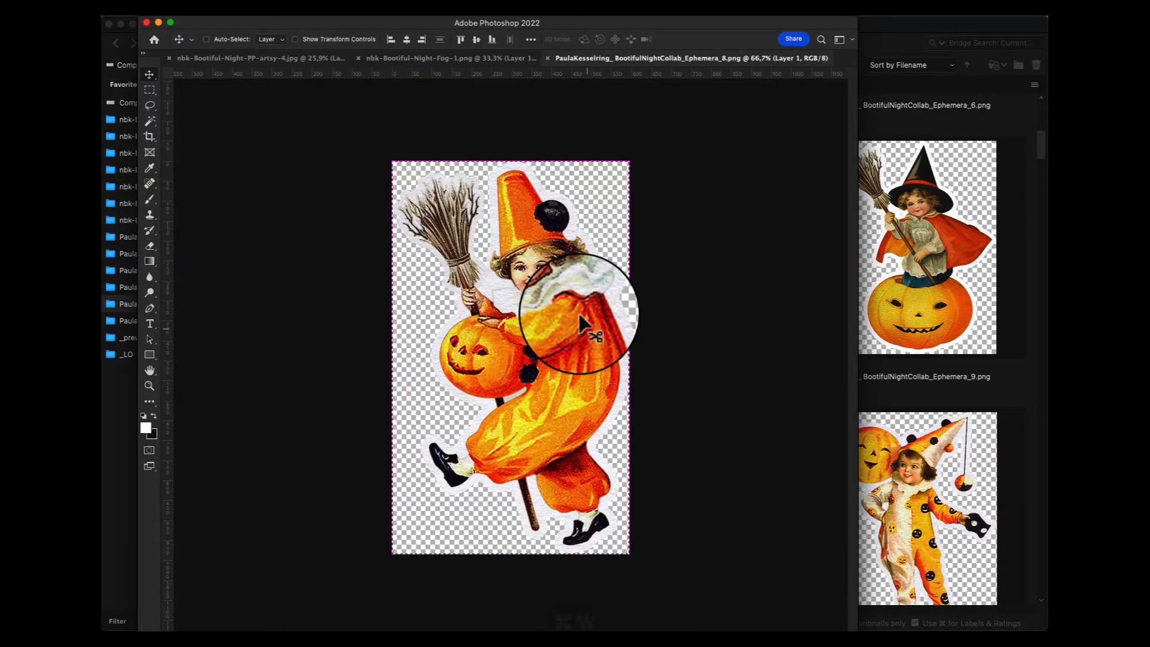
key("super+w")
key("super+v")
left_click_drag(579, 313, 485, 263)
Copy the black cat head BootifulNightCollab_Ephemera_15.png from Bridge into the forest paper and place it at the bottom centre above the fog
left_click(943, 329)
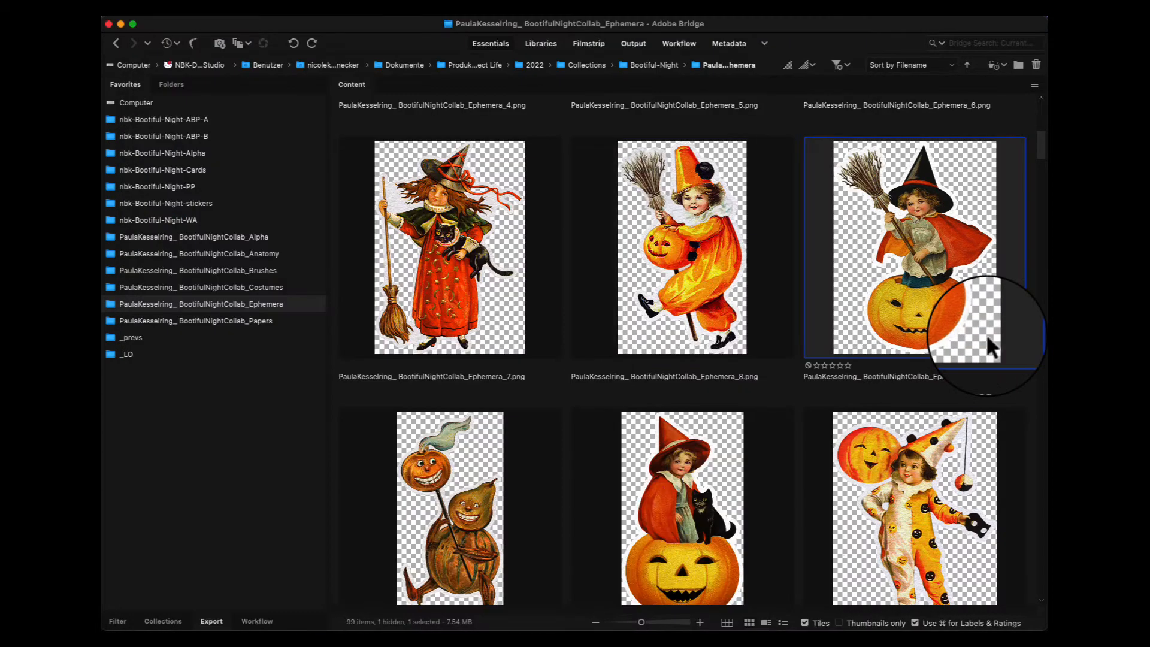
left_click_drag(1041, 167, 1032, 195)
double_click(955, 282)
key("super+a")
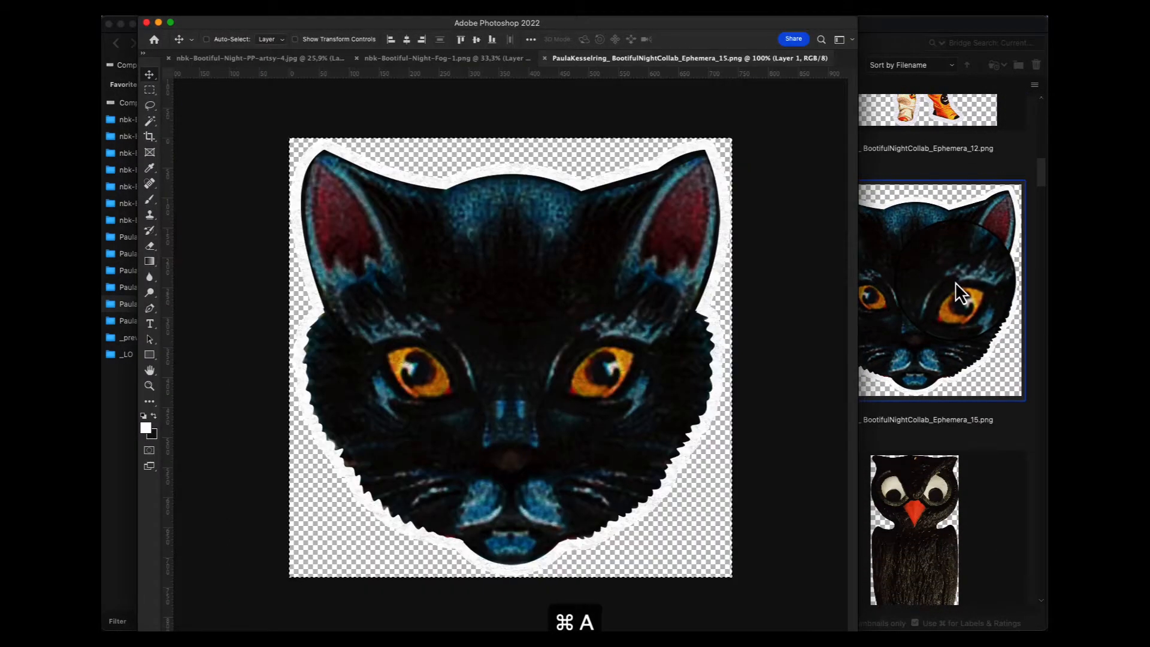
key("super+w")
key("super+v")
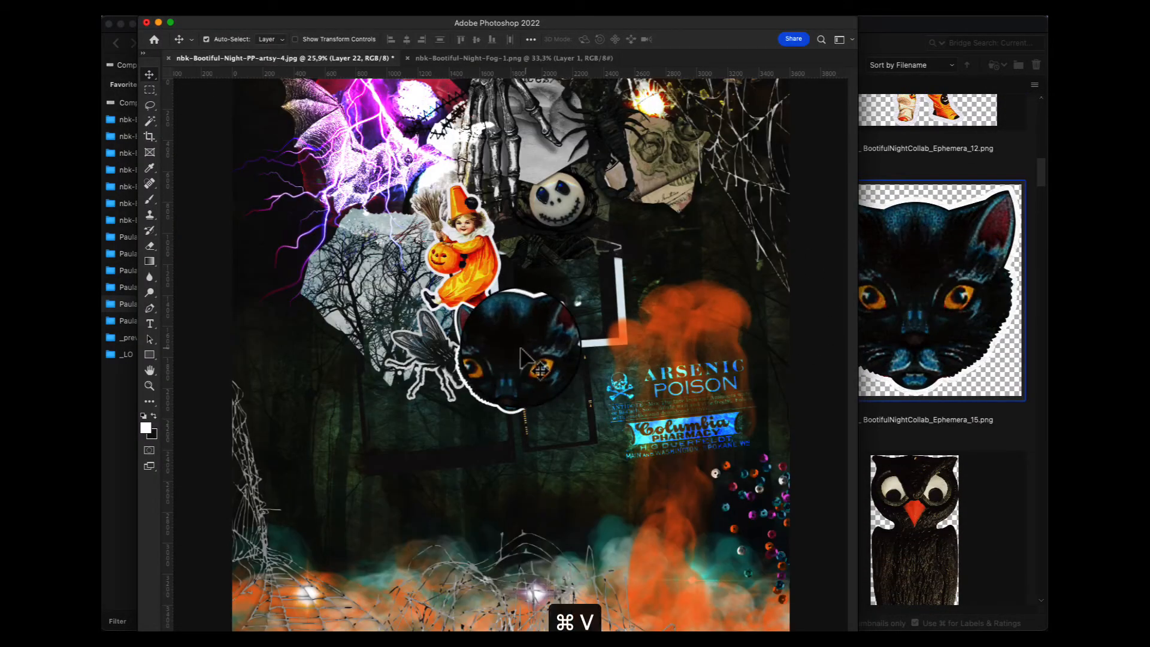
left_click_drag(523, 366, 541, 528)
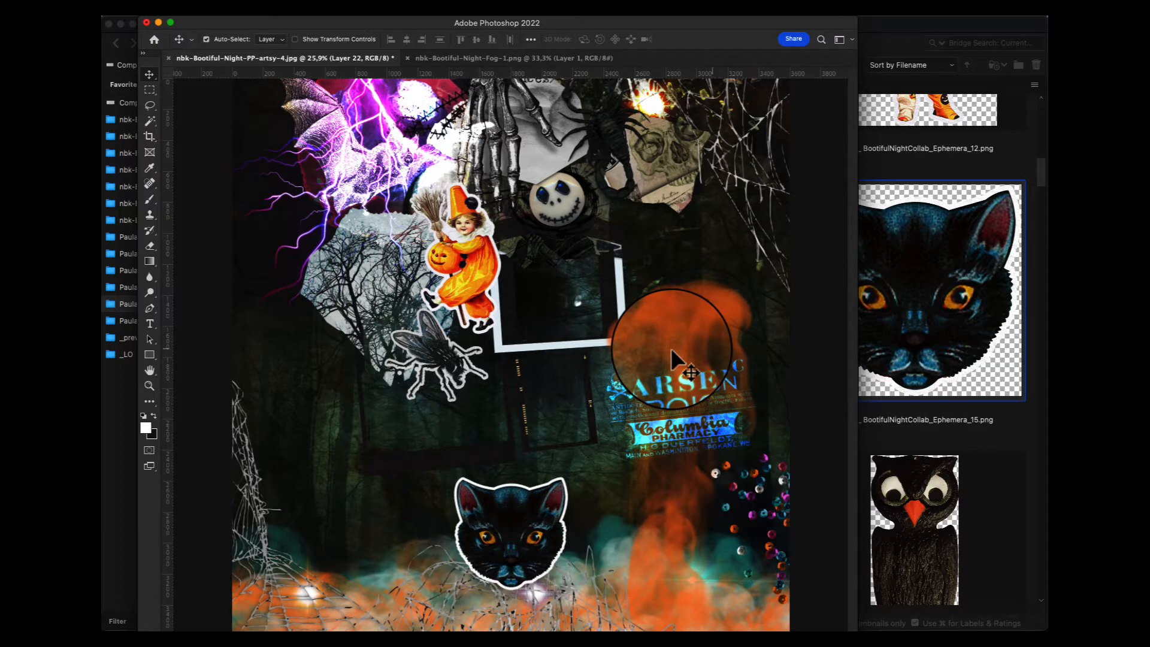
Switch to Bridge and look through the collab ephemera previews, from the owl down to the witch and pumpkin tags
left_click(991, 491)
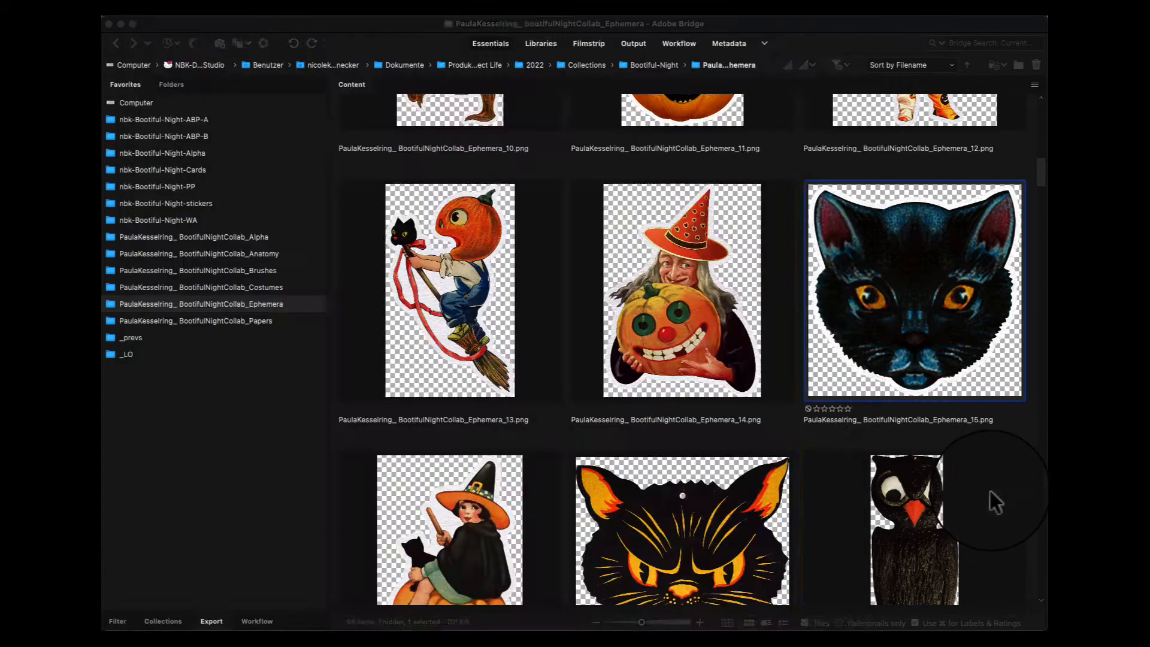
left_click(991, 490)
scroll(1031, 193, "down", 3)
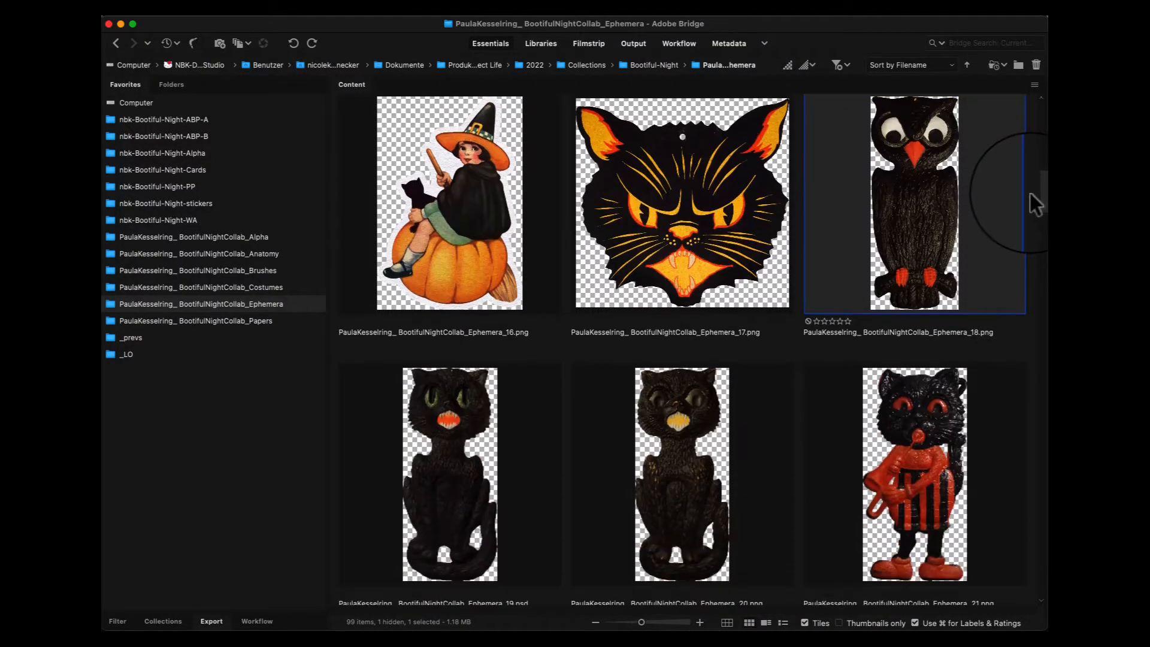
scroll(1031, 193, "down", 2)
scroll(1030, 199, "down", 3)
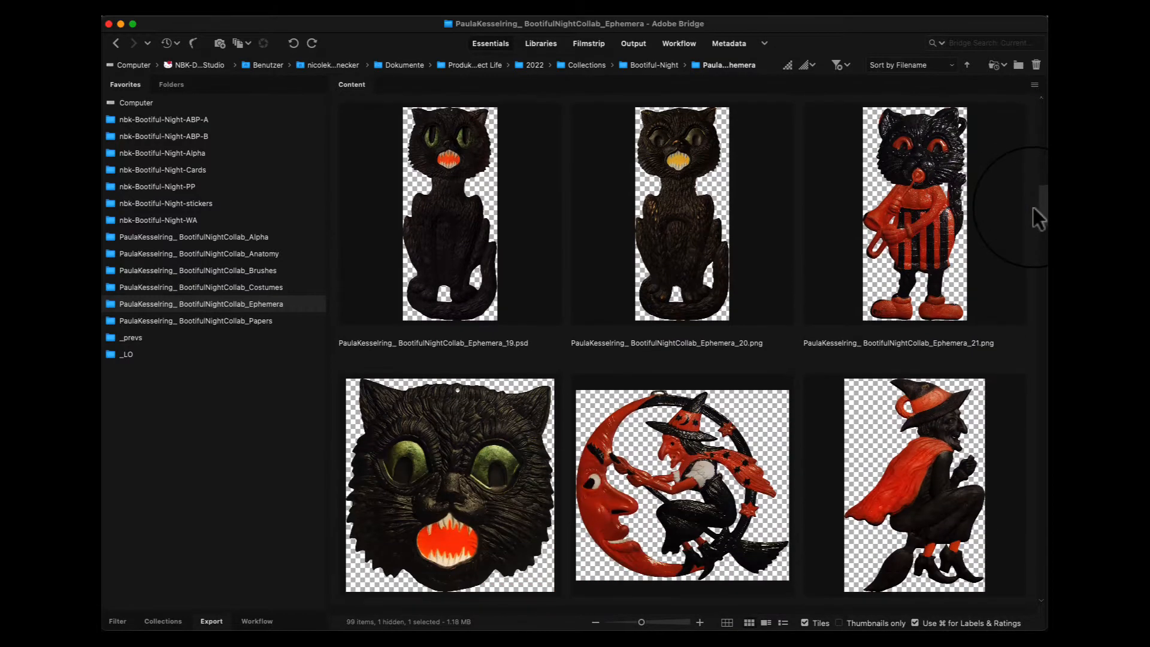
scroll(1034, 207, "down", 5)
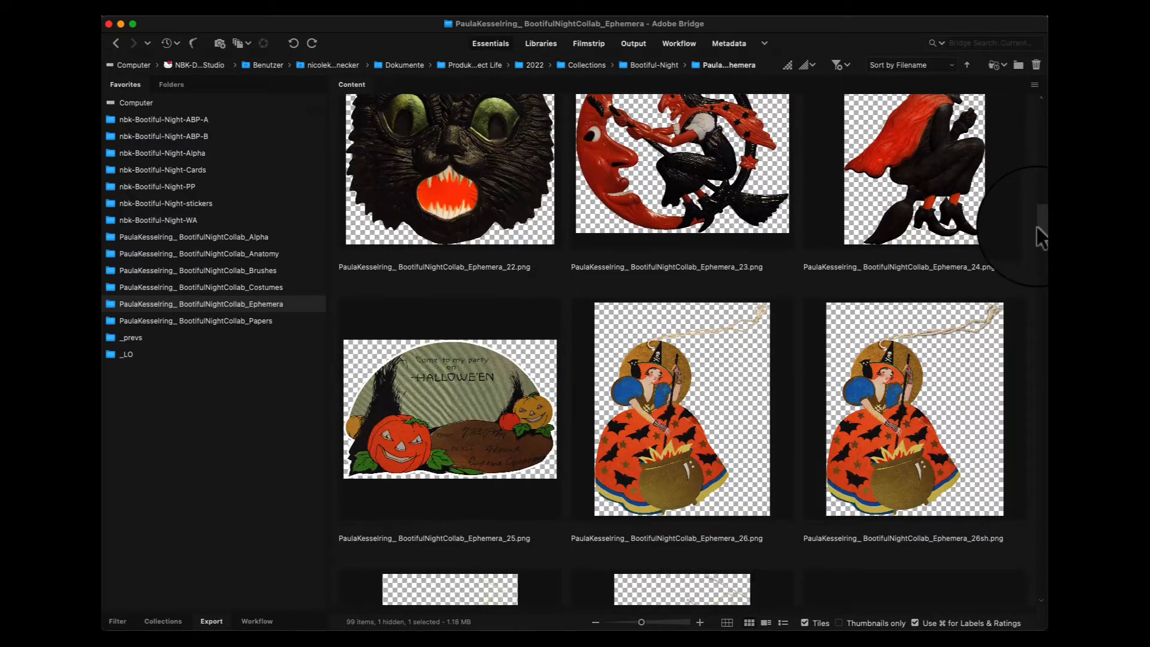
scroll(1041, 242, "down", 2)
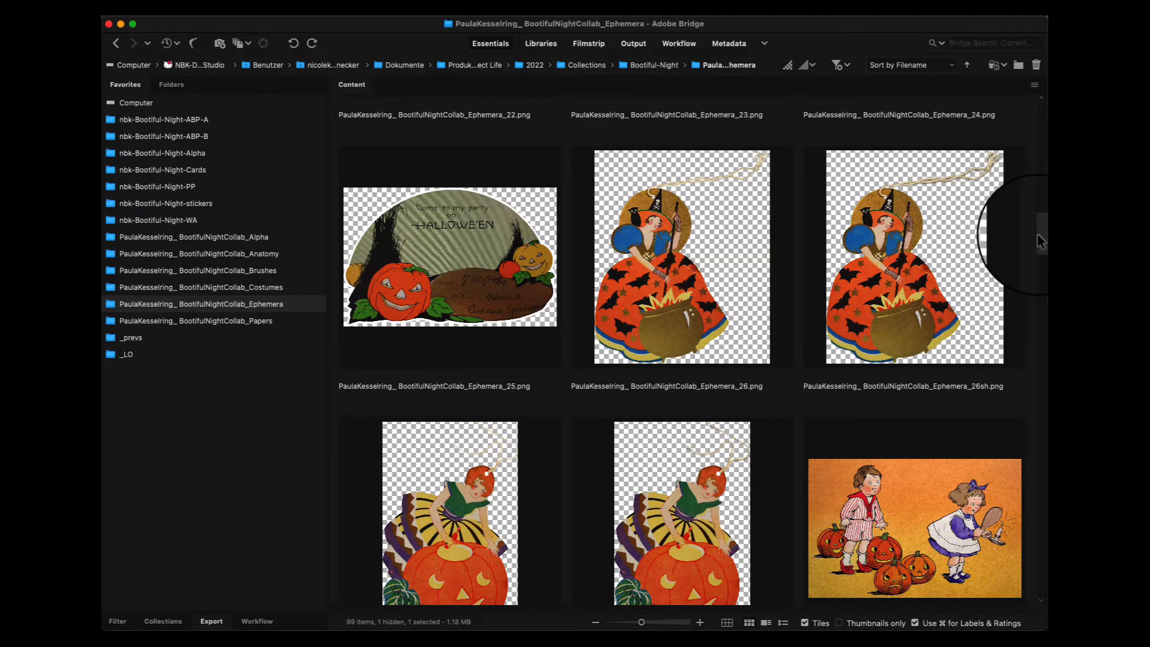
scroll(1037, 237, "down", 1)
Preview the witch-and-cauldron tags BootifulNightCollab_Ephemera_26.png and BootifulNightCollab_Ephemera_26sh.png full screen to compare the two versions
left_click(703, 251)
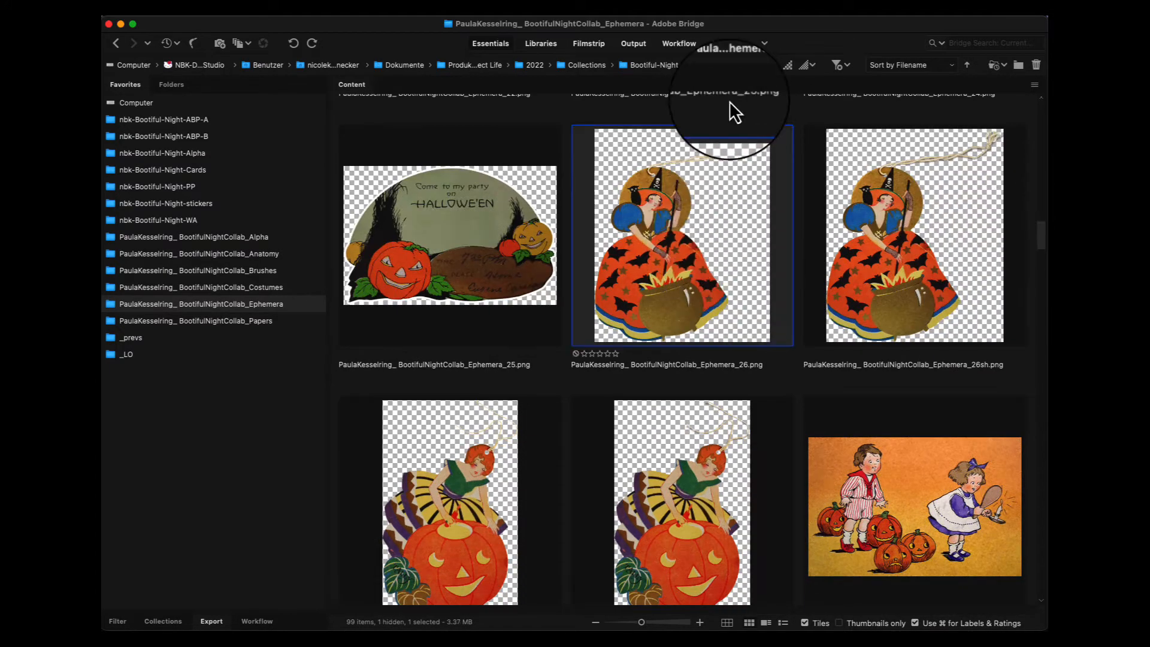
key("space")
key("Right")
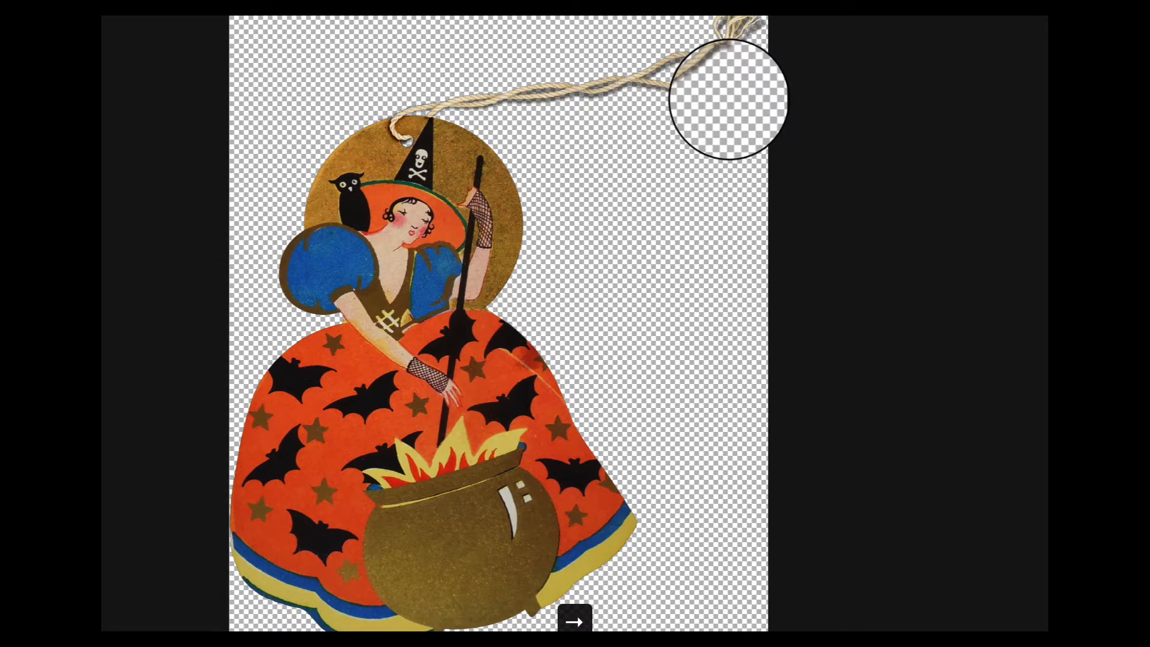
key("Right")
key("Right")
key("space")
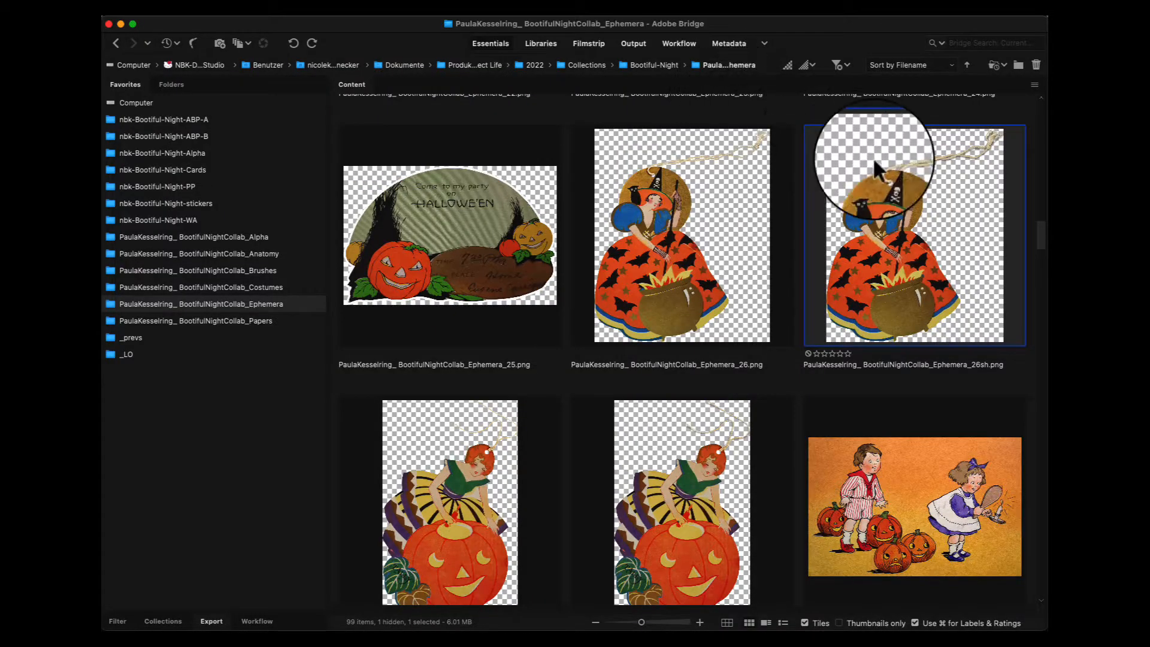
Copy the moon-and-bats card BootifulNightCollab_Ephemera_31.png from Bridge into the forest paper in Photoshop
scroll(1043, 240, "down", 3)
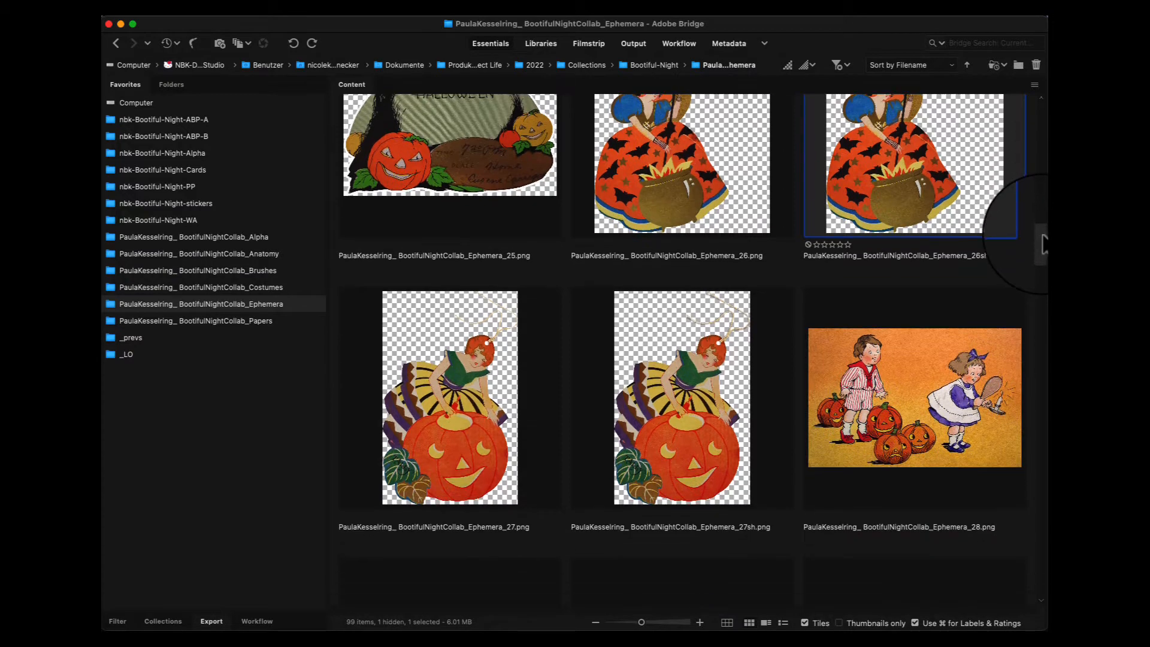
scroll(1043, 240, "down", 4)
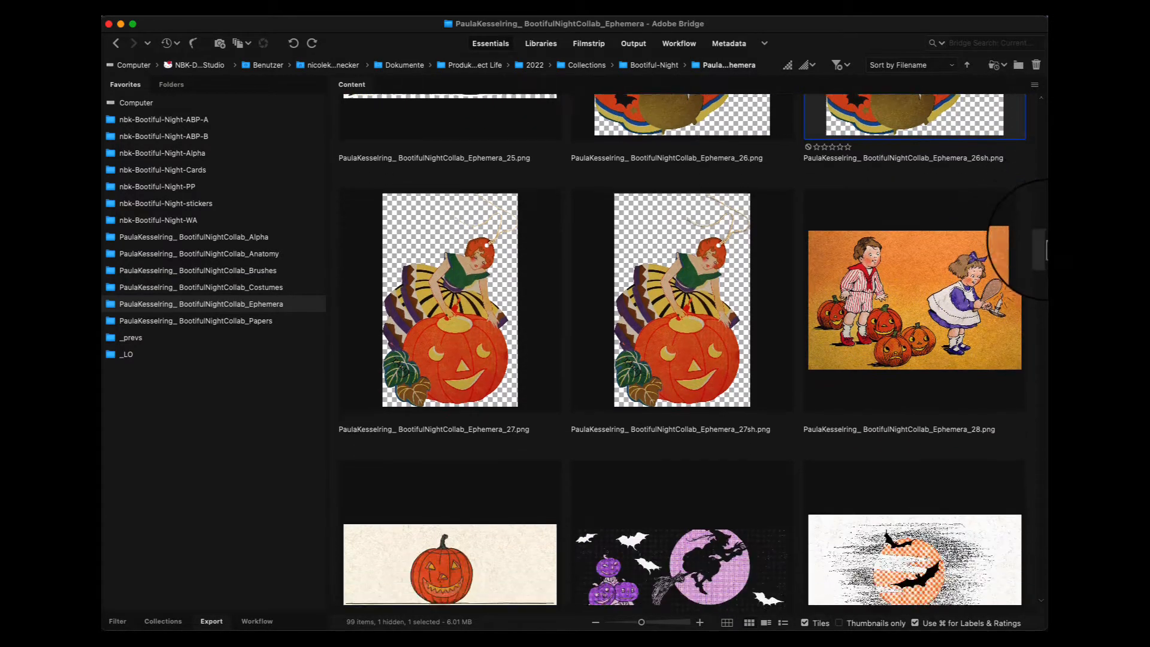
scroll(1043, 243, "down", 5)
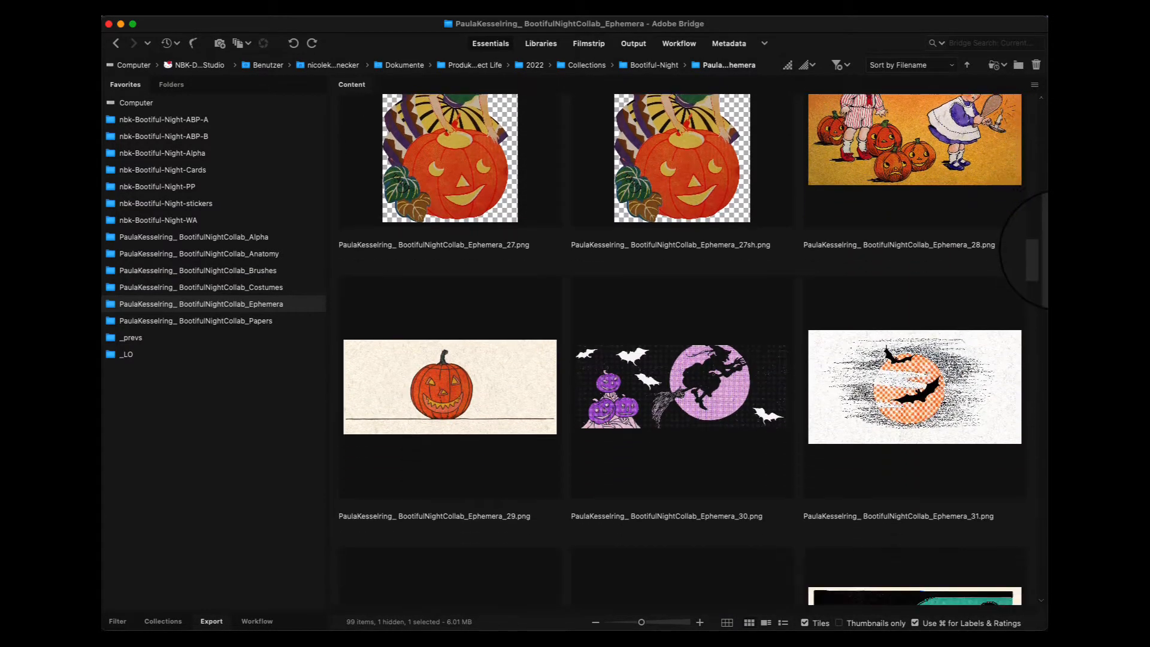
double_click(952, 298)
key("super+a")
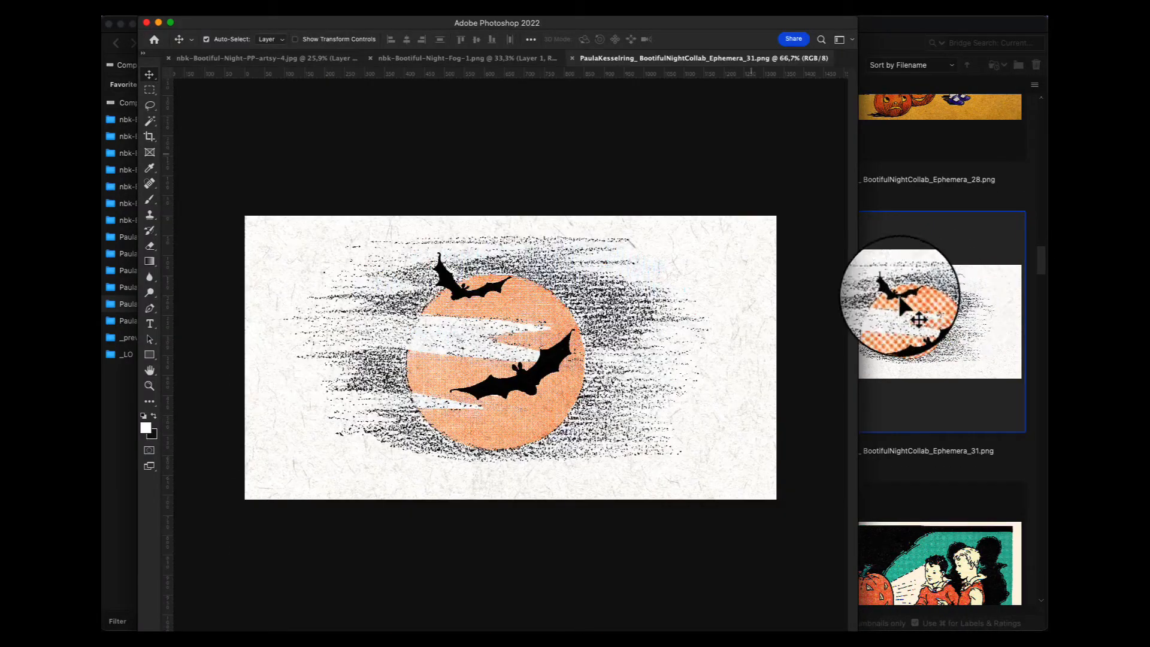
key("super+c")
key("super+w")
key("super+v")
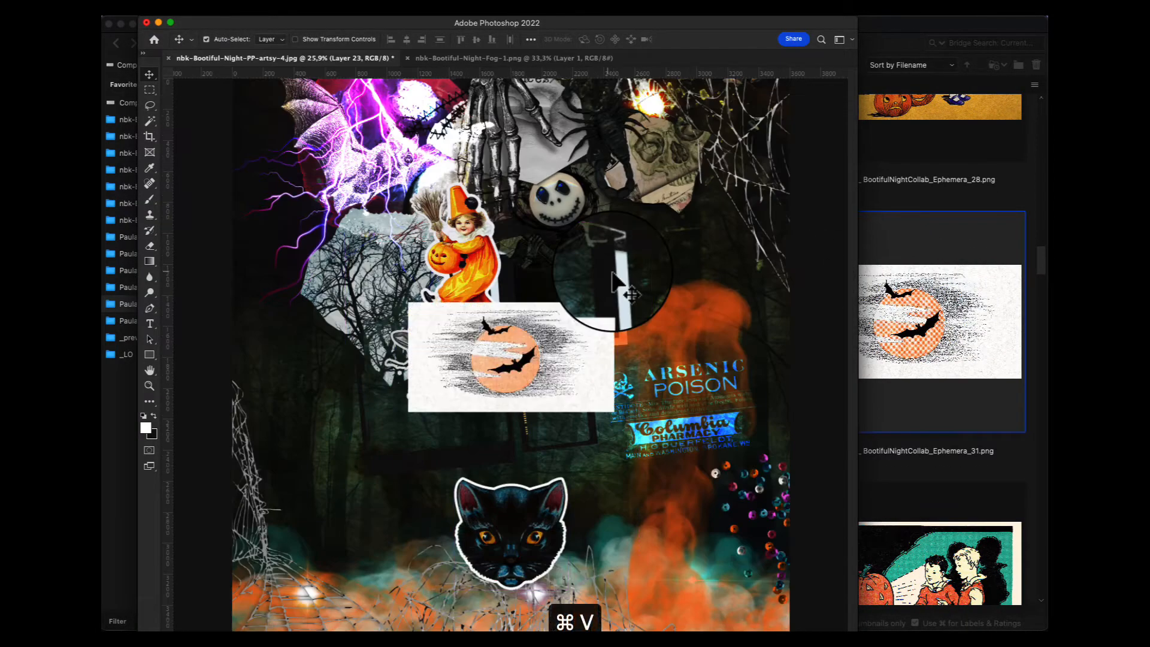
Enlarge the moon-and-bats card to 114.33% around its centre
key("super+t")
mouse_move(612, 306)
left_mouse_down()
mouse_move(654, 288)
mouse_move(647, 303)
mouse_move(626, 294)
left_mouse_up()
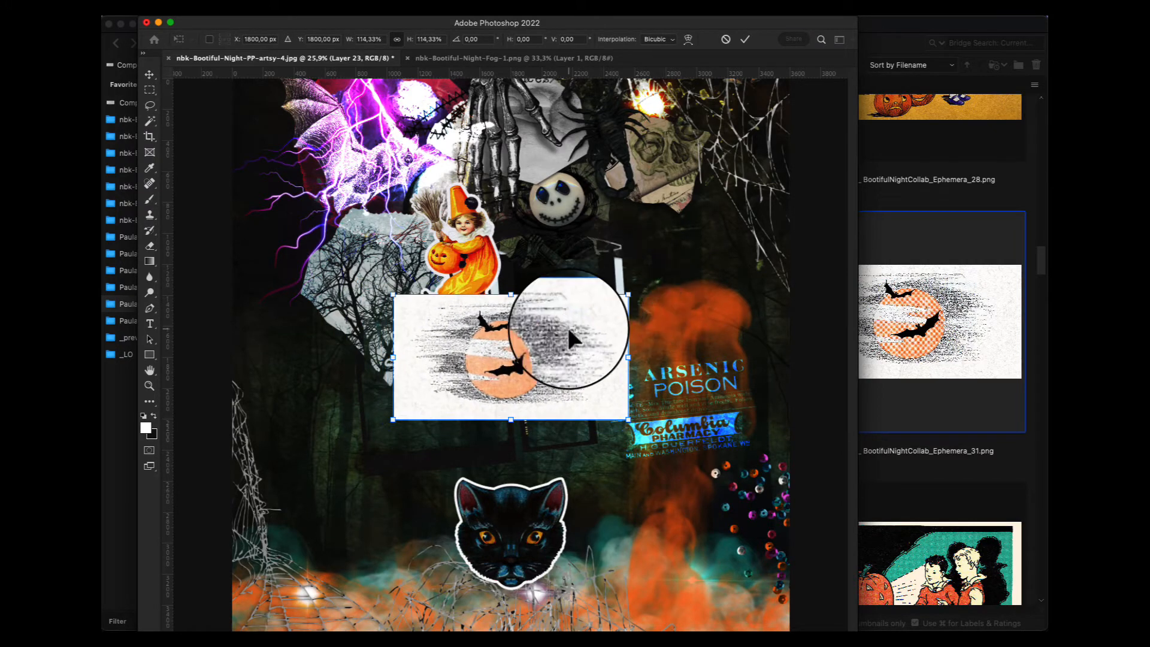
key("Return")
Try successive blend modes on the moon-and-bats card against the fly, frame and forest paper
key("BackSpace")
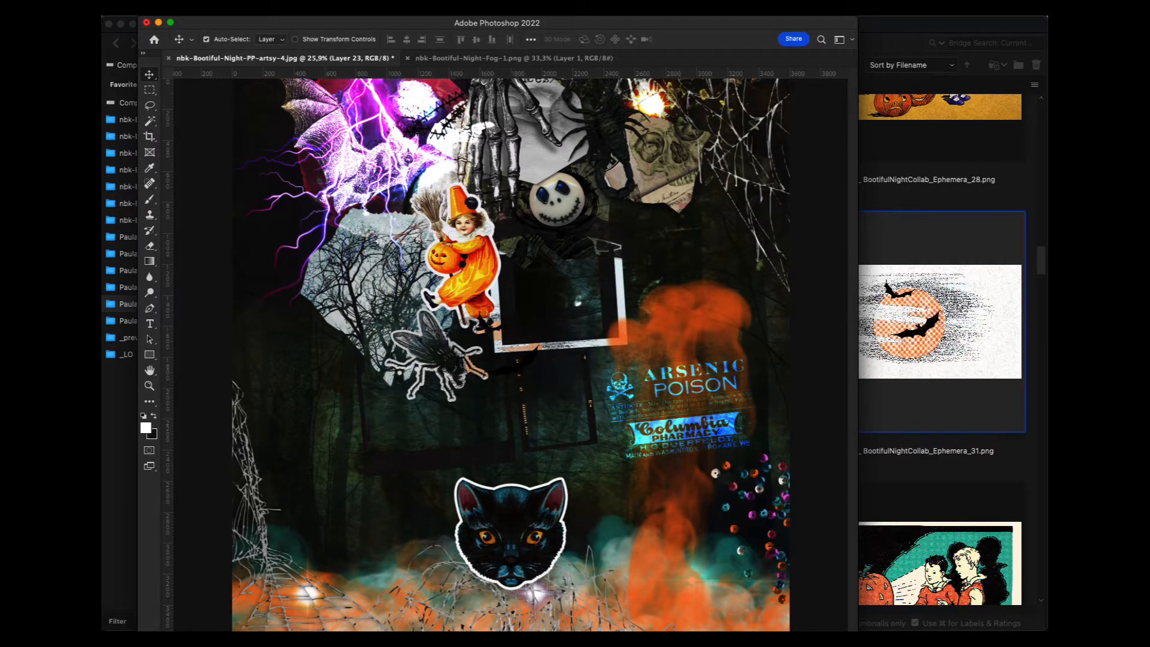
key("super+z")
key("shift+plus")
key("shift+plus")
key("shift+plus")
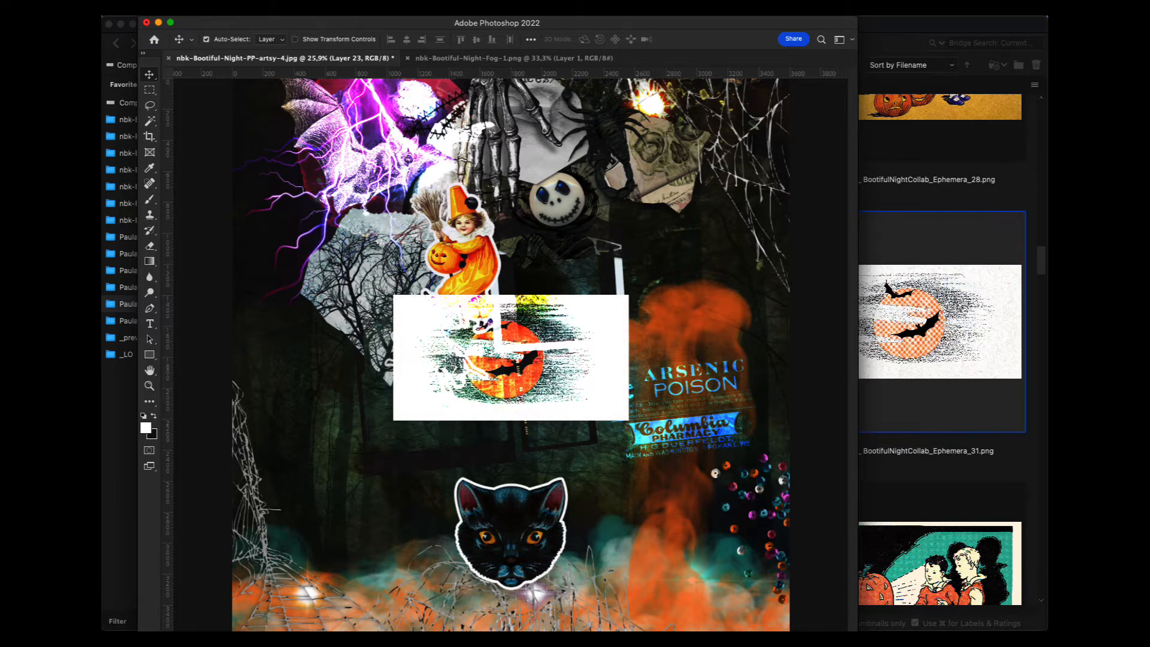
key("shift+plus")
key("shift+plus")
key("shift+plus")
key("shift+plus")
key("shift+plus")
key("shift+plus")
key("shift+plus")
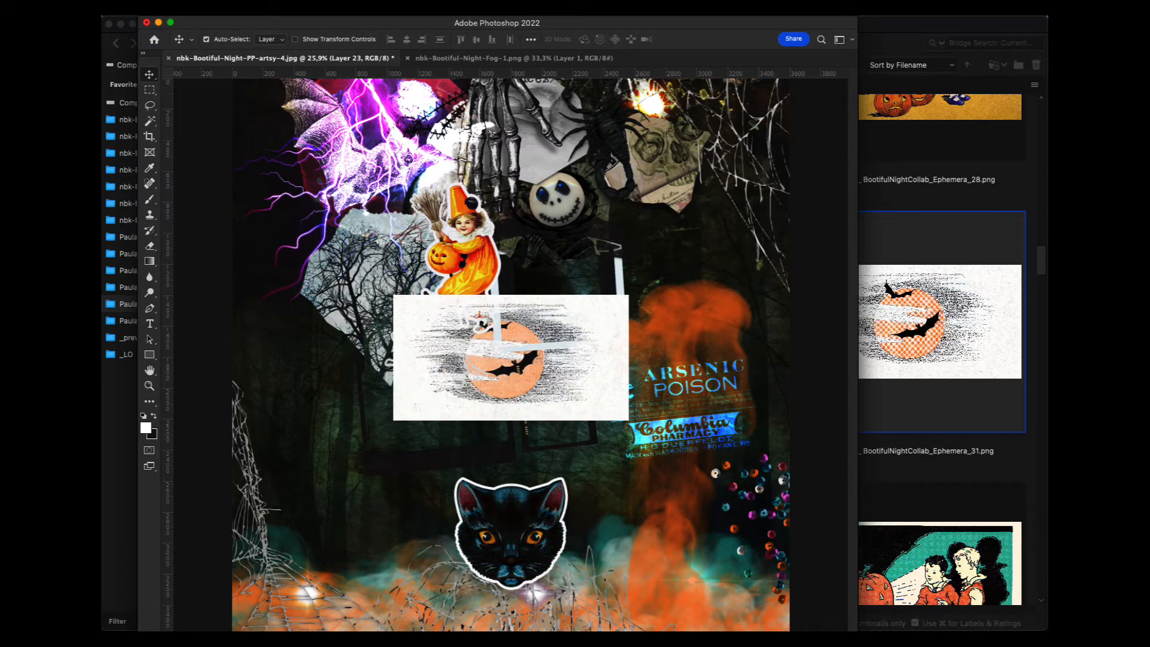
key("shift+plus")
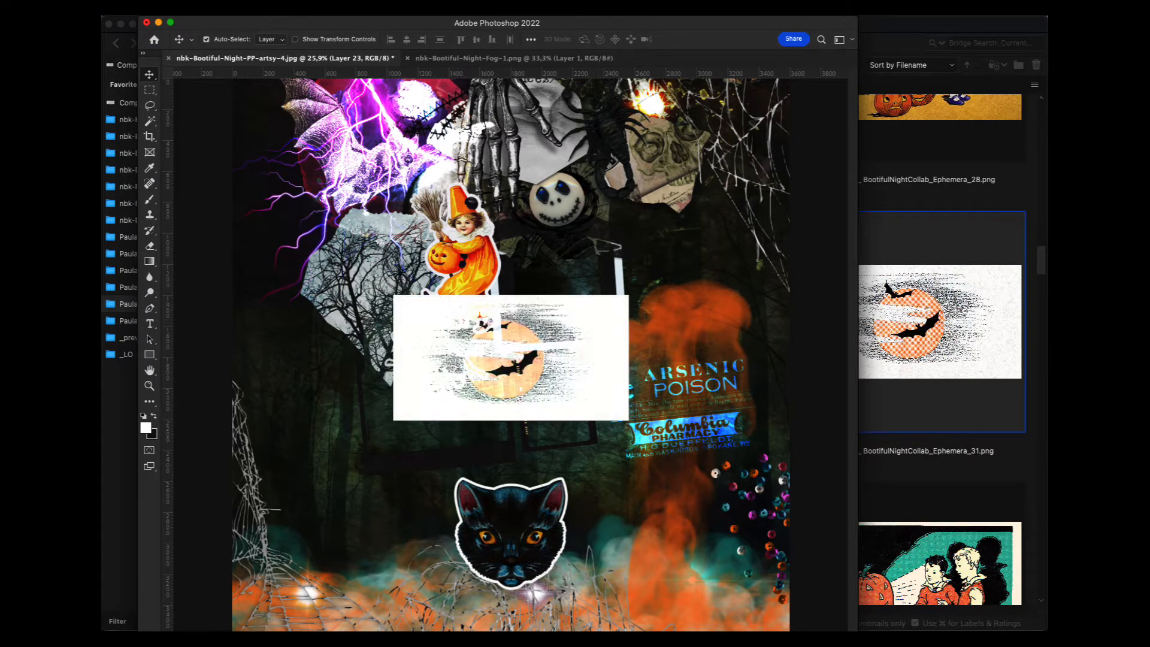
key("shift+plus")
key("shift+plus")
key("shift+plus")
key("shift+plus")
key("shift+plus")
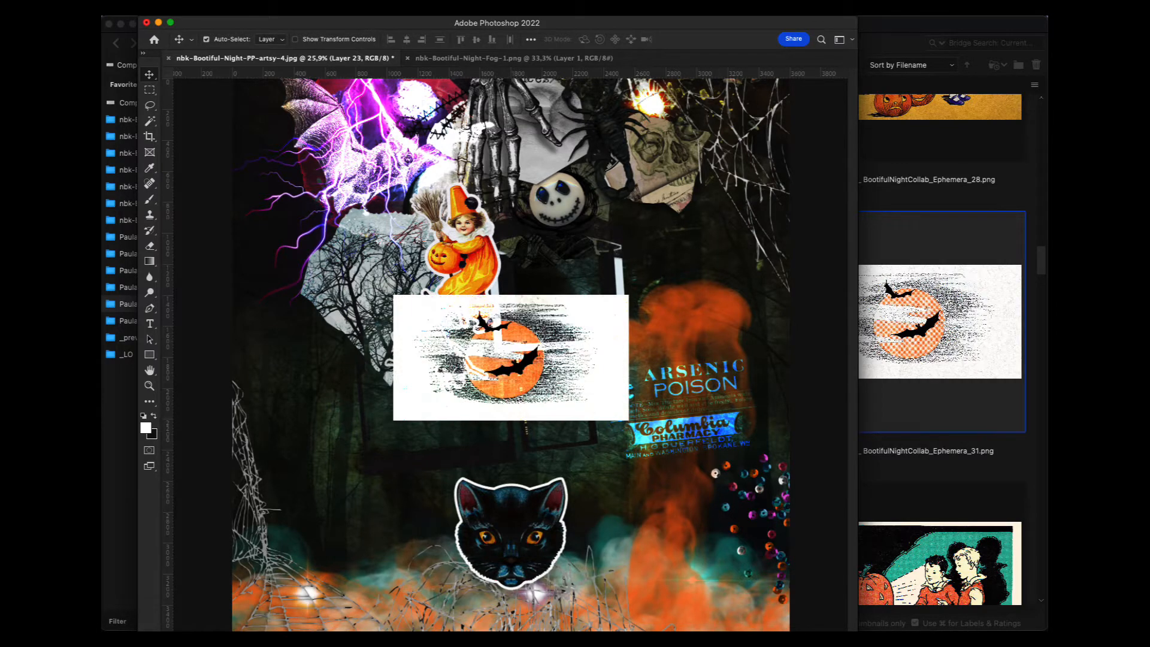
key("shift+plus")
key("shift+plus")
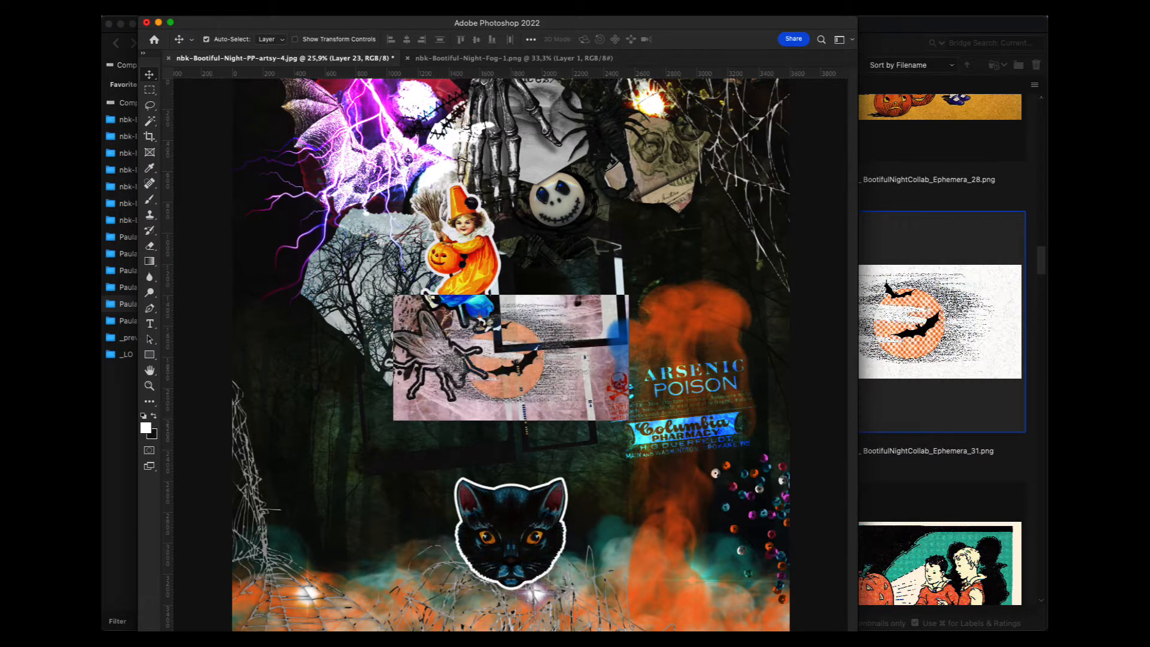
key("shift+plus")
key("shift+plus")
key("shift+plus")
key("shift+plus")
key("shift+plus")
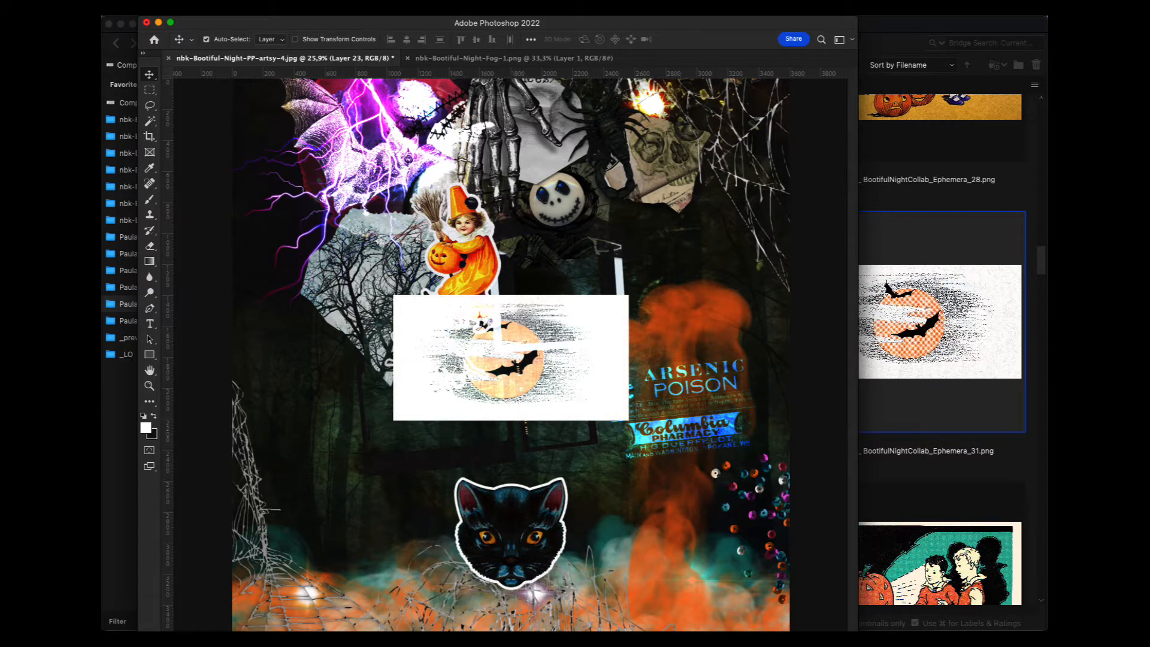
key("shift+plus")
key("shift+plus")
key("shift+plus")
key("shift+plus")
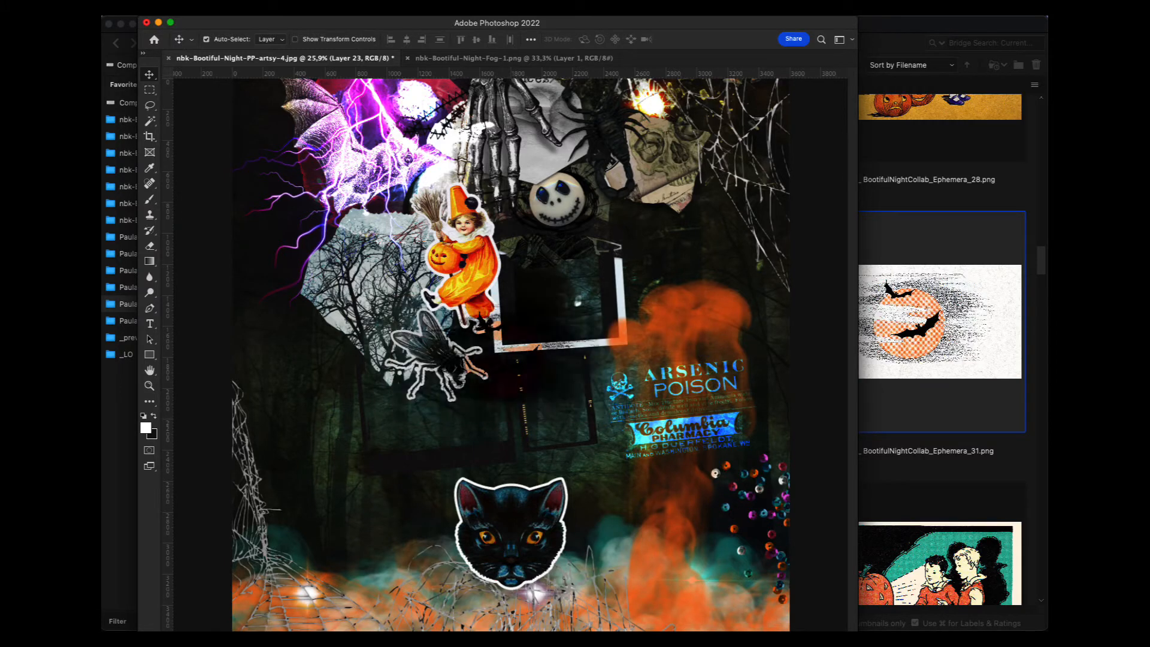
key("shift+plus")
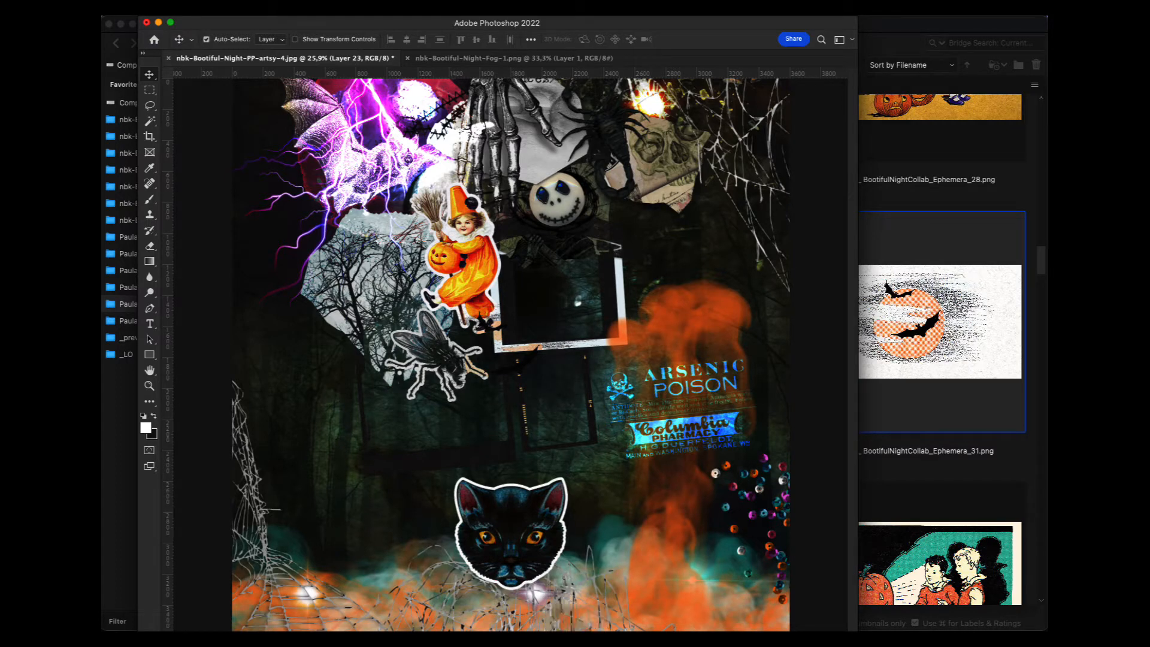
key("shift+plus")
key("shift+plus")
key("shift+plus")
key("shift+plus")
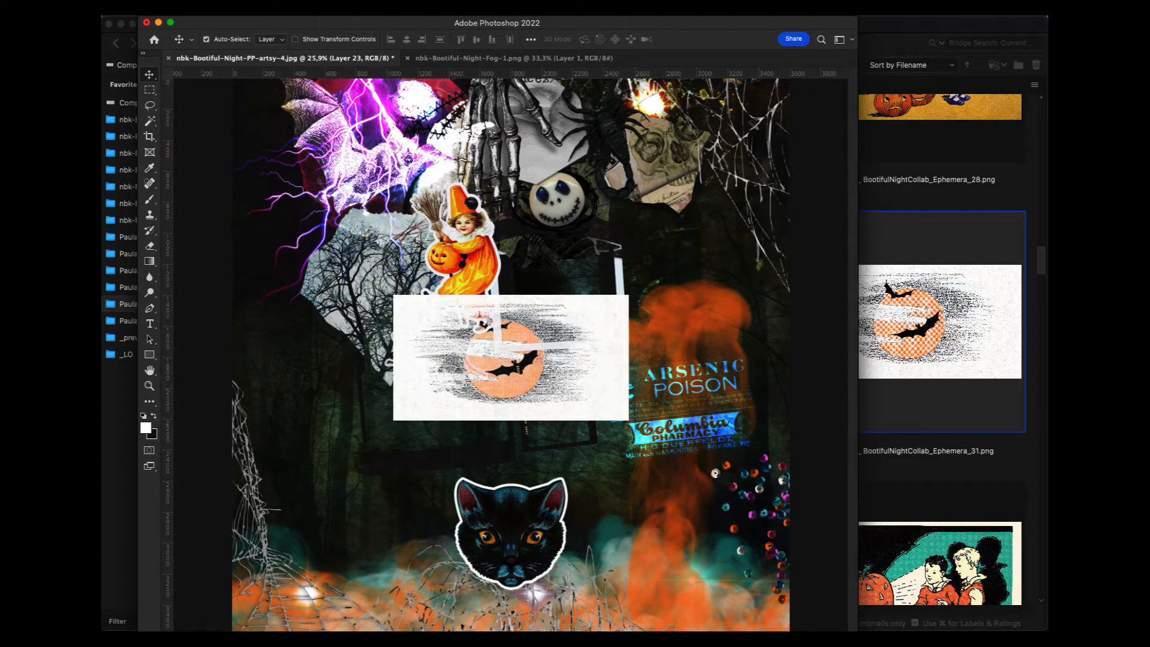
key("shift+plus")
key("shift+plus")
key("shift+plus")
key("shift+plus")
key("shift+plus")
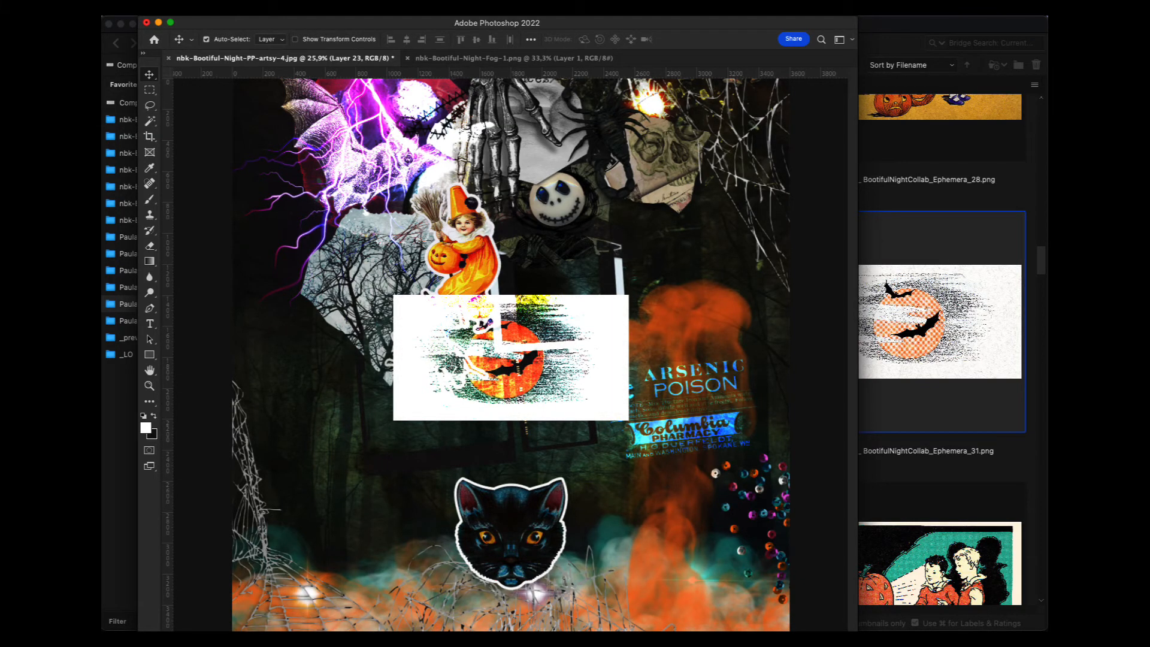
key("shift+plus")
key("shift+plus")
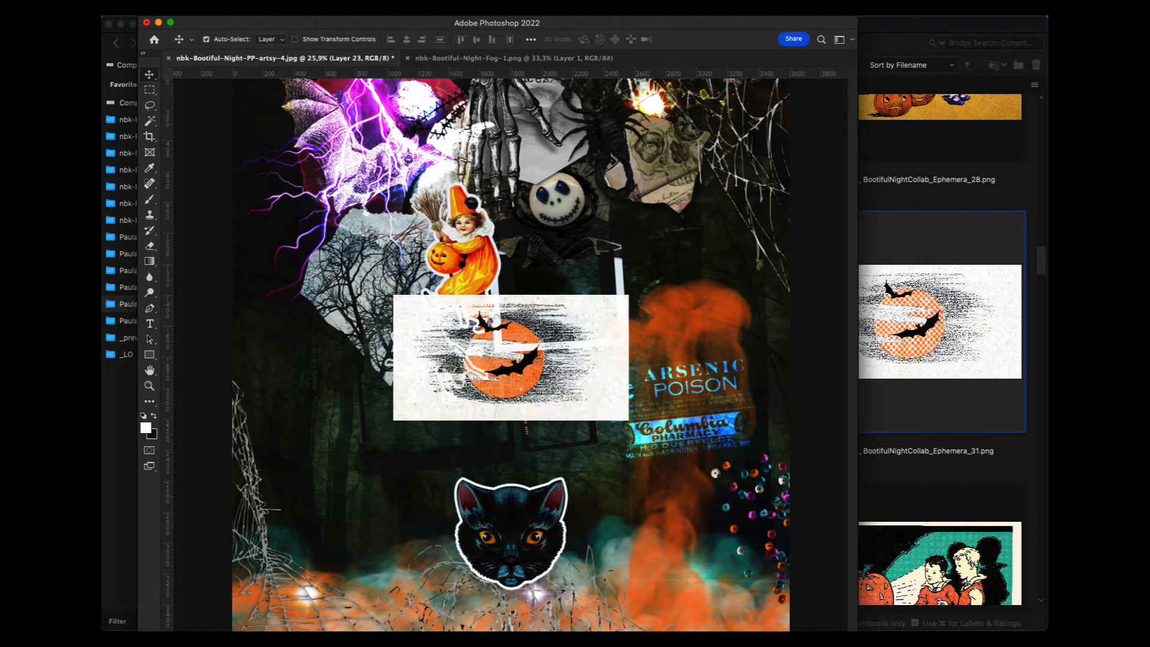
key("shift+plus")
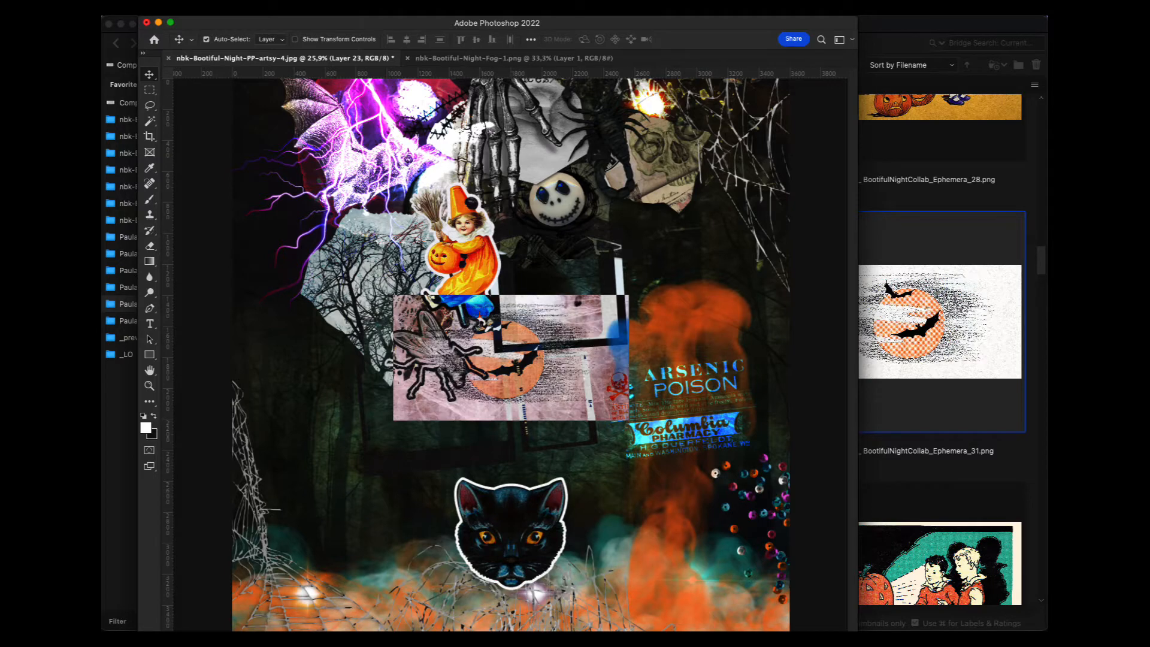
key("shift+plus")
key("shift+plus")
key("shift+plus")
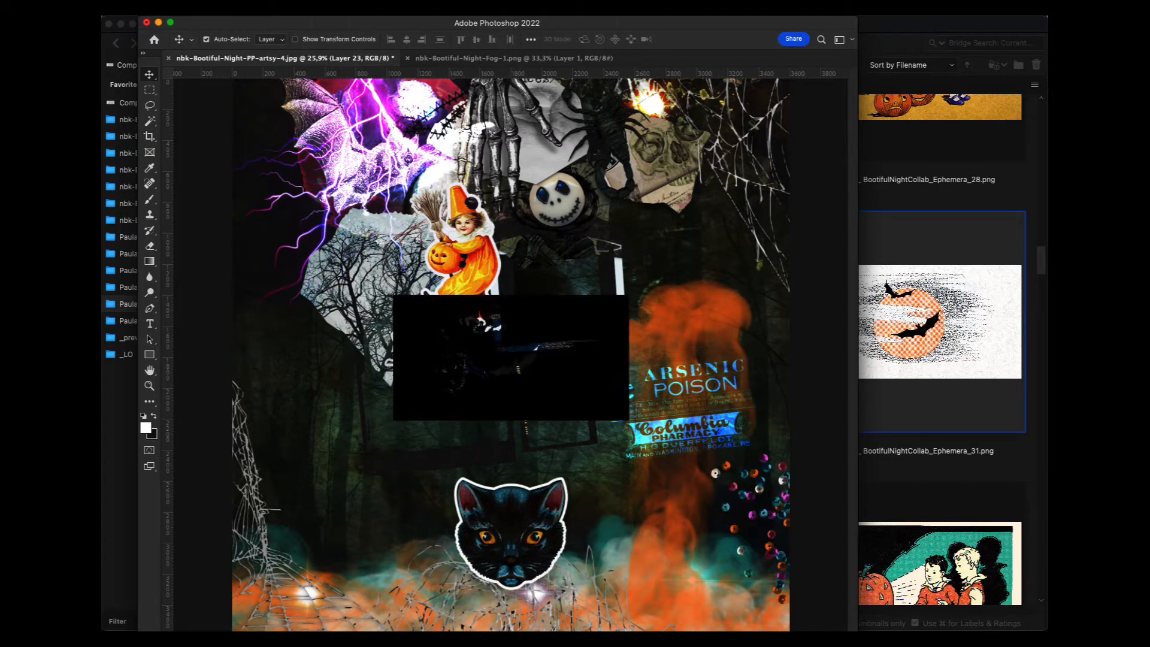
key("shift+plus")
key("shift+plus")
key("shift+plus")
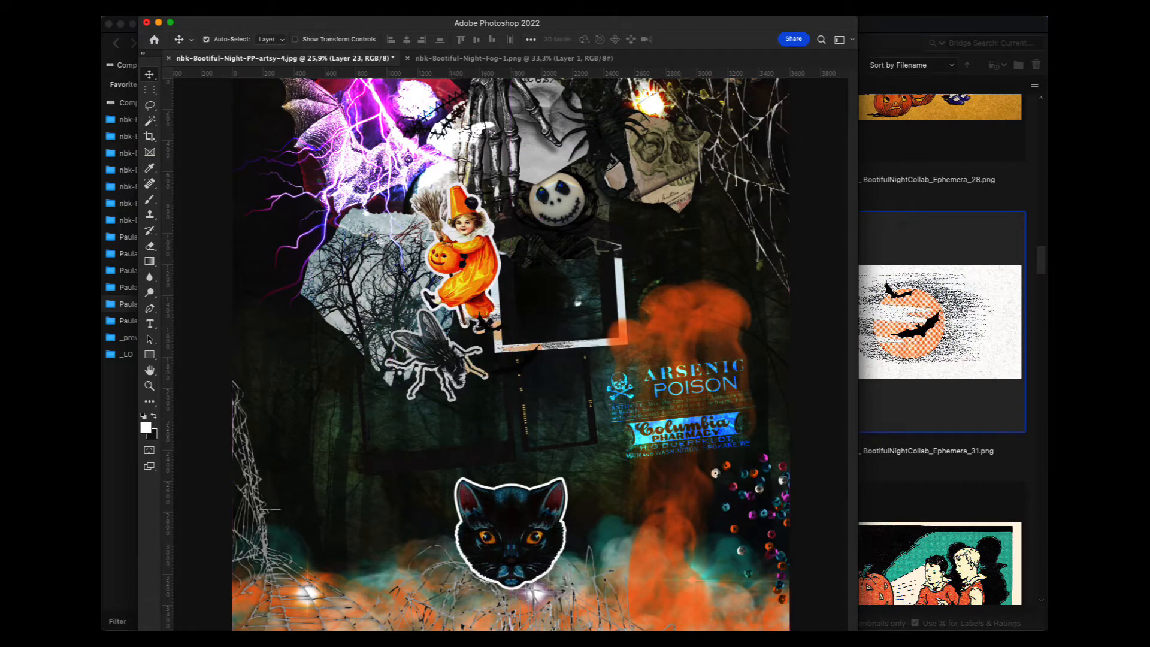
key("shift+plus")
Rotate the moon-and-bats card counter-clockwise, then place it beneath the other elements, behind the dark frame above the cat head
key("super+t")
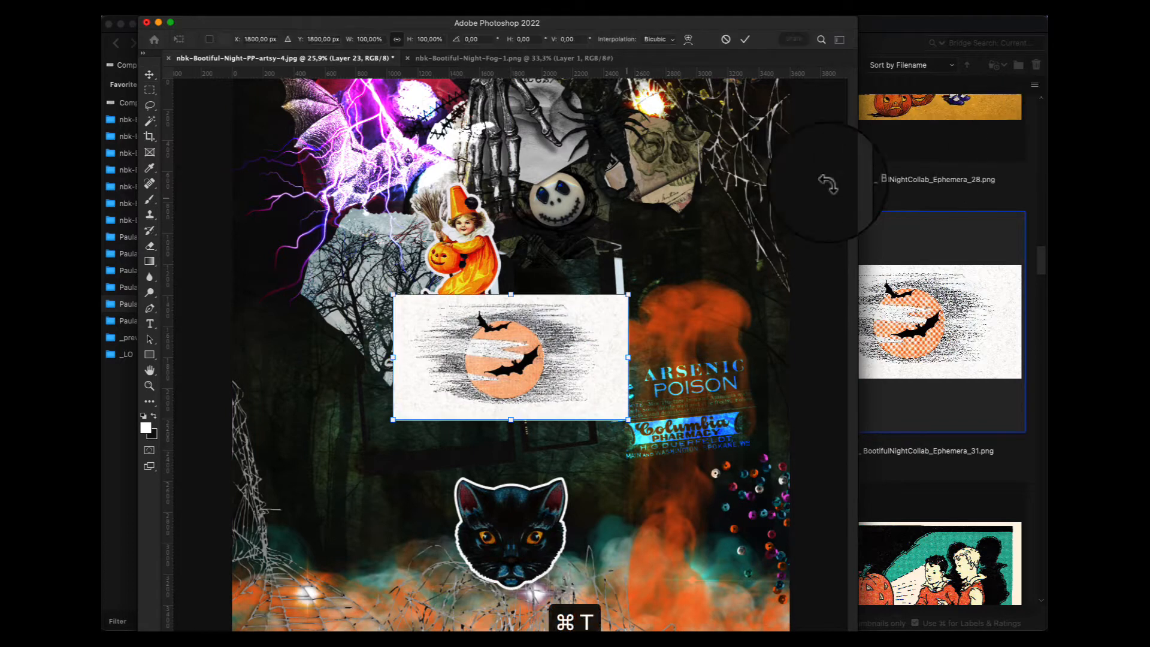
left_click_drag(656, 207, 645, 174)
left_click_drag(570, 323, 601, 263)
key("Return")
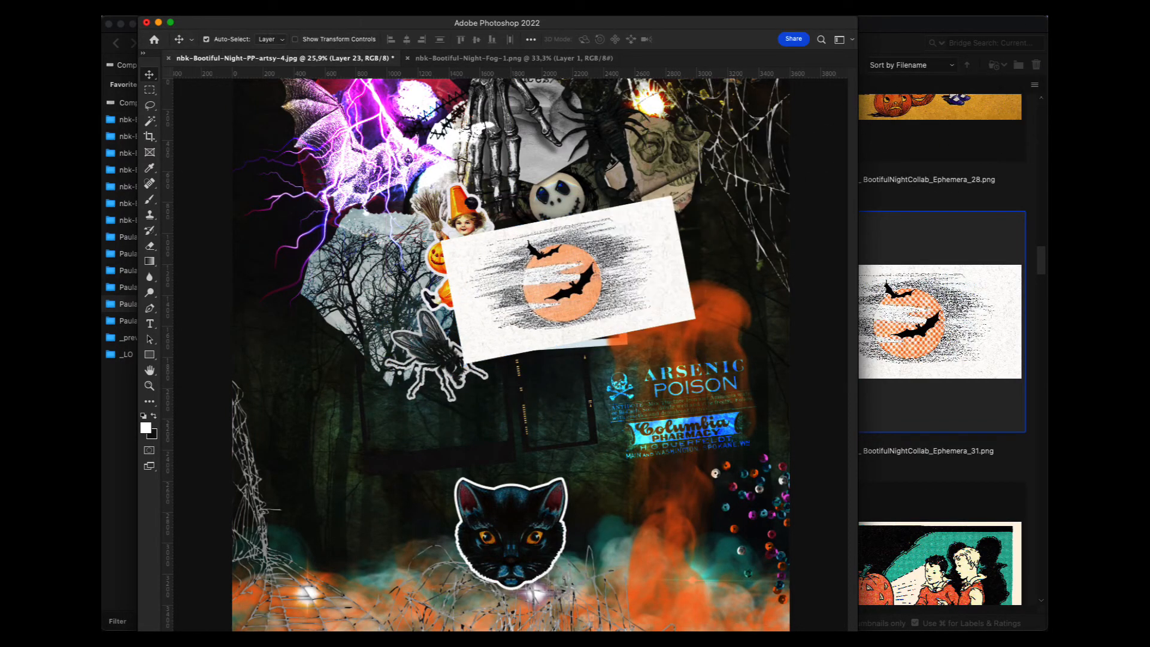
key("super+shift+bracketleft")
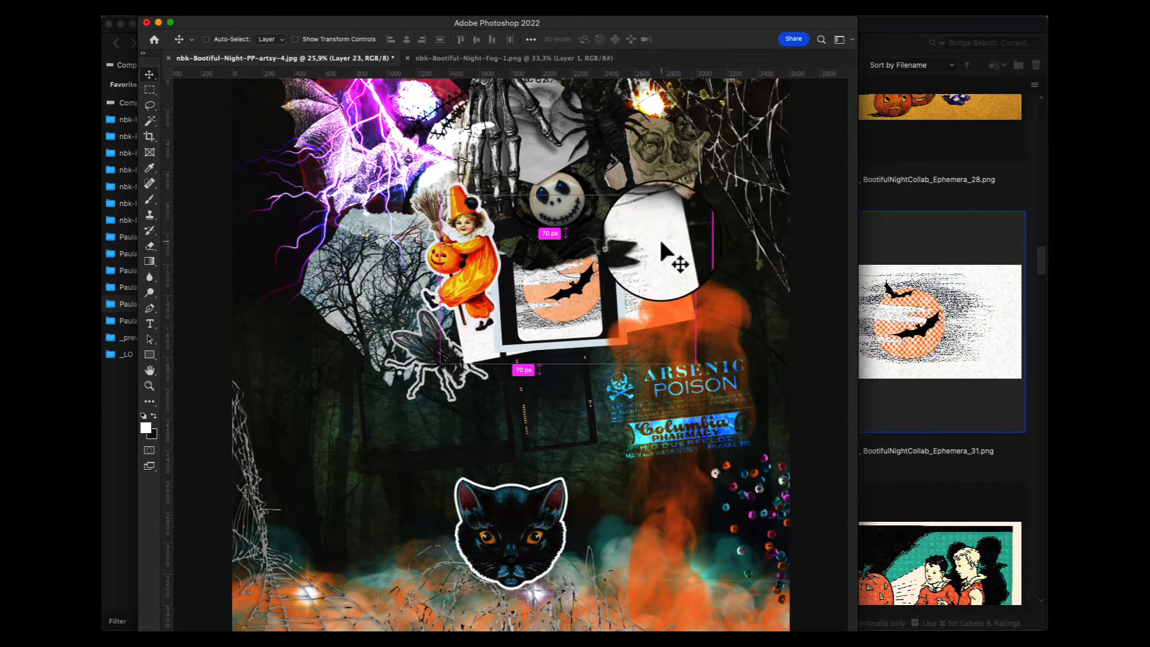
left_click_drag(660, 241, 521, 354)
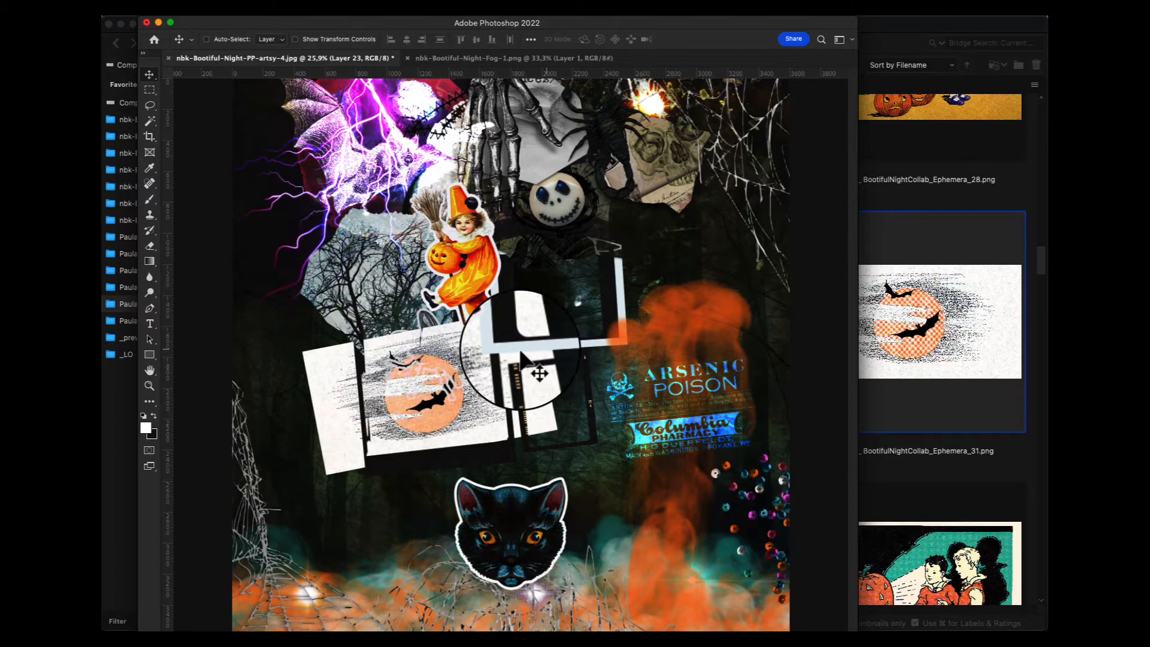
Copy the teal skull with arms BootifulNightCollab_Ephemera_37.png from Bridge into the forest paper in Photoshop
left_click(951, 201)
left_click_drag(1041, 274, 1042, 292)
scroll(1041, 293, "down", 3)
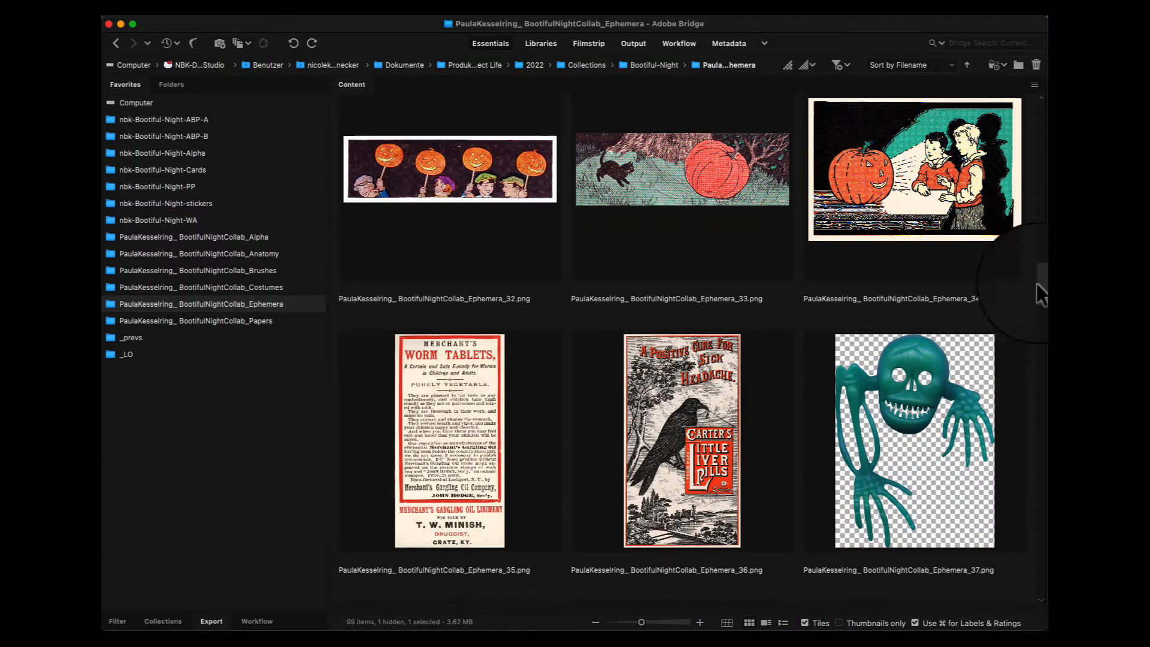
left_click(923, 319)
double_click(926, 319)
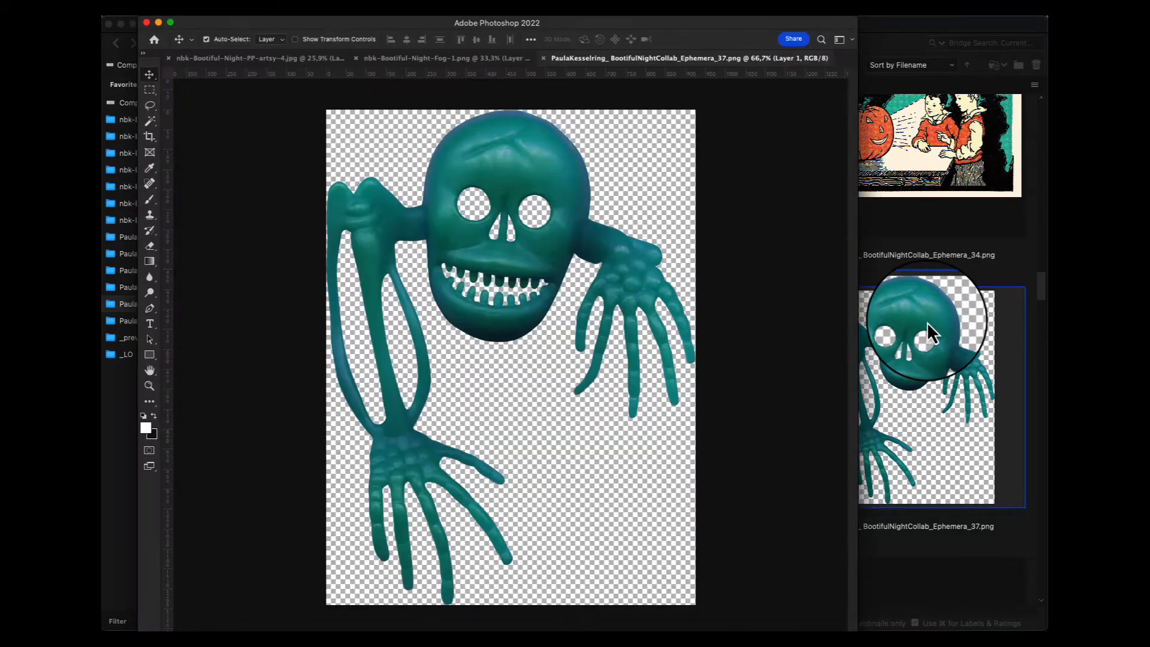
key("super+c")
key("super+w")
key("super+v")
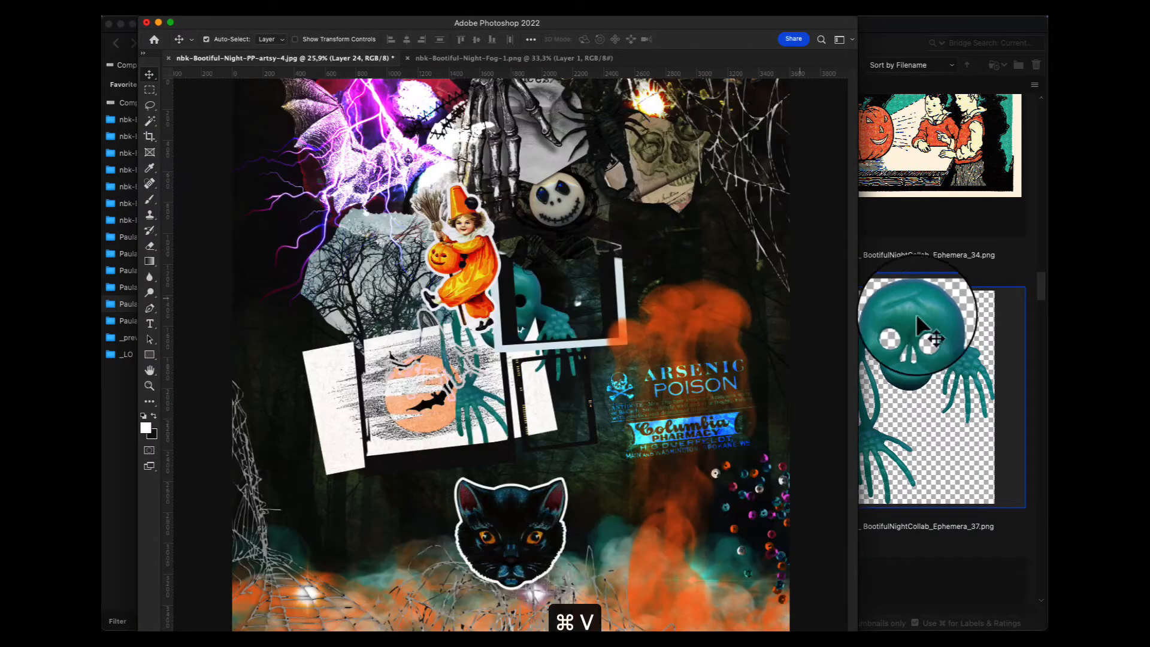
Bring the teal skull to the front over the dark frames and give it colour overlay, gradient overlay and drop shadow effects
key("shift+super+bracketright")
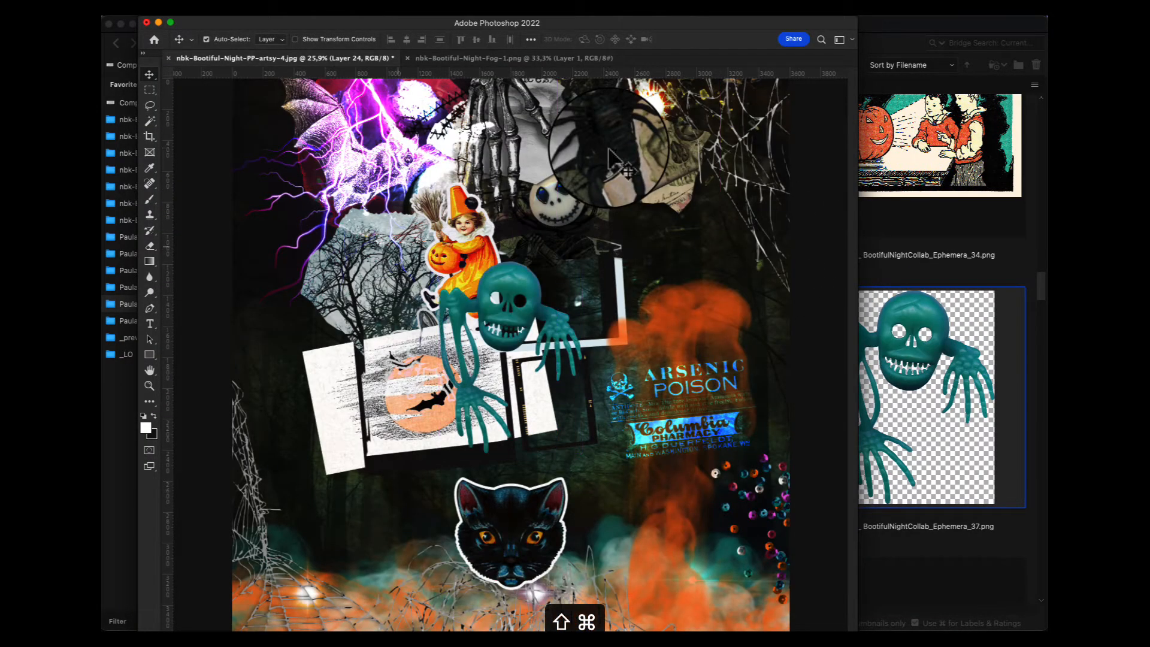
left_click_drag(528, 283, 615, 303)
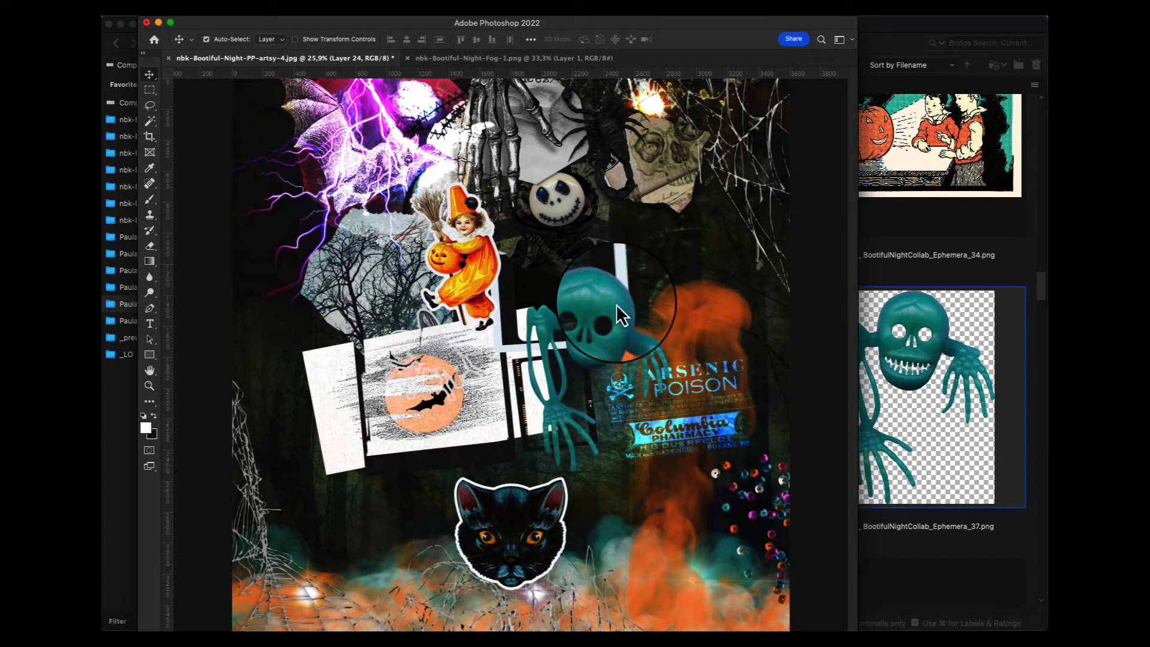
left_click_drag(1149, 115, 1079, 112)
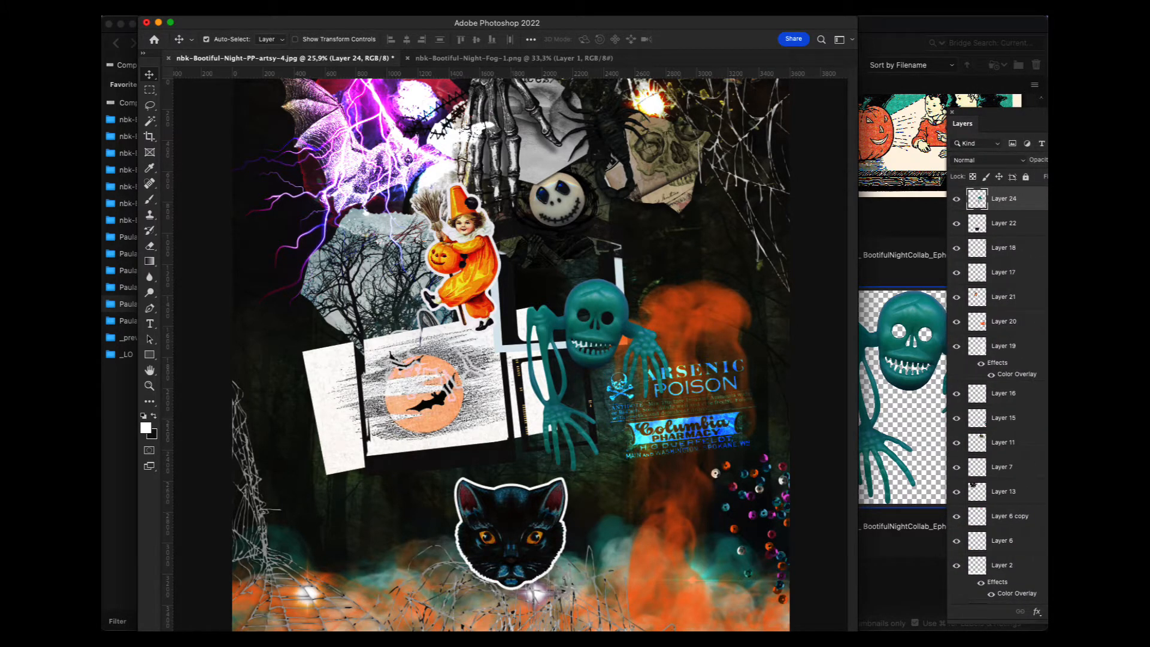
left_click(1044, 198)
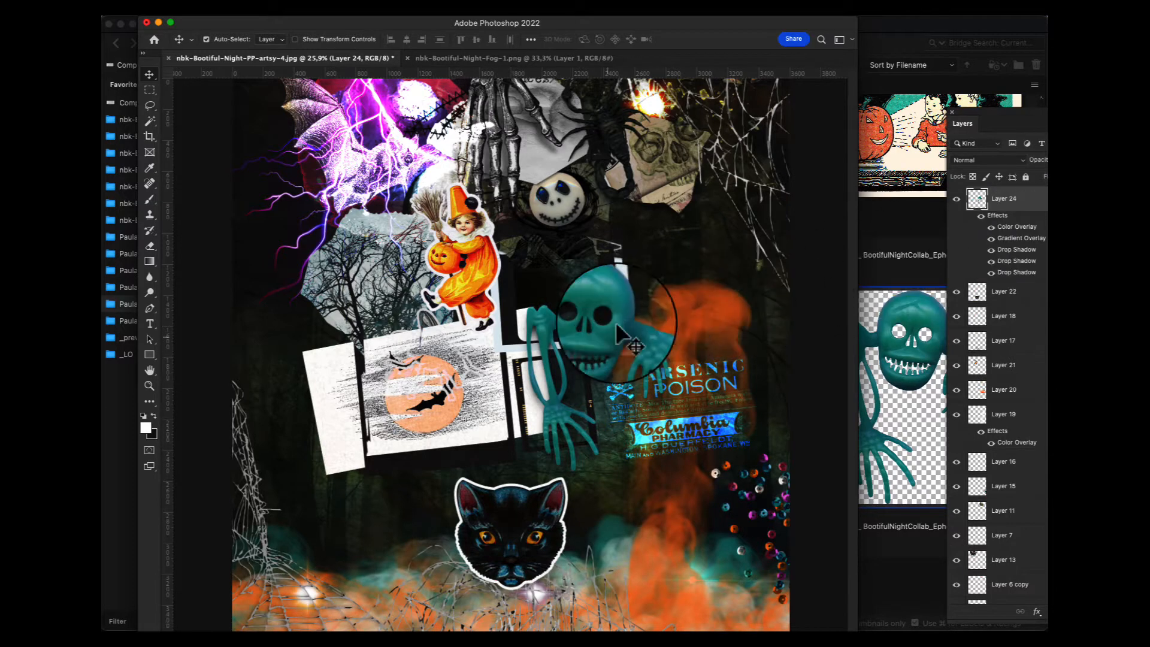
mouse_move(616, 322)
left_mouse_down()
mouse_move(584, 321)
mouse_move(617, 319)
left_mouse_up()
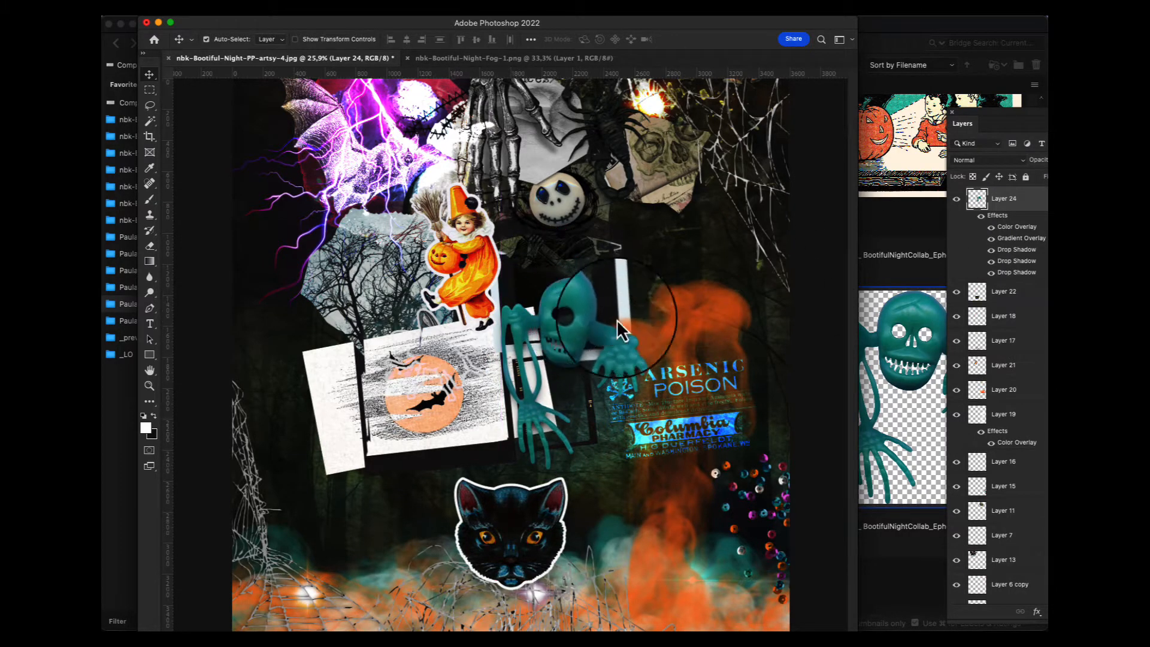
Copy the purple insect BootifulNightCollab_Ephemera_39.png from Bridge into the forest paper and place it just below the scattered sequins
left_click(912, 279)
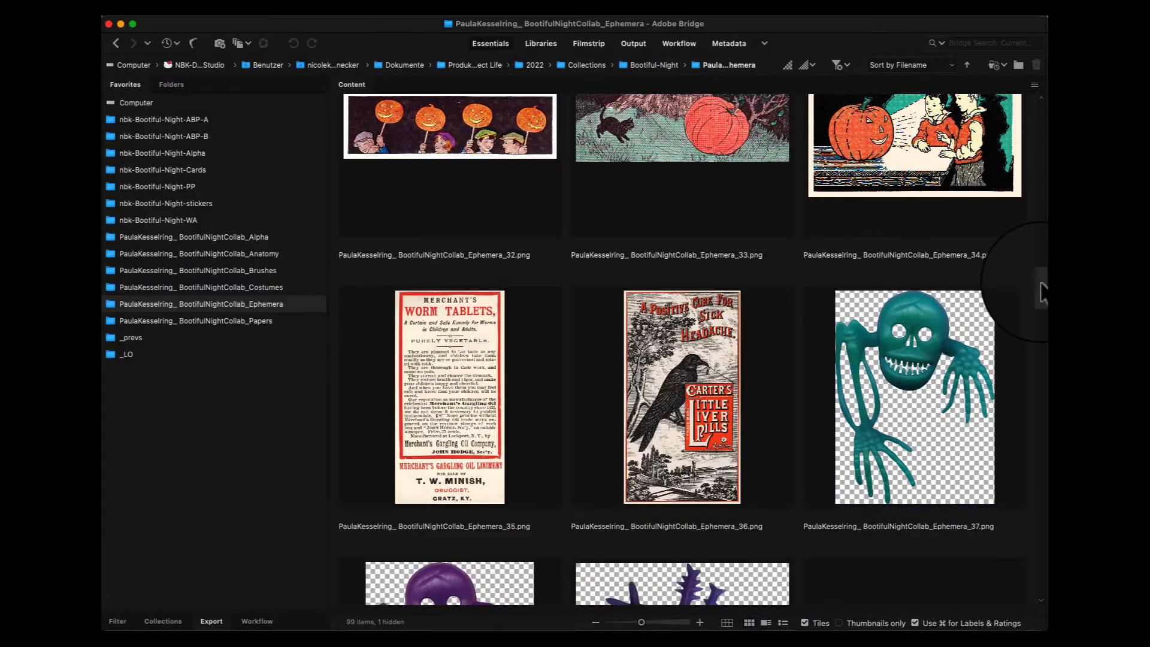
left_click_drag(1041, 288, 1041, 309)
double_click(666, 366)
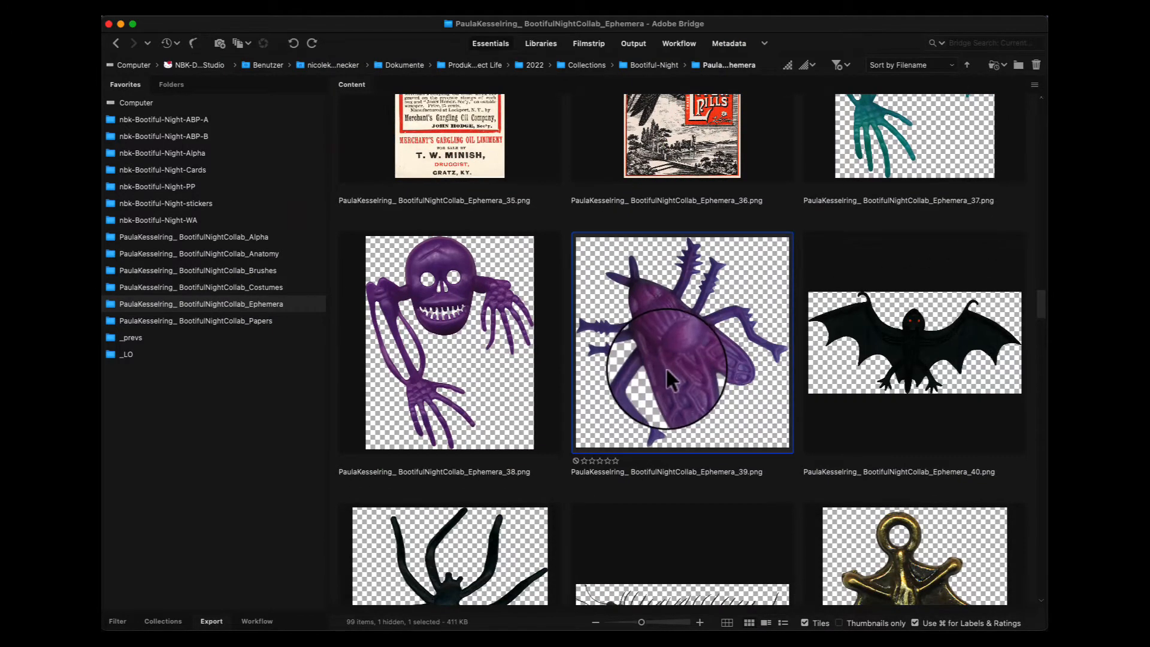
key("super+a")
key("super+w")
key("super+v")
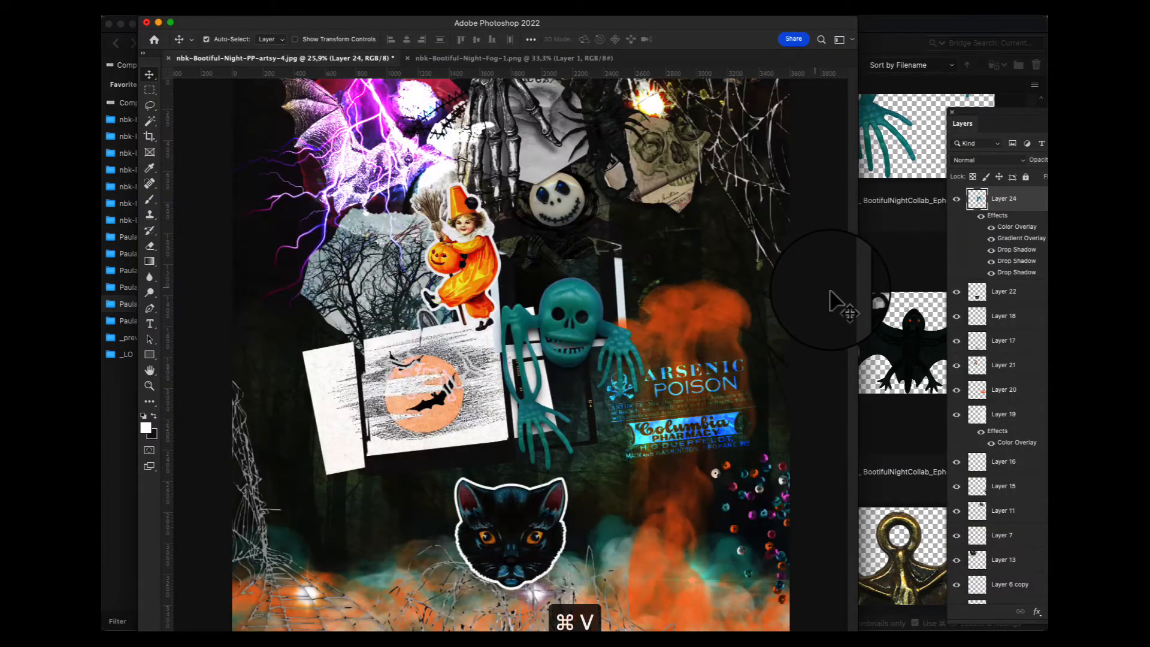
left_click_drag(511, 358, 729, 557)
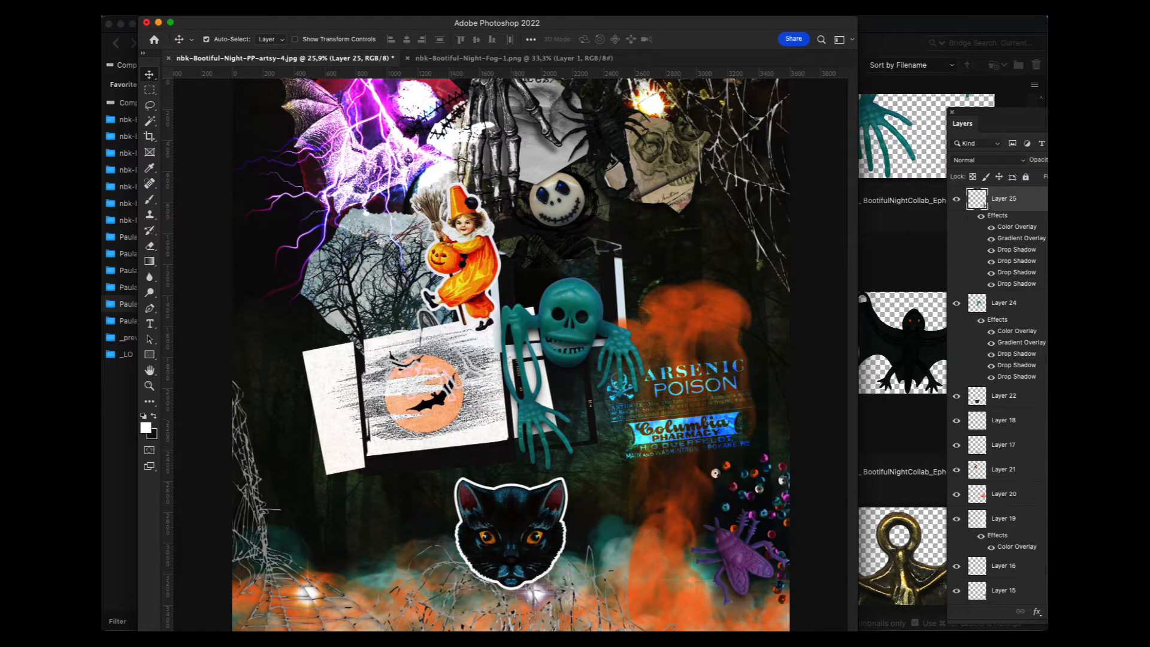
Copy the black spider BootifulNightCollab_Ephemera_41.png from Bridge into the forest paper in Photoshop
left_click(885, 261)
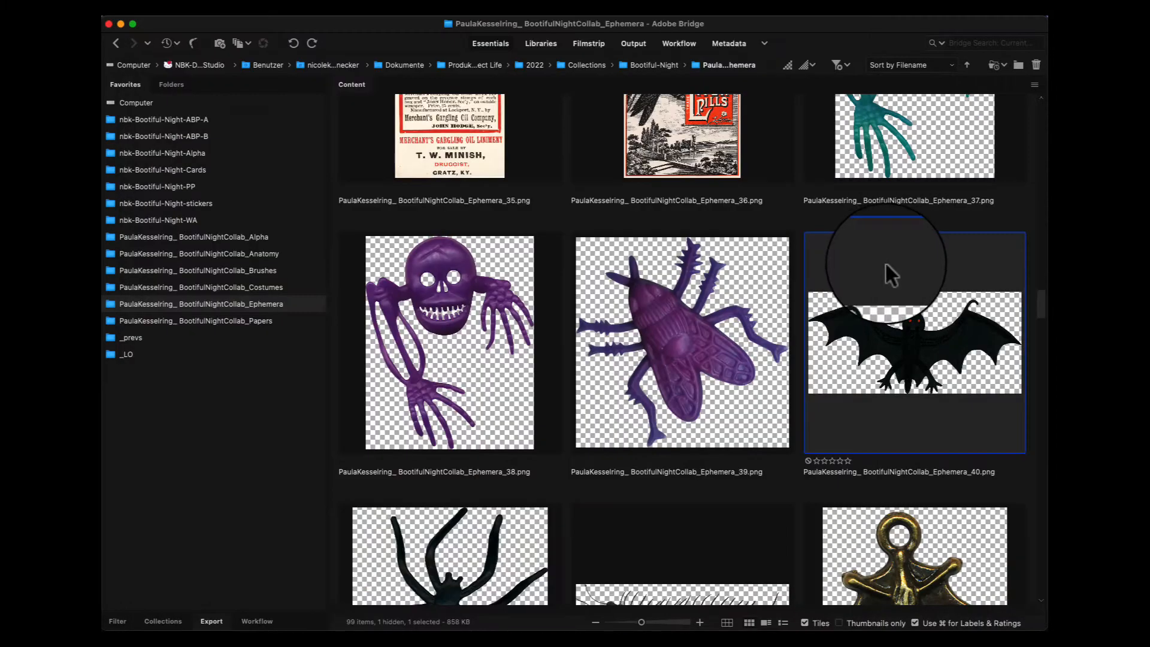
scroll(1041, 311, "down", 5)
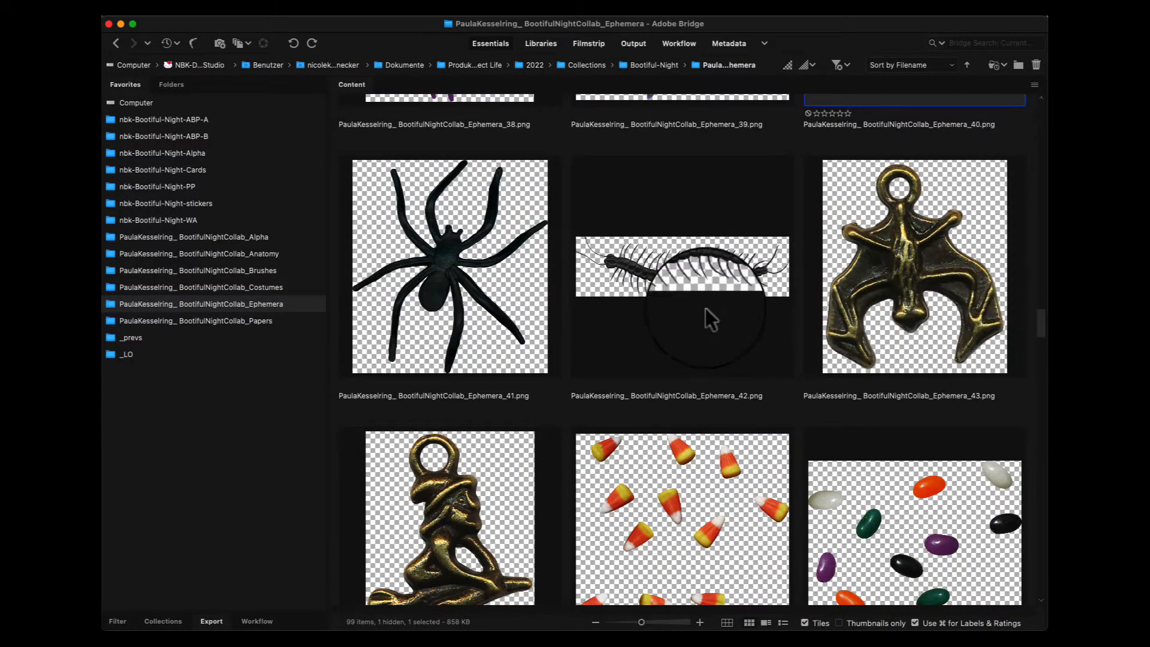
double_click(419, 335)
key("super+a")
key("super+c")
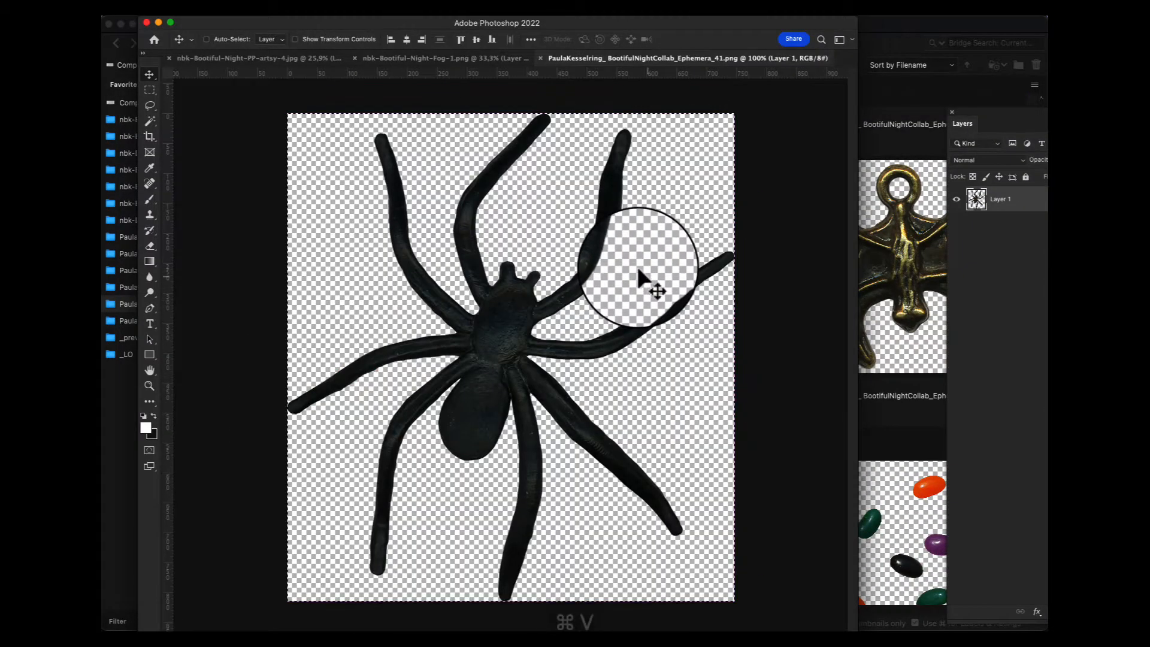
key("super+w")
key("super+v")
Place the black spider in the fog at the paper's lower-left corner and try overlay and drop shadow effects on it
left_click_drag(508, 343, 277, 567)
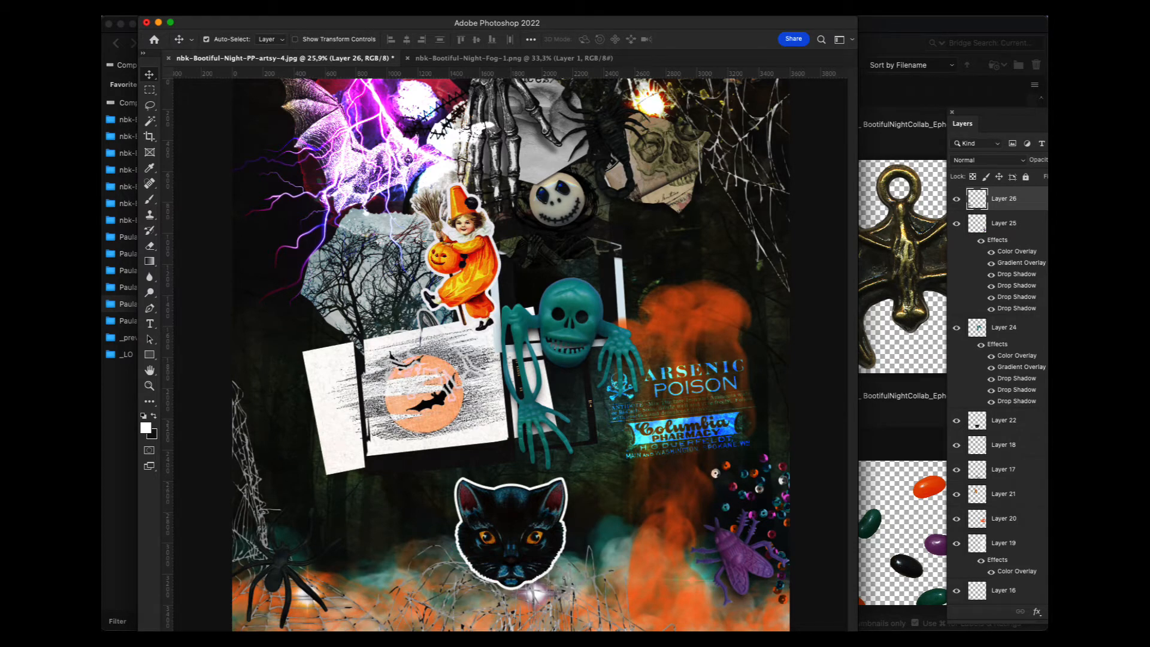
key("F2")
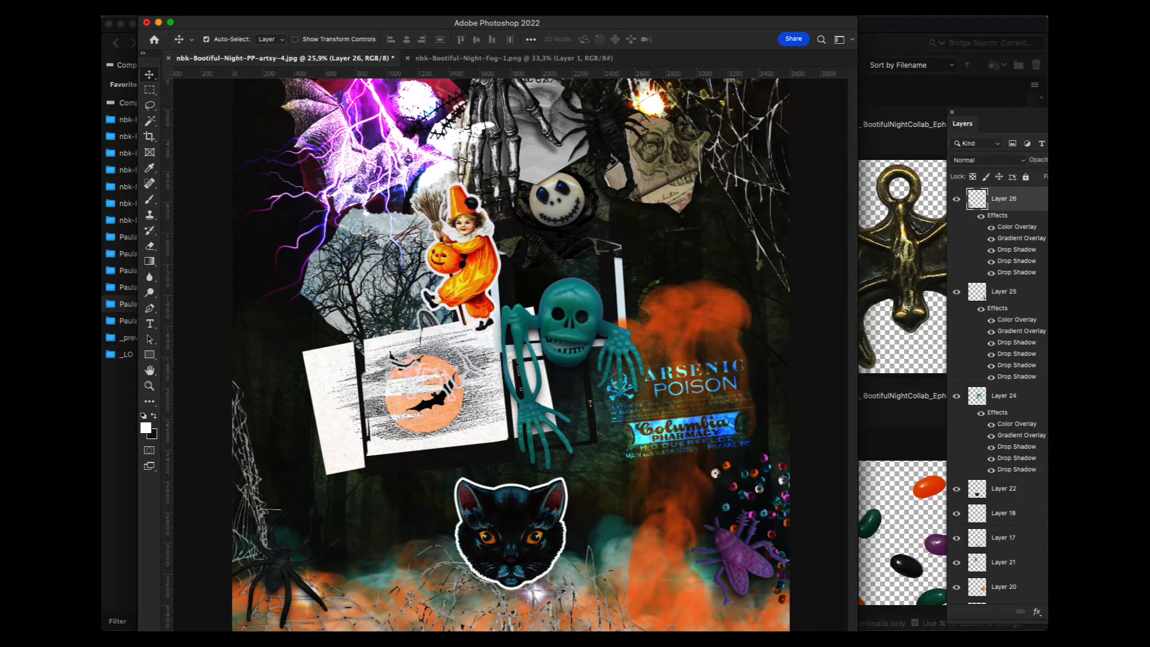
key("super+z")
Copy the purple pumpkin pick BootifulNightCollab_Ephemera_50b.png from Bridge into the forest paper in Photoshop
left_click(926, 443)
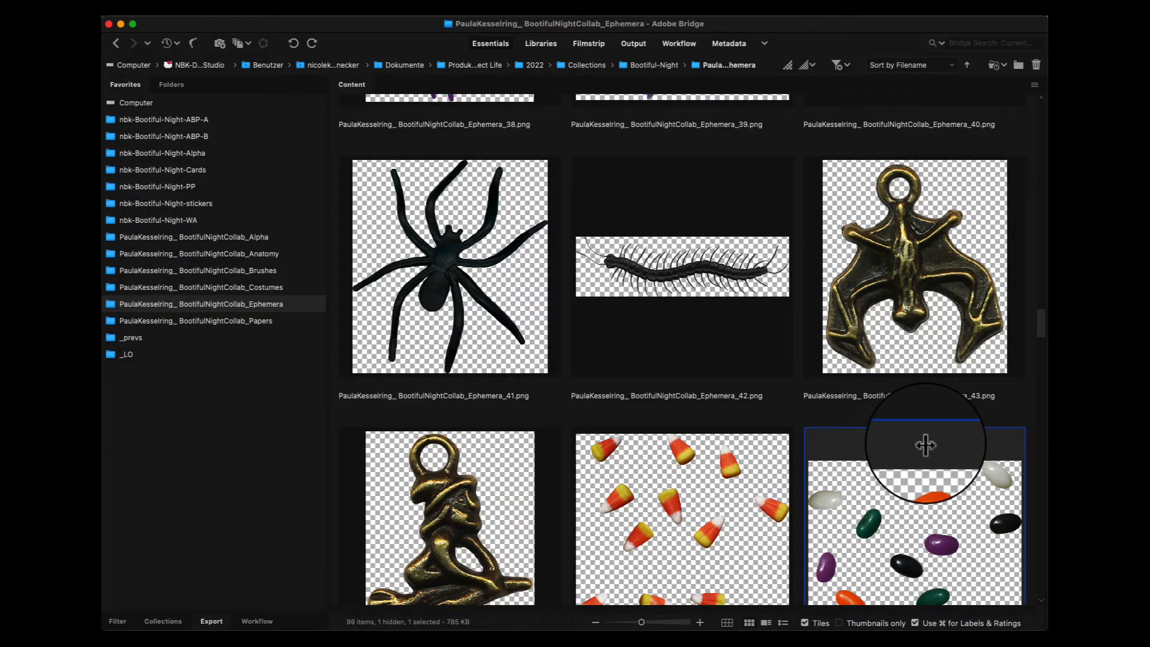
left_click_drag(1041, 329, 1046, 370)
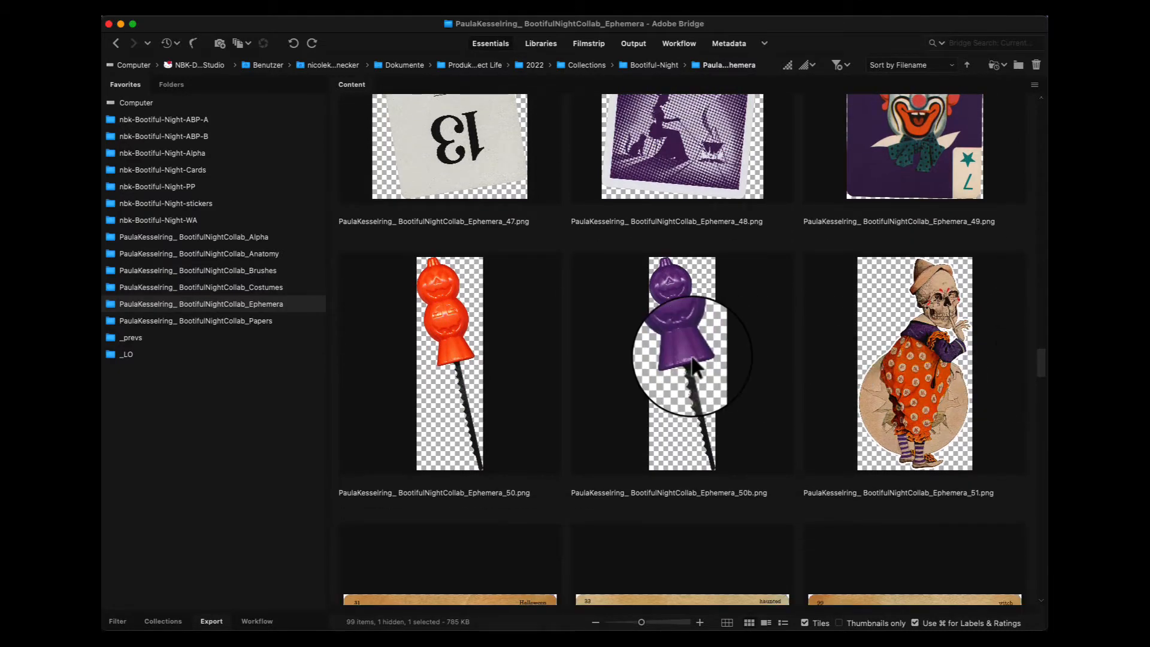
double_click(650, 377)
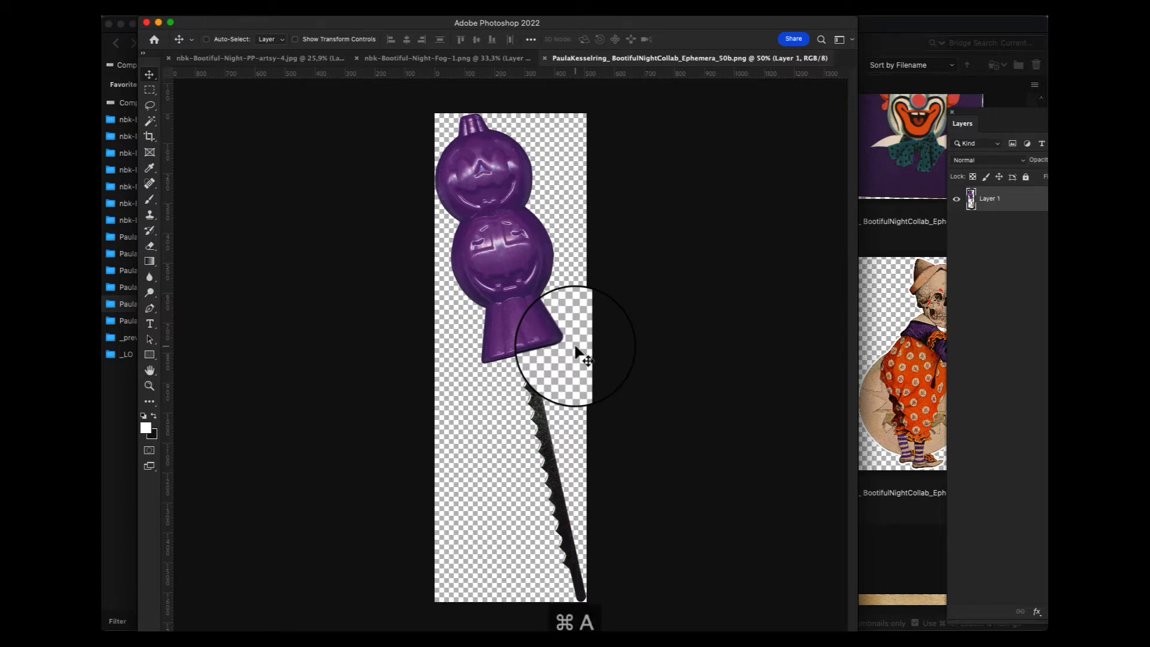
key("super+w")
key("super+v")
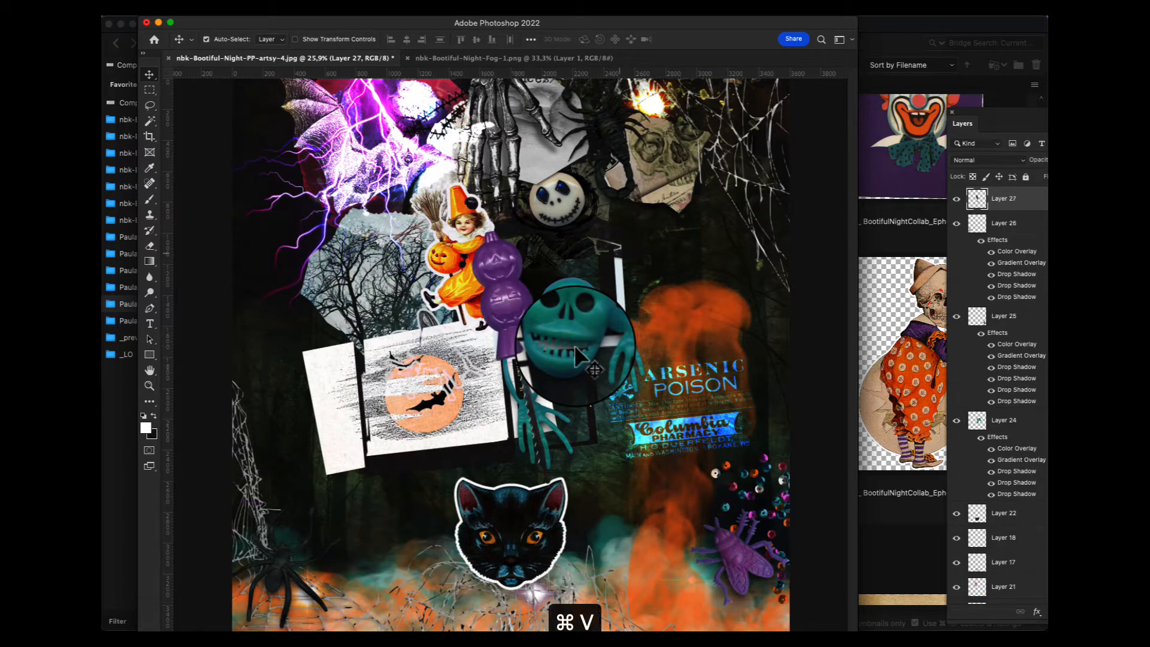
Place the purple pumpkin pick above the cat head, with the cat head brought in front of the pick's stem
left_click_drag(503, 274, 505, 530)
left_click(505, 531)
key("super+shift+bracketright")
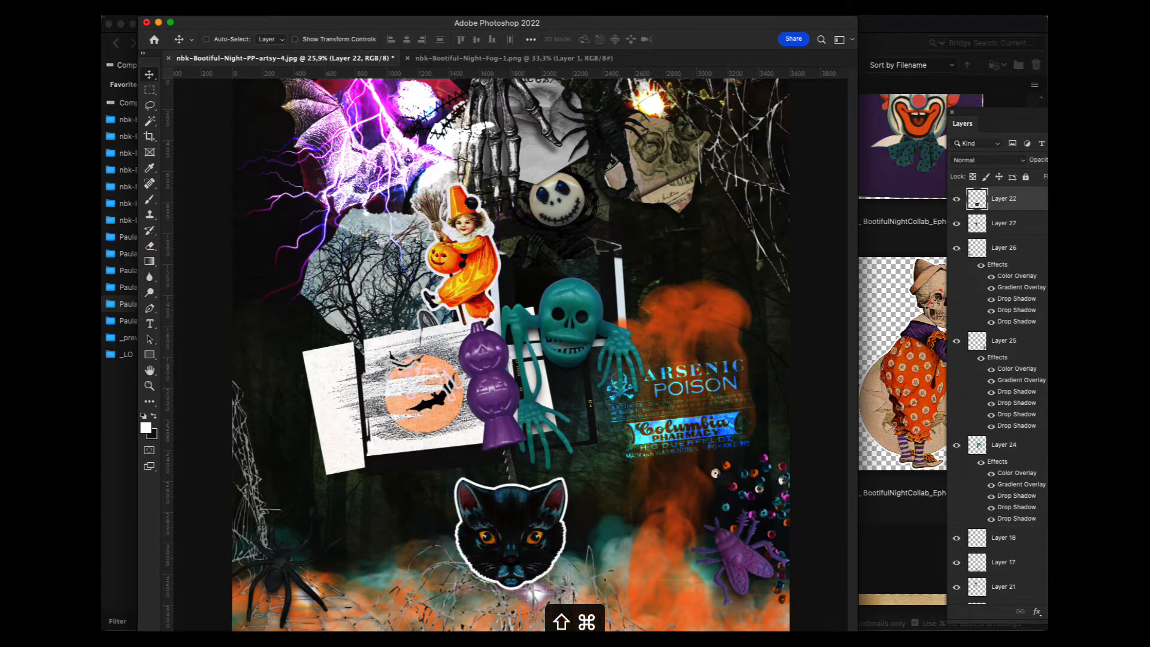
left_click_drag(483, 370, 474, 370)
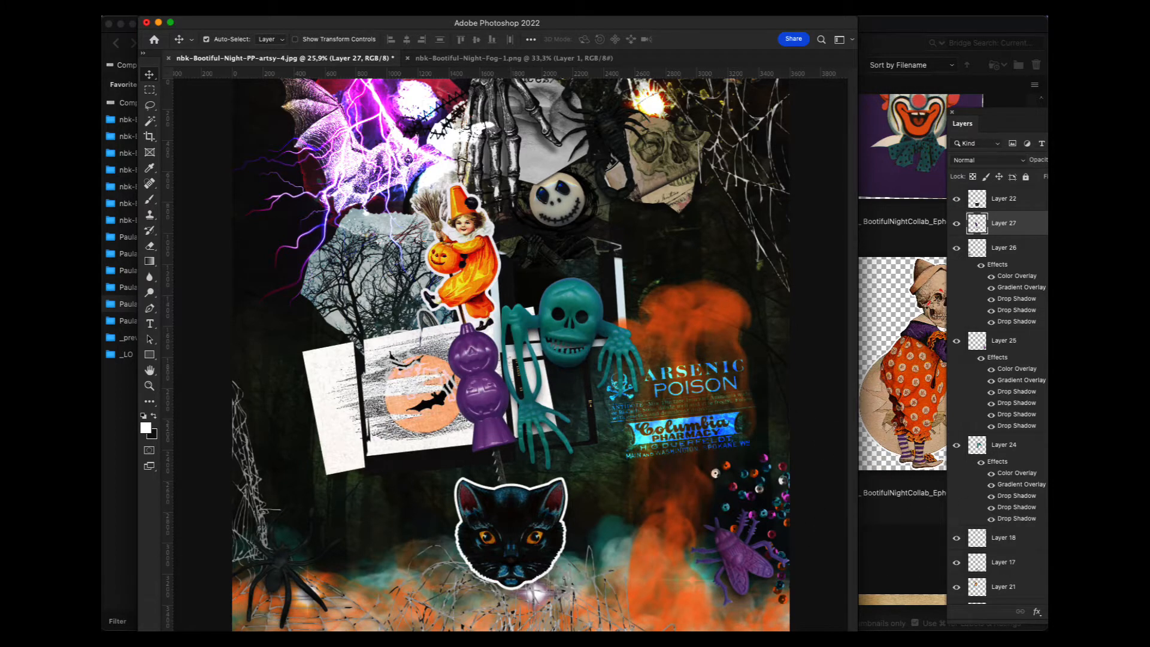
Copy the purple spider web BootifulNightCollab_Ephemera_60.png from Bridge into the forest paper and place it in the upper-right corner
left_click(922, 534)
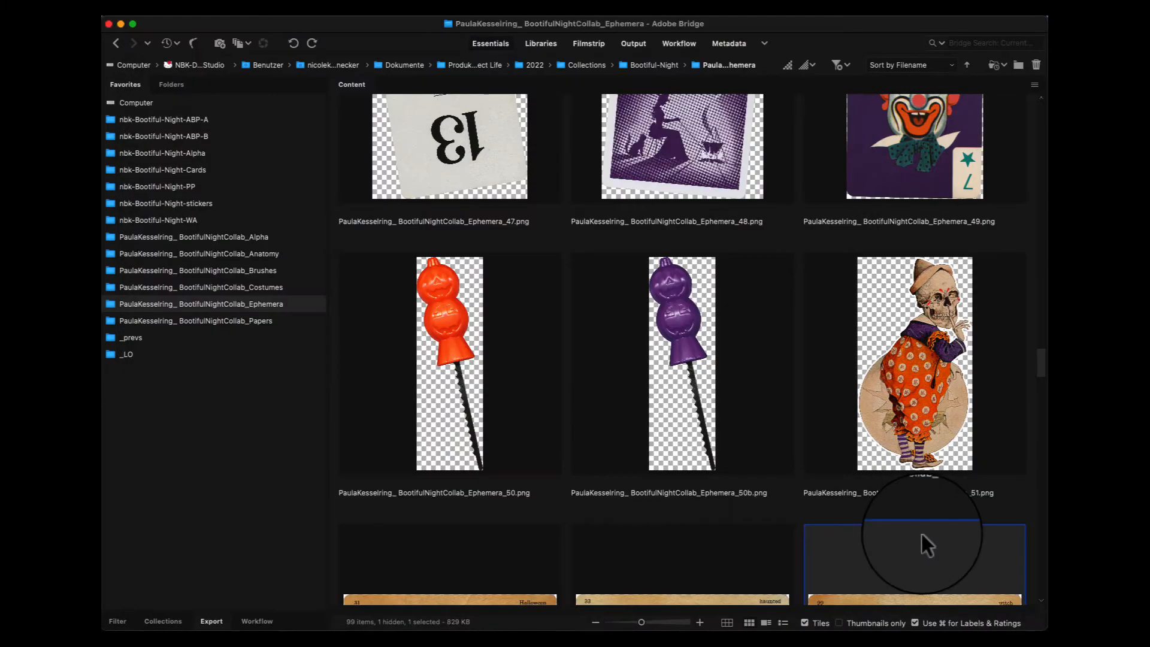
scroll(1034, 370, "down", 8)
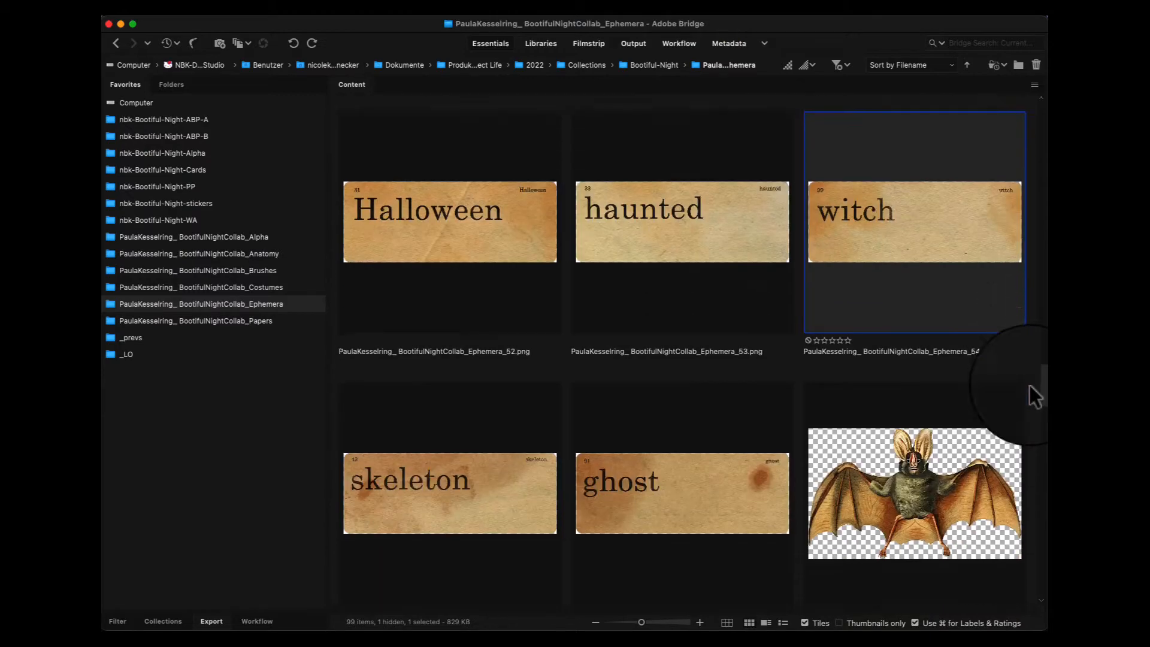
scroll(1032, 389, "down", 5)
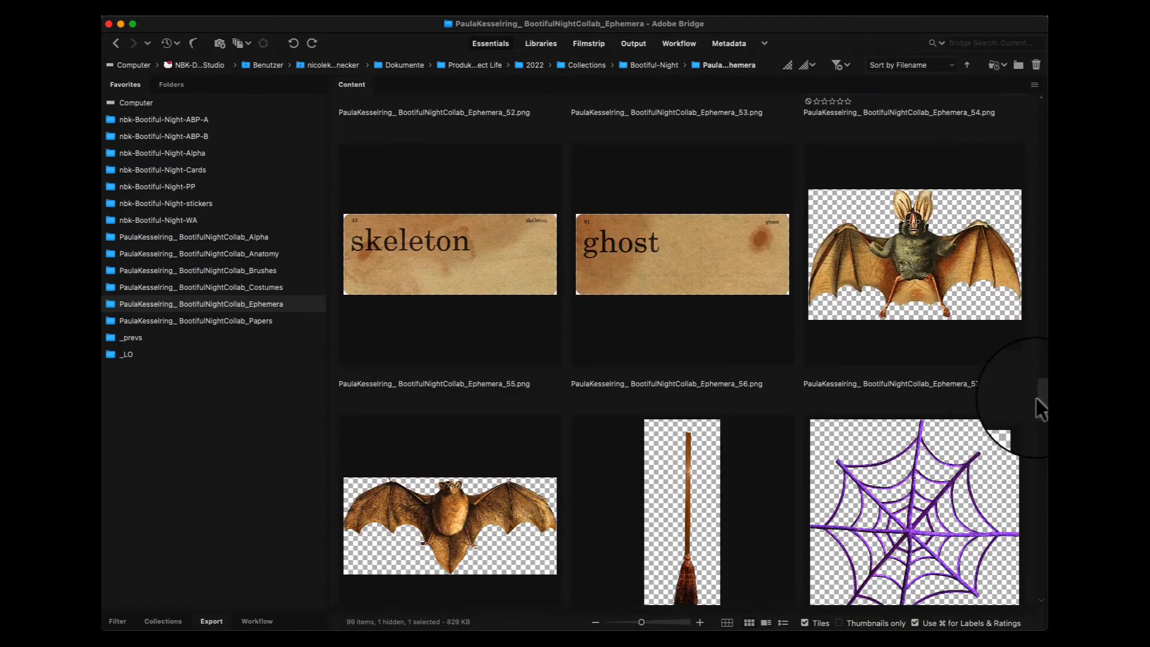
scroll(1041, 413, "down", 3)
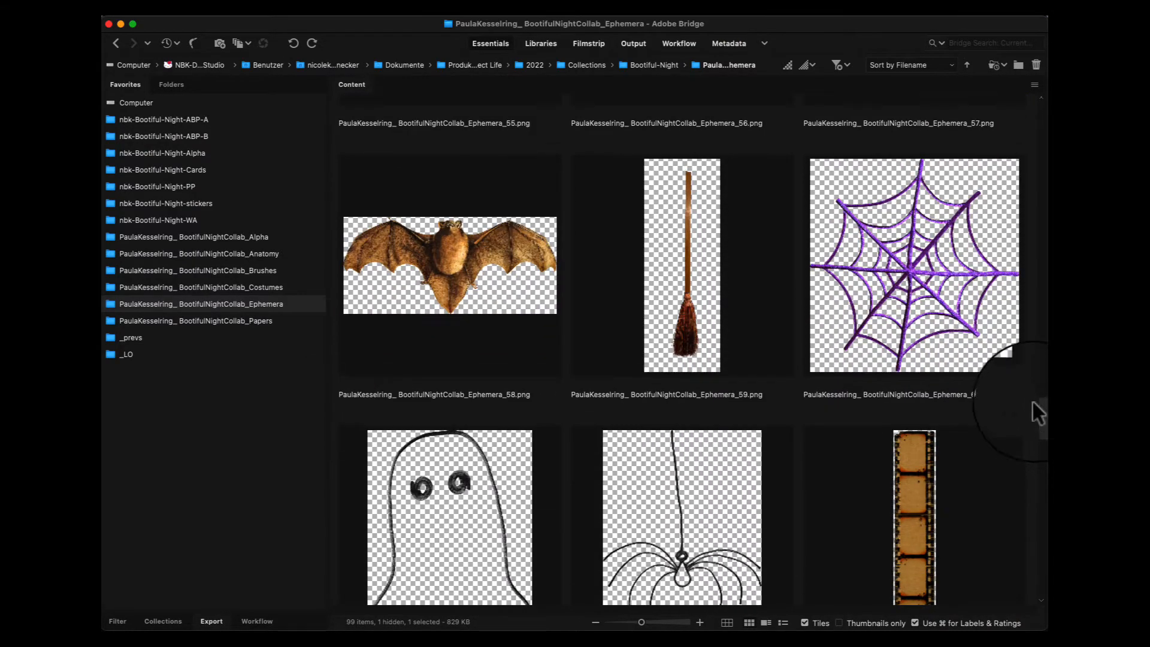
double_click(914, 277)
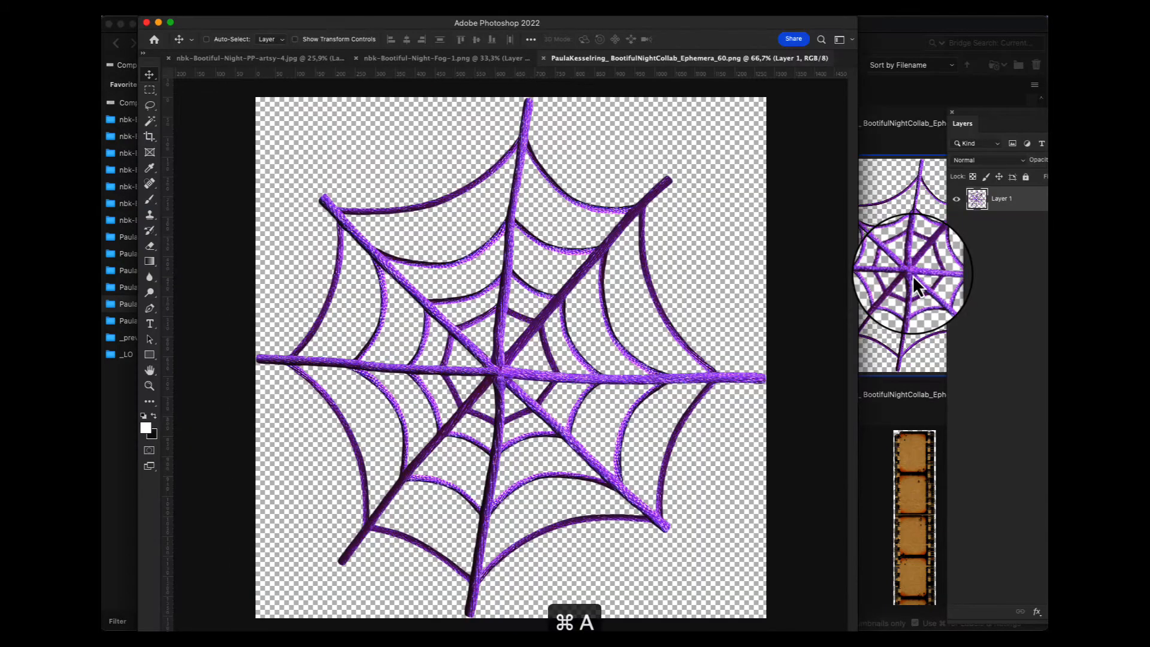
key("super+c")
key("super+w")
key("super+v")
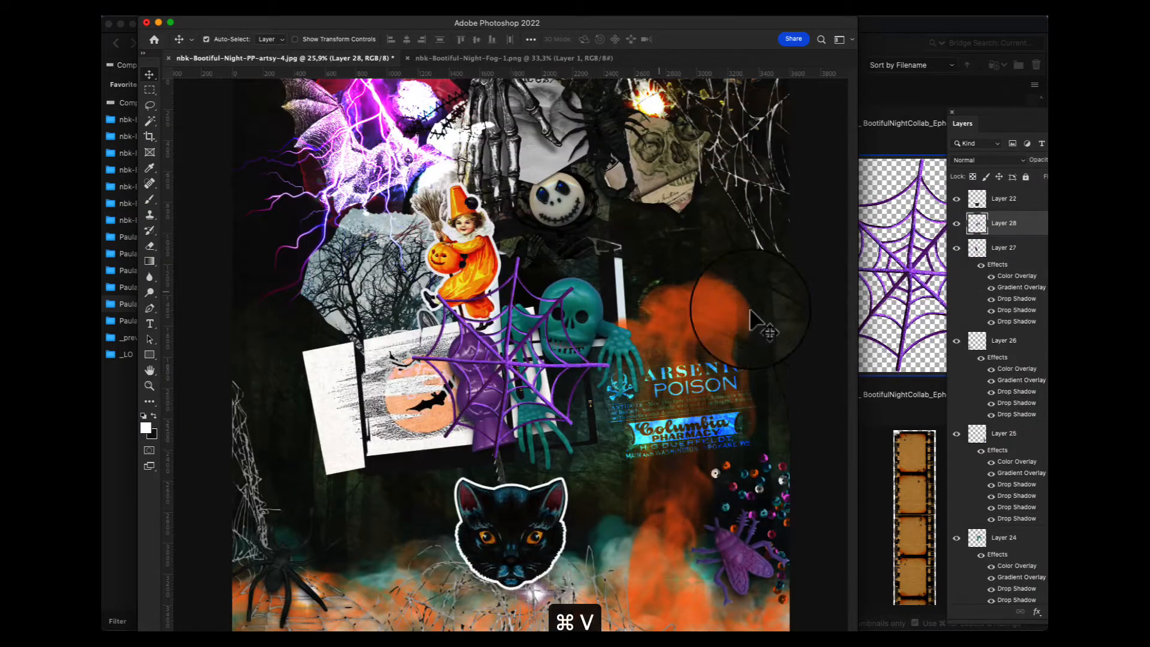
left_click_drag(520, 368, 734, 150)
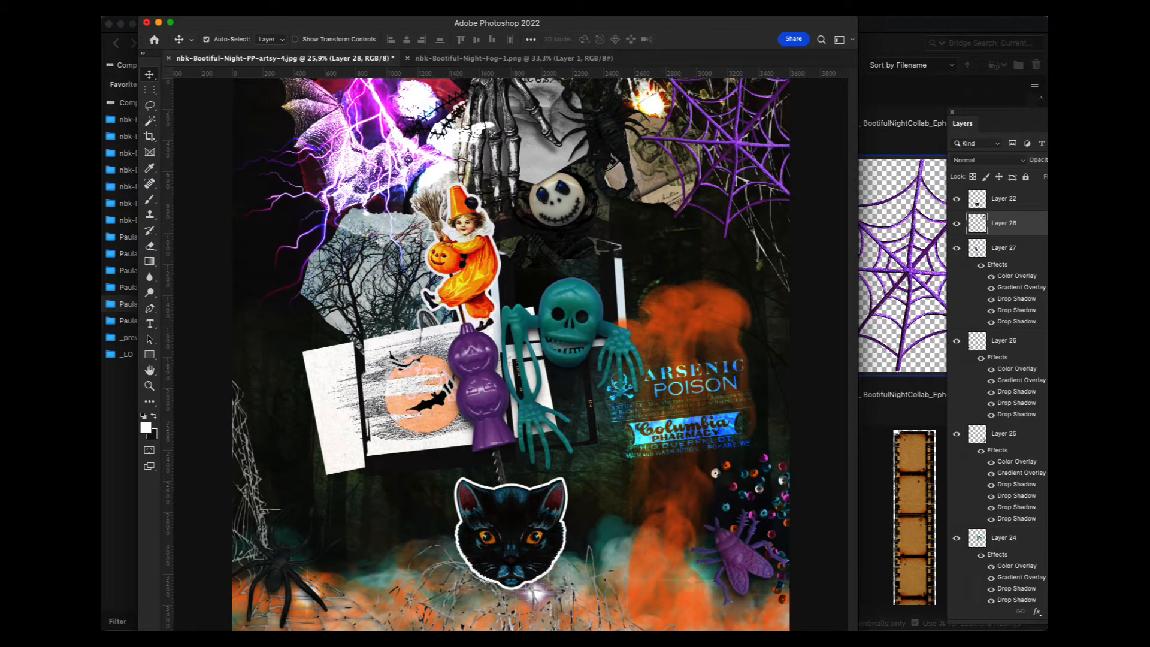
Browse the remaining ephemera in Bridge and preview the thread pieces BootifulNightCollab_Ephemera_91.png and BootifulNightCollab_Ephemera_89.png at full size
left_click(888, 149)
left_click_drag(1042, 412, 1043, 460)
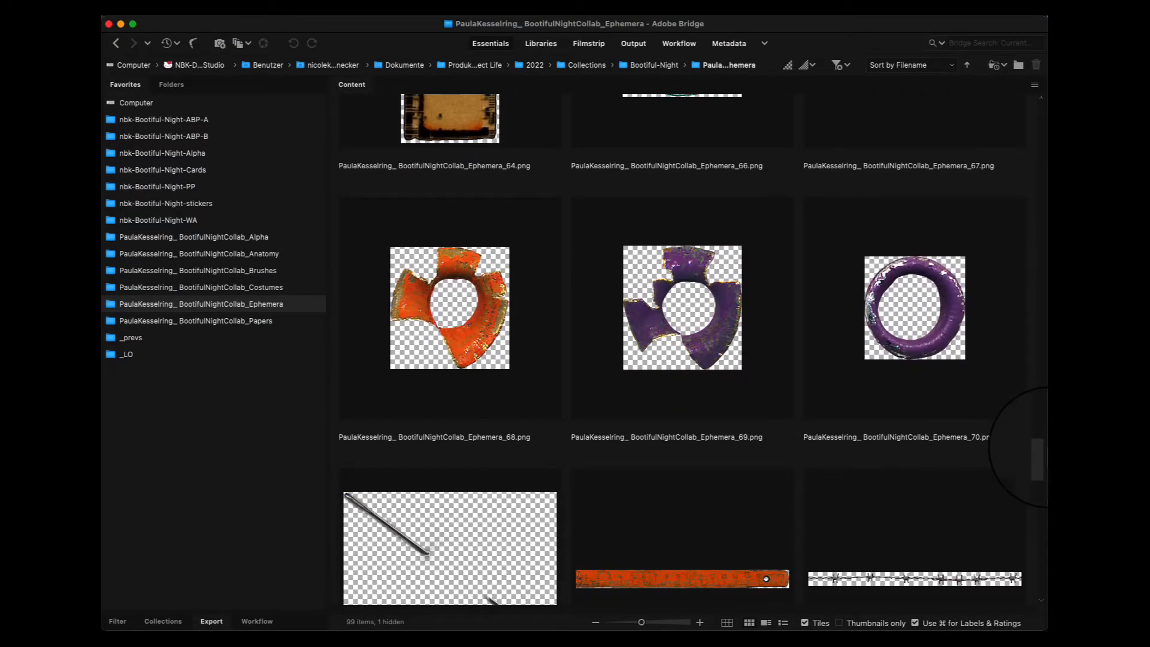
left_click_drag(1043, 460, 1045, 542)
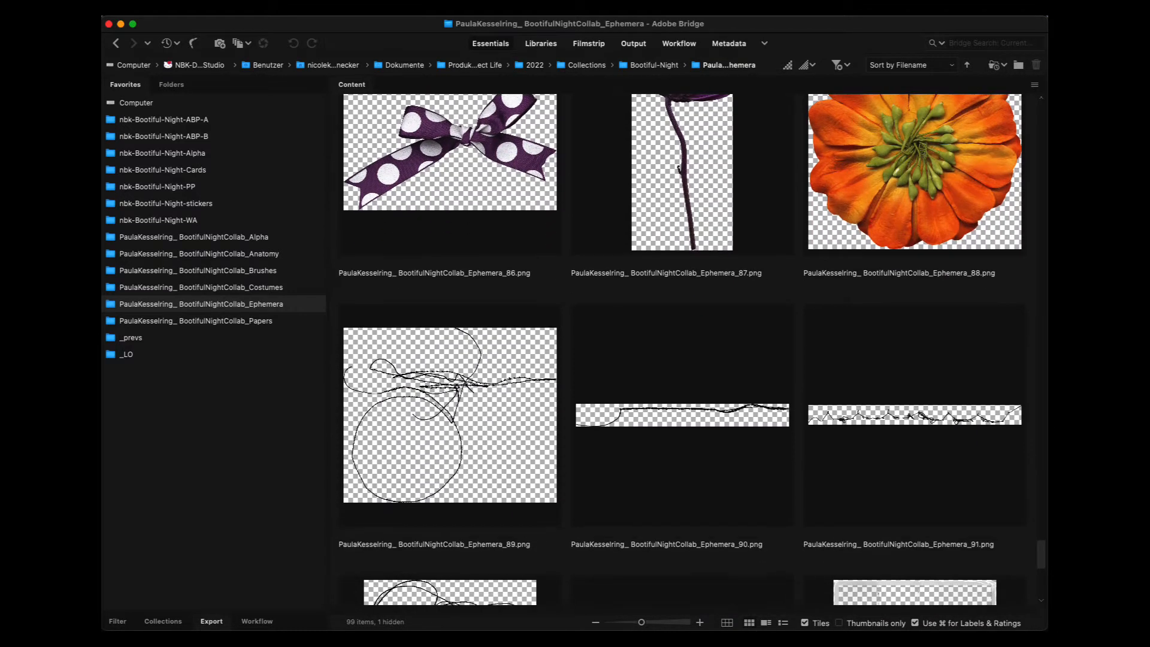
scroll(946, 404, "down", 1)
left_click(947, 404)
key("space")
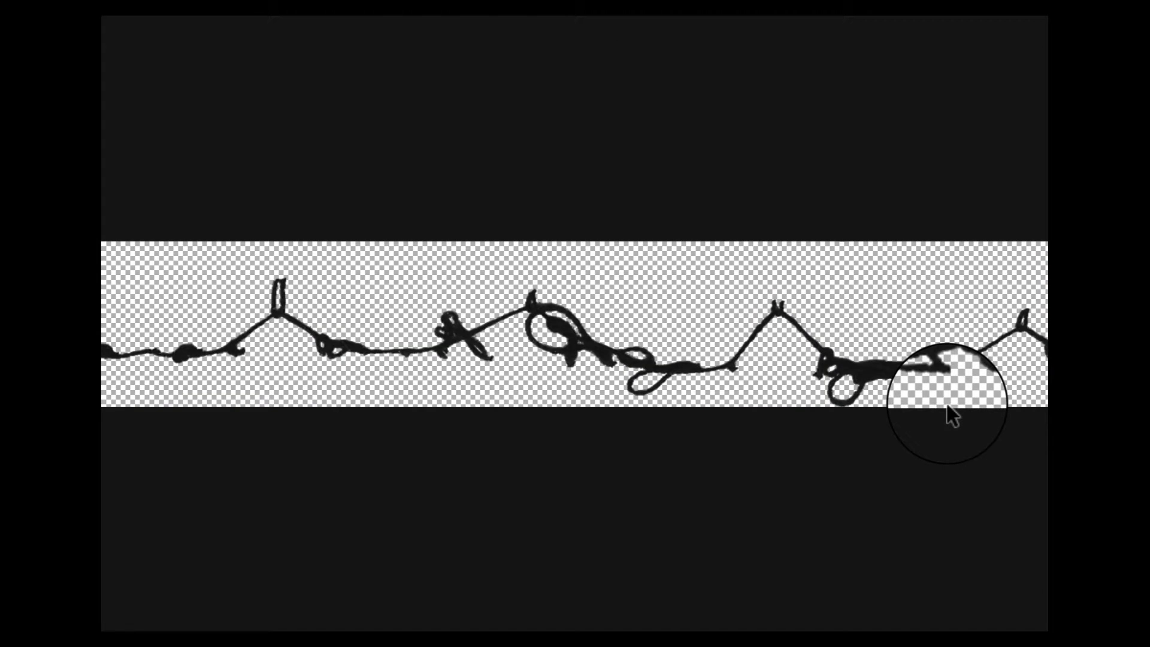
key("space")
left_click(532, 404)
key("space")
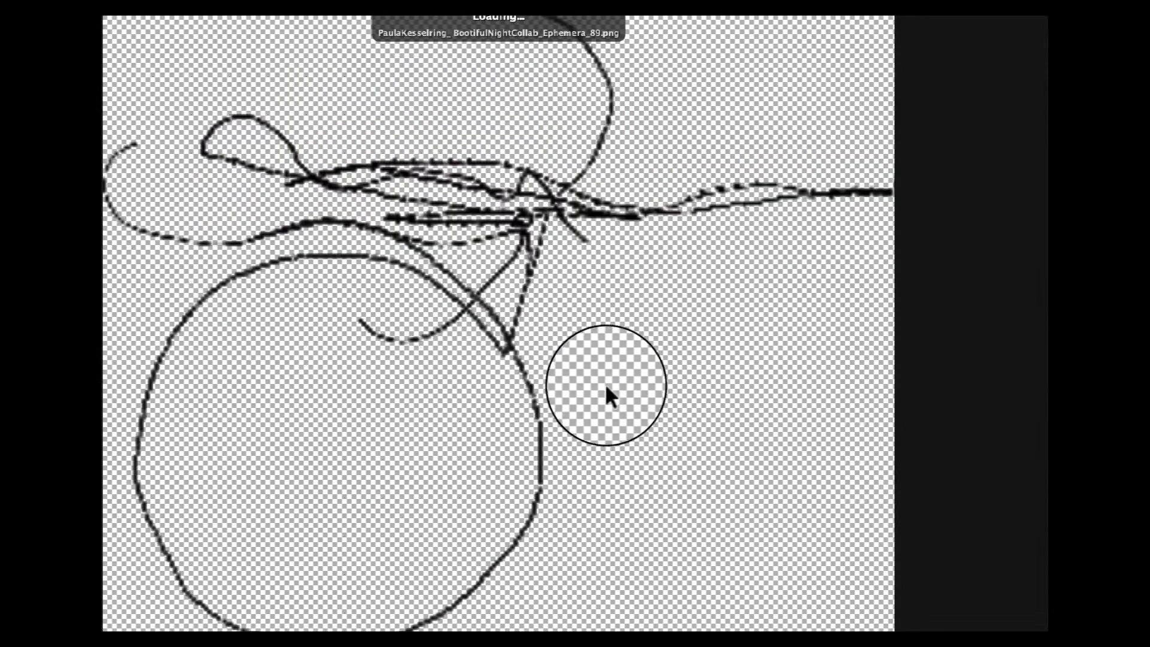
key("space")
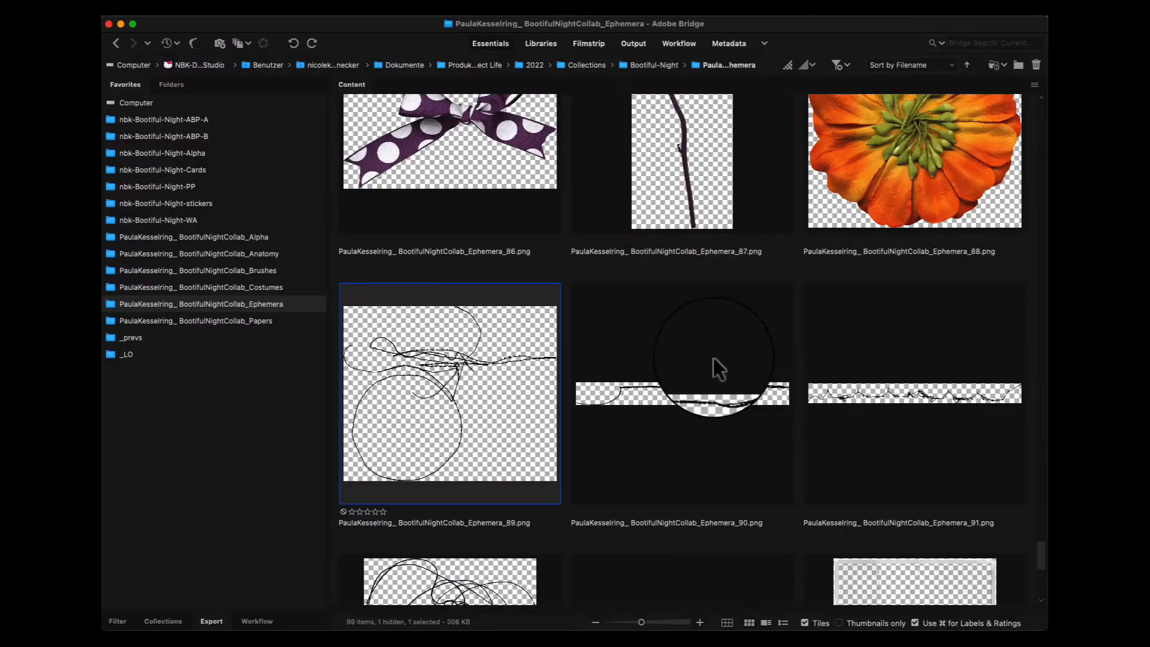
Preview the thread piece BootifulNightCollab_Ephemera_90.png at full size, and browse the last ephemera through to the overlay BootifulNightCollab_Ephemera_94.png
left_click(745, 385)
key("space")
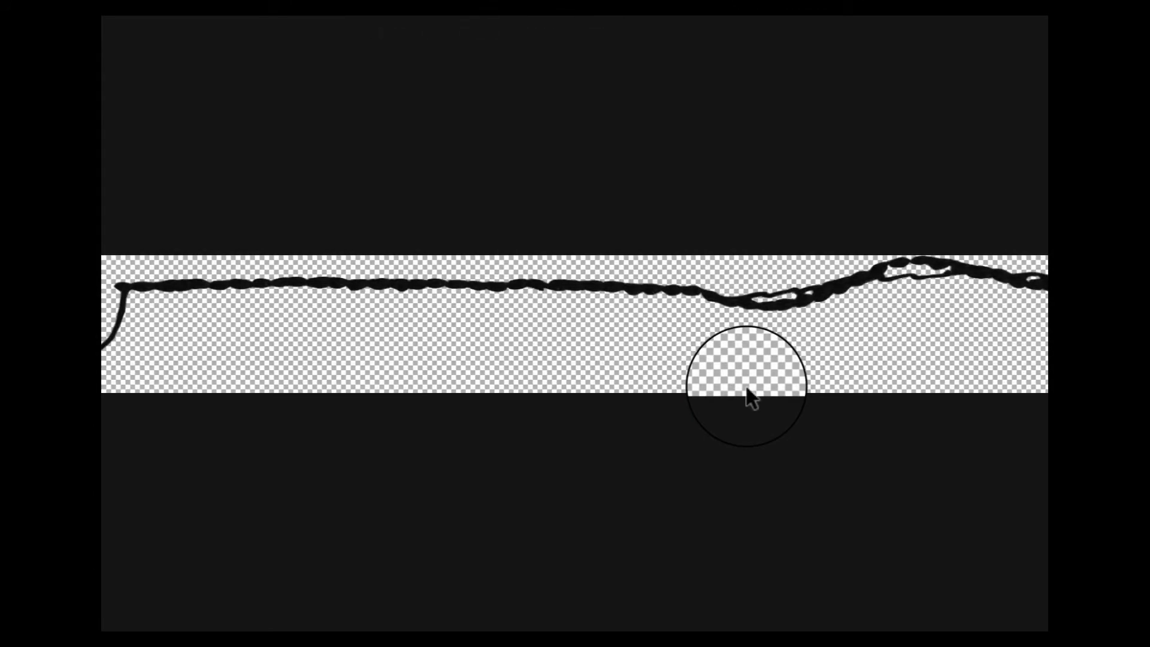
key("space")
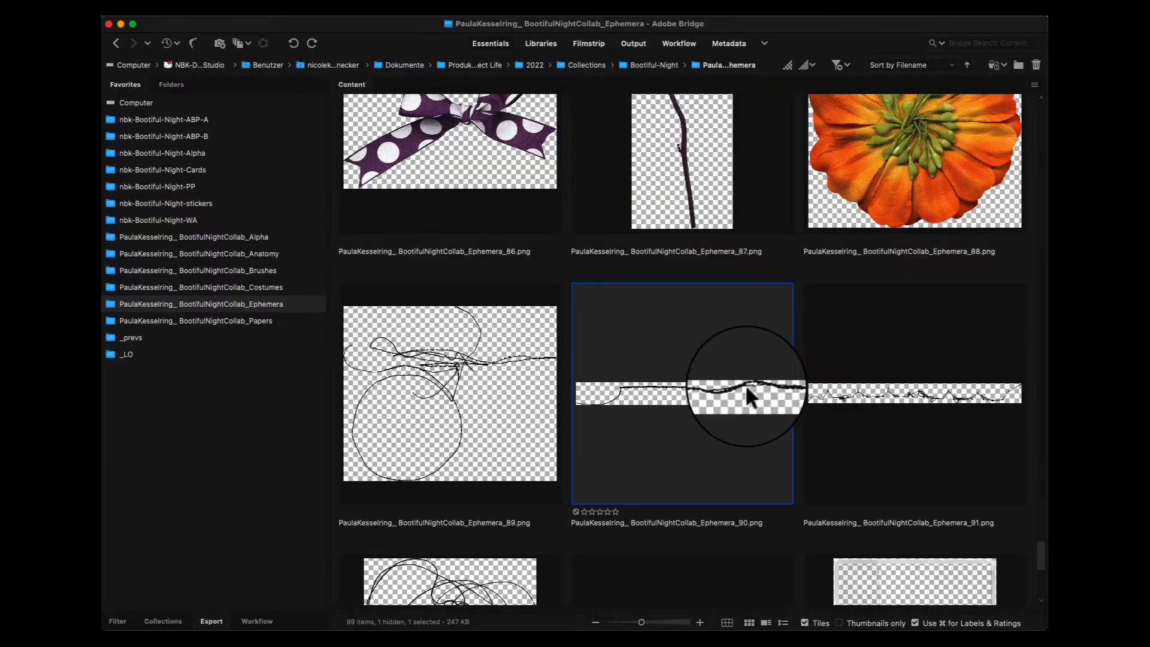
scroll(1042, 563, "down", 5)
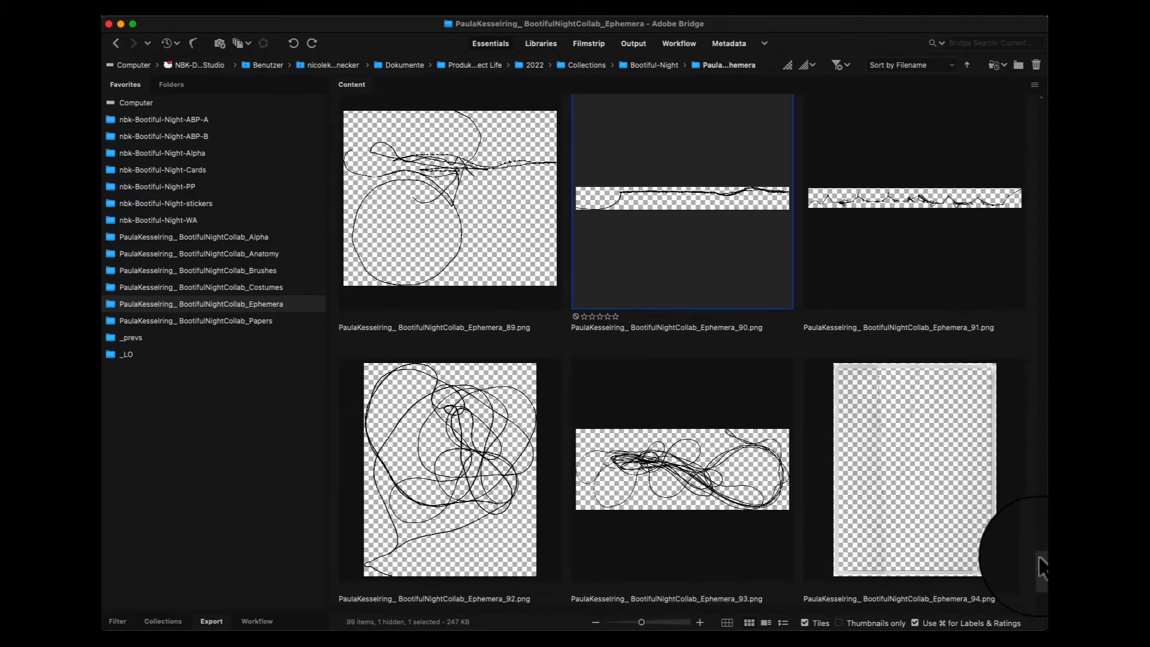
scroll(1041, 566, "down", 3)
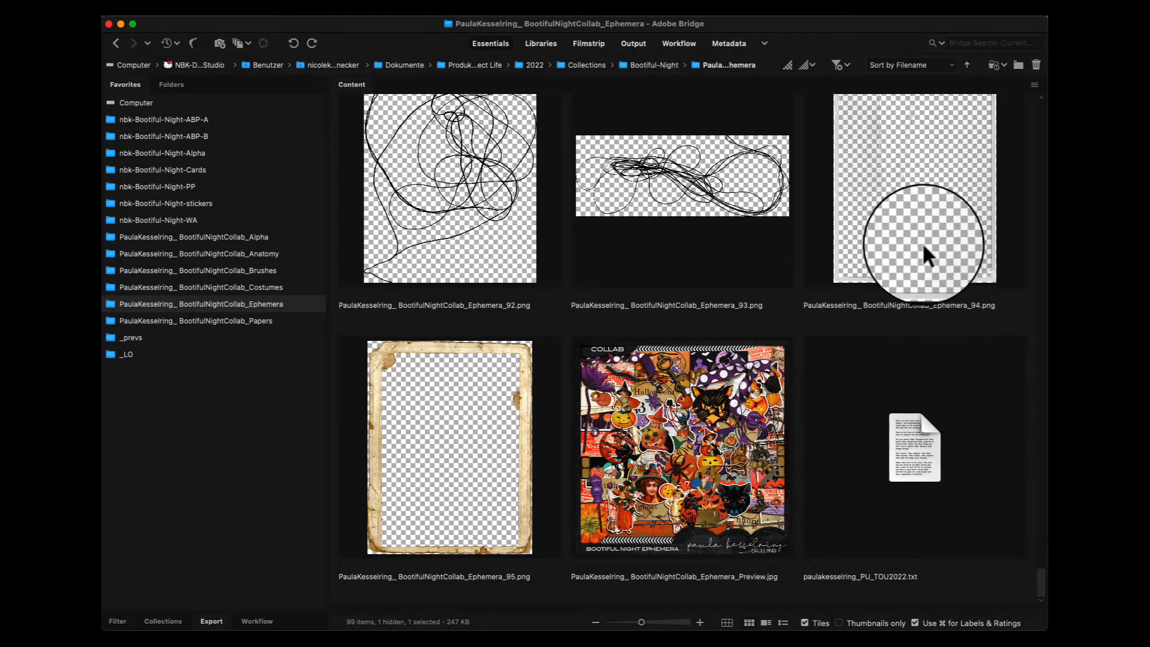
left_click(938, 240)
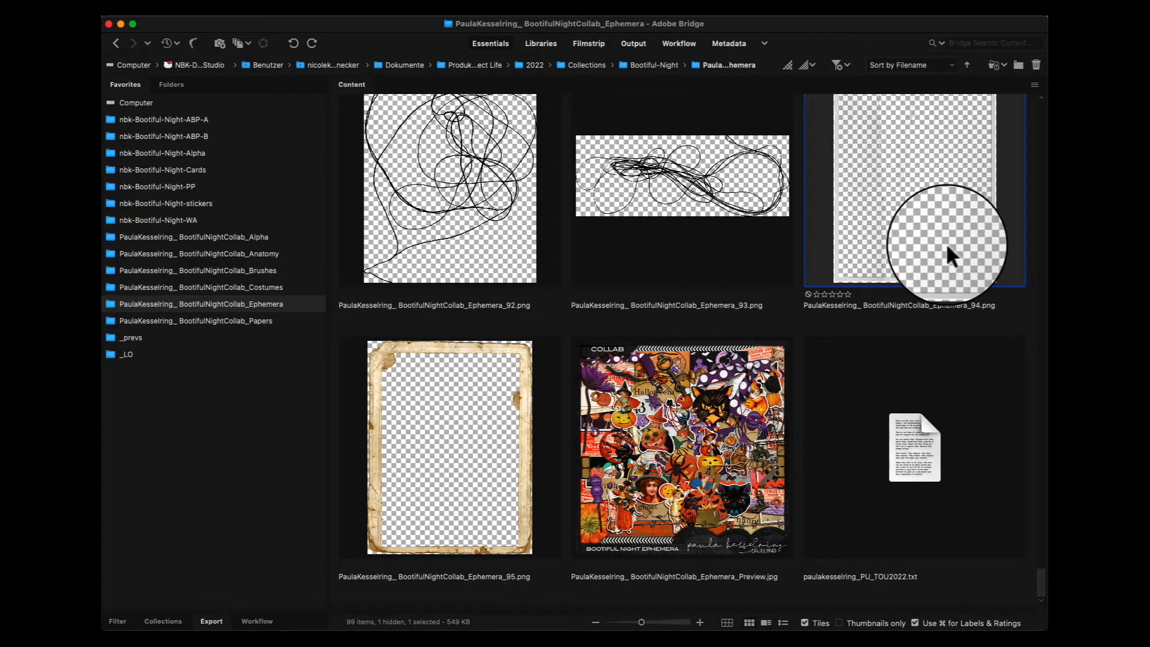
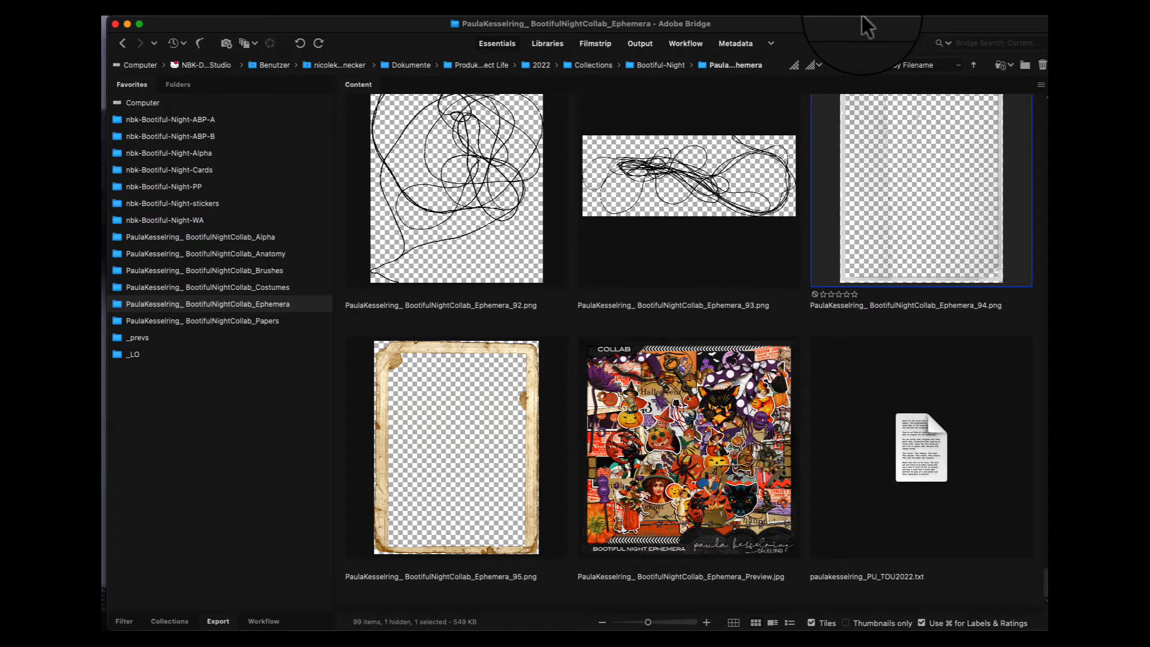
Look through the nbk-Bootiful-Night-Alpha folder, and preview the dripping letters A and B from its grey subfolder at full size
left_click(221, 151)
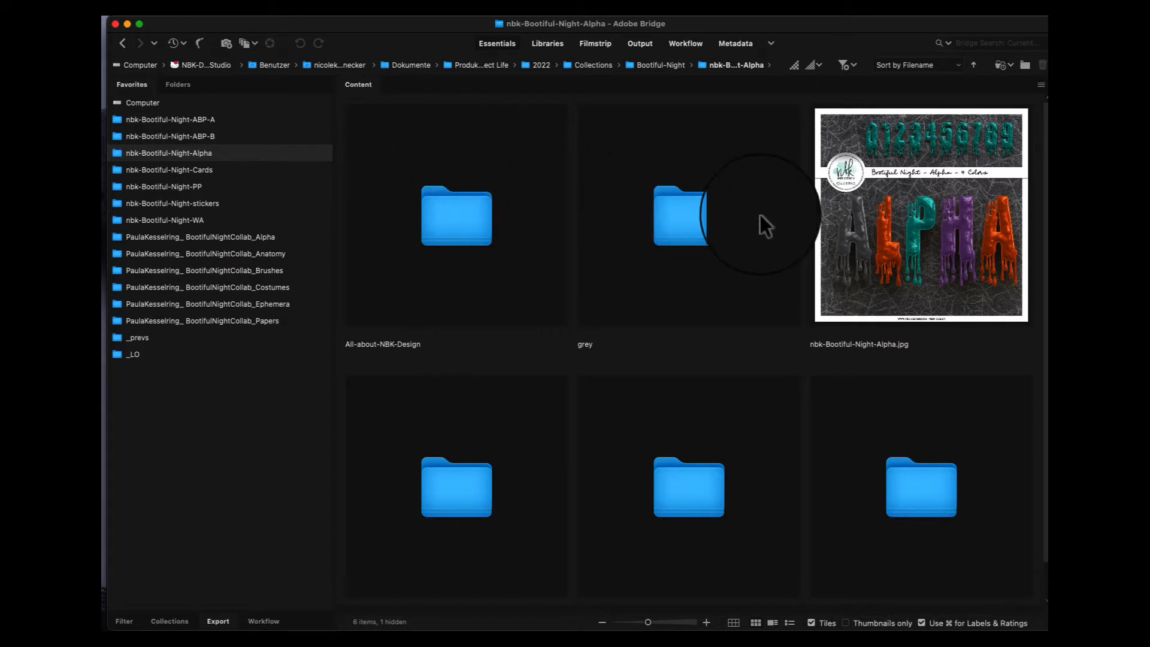
scroll(1041, 162, "down", 1)
scroll(1040, 153, "down", 1)
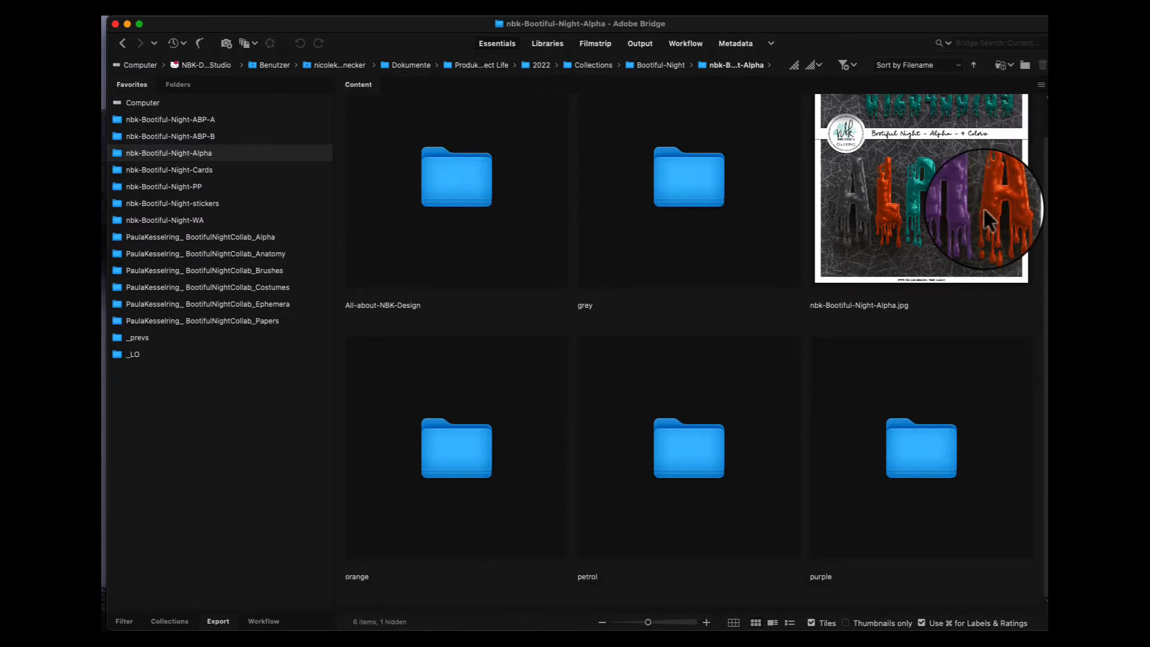
double_click(673, 177)
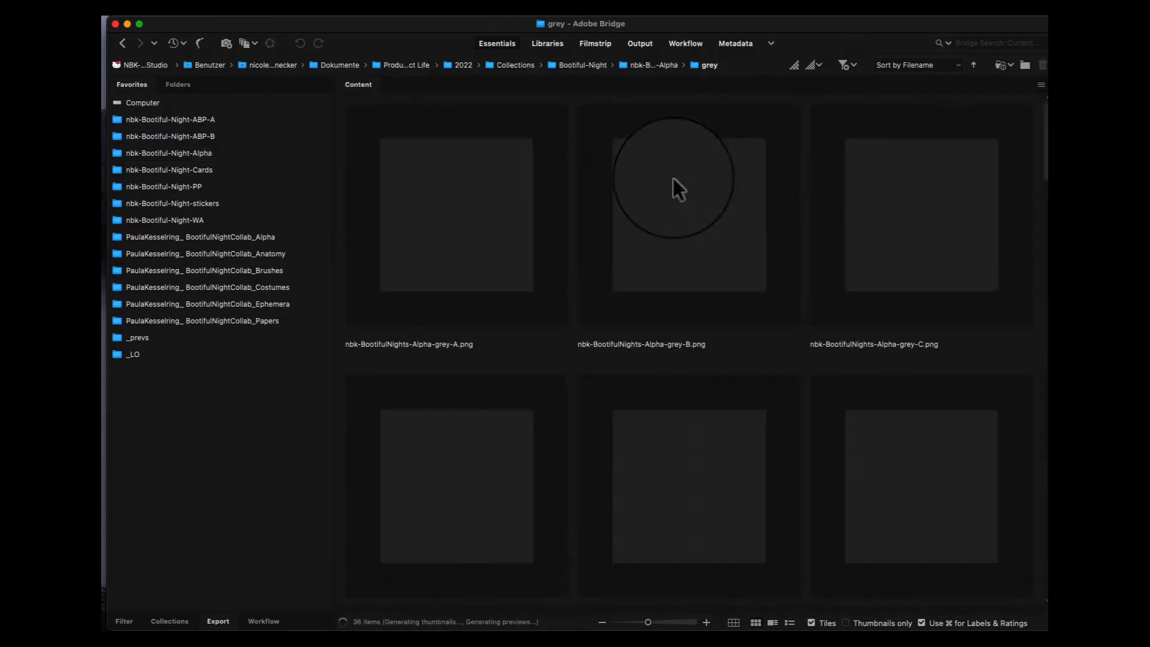
left_click(479, 214)
key("space")
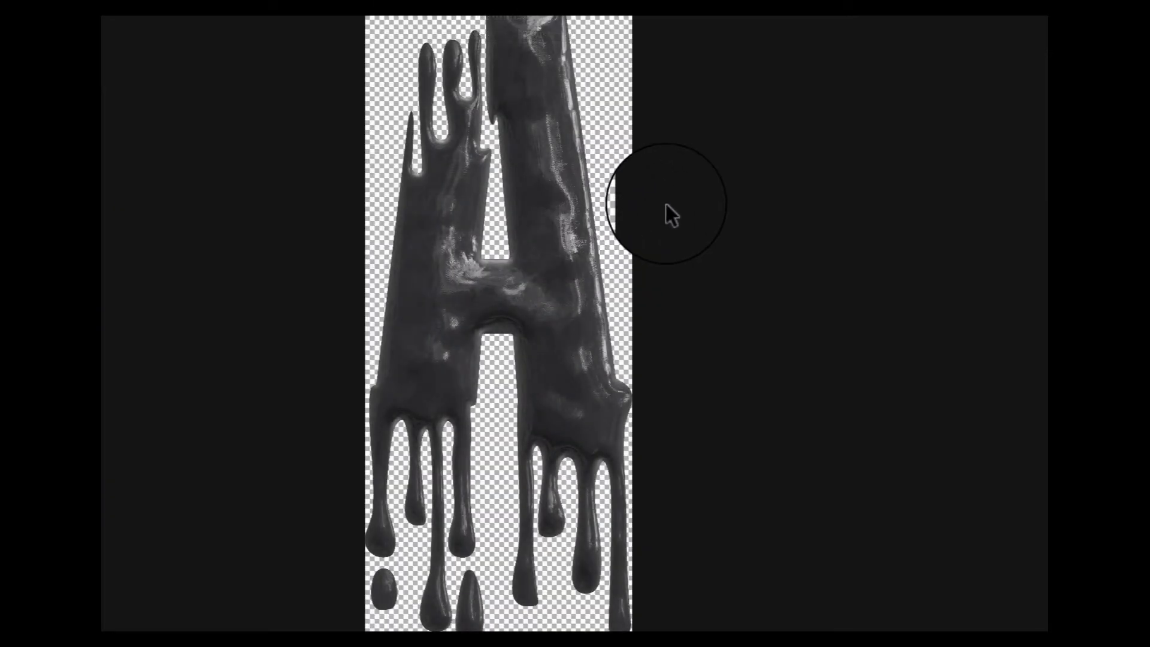
key("space")
left_click(739, 211)
key("space")
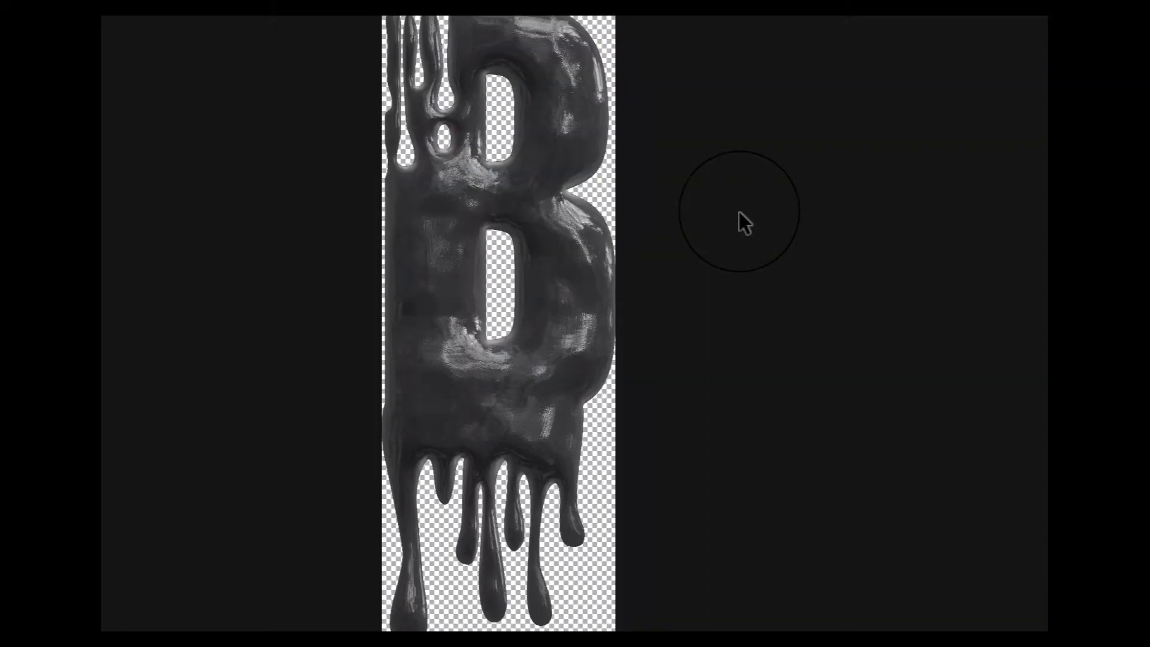
key("space")
Reload the grey alpha subfolder from its parent folder and open nbk-BootifulNights-Alpha-grey-B.png in Photoshop
key("super+Up")
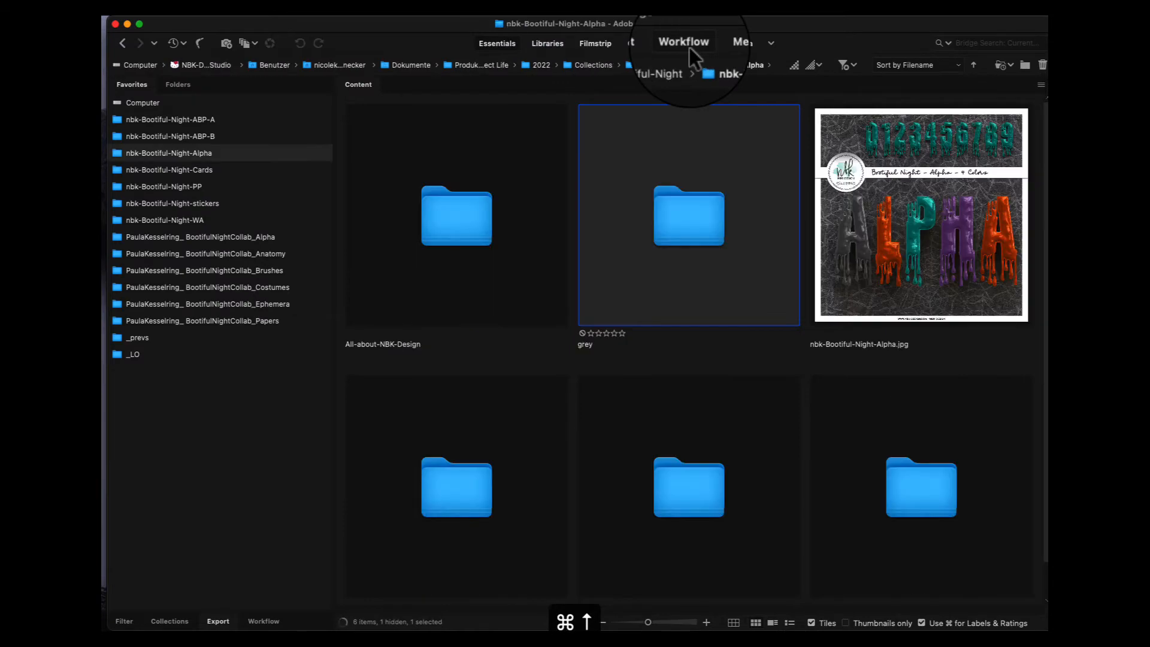
double_click(708, 220)
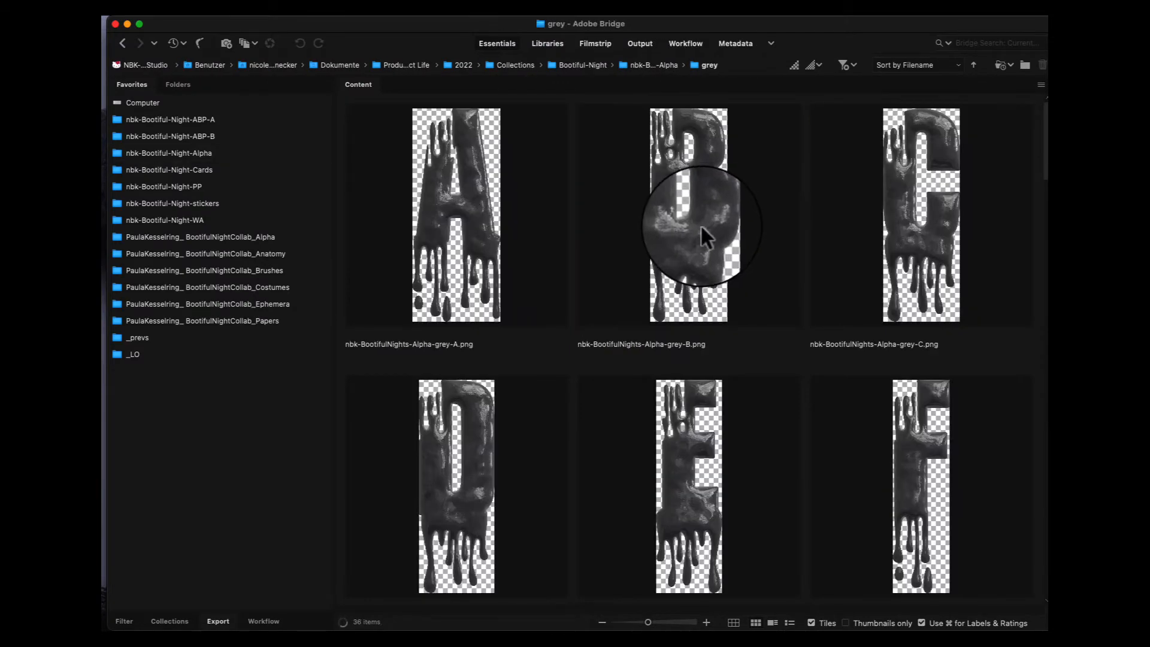
double_click(701, 227)
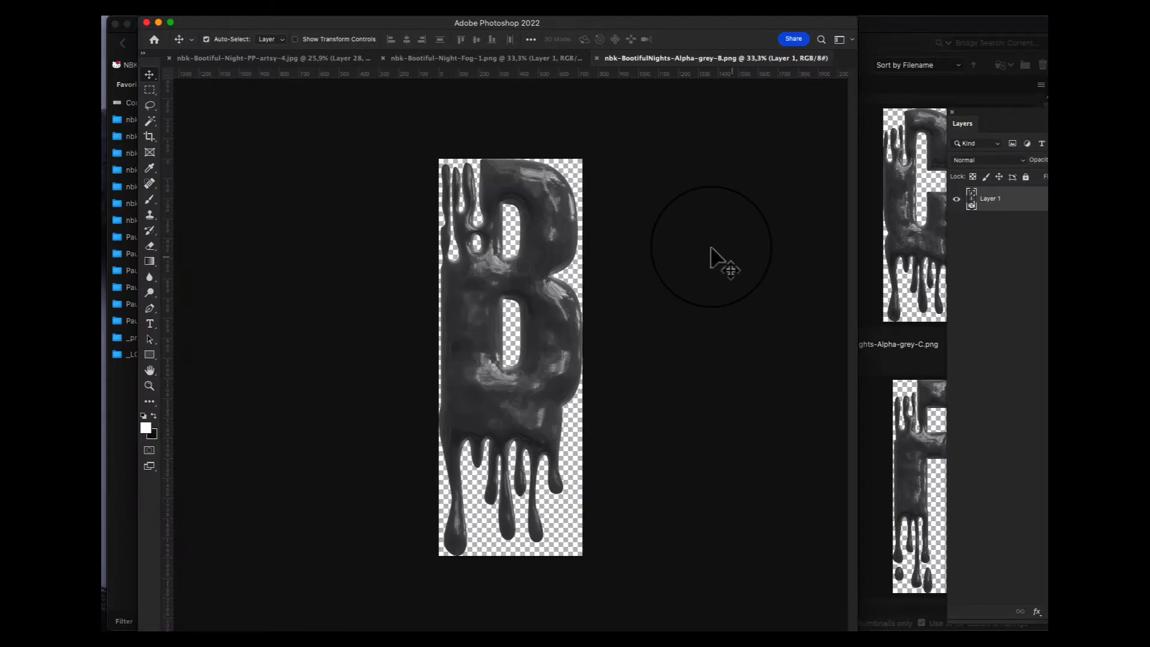
Add a Color Overlay effect in pure bright red to the grey letter B layer
left_click(1038, 612)
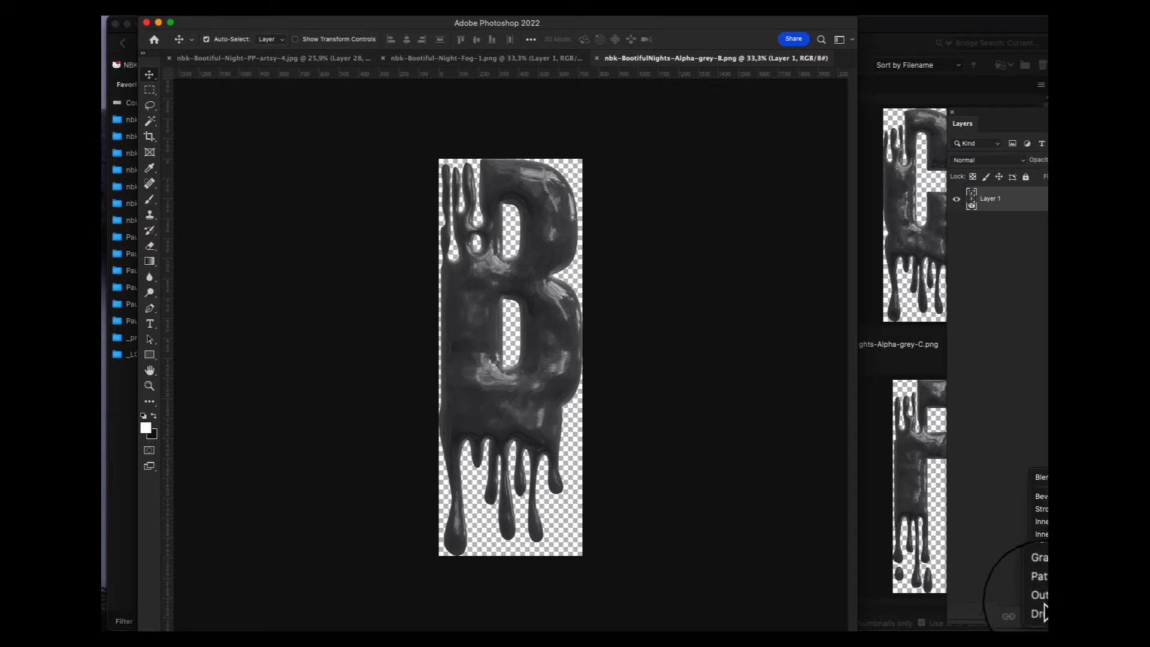
left_click(1035, 546)
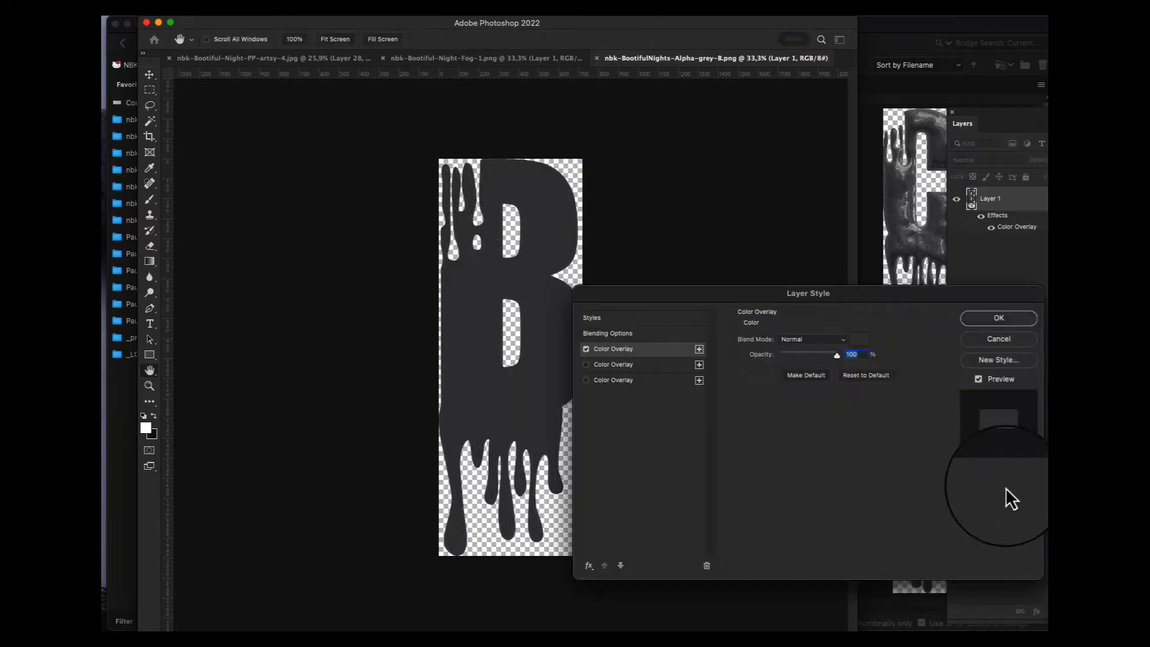
left_click(859, 339)
left_click_drag(846, 218, 828, 129)
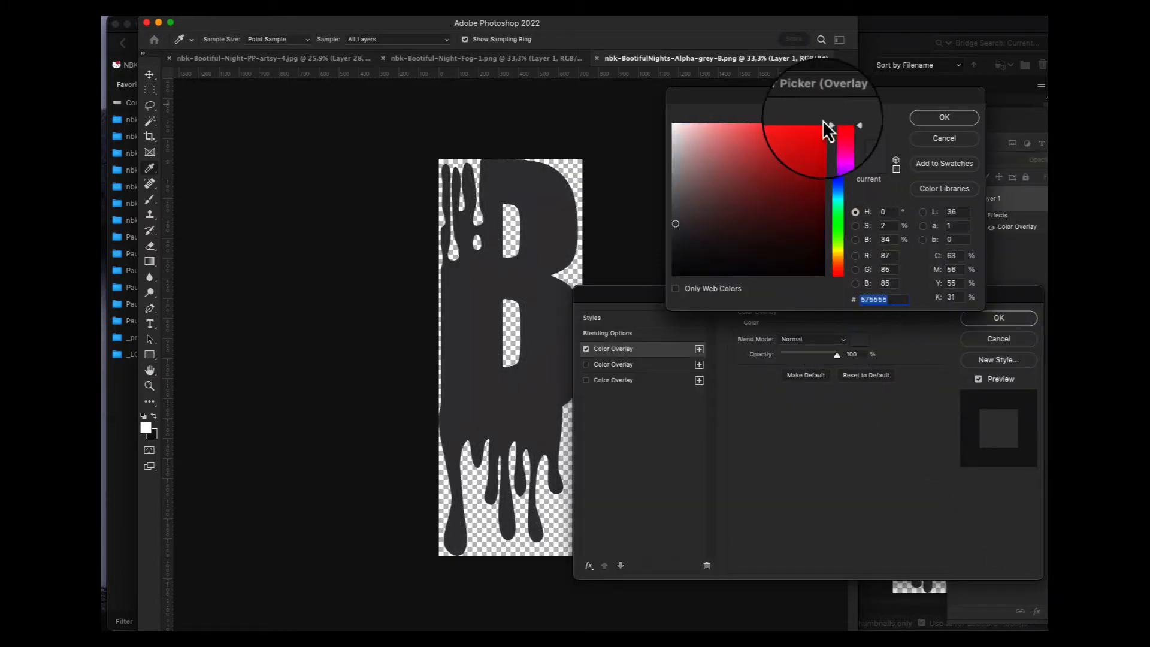
left_click(823, 123)
left_click(945, 118)
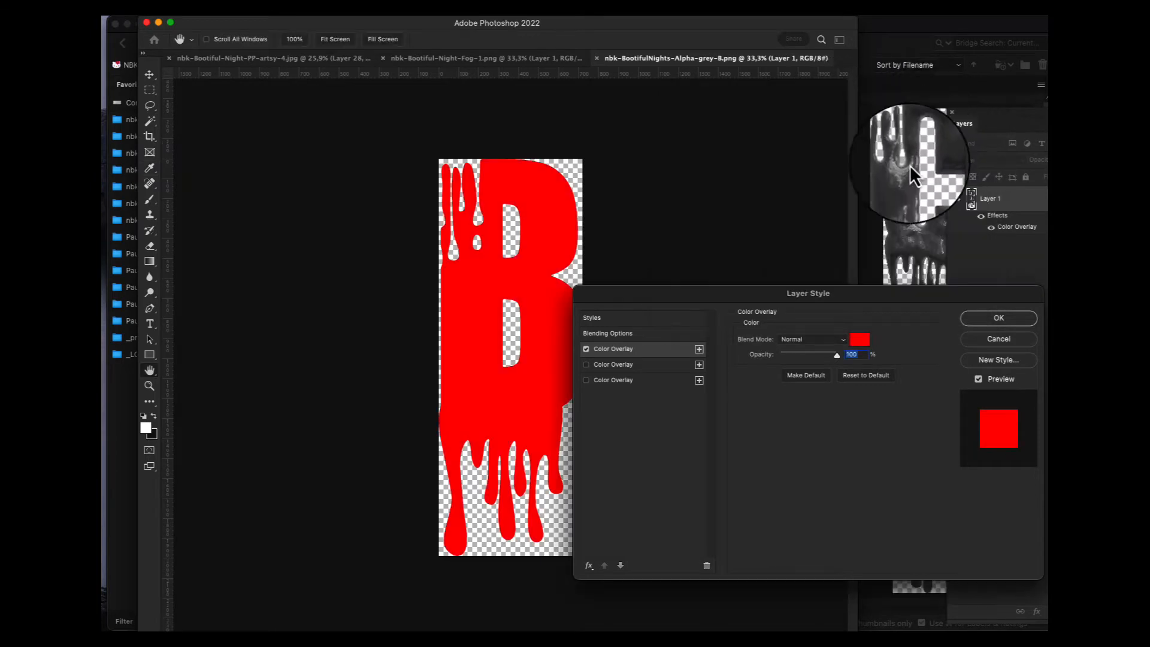
Try the Color, Hue and Multiply blend modes on the red overlay, keeping the Layer Style dialog clear of the letter
left_click(817, 341)
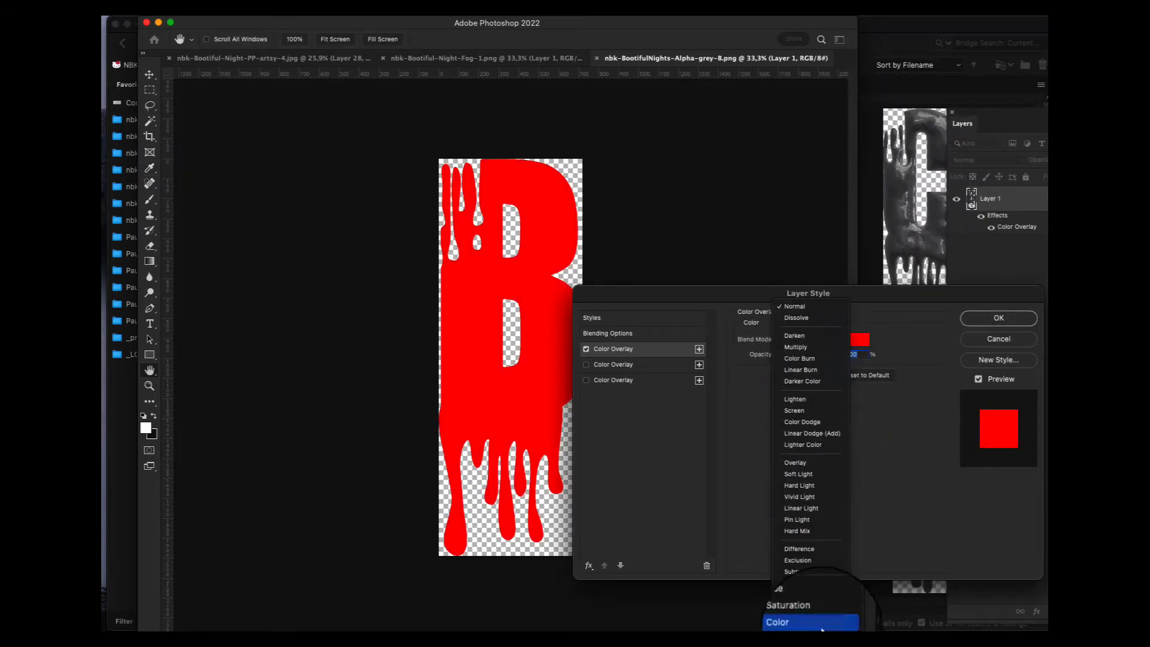
left_click(822, 628)
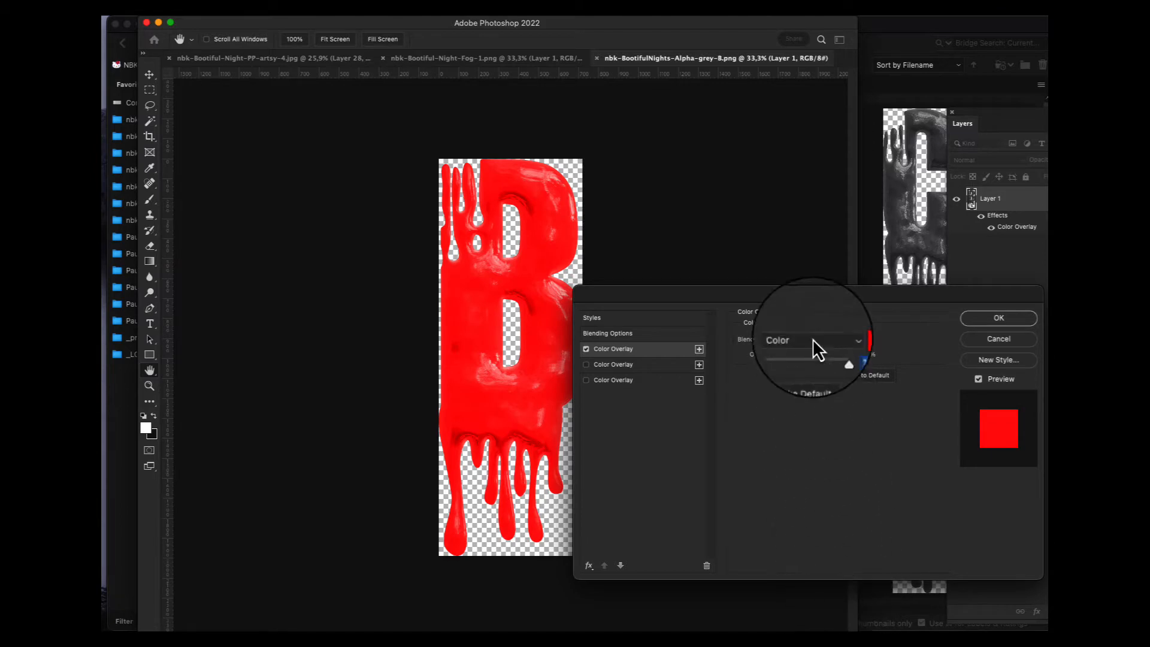
left_click(814, 342)
left_click(808, 341)
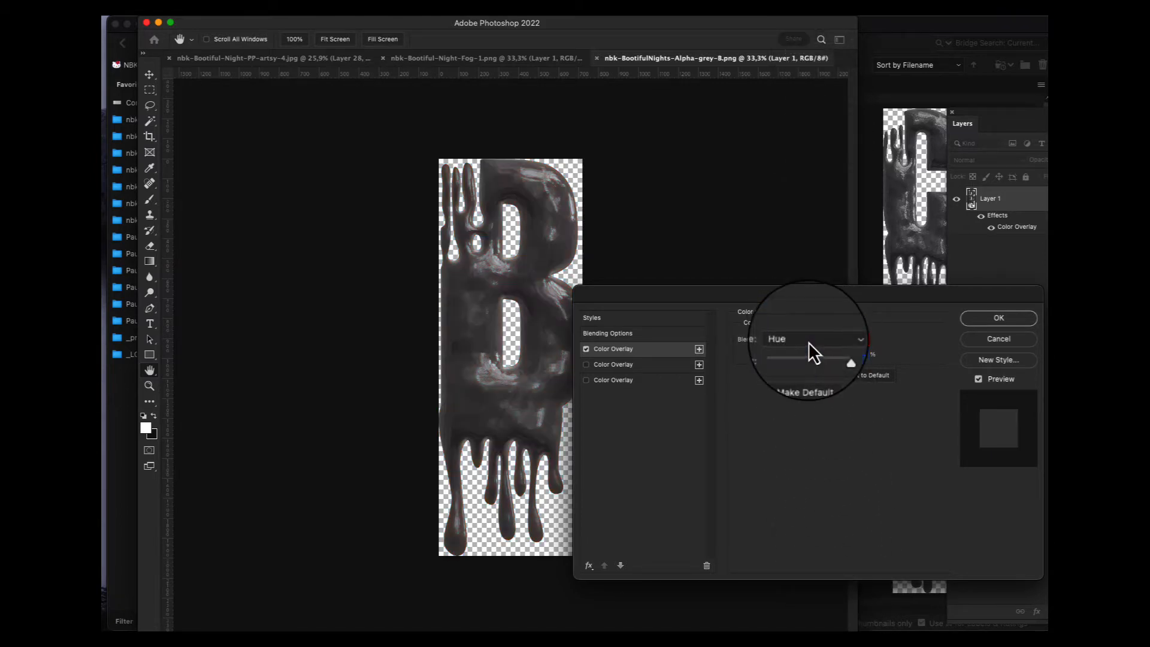
left_click(808, 342)
left_click(804, 92)
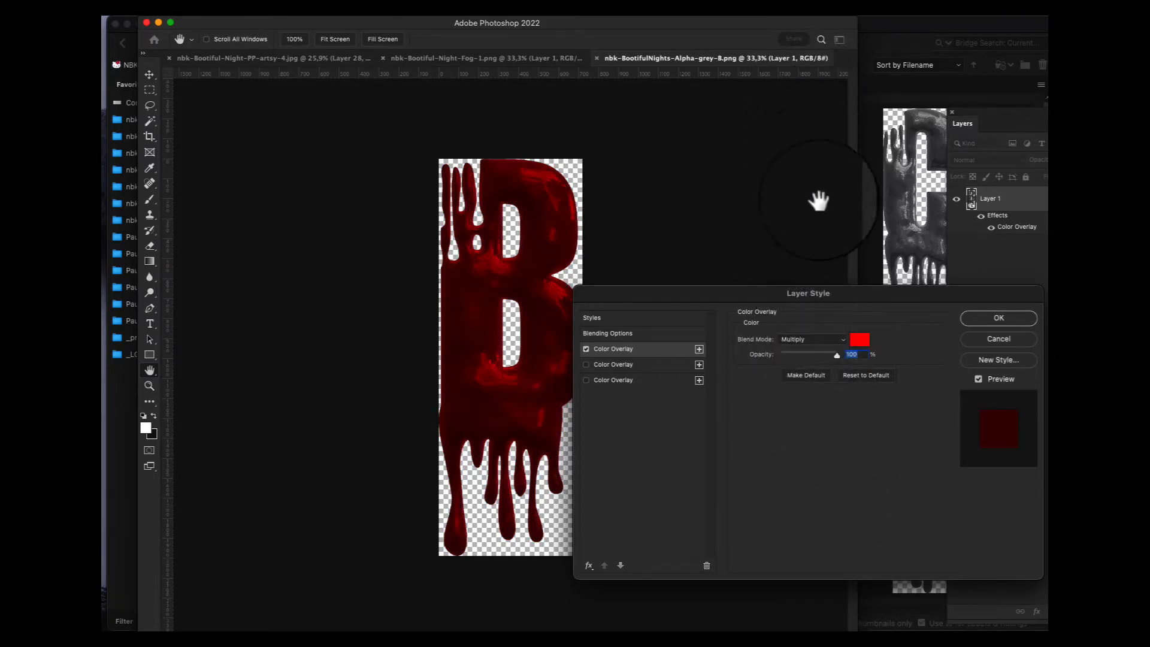
left_click_drag(832, 298, 869, 270)
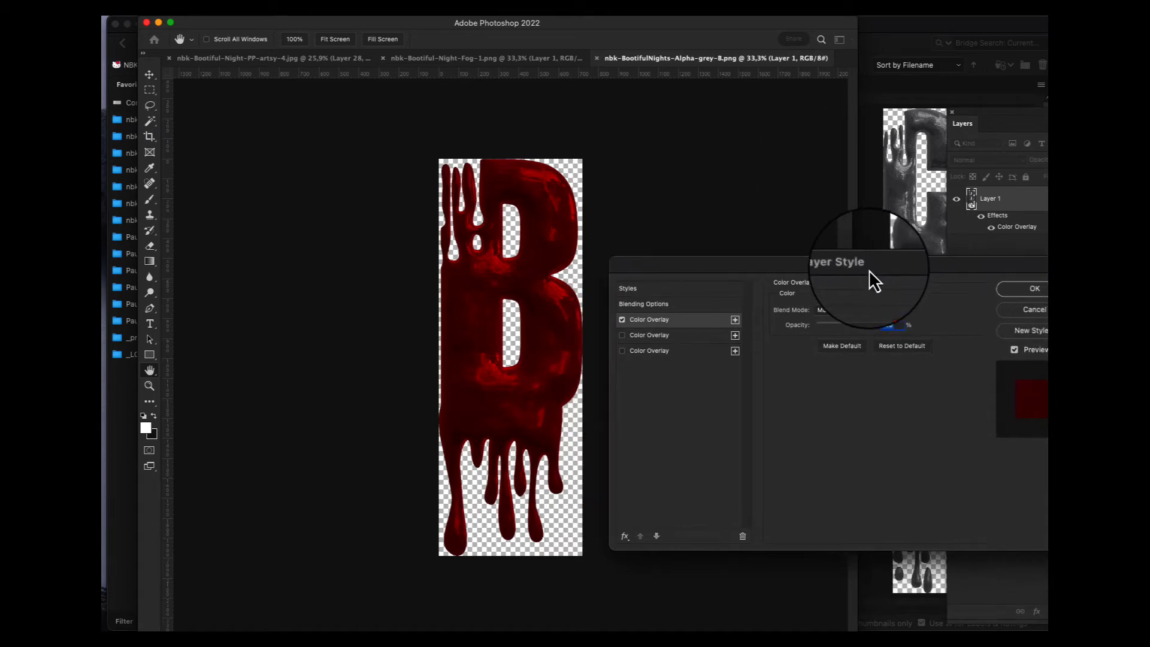
Try Color Burn on the red overlay, and set its blend mode to Linear Burn
left_click(850, 316)
left_click(851, 322)
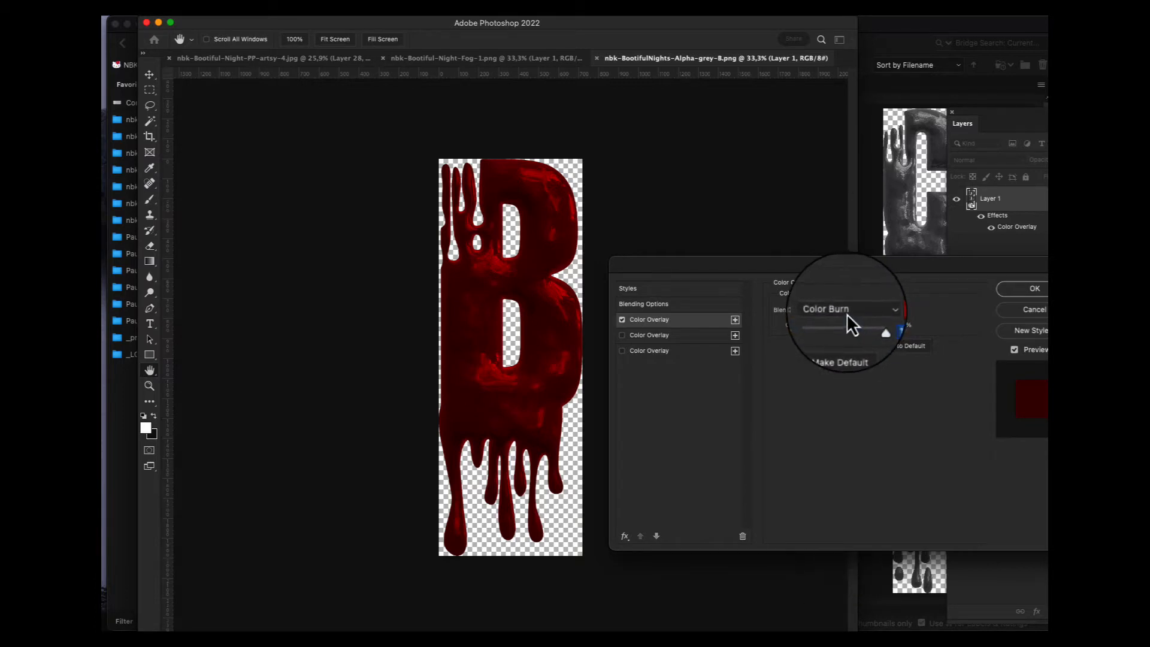
left_click(847, 313)
left_click(848, 318)
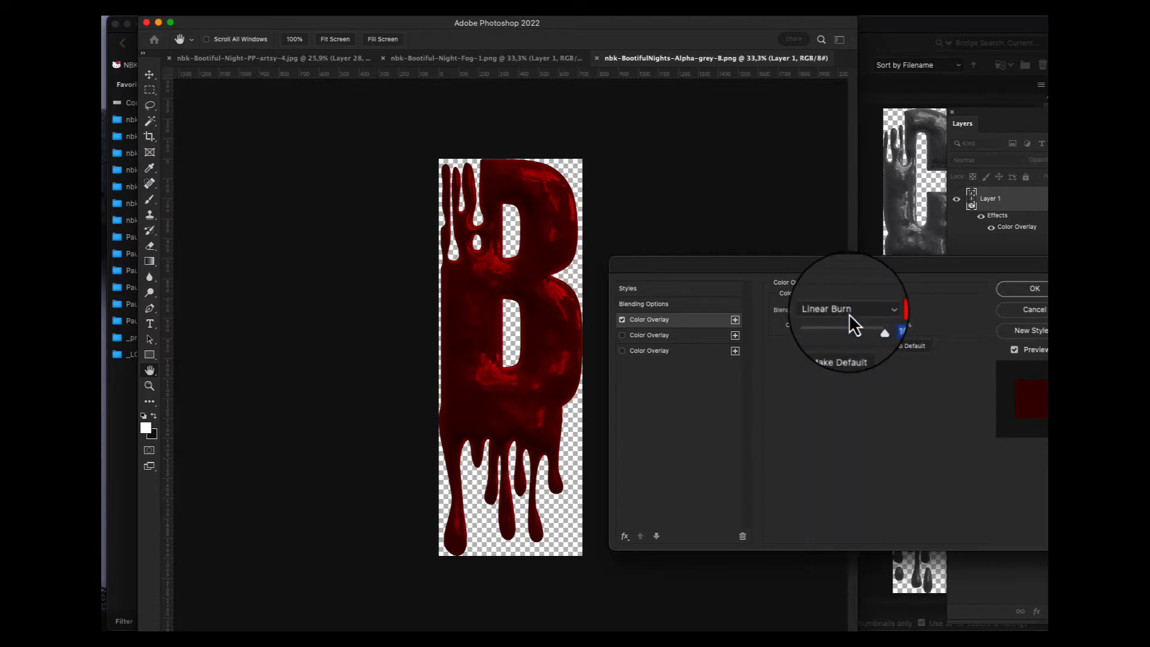
Try the Lighten, Screen, Color Dodge, Linear Dodge (Add) and Overlay blend modes on the letter B's red Color Overlay
left_click(856, 311)
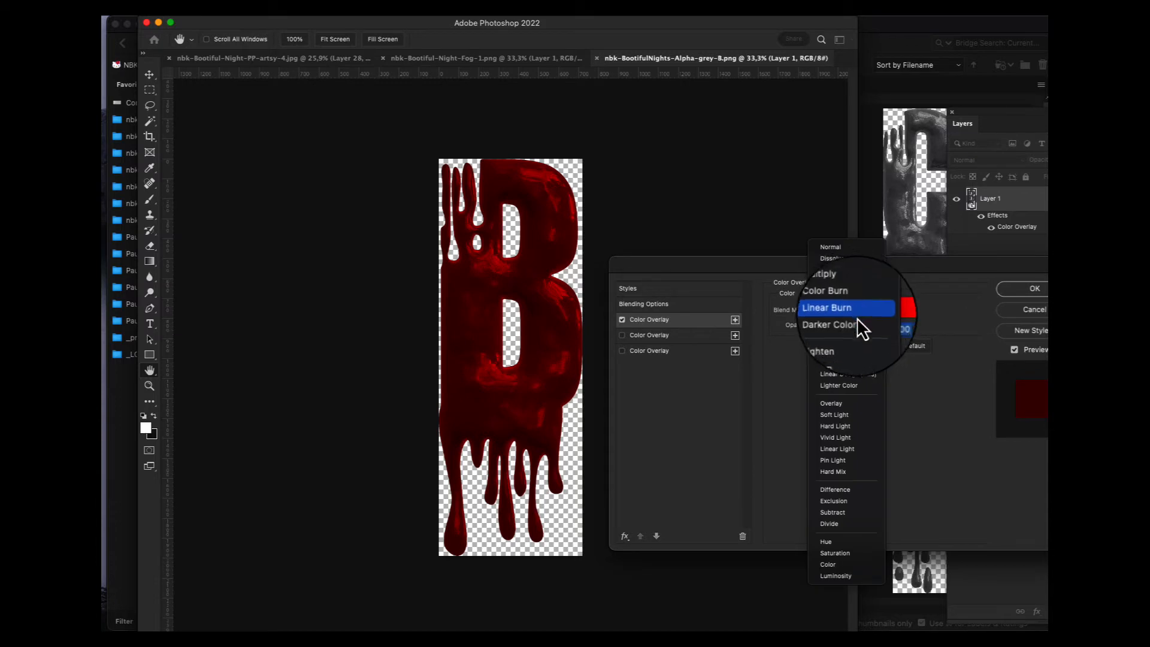
left_click(859, 340)
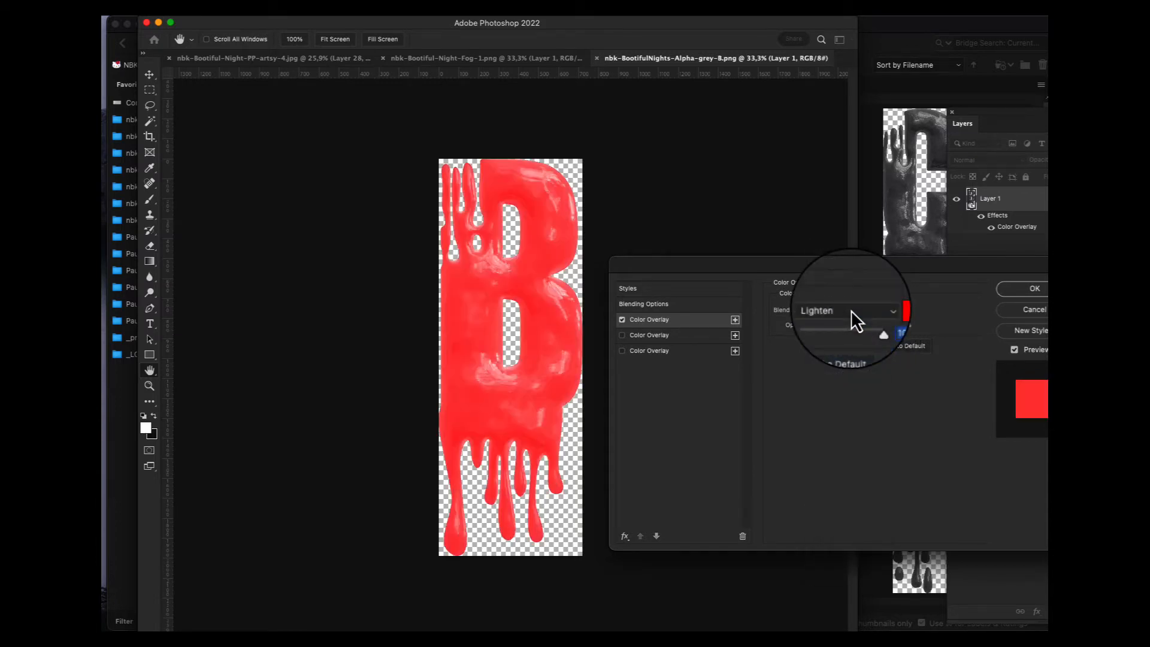
left_click(851, 310)
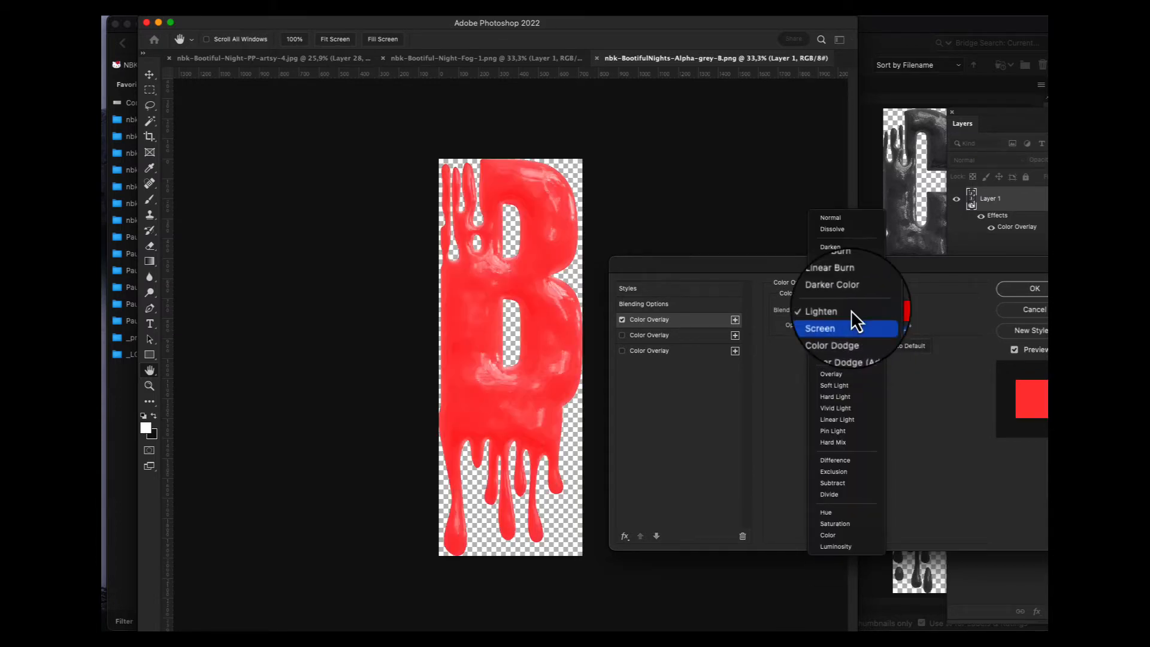
left_click(852, 312)
left_click(857, 312)
left_click(852, 316)
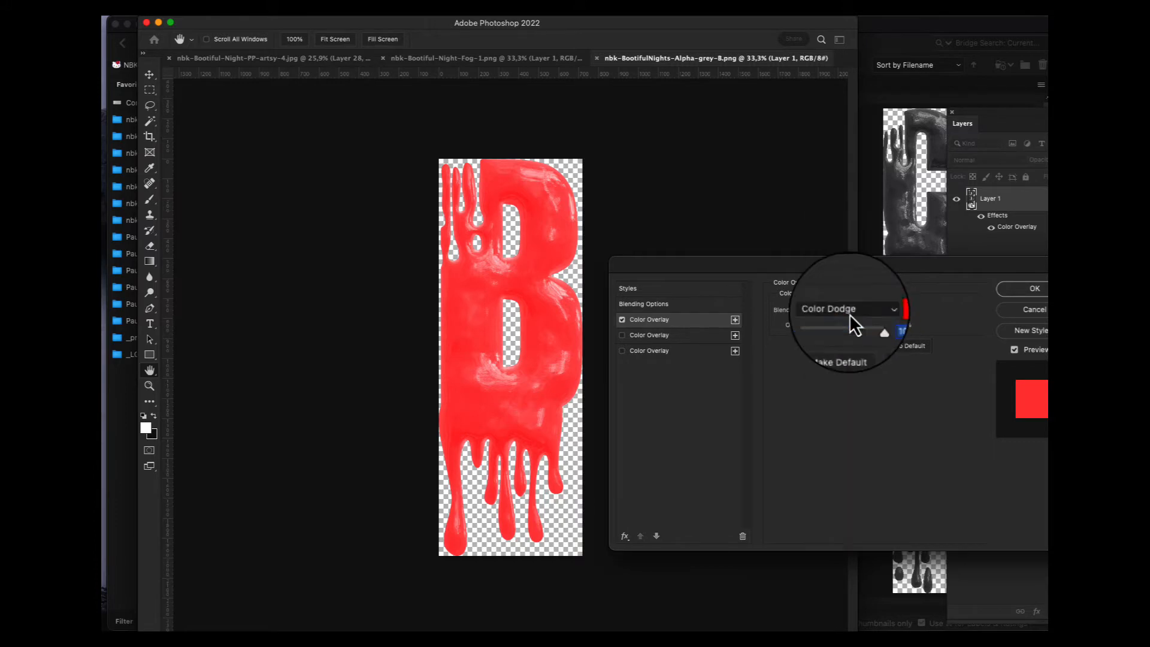
left_click(849, 314)
left_click(852, 326)
left_click(852, 315)
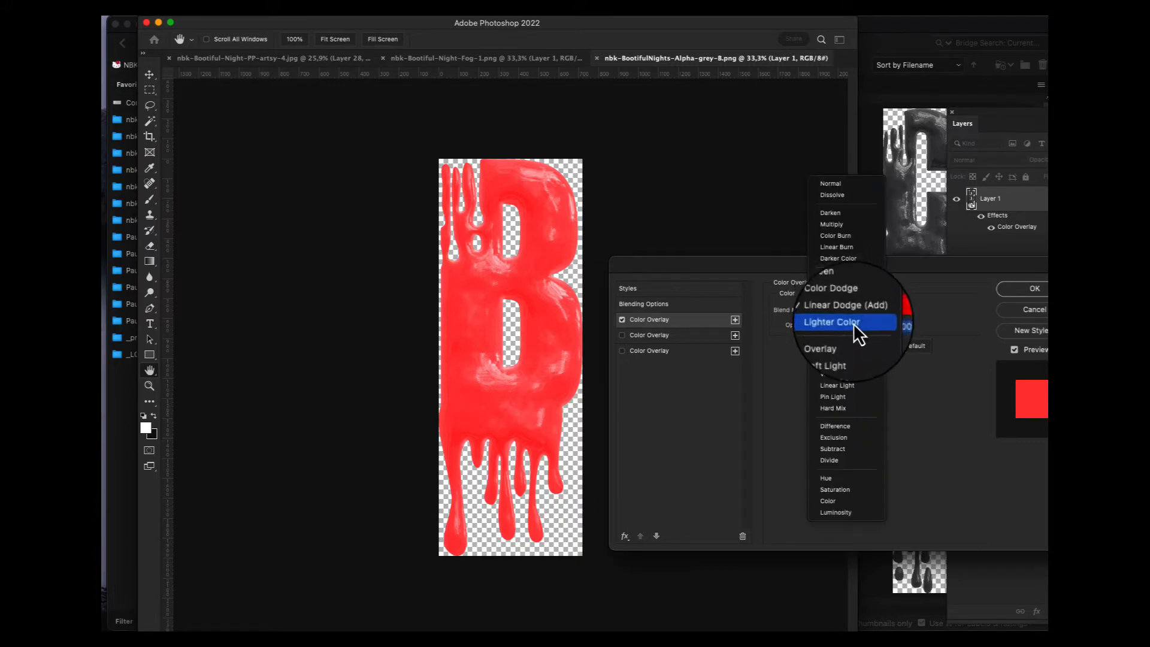
left_click(863, 349)
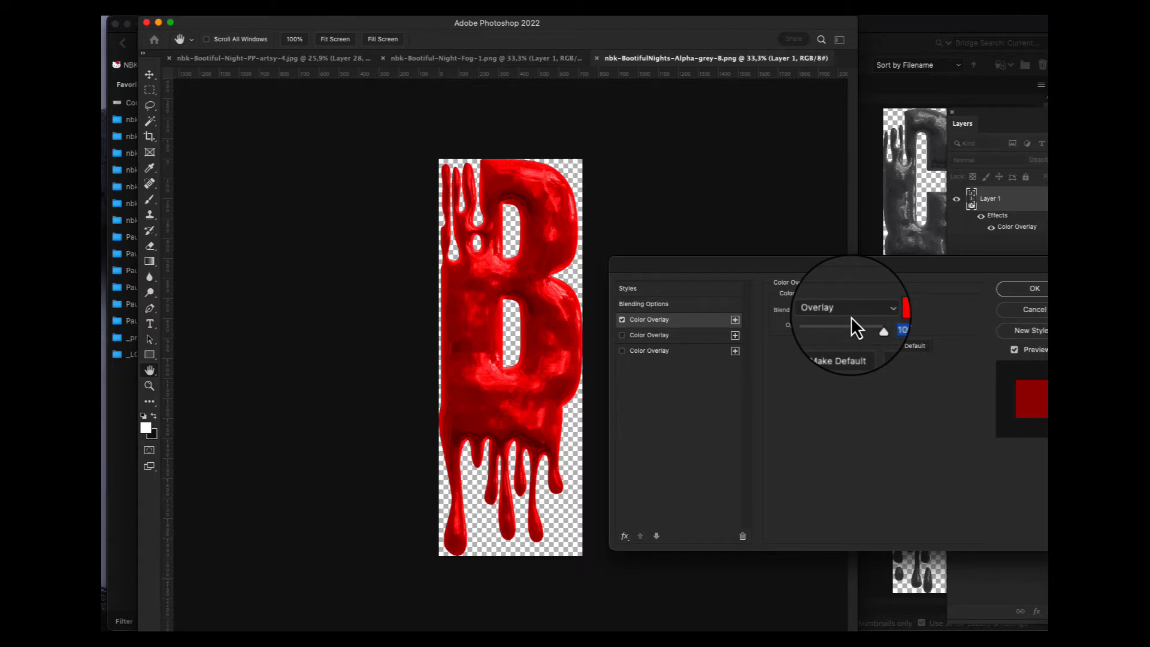
left_click(851, 316)
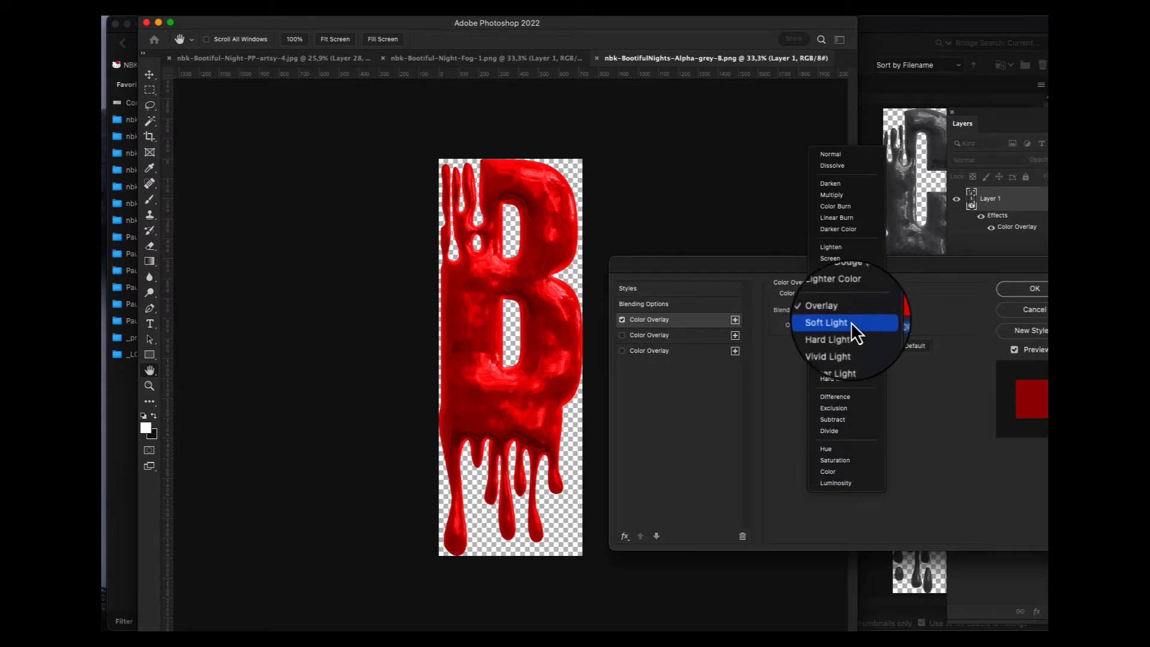
Try the overlay colors f04d5e, f0ac5b and 764f84 on the letter B and discard the layer style
left_click(1031, 296)
left_click(886, 309)
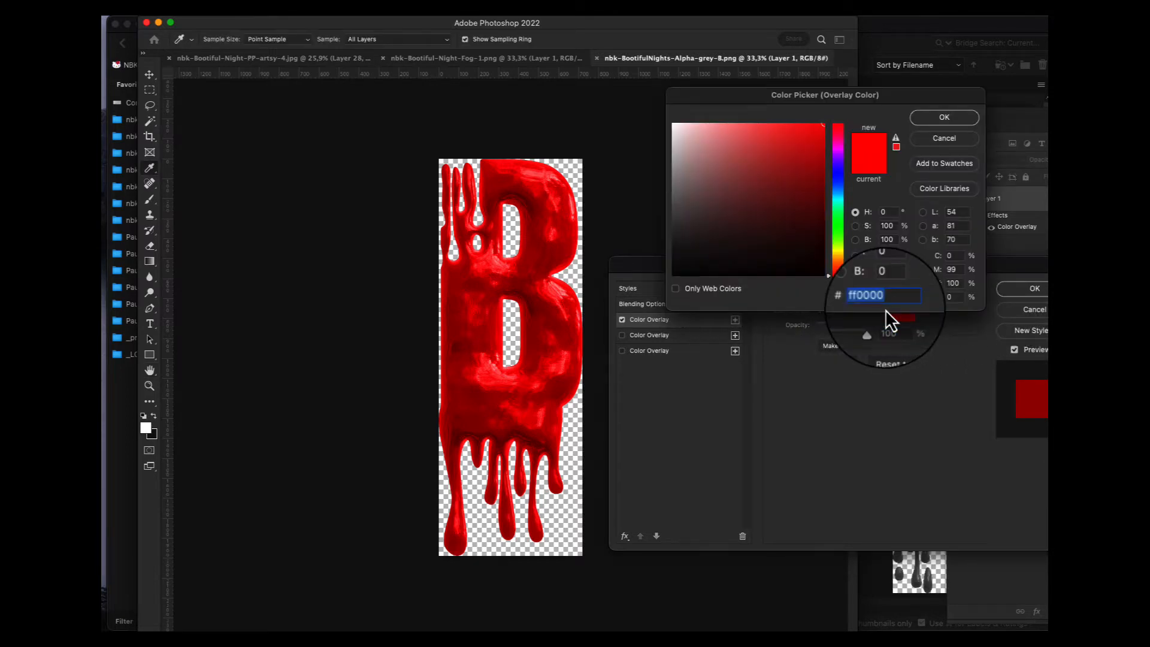
left_click(776, 132)
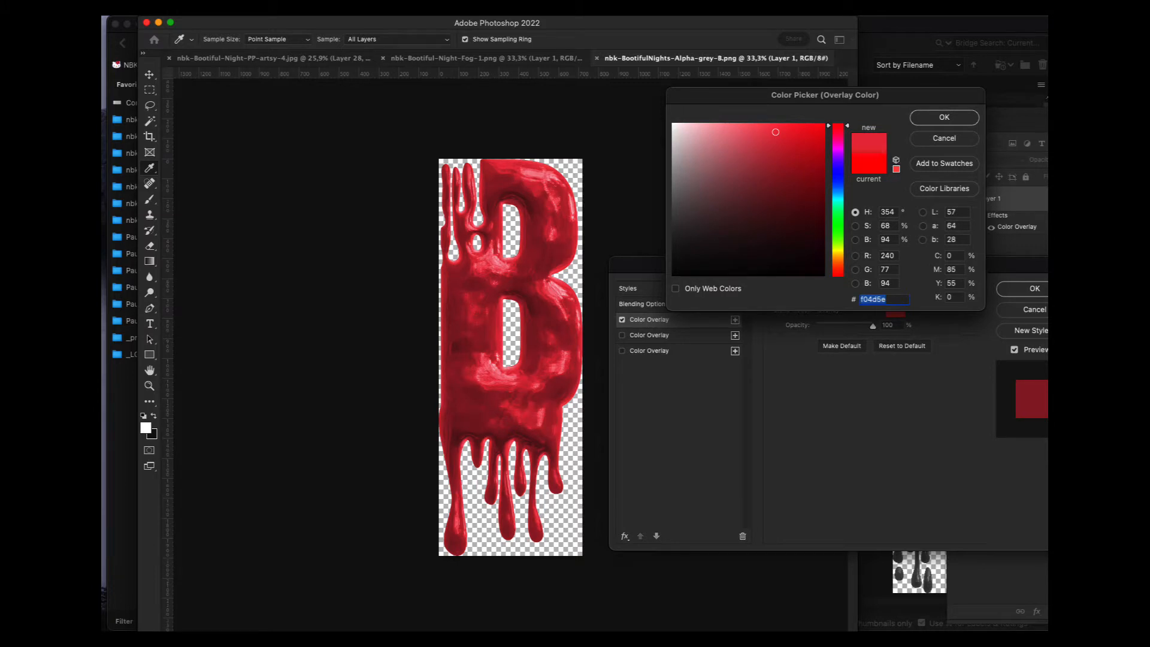
left_click(767, 132)
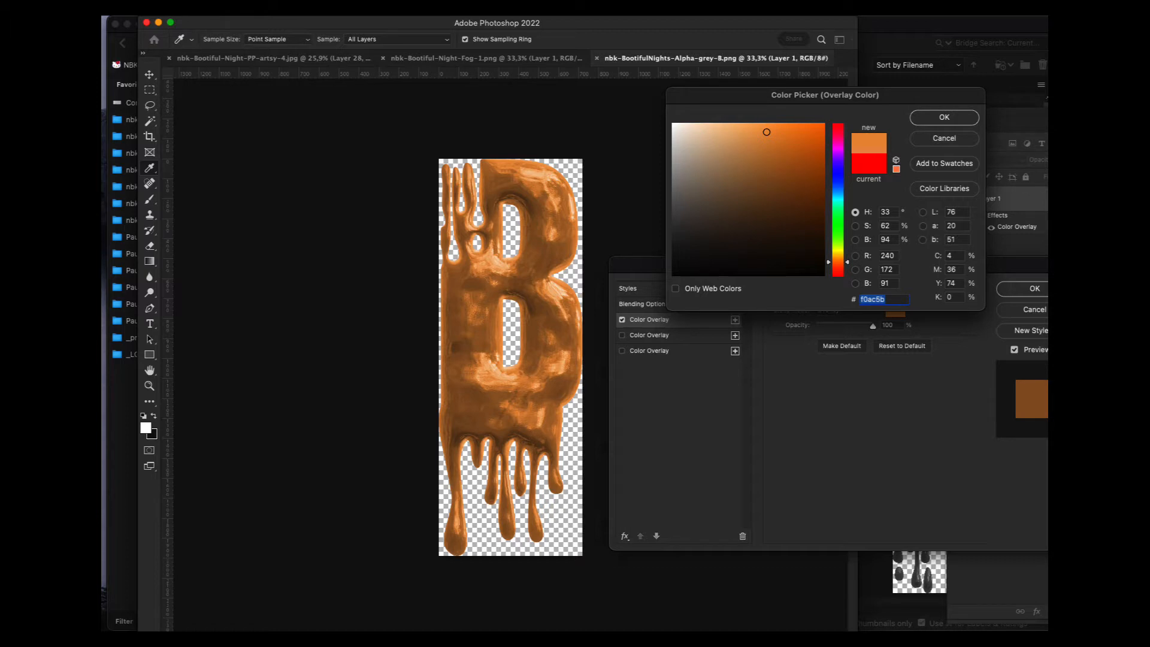
type("764f84")
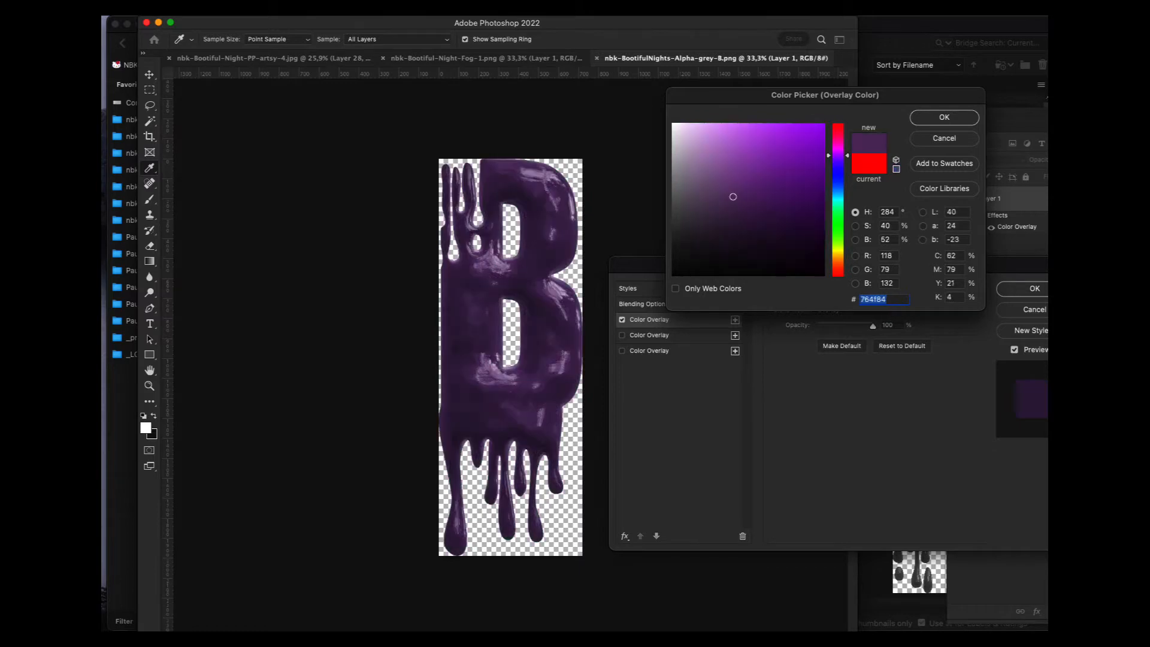
left_click(945, 117)
left_click(1033, 312)
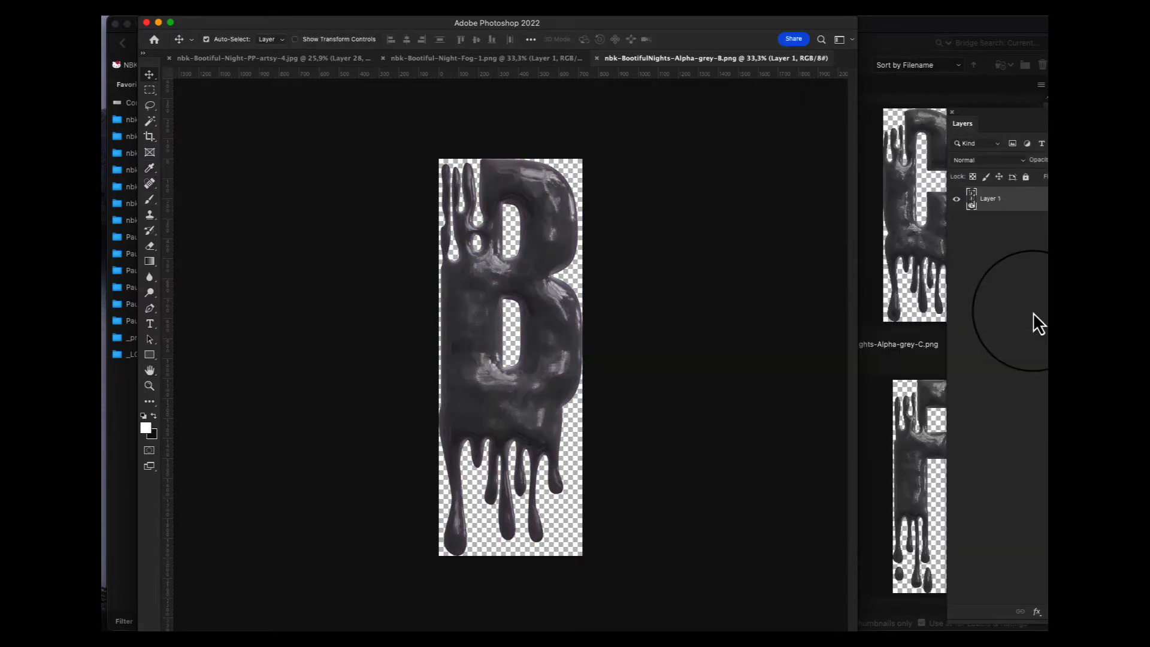
Switch to Adobe Bridge and look through the letters and numbers in the grey alpha folder
left_click(917, 350)
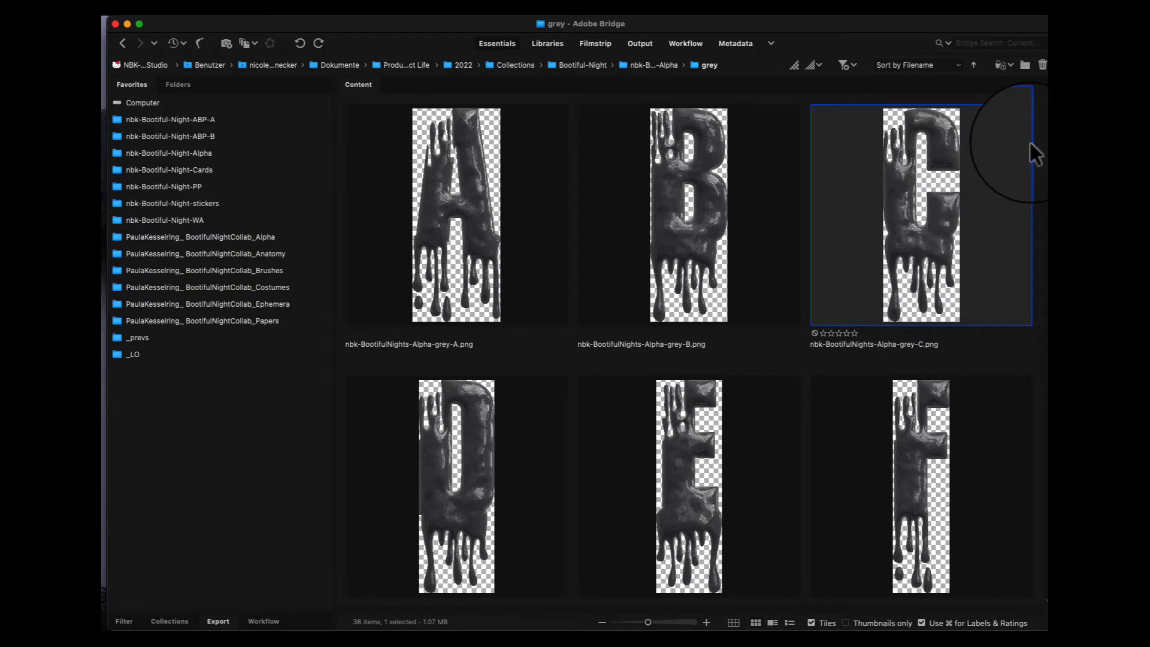
scroll(1043, 127, "down", 2)
scroll(1044, 127, "down", 15)
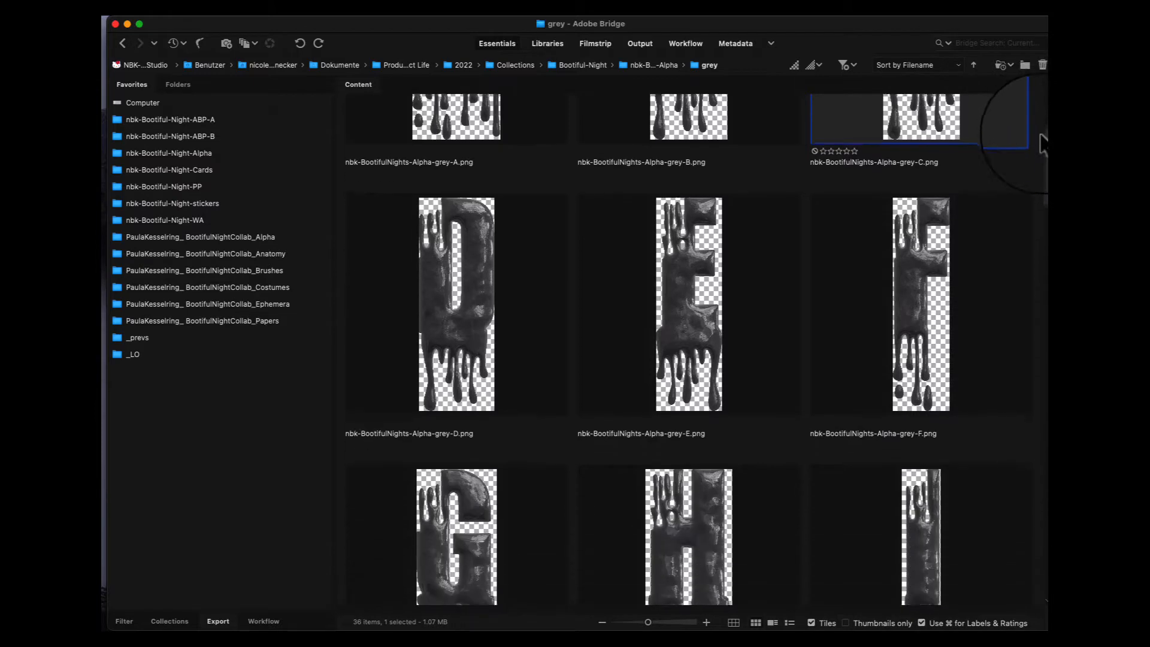
scroll(1042, 212, "down", 20)
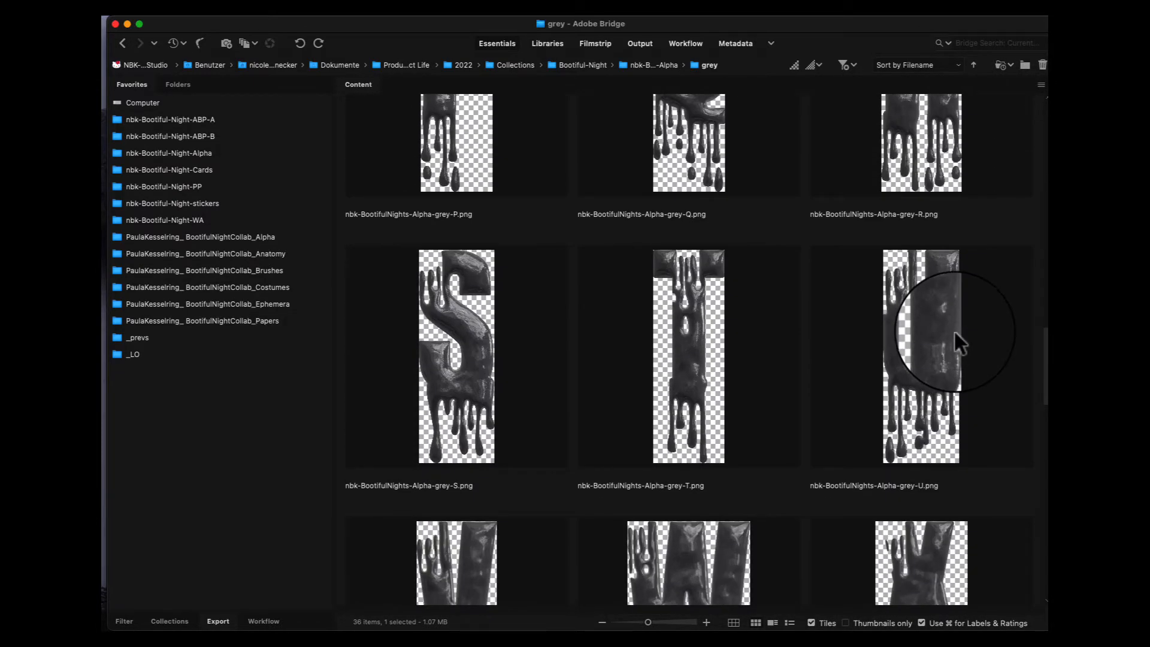
scroll(955, 332, "down", 20)
scroll(936, 450, "down", 7)
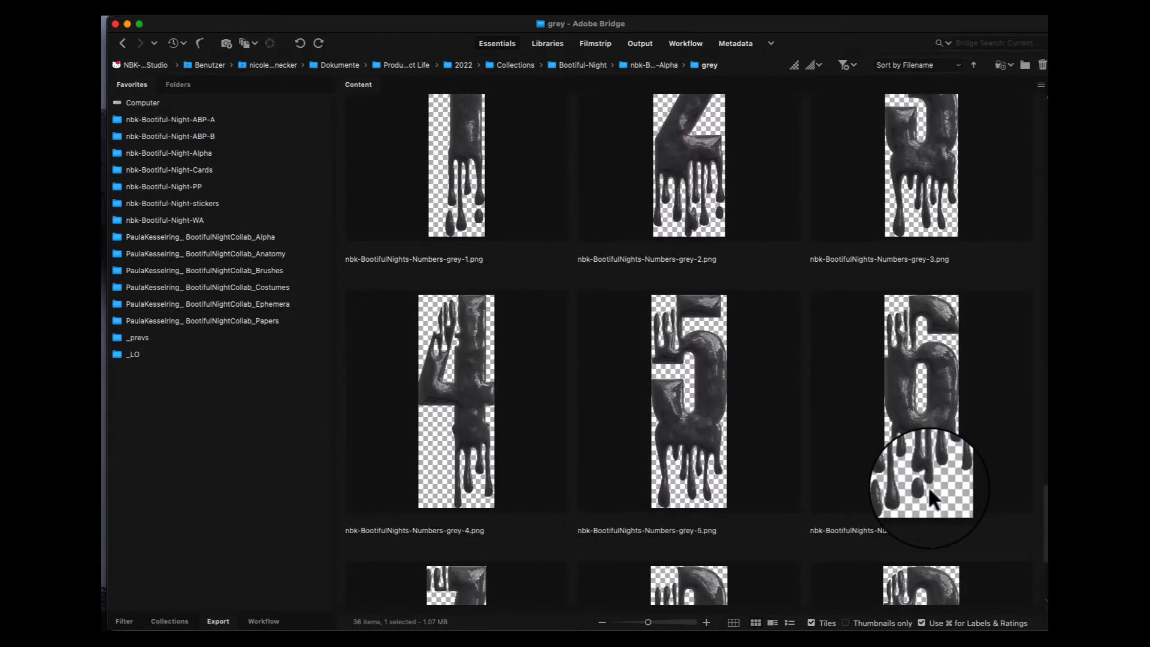
scroll(928, 491, "down", 7)
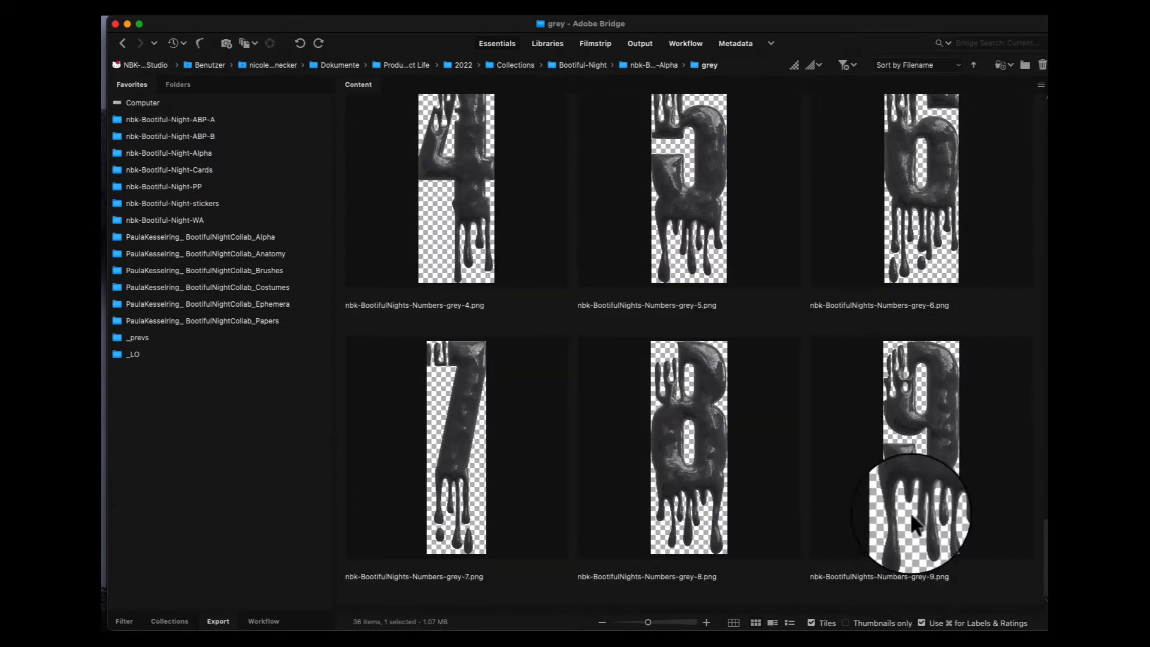
scroll(928, 497, "up", 20)
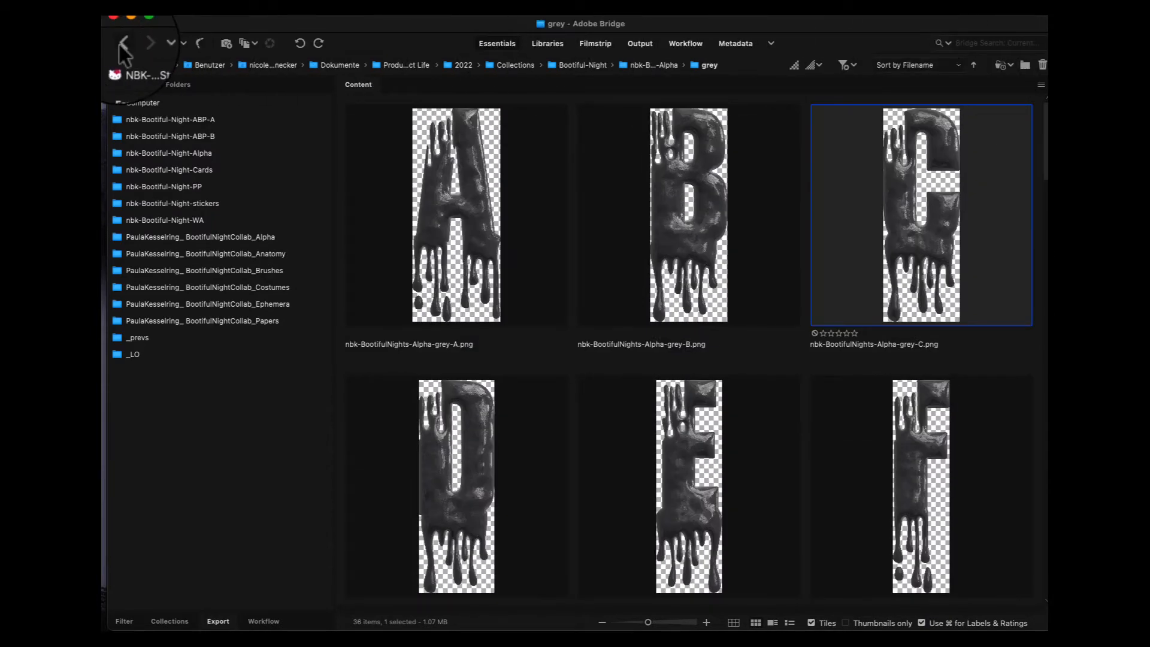
View the orange letter set in the nbk-Bootiful-Night-Alpha folder and return to the parent folder
left_click(162, 153)
left_click(471, 477)
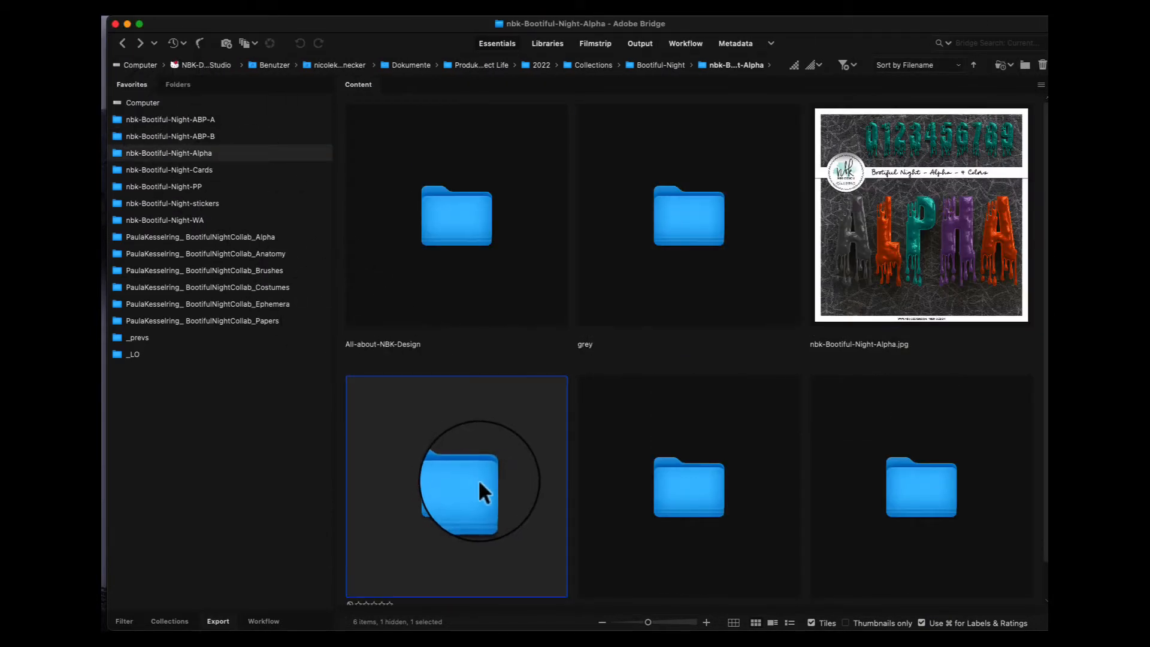
double_click(490, 484)
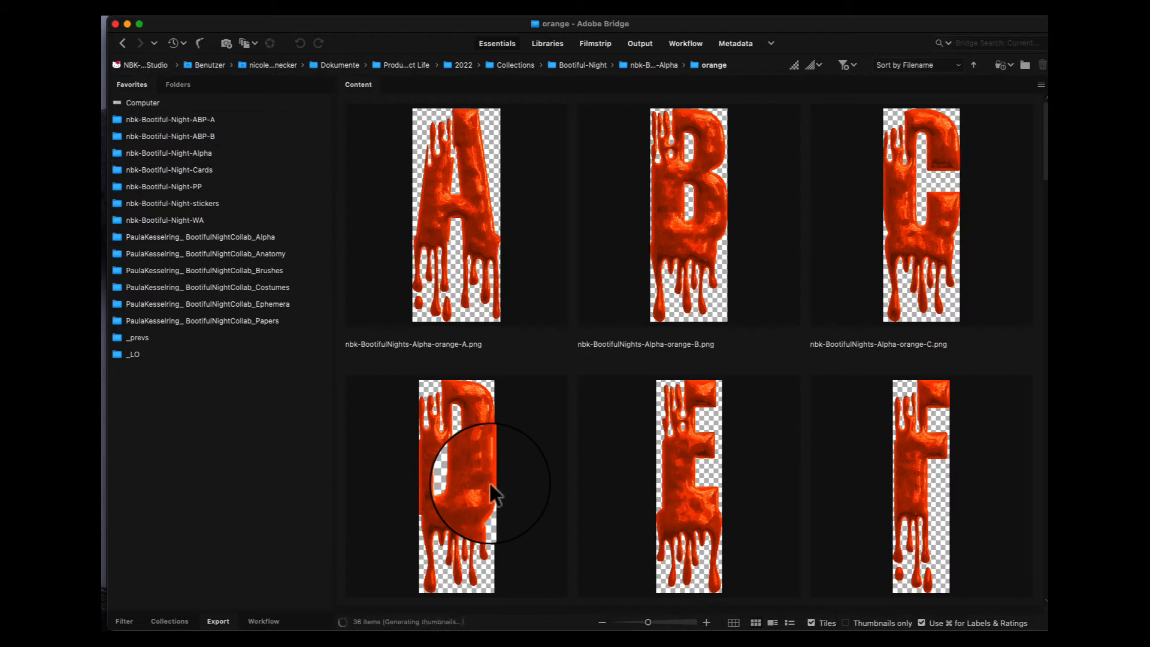
left_click(122, 44)
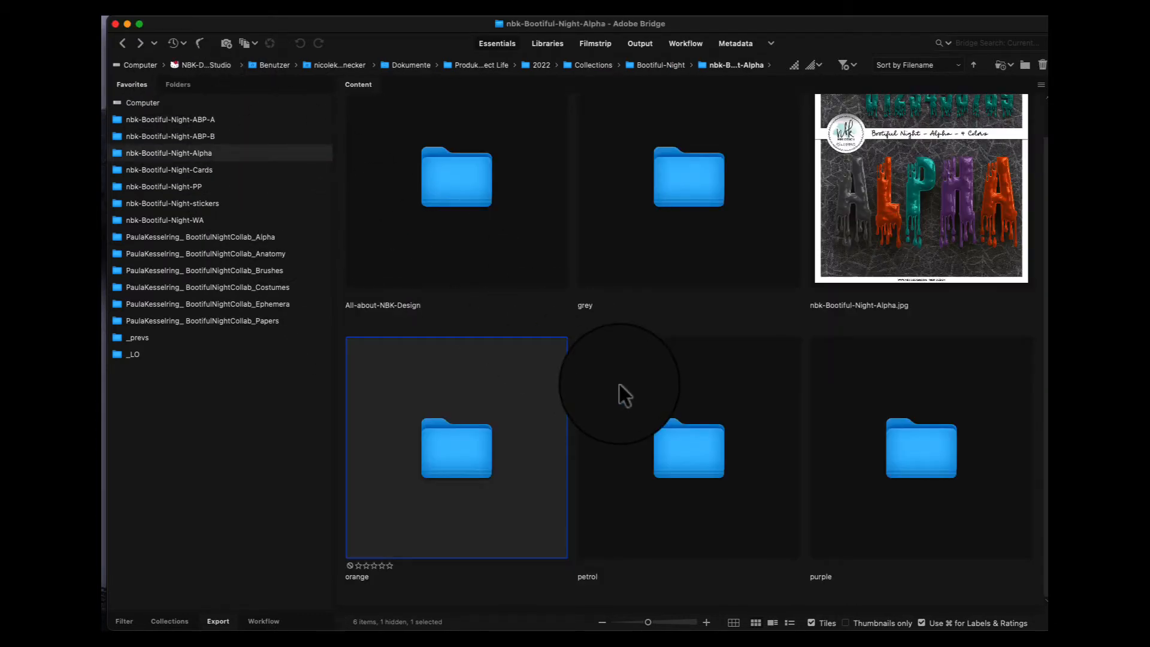
Open nbk-BootifulNights-Alpha-petrol-K.png from the petrol folder in Photoshop and copy the entire image
double_click(689, 458)
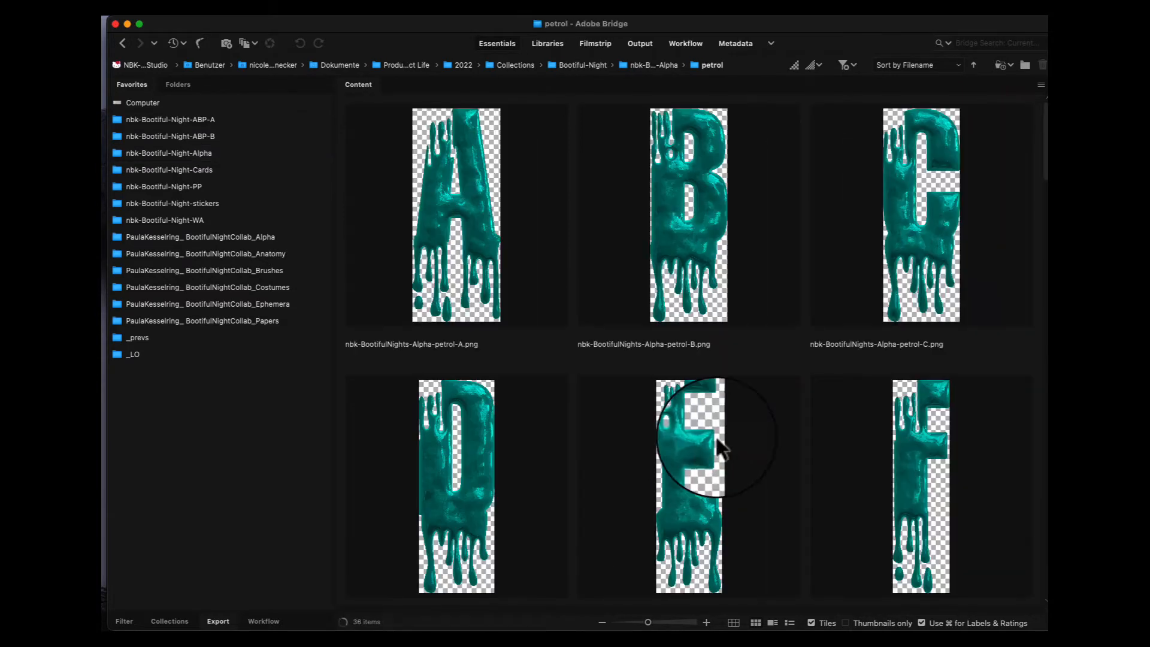
scroll(1025, 189, "down", 5)
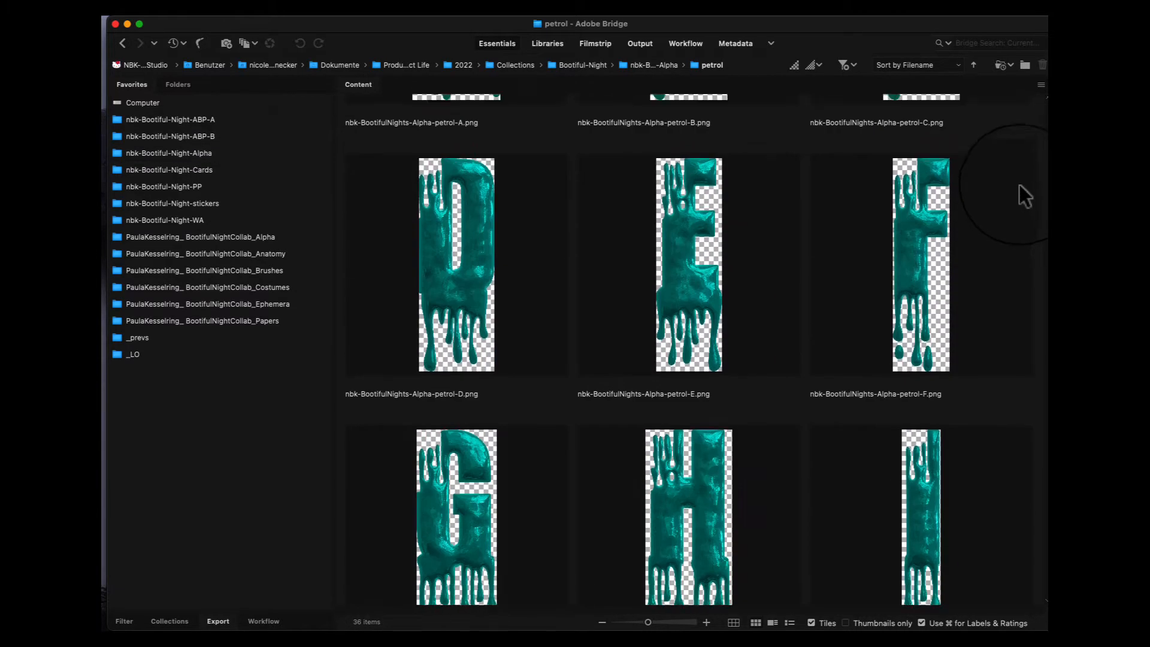
scroll(1019, 183, "down", 10)
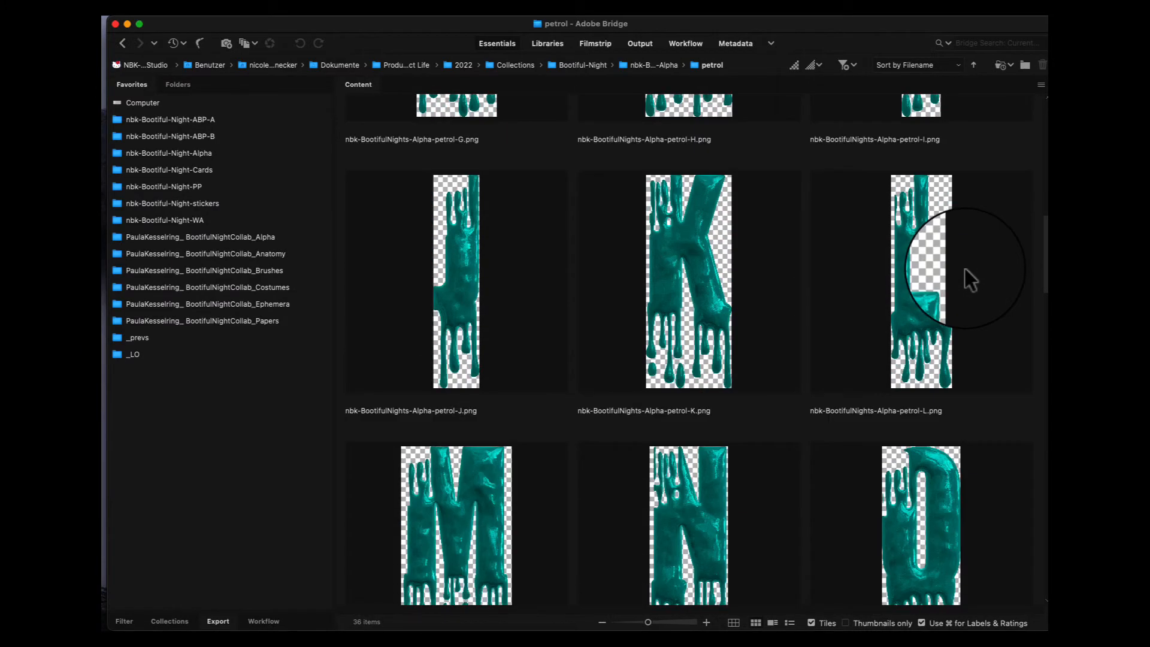
scroll(970, 278, "down", 1)
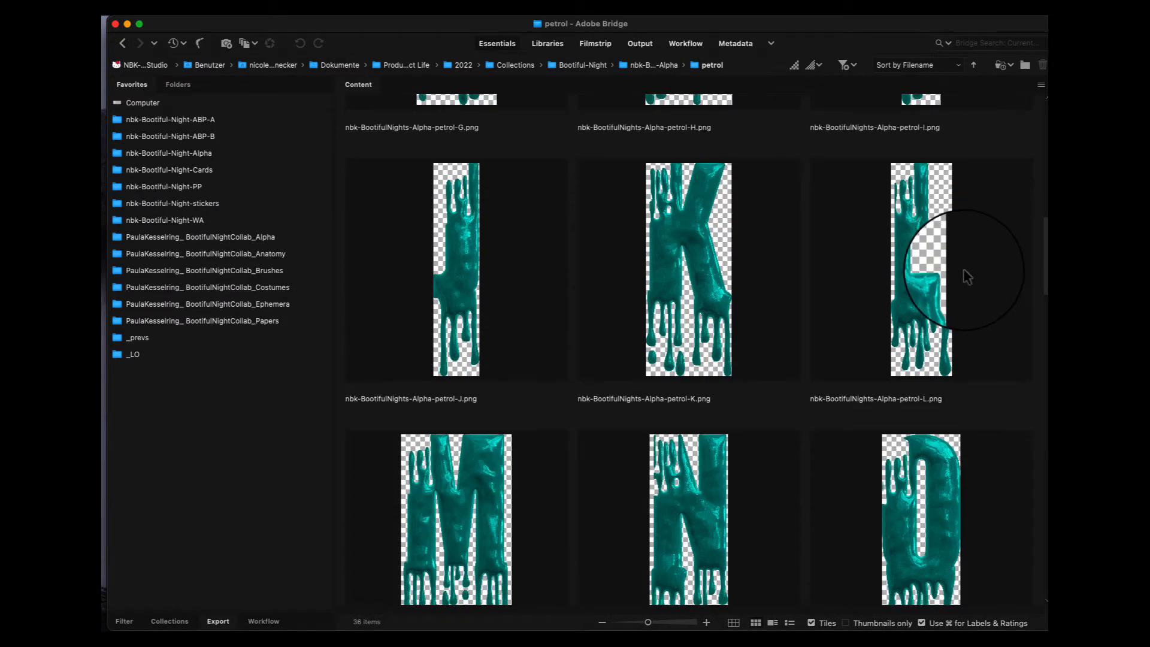
double_click(715, 288)
key("super+a")
key("super+c")
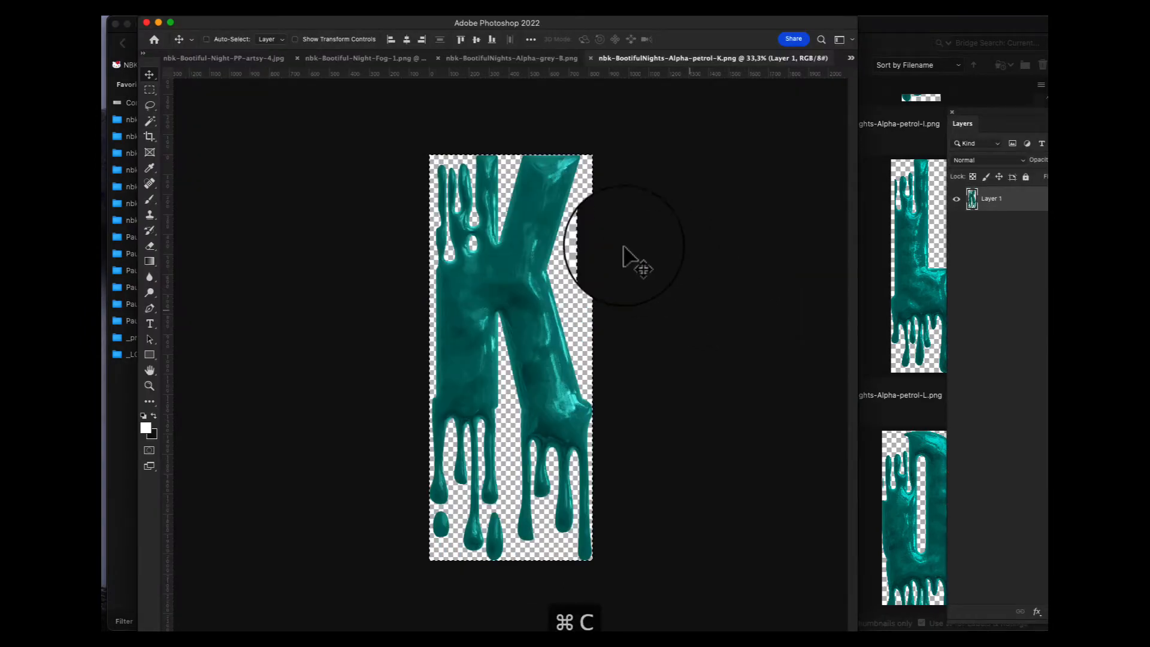
Paste the petrol K into nbk-Bootiful-Night-PP-artsy-4.jpg and place it over the tree photo and the bat card
left_click(240, 58)
key("super+v")
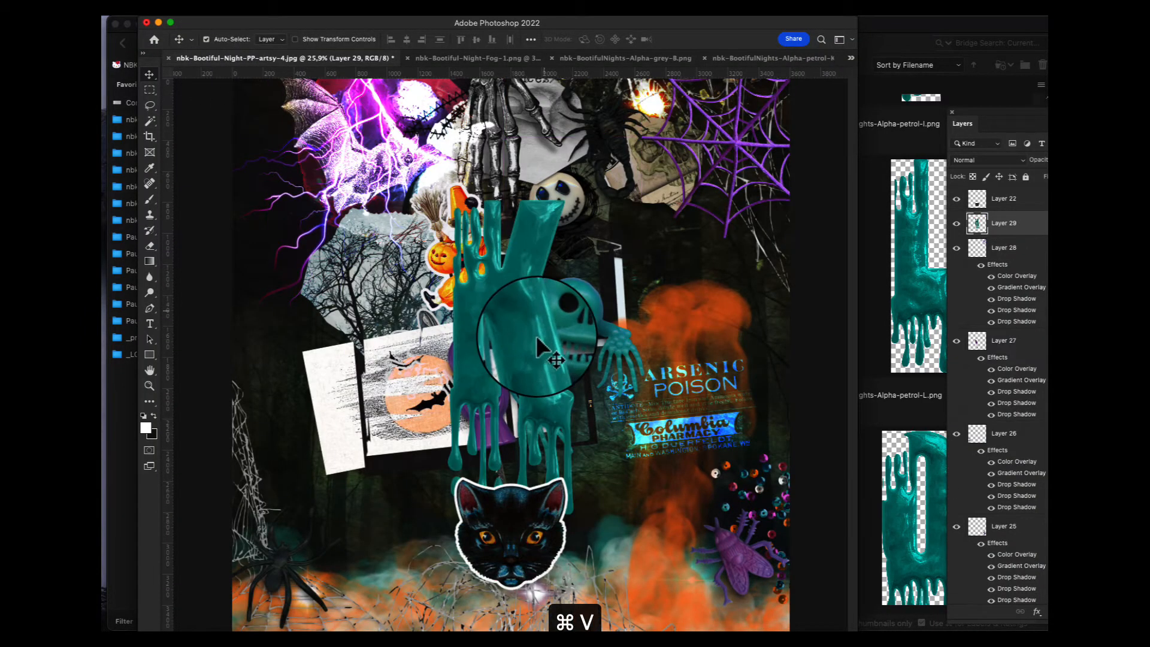
left_click_drag(537, 336, 713, 402)
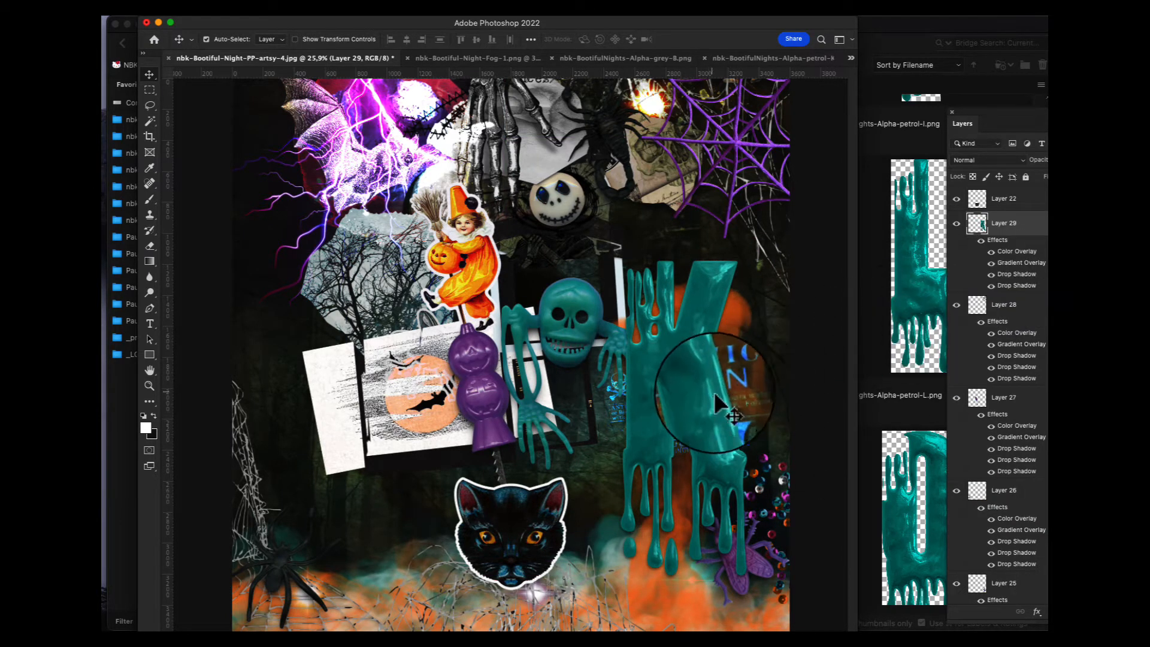
left_click_drag(714, 391, 392, 302)
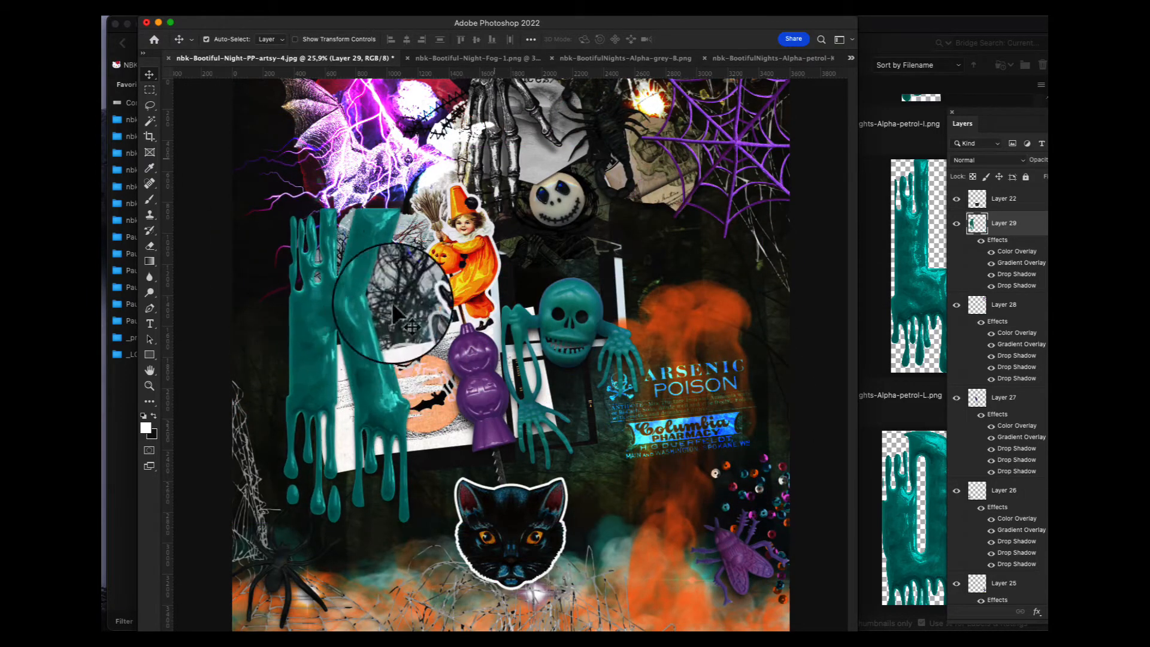
Close the fog, grey B and petrol K documents, leaving only the collage open
left_click(488, 60)
key("super+w")
left_click(572, 59)
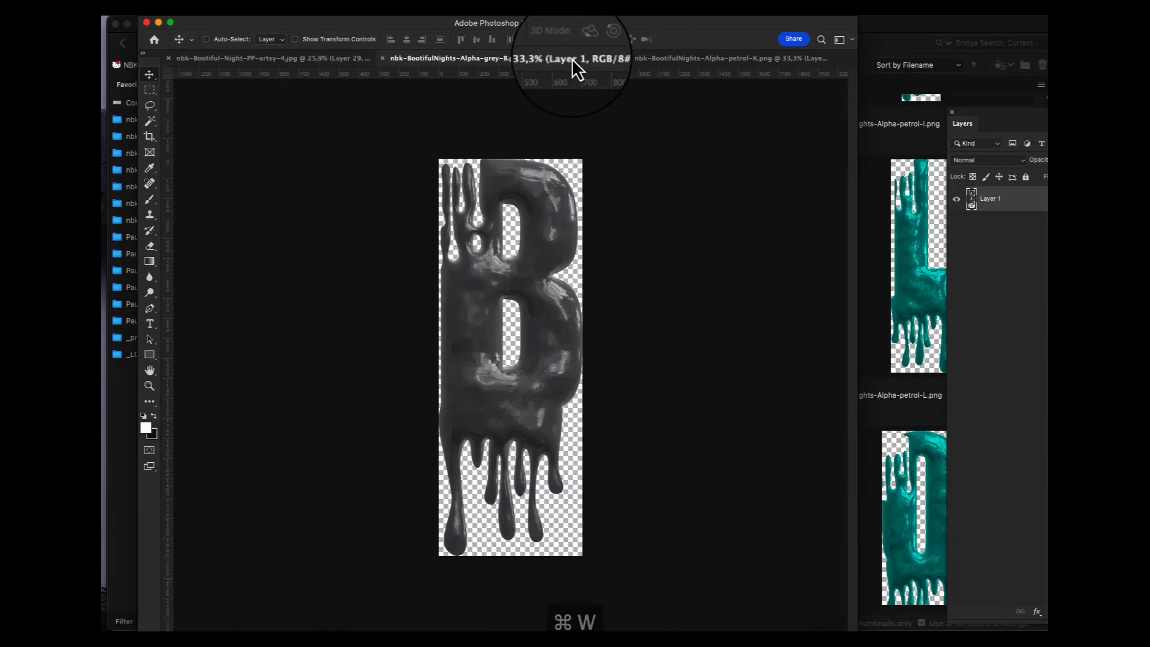
key("super+w")
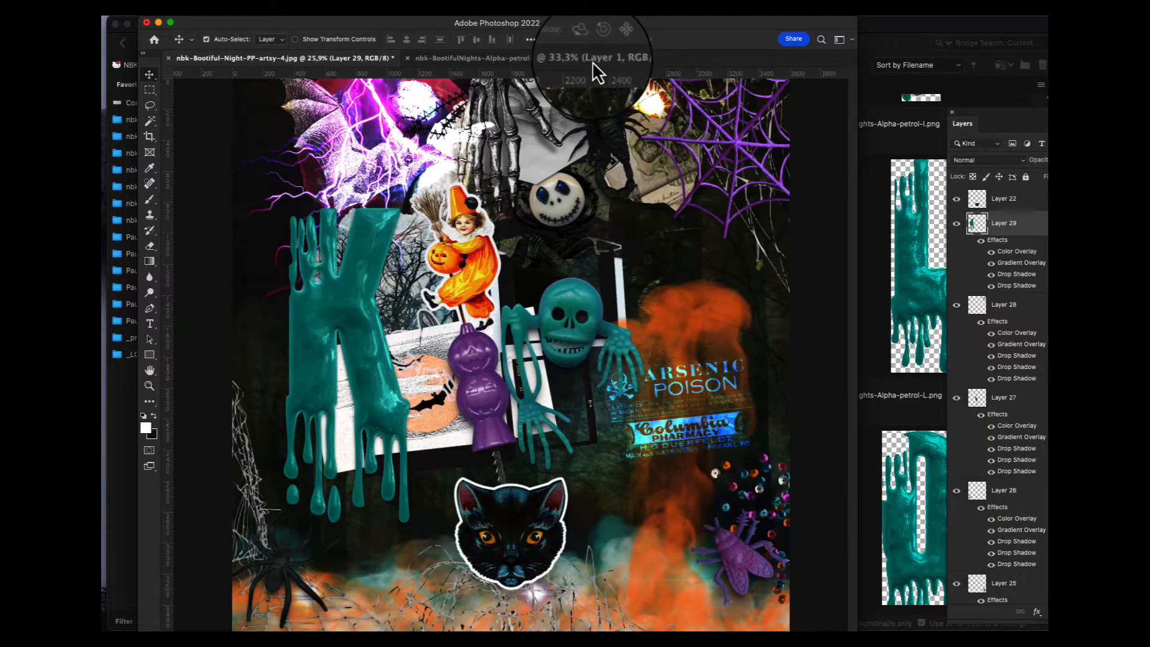
left_click(602, 62)
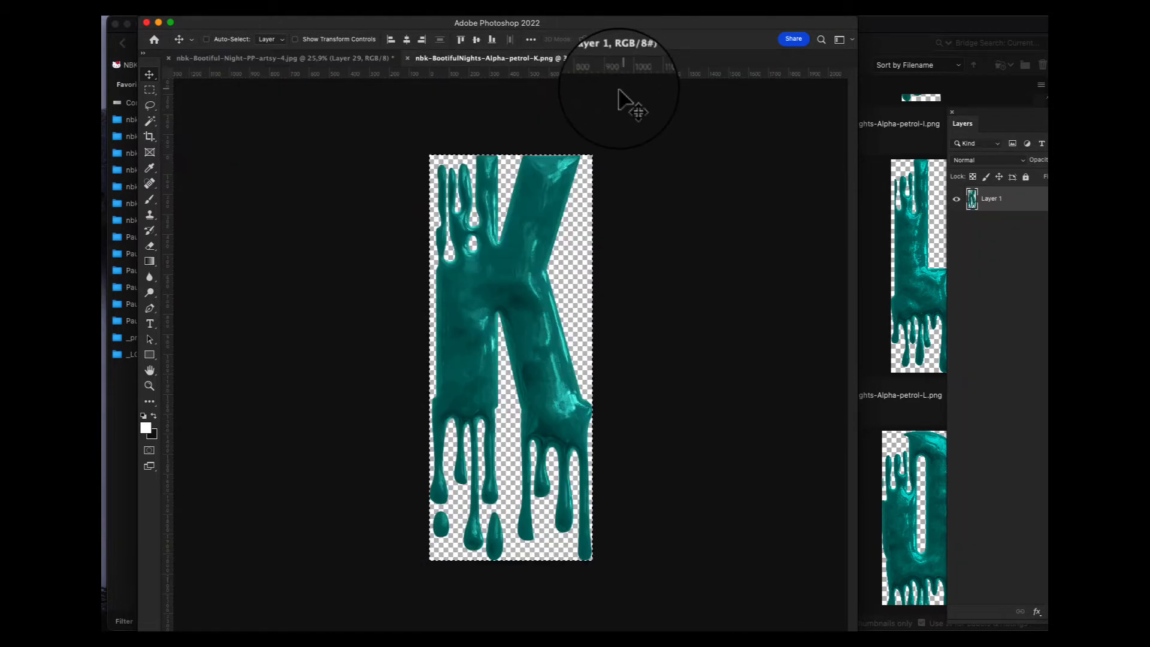
key("super+w")
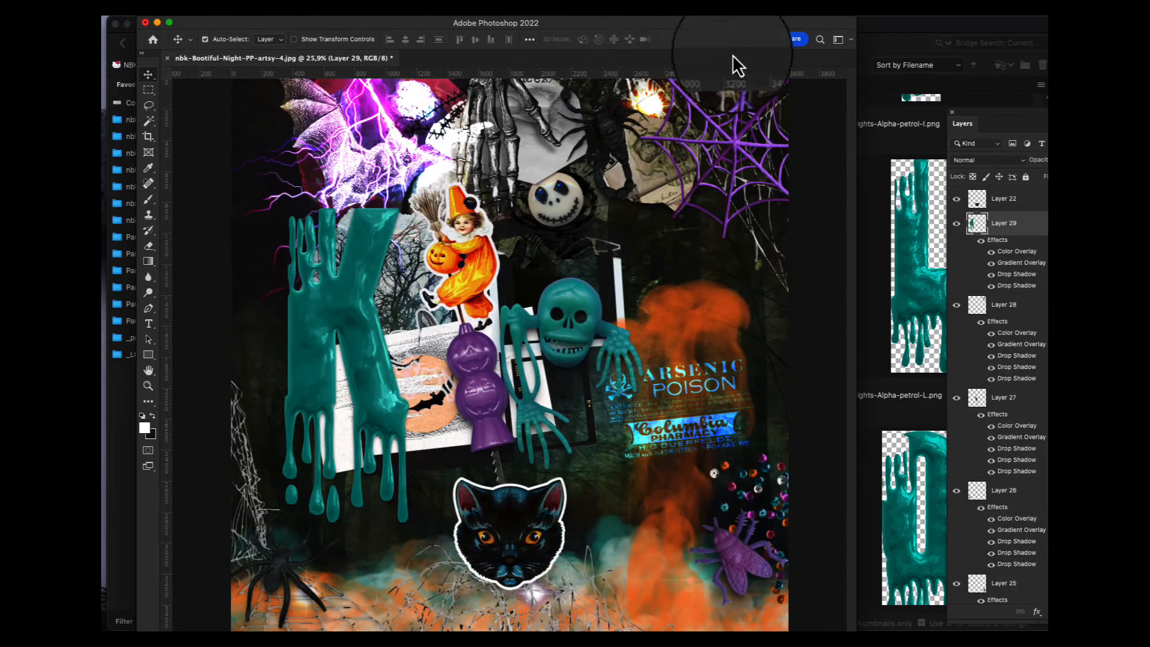
Switch to Adobe Bridge and look through the remaining petrol letters and numbers down to the last file
left_click(881, 187)
left_click(880, 187)
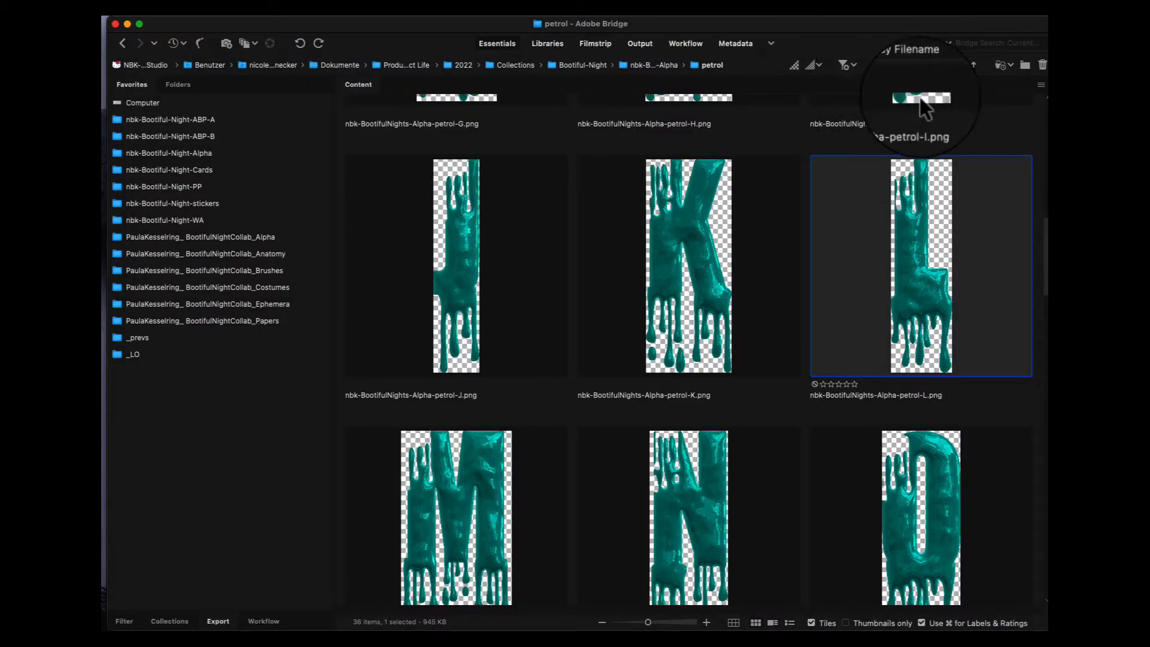
scroll(991, 300, "down", 15)
scroll(830, 516, "down", 5)
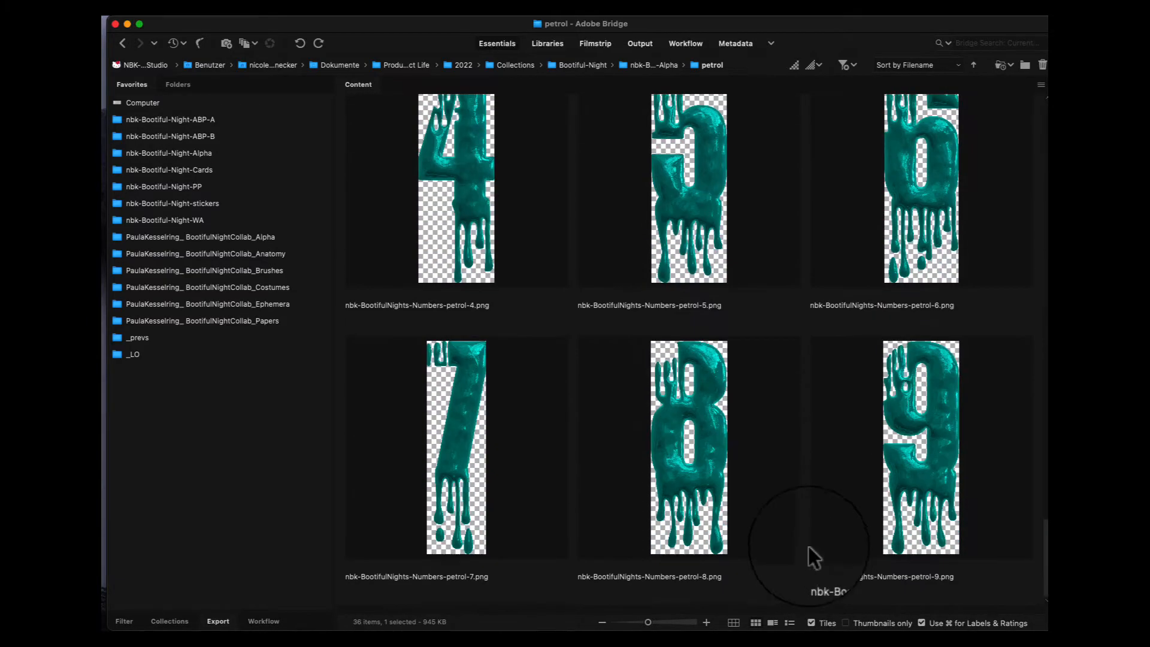
Open the BootifulNightCollab_Alpha folder and compare the clean and splattered A images in full-screen preview
scroll(809, 552, "up", 20)
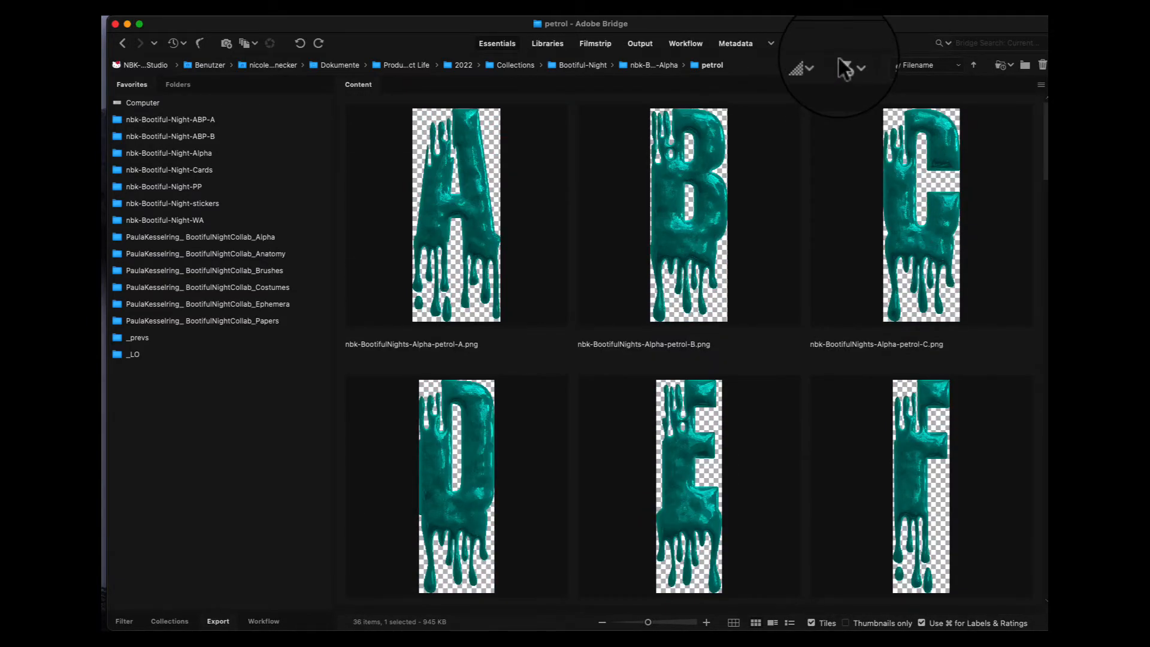
left_click(280, 239)
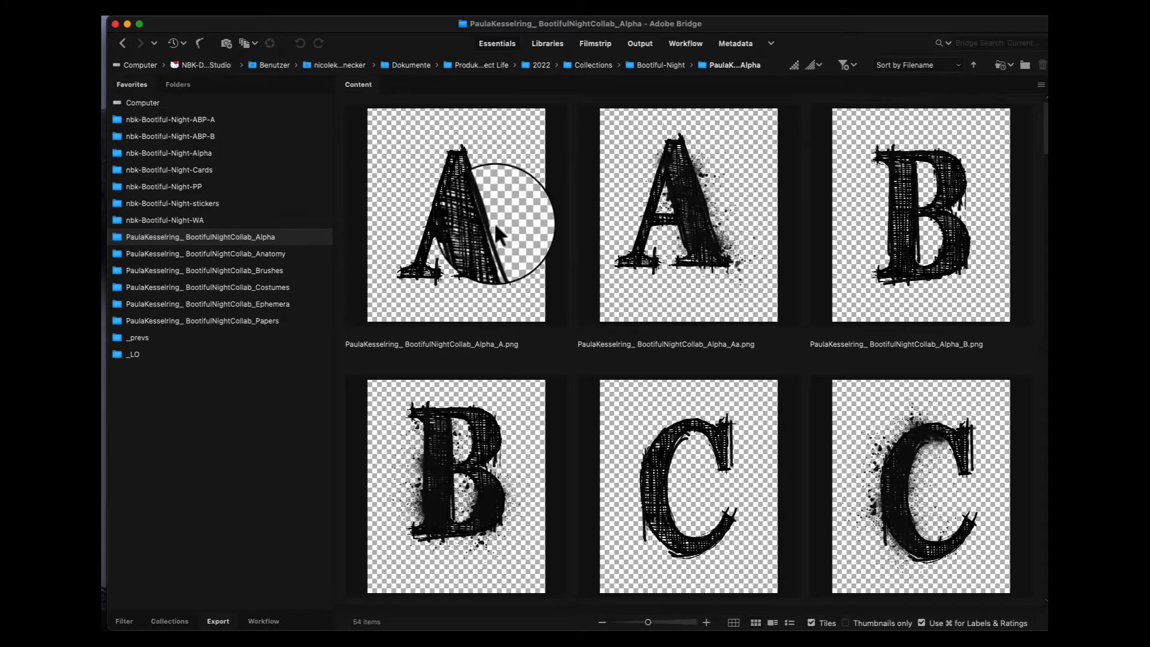
left_click(478, 233)
key("space")
key("space")
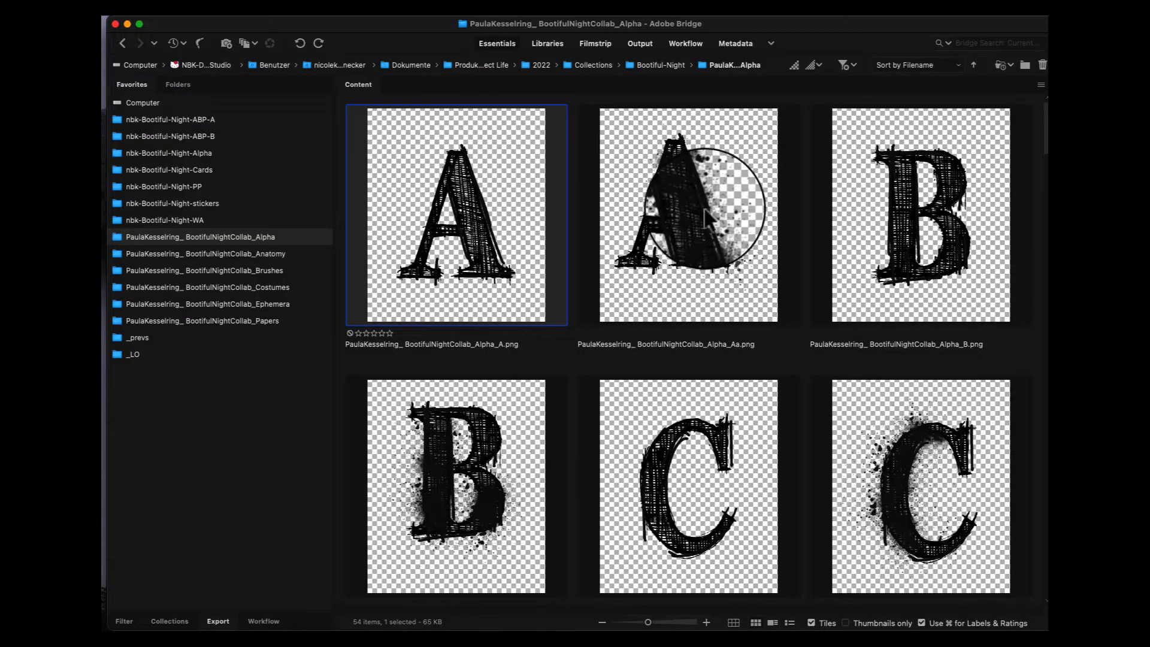
left_click(722, 212)
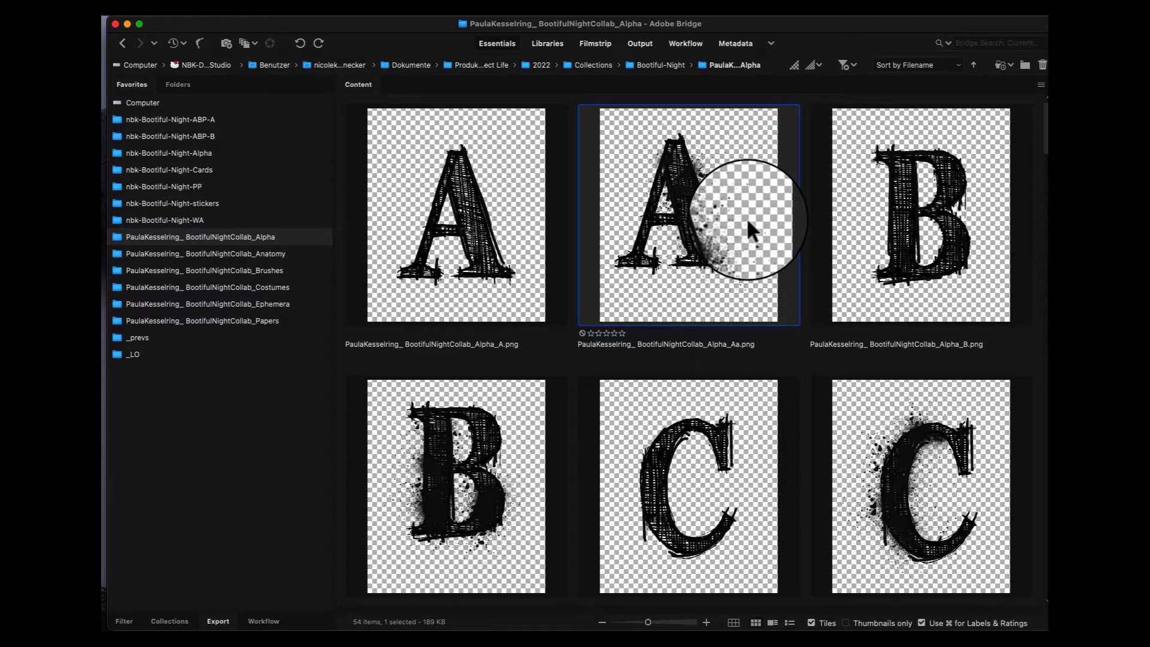
left_click(436, 239)
key("space")
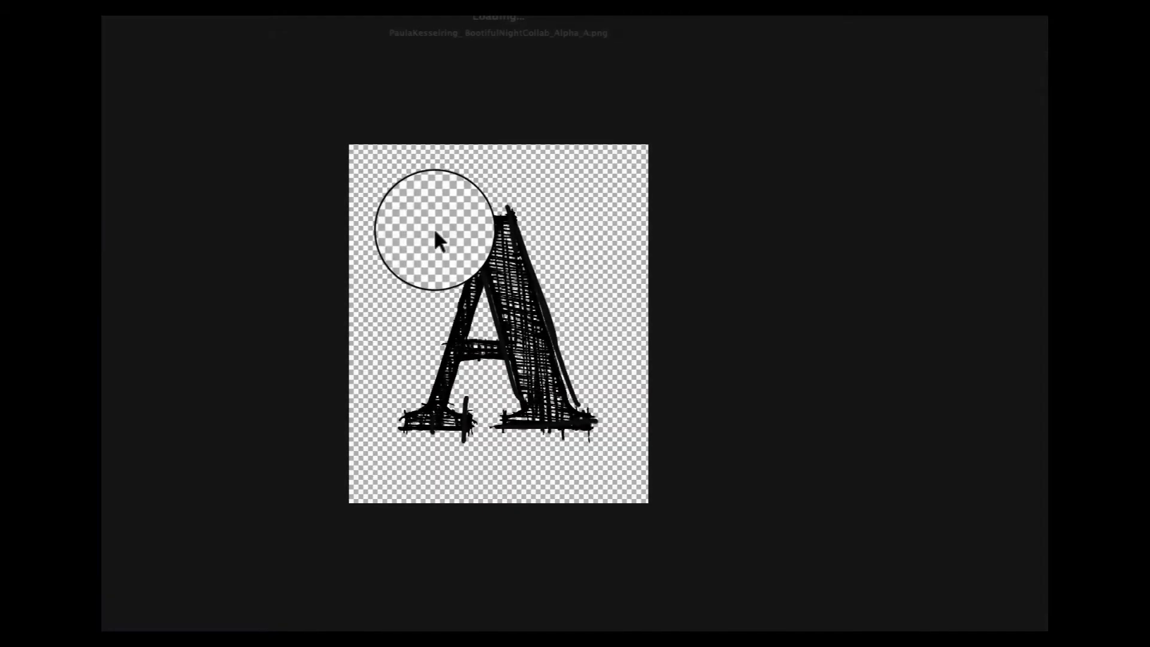
key("Right")
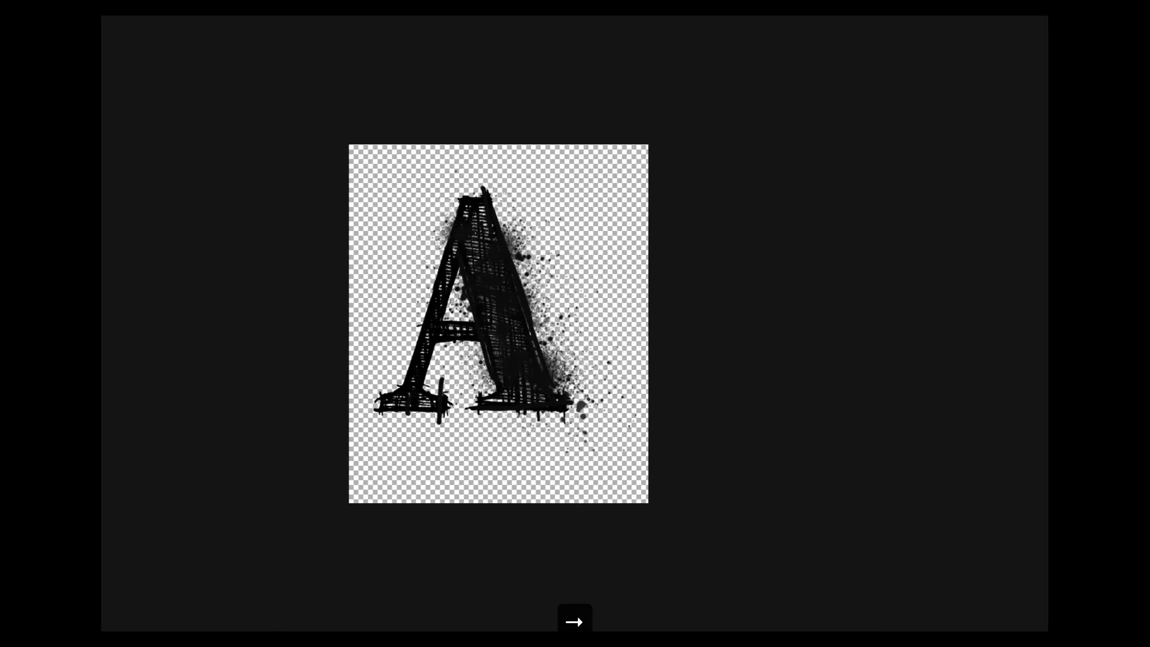
key("space")
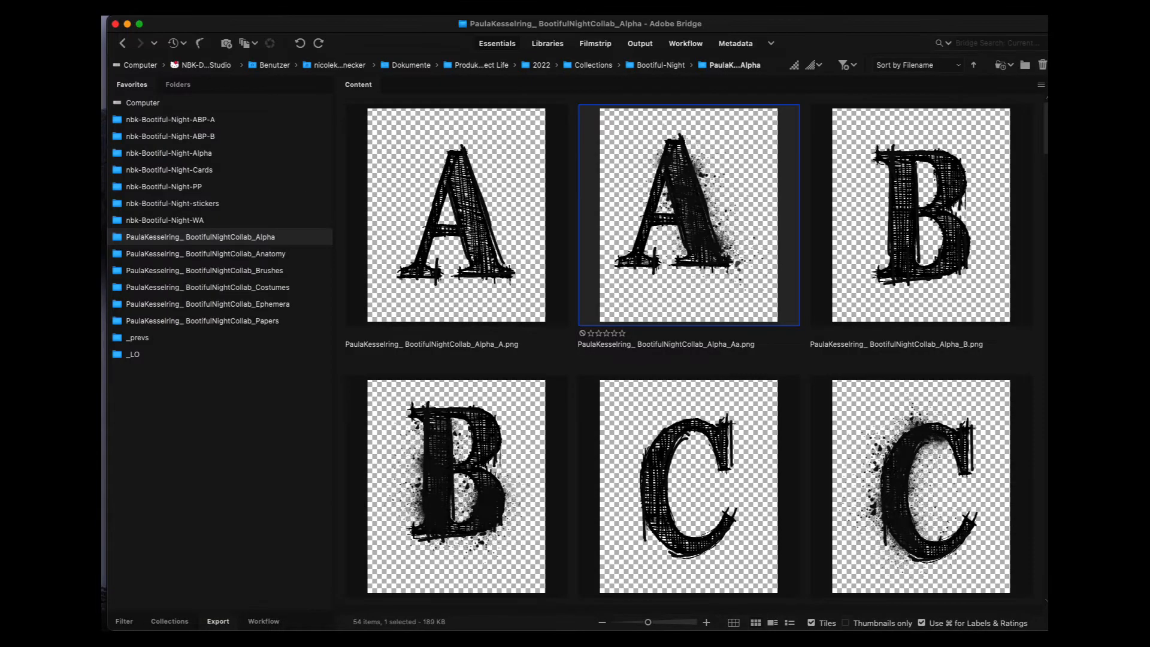
Copy the splattered A from BootifulNightCollab_Alpha_Aa.png in Photoshop, paste it into the collage and place it above the ARSENIC POISON label
double_click(713, 225)
key("super+a")
key("super+c")
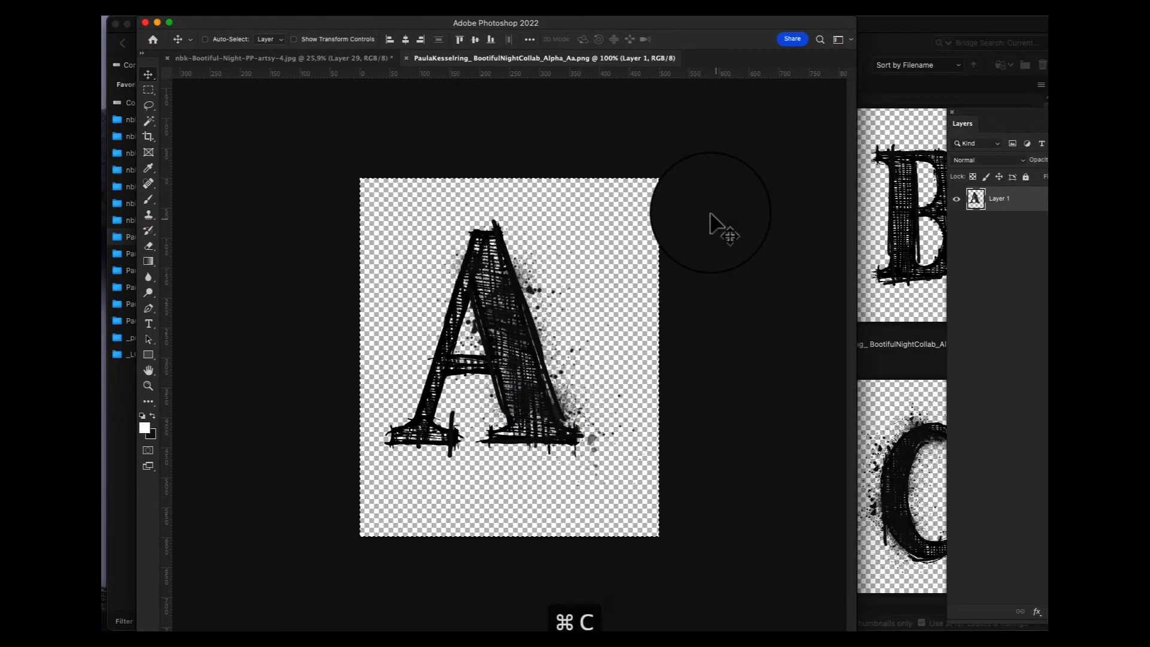
key("super+w")
key("super+v")
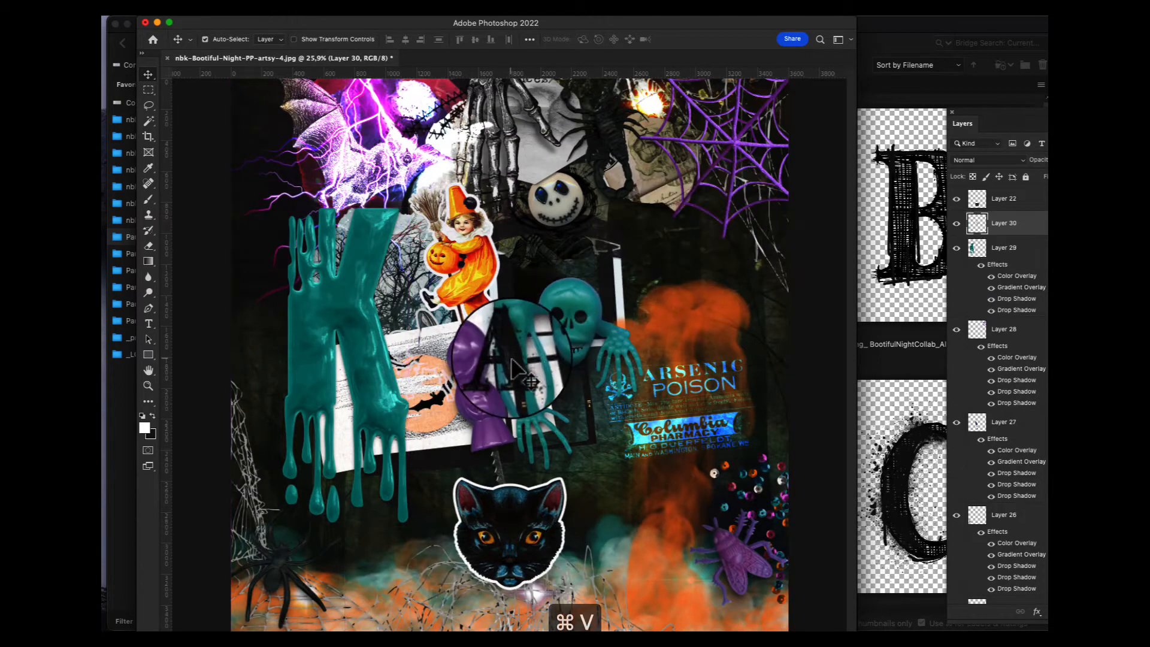
left_click_drag(509, 359, 692, 332)
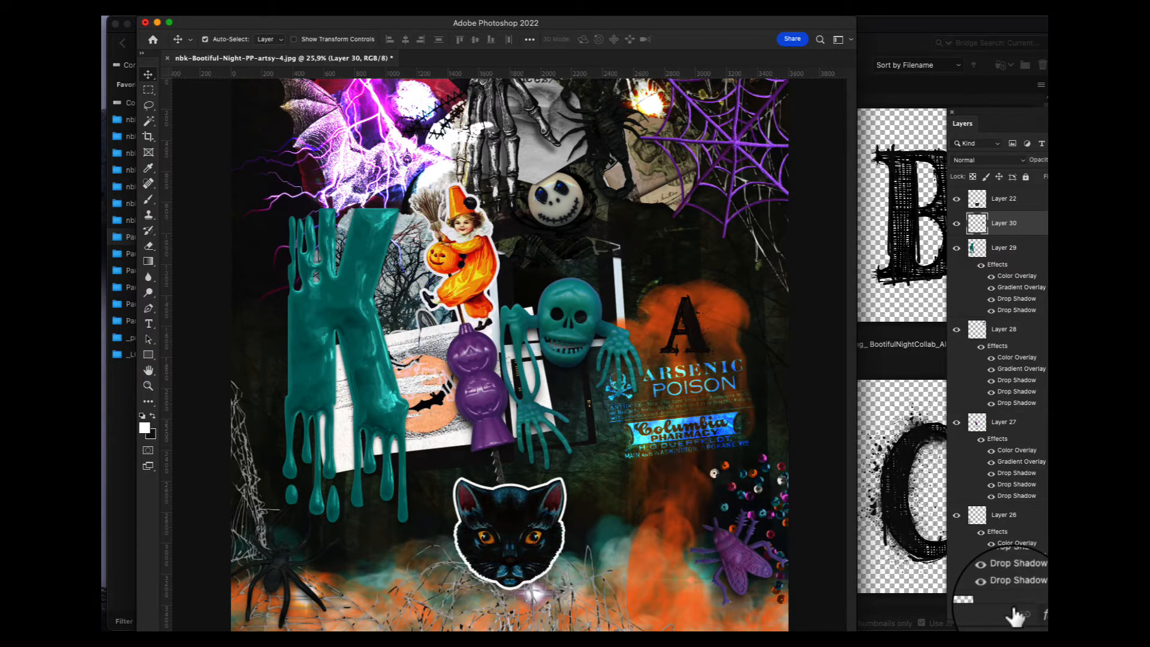
Add a Color Overlay to the splattered A using the purple sampled from the stacked pumpkin figure
left_click(1031, 611)
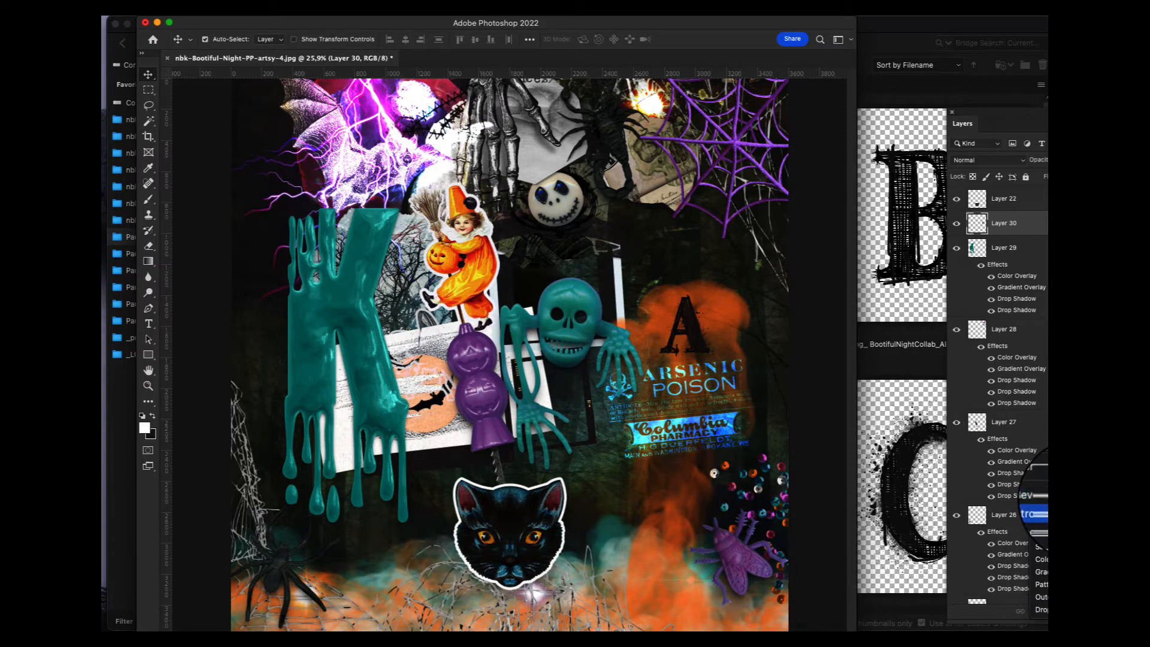
left_click(1042, 559)
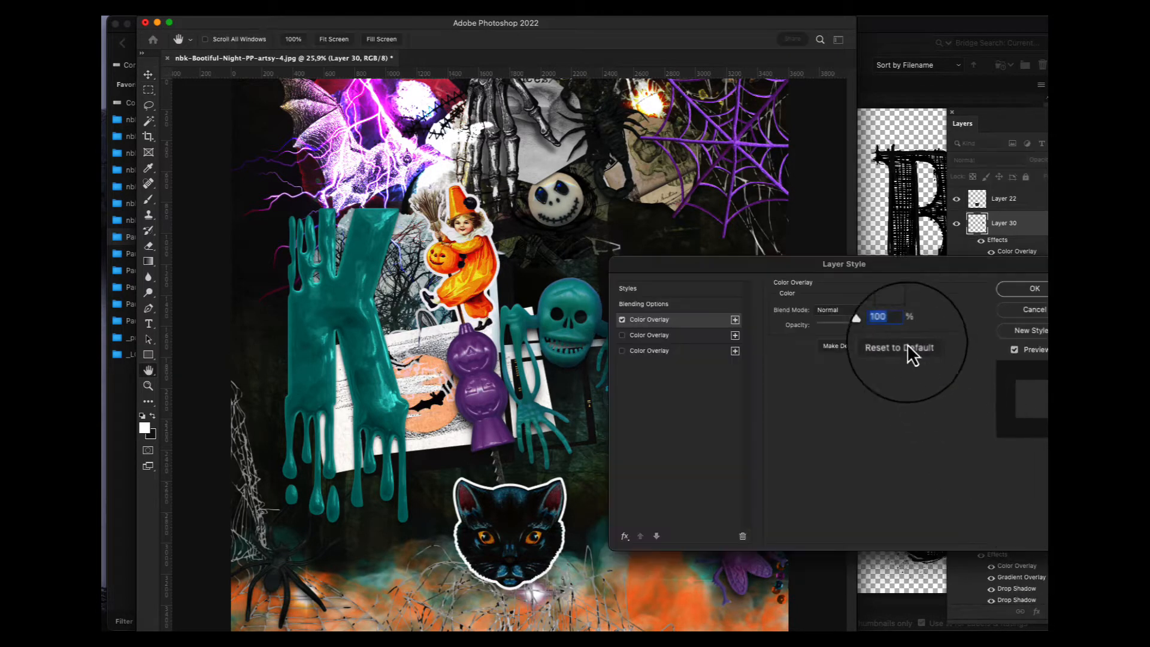
left_click(890, 308)
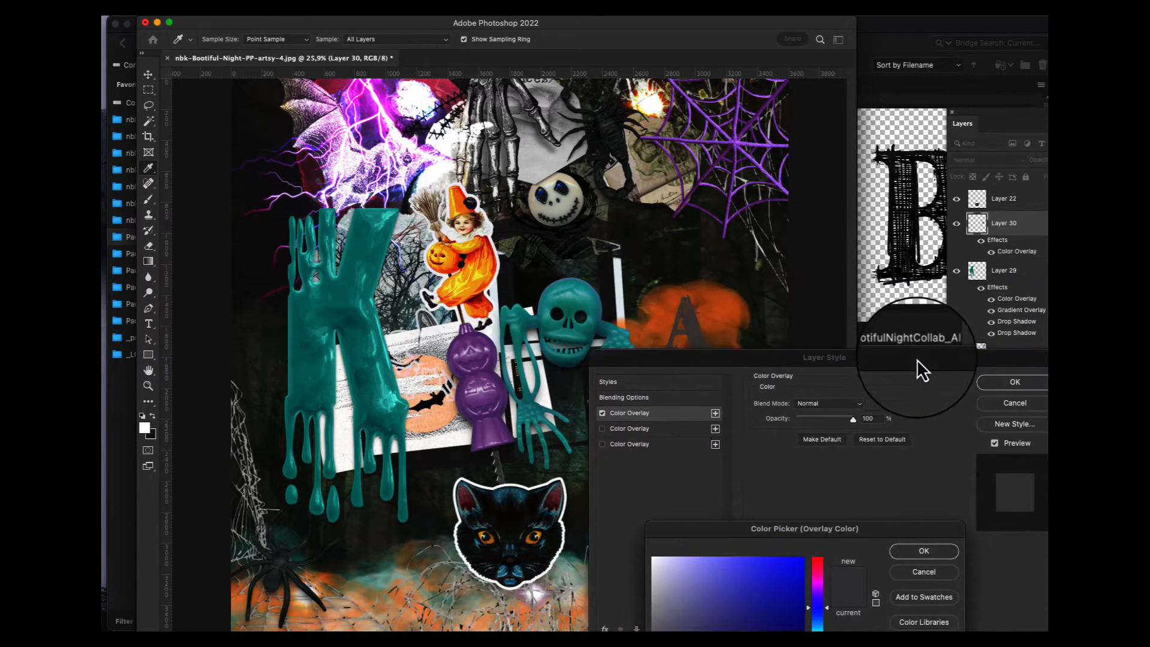
left_click_drag(890, 527, 886, 462)
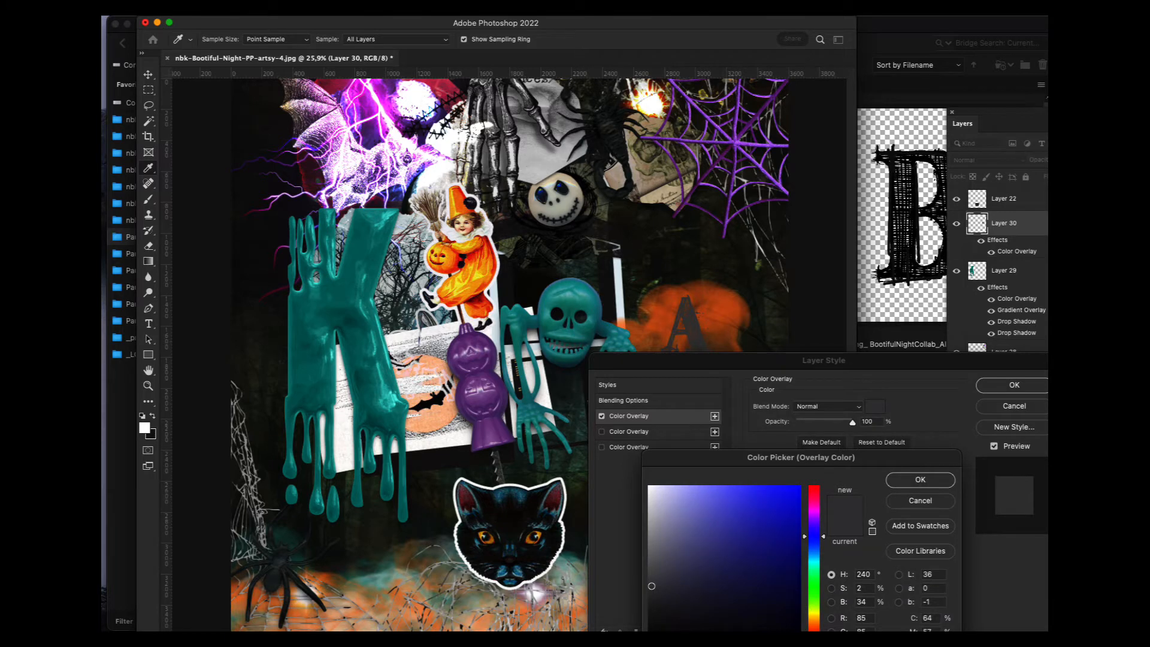
left_click(481, 396)
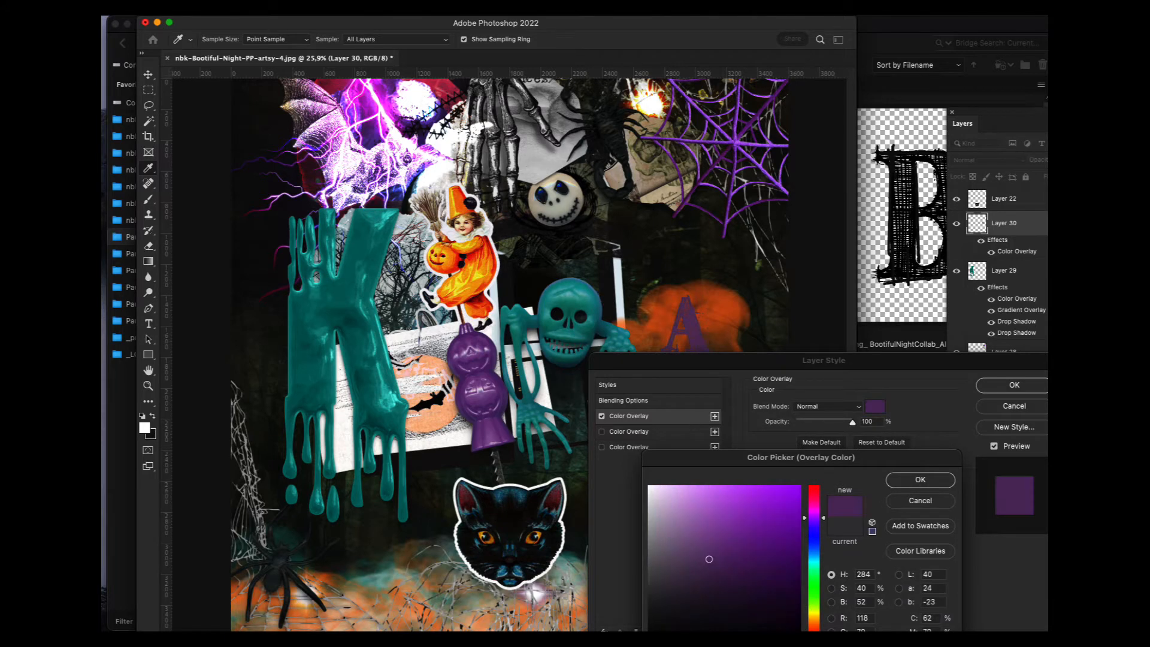
left_click(917, 483)
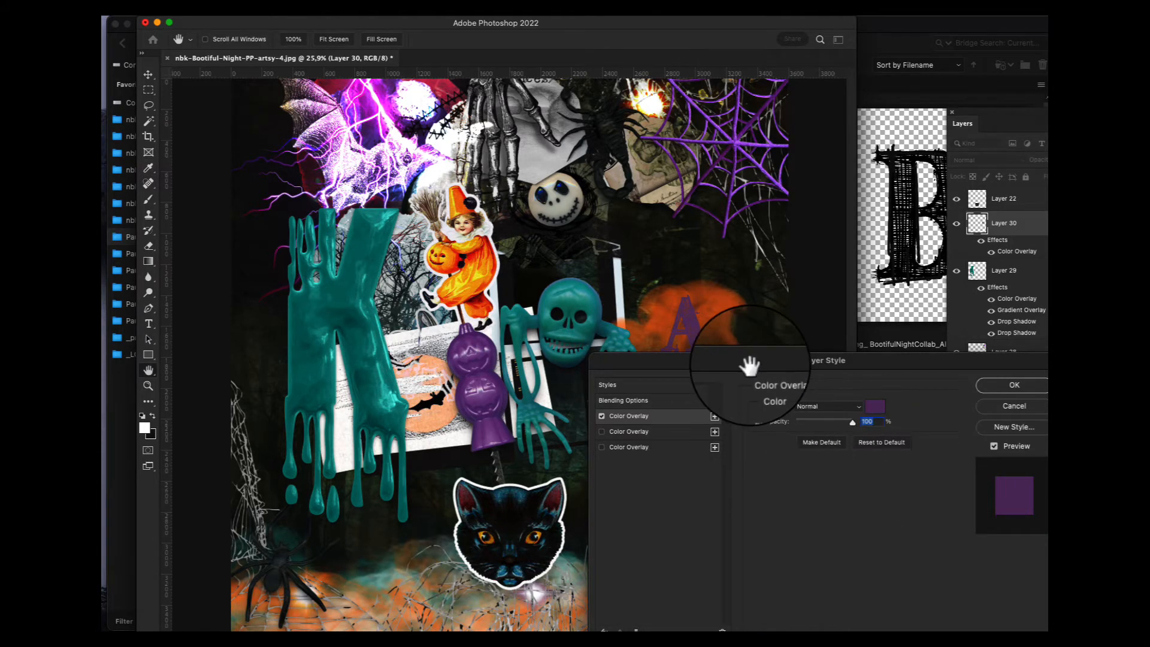
Add a white outside Stroke to the splattered A, widen it slightly beyond 1 px and apply the layer style
left_click_drag(660, 366, 228, 285)
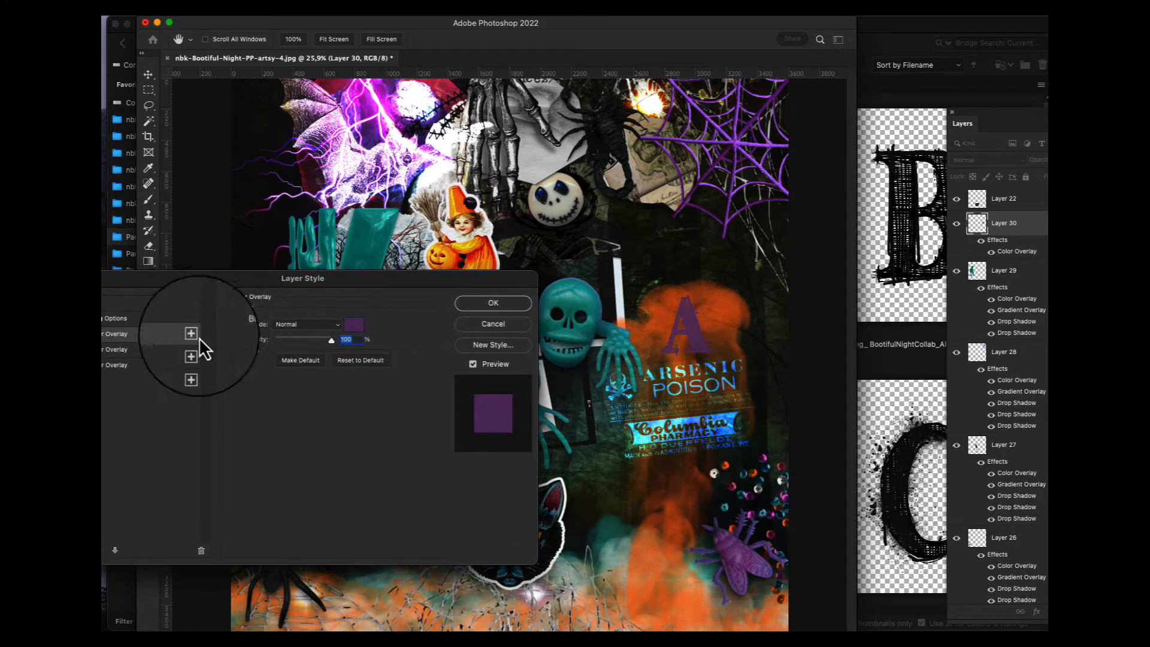
left_click(79, 550)
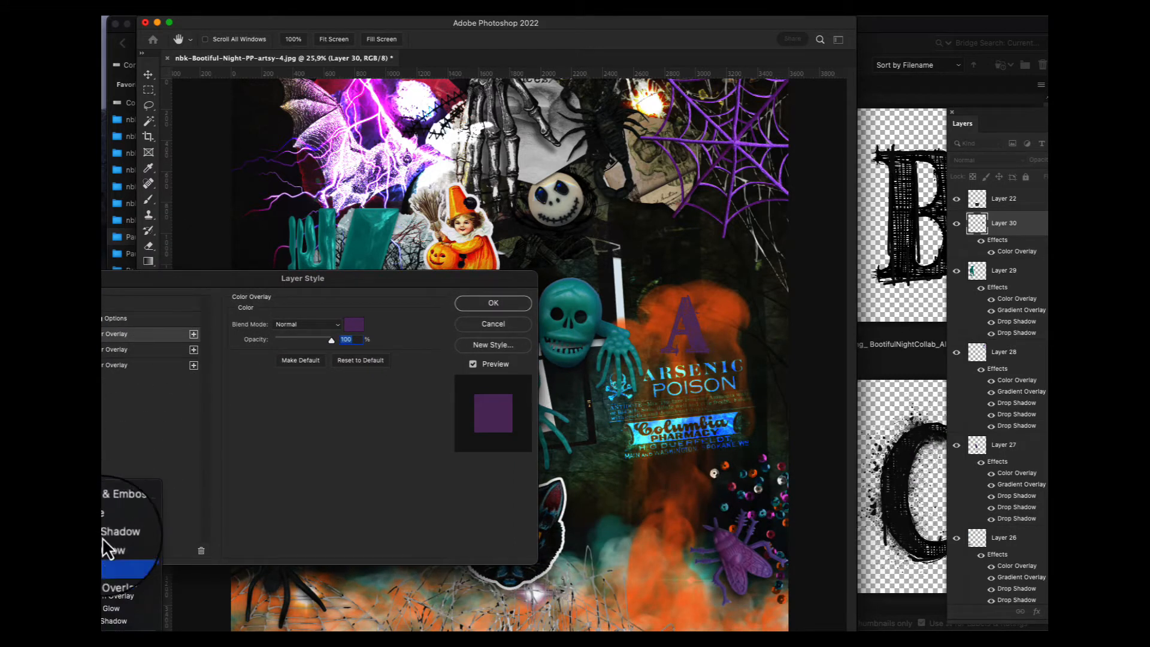
left_click(124, 523)
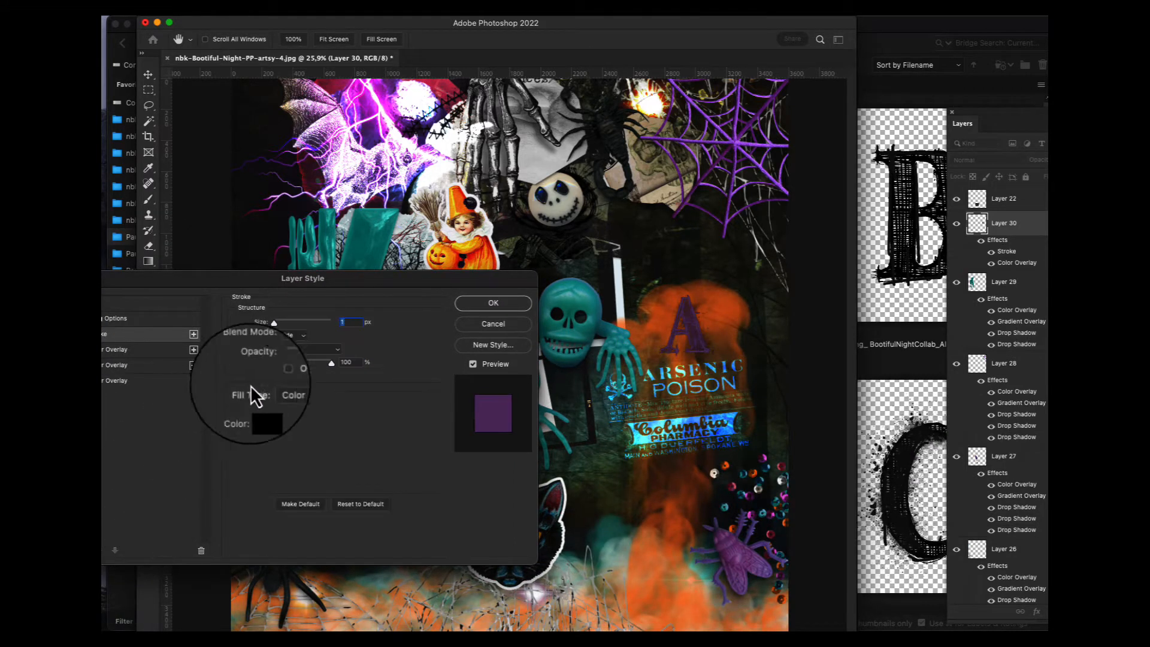
left_click(294, 337)
left_click(287, 324)
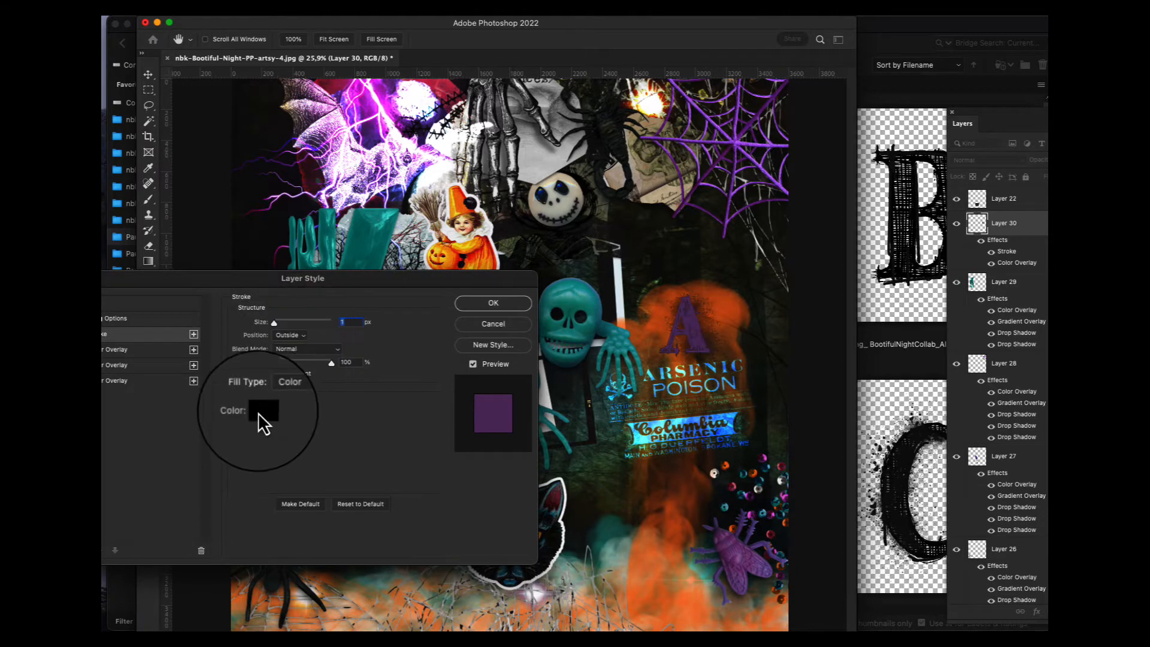
left_click(262, 411)
left_click_drag(690, 493, 629, 453)
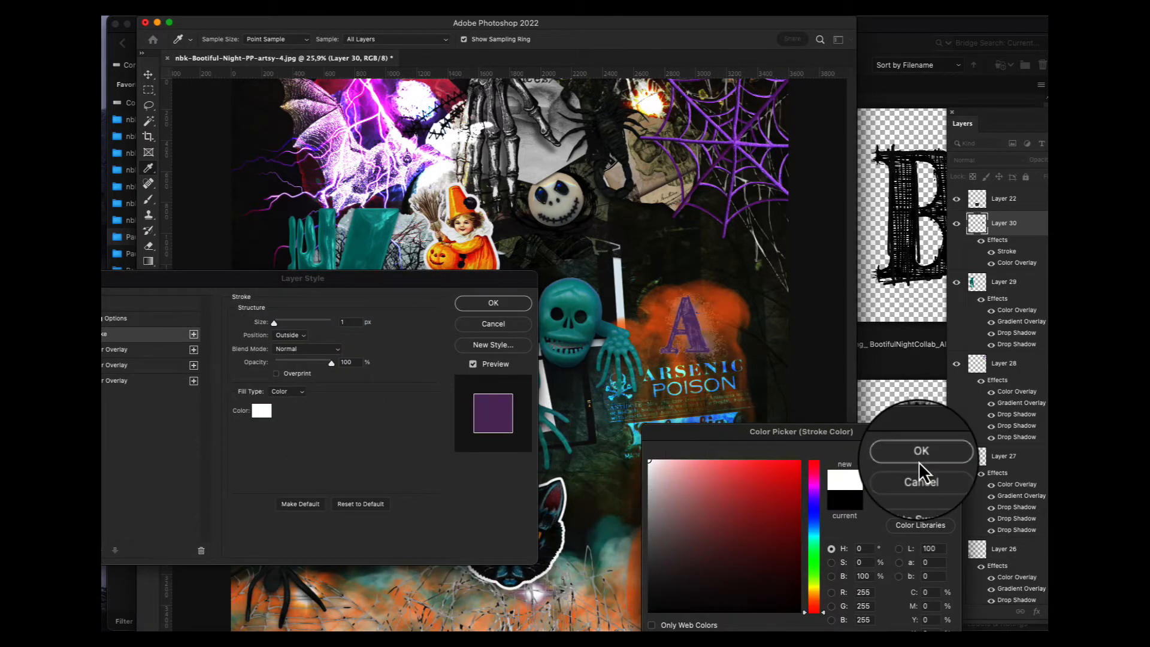
left_click(921, 453)
left_click(278, 324)
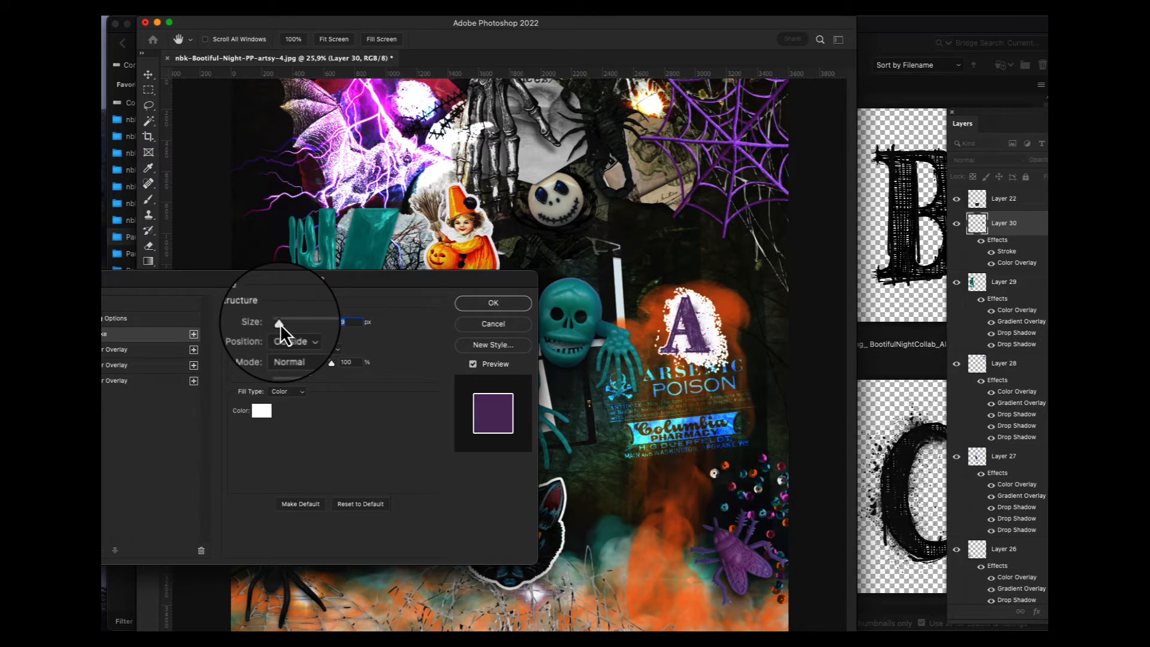
left_click_drag(279, 324, 277, 322)
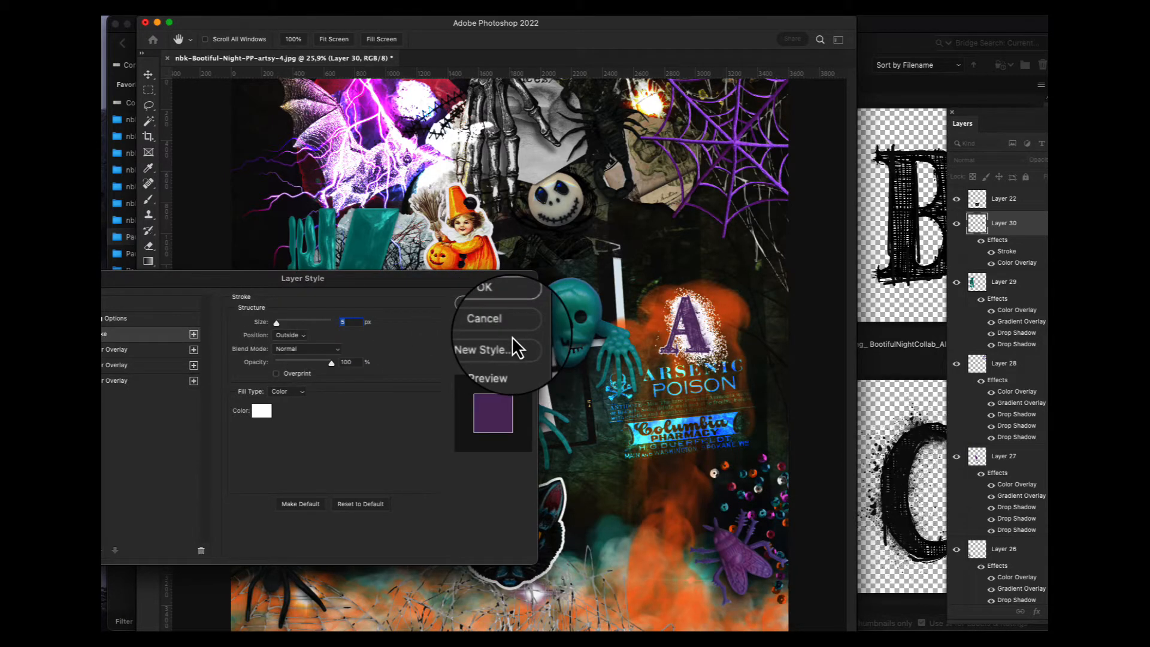
left_click(504, 290)
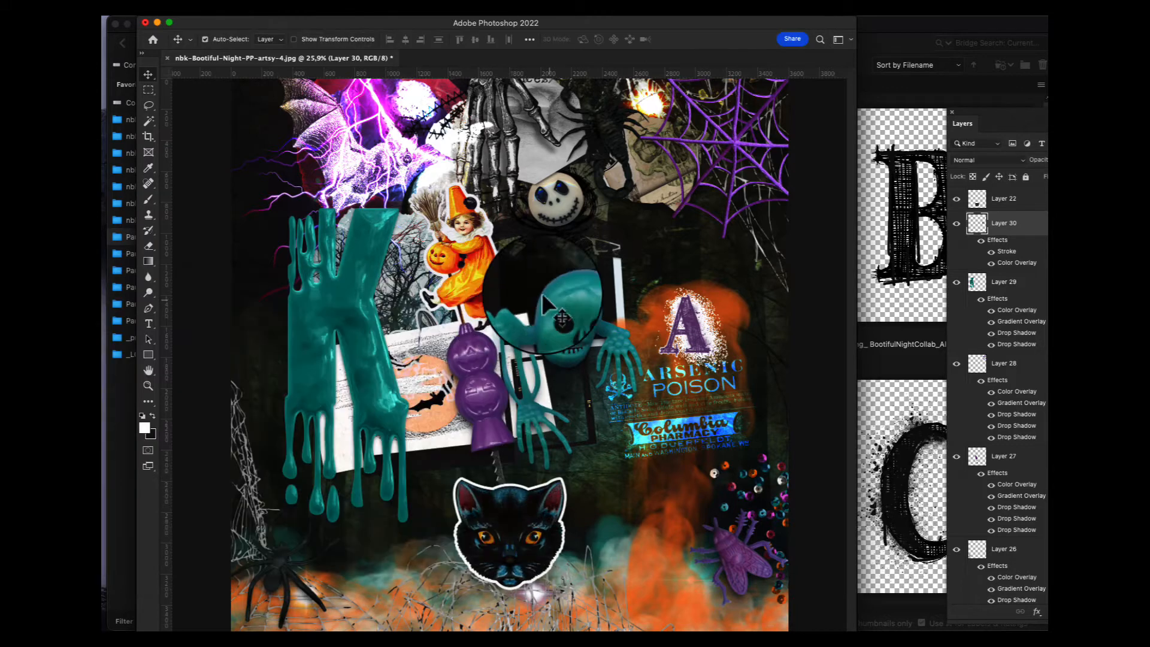
Open the clean A, BootifulNightCollab_Alpha_A.png, from Bridge and copy and paste the entire image into the collage
left_click(866, 251)
double_click(503, 220)
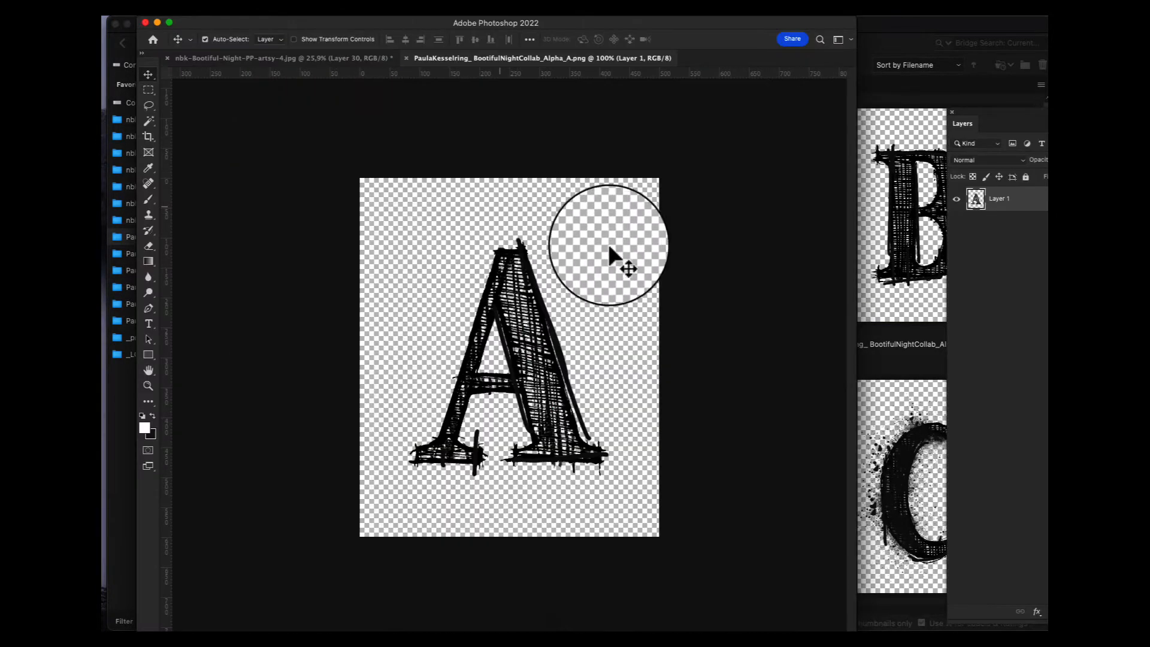
key("super+a")
key("super+v")
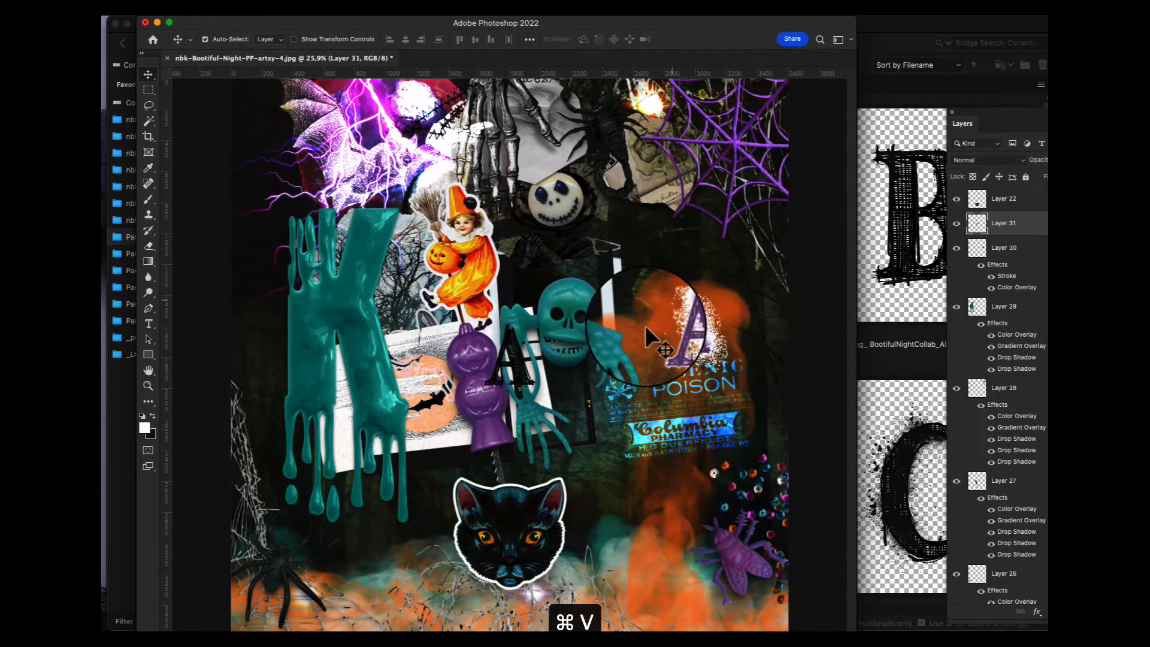
Arrange the clean black A and the splattered purple A side by side over the orange smoke
left_click_drag(647, 337, 692, 222)
left_click(670, 336, "super")
left_click_drag(403, 441, 498, 425)
left_click_drag(681, 307, 753, 299)
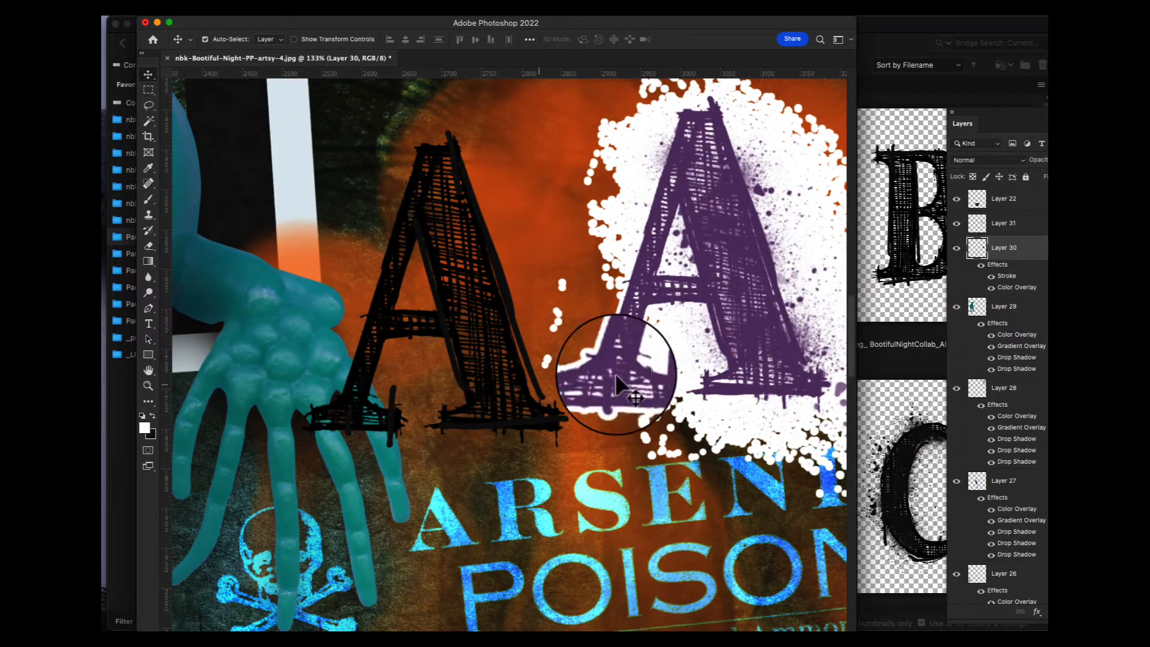
left_click_drag(548, 414, 562, 404)
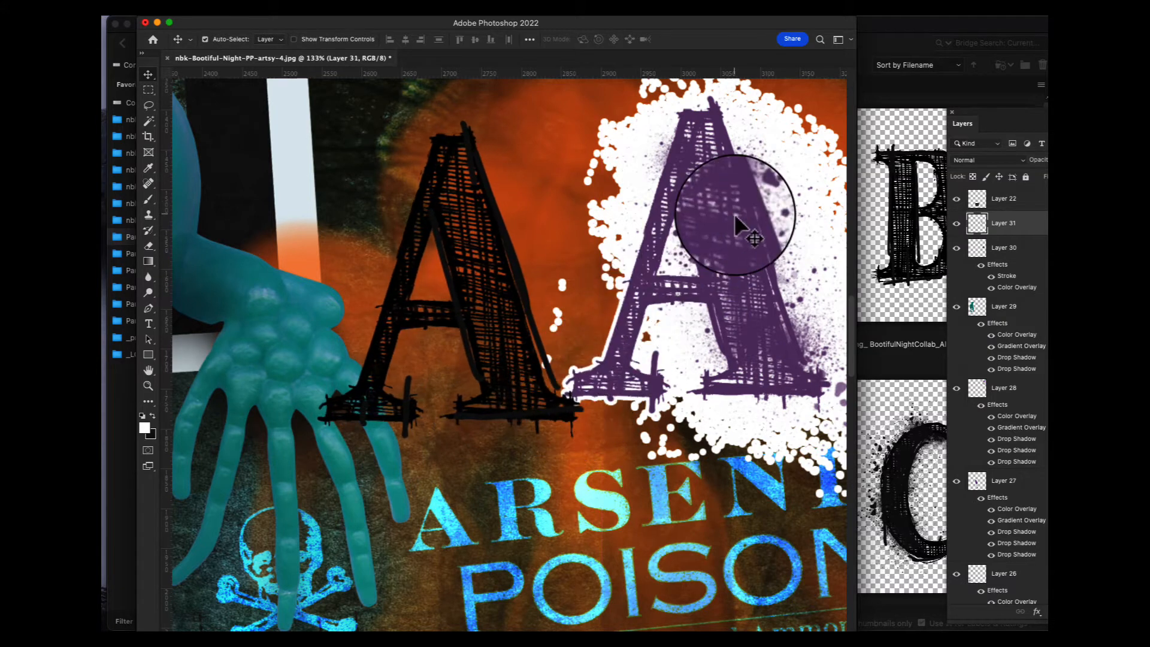
left_click_drag(737, 213, 722, 213)
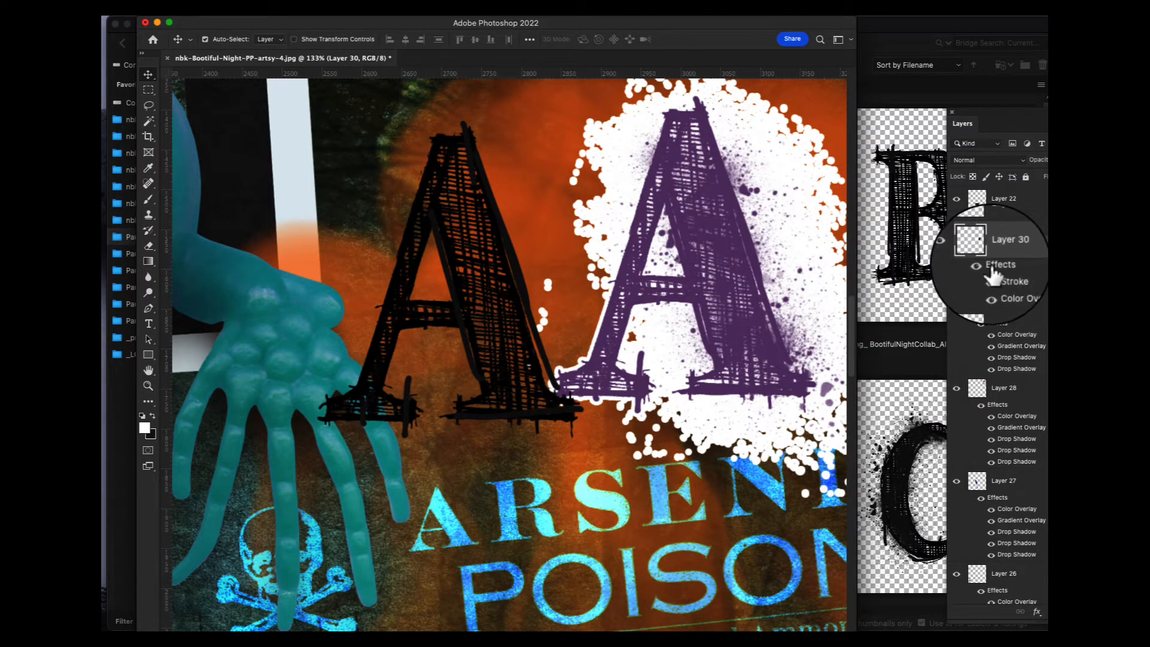
Copy the splattered A's stroke and color overlay to the clean A on Layer 31, and hide the splattered A's layer
left_click(543, 321)
left_click_drag(998, 267, 989, 223)
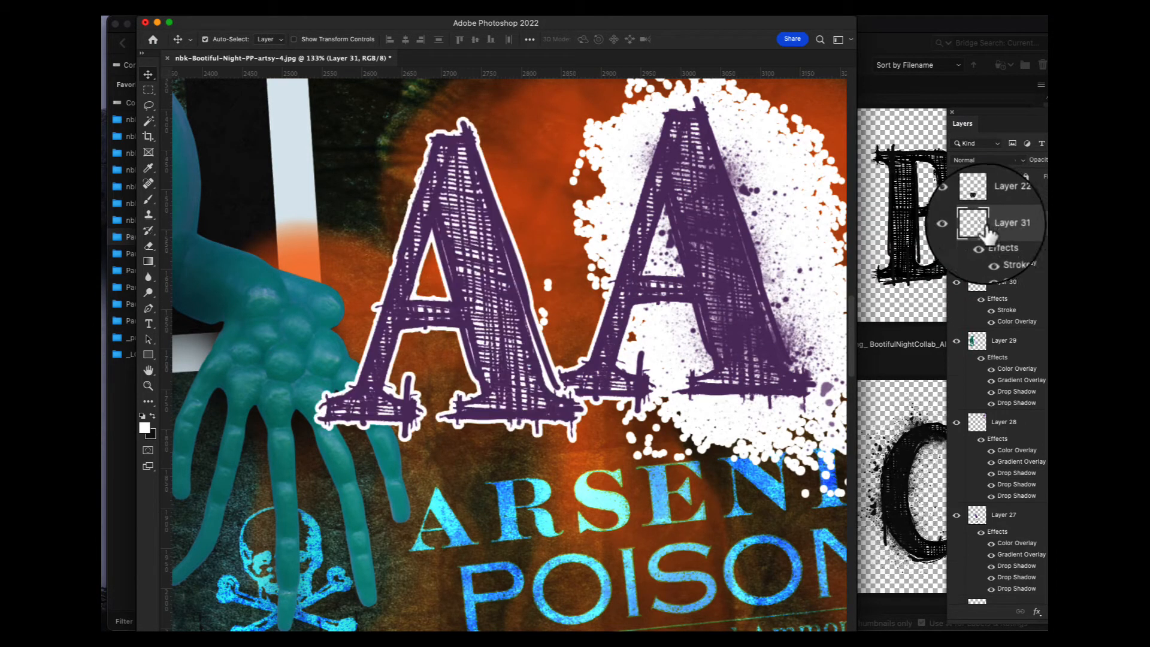
left_click(731, 250)
left_click(957, 282)
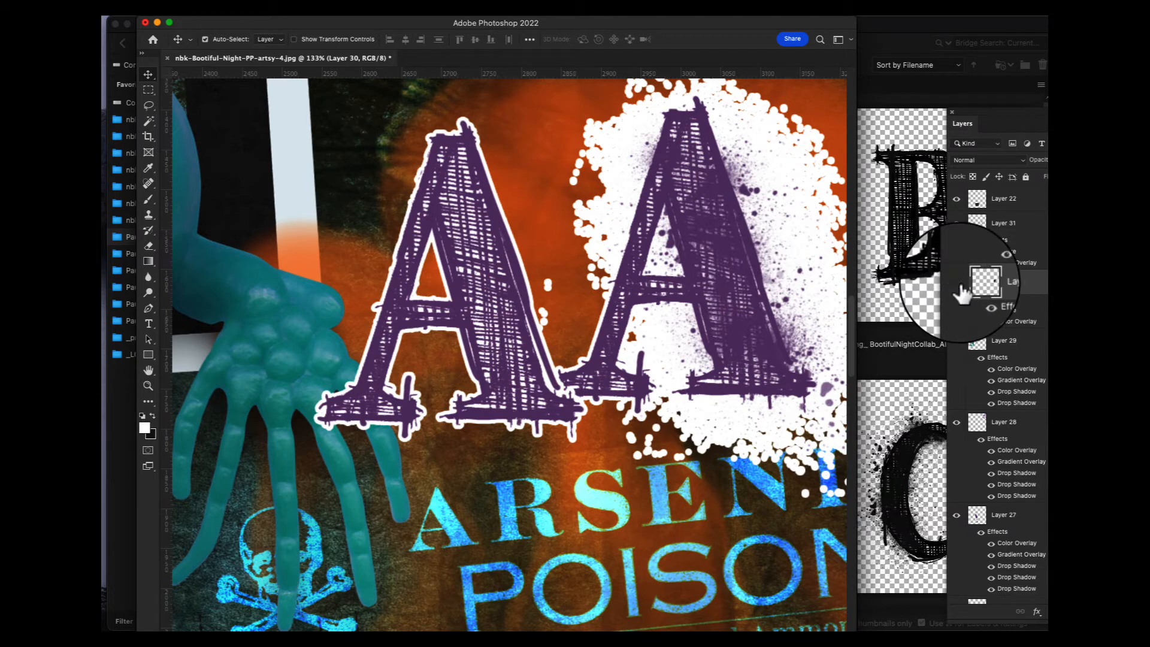
Move the outlined clean A to the middle of the orange smoke above ARSENIC POISON and check it at 50% zoom
left_click(542, 332)
left_click_drag(543, 332, 694, 260)
key("alt+super+space")
left_click(689, 337, "alt+super")
left_click(701, 306, "alt+super")
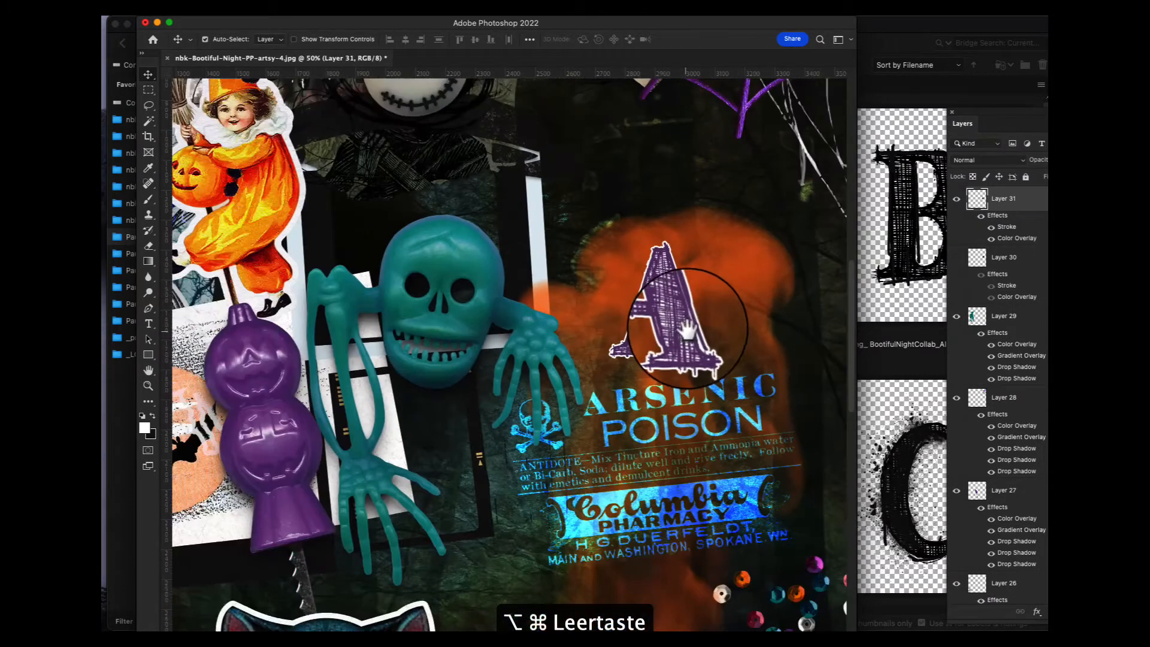
left_click(674, 288, "alt+super")
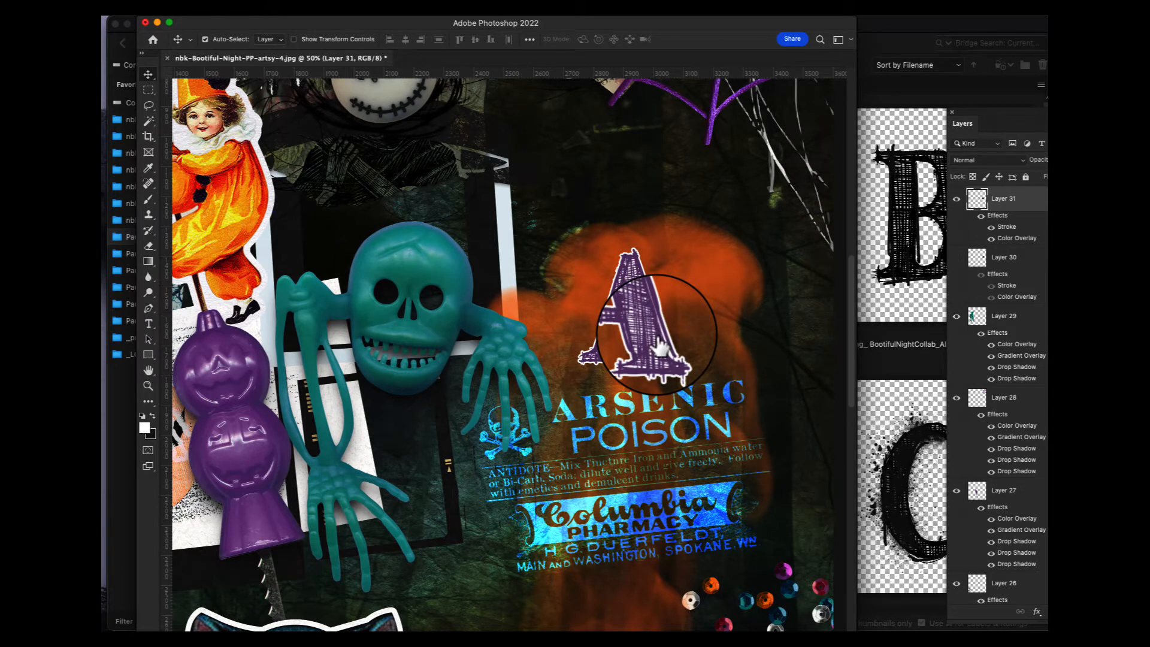
Switch to Bridge and look through all clean and splattered letters in the BootifulNightCollab_Alpha folder, from A to Z
left_click(903, 124)
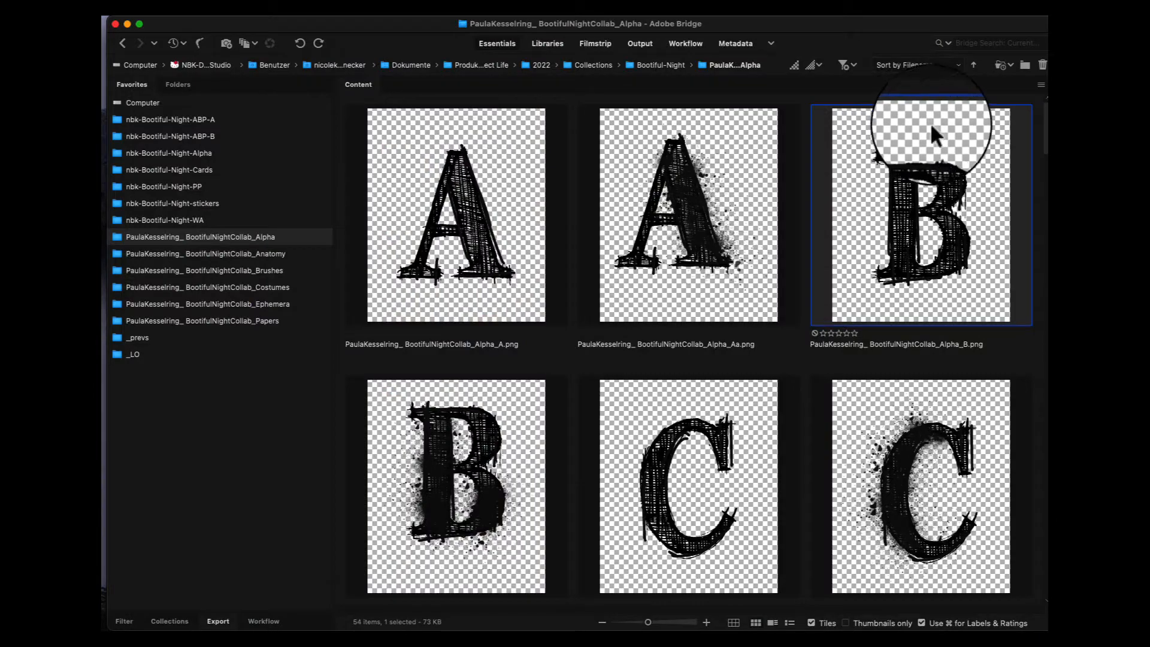
scroll(1031, 156, "down", 10)
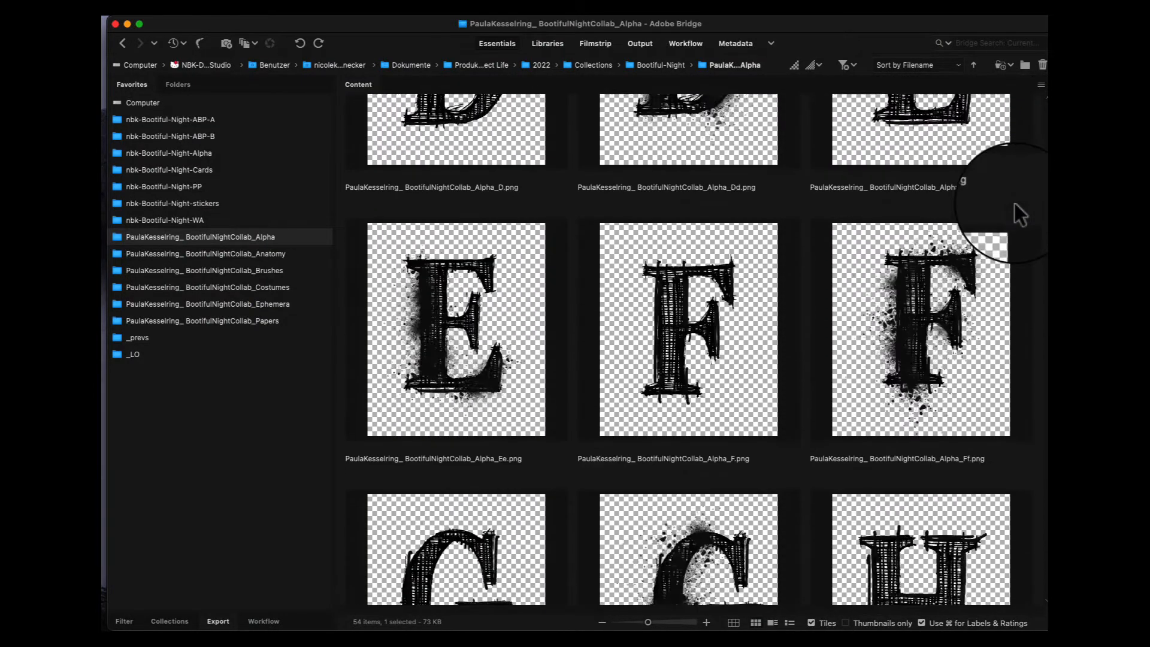
scroll(1015, 203, "down", 10)
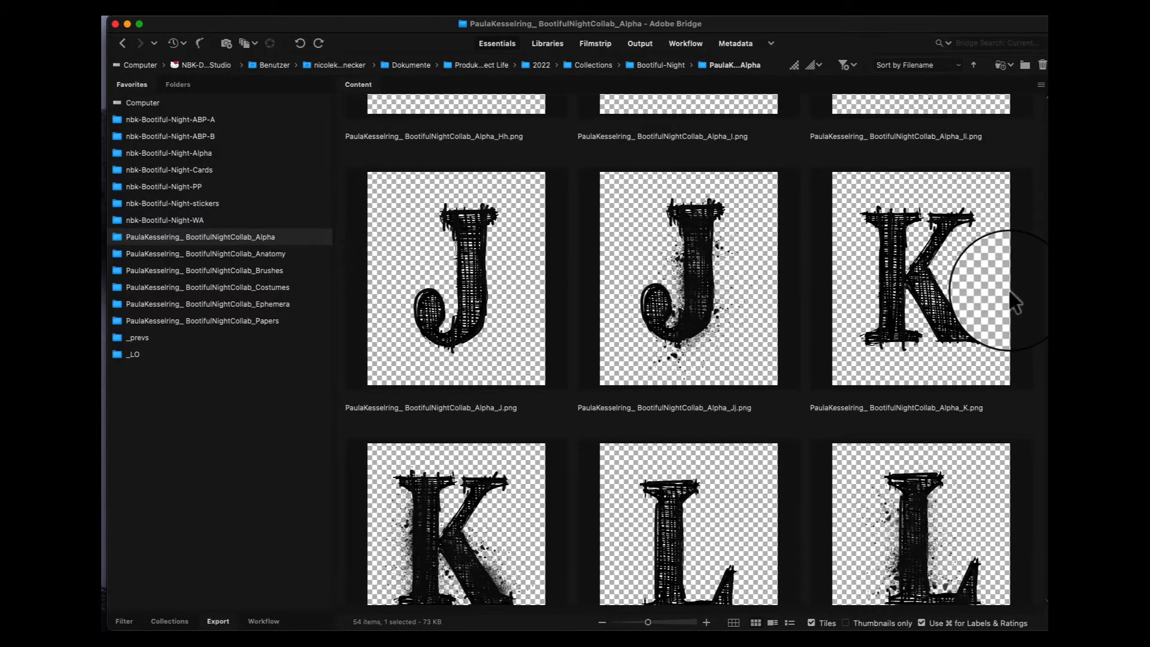
scroll(971, 348, "down", 10)
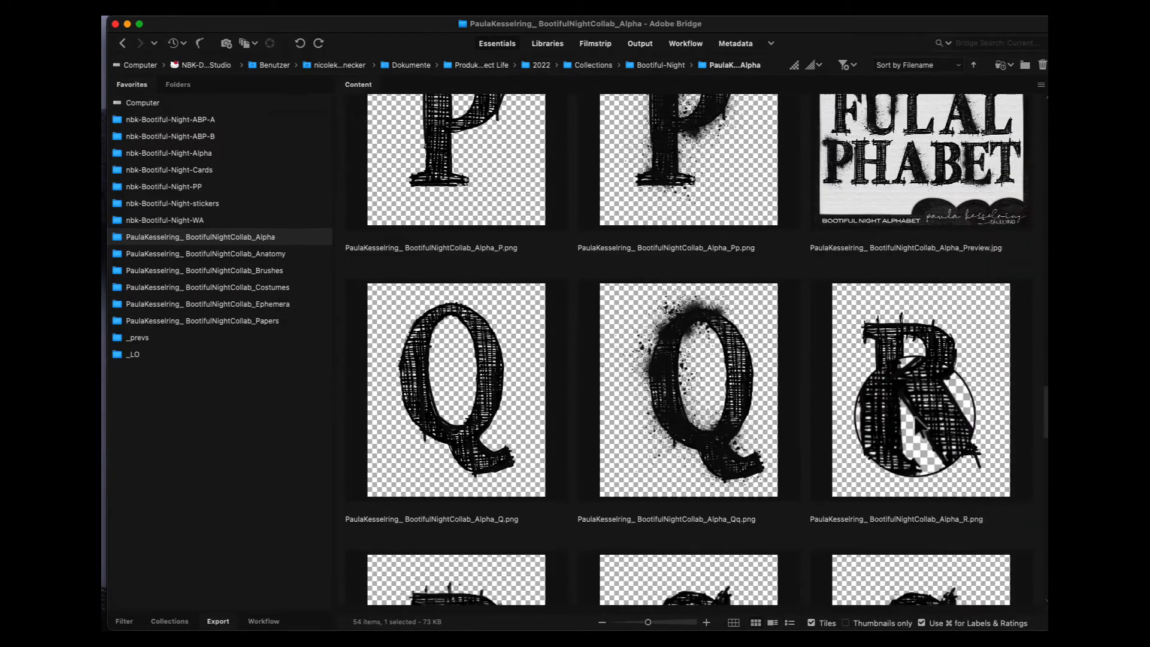
scroll(889, 454, "down", 10)
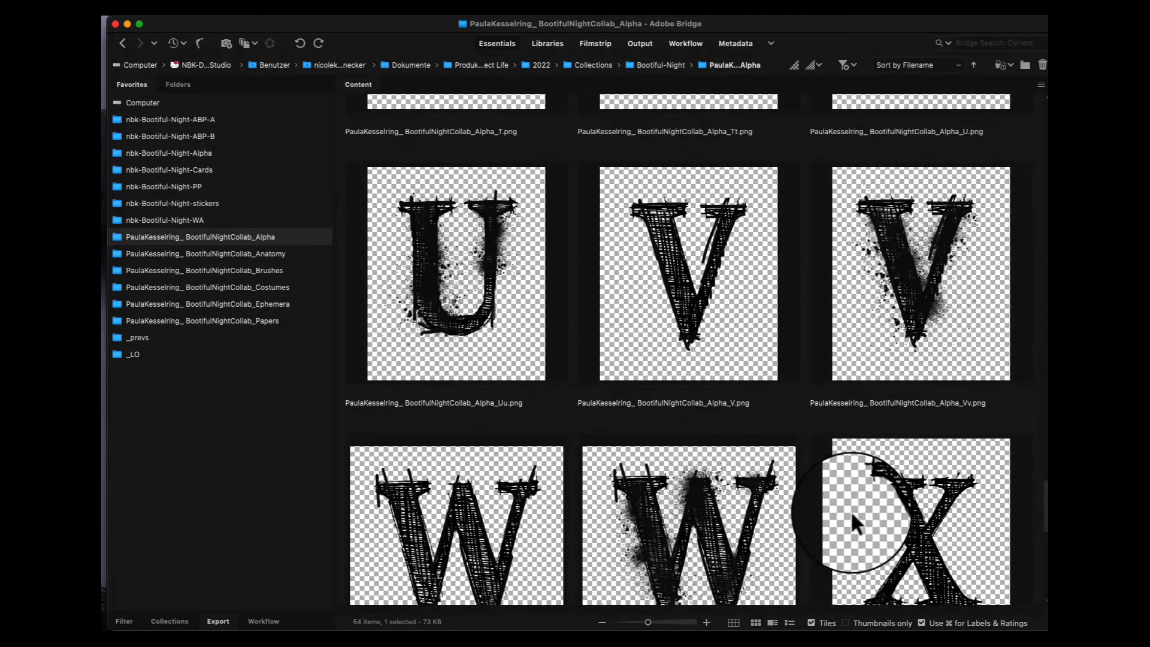
scroll(852, 514, "down", 5)
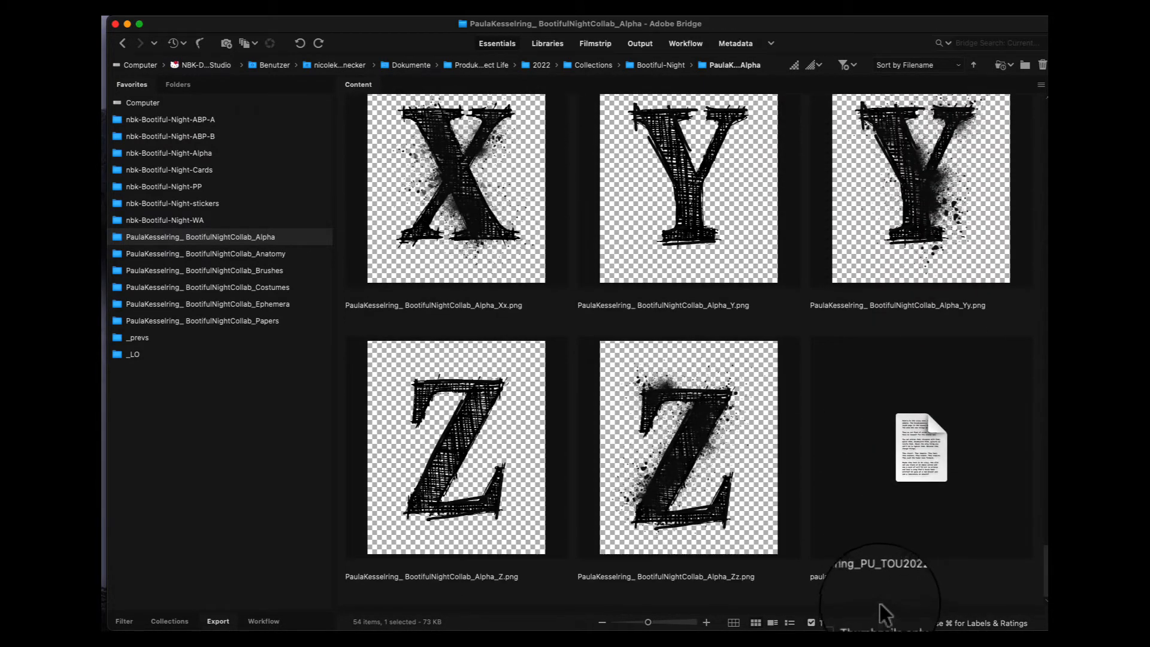
scroll(880, 604, "up", 20)
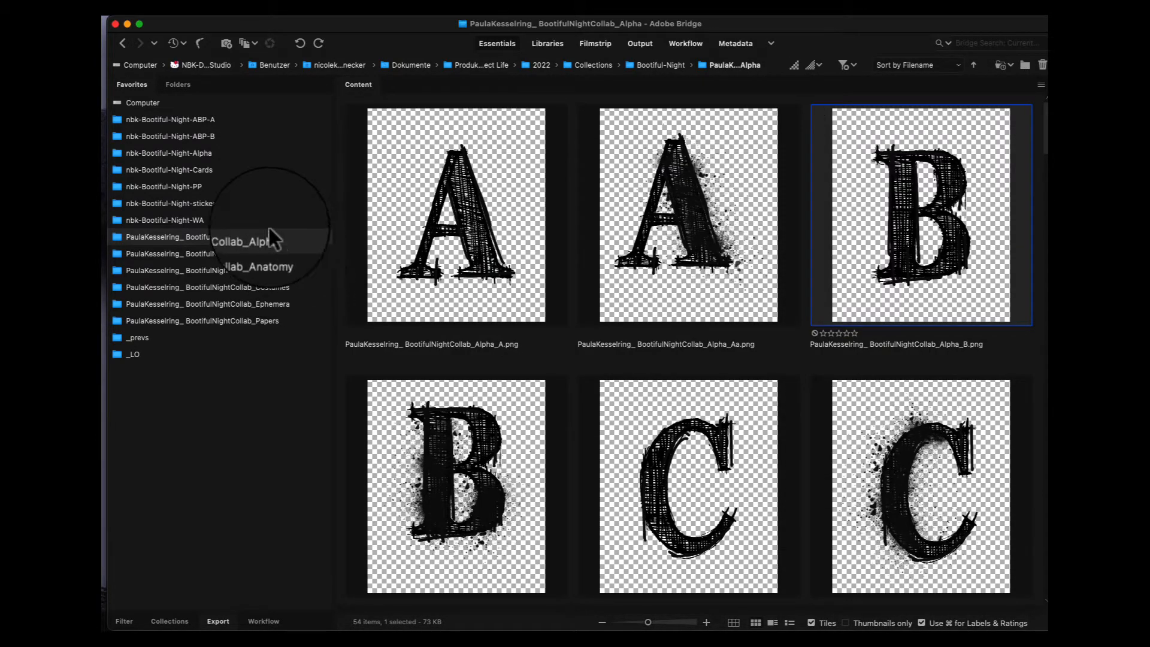
Open the nbk-Bootiful-Night-Cards folder, preview The Cat card nbk-Bootiful-Night-card-3x4-2.jpg at full screen, and look through the remaining cards
left_click(240, 173)
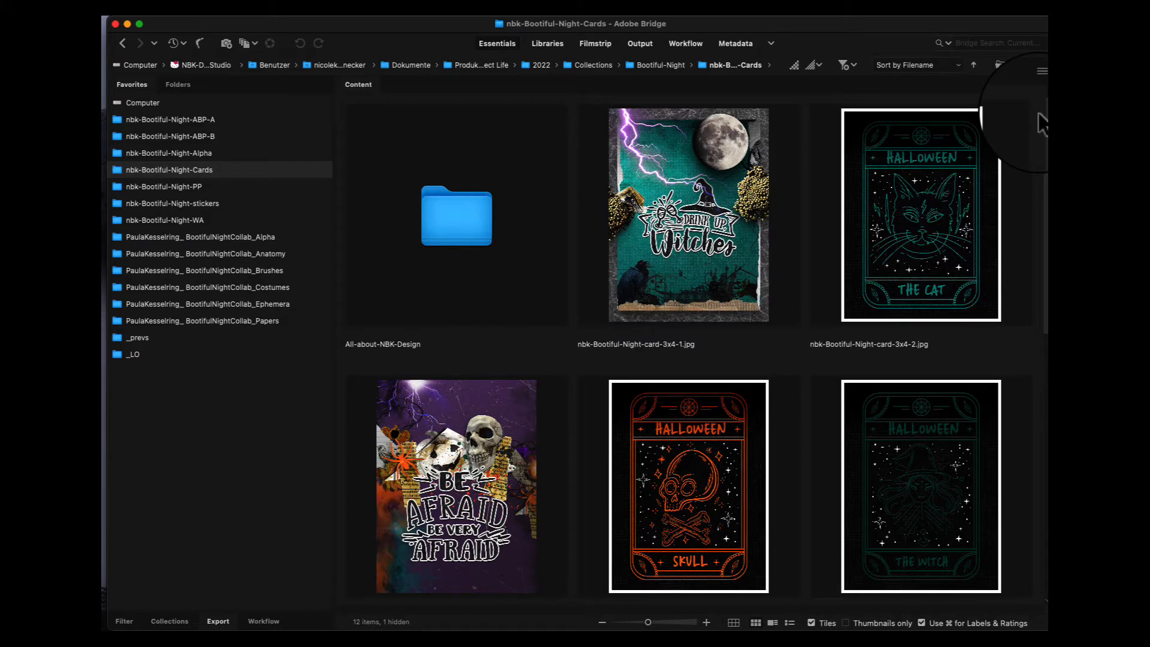
left_click(924, 179)
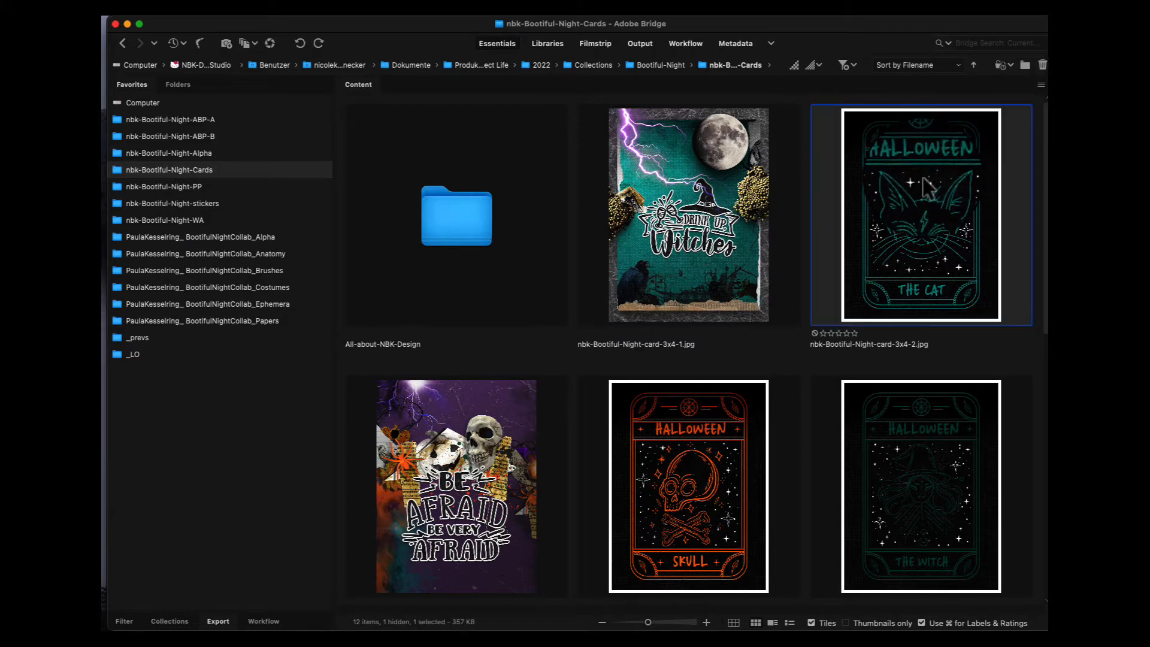
key("space")
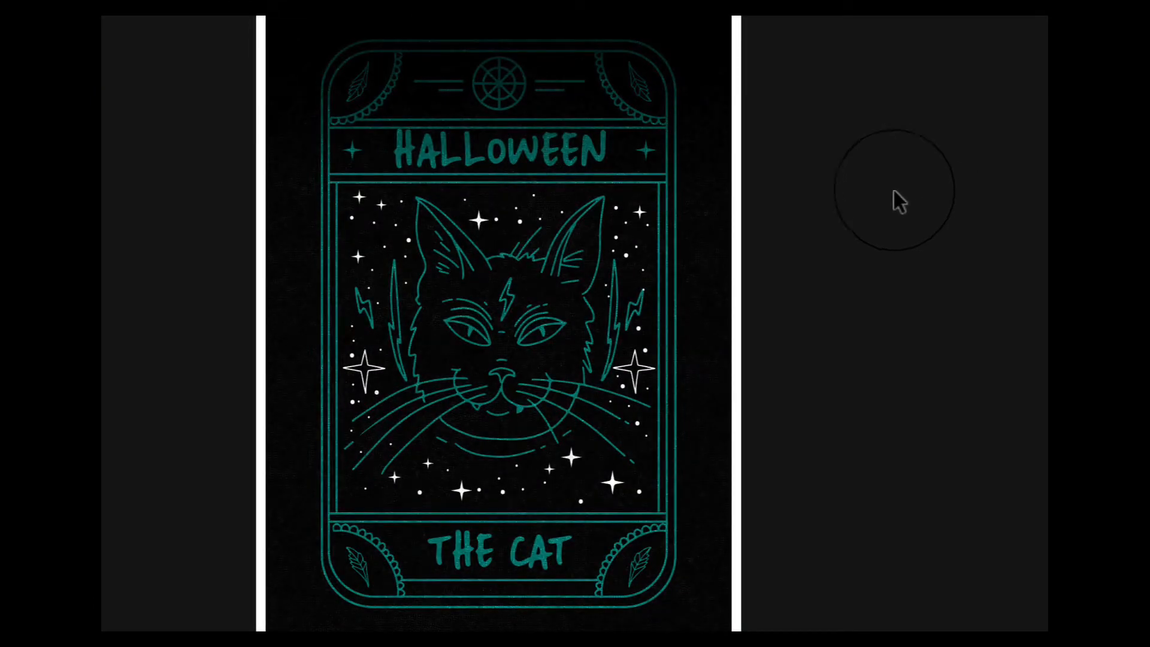
key("space")
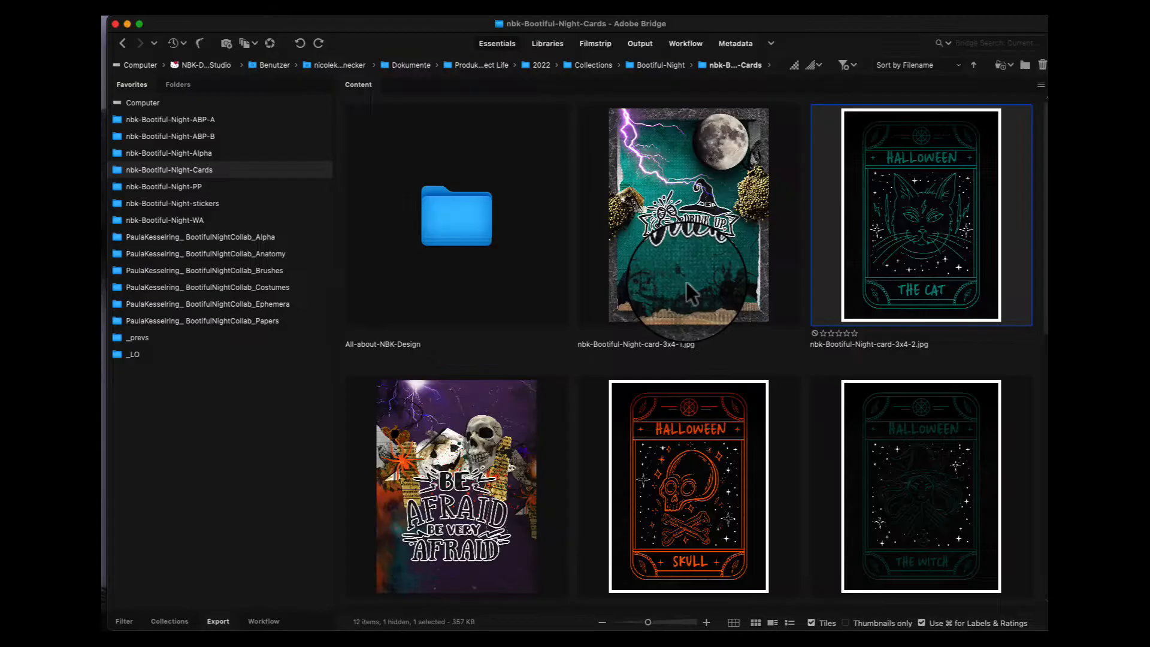
scroll(1015, 216, "down", 5)
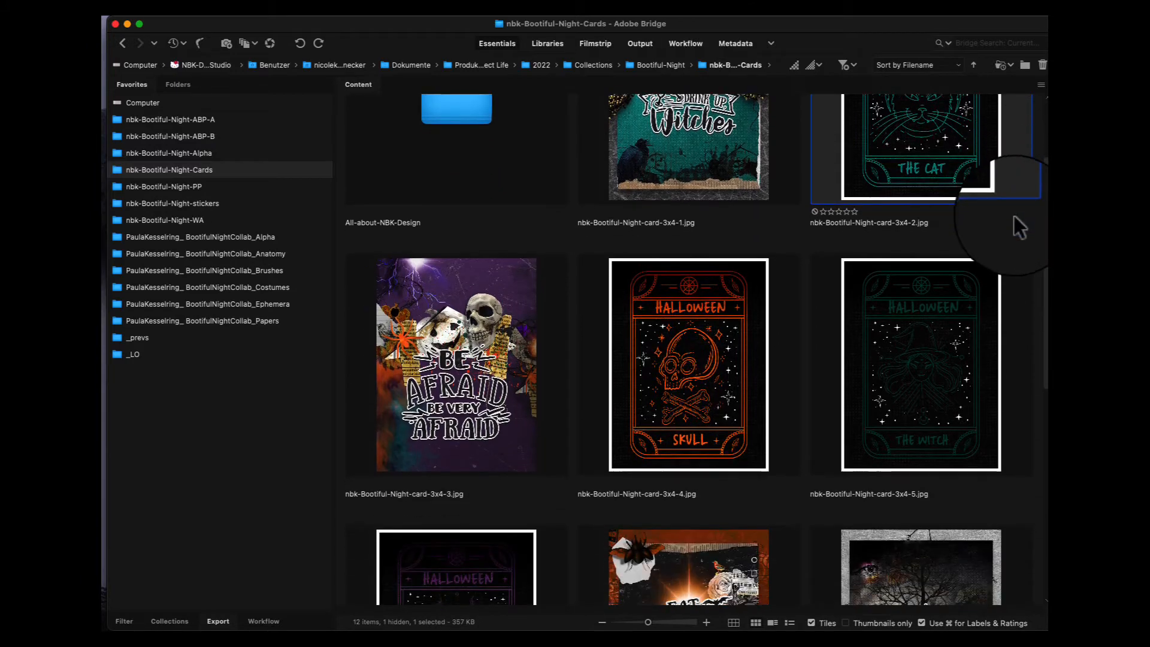
scroll(972, 326, "down", 5)
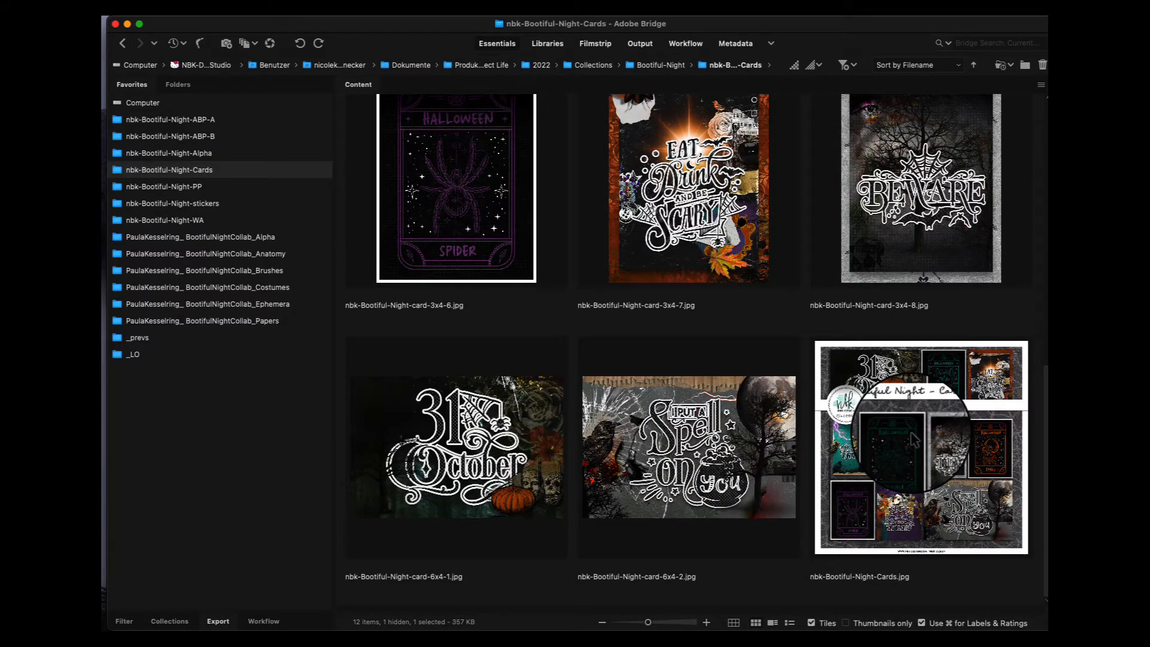
scroll(914, 440, "up", 10)
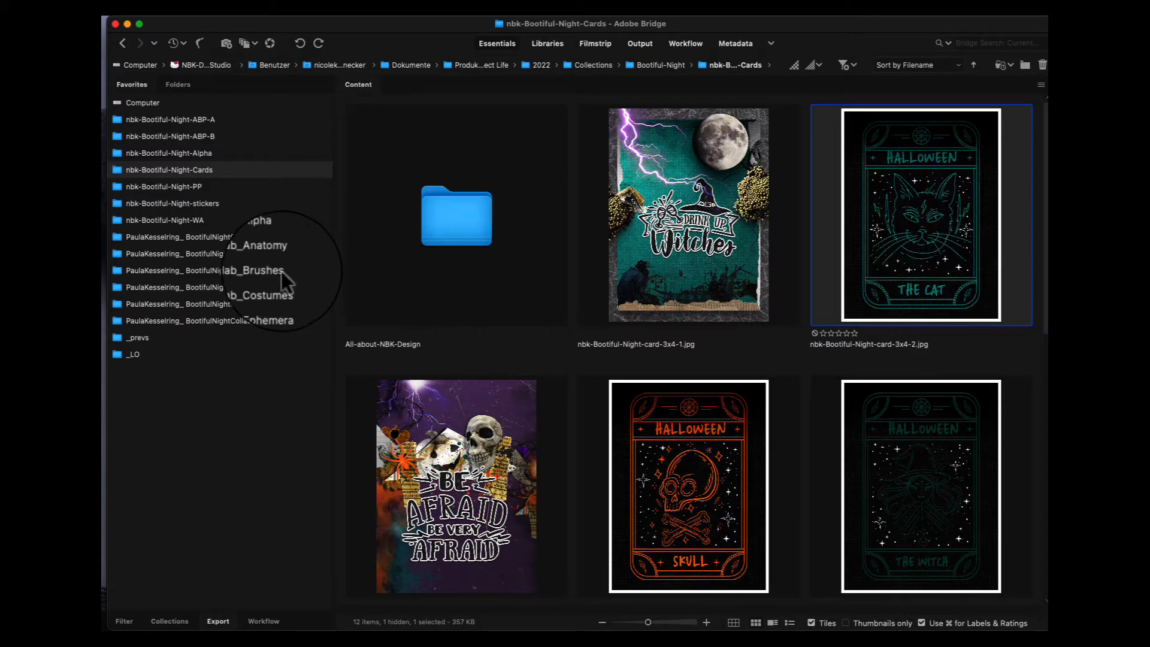
Open the BootifulNightCollab_Anatomy folder and examine its skull, eye, head, heart and skeleton images from beginning to end and back
left_click(283, 251)
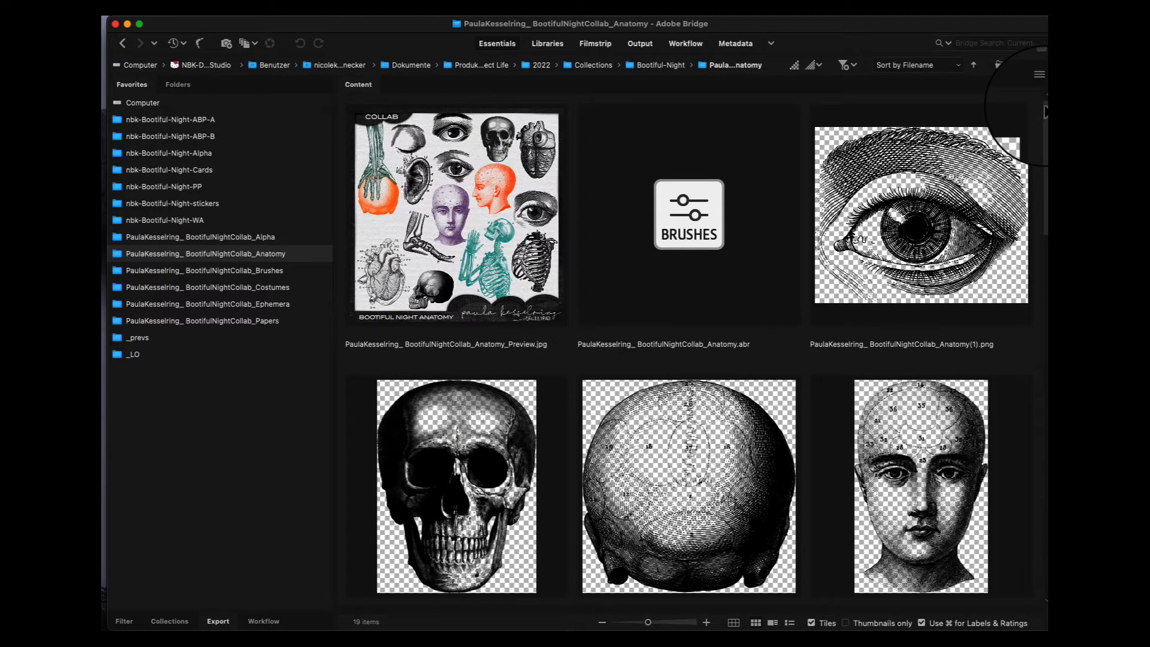
scroll(1022, 190, "down", 10)
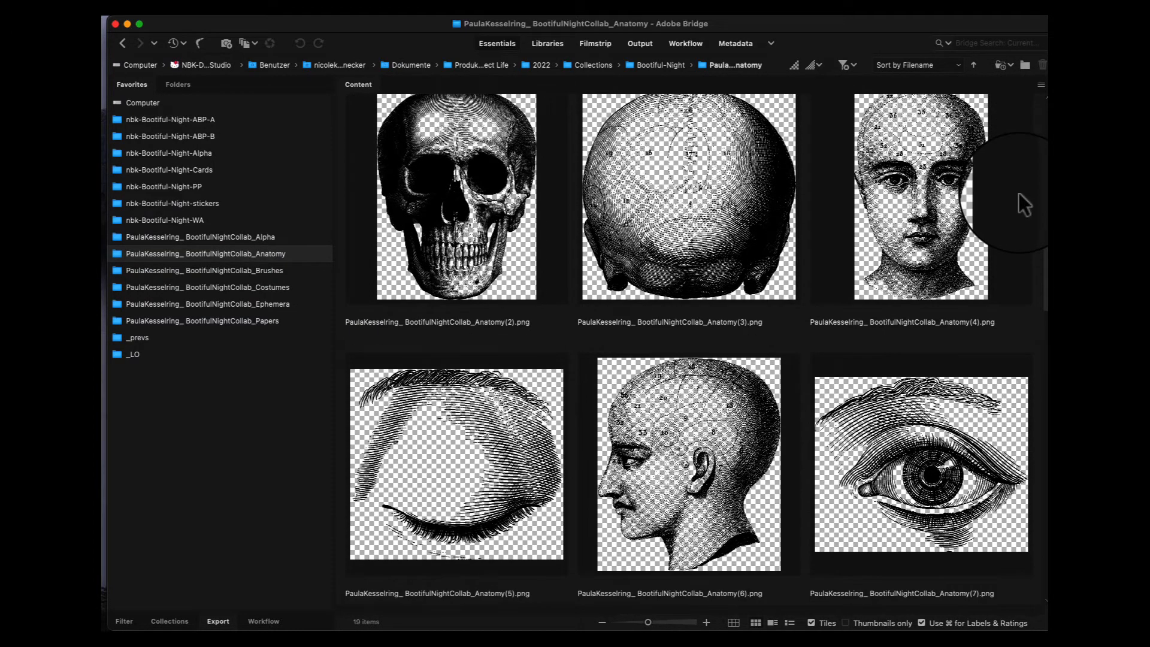
scroll(914, 293, "down", 3)
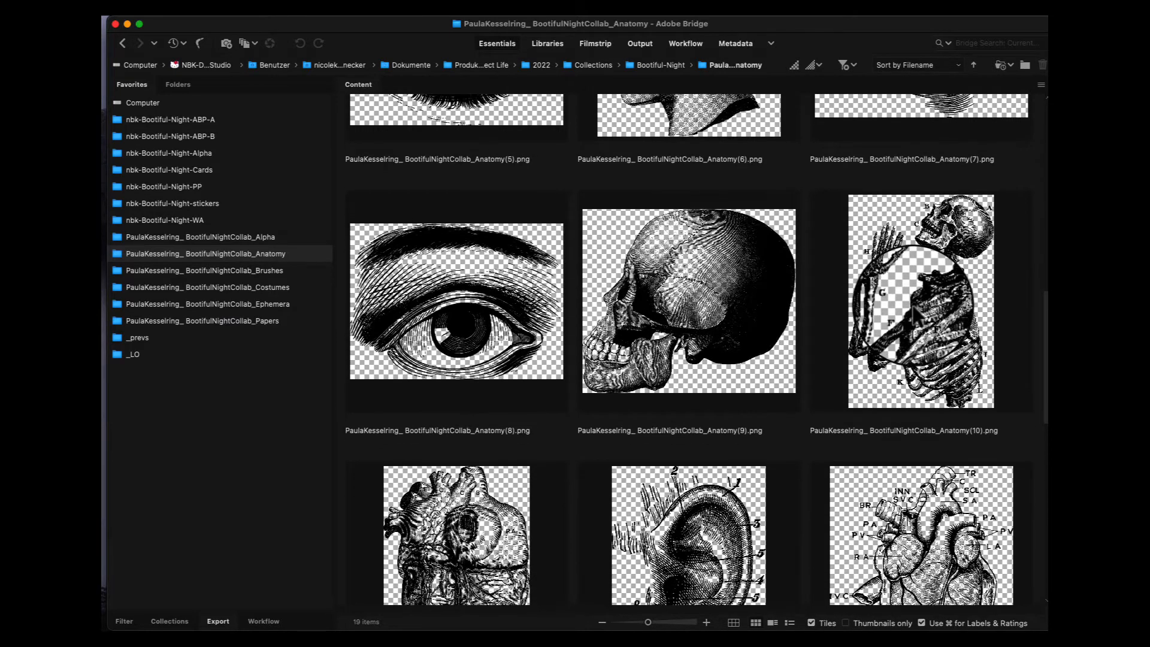
scroll(887, 338, "down", 5)
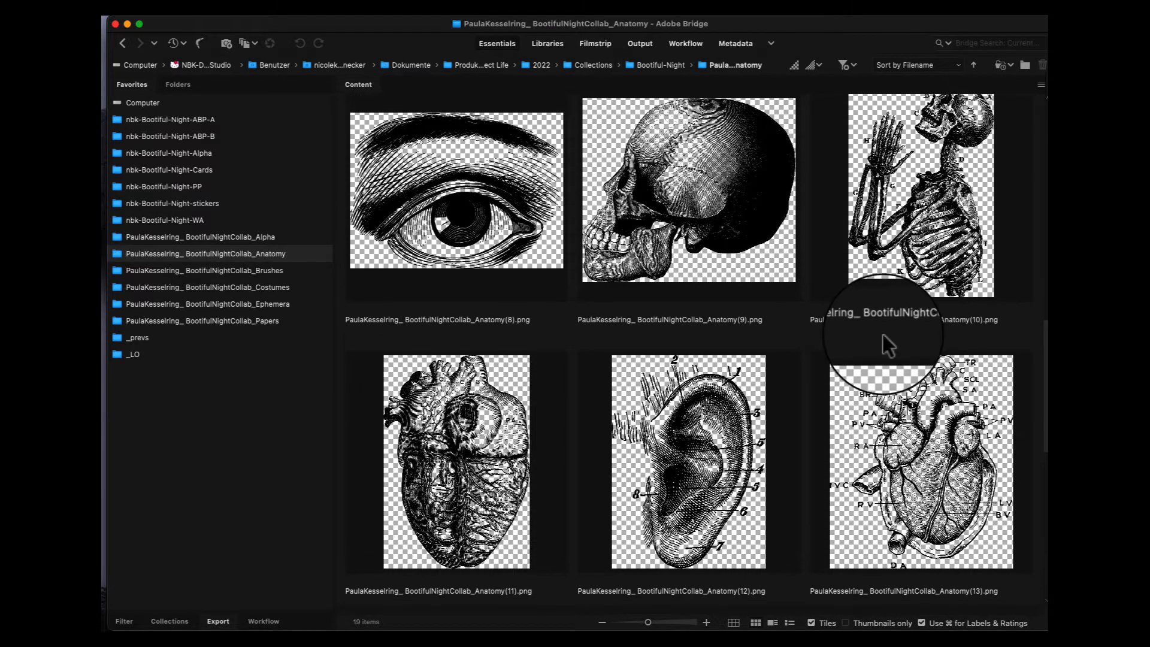
scroll(886, 340, "down", 3)
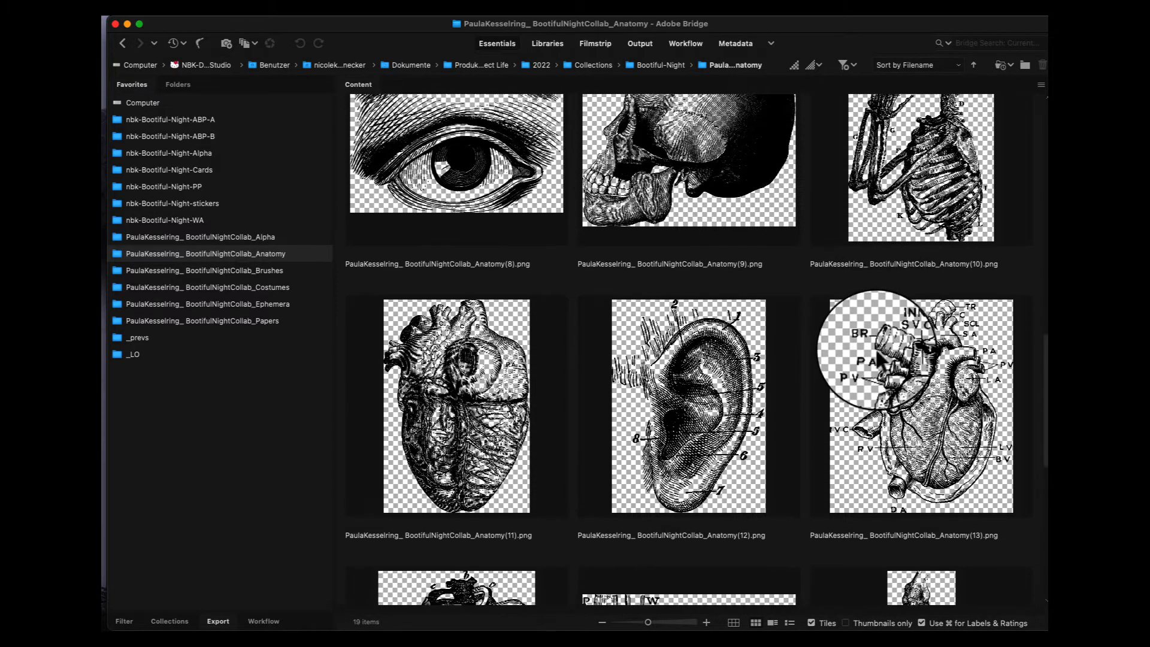
scroll(879, 356, "up", 1)
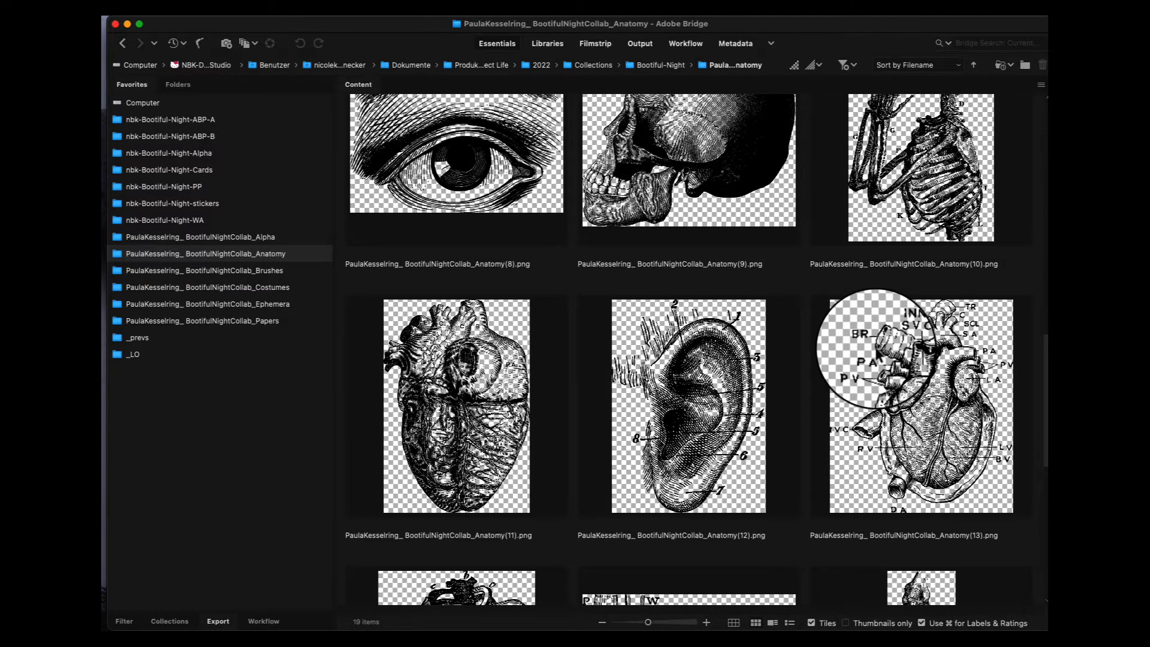
scroll(868, 357, "down", 12)
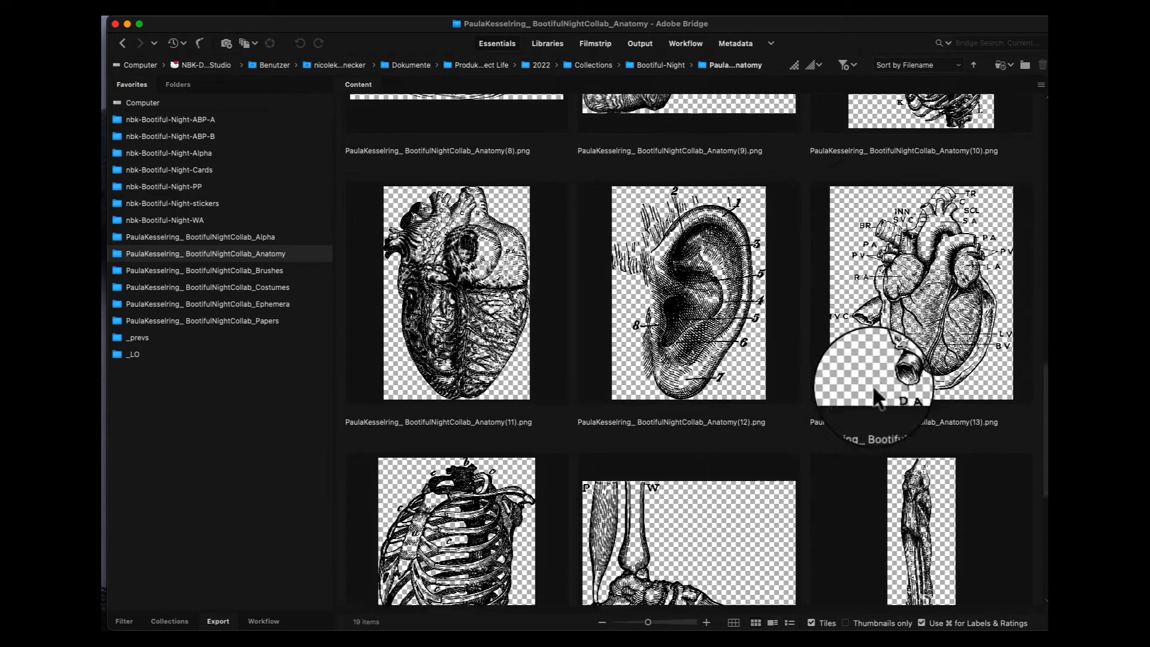
scroll(861, 445, "down", 10)
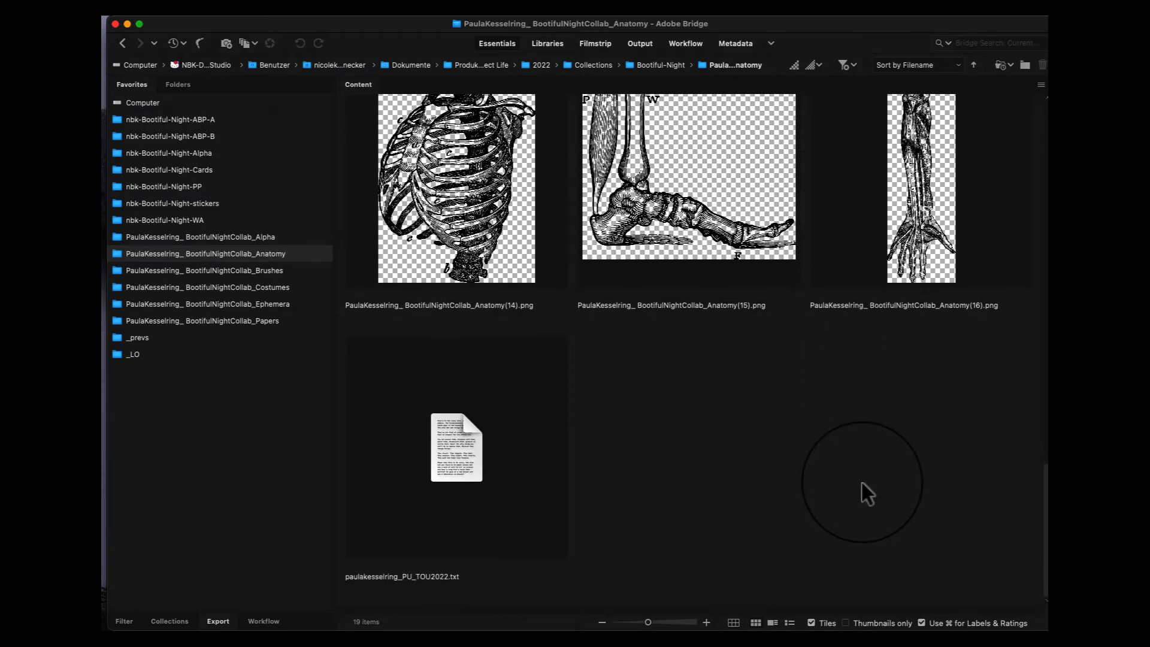
scroll(862, 483, "up", 20)
scroll(851, 354, "up", 9)
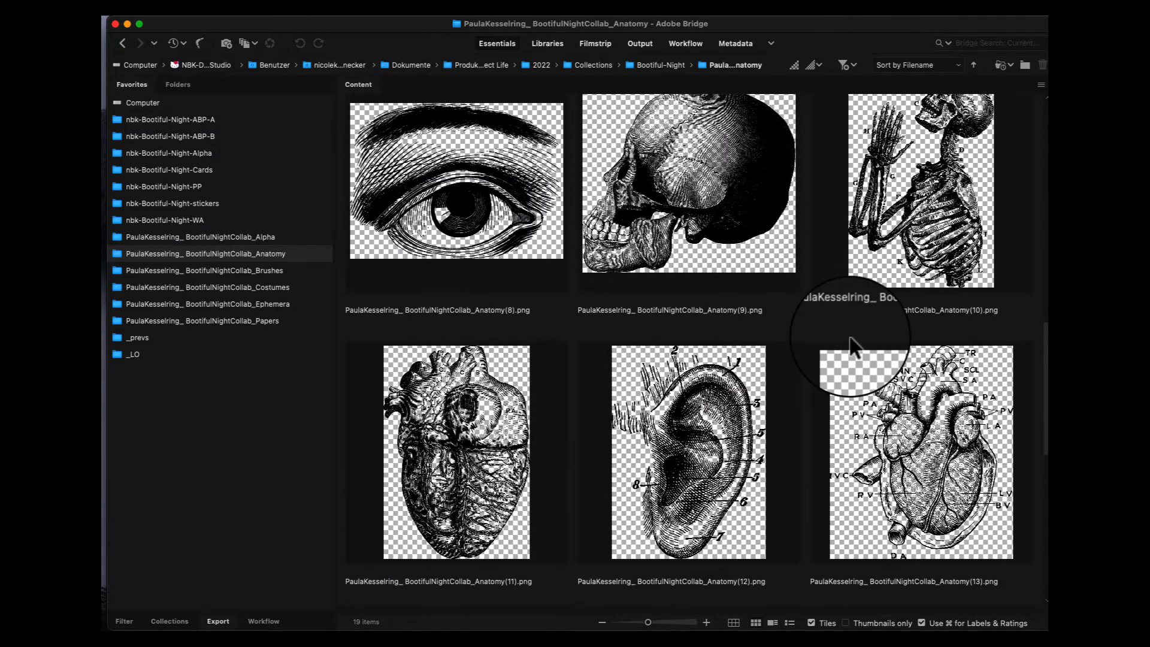
scroll(850, 299, "up", 16)
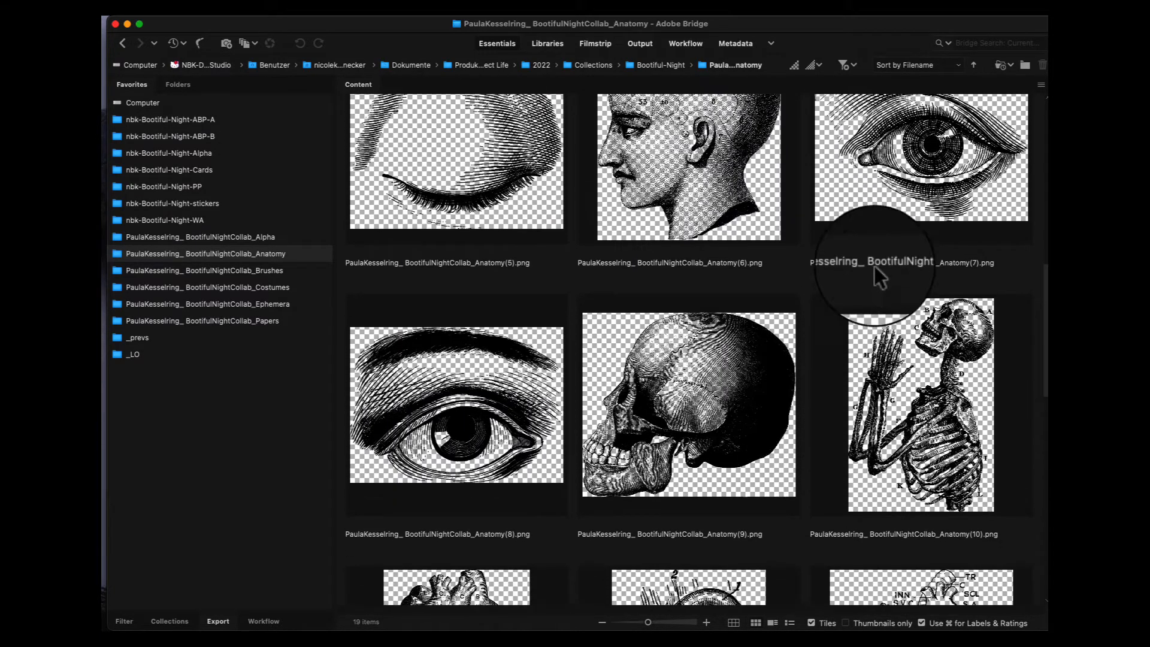
scroll(912, 217, "up", 3)
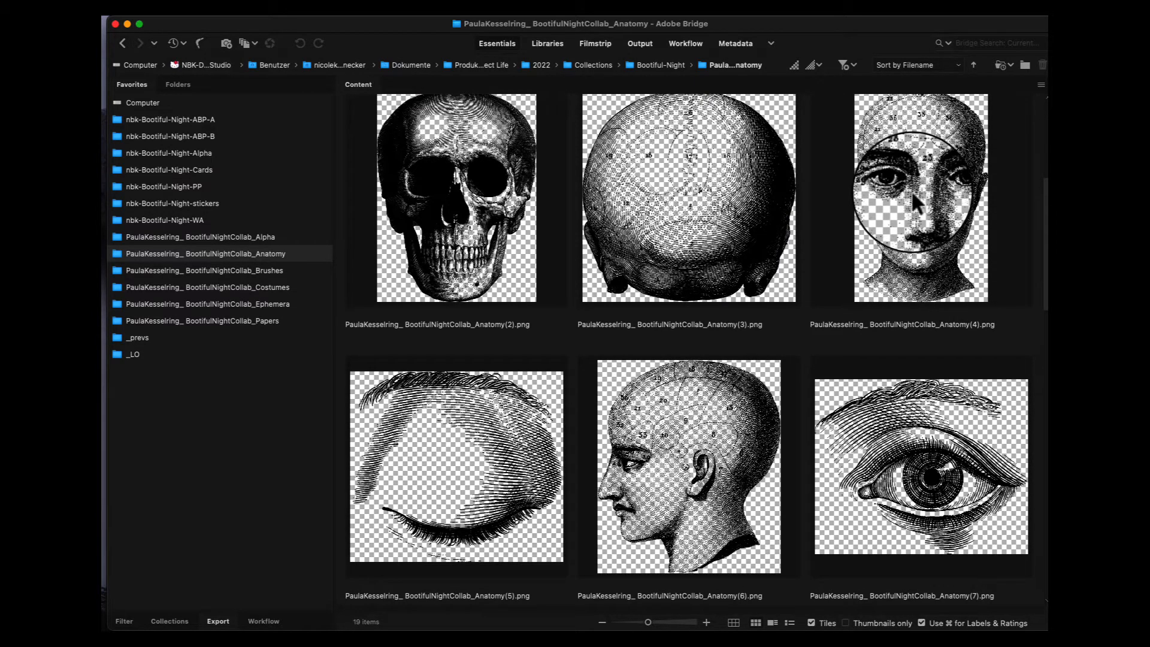
left_click_drag(1045, 201, 916, 309)
scroll(915, 310, "up", 10)
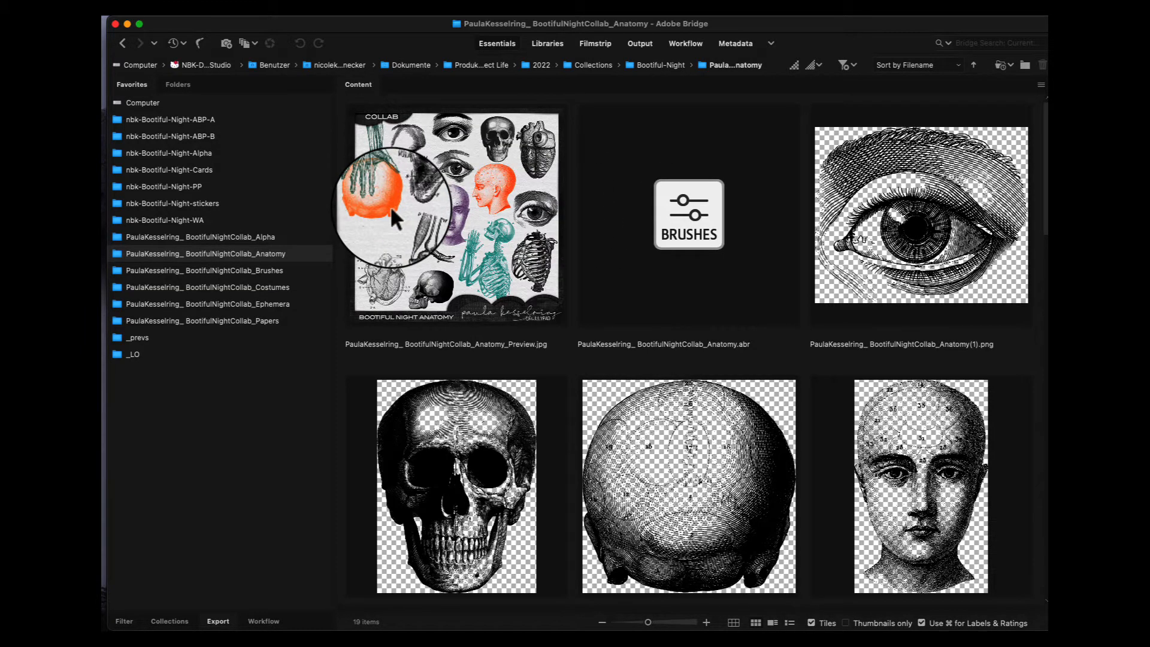
Open the BootifulNightCollab_Brushes folder and look through its brush images, preview and brush file
left_click(288, 272)
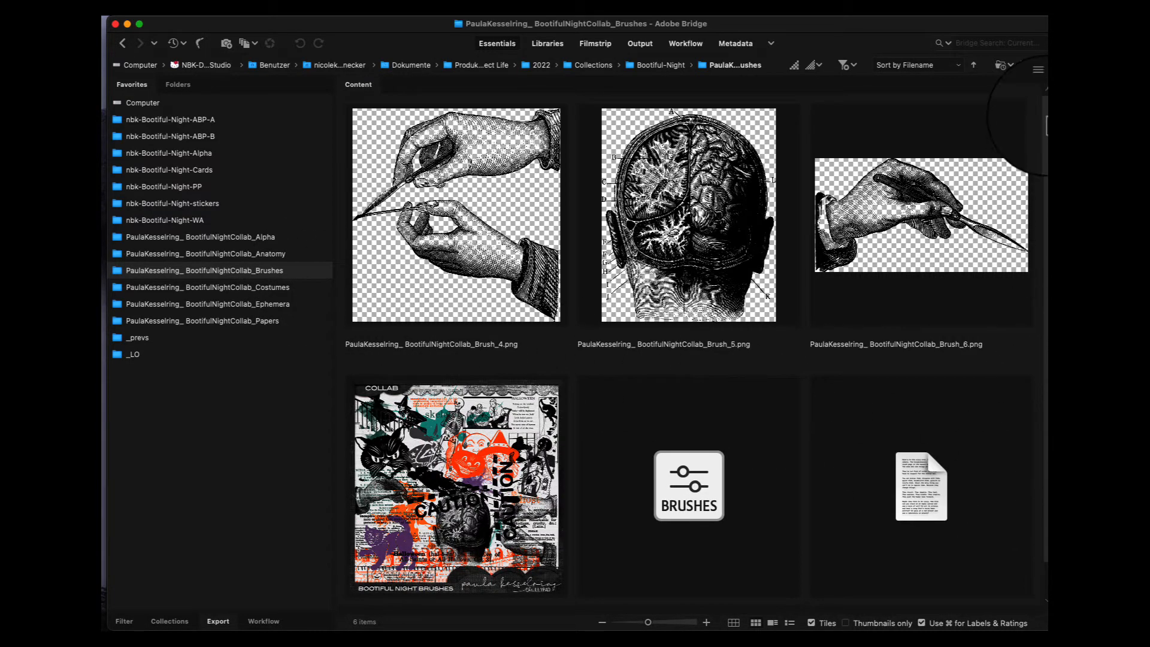
scroll(1023, 275, "down", 2)
scroll(971, 180, "up", 2)
scroll(907, 290, "down", 2)
scroll(919, 155, "up", 2)
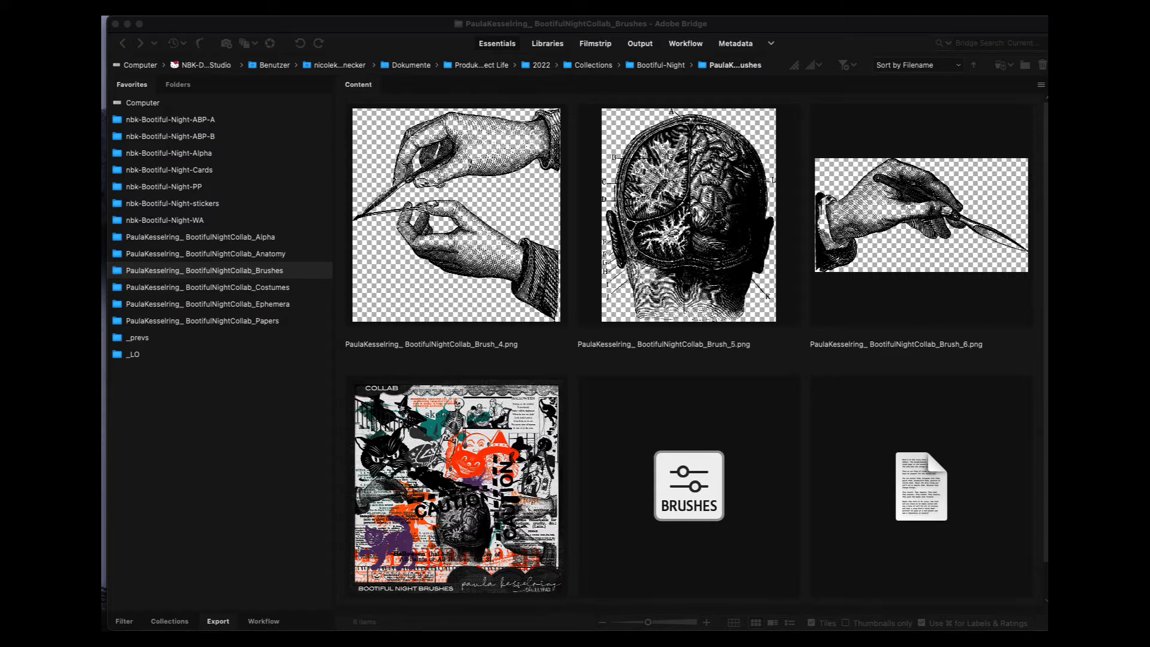
Copy the missing brush images into the BootifulNightCollab_Brushes folder, skipping all files that already exist there
mouse_move(1048, 288)
left_mouse_down()
mouse_move(759, 288)
mouse_move(789, 287)
left_mouse_up()
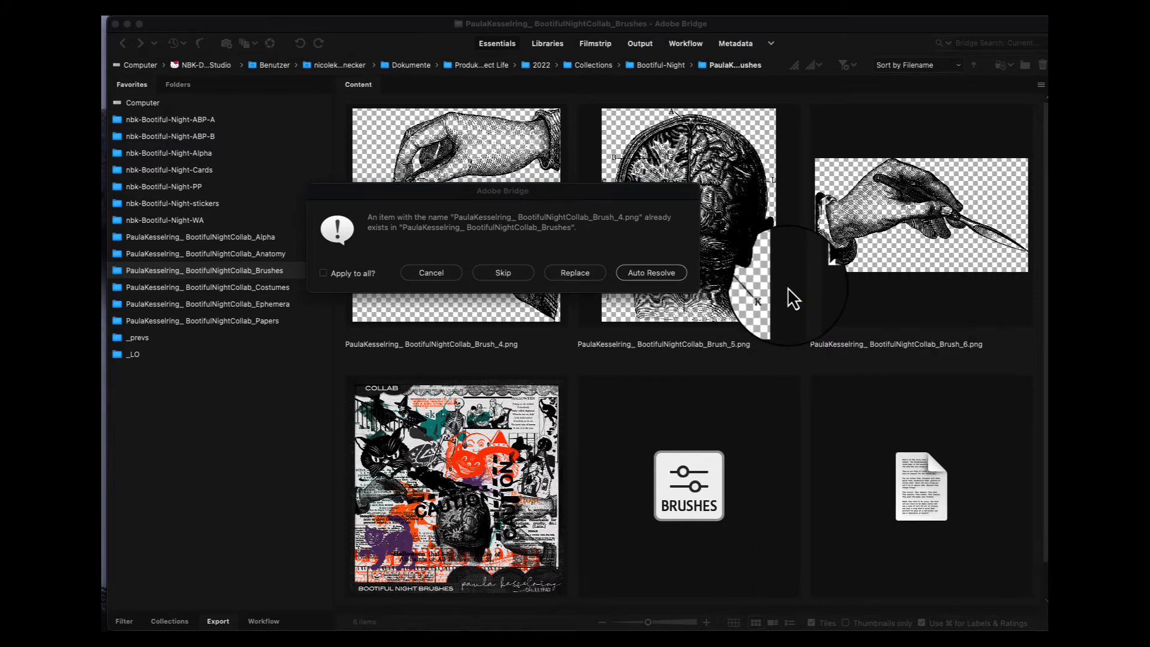
left_click(354, 273)
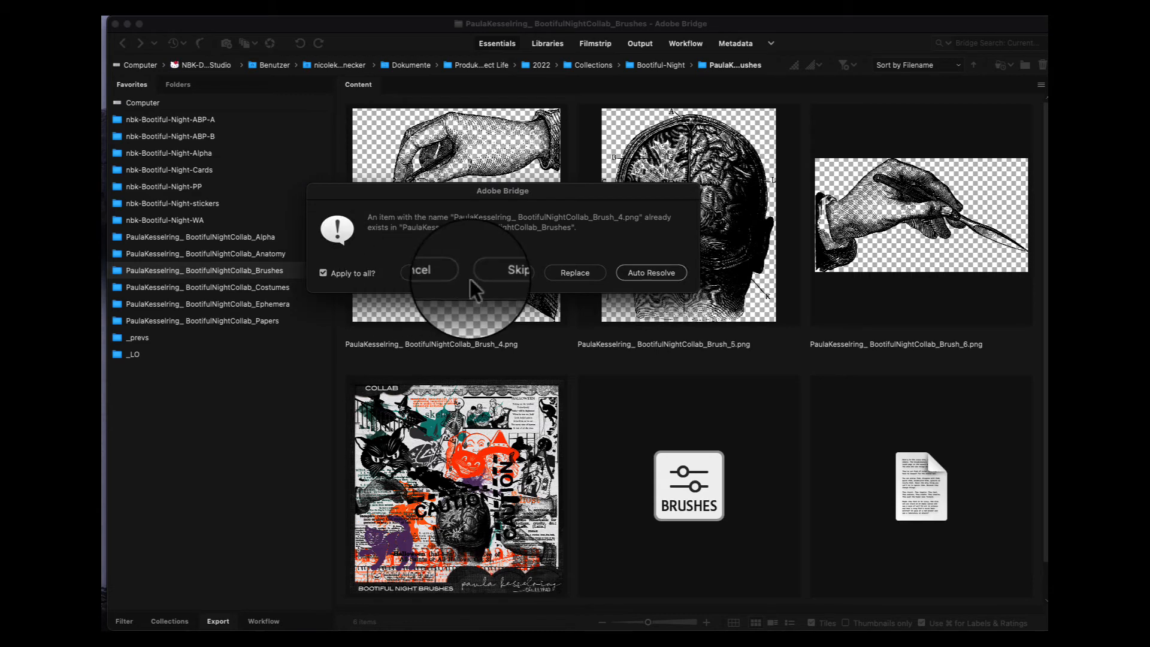
left_click(508, 273)
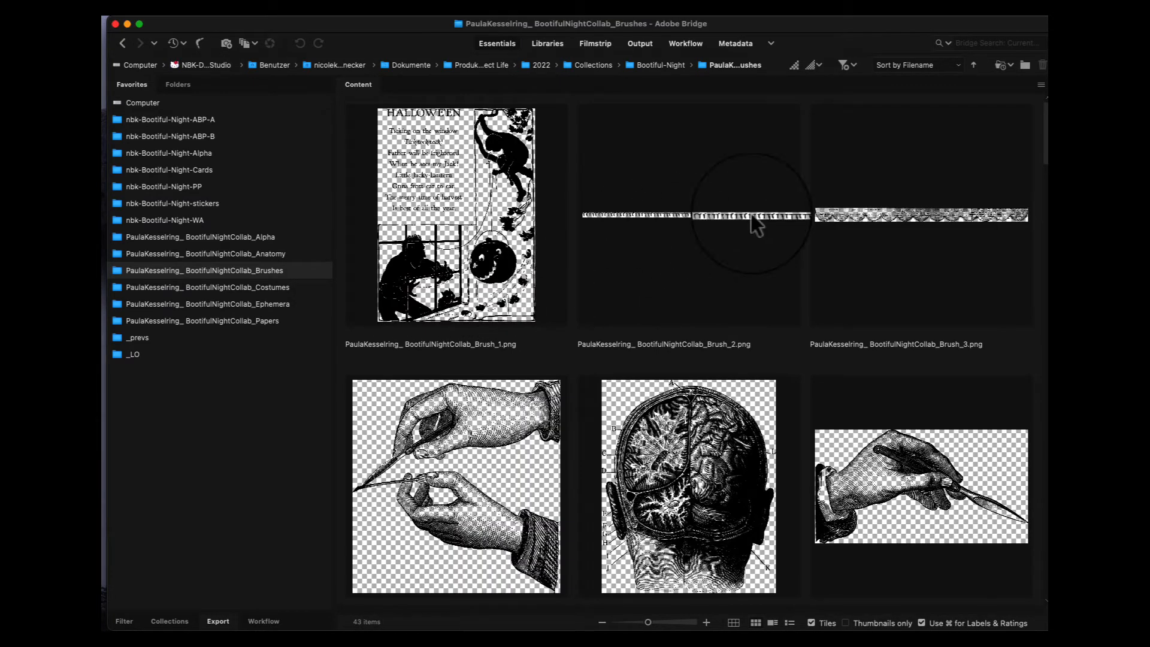
Preview the Halloween poem BootifulNightCollab_Brush_1.png and the stitched border BootifulNightCollab_Brush_2.png at full screen, one after the other
left_click_drag(1046, 142, 1046, 143)
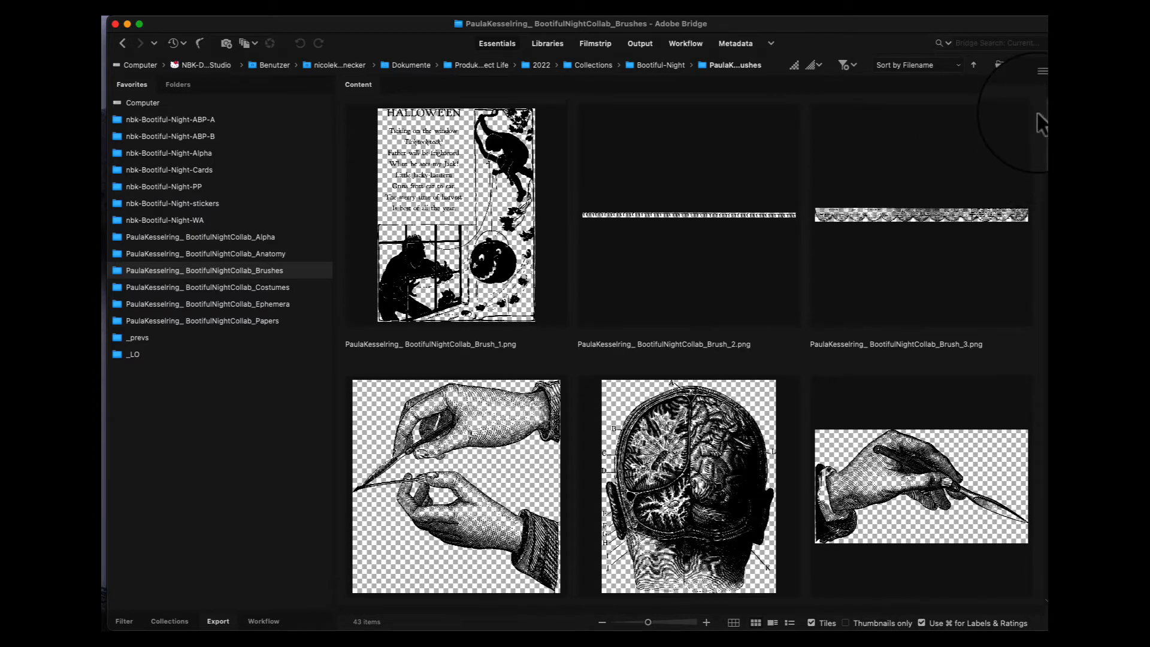
left_click(441, 185)
key("space")
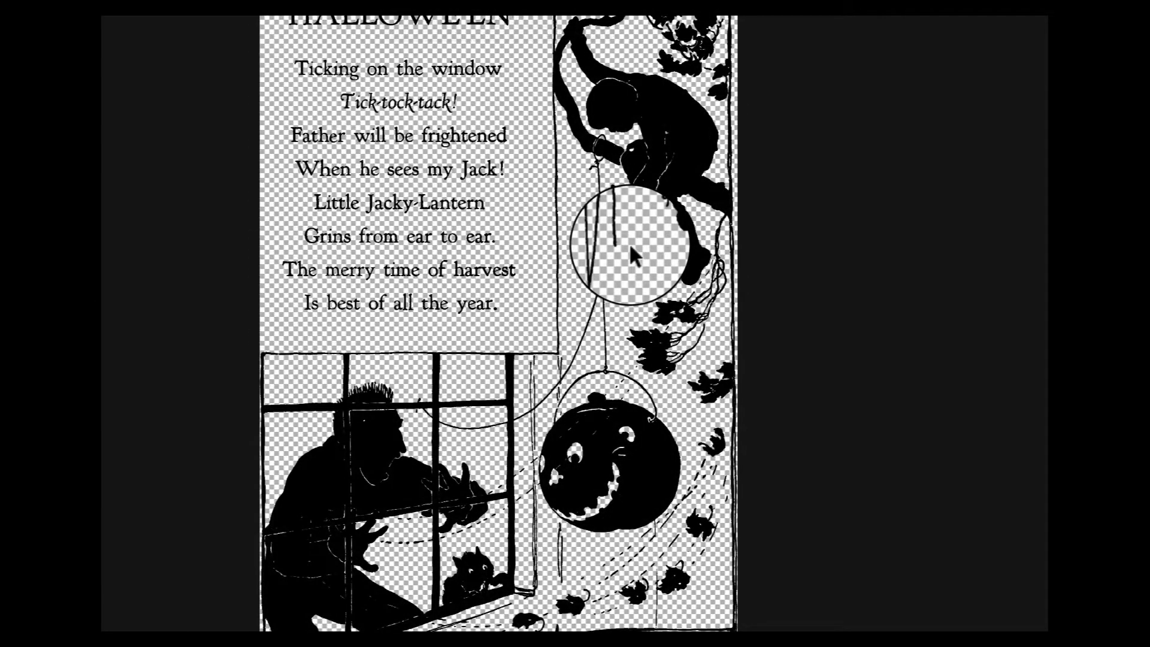
key("space")
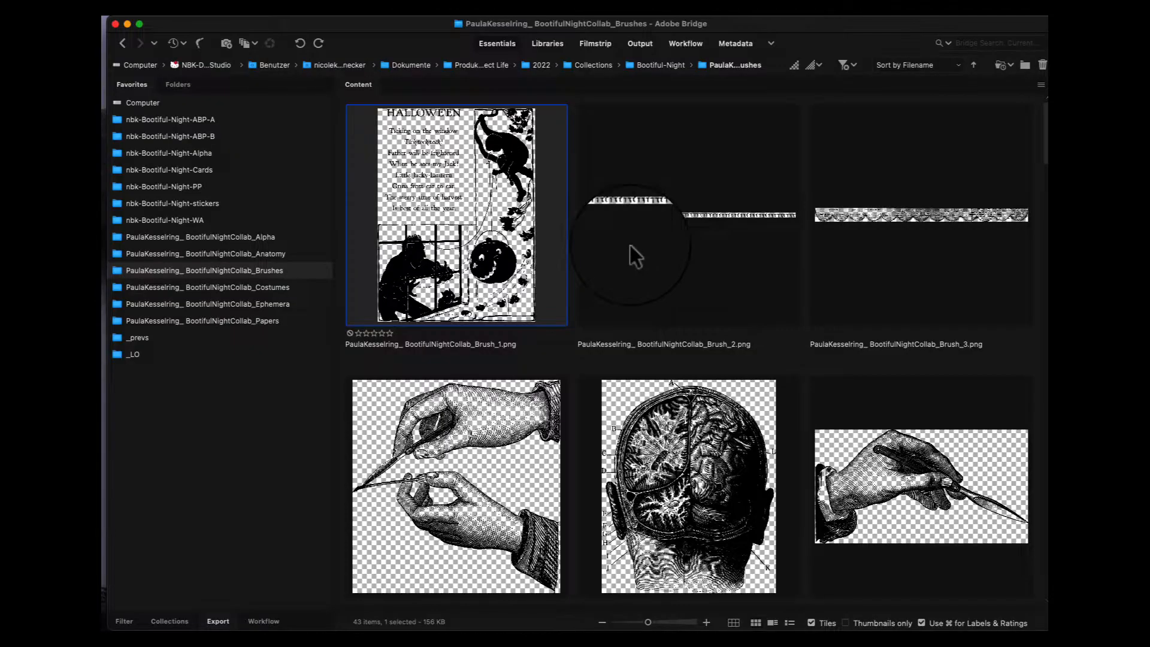
left_click(778, 213)
key("space")
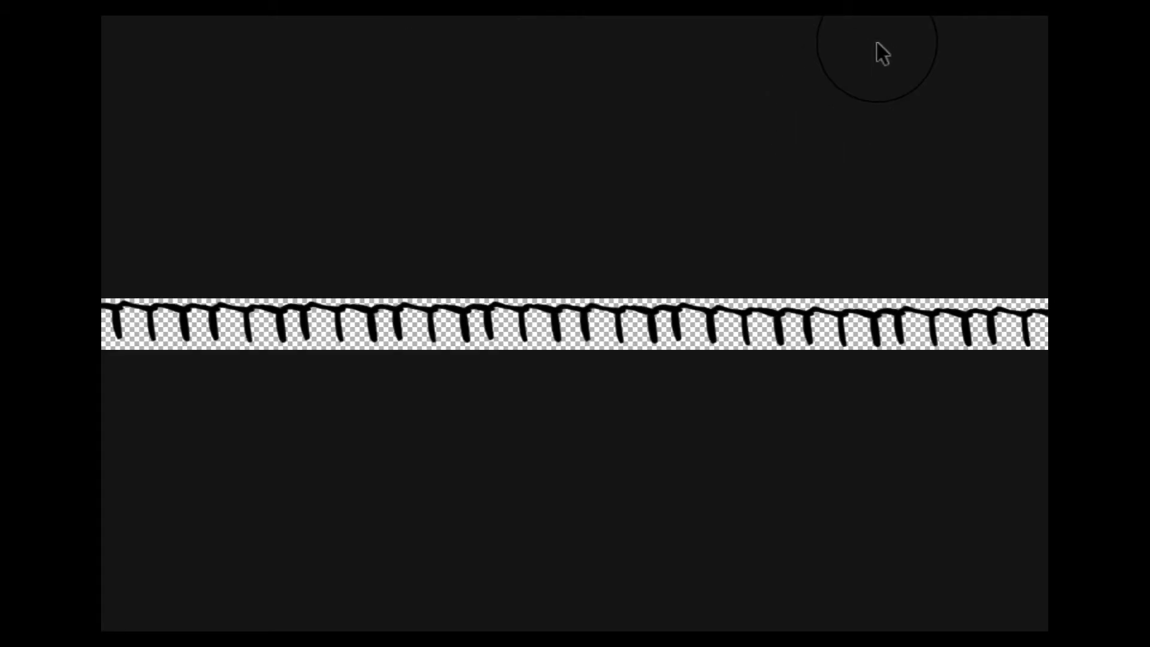
Preview the following brush images at full screen one by one, through to the hallucination definition in BootifulNightCollab_Brush_30.png
key("Right")
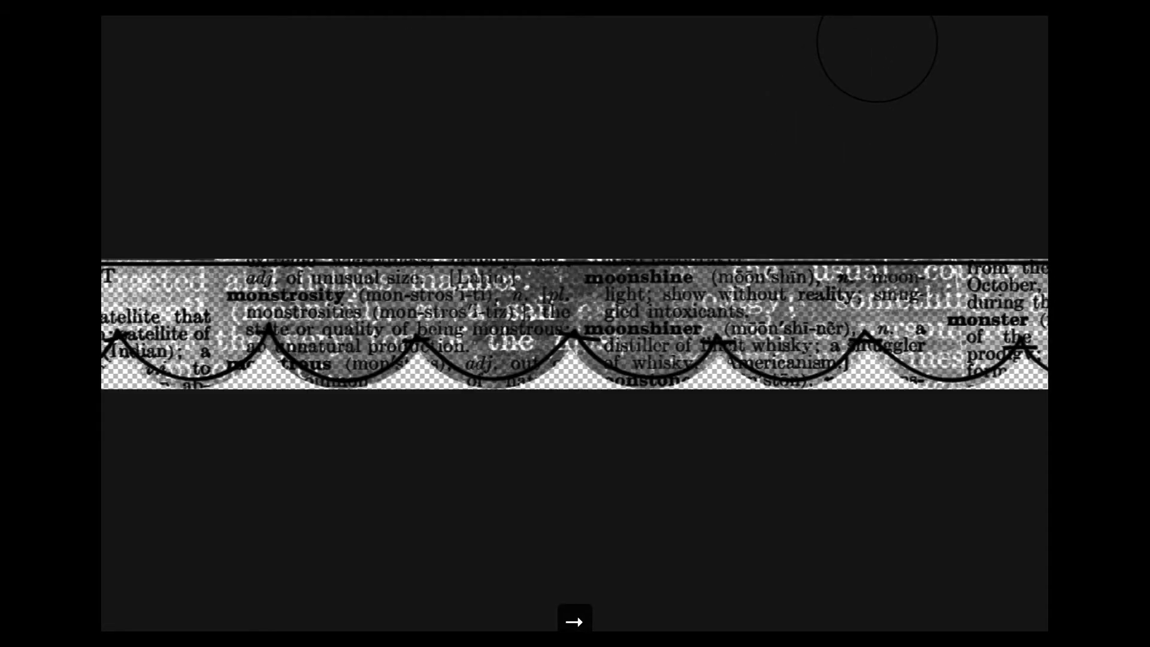
key("Right")
key("Right")
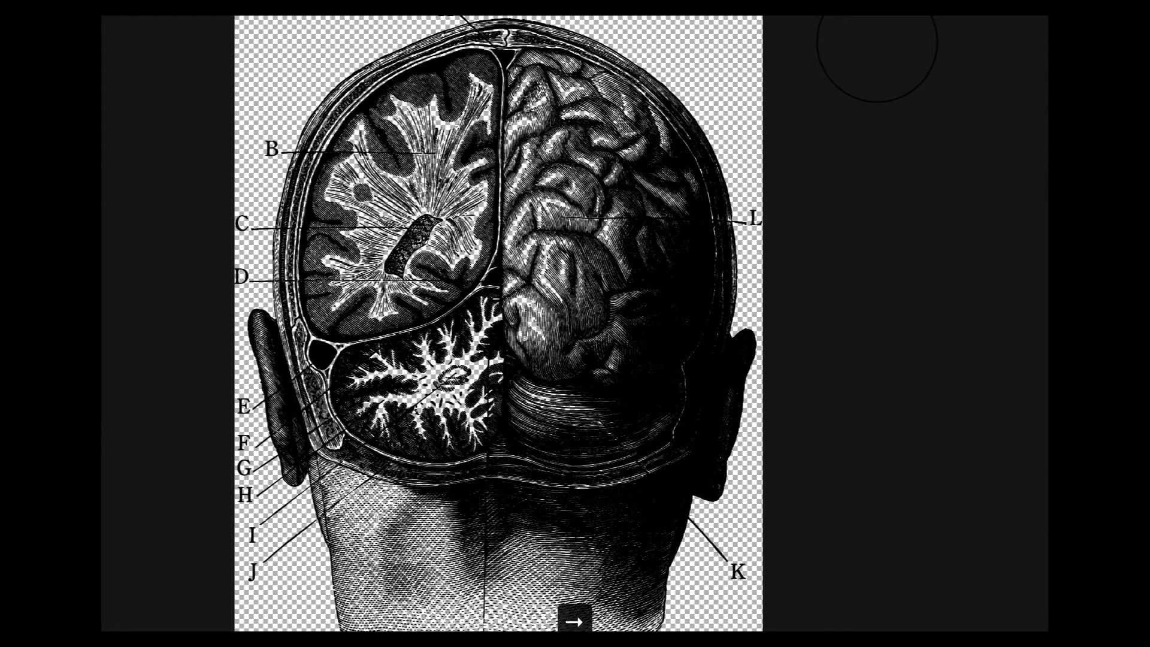
key("Right")
key("Right")
key("Right")
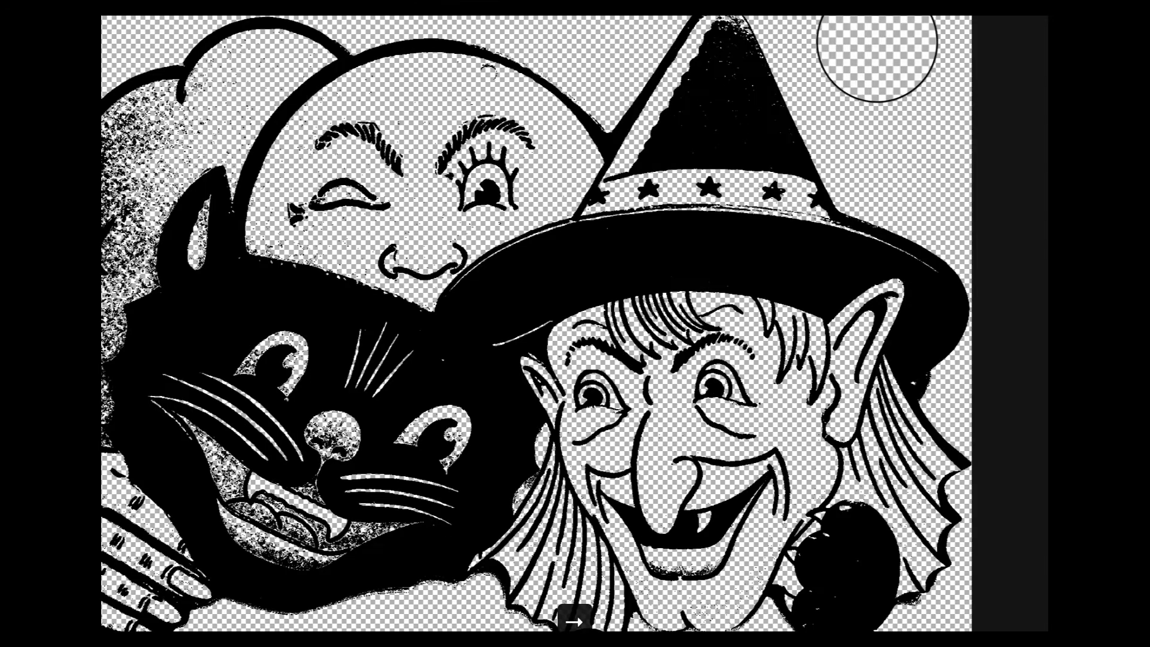
key("Right")
key("Right")
key("Right")
key("Right")
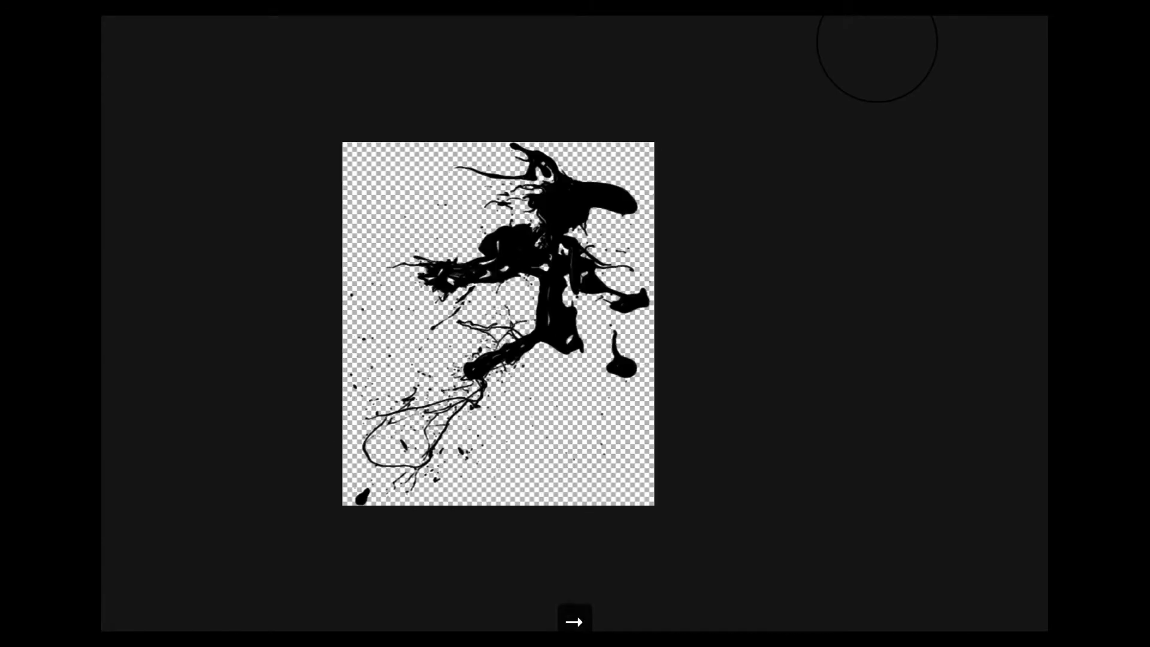
key("Right")
key("Right")
key("Right")
key("Right")
key("Right")
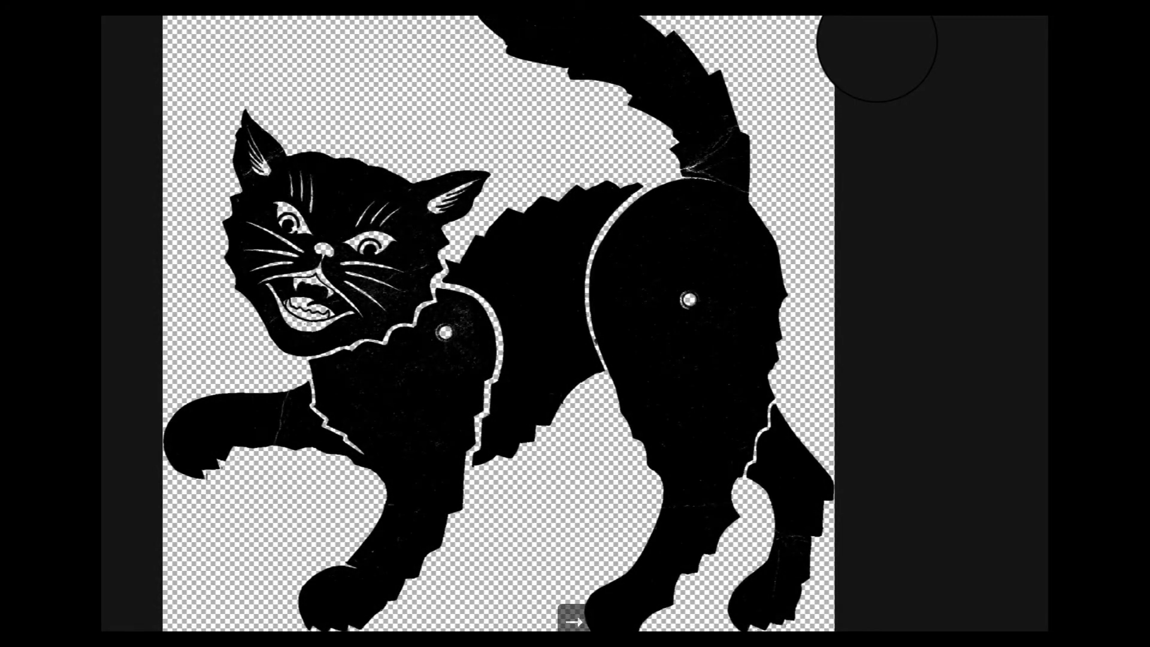
key("Right")
key("Right")
key("Right")
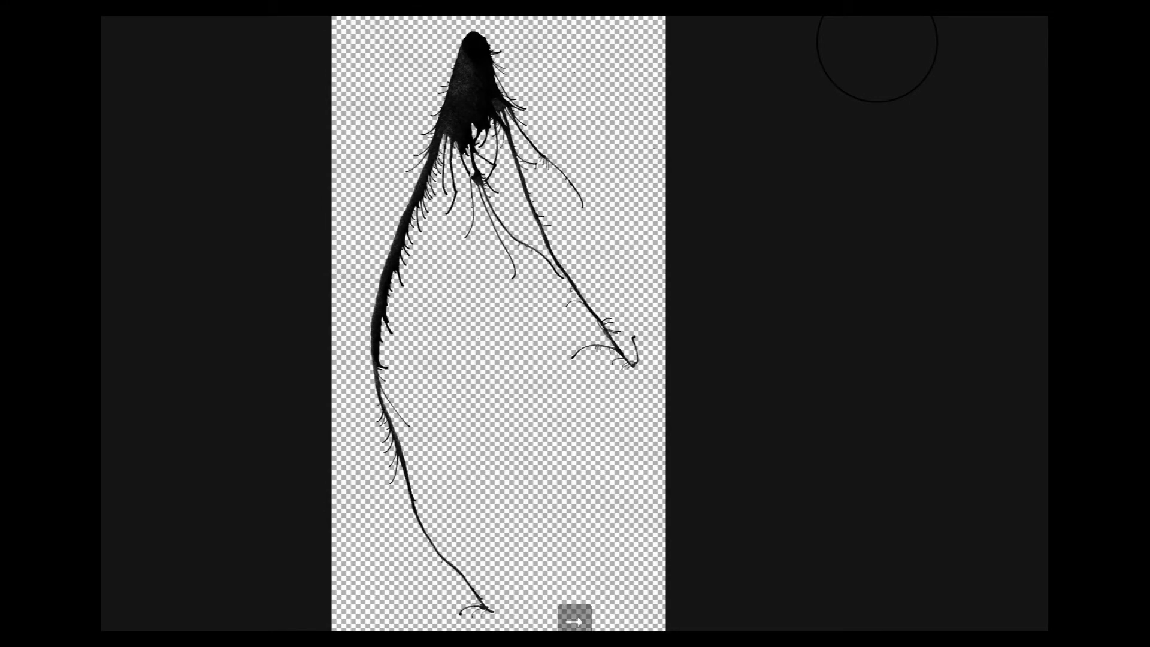
key("Right")
key("Right")
key("Right")
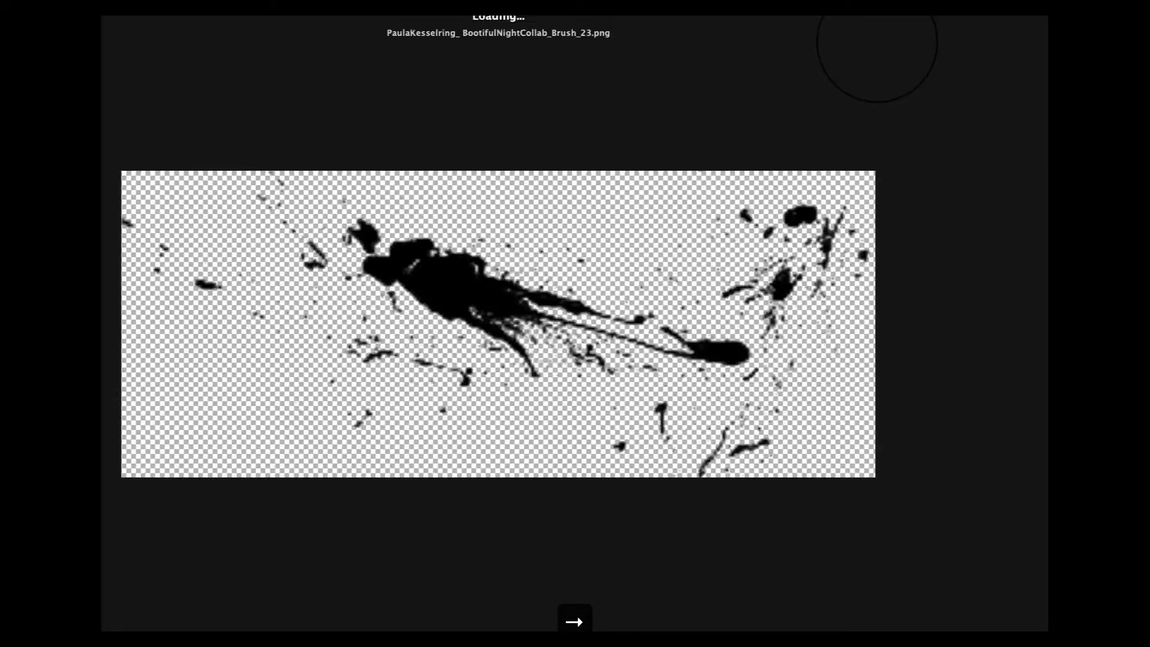
key("Right")
key("Right")
key("Right")
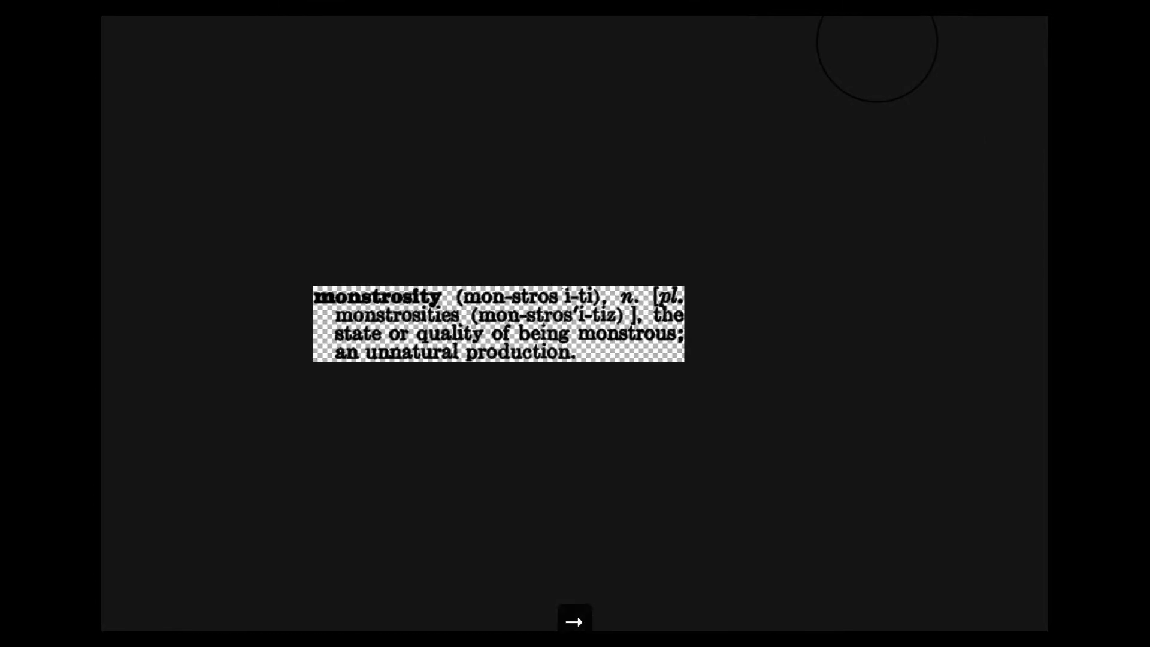
key("Right")
key("Right")
key("Right")
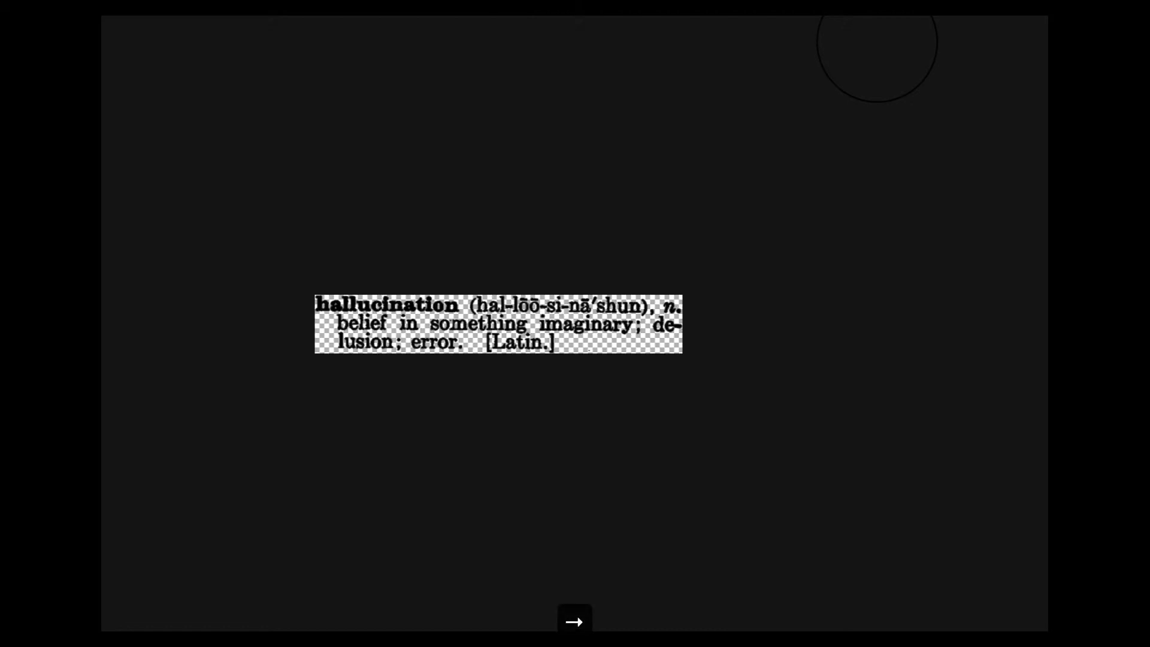
key("space")
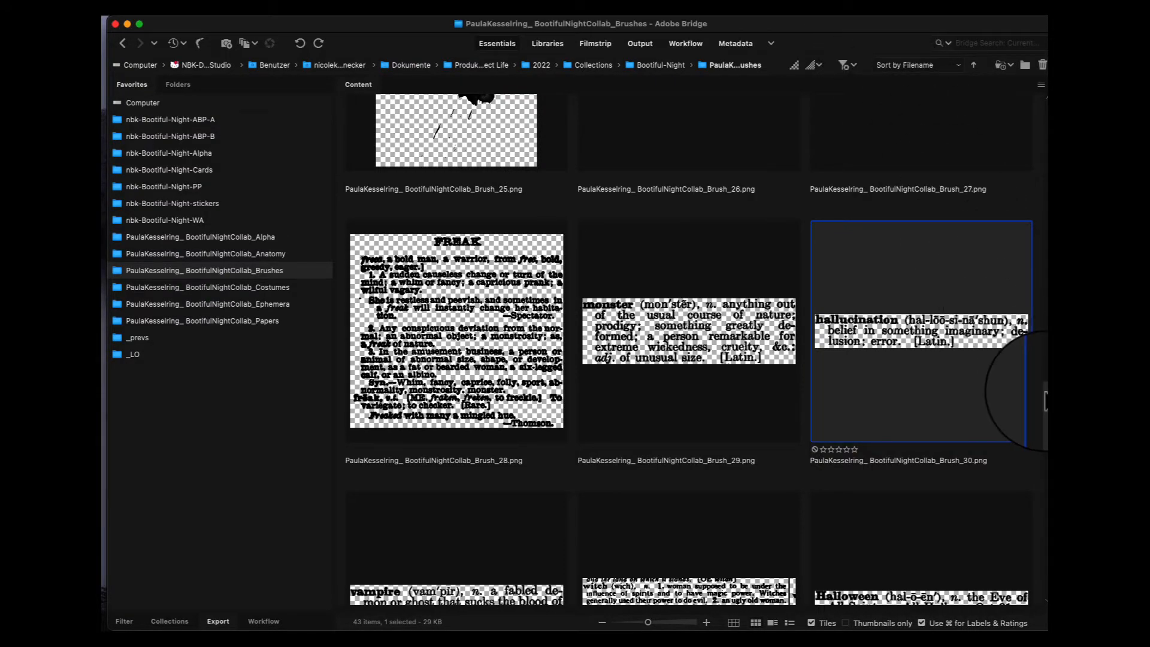
Open the monstrosity definition BootifulNightCollab_Brush_27.png in Photoshop and copy it into the nbk-Bootiful-Night-PP-artsy-4.jpg collage
scroll(1009, 479, "down", 5)
scroll(1009, 420, "up", 8)
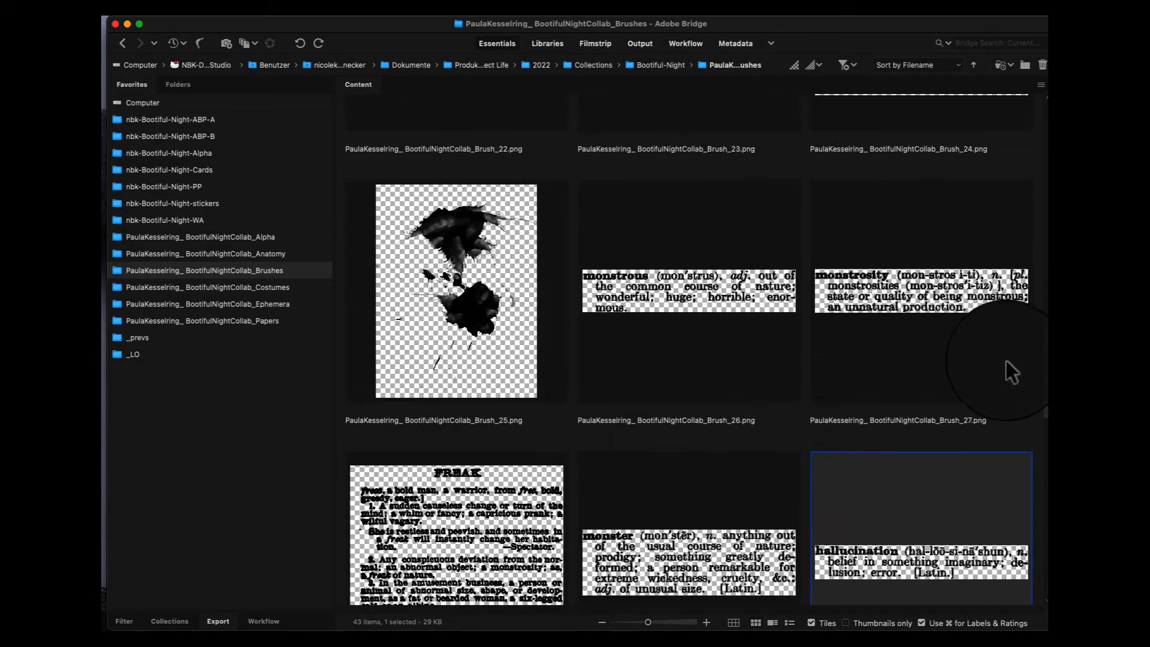
mouse_move(895, 279)
left_mouse_down()
mouse_move(273, 183)
mouse_move(331, 168)
mouse_move(465, 251)
mouse_move(961, 297)
left_mouse_up()
double_click(940, 299)
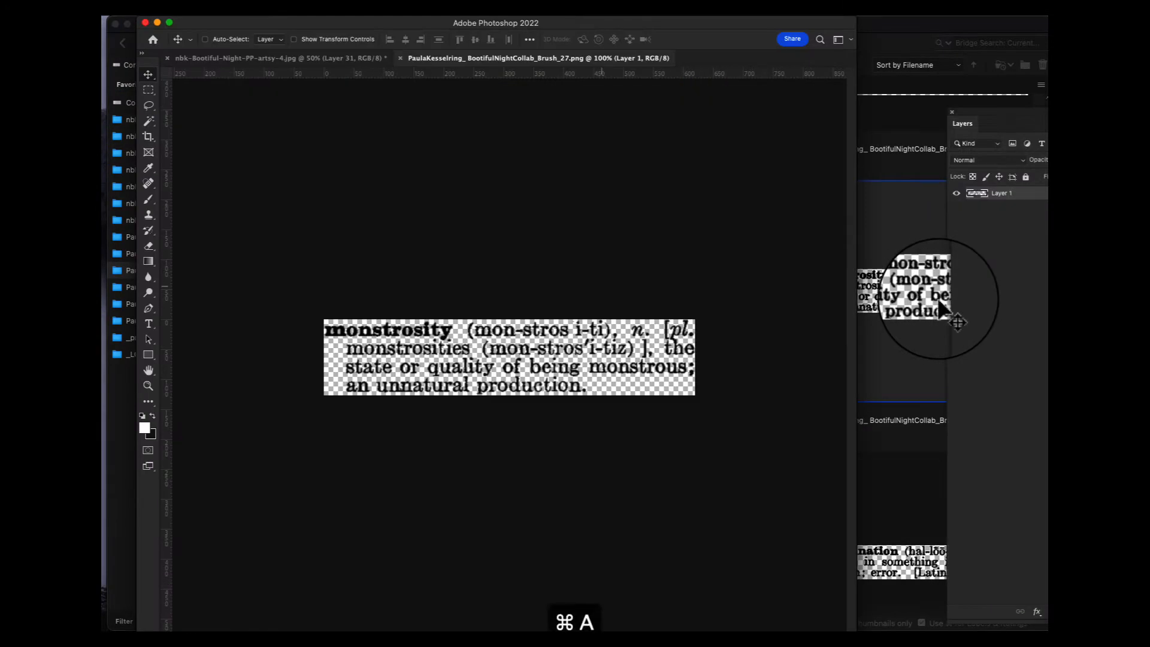
key("super+w")
key("super+v")
Invert the pasted monstrosity definition to white and place it above the purple letter A
mouse_move(617, 347)
left_mouse_down()
mouse_move(560, 334)
mouse_move(722, 215)
mouse_move(821, 304)
mouse_move(731, 509)
mouse_move(674, 602)
mouse_move(620, 603)
left_mouse_up()
key("super+i")
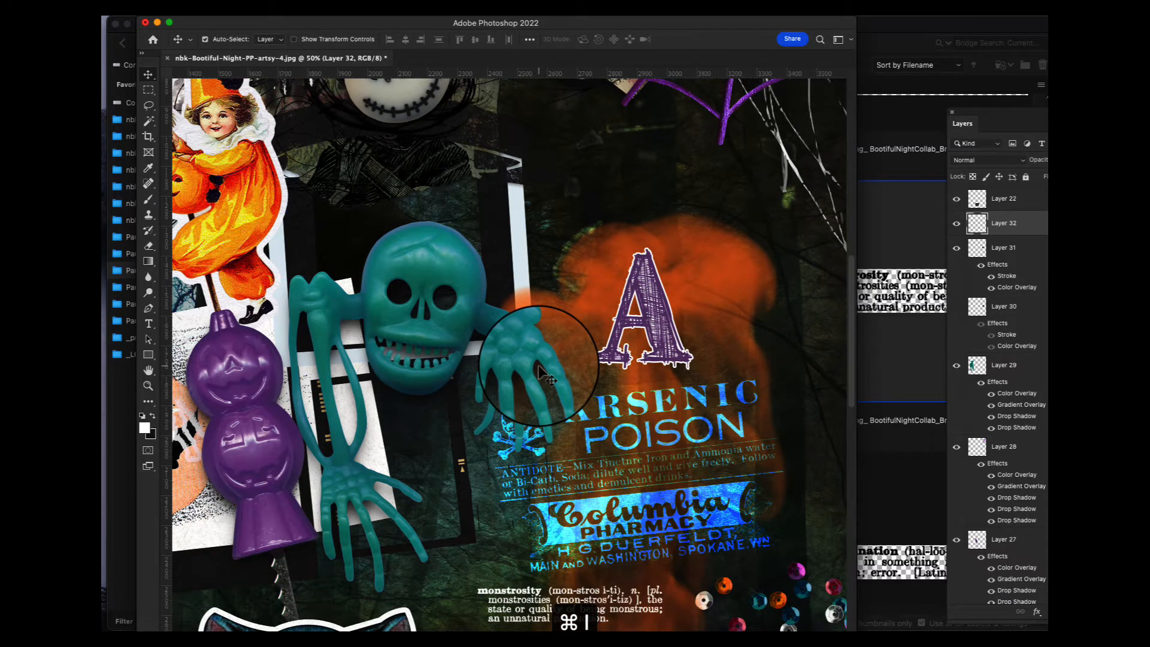
mouse_move(550, 603)
left_mouse_down()
mouse_move(682, 218)
mouse_move(679, 186)
left_mouse_up()
Switch to Bridge, copy the ink splatter from BootifulNightCollab_Brush_25.png into the Photoshop collage and place it over the poison label and purple fly
left_click(914, 164)
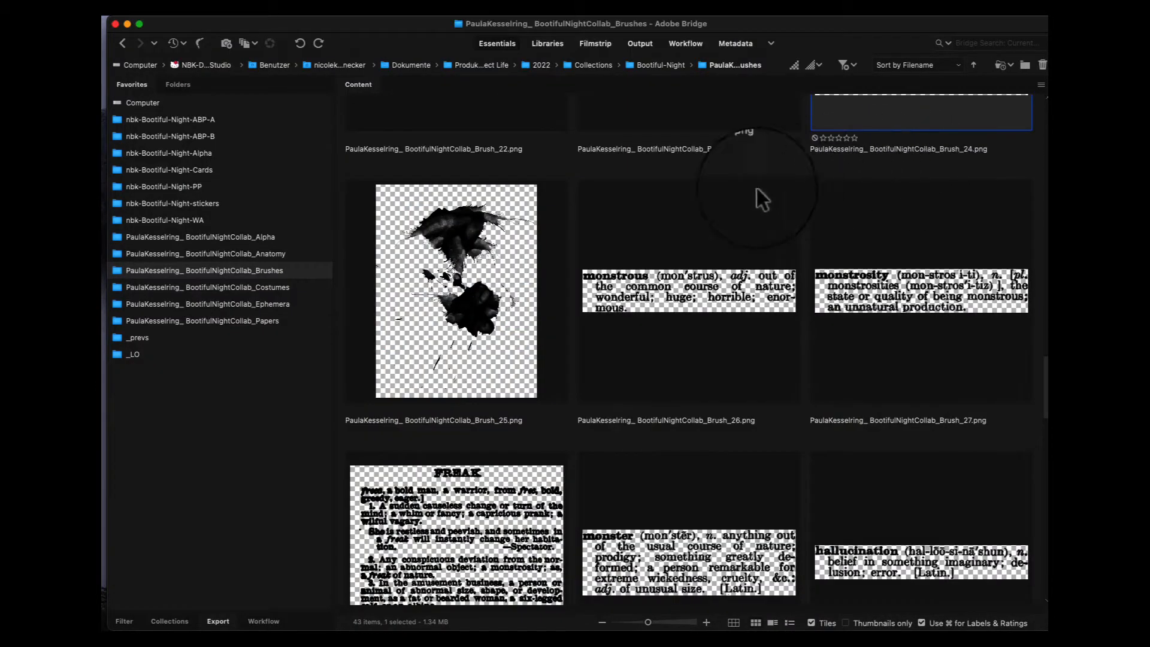
double_click(451, 239)
key("super+a")
key("super+c")
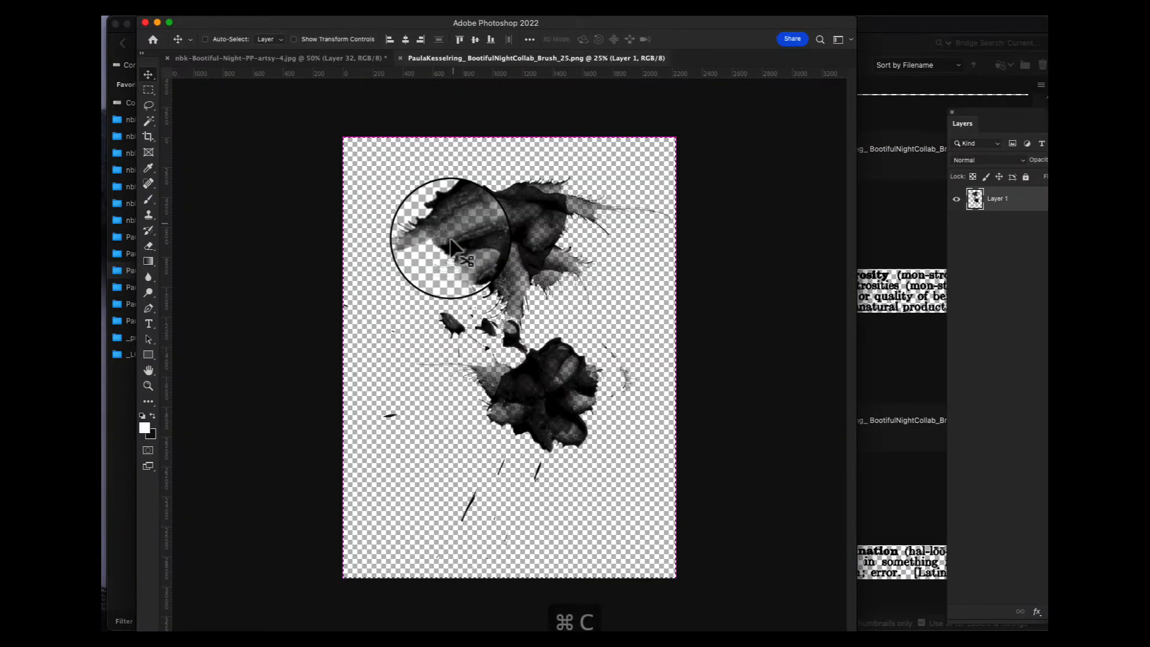
key("super+w")
key("super+v")
mouse_move(579, 372)
left_mouse_down()
mouse_move(636, 311)
mouse_move(636, 273)
left_mouse_up()
key("super+0")
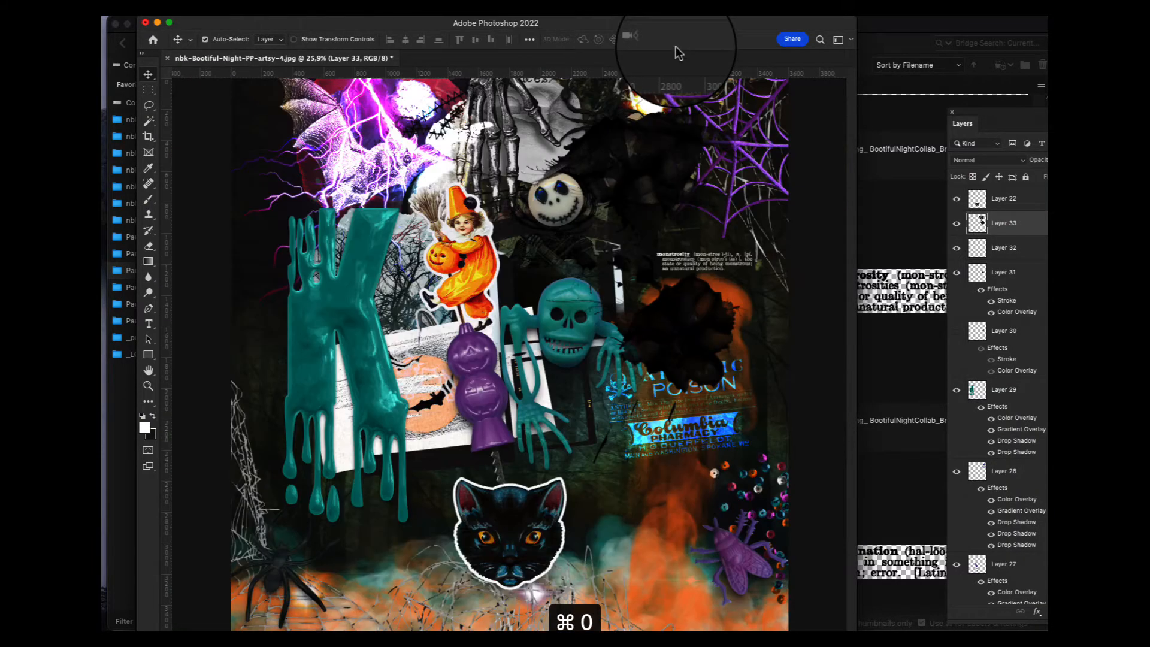
mouse_move(703, 315)
left_mouse_down()
mouse_move(683, 334)
mouse_move(699, 551)
left_mouse_up()
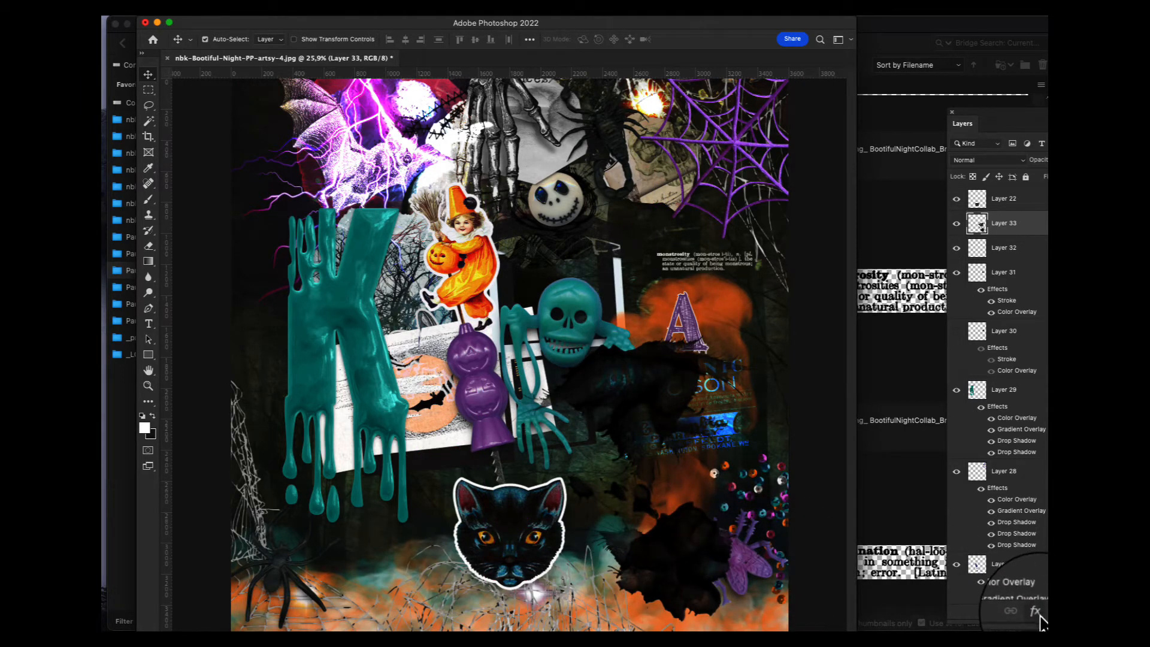
Apply a Color Overlay to the ink splatter in bright red with hue 0, saturation 97% and brightness 100%
left_click(1038, 616)
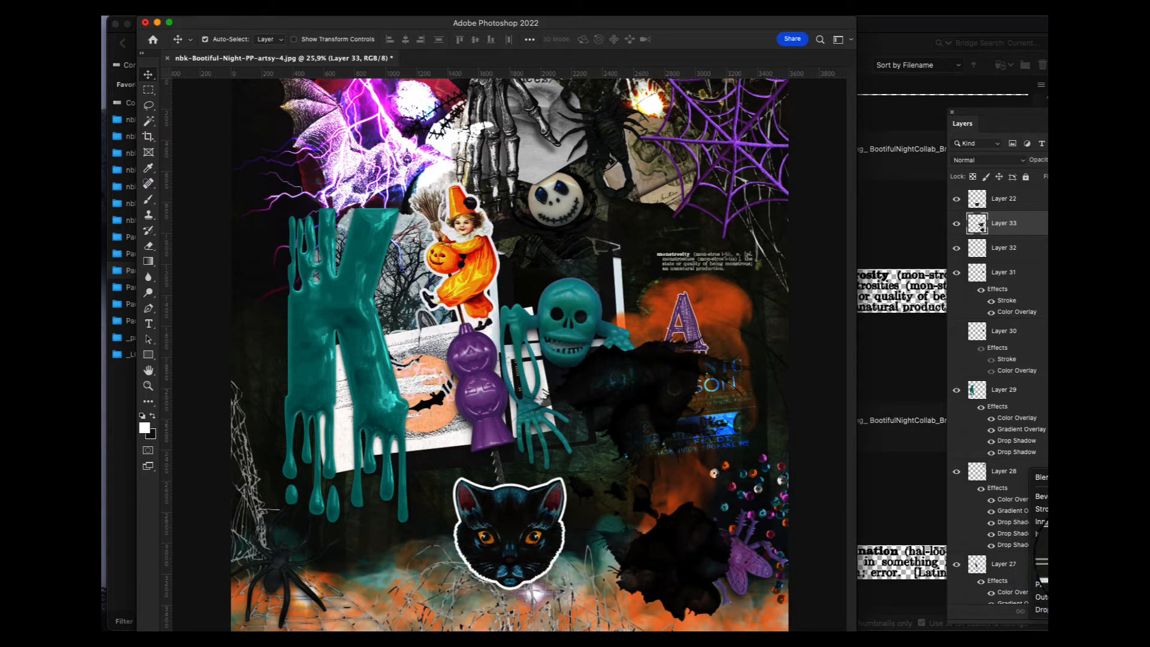
left_click(1042, 559)
left_click(359, 325)
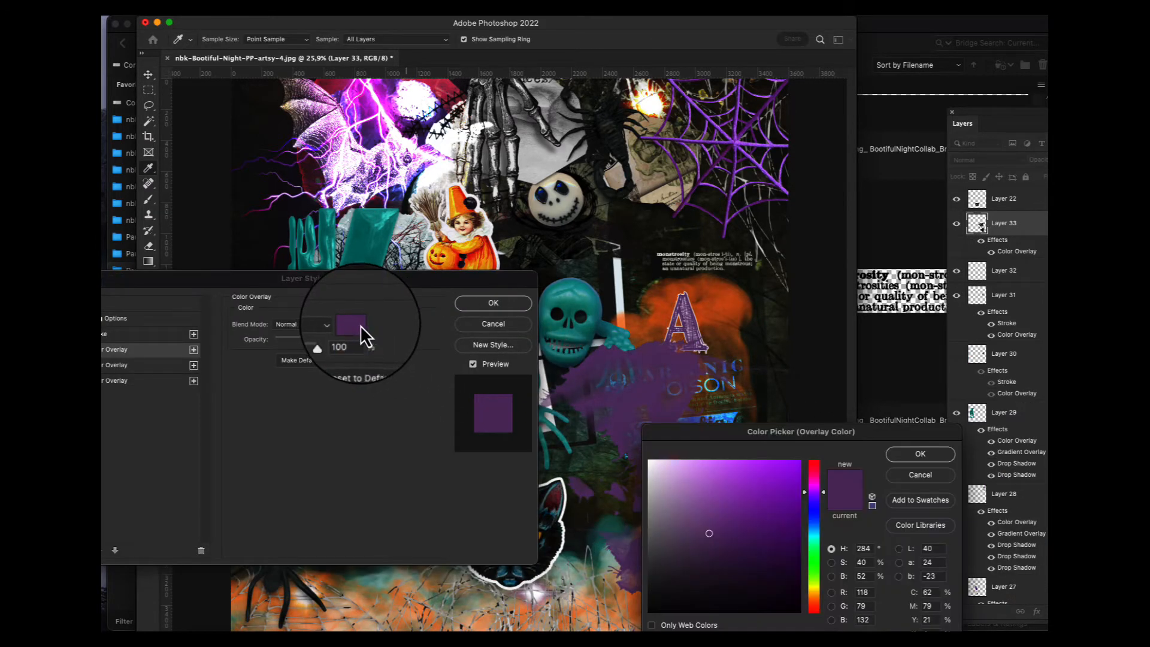
left_click_drag(815, 480, 802, 451)
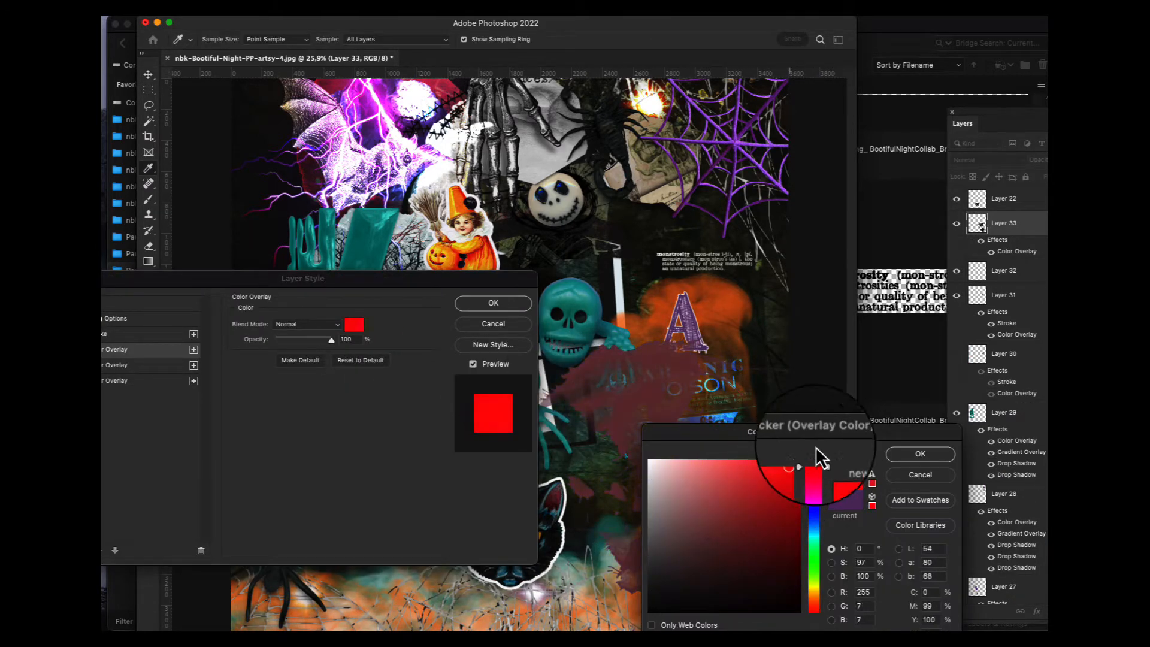
left_click(904, 453)
left_click(518, 304)
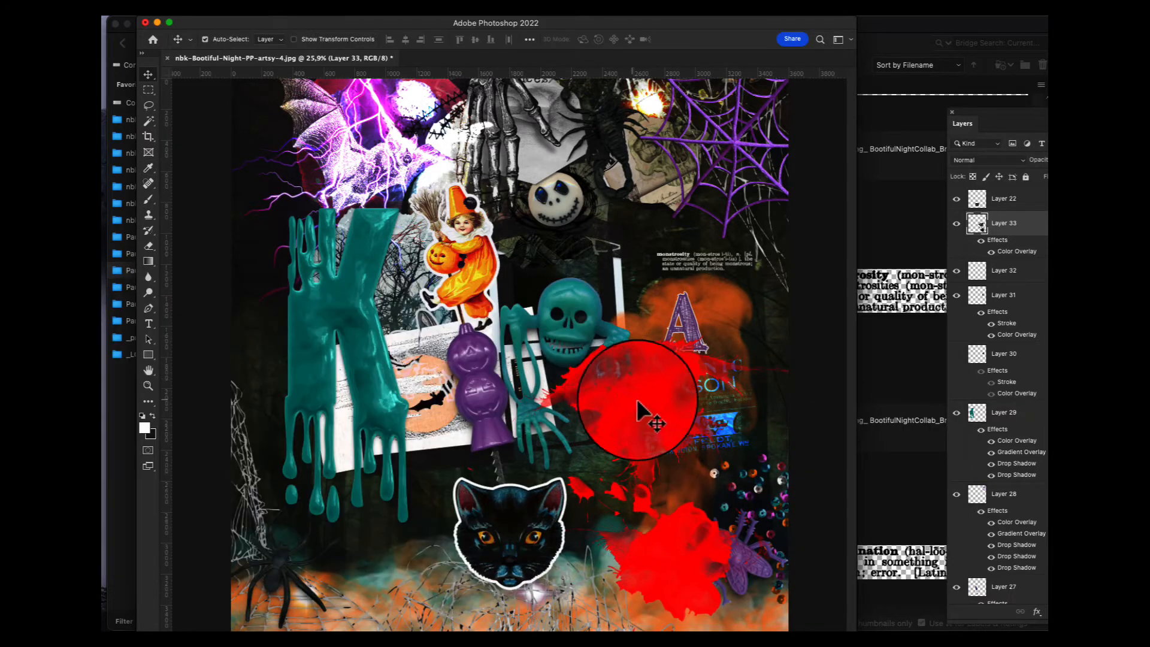
Move the red splatter to the collage's right edge behind the spider web and stack its layer directly below Layer 28
left_click_drag(638, 402, 754, 200)
left_click_drag(1022, 226, 1012, 587)
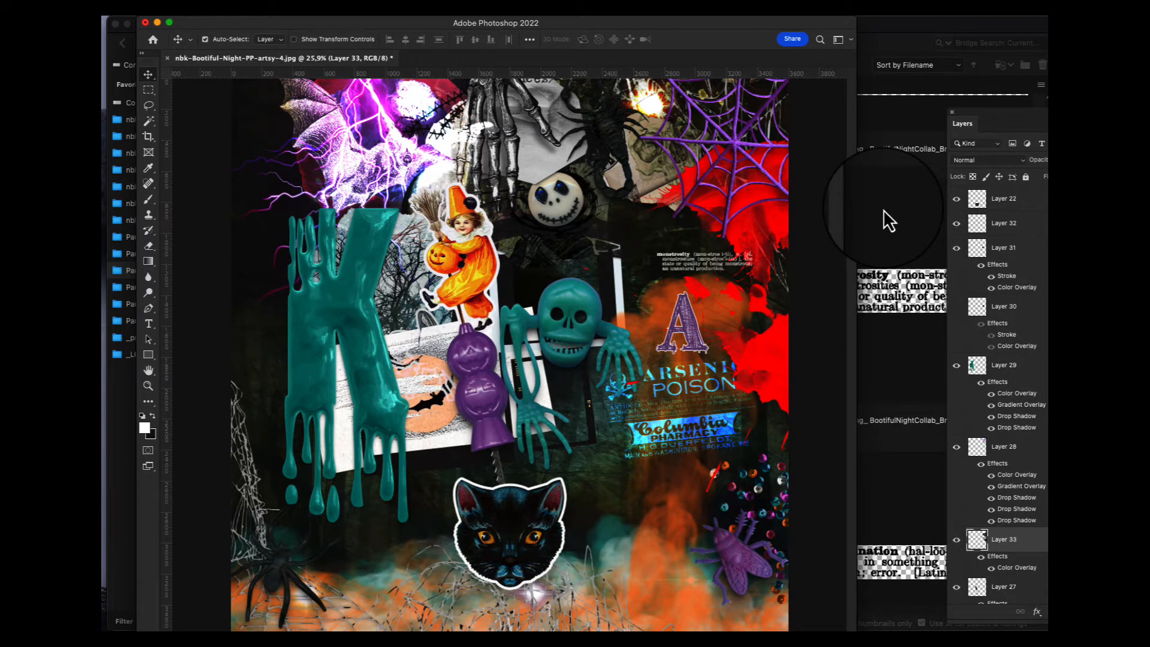
Copy the splatter's red Color Overlay effect onto the dripping letter K on Layer 29
left_click(346, 273)
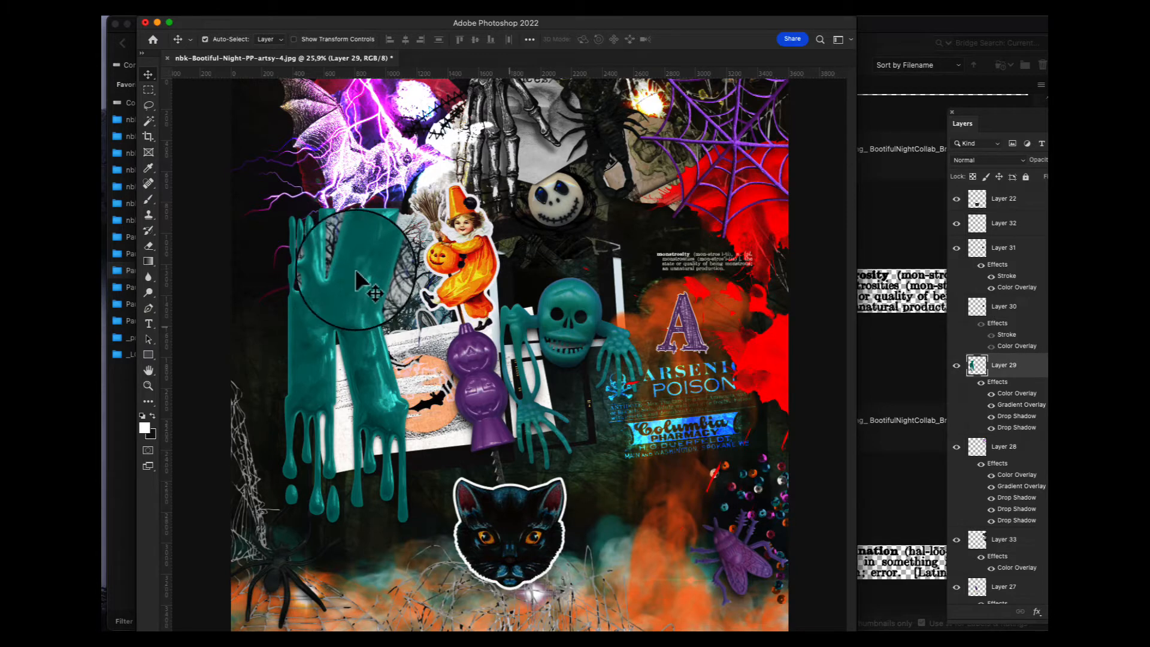
left_click(760, 242)
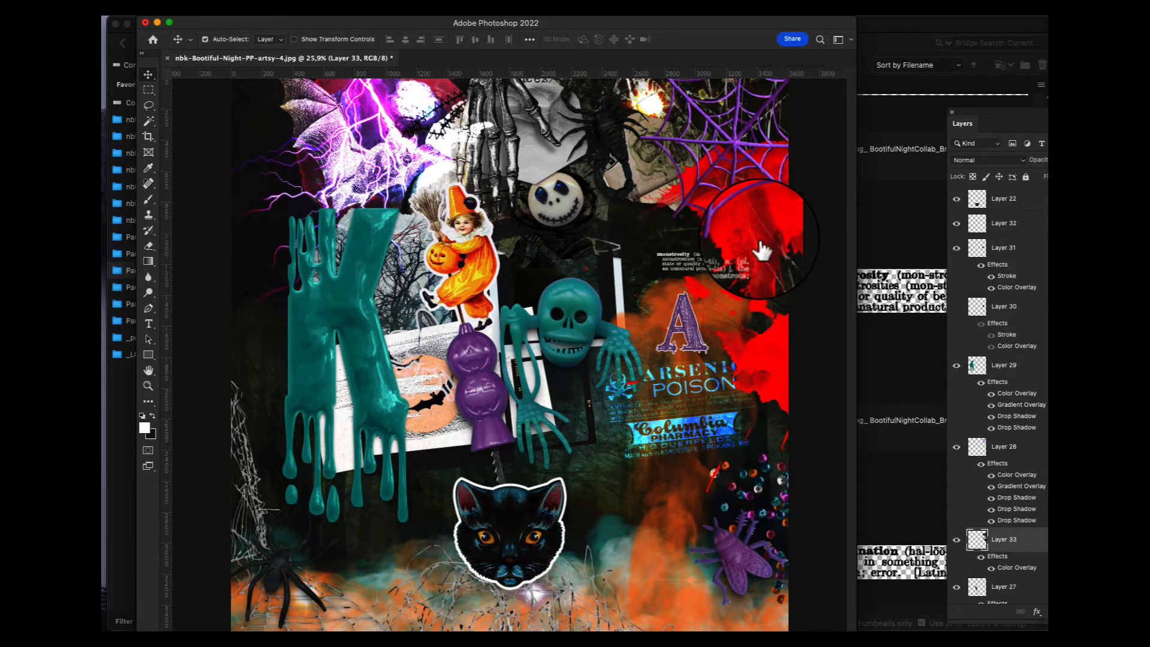
left_click_drag(1019, 569, 1023, 386)
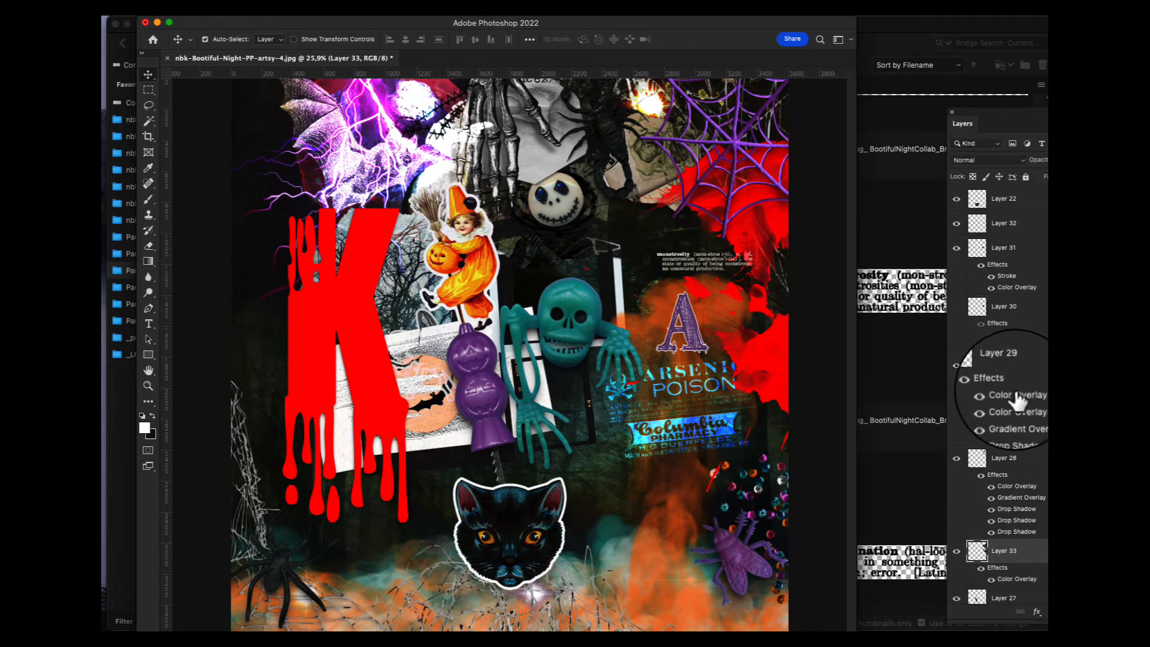
Disable the K's original teal Color Overlay and set its red Color Overlay to the Multiply blend mode
double_click(1020, 394)
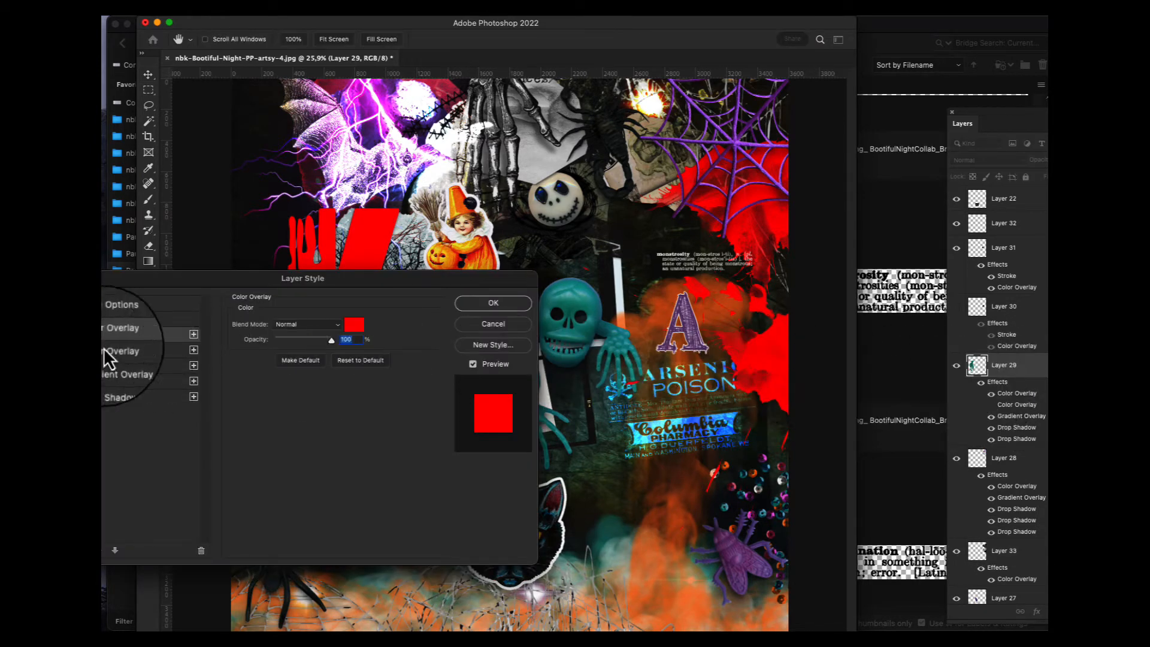
left_click(317, 326)
left_click(326, 368)
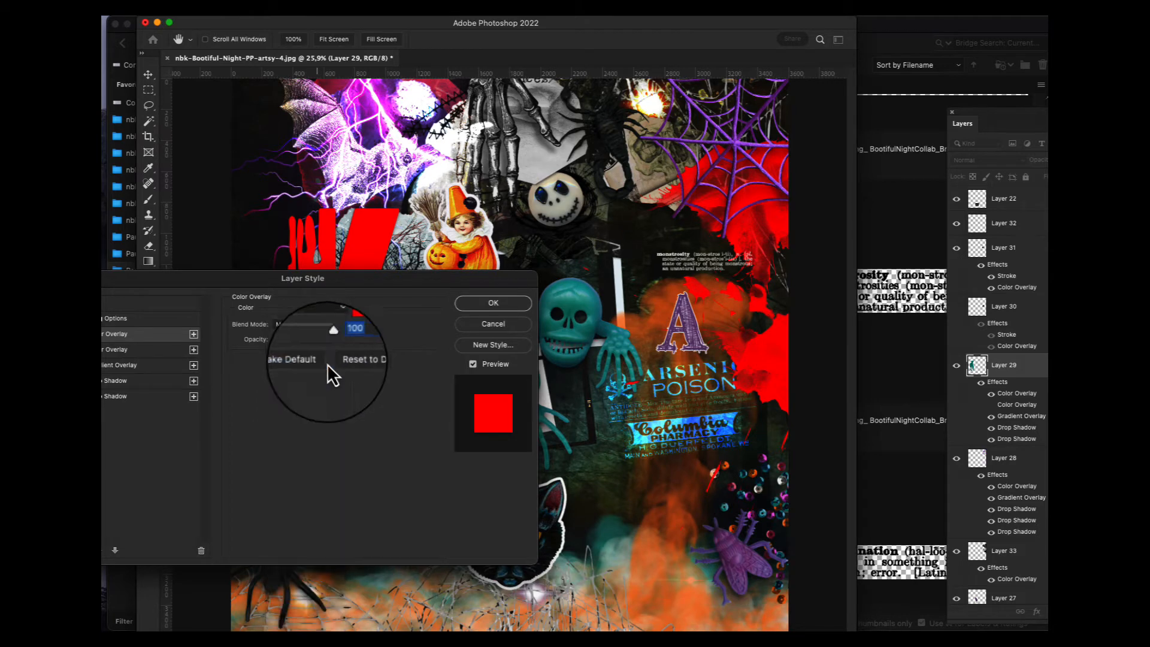
left_click_drag(333, 283, 398, 293)
left_click_drag(486, 307, 632, 347)
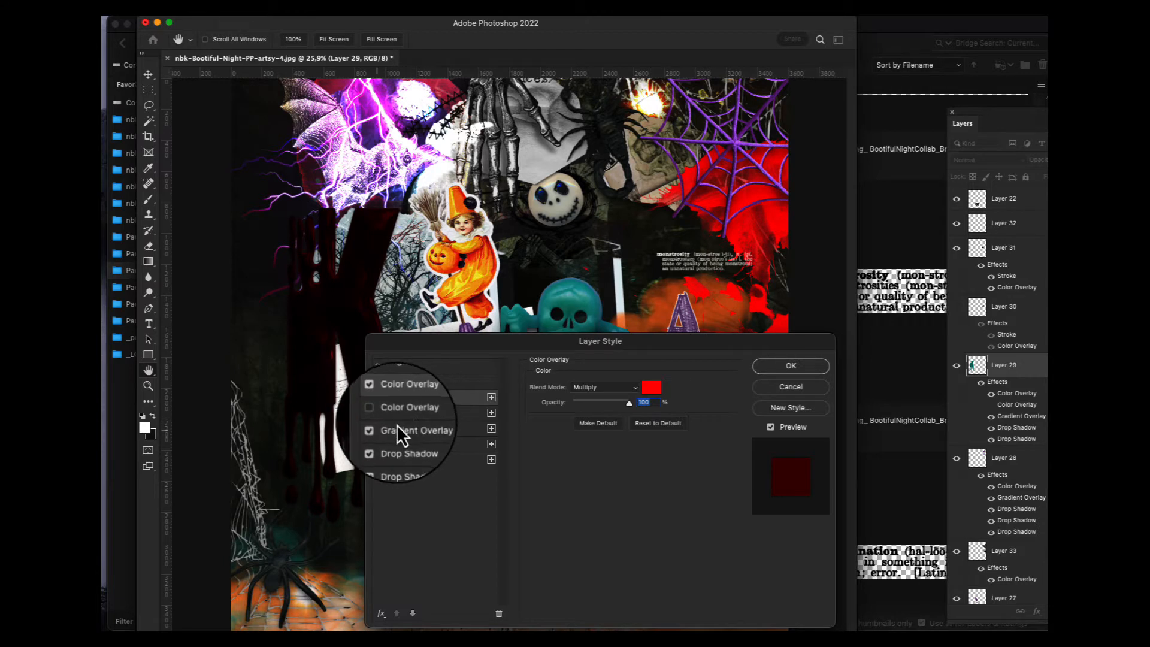
Turn off the K's Gradient Overlay and first Drop Shadow, and set its red Color Overlay to Color Burn
left_click(375, 430)
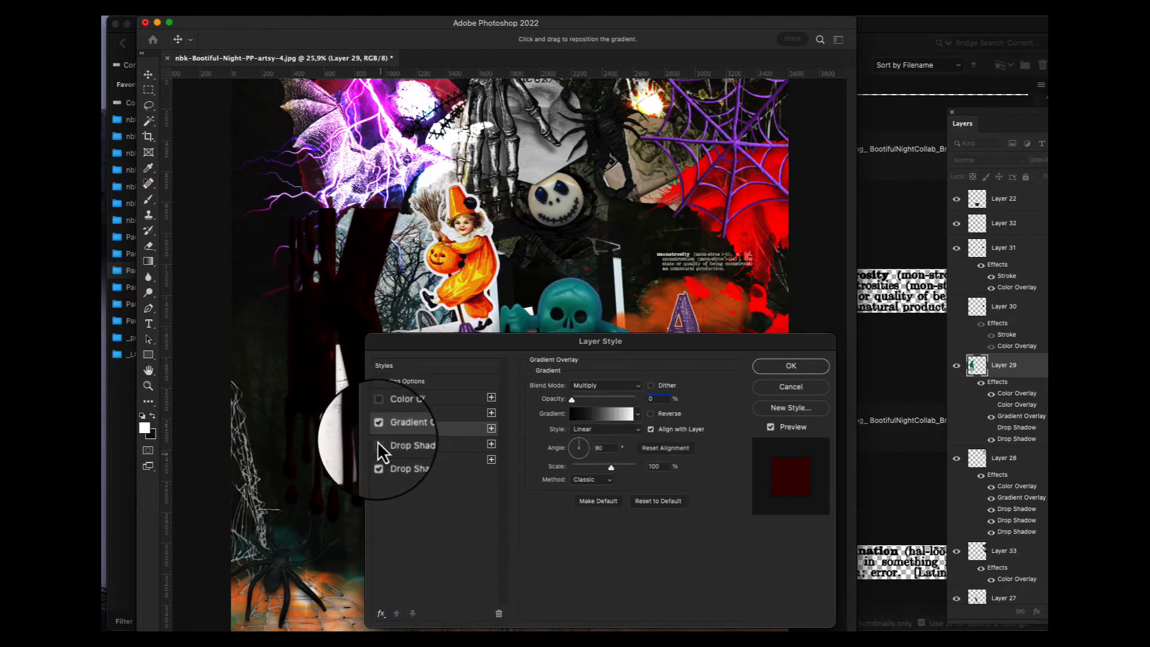
left_click(379, 429)
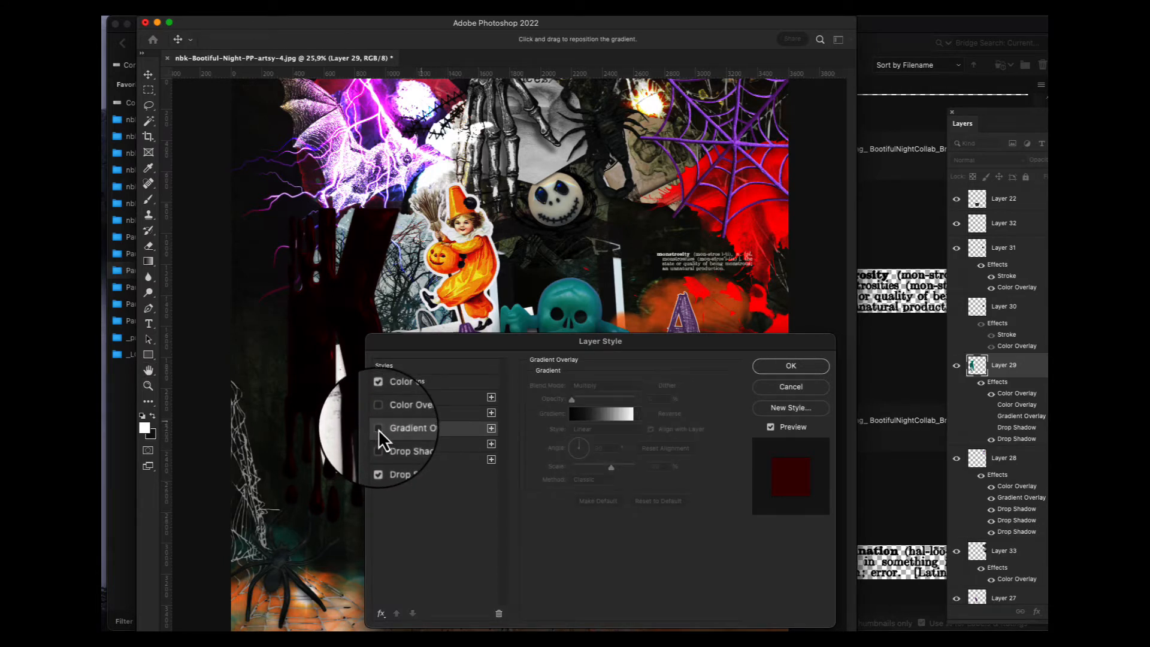
left_click(448, 400)
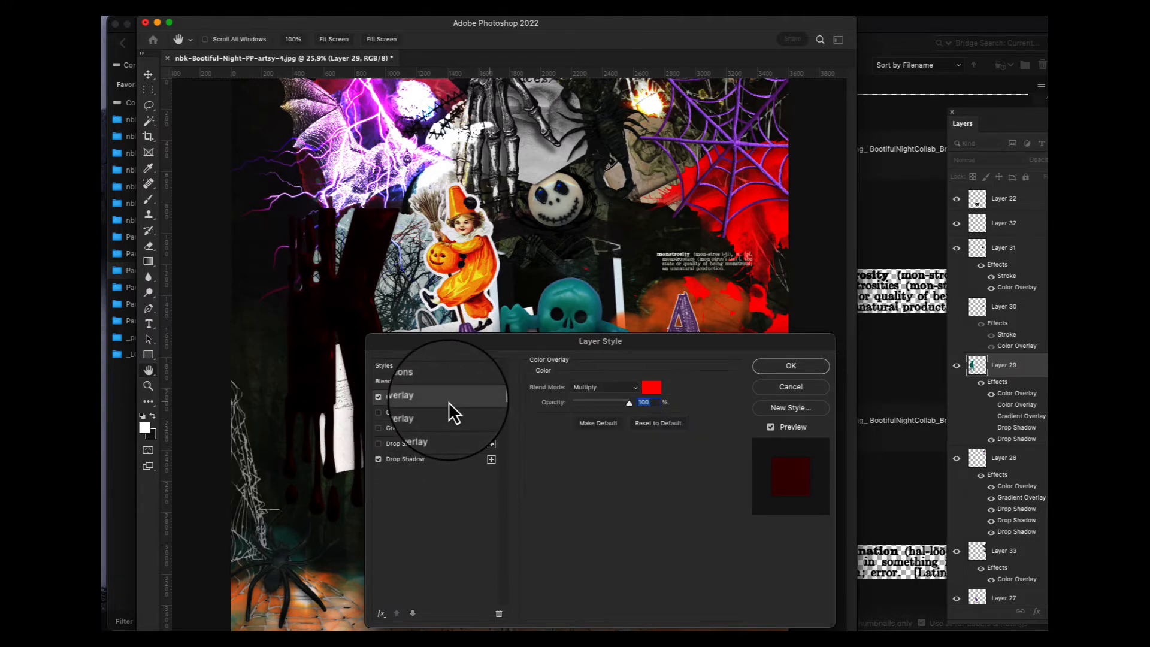
left_click(601, 389)
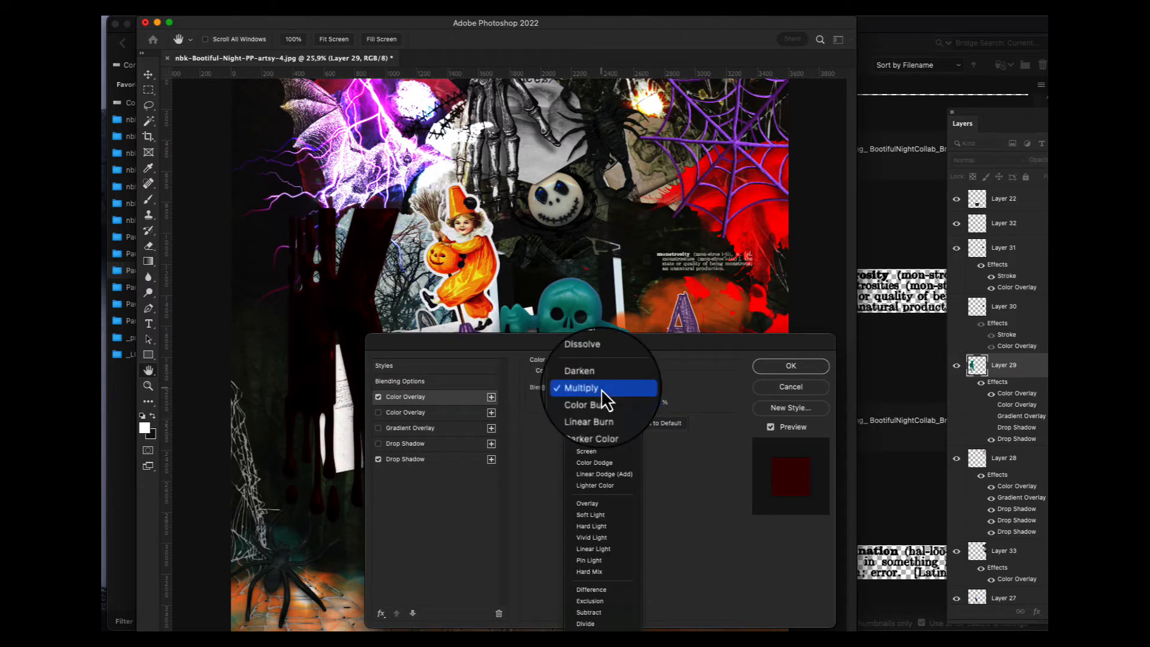
left_click(602, 405)
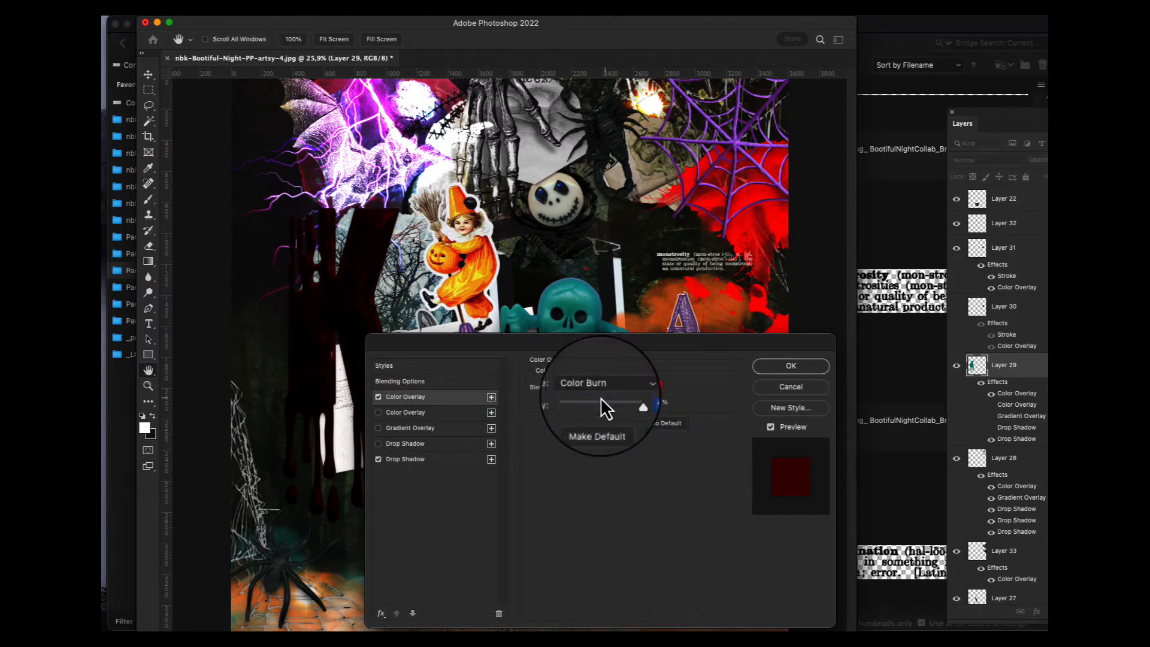
left_click(778, 364)
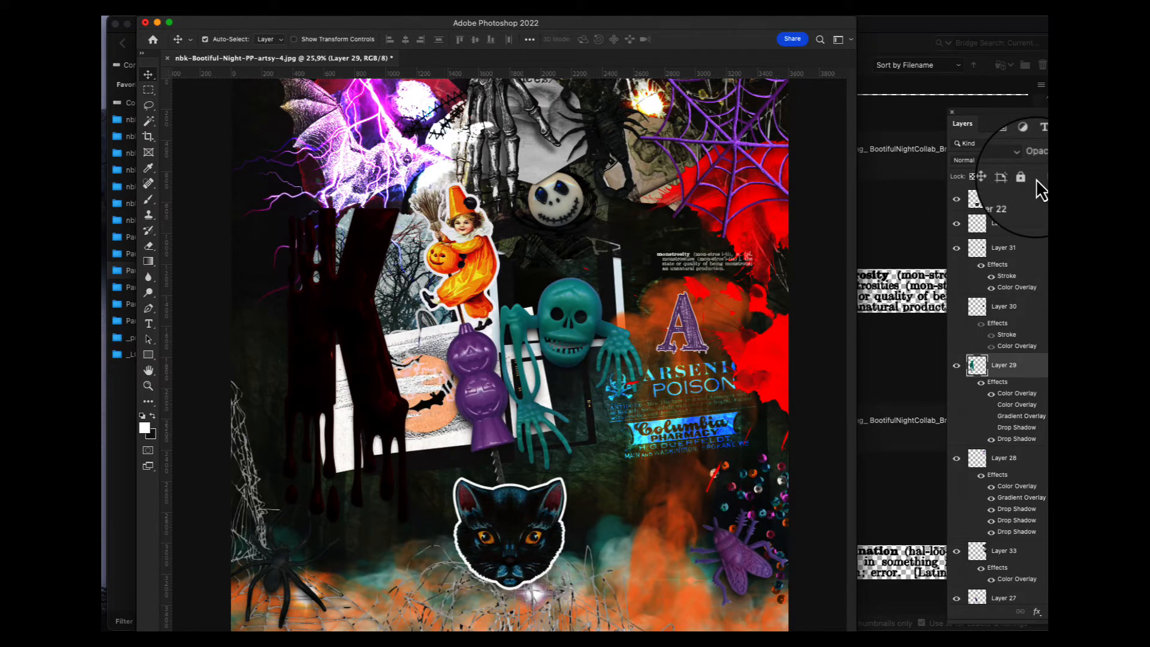
Desaturate the dripping K with Hue/Saturation at saturation -100 and lightness about +12, and move it slightly left and down
key("super+u")
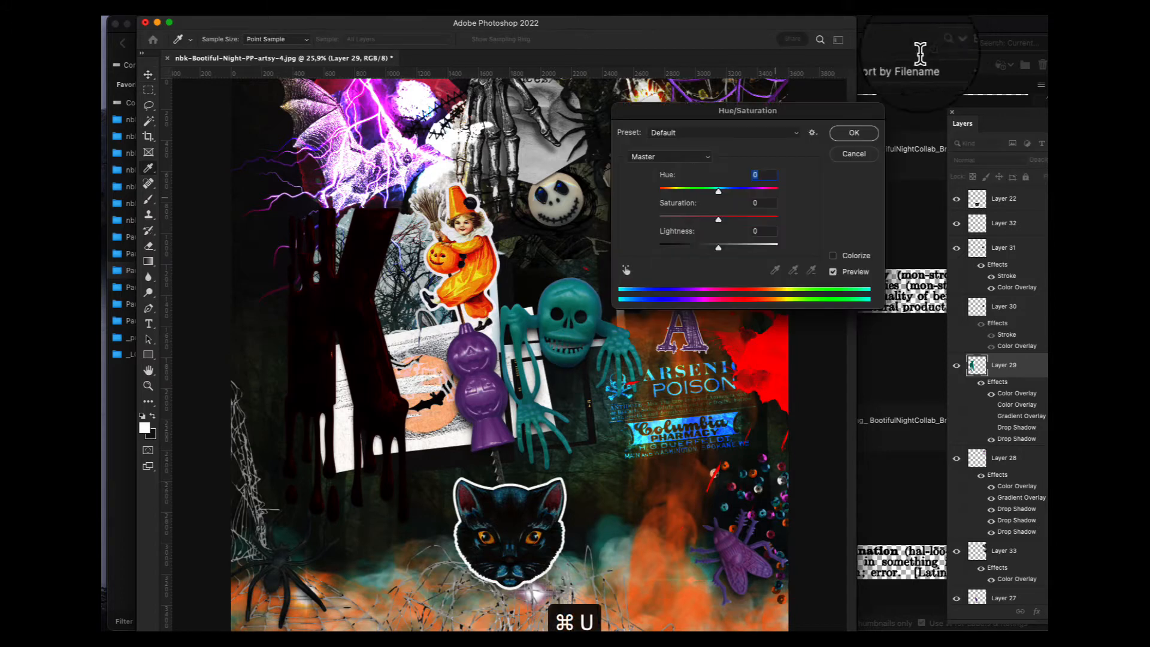
left_click_drag(718, 219, 659, 220)
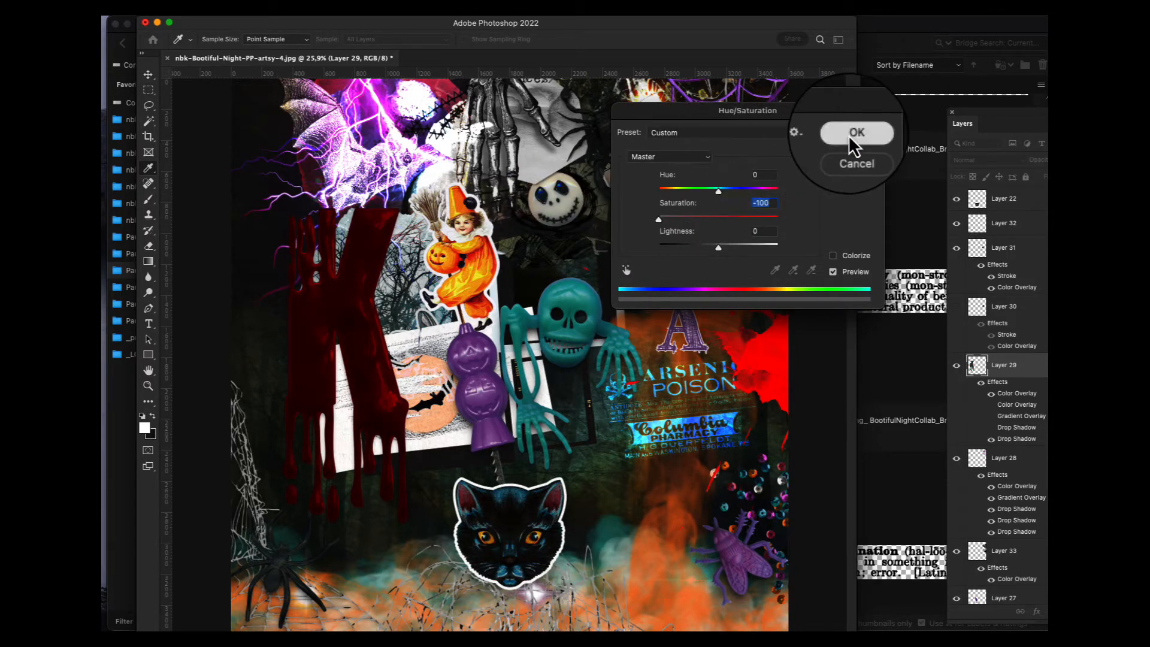
left_click_drag(719, 246, 727, 246)
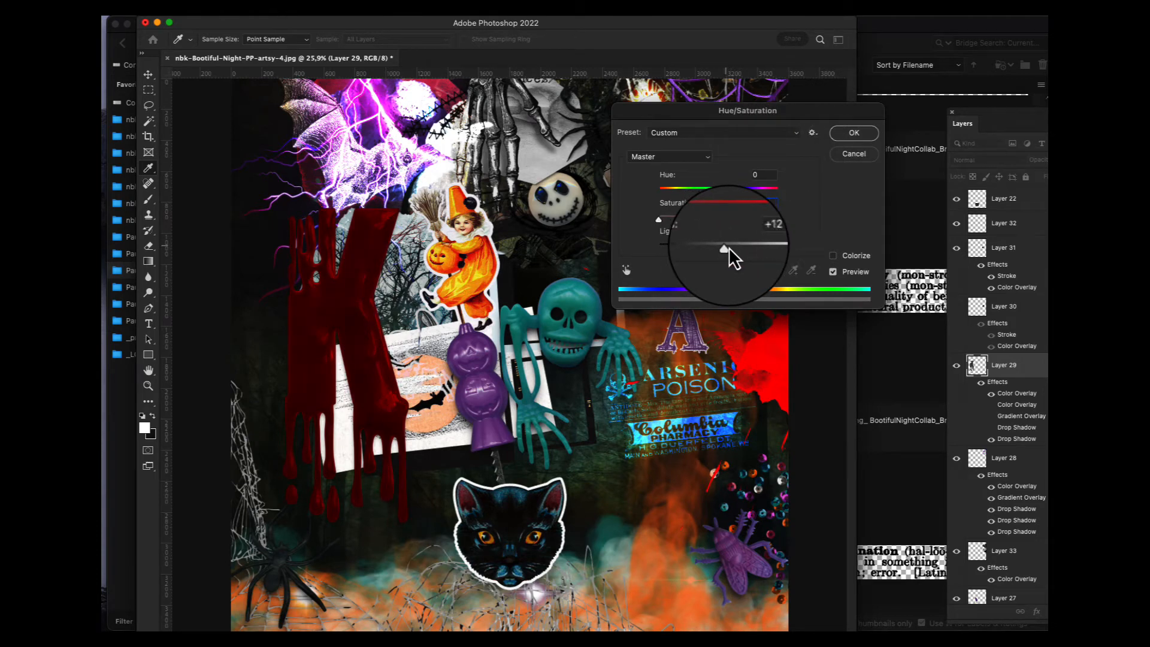
left_click(854, 133)
key("v")
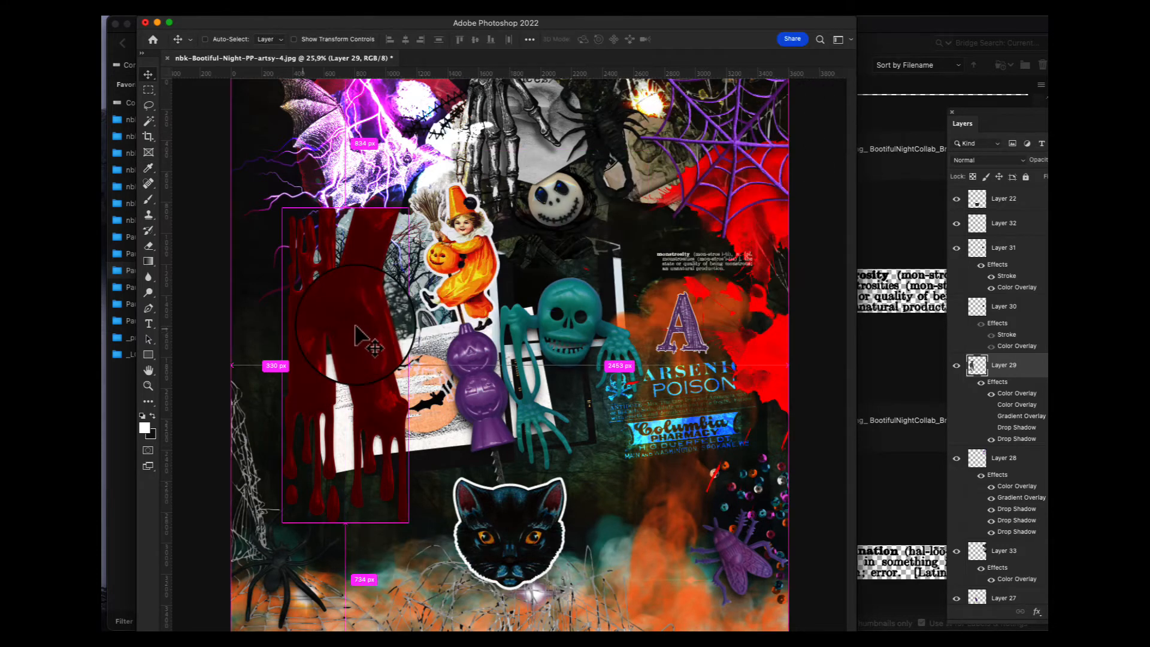
mouse_move(359, 336)
left_mouse_down()
mouse_move(360, 231)
mouse_move(335, 307)
mouse_move(312, 338)
mouse_move(352, 367)
mouse_move(347, 347)
left_mouse_up()
Change the blend mode of the K's red Color Overlay to Overlay
double_click(1013, 394)
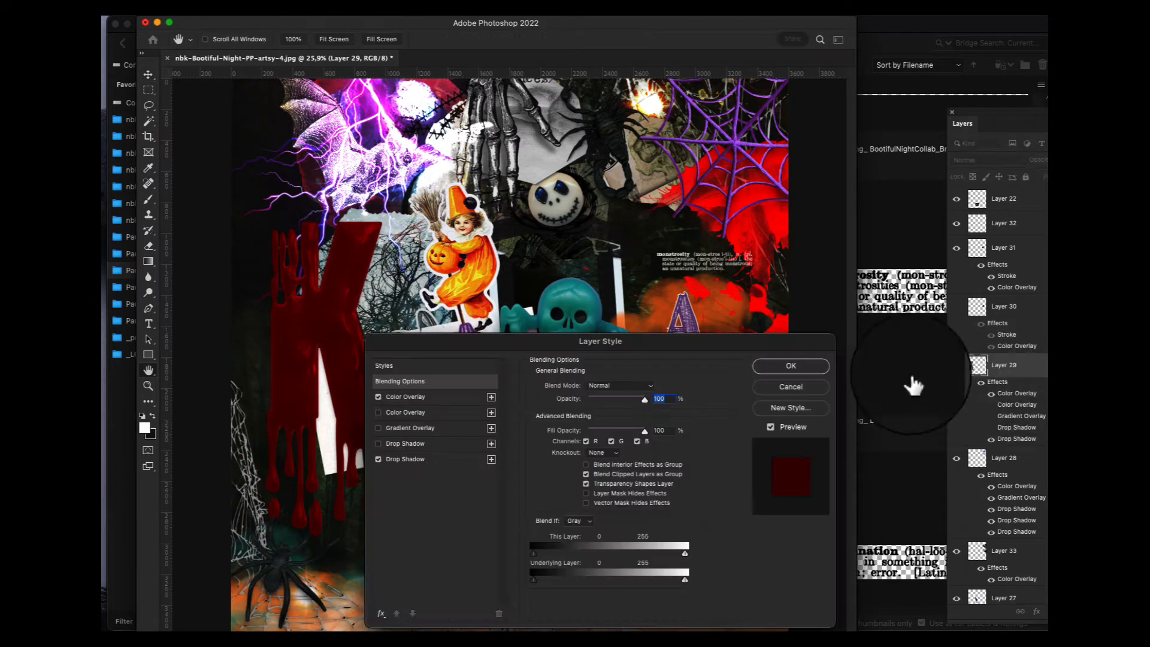
left_click_drag(674, 343, 781, 364)
left_click(548, 418)
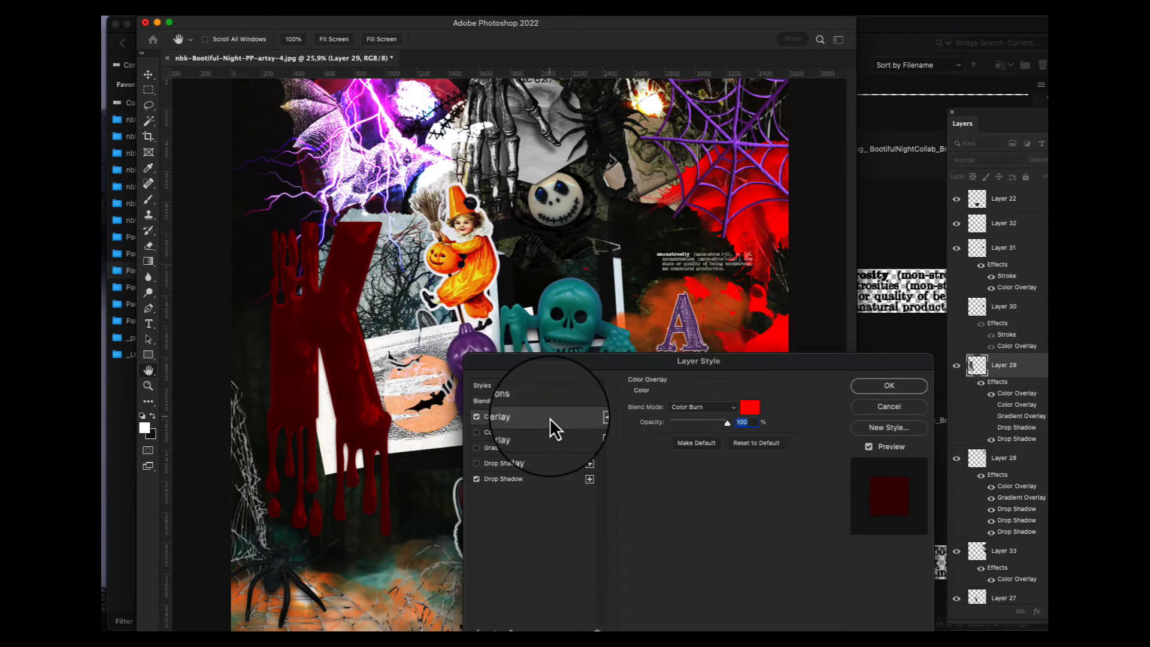
left_click(701, 406)
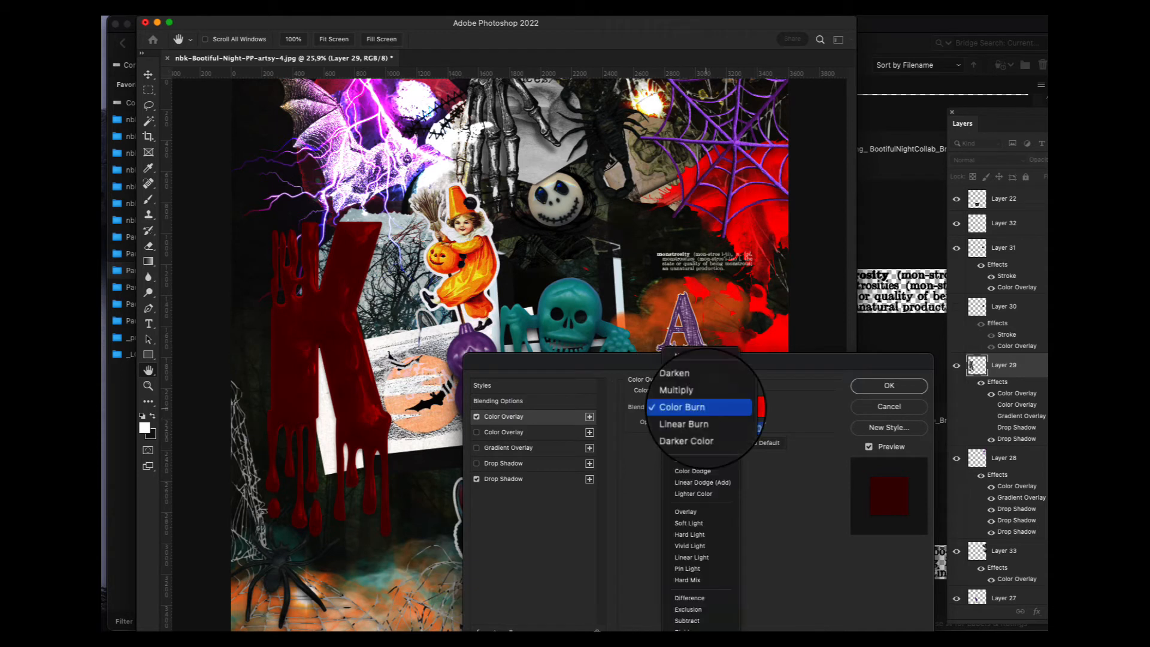
left_click(713, 514)
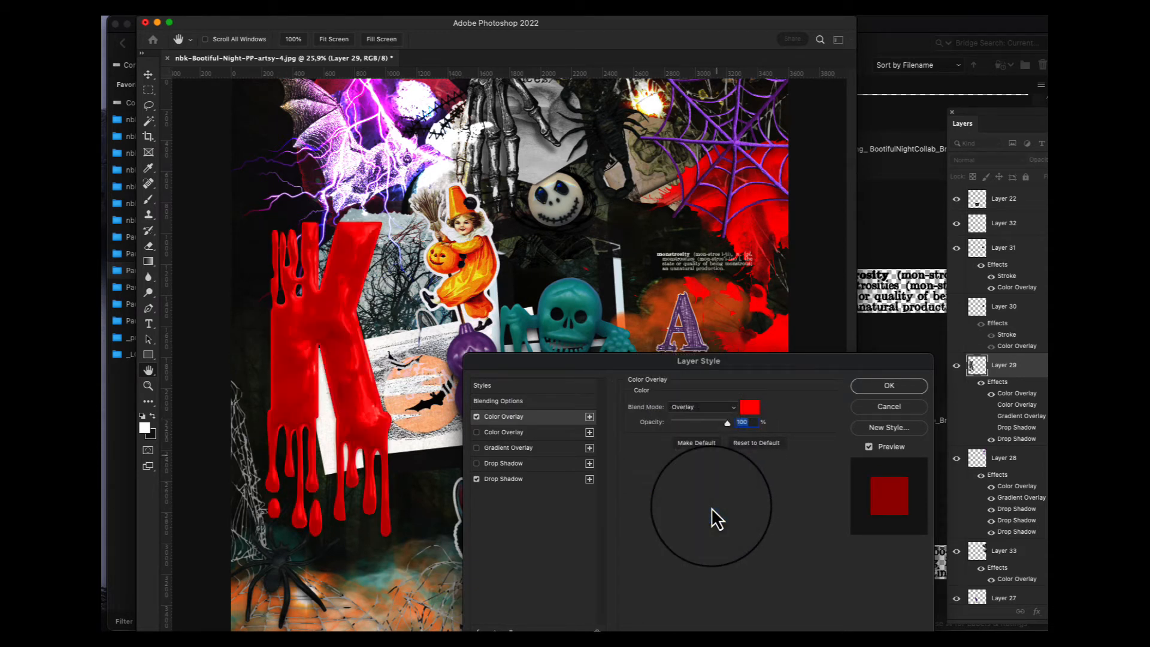
left_click(887, 387)
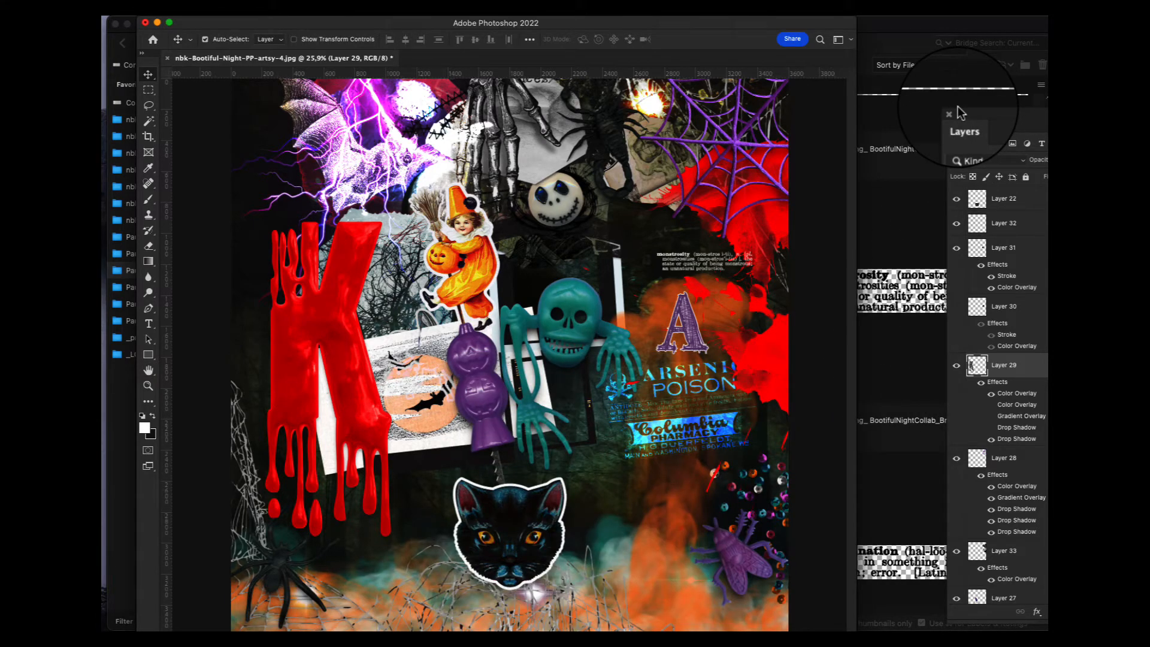
Switch to Bridge and review the remaining files of the collab brushes folder through to its end
left_click(897, 220)
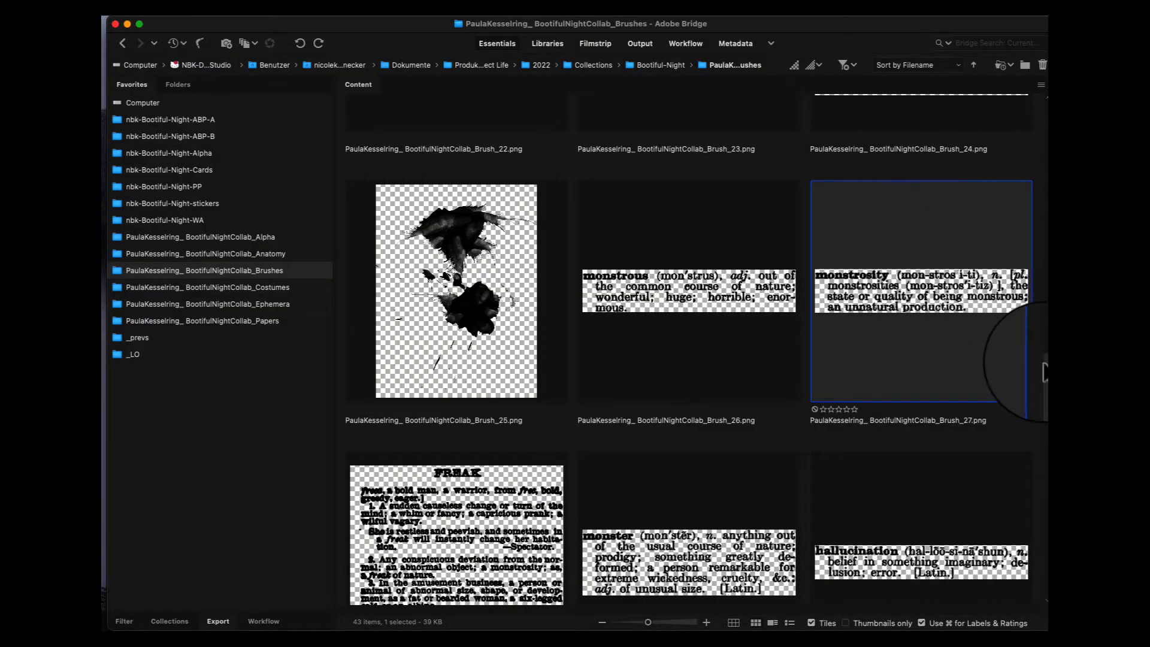
scroll(1044, 372, "down", 20)
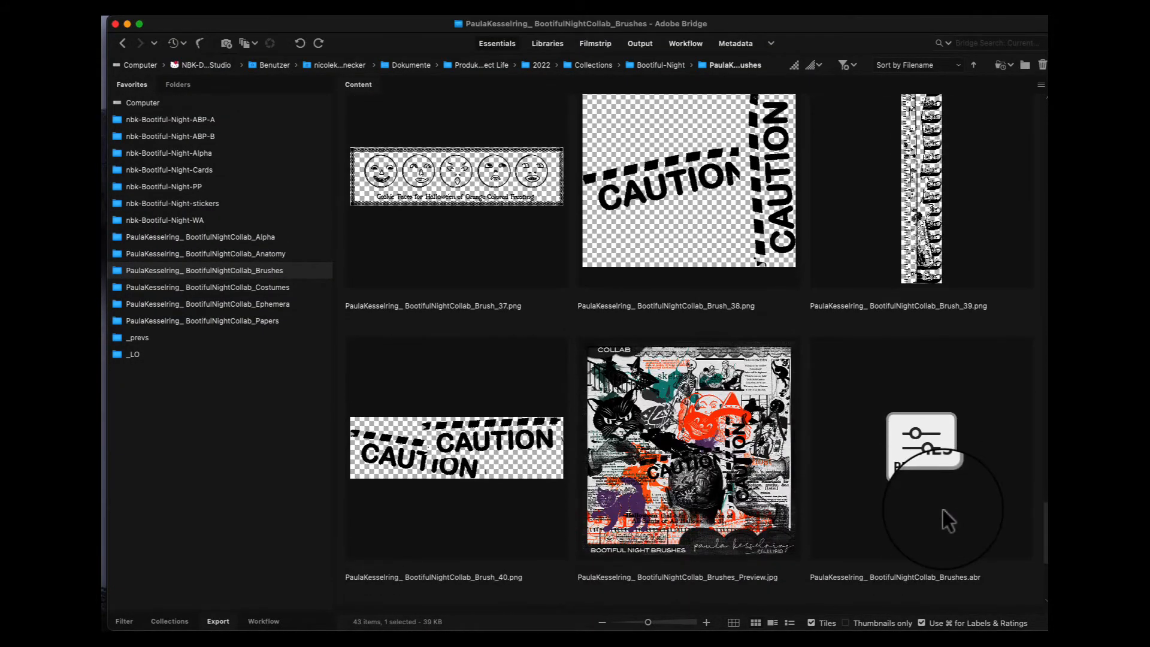
scroll(943, 510, "down", 3)
scroll(941, 539, "down", 2)
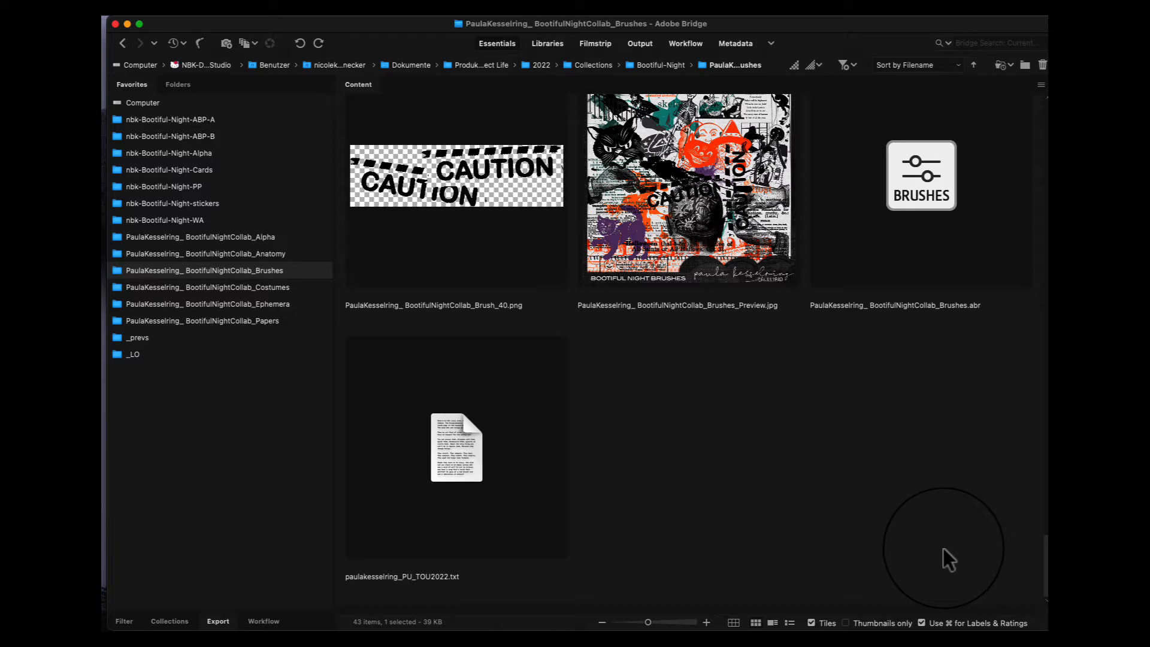
Copy nbk-Bootiful-Night-halloween.png from the nbk-Bootiful-Night-stickers folder and paste it into the Photoshop collage
left_click(220, 204)
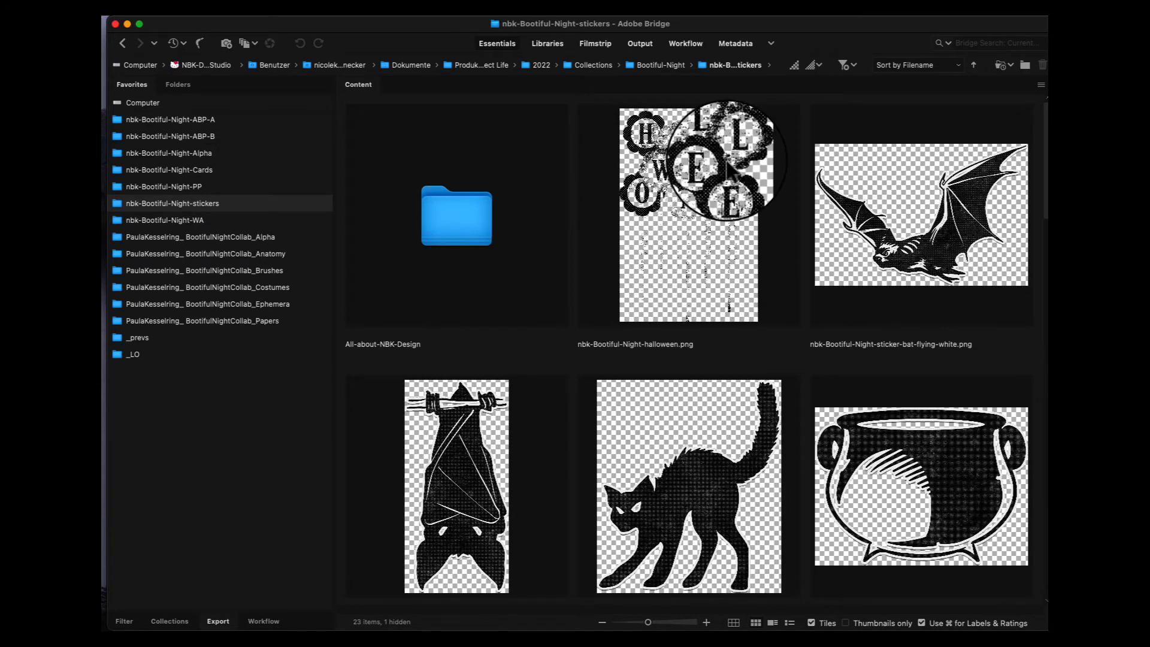
double_click(727, 163)
key("super+a")
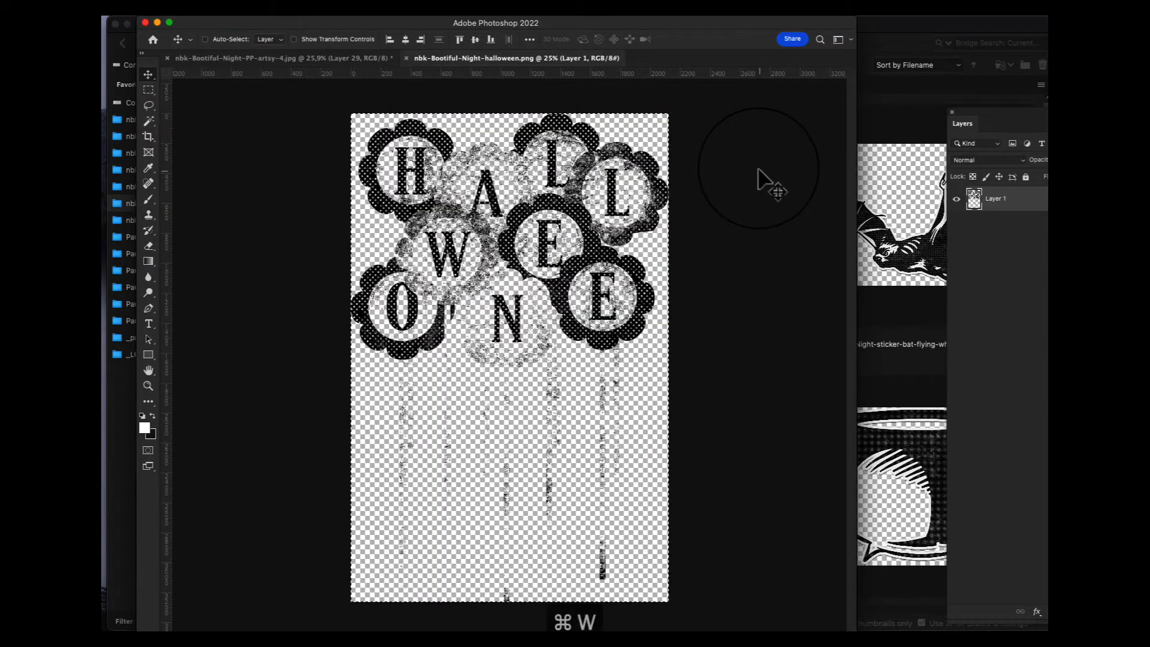
key("super+w")
key("super+v")
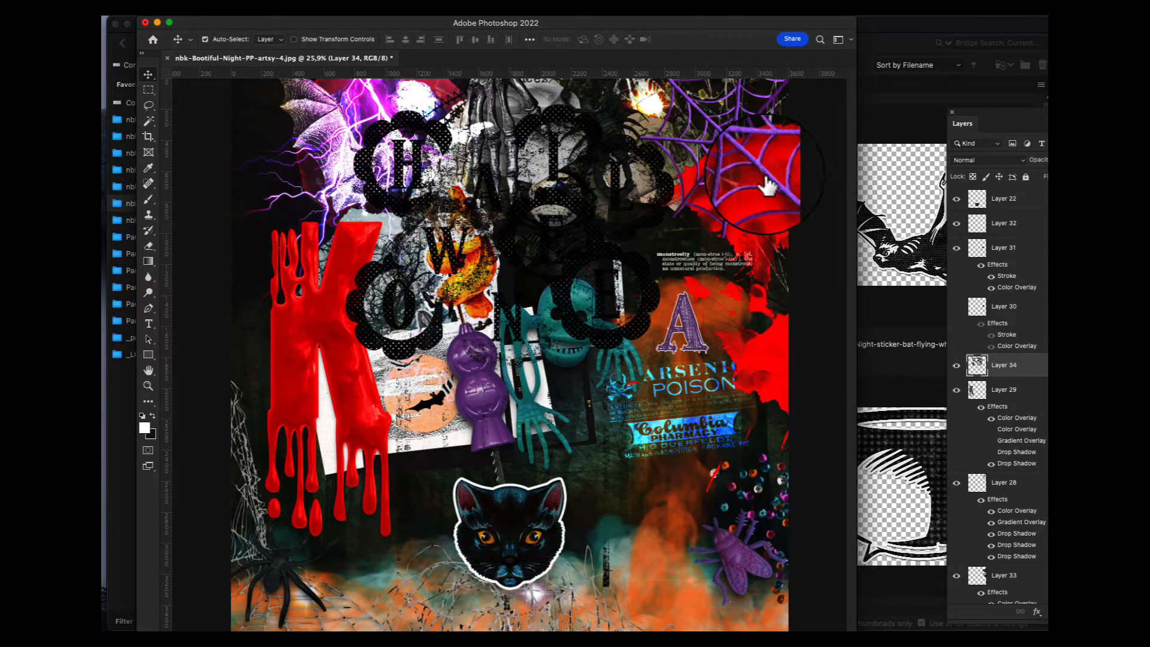
Copy the K's red Color Overlay onto the Halloween lettering on Layer 34 and set its blend mode to Normal
left_click(1016, 380)
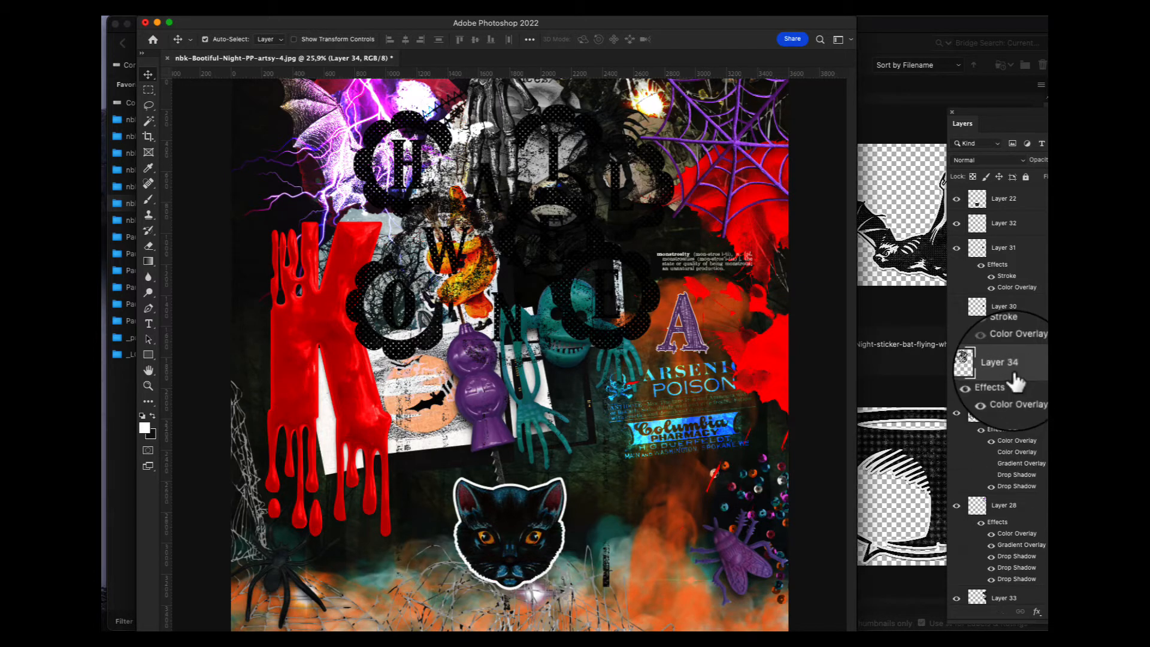
double_click(1017, 393)
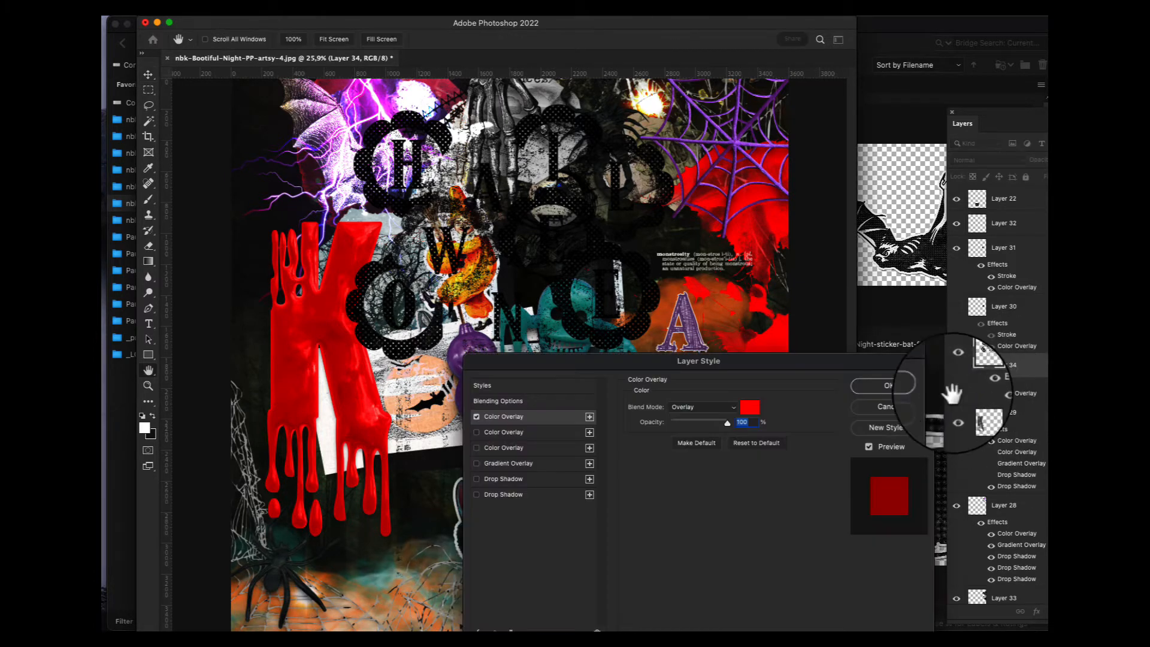
left_click(716, 406)
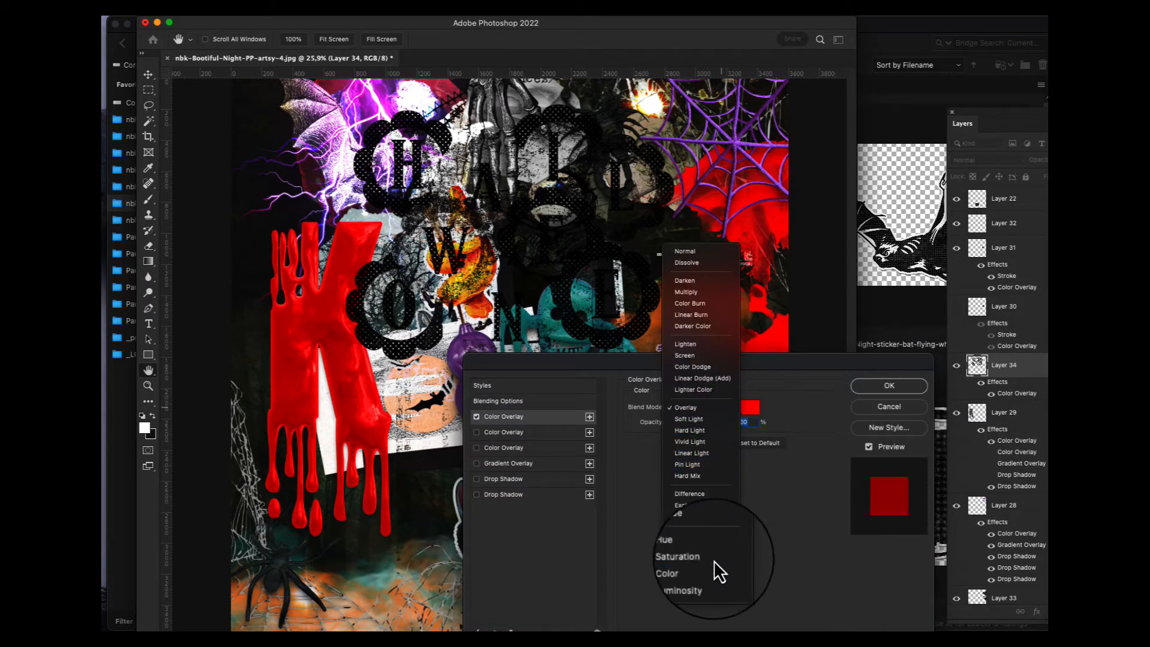
left_click(707, 251)
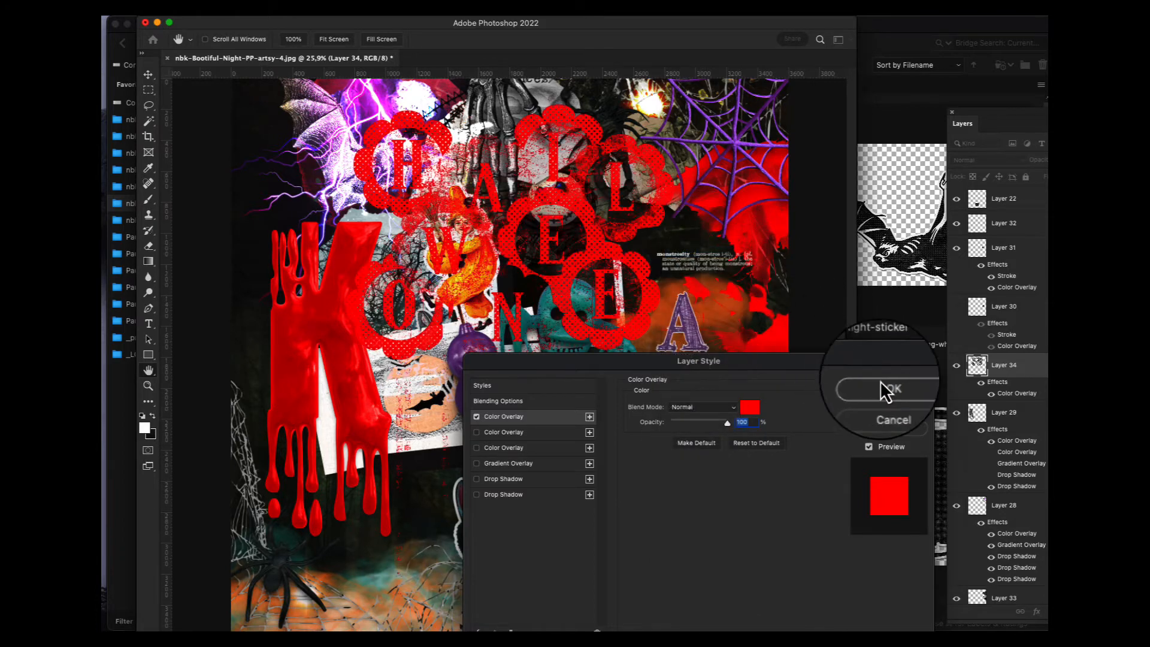
left_click(890, 385)
Scale down the red Halloween lettering and place it to the right of the black cat's head
key("super+t")
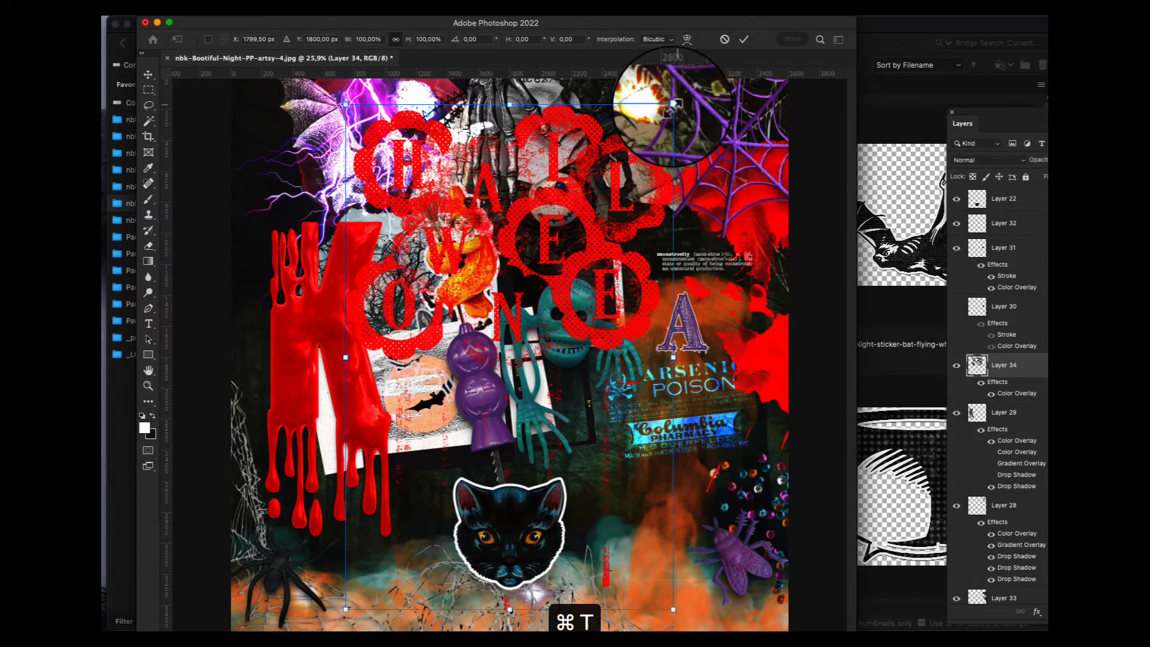
left_click_drag(672, 108, 567, 273)
left_click_drag(436, 137, 707, 509)
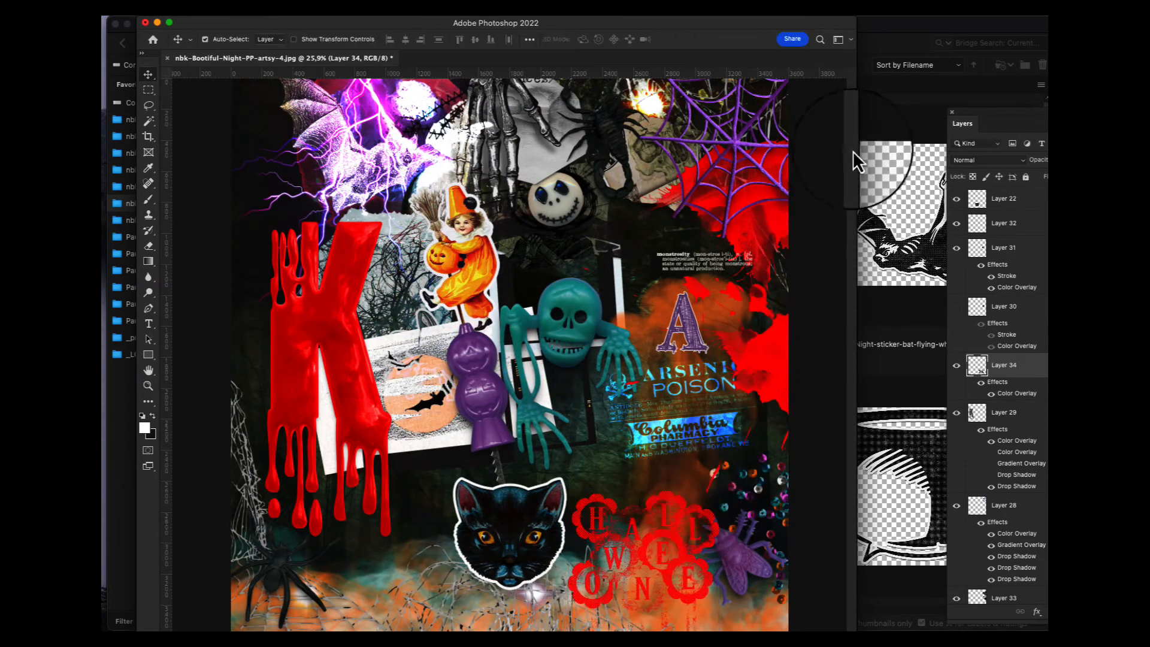
Copy nbk-Bootiful-Night-sticker-bat-flying-white.png from Bridge into the collage and place the bat over the purple spider web
left_click(905, 163)
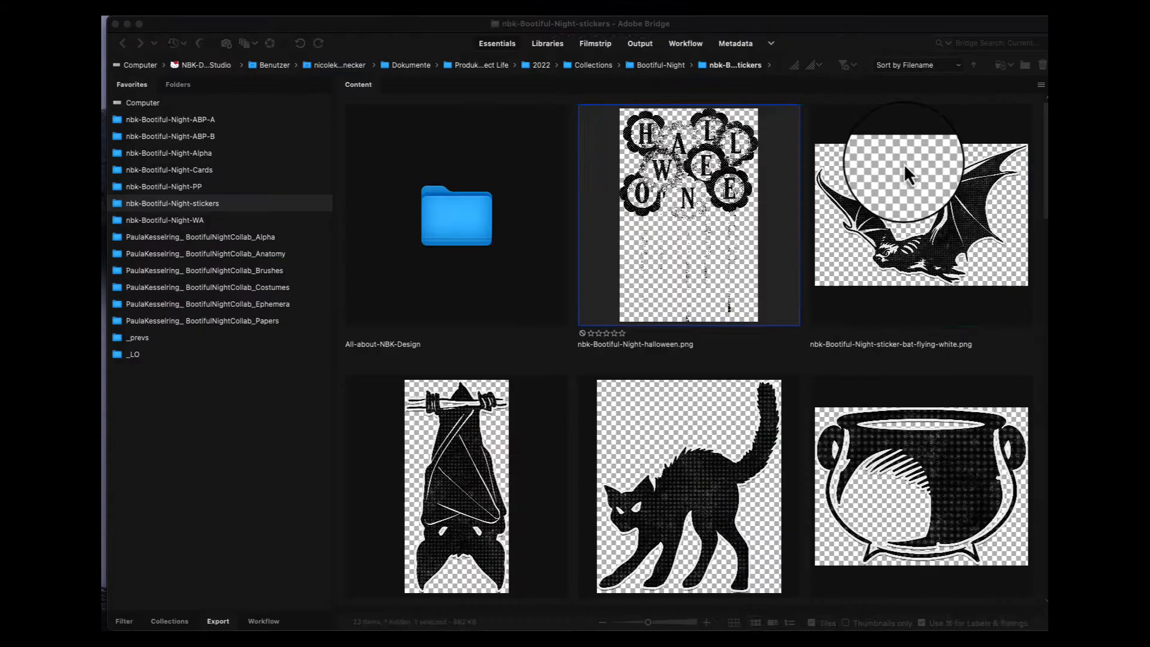
double_click(943, 243)
key("super+a")
key("super+c")
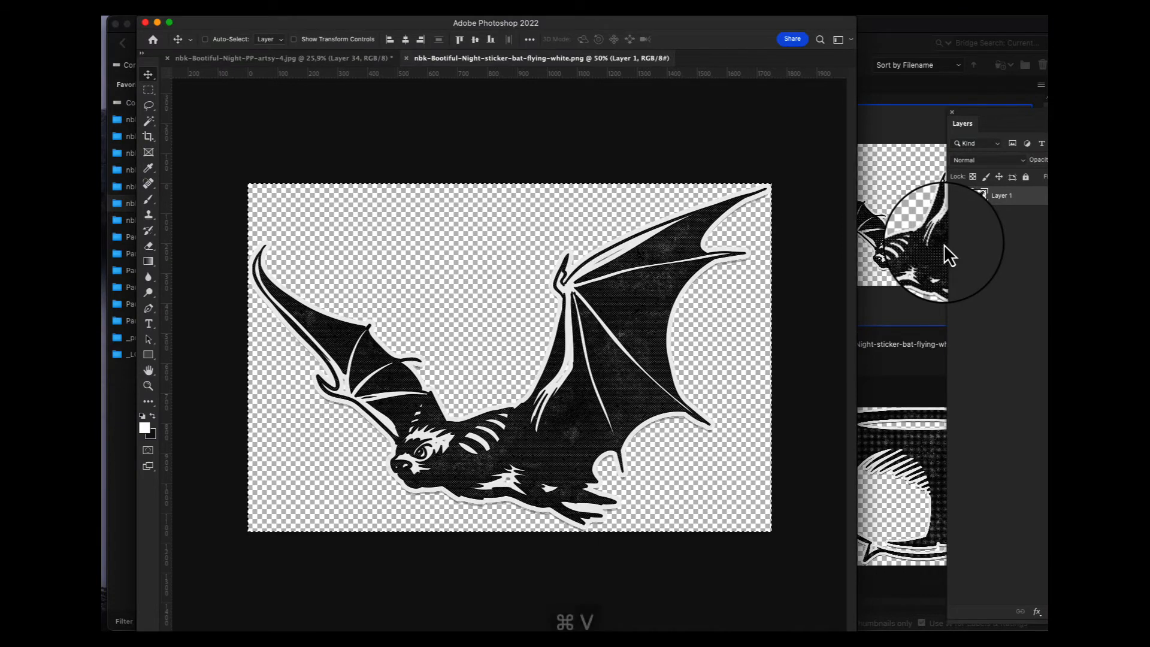
key("super+w")
key("super+v")
left_click_drag(587, 324, 746, 125)
Find nbk-Bootiful-Night-sticker-skelett.png in Bridge, copy it into the collage and place the skeleton over the K's right side
left_click(911, 386)
left_click_drag(692, 515, 1047, 179)
scroll(1019, 236, "down", 9)
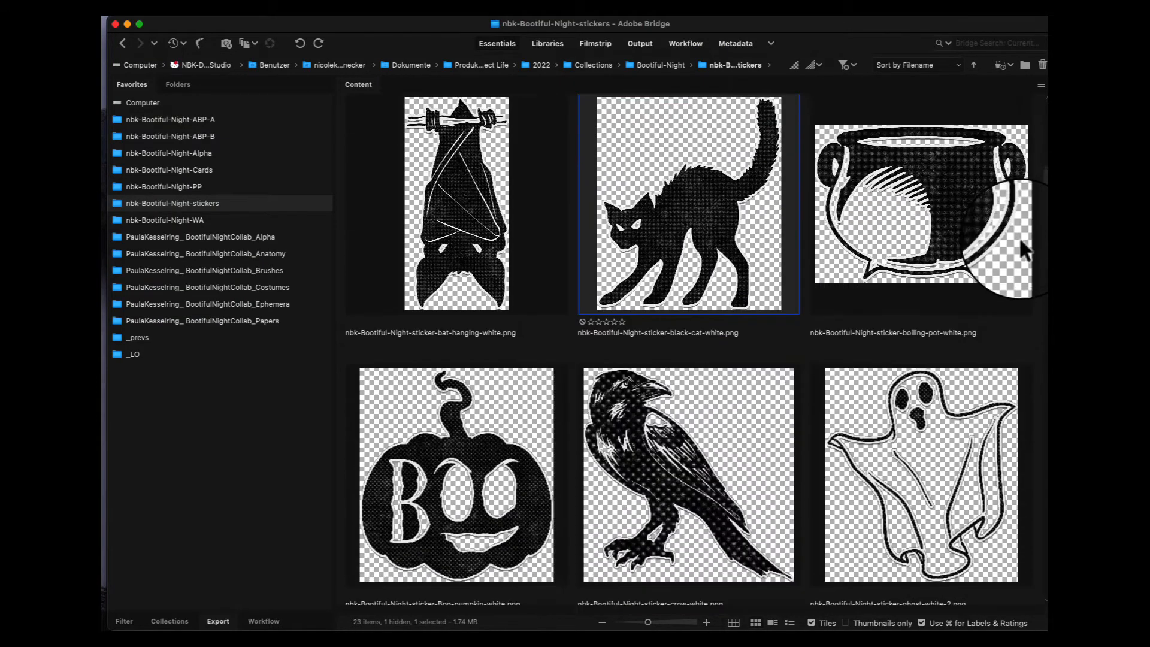
scroll(1006, 285, "down", 7)
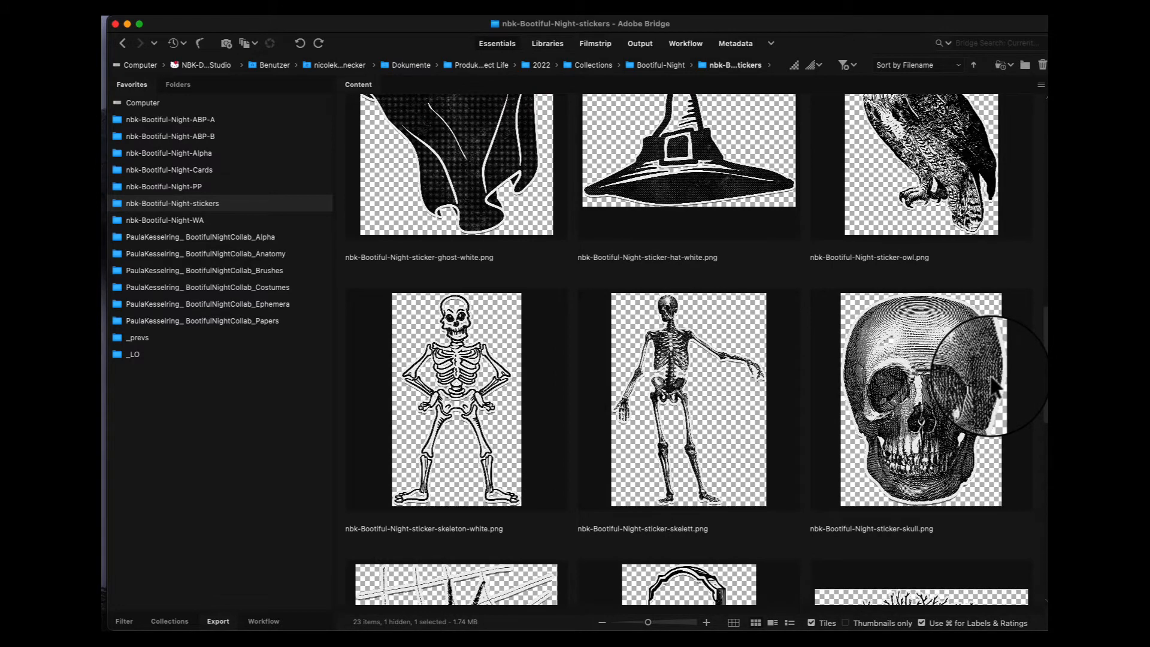
scroll(993, 377, "down", 2)
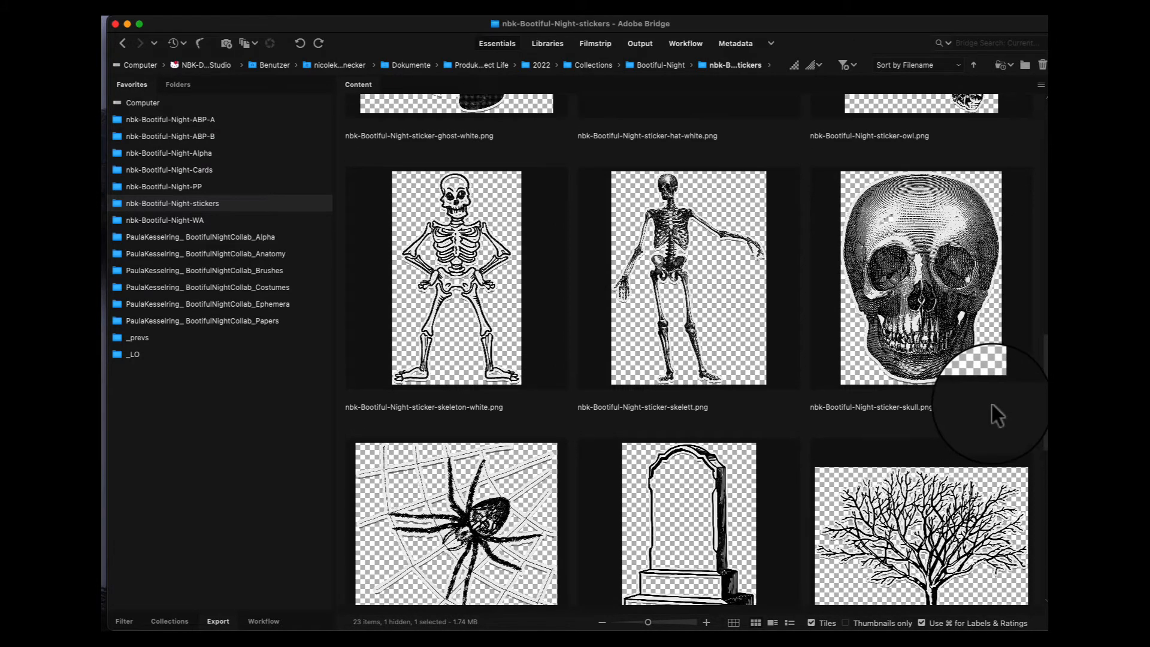
left_click(681, 234)
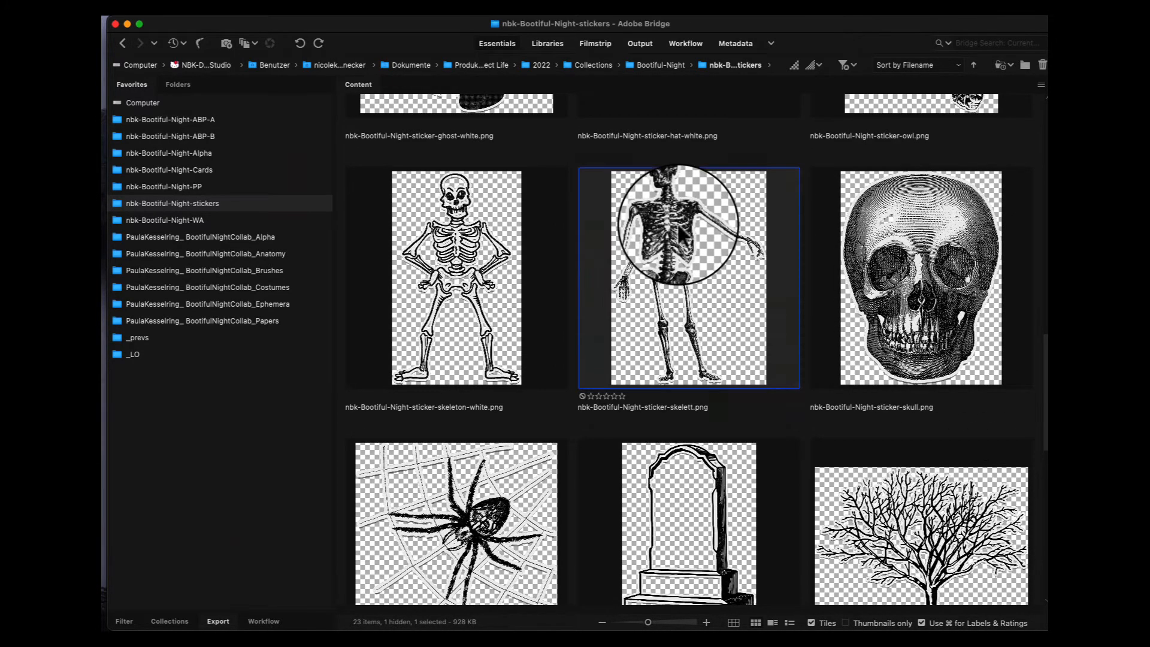
key("super+a")
key("super+c")
key("super+w")
key("super+v")
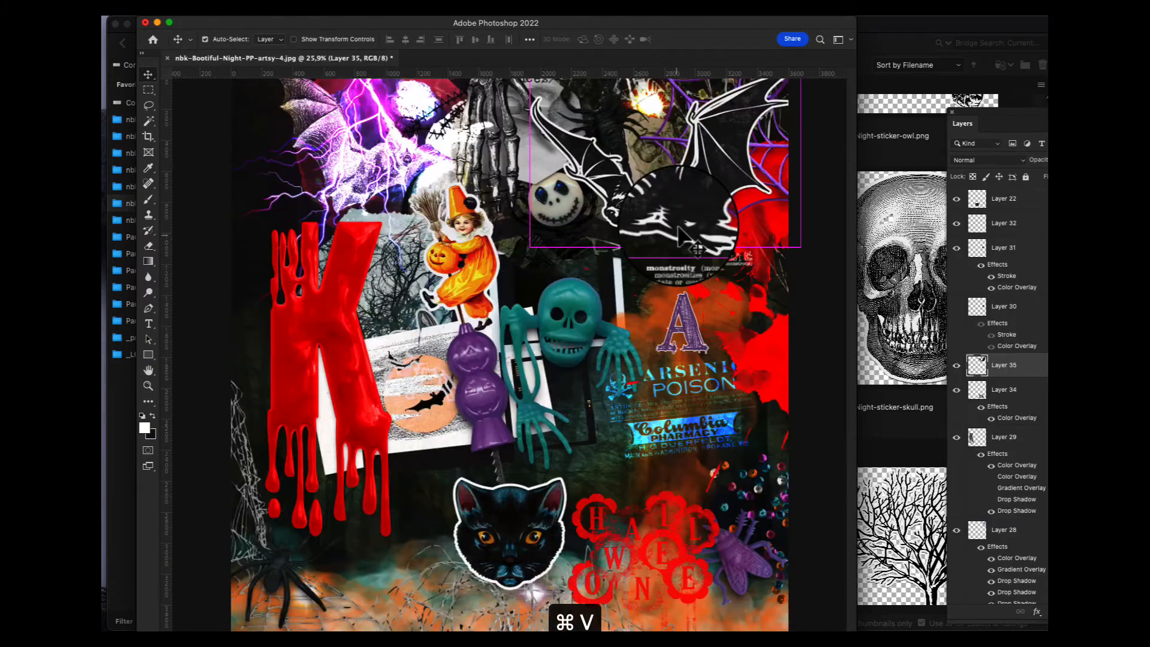
left_click_drag(497, 318, 377, 320)
Copy nbk-Bootiful-Night-sticker-tree.png from Bridge into the collage and place the tree in the lower right over the Halloween lettering
left_click(864, 449)
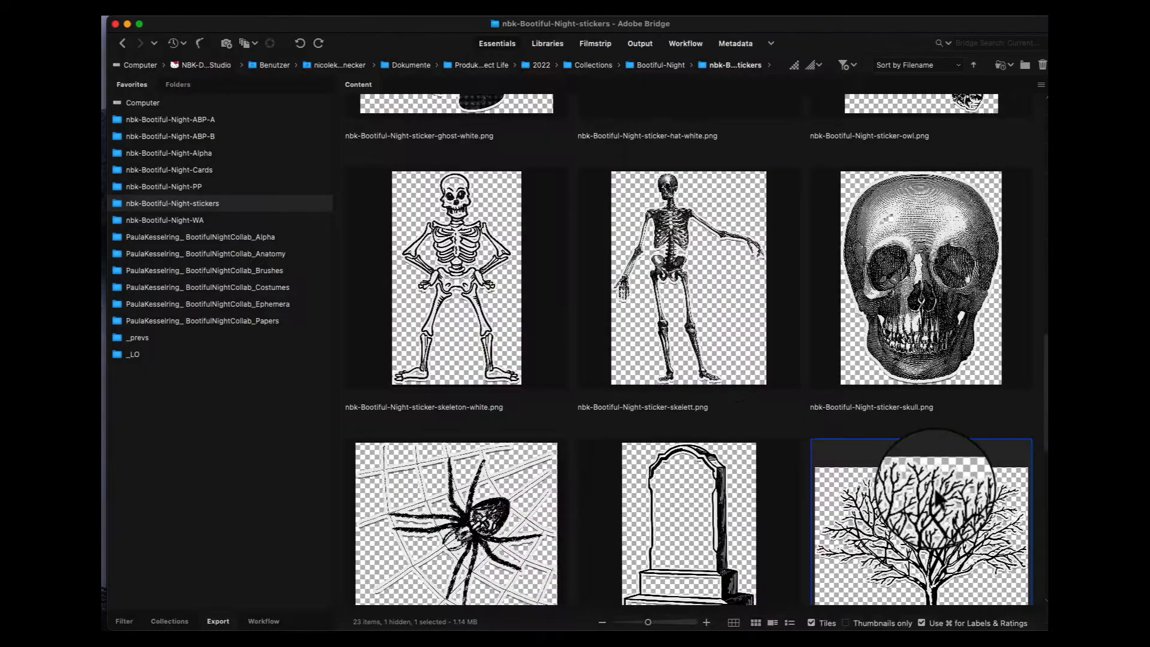
double_click(935, 504)
key("super+a")
key("super+c")
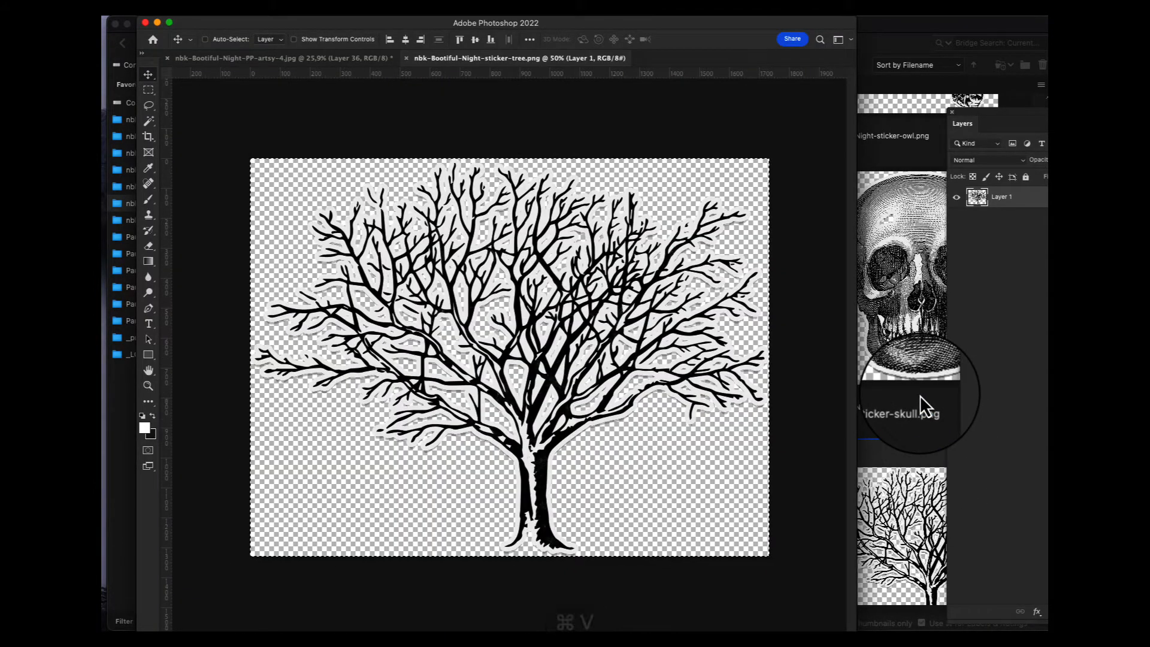
key("super+w")
key("super+v")
left_click_drag(563, 363, 740, 531)
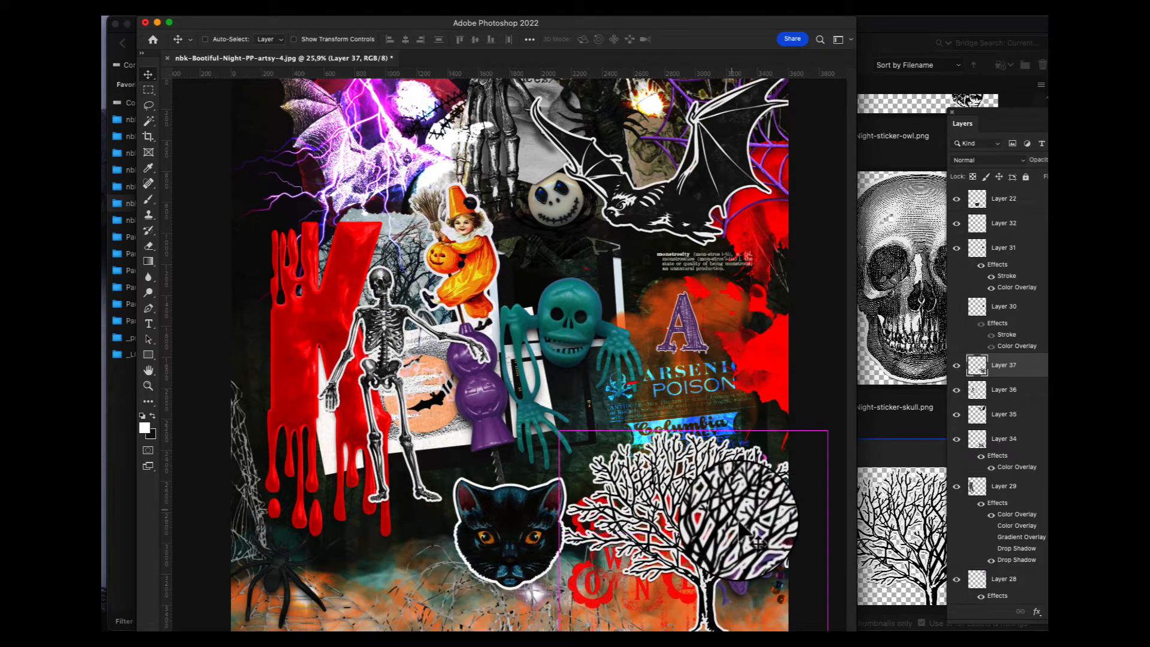
Find the orange nbk-Bootiful-Night-tree-1.png in Bridge's stickers folder and copy it into the Photoshop collage
left_click(933, 461)
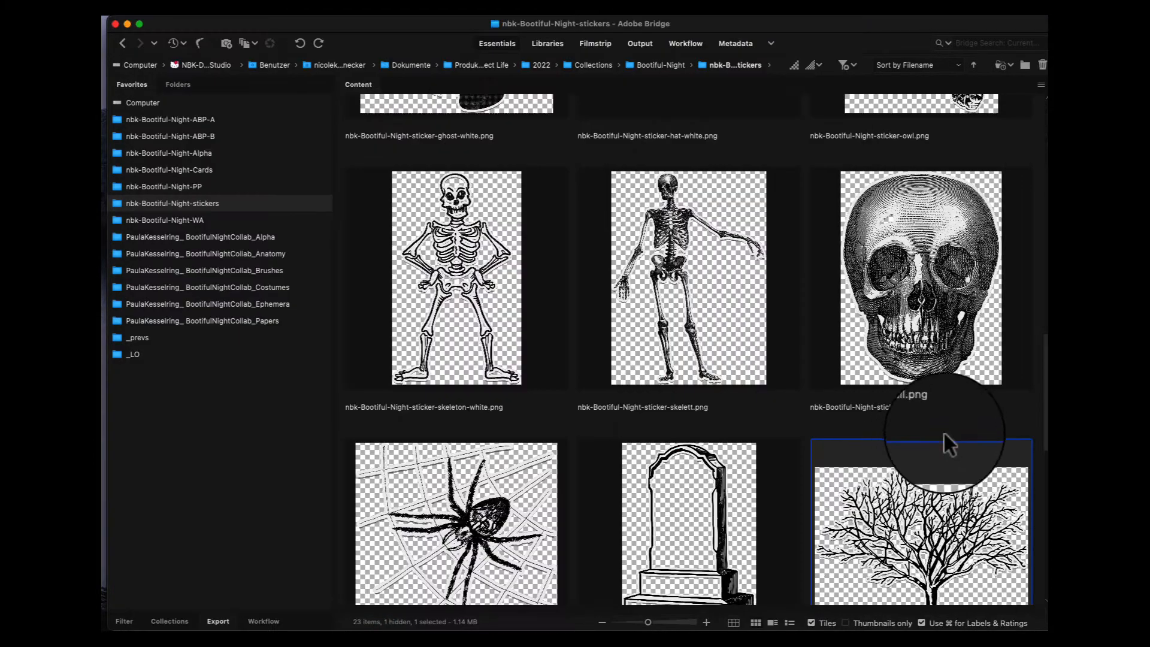
scroll(1029, 401, "down", 3)
scroll(1028, 402, "down", 4)
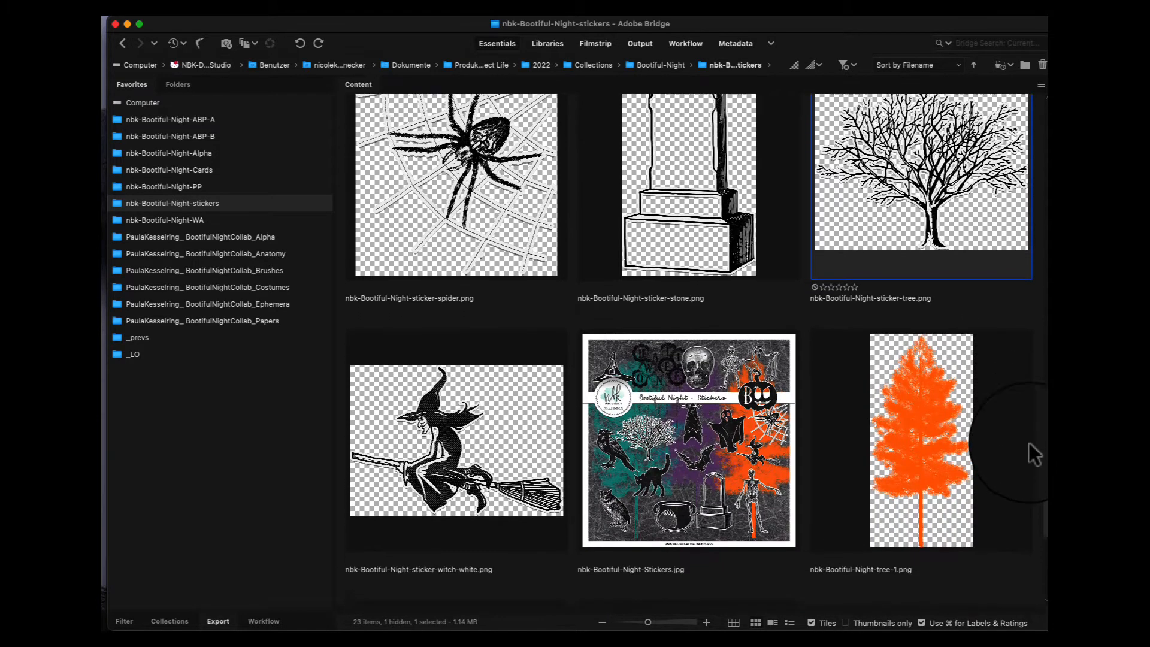
scroll(1030, 443, "down", 4)
double_click(927, 228)
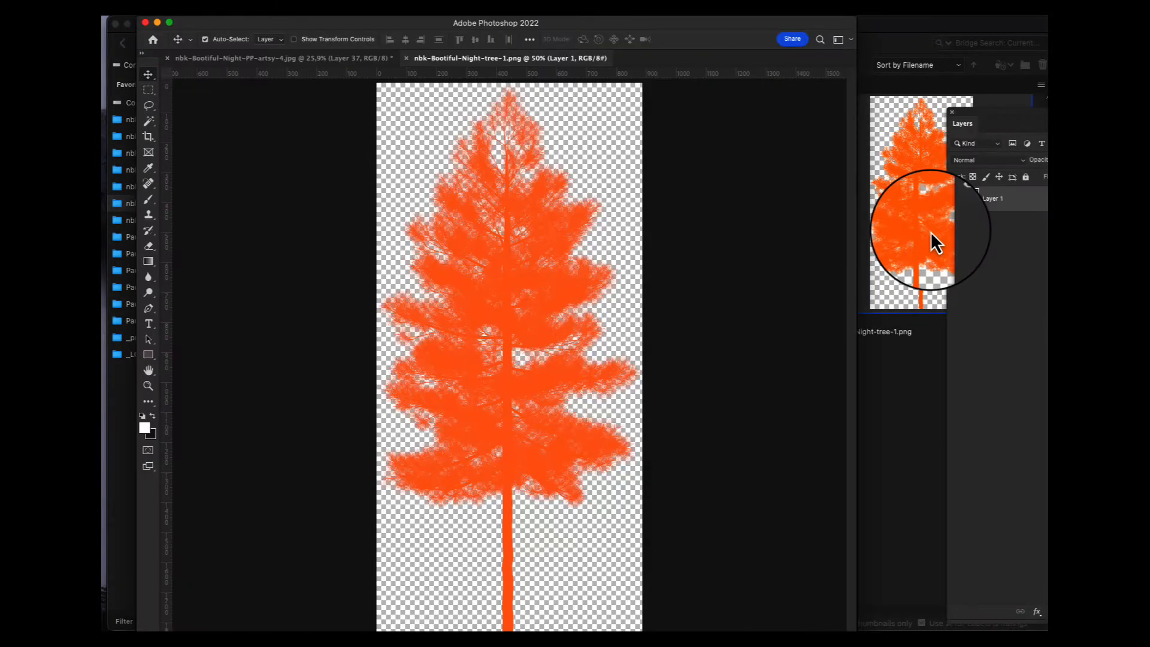
key("ctrl+a")
key("ctrl+c")
key("ctrl+v")
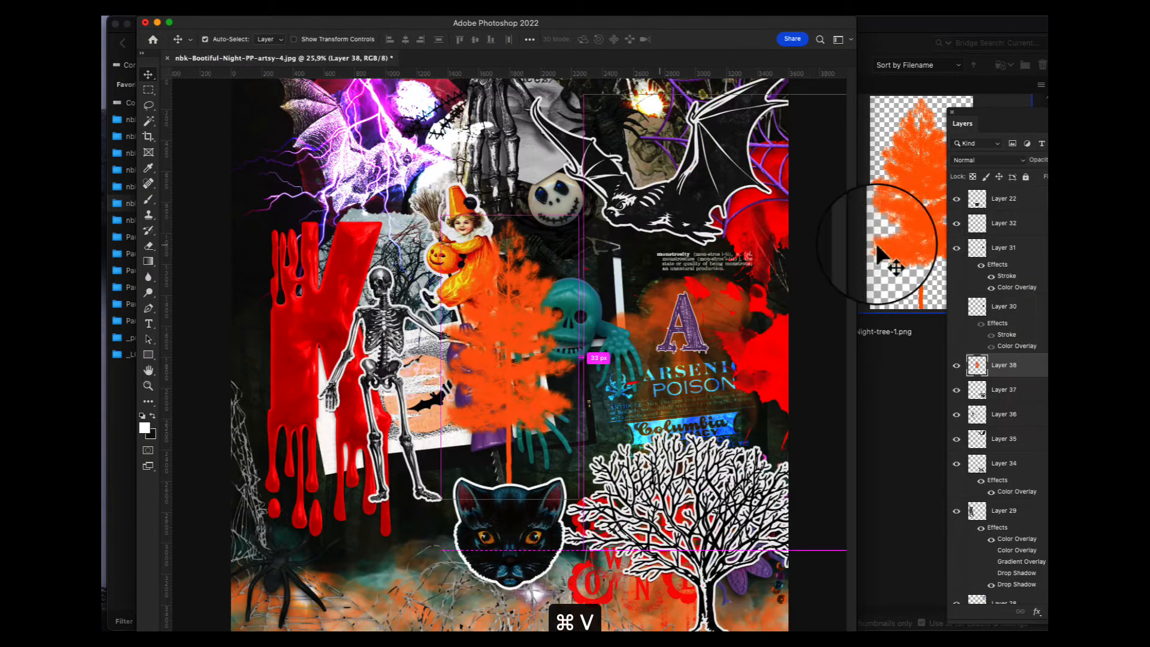
Place the orange tree over the white bare tree's right side and clear the collage down to its dark forest background
left_click_drag(514, 270, 746, 461)
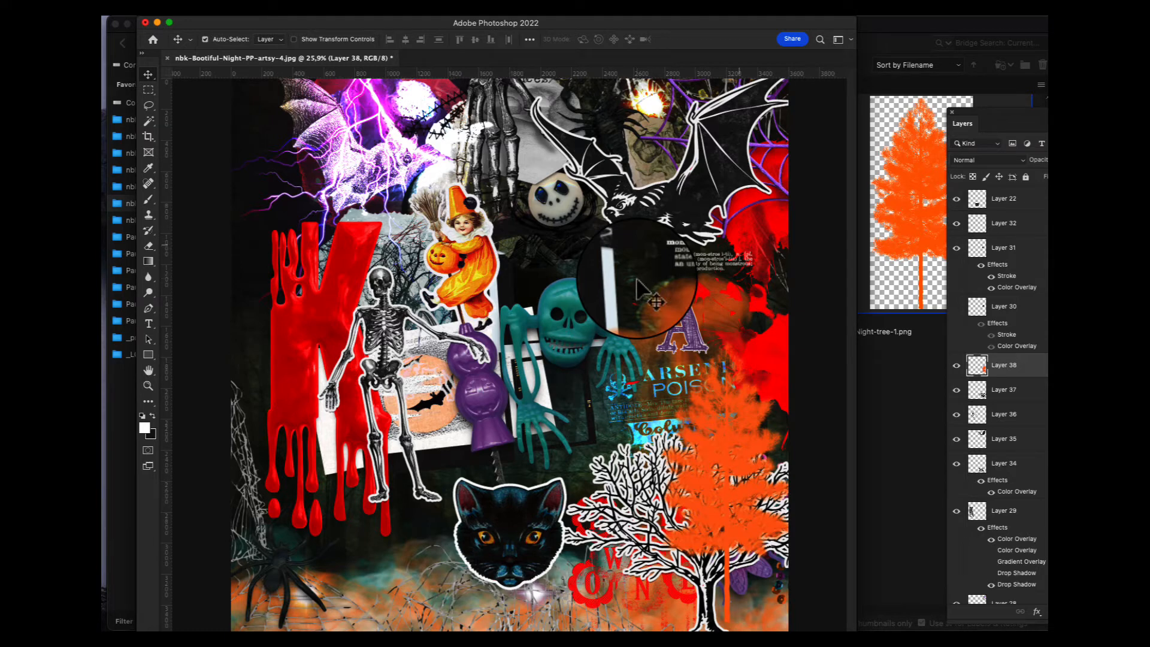
left_click_drag(813, 100, 181, 542)
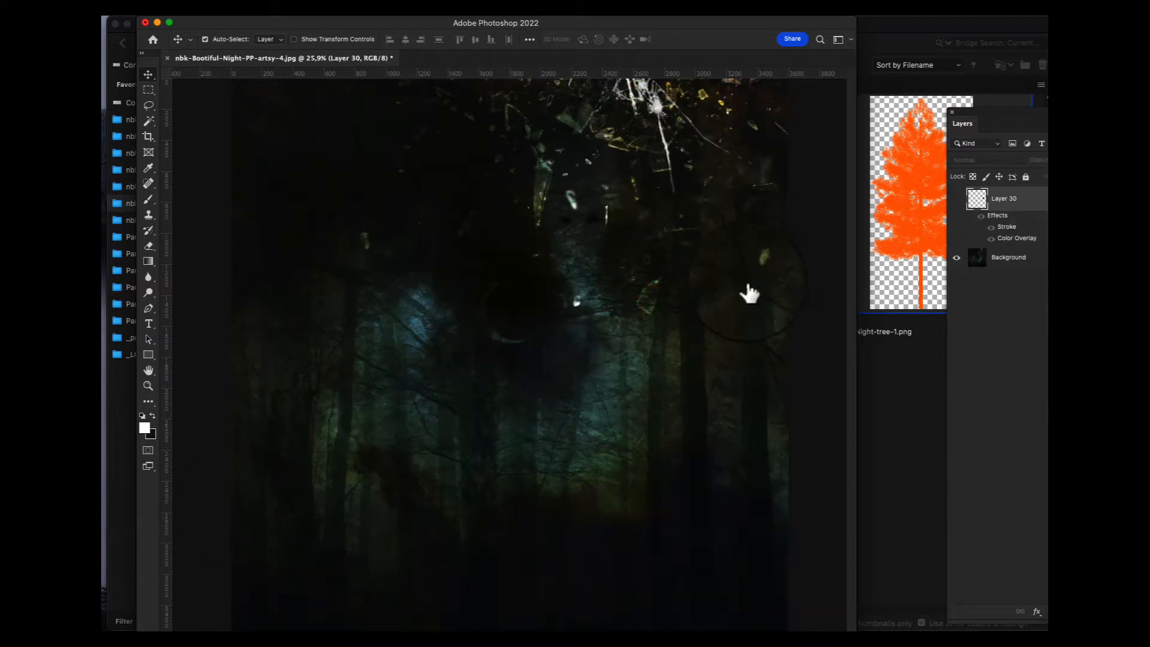
Copy the orange nbk-Bootiful-Night-tree-1.png from Bridge into the cleared Photoshop document and place it left of the centre
left_click(921, 198)
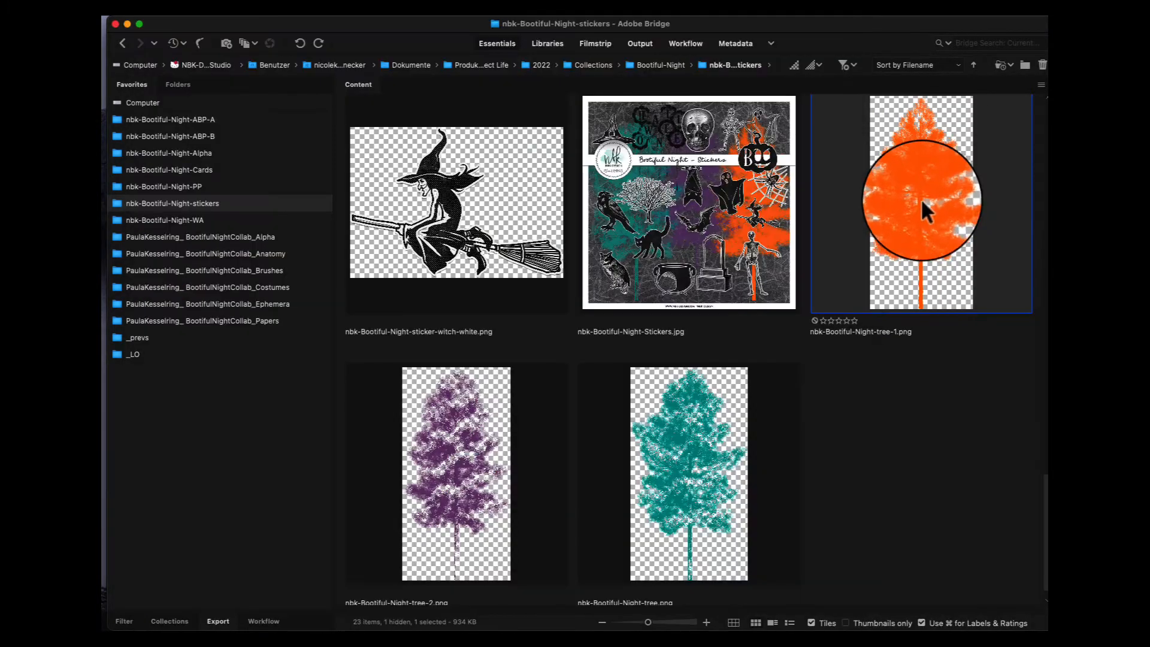
double_click(921, 199)
key("super+a")
key("super+c")
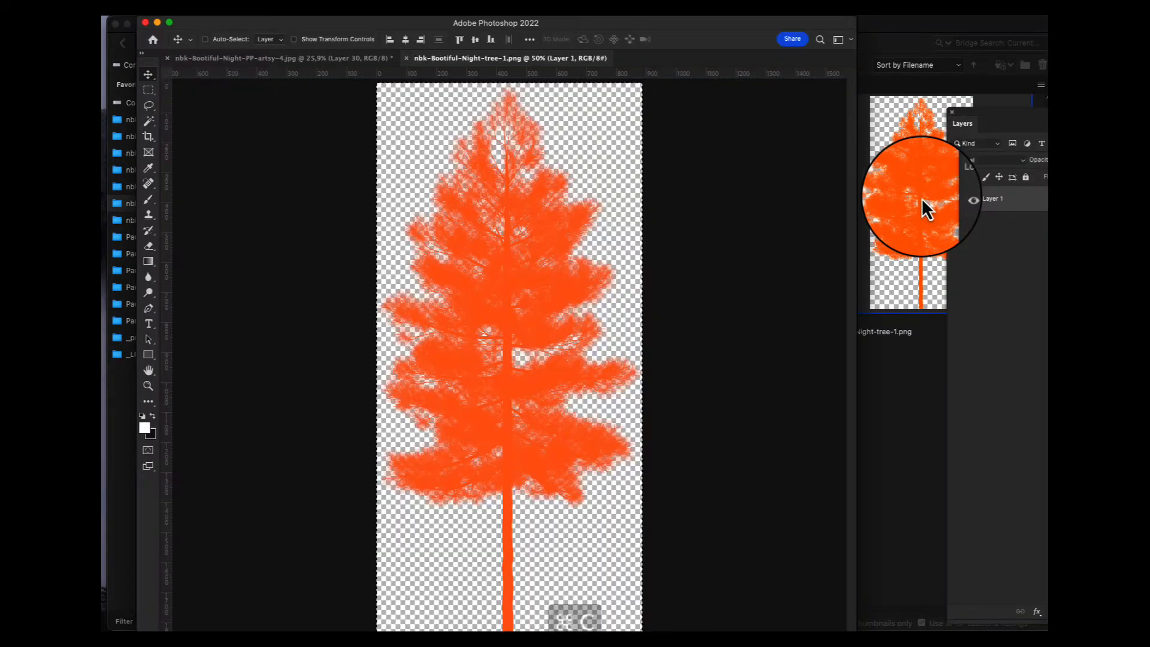
key("super+w")
key("super+v")
left_click_drag(483, 327, 393, 387)
Look through the images in the nbk-Bootiful-Night-ABP-B folder in Bridge
left_click(903, 365)
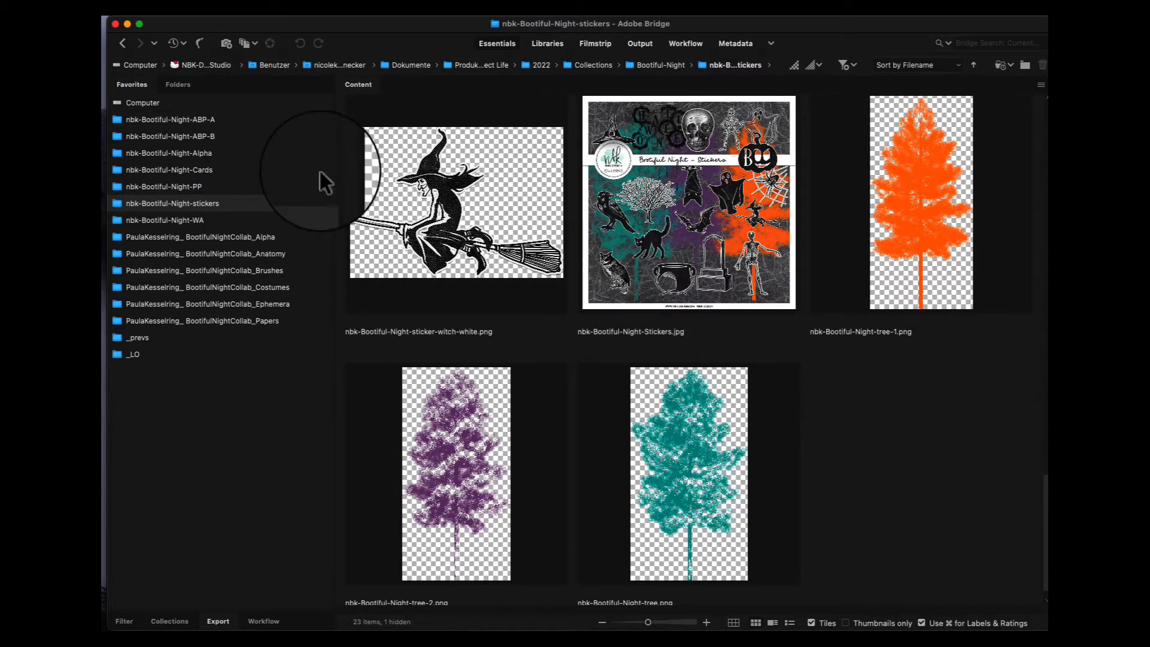
left_click(210, 137)
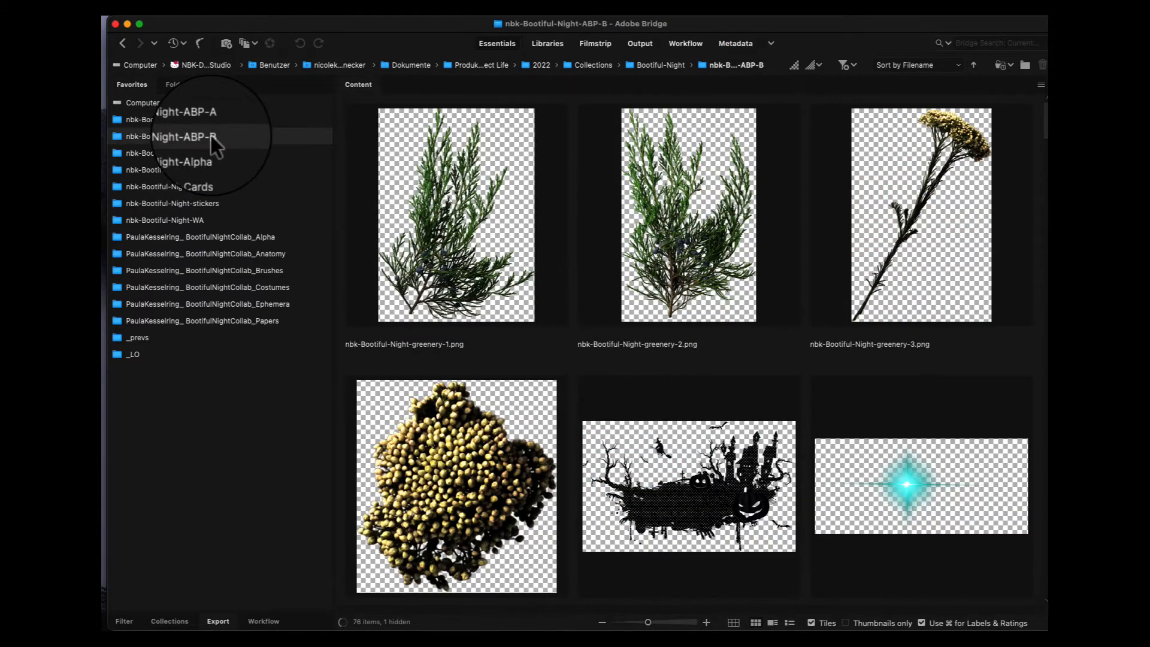
scroll(1036, 202, "down", 5)
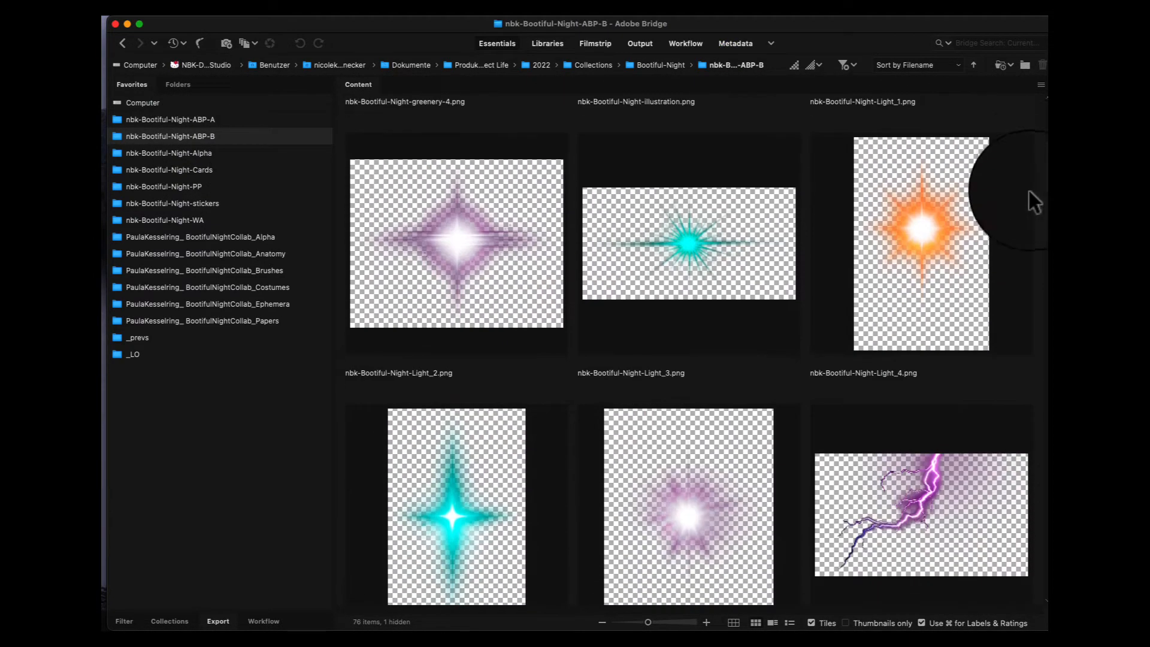
scroll(1013, 216, "down", 15)
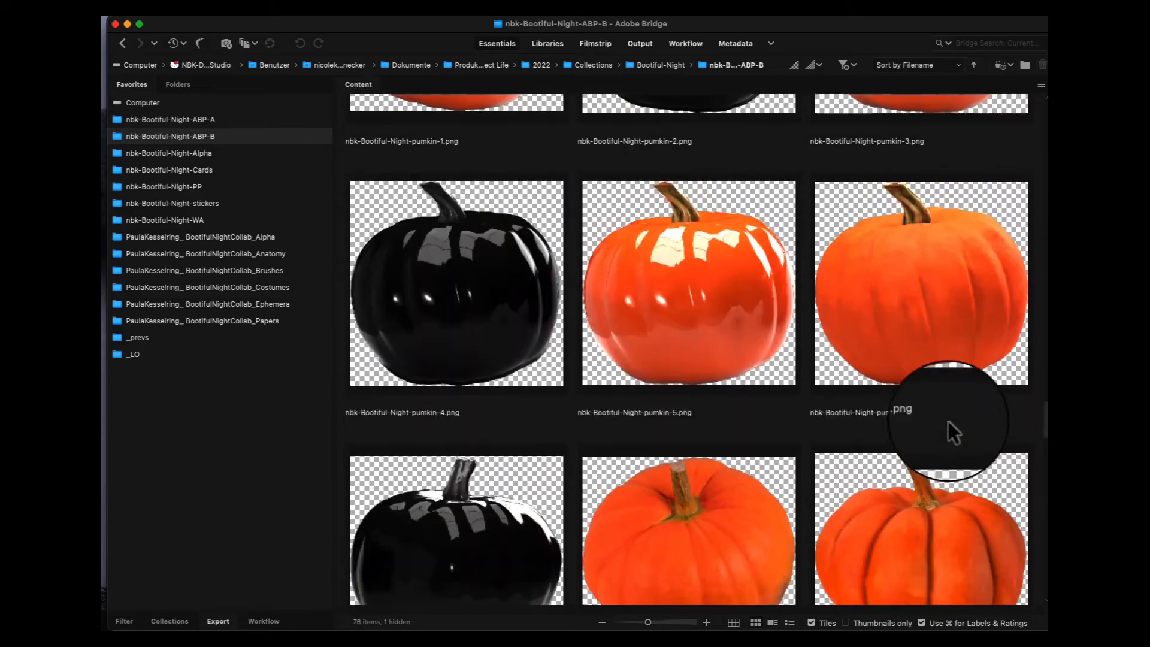
scroll(948, 422, "down", 15)
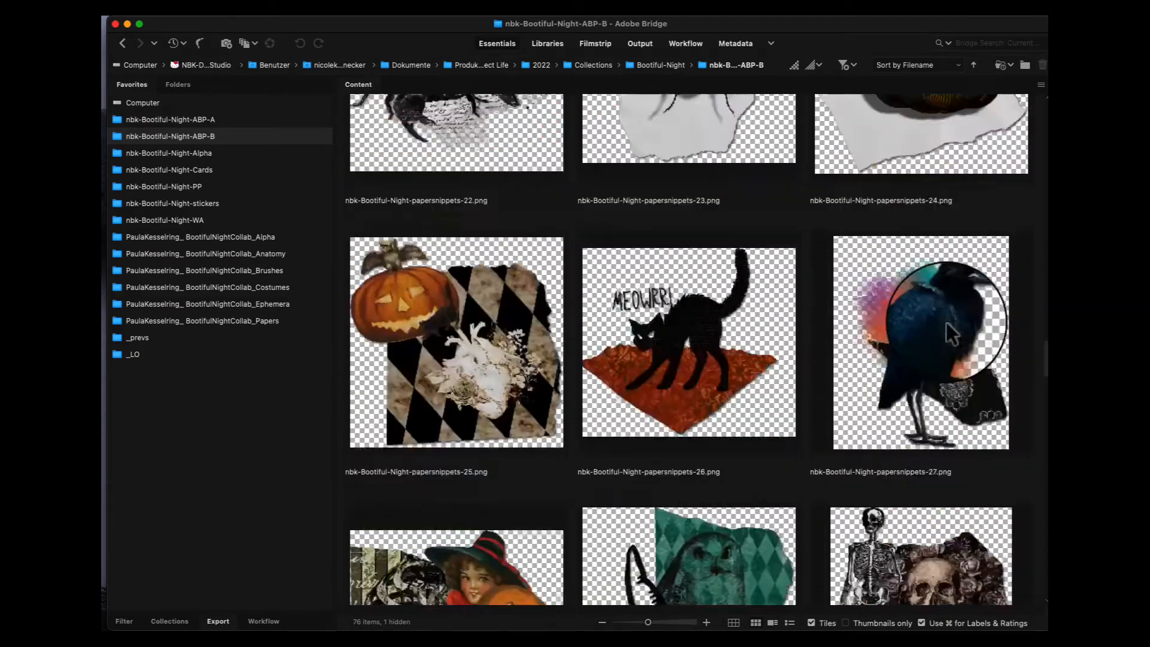
scroll(958, 252, "up", 20)
Find nbk-Bootiful-Night-Dry-tree_1.png in the ABP-A folder, copy it into the Photoshop document and place it overlapping the orange tree's lower right
left_click(217, 119)
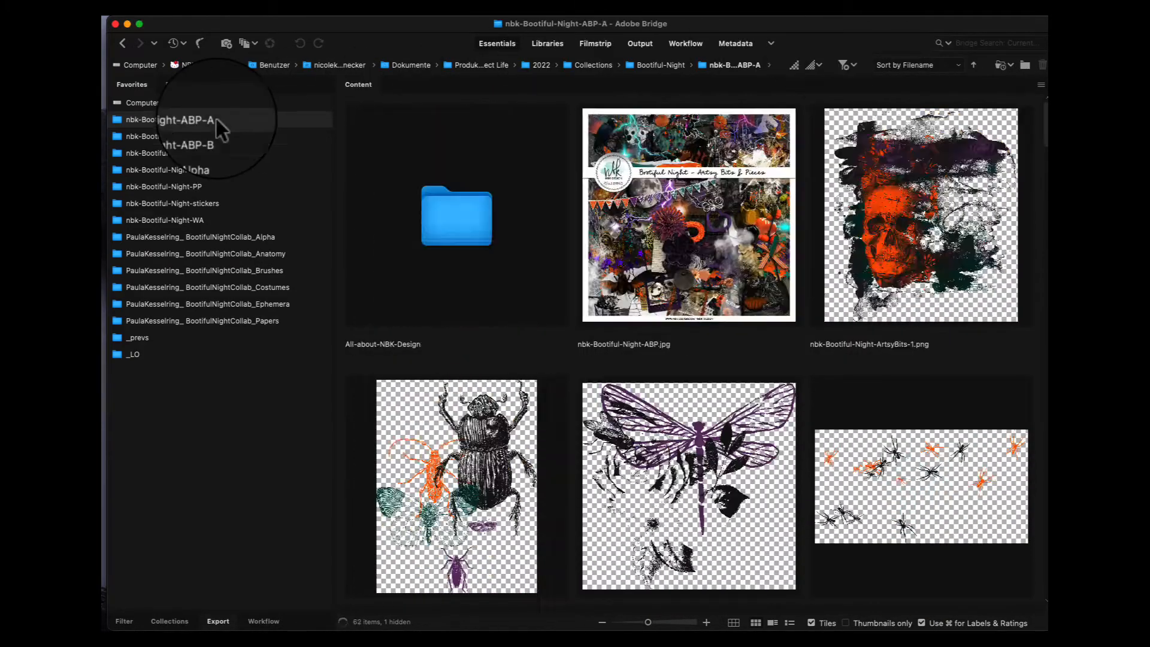
scroll(999, 242, "down", 10)
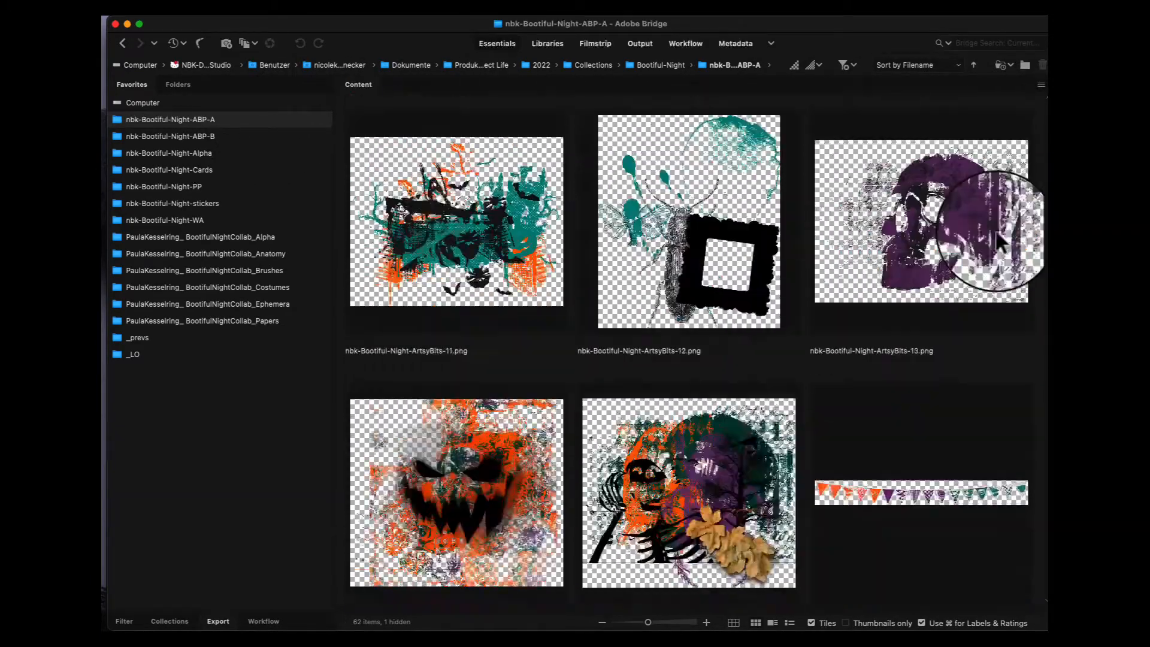
scroll(999, 243, "down", 15)
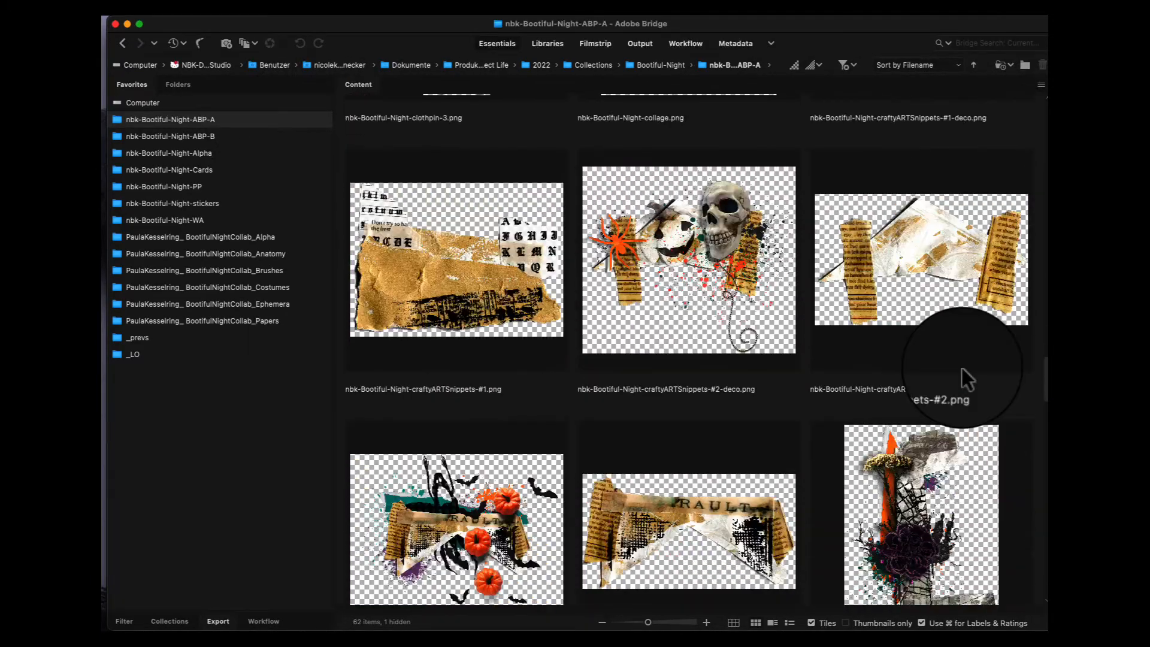
scroll(962, 367, "down", 12)
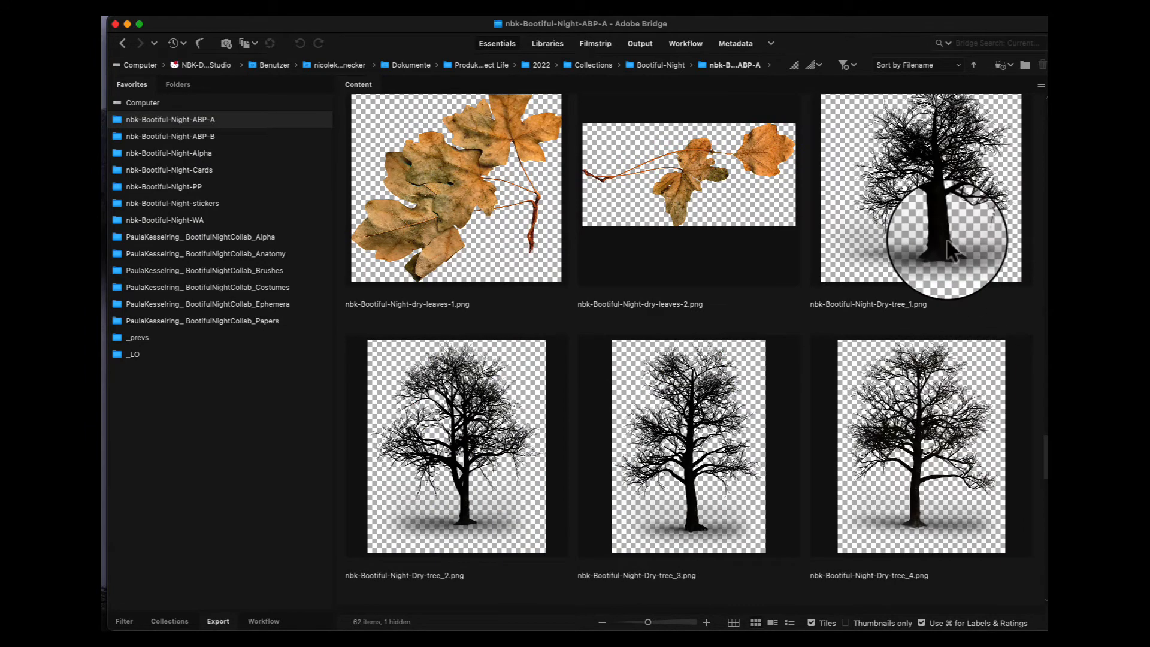
double_click(949, 249)
key("super+a")
key("super+c")
key("super+w")
key("super+v")
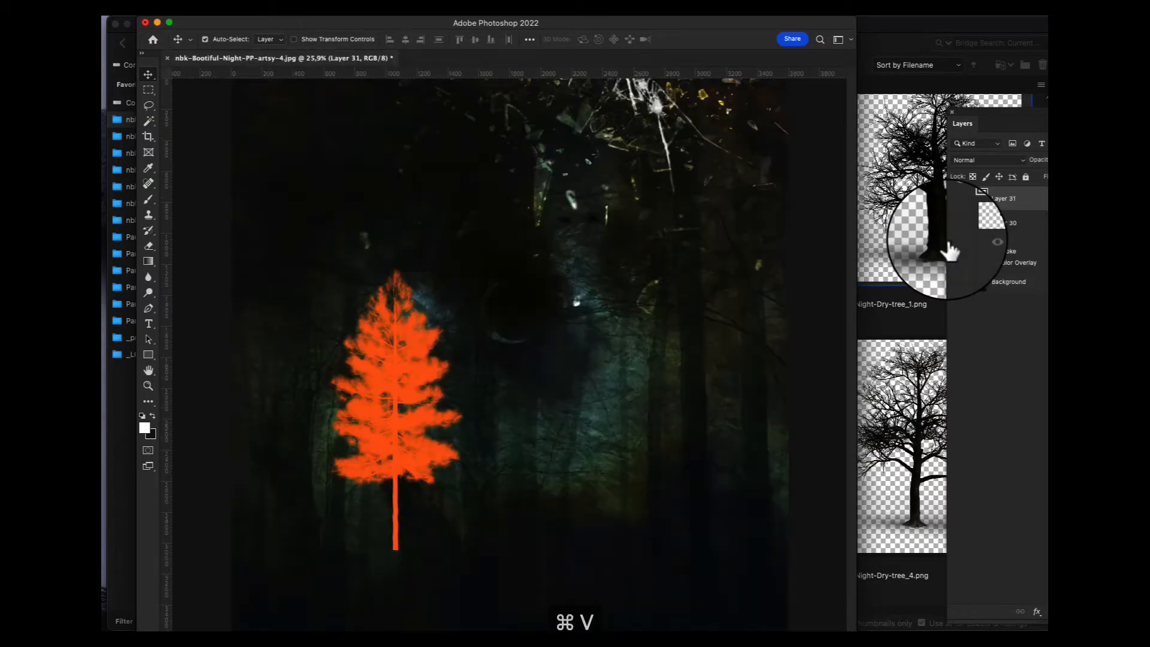
left_click_drag(534, 347, 480, 444)
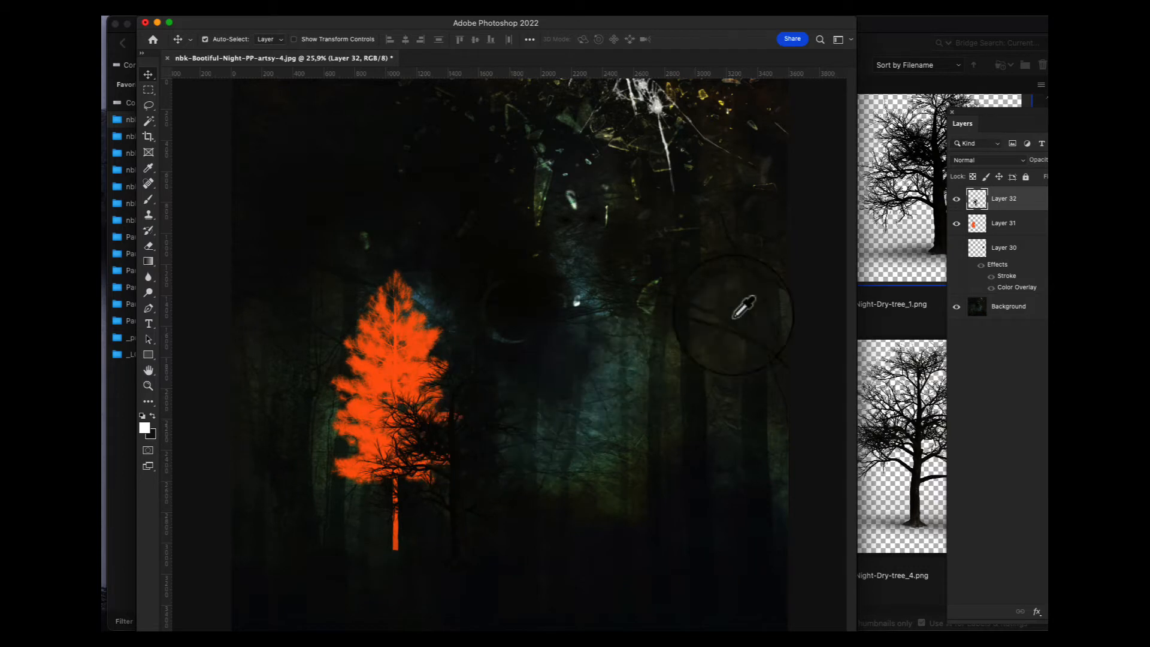
Lighten the dry tree to grey with Hue/Saturation by setting its Lightness to +44
key("super+u")
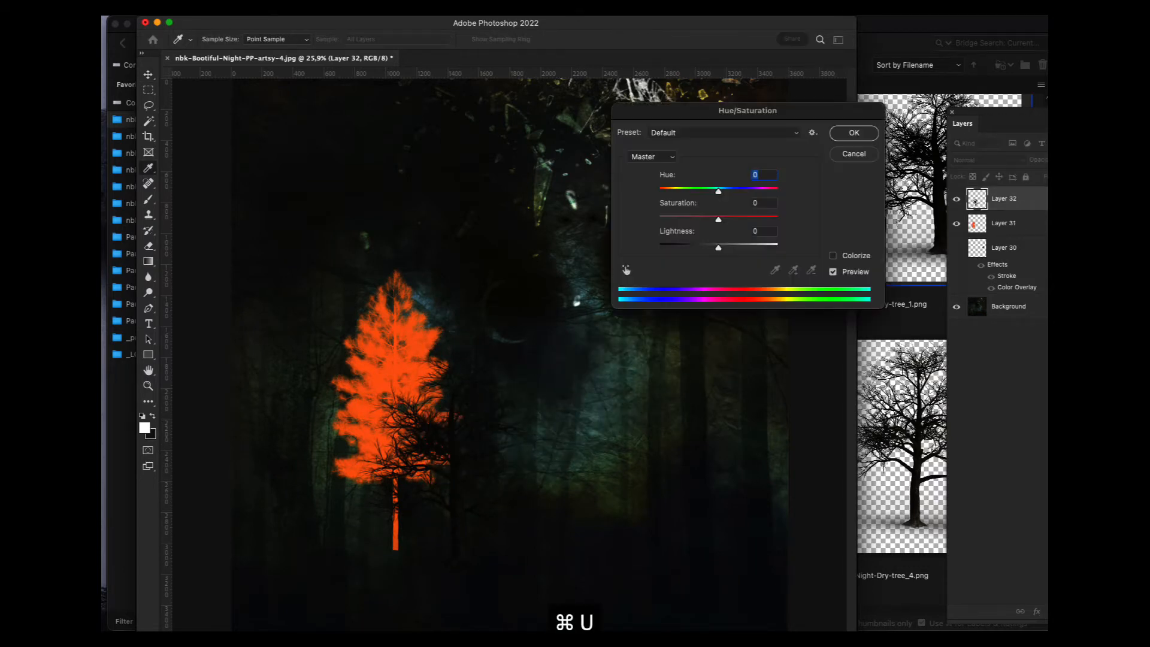
left_click_drag(717, 247, 746, 248)
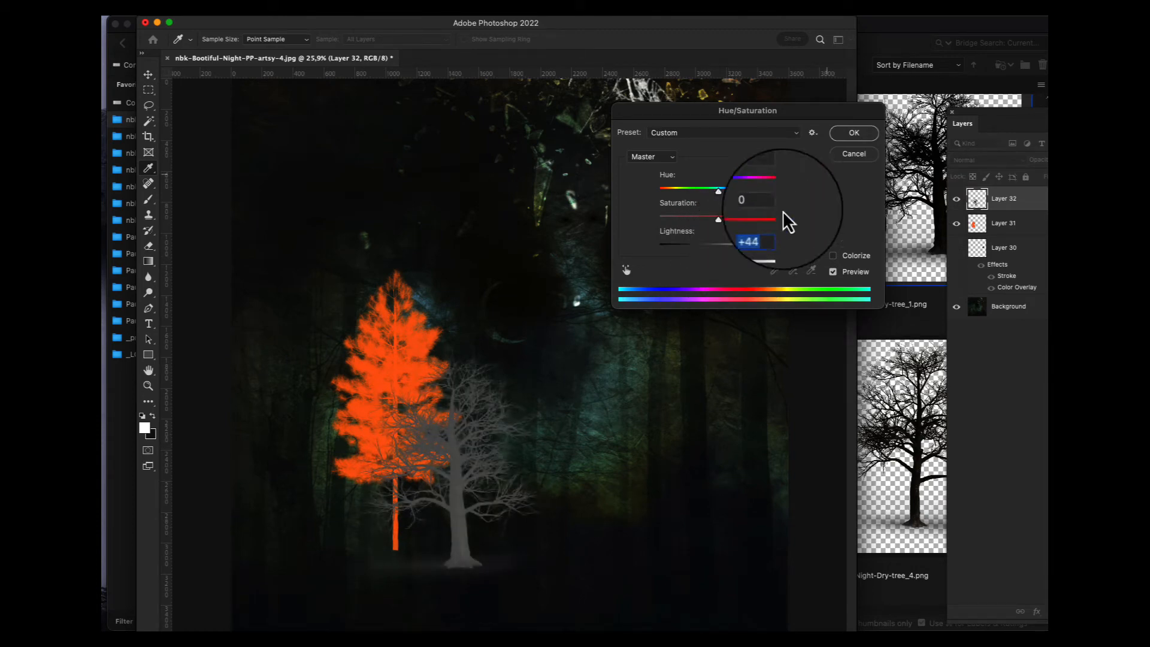
left_click(859, 133)
Copy the purple BootifulNightCollab_Papers_2.jpg from Bridge's Papers folder into the Photoshop document and clip it to the dry tree
left_click(879, 204)
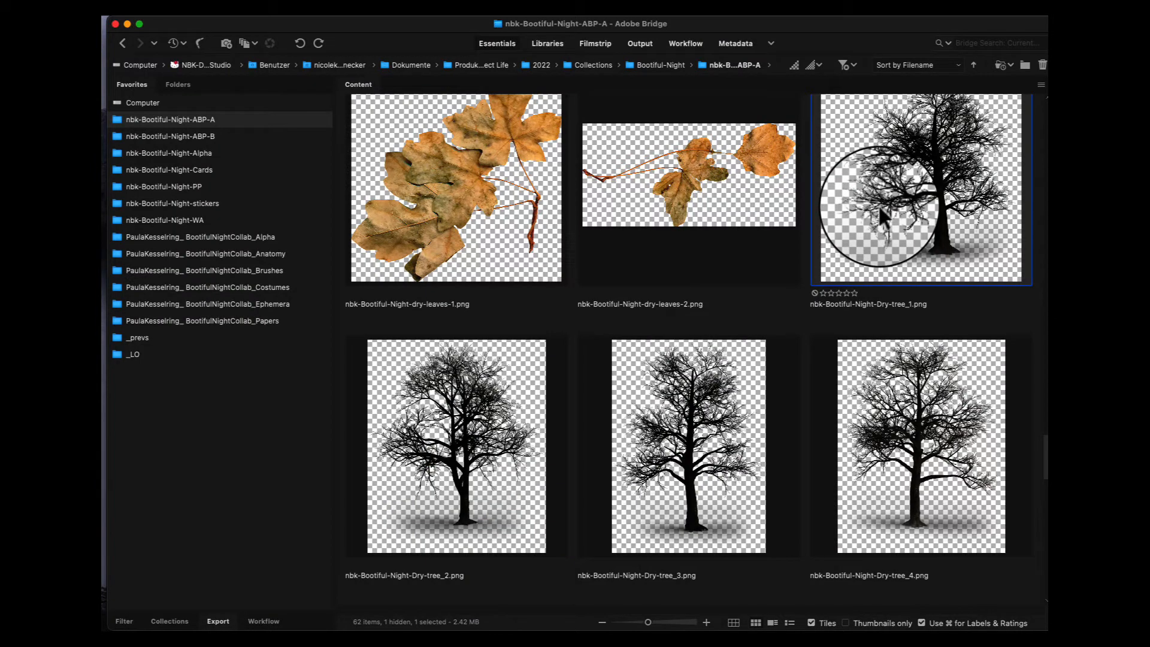
left_click(275, 323)
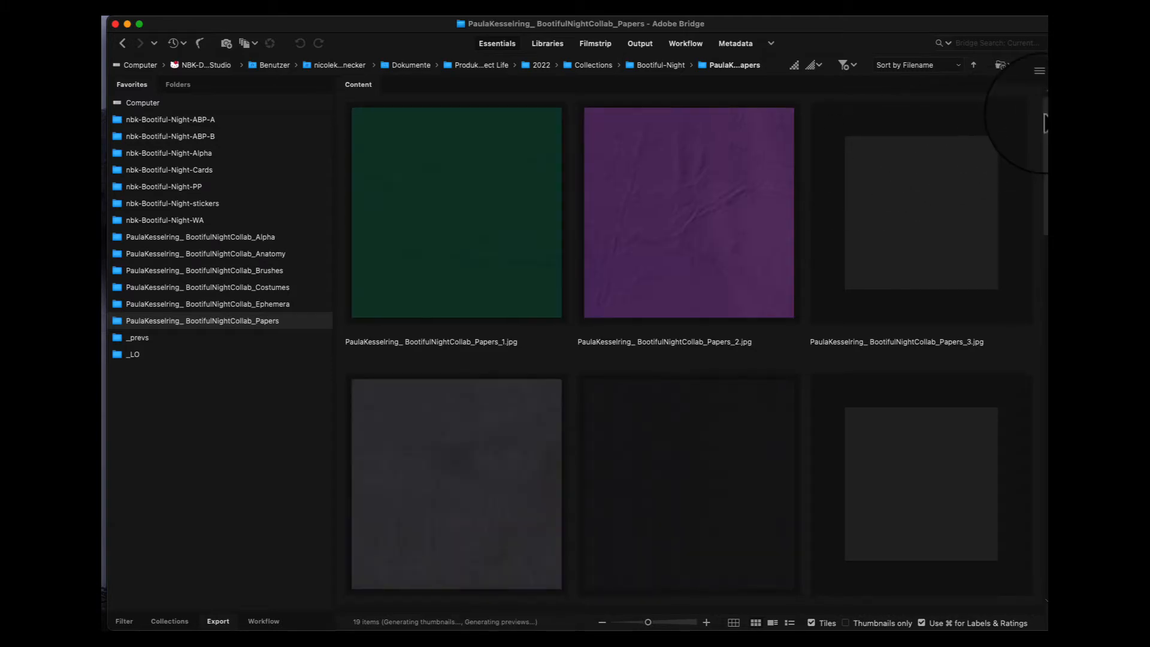
key("super+Tab")
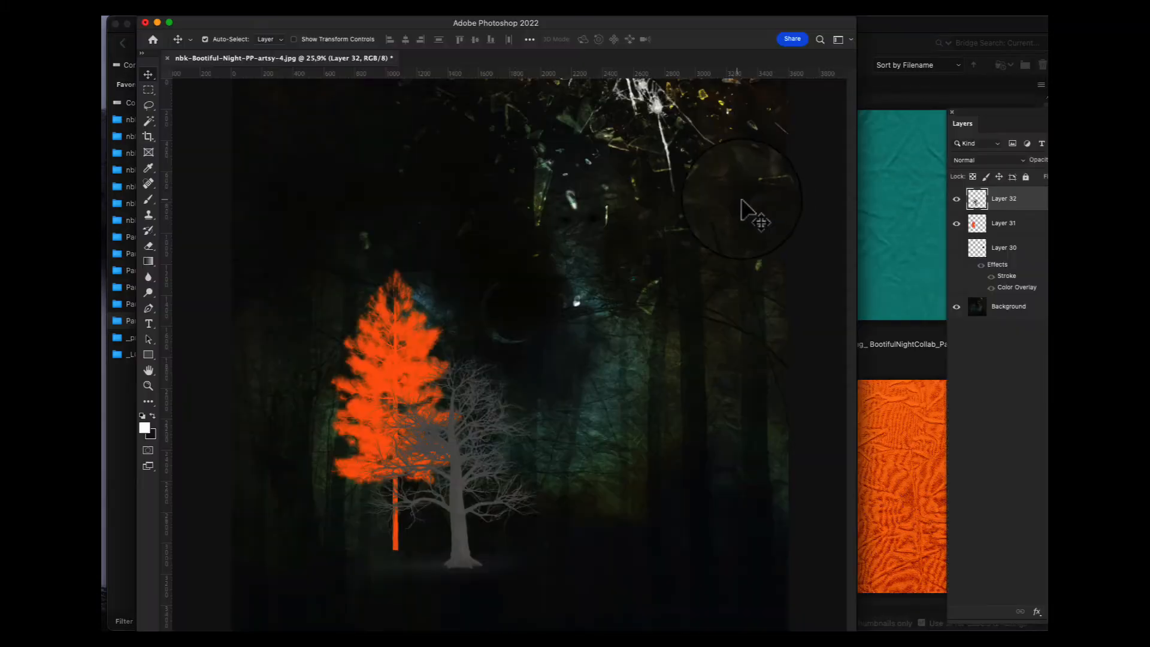
key("super+a")
key("ctrl+Tab")
key("super+c")
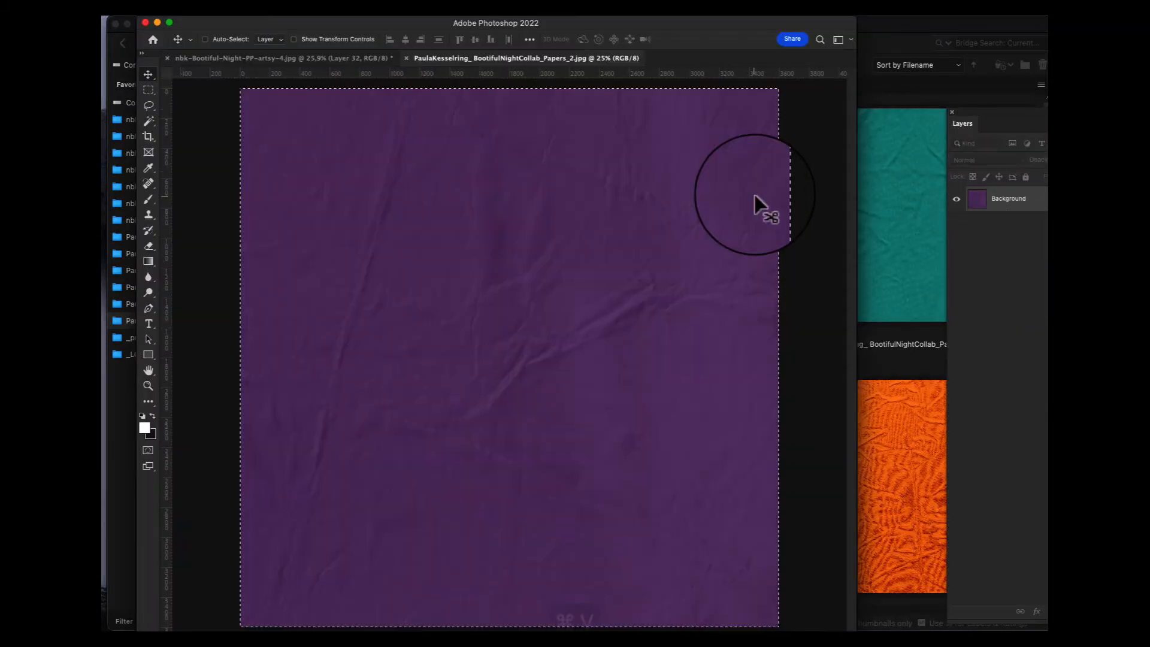
key("ctrl+Tab")
key("super+v")
key("alt+super+g")
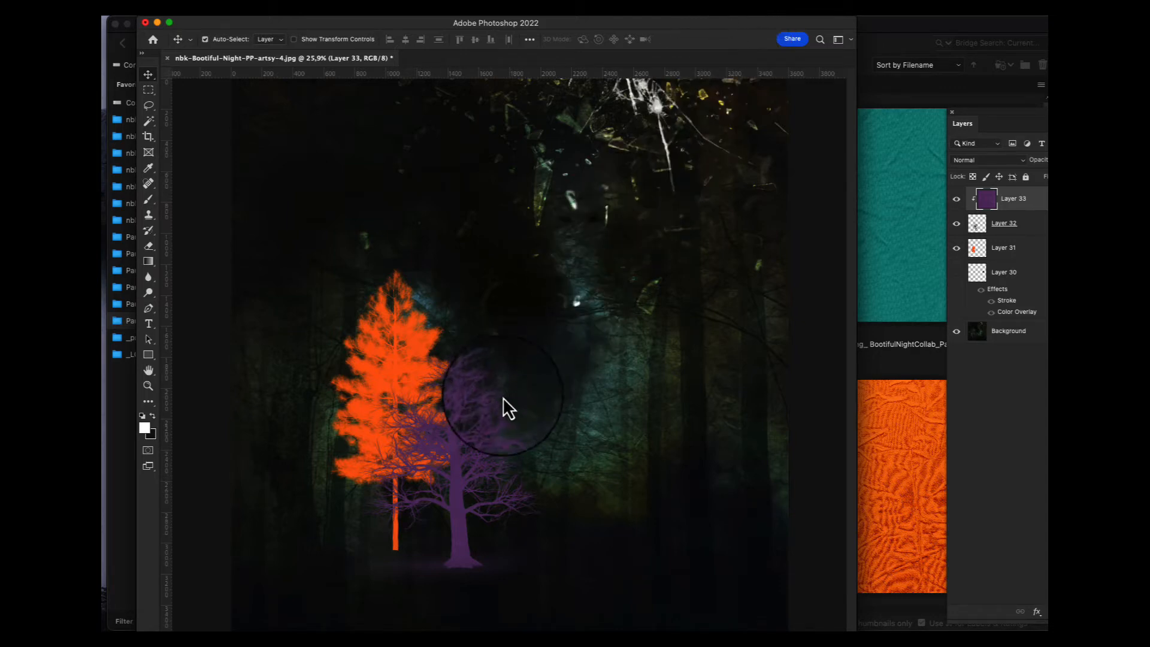
Look through the Papers folder in Bridge and view the Halloween-patterned BootifulNightCollab_Papers_9.jpg full screen
left_click(921, 100)
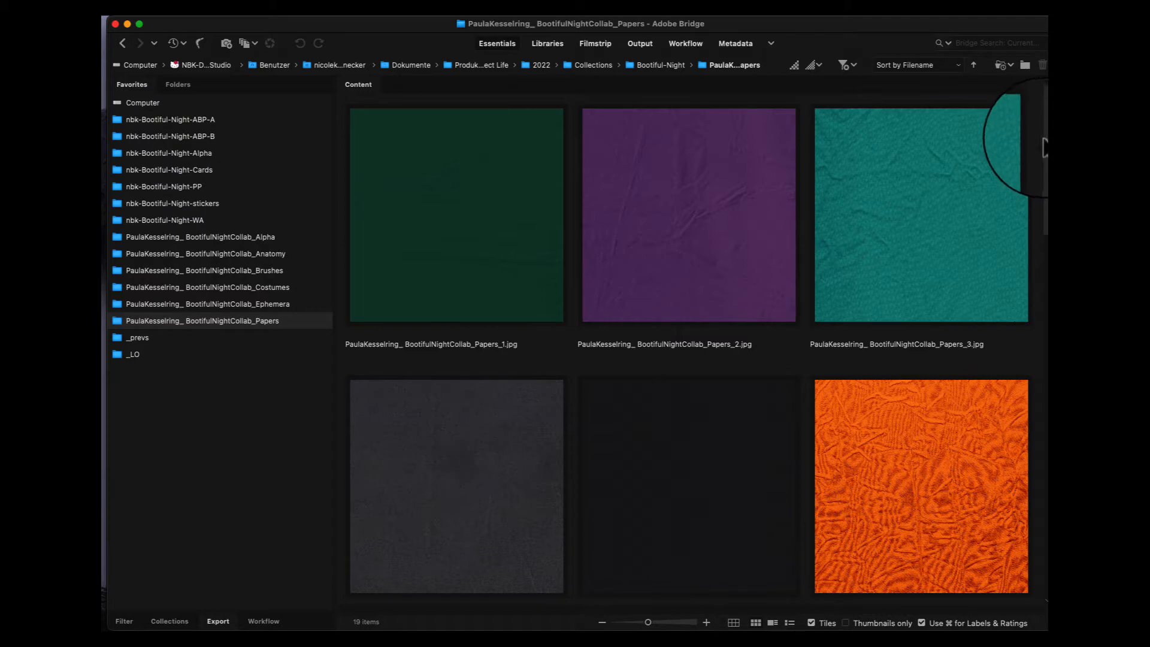
scroll(1037, 150, "down", 4)
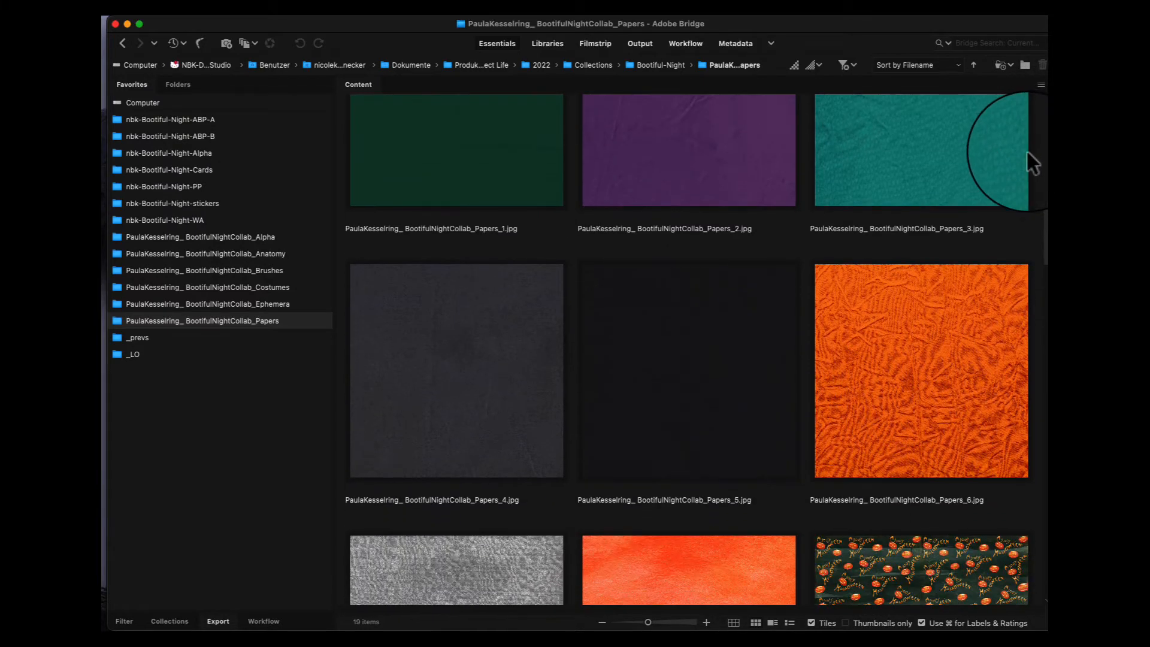
scroll(1027, 149, "down", 10)
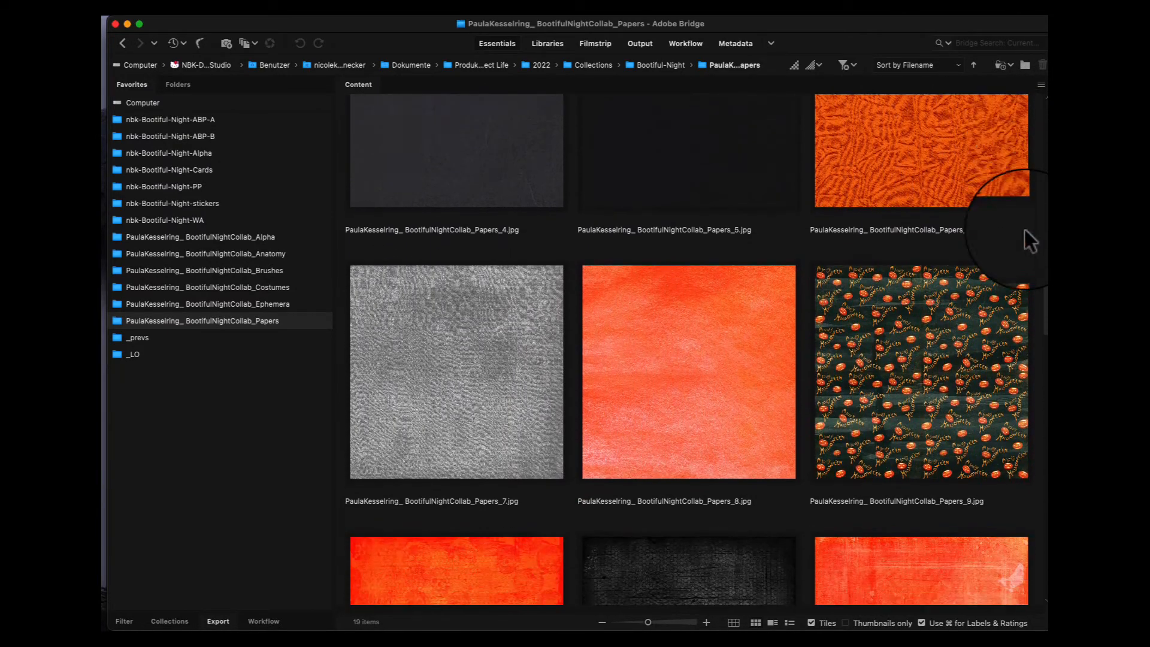
scroll(1026, 240, "down", 1)
left_click(969, 278)
key("space")
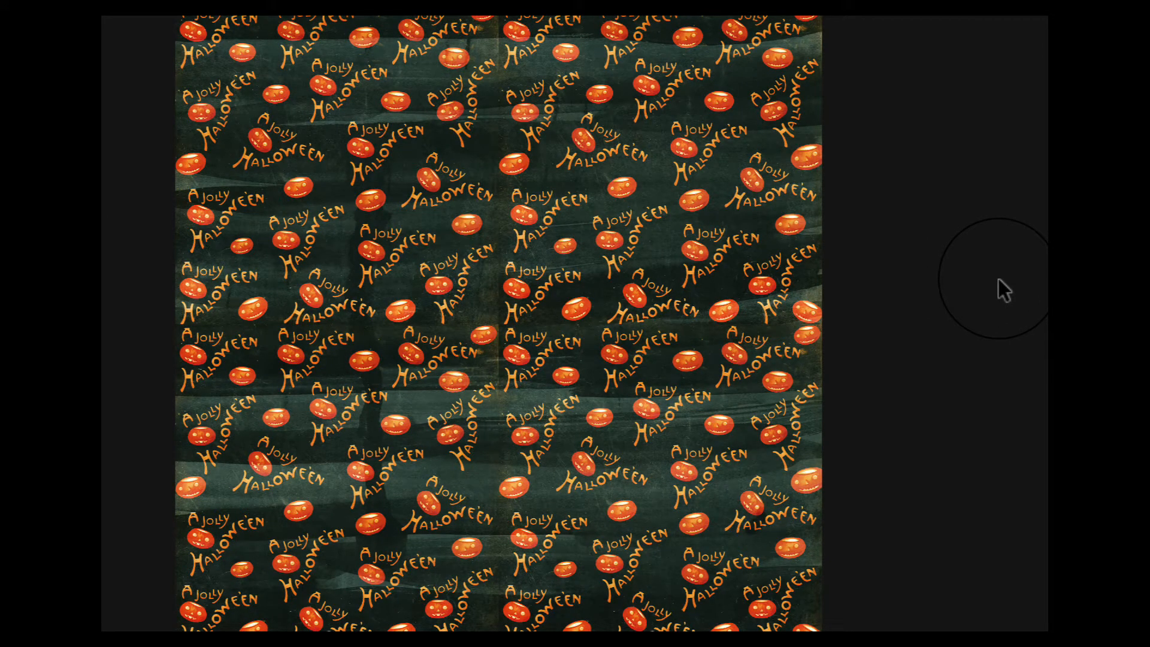
key("space")
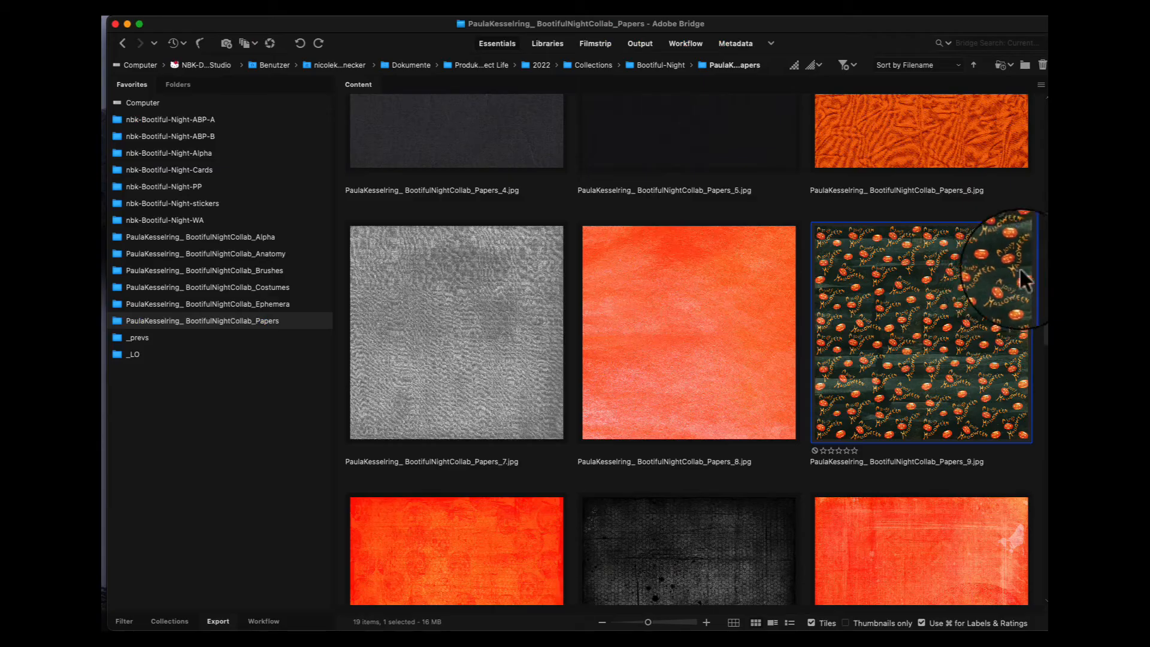
Look through the rest of the Papers folder and view its papers full screen one by one from BootifulNightCollab_Papers_18.jpg back to Papers_2.jpg
scroll(1043, 269, "down", 10)
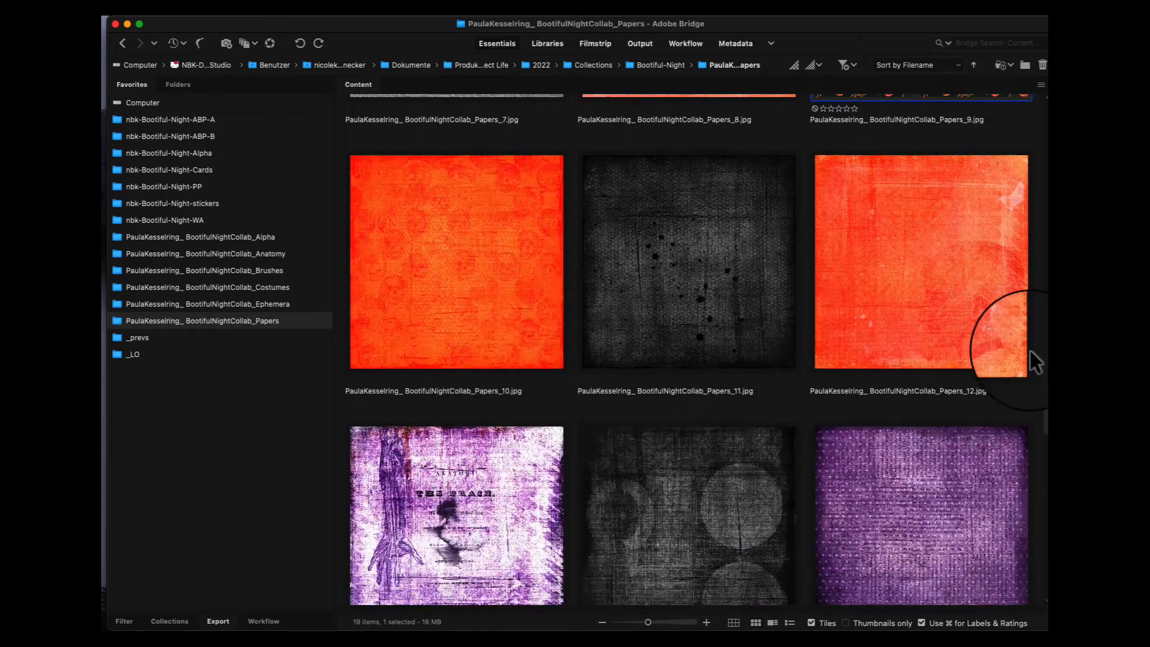
scroll(1025, 408, "down", 8)
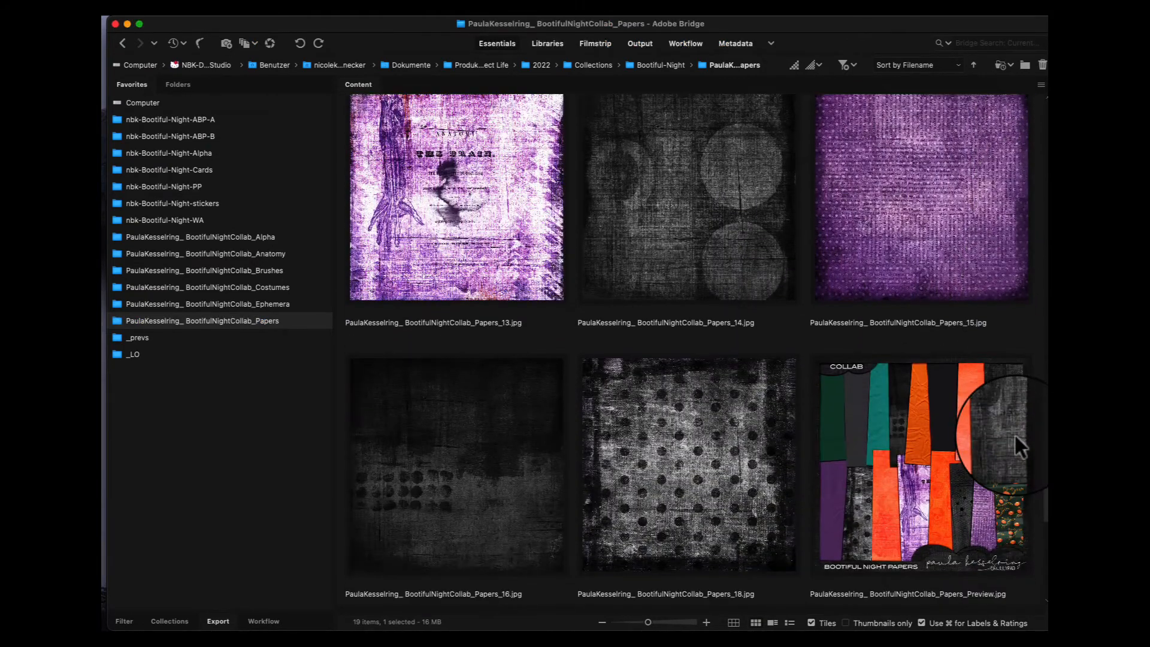
left_click(785, 438)
key("space")
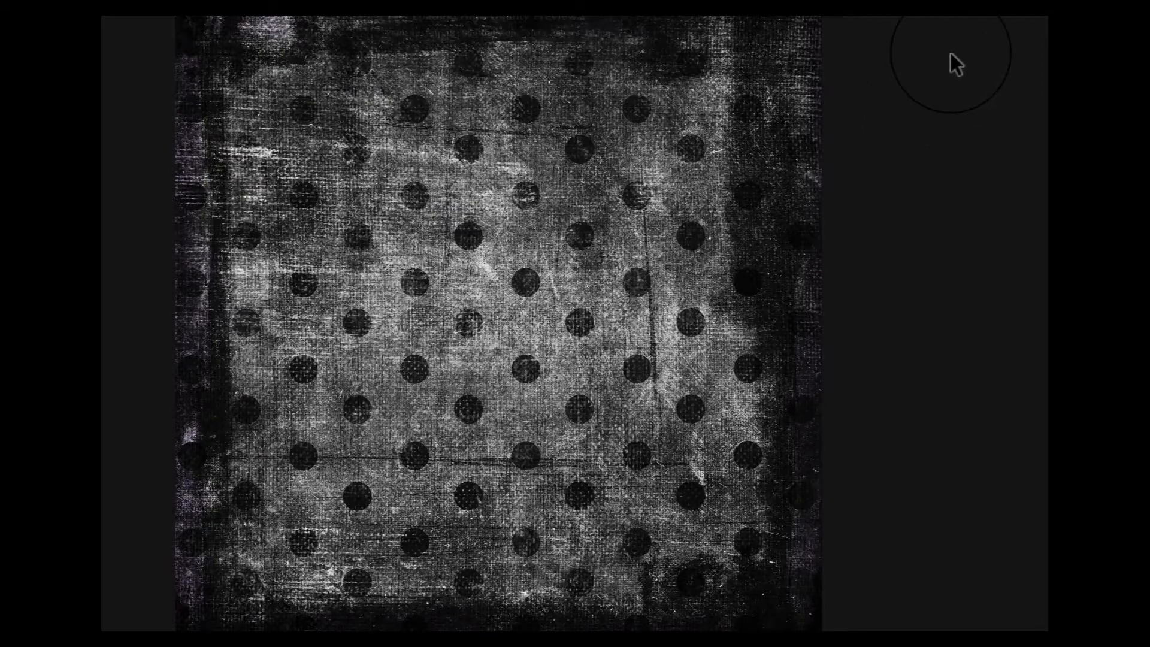
key("Up")
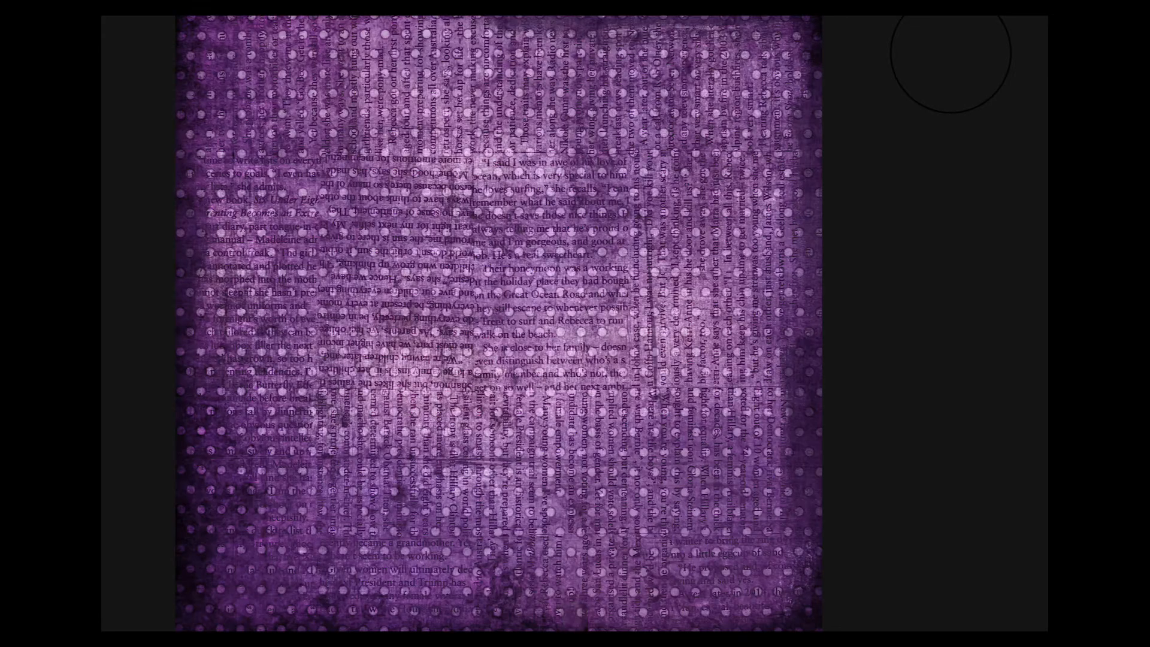
key("Up")
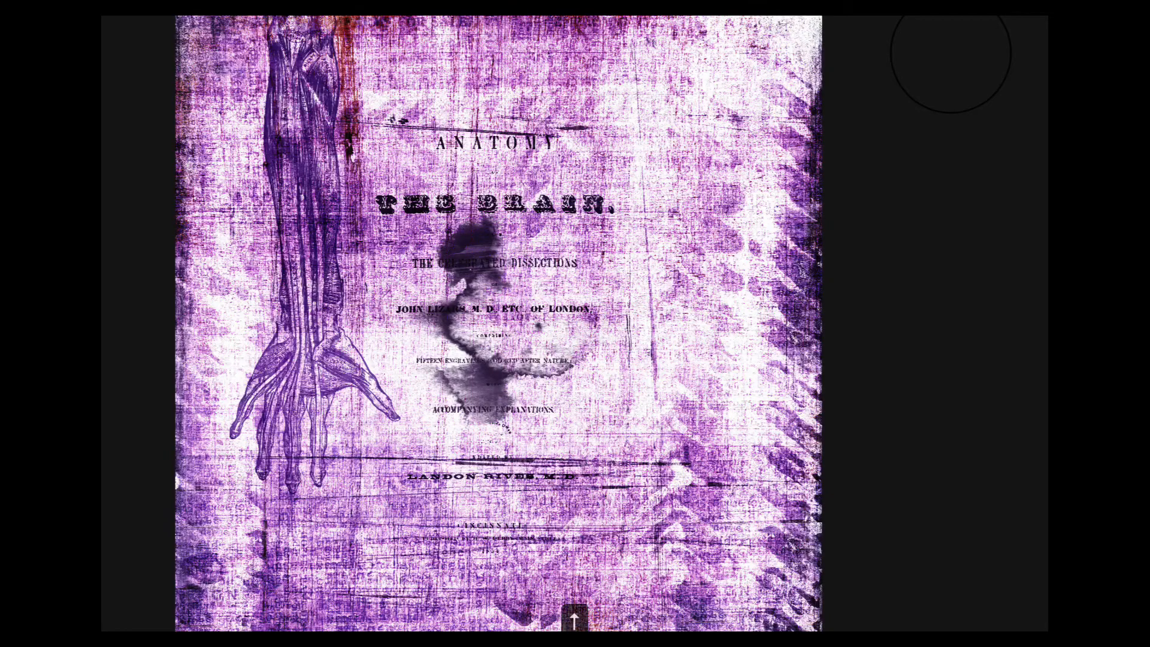
key("Up")
key("Up")
key("Up")
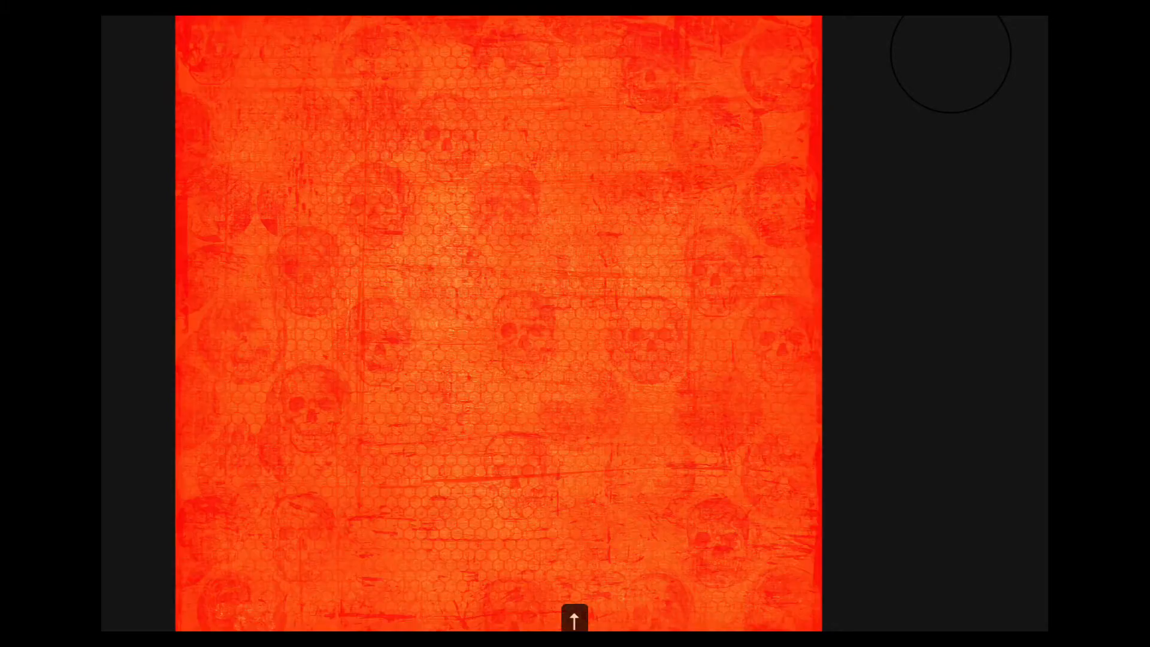
key("Up")
key("Up")
key("Up")
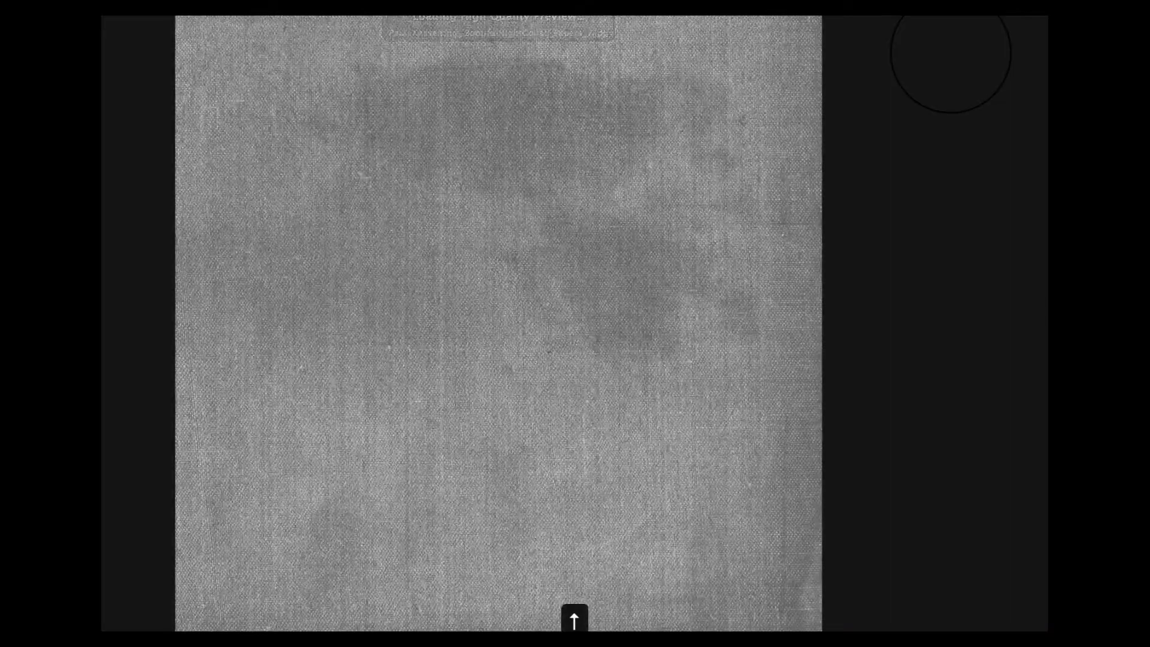
key("Up")
key("Up")
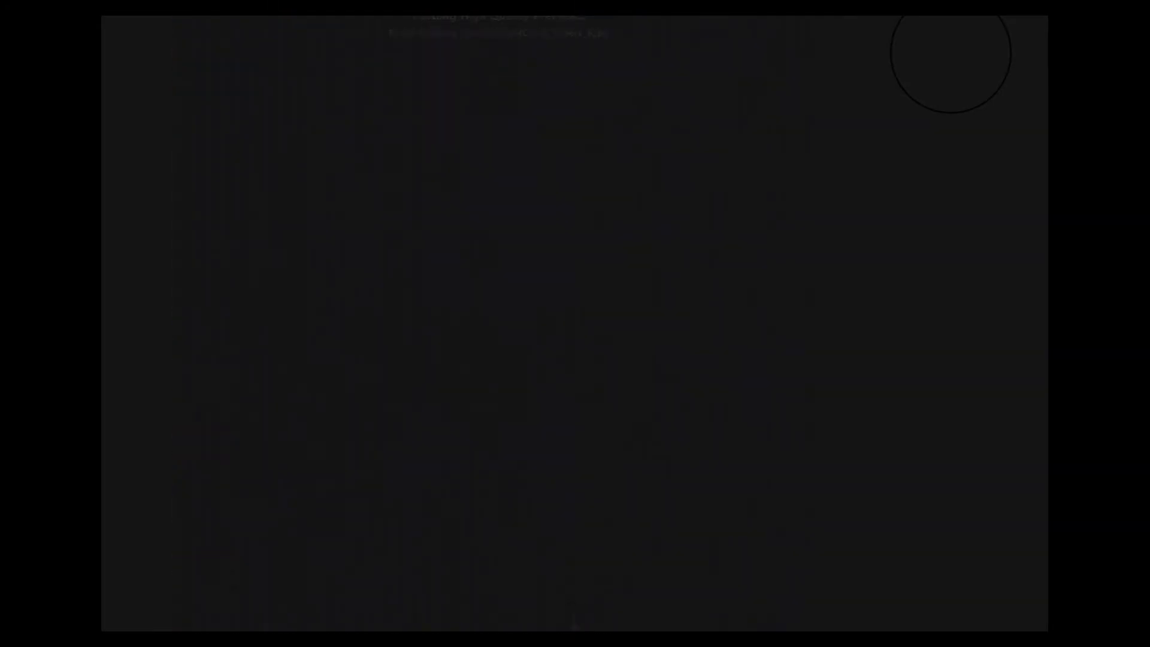
key("Down")
key("Up")
key("Up")
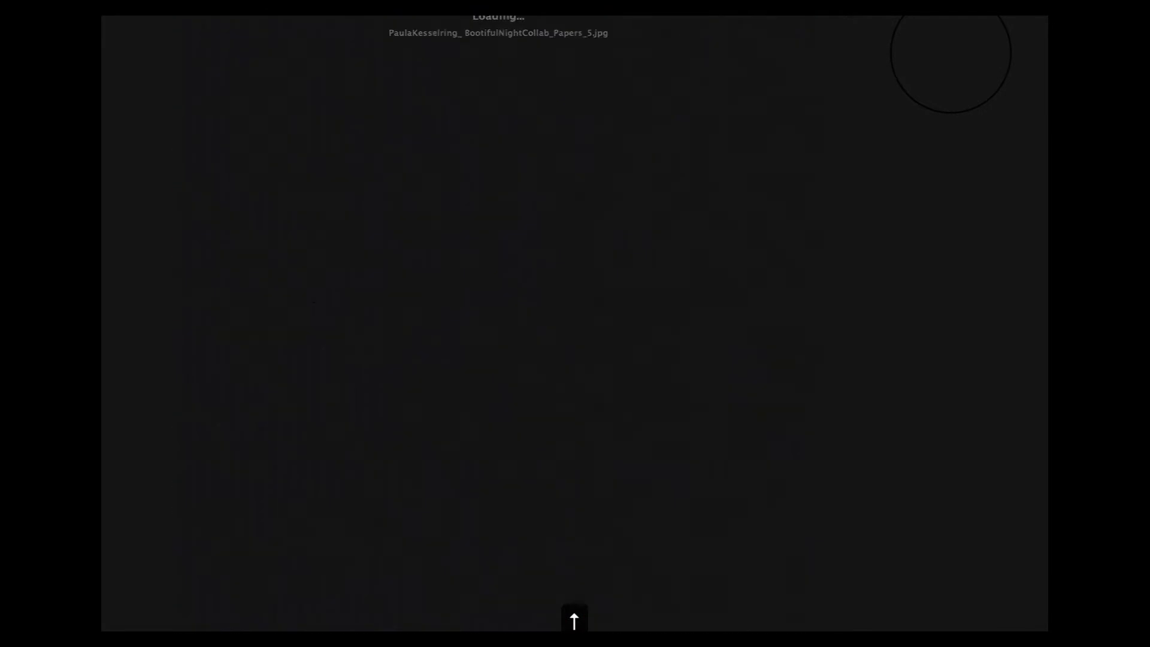
key("Up")
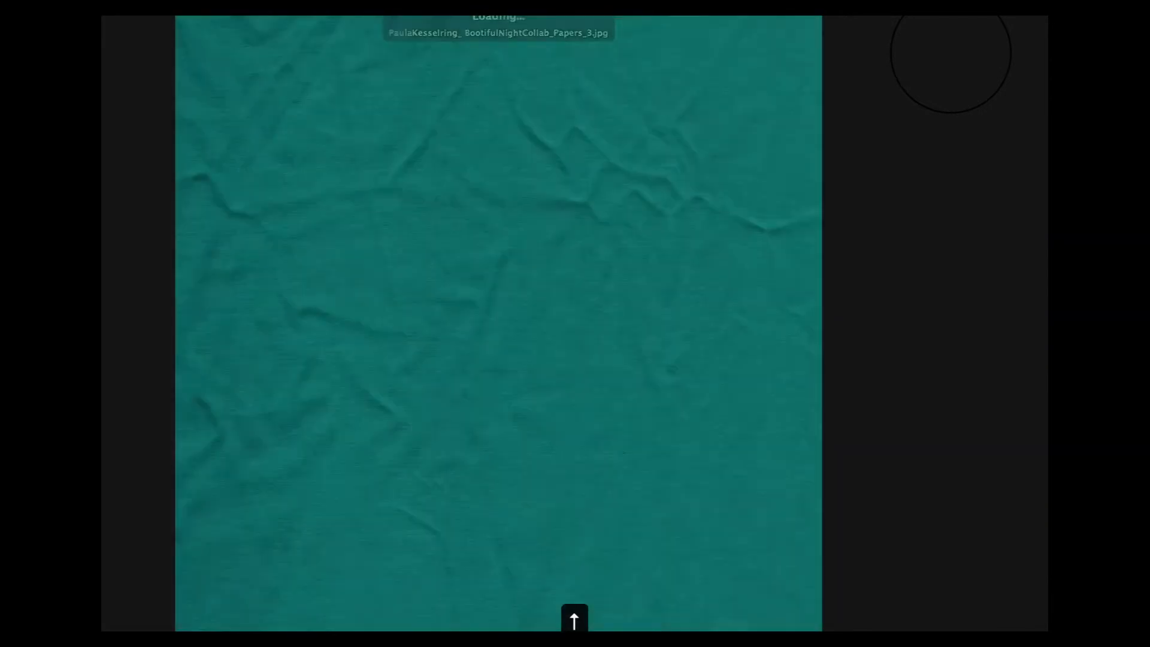
key("Up")
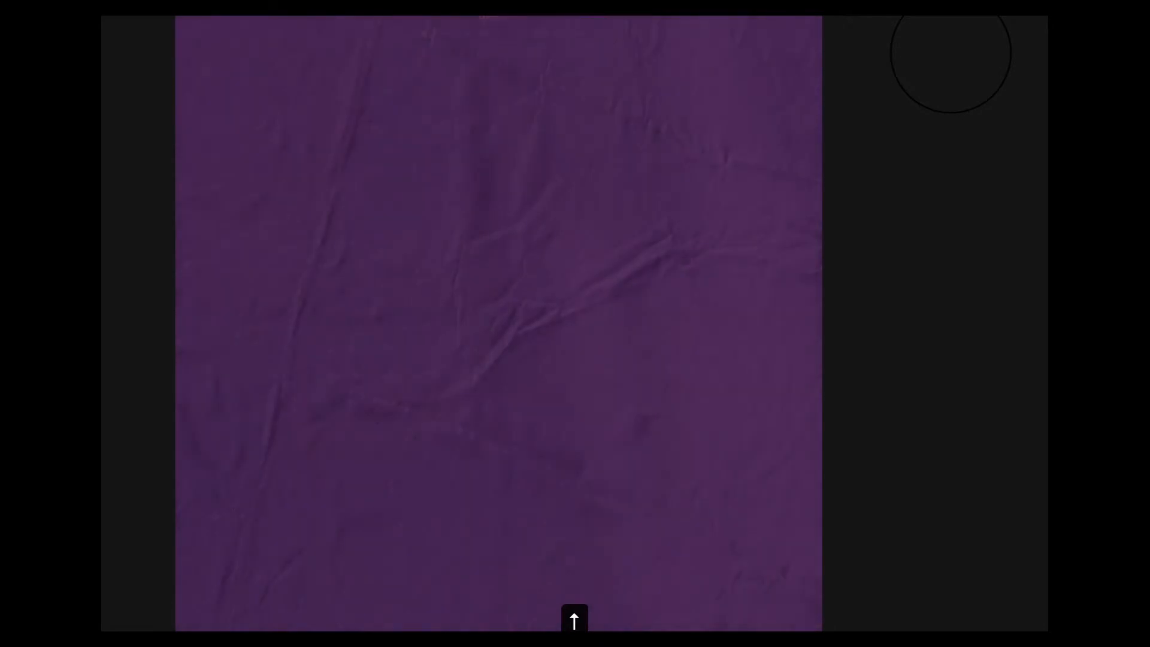
key("space")
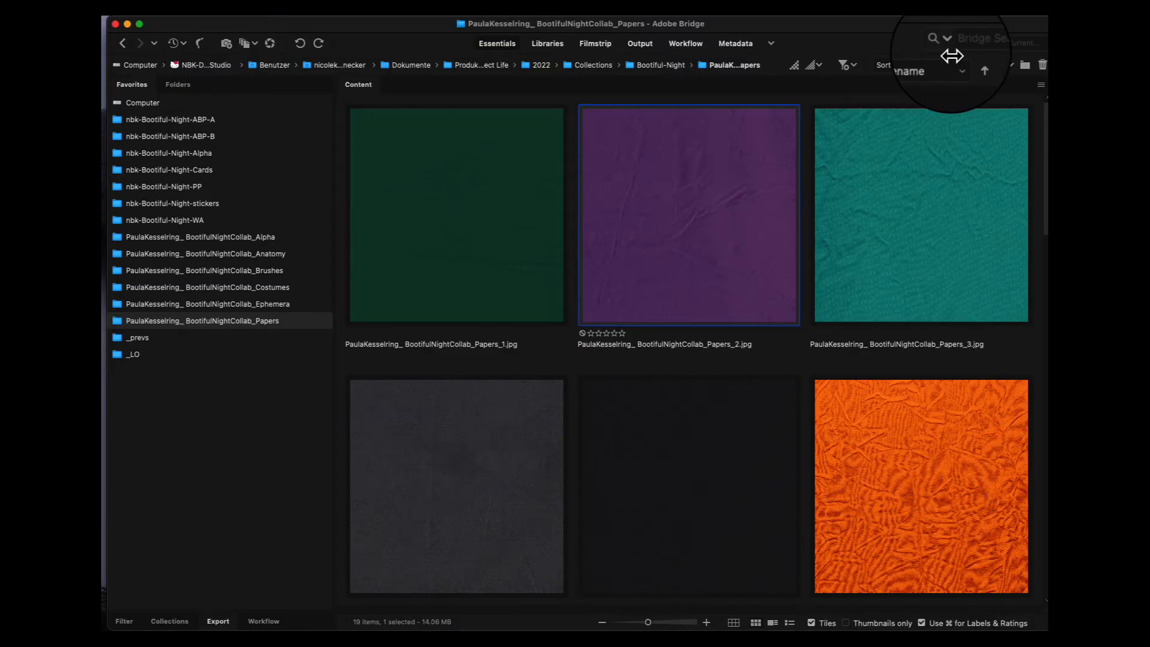
Open the nbk-Bootiful-Night-PP folder and view its artsy papers full screen one after another, starting with nbk-Bootiful-Night-PP-artsy-1.jpg
left_click(214, 186)
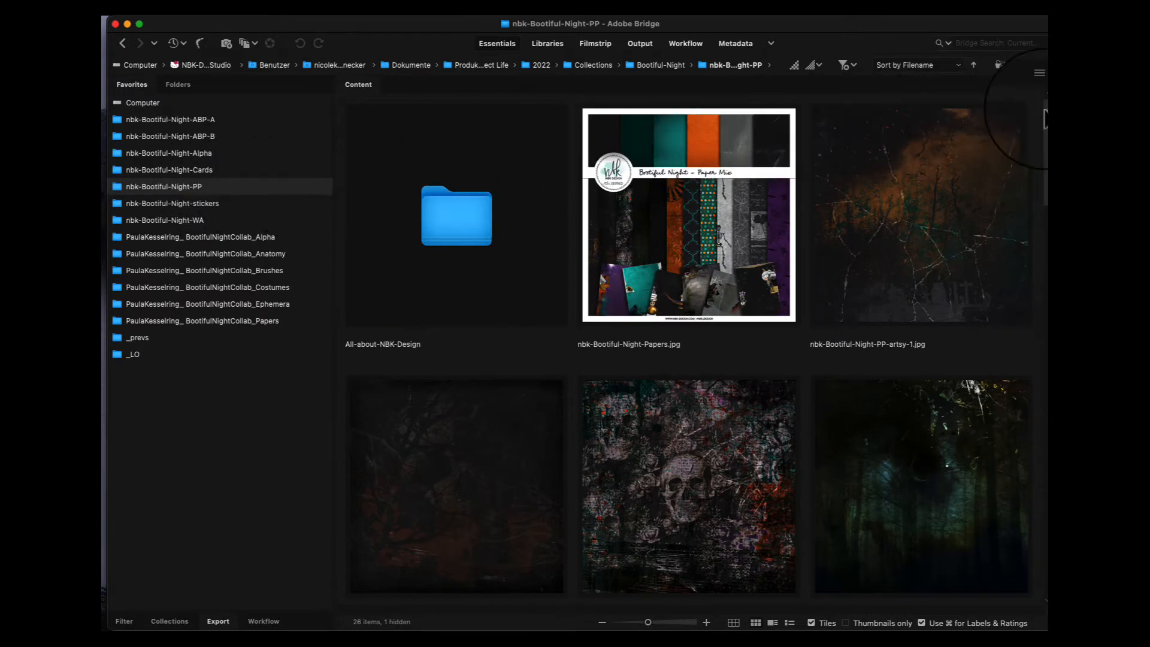
scroll(1043, 123, "down", 3)
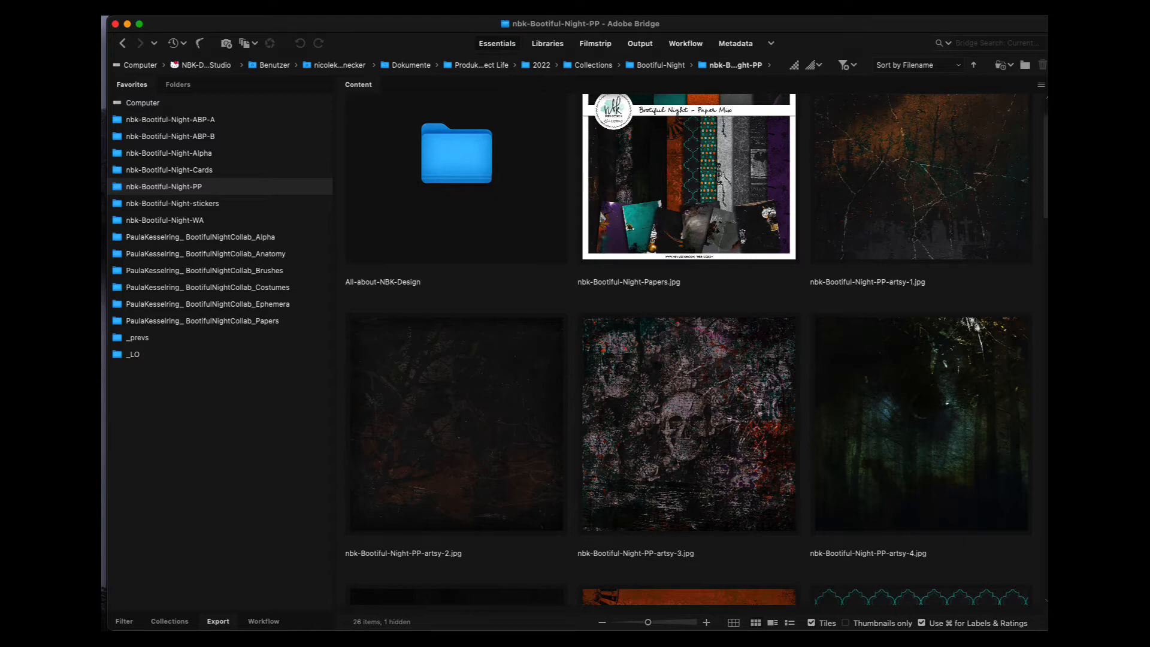
left_click(983, 147)
key("space")
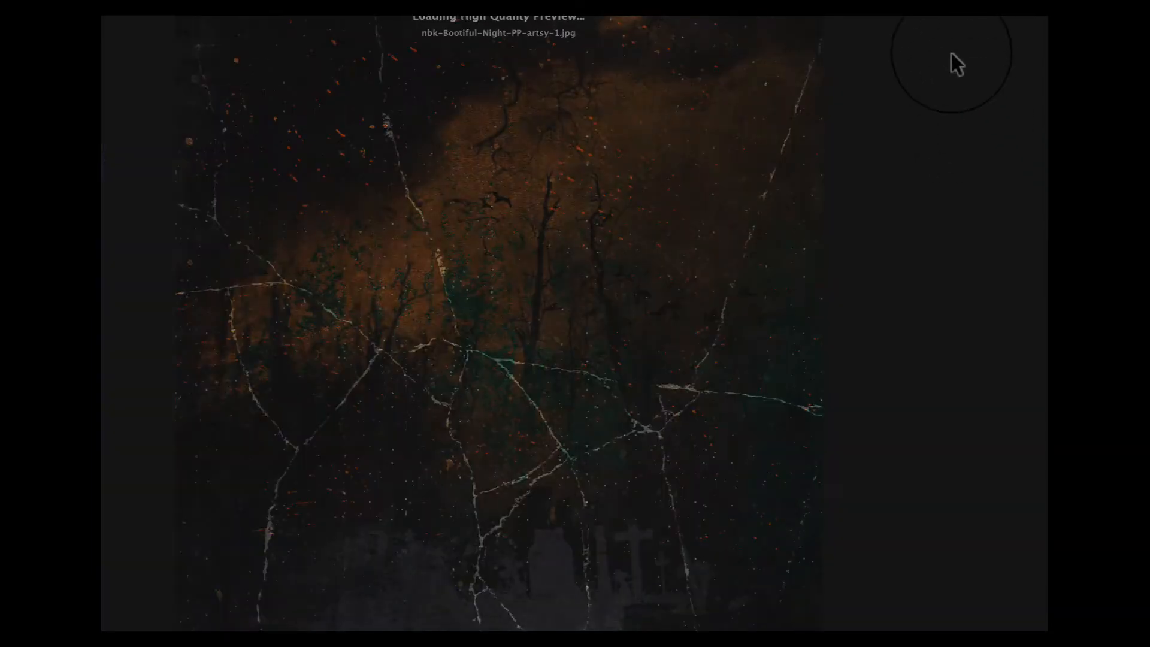
key("Right")
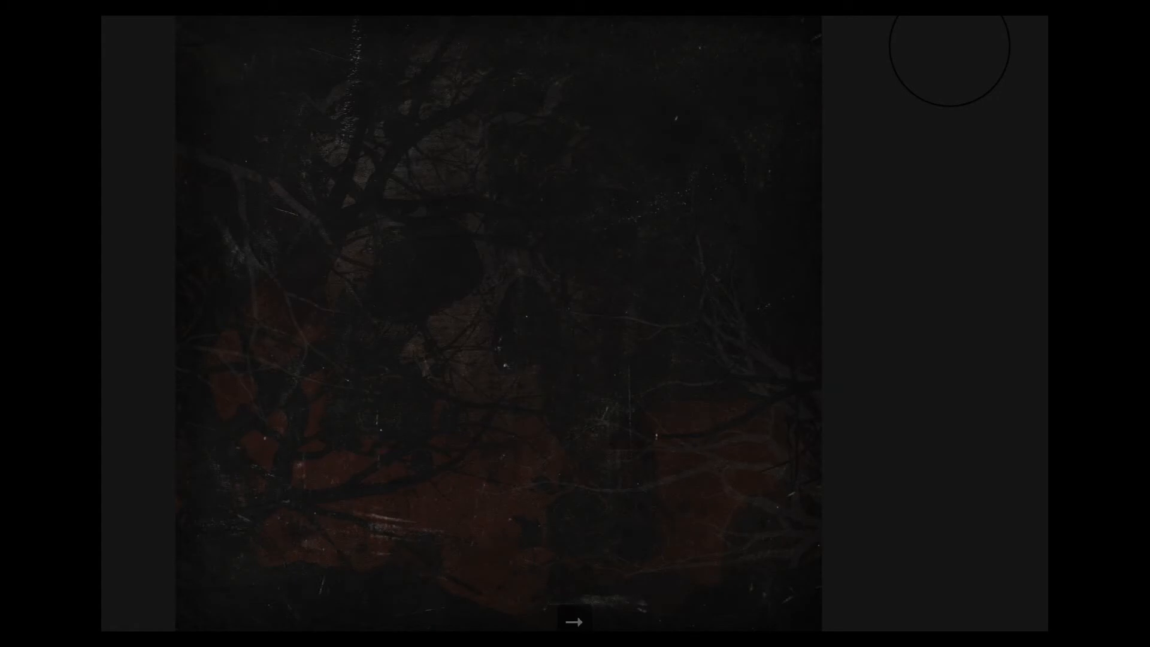
key("Right")
key("Right")
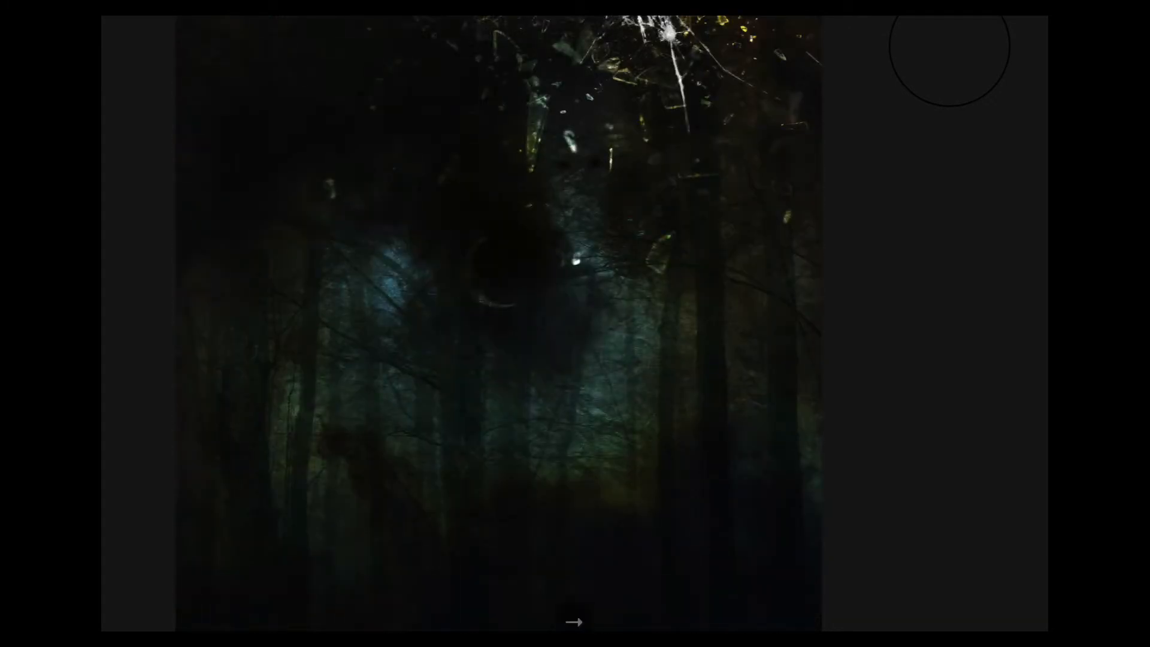
key("Right")
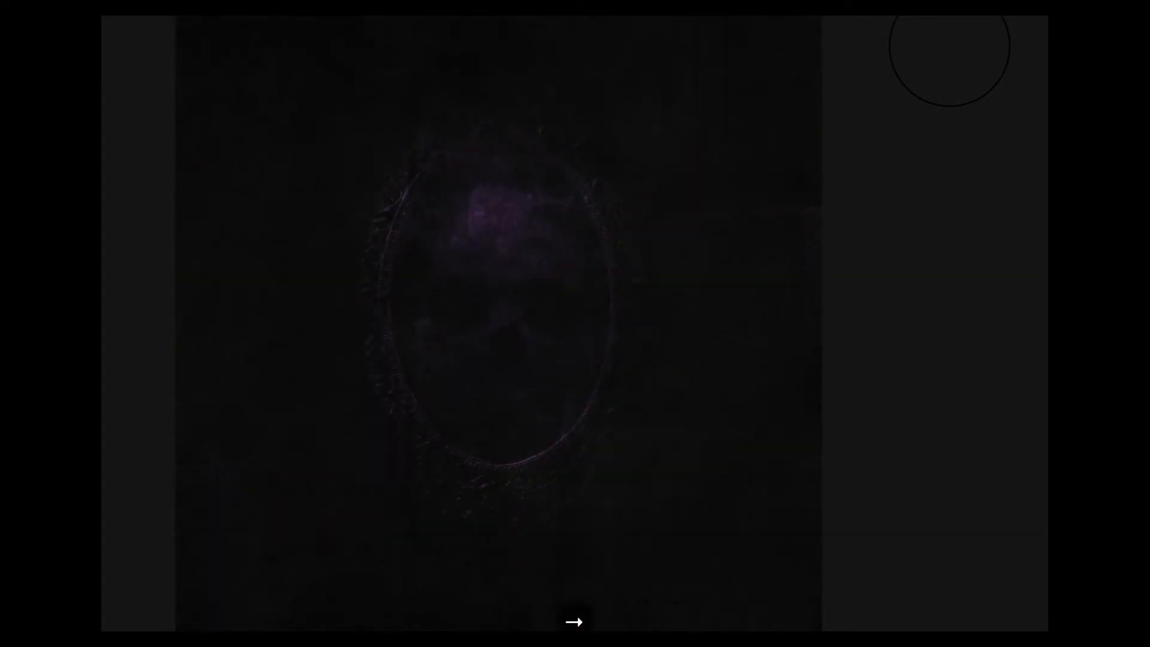
key("Right")
View the patterned papers full screen in order, from nbk-Bootiful-Night-PP-pattern1.jpg through pattern6.jpg
key("Right")
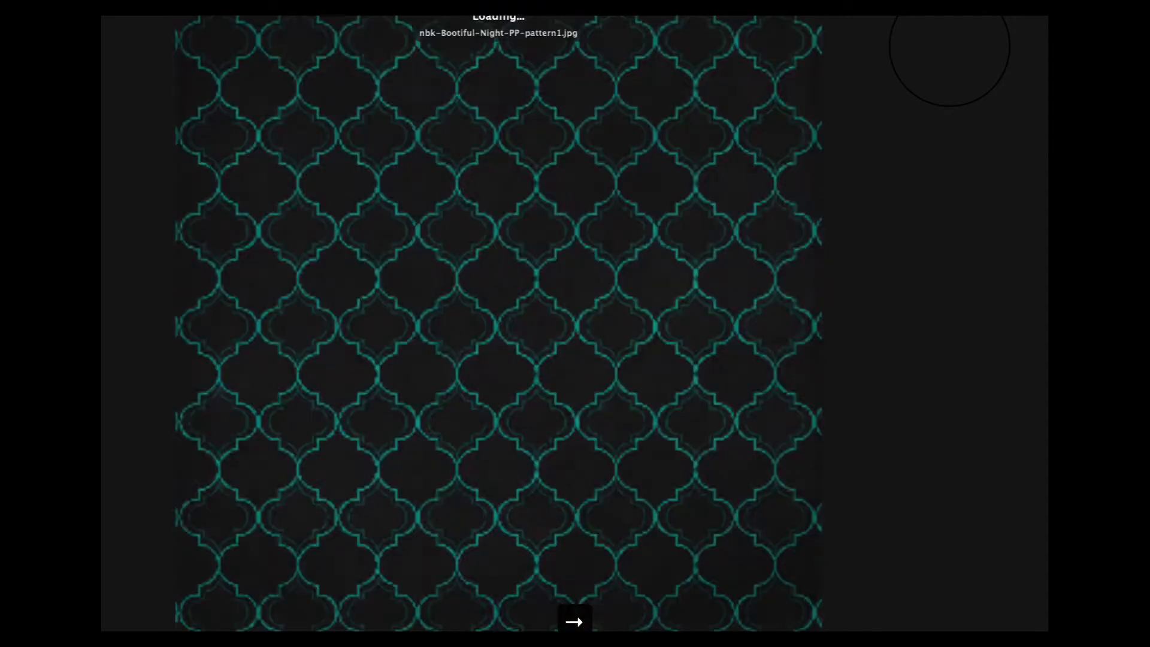
key("Right")
key("Right")
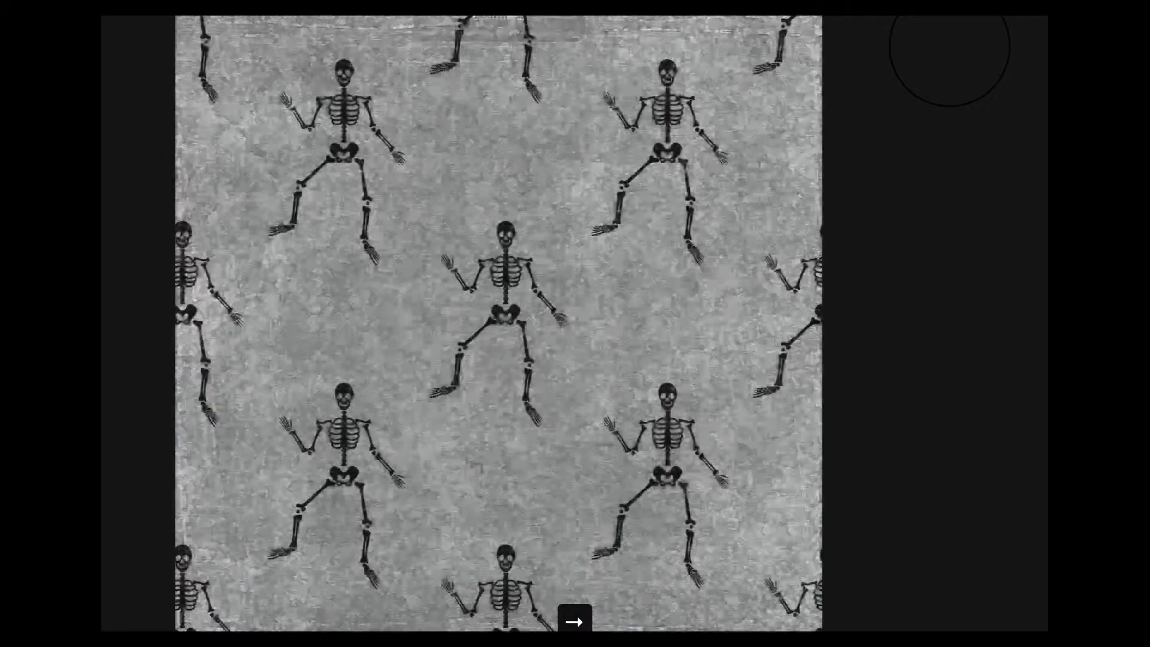
key("Right")
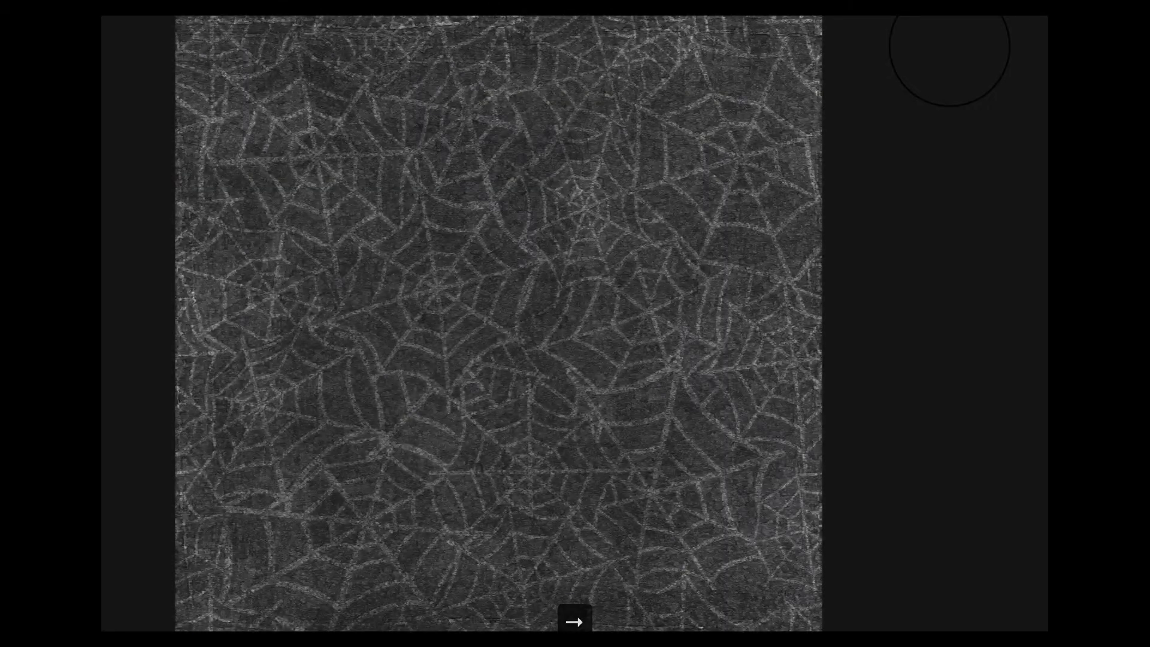
key("Right")
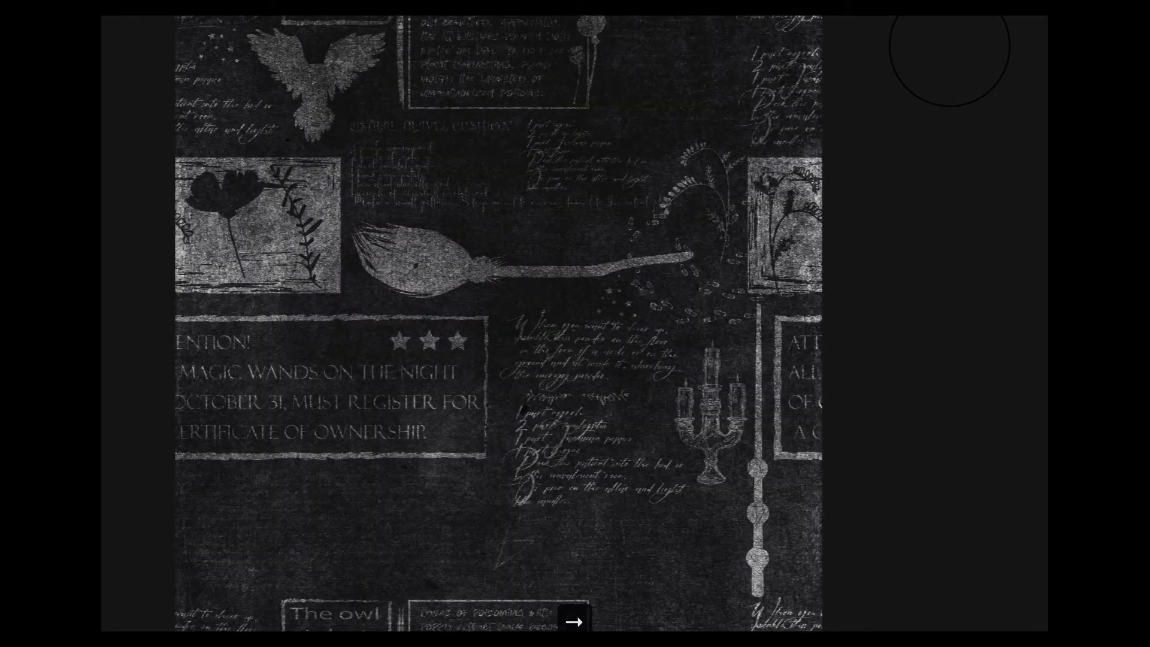
key("Right")
View the portrait-format papers full screen one by one, starting with the purple nbk-Bootiful-Night-PP-portrait-1.jpg
key("Right")
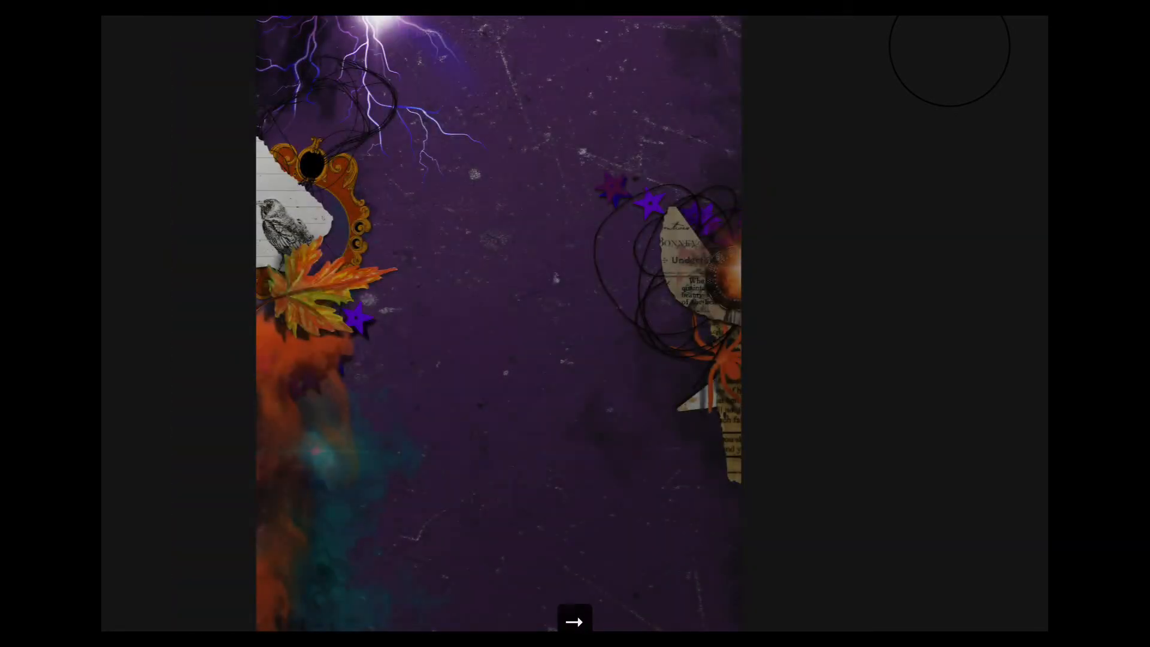
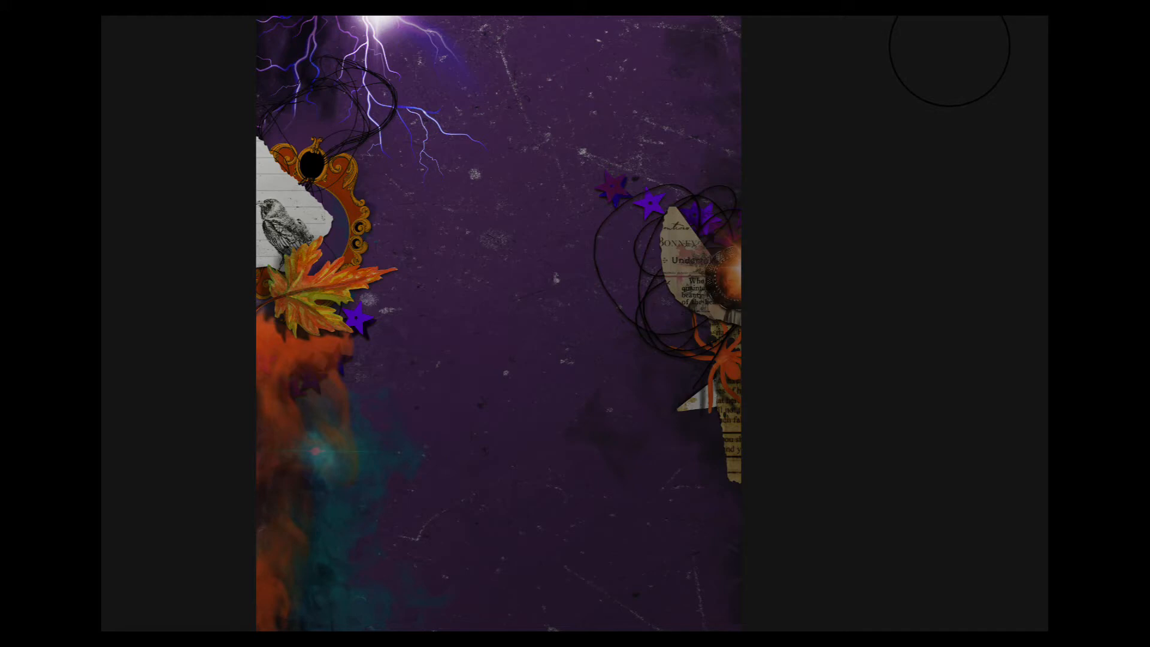
key("Right")
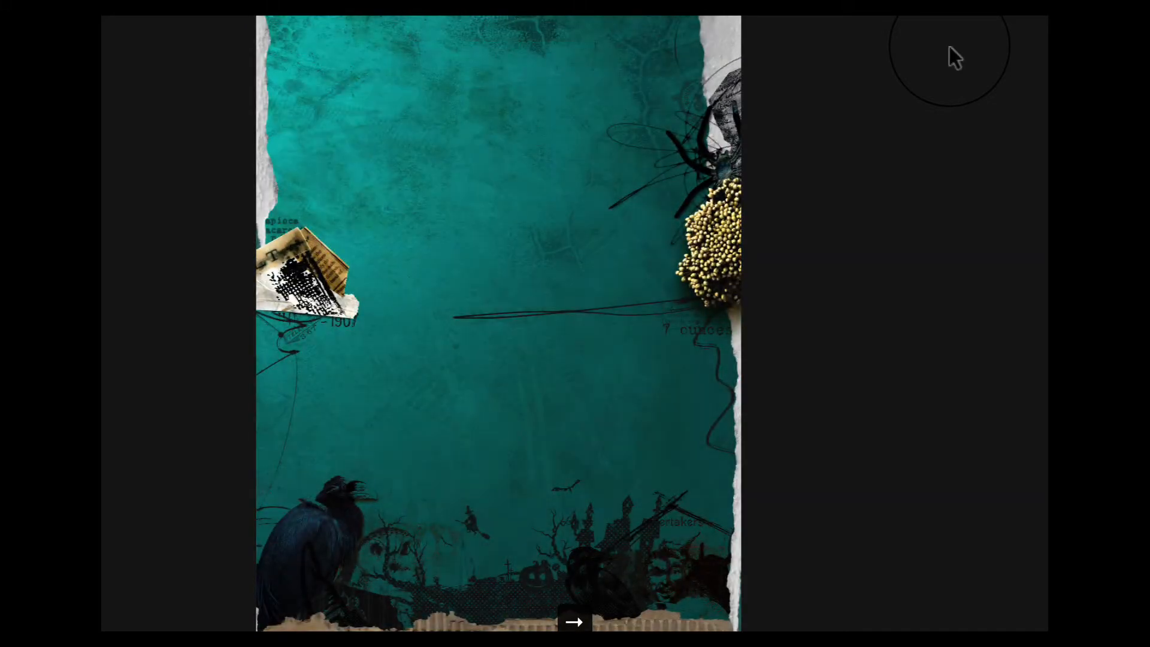
key("Right")
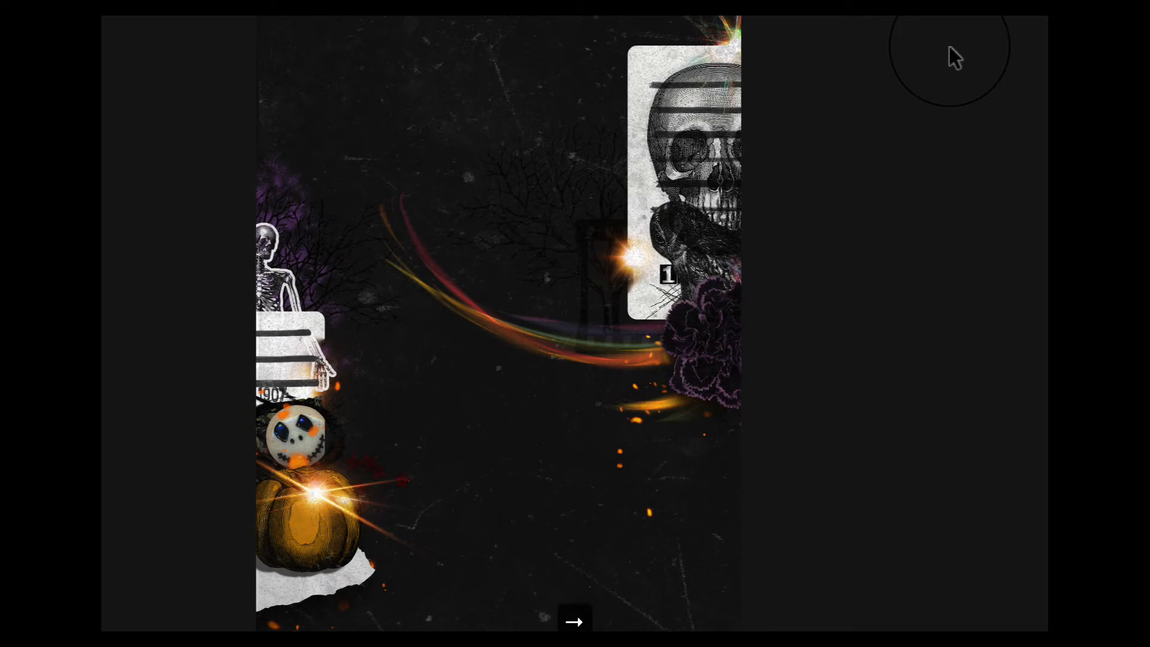
key("Right")
key("Right")
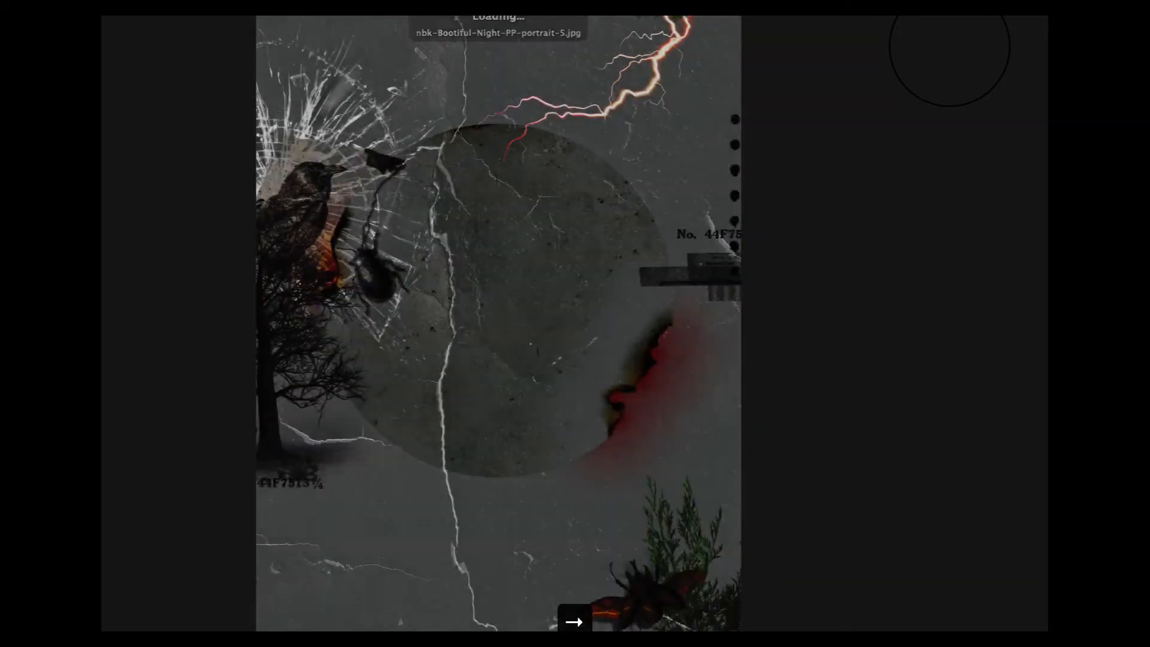
key("Right")
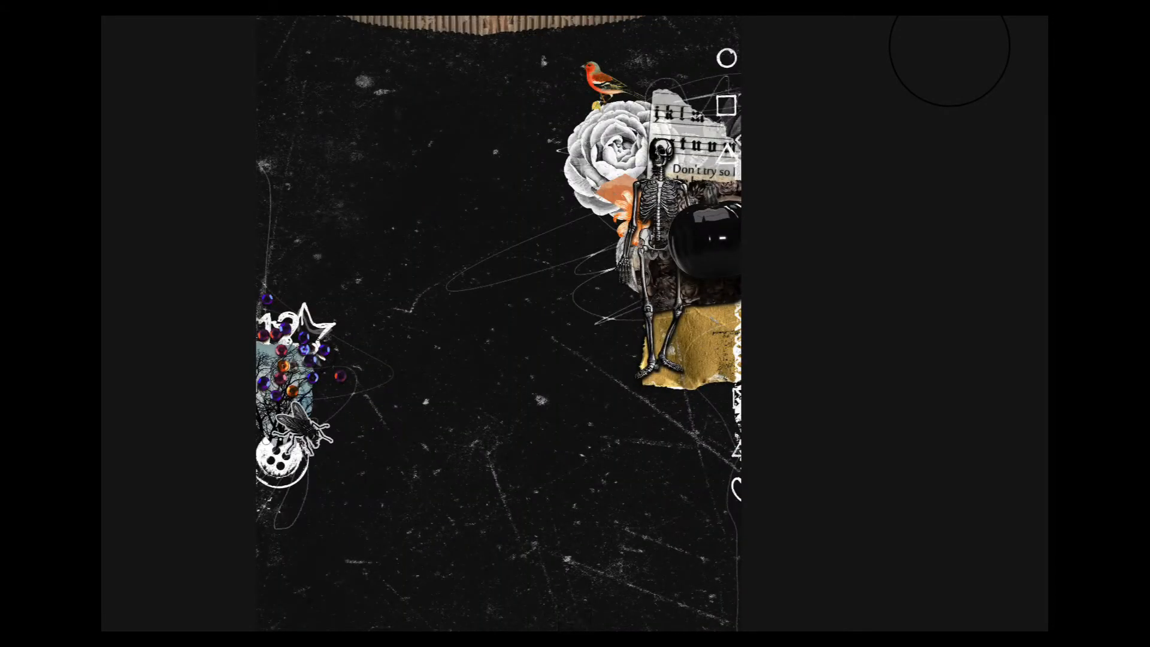
View the solid papers full screen through the cracked black and purple nbk-Bootiful-Night-PP-Solid-6.jpg and close the full-screen preview
key("Right")
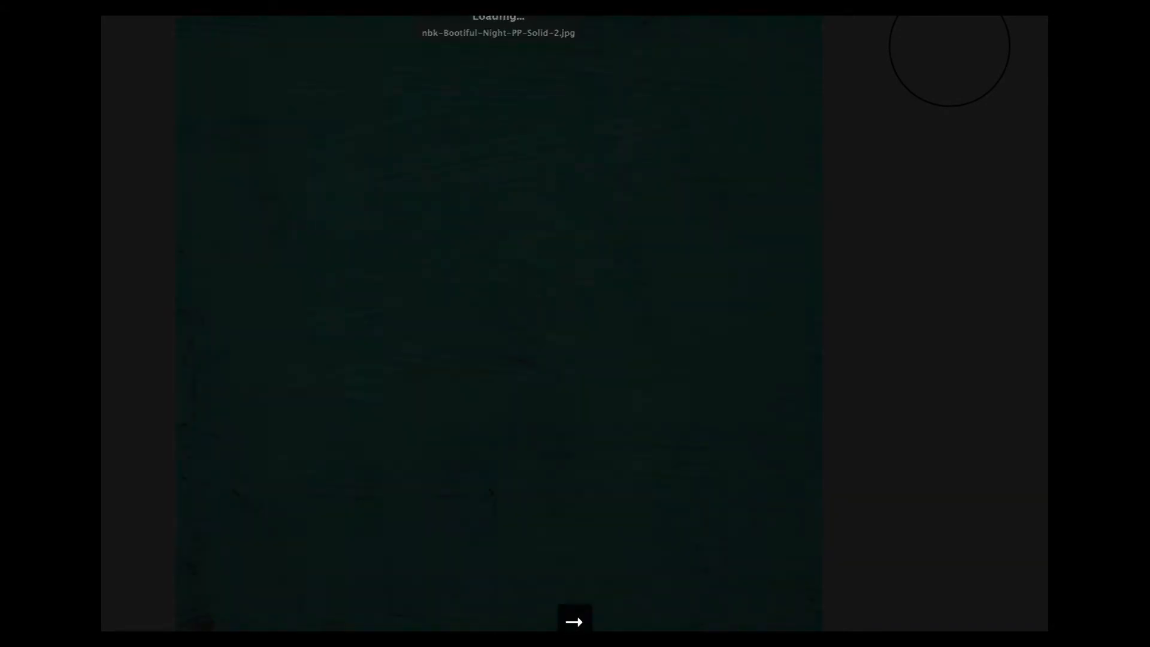
key("Right")
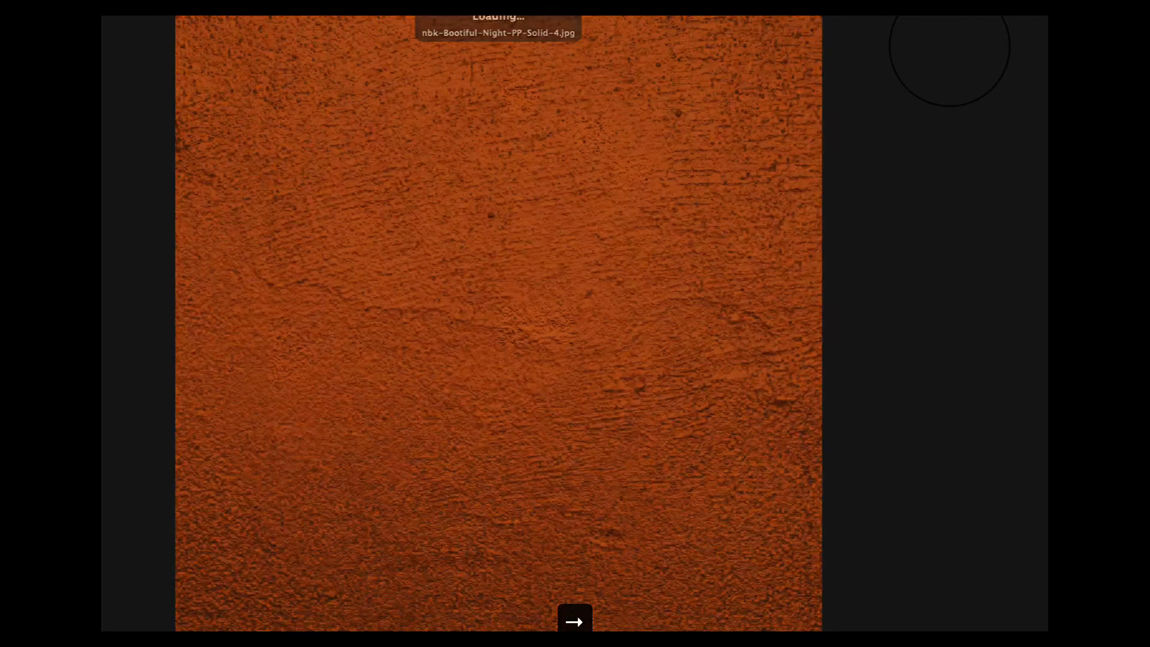
key("Right")
key("Right")
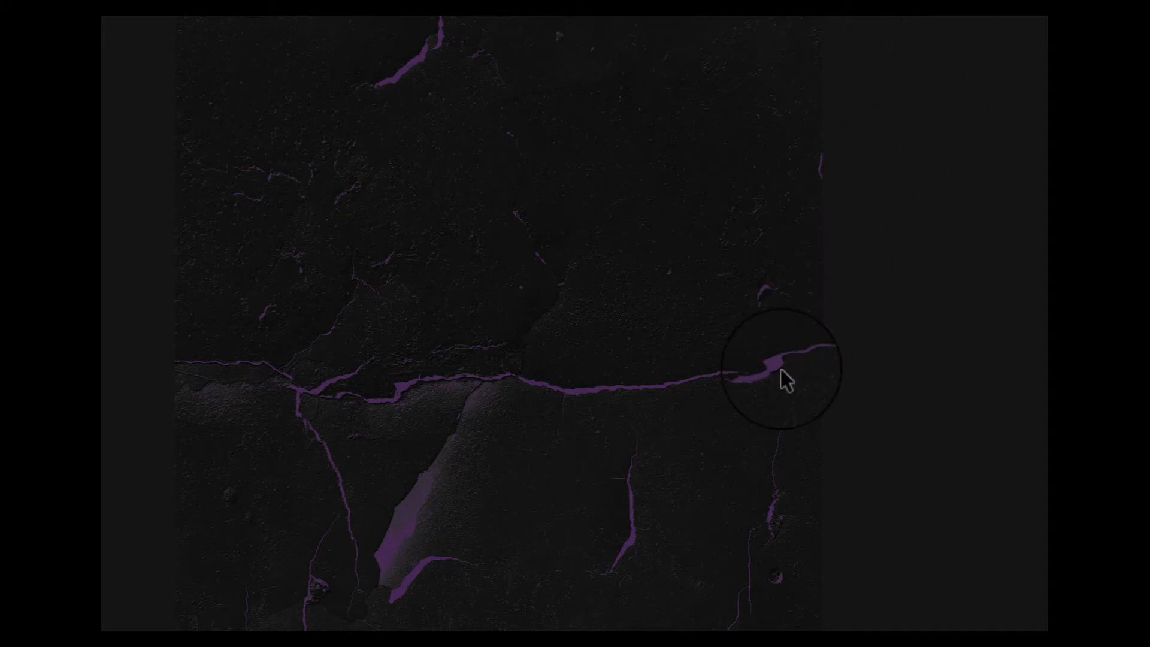
key("Right")
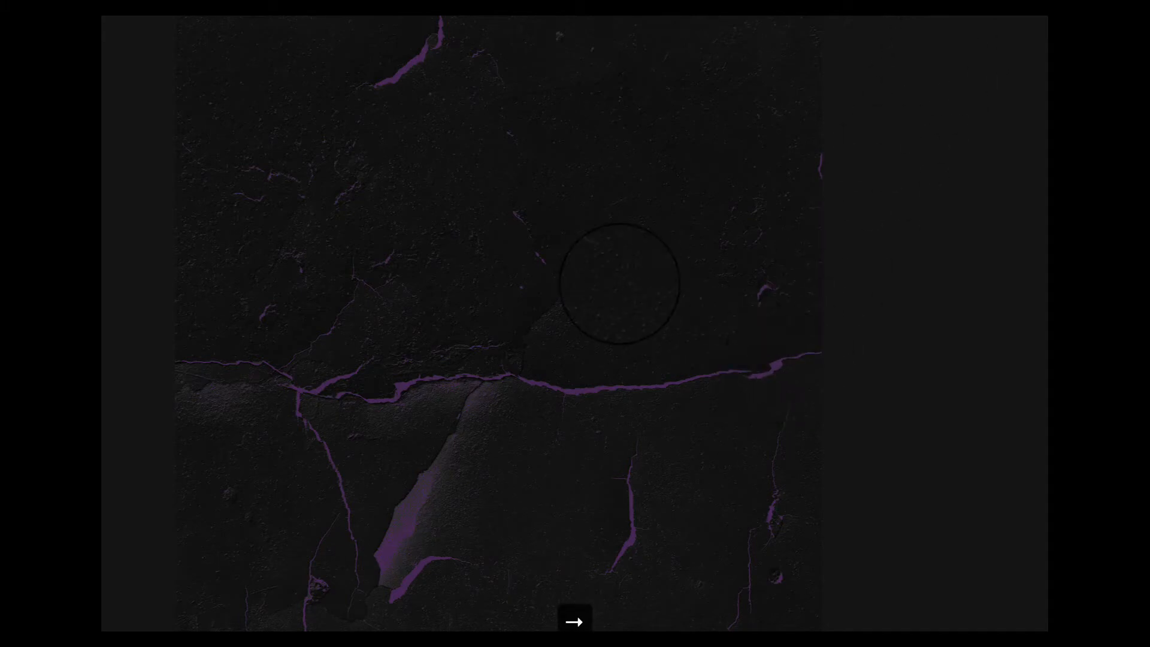
key("Escape")
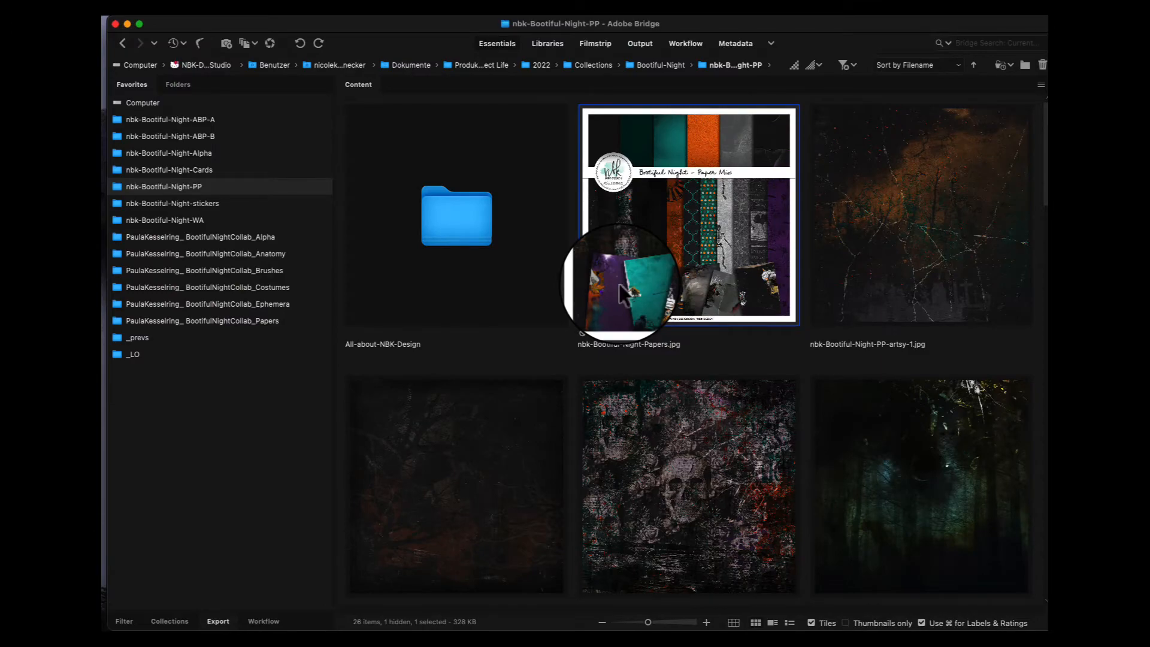
Browse the remaining papers down to the solid ones, glance at the stickers folder and open the nbk-Bootiful-Night-WA folder
scroll(918, 282, "down", 15)
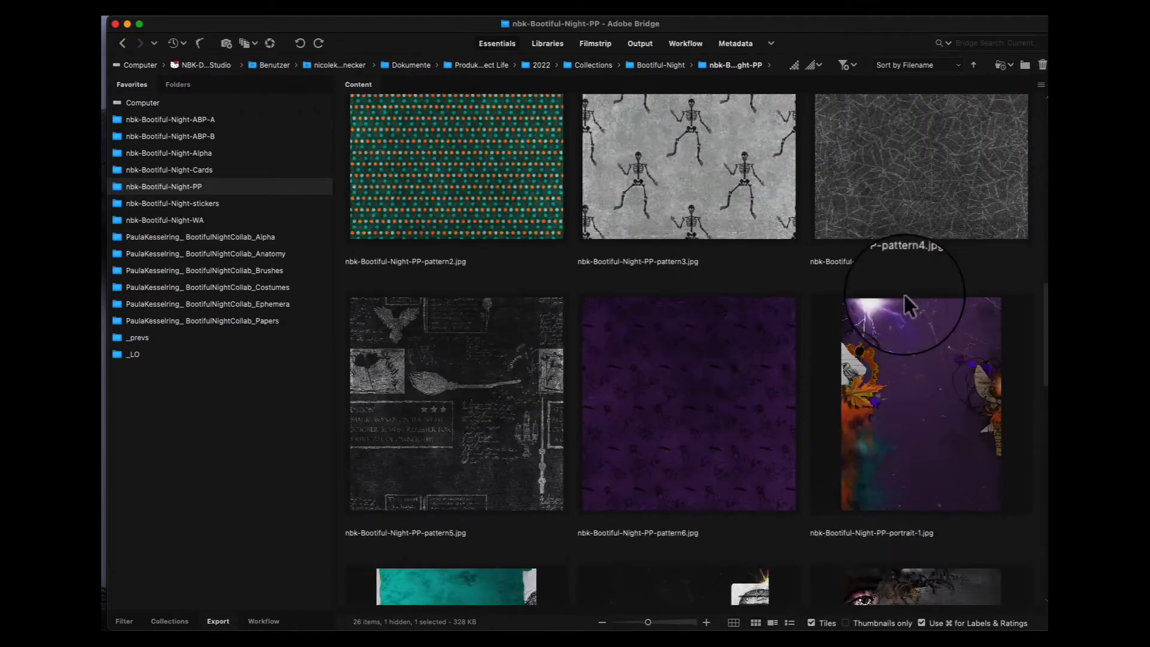
scroll(904, 293, "down", 10)
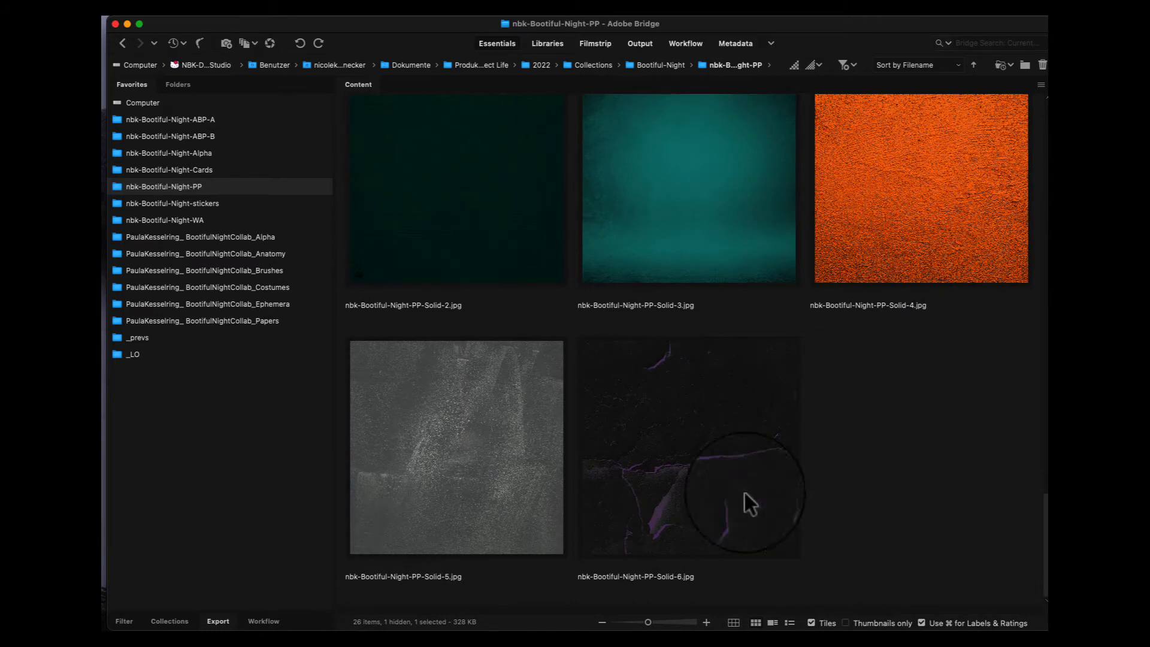
left_click(218, 205)
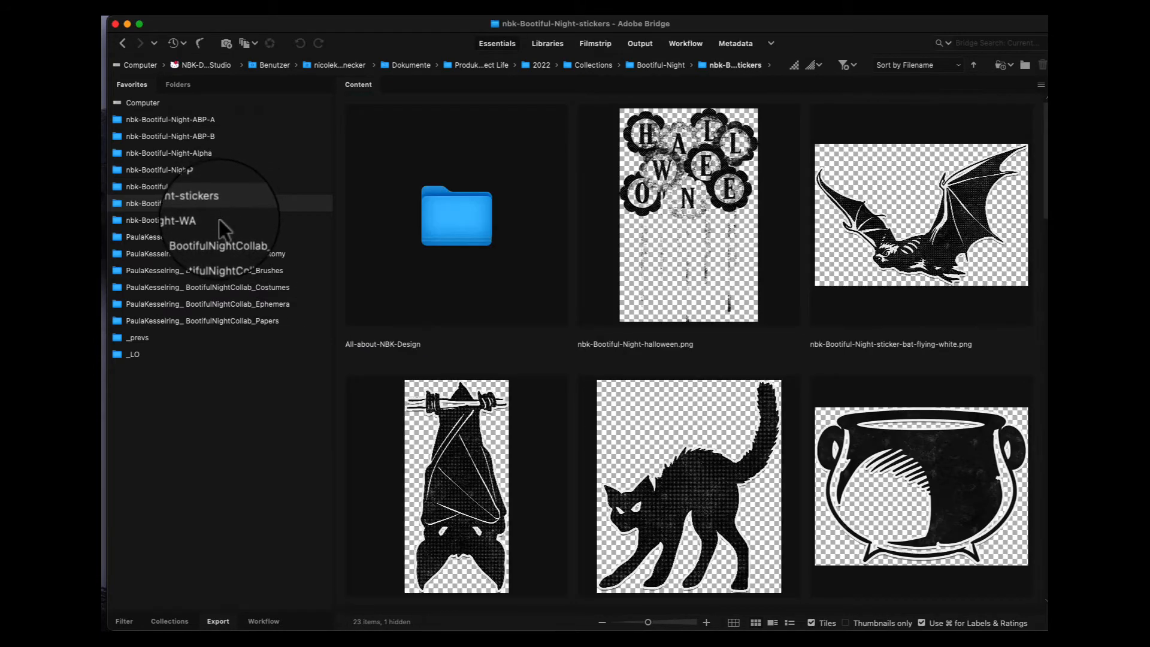
left_click(219, 221)
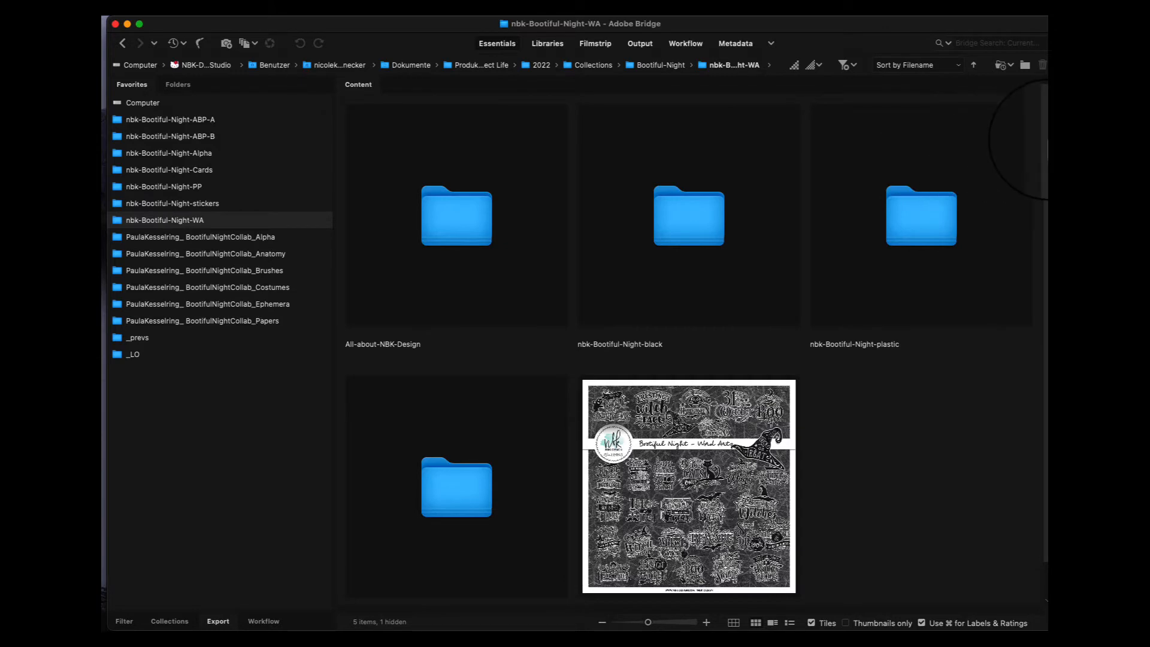
Open the nbk-Bootiful-Night-black word art subfolder and view nbk-Bootiful-Night-Be-afraid.png full screen, closing the preview again
scroll(1046, 161, "down", 1)
scroll(1017, 228, "down", 1)
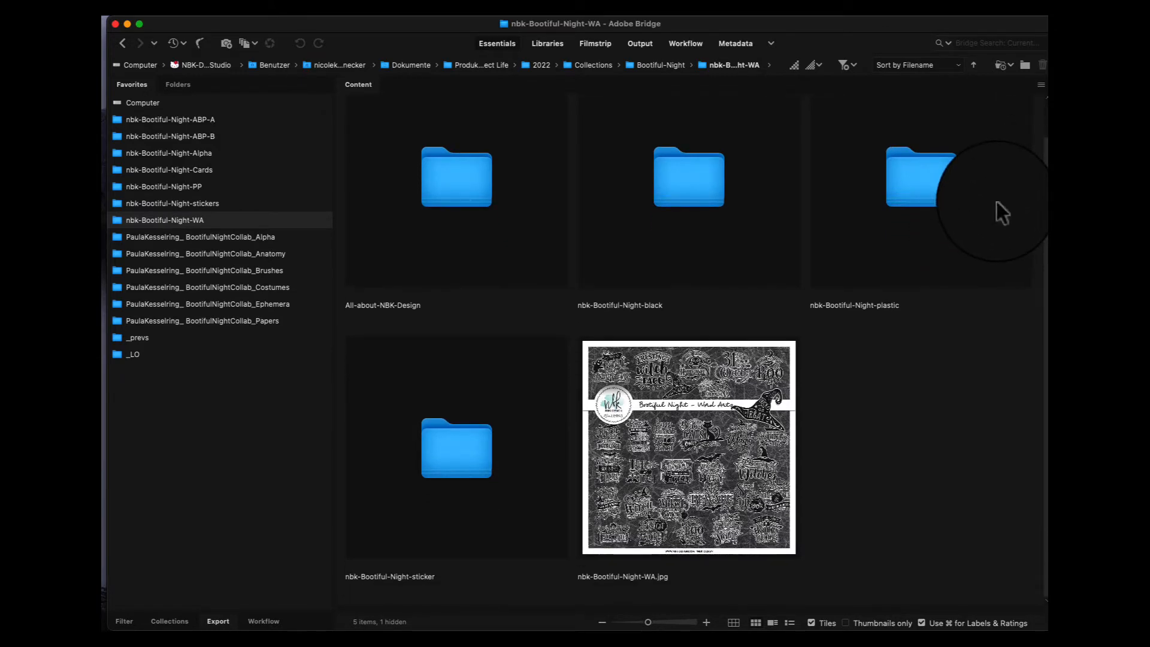
double_click(697, 202)
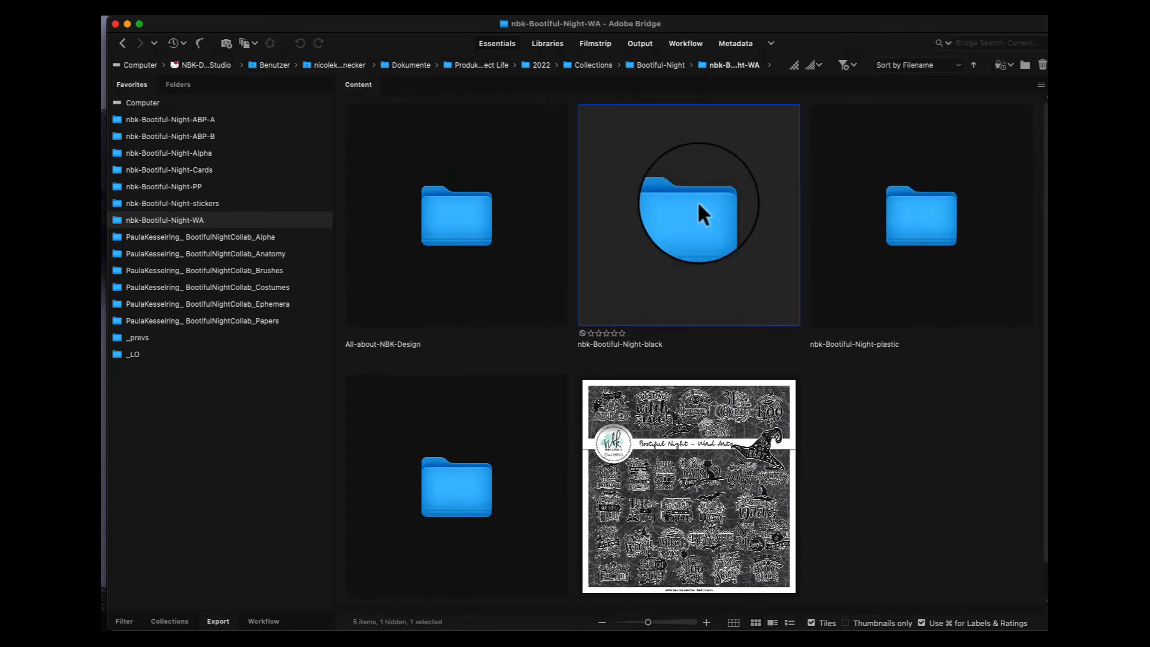
left_click(473, 269)
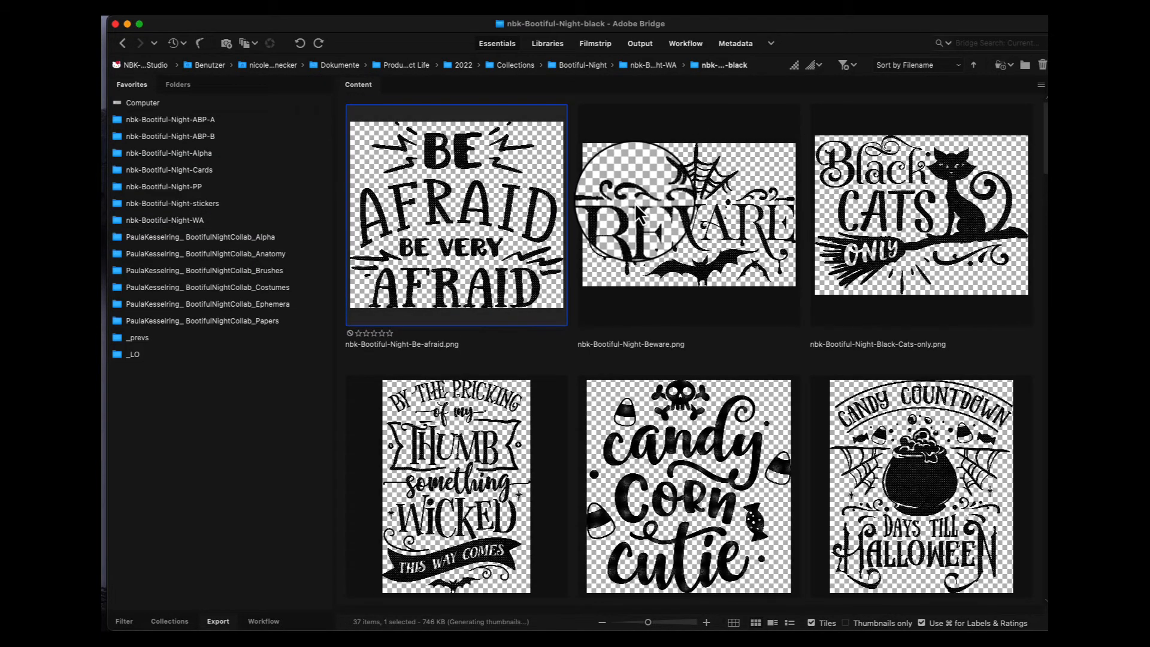
key("space")
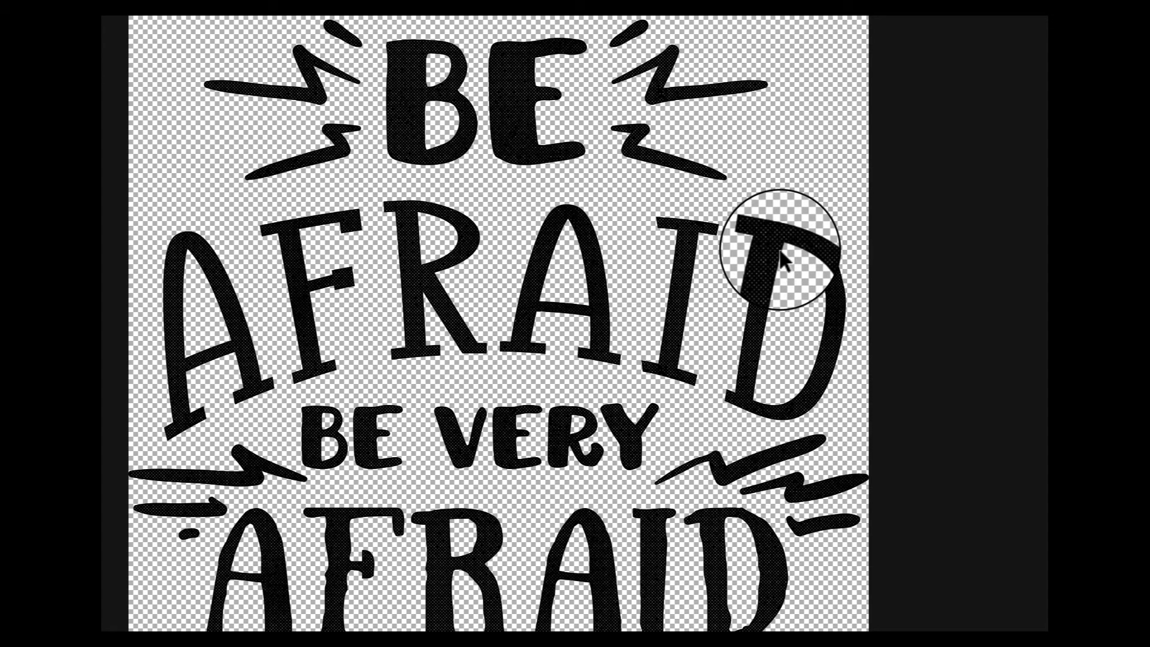
key("space")
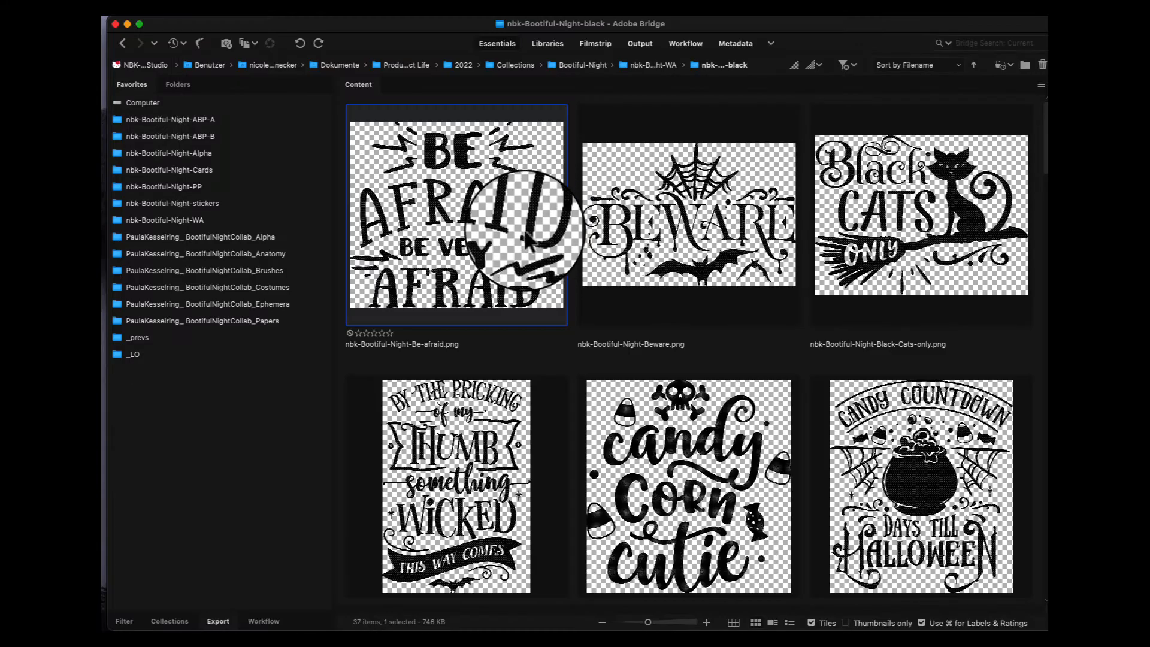
Copy the Be-afraid word art into the nbk-Bootiful-Night-PP-artsy-4.jpg document in Photoshop and move it to the right of the trees
key("super+a")
key("super+c")
key("super+w")
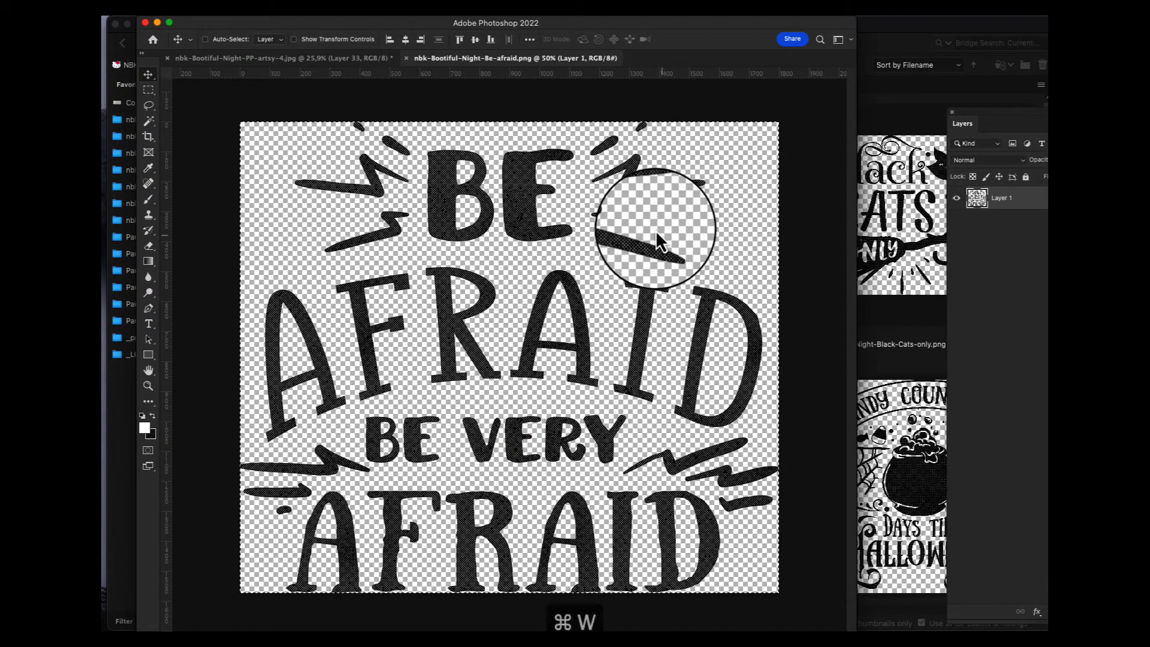
key("super+v")
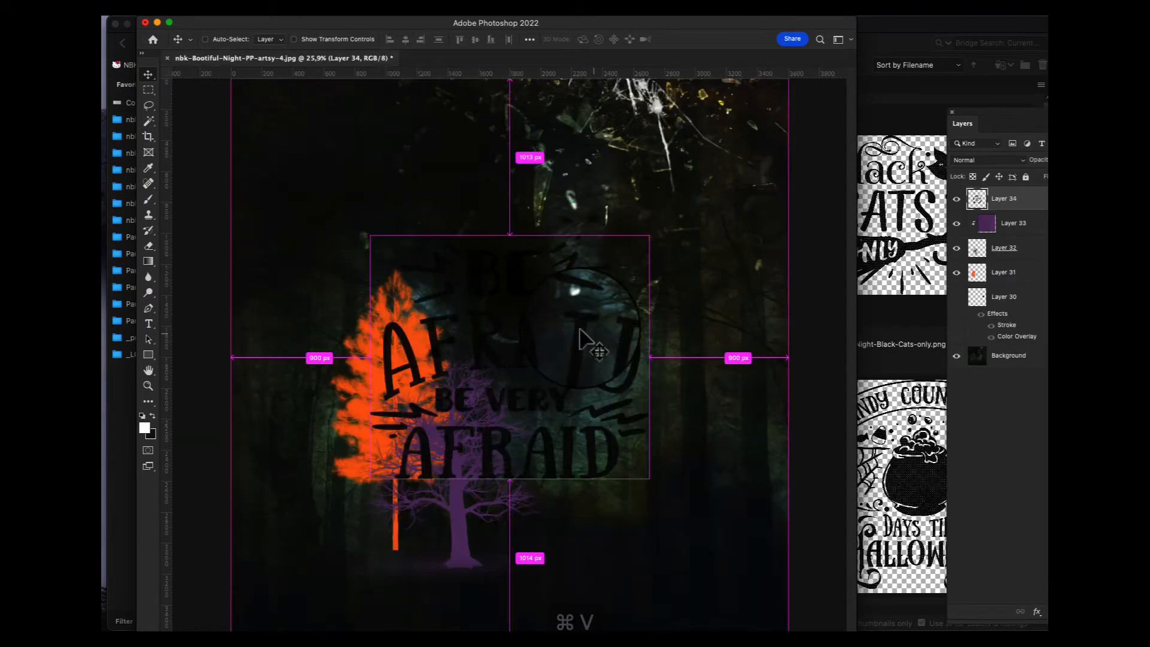
left_click_drag(588, 322, 749, 286)
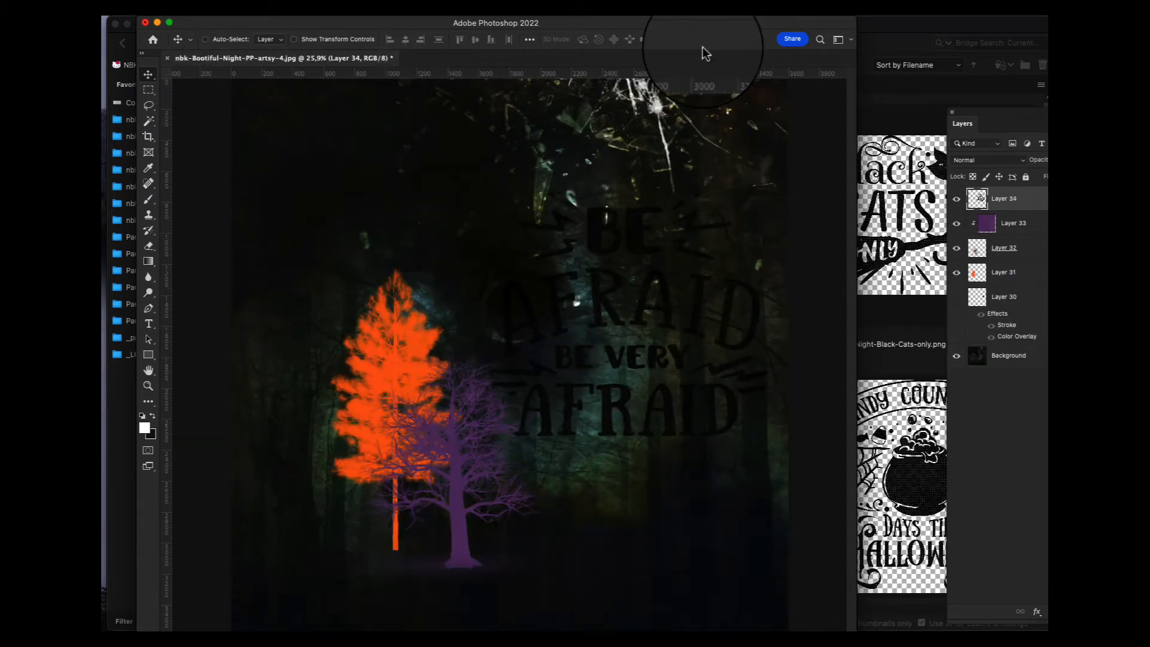
Invert the Be Afraid word art to white and scale it down slightly beside the trees
key("super+i")
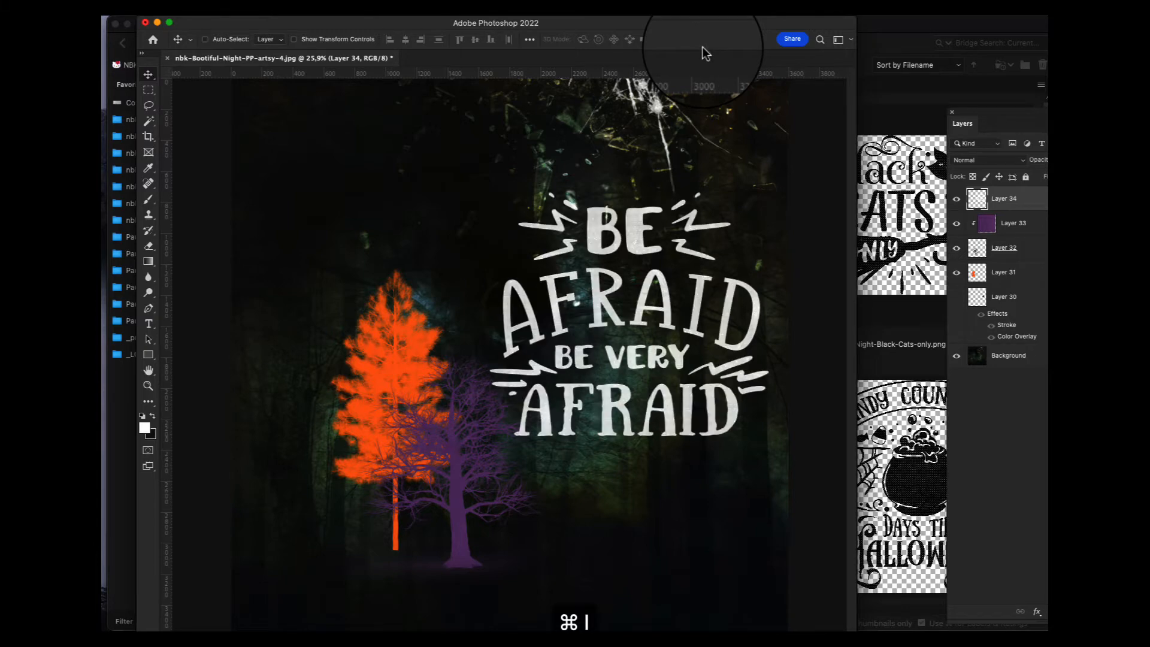
key("super+t")
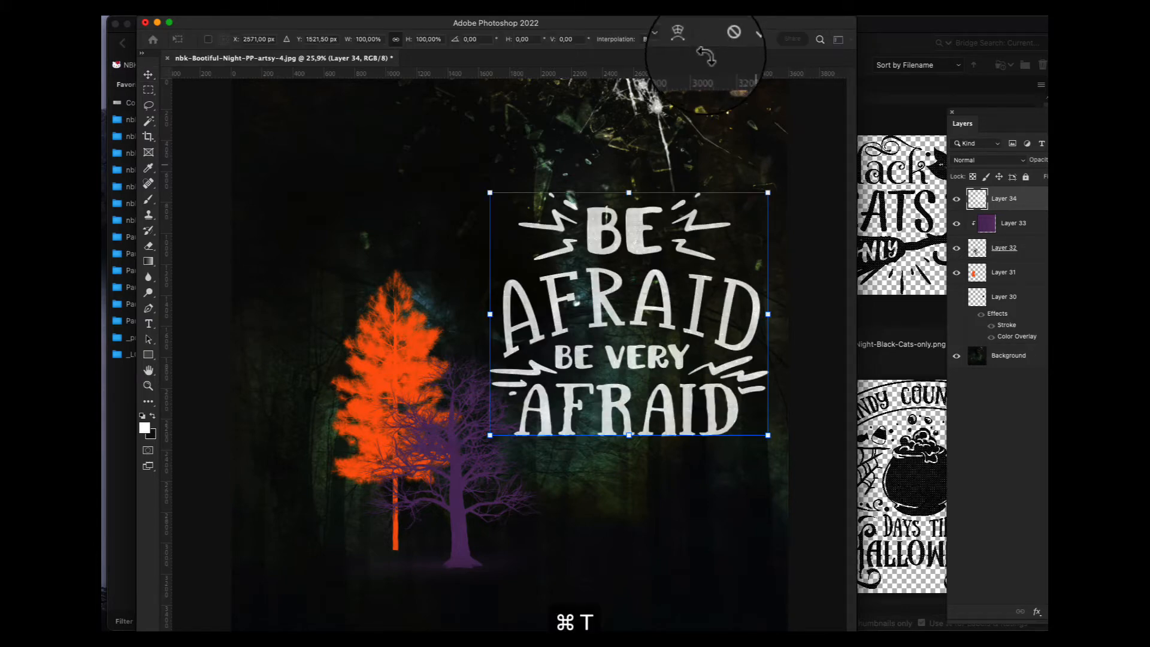
left_click_drag(768, 189, 727, 228)
double_click(689, 306)
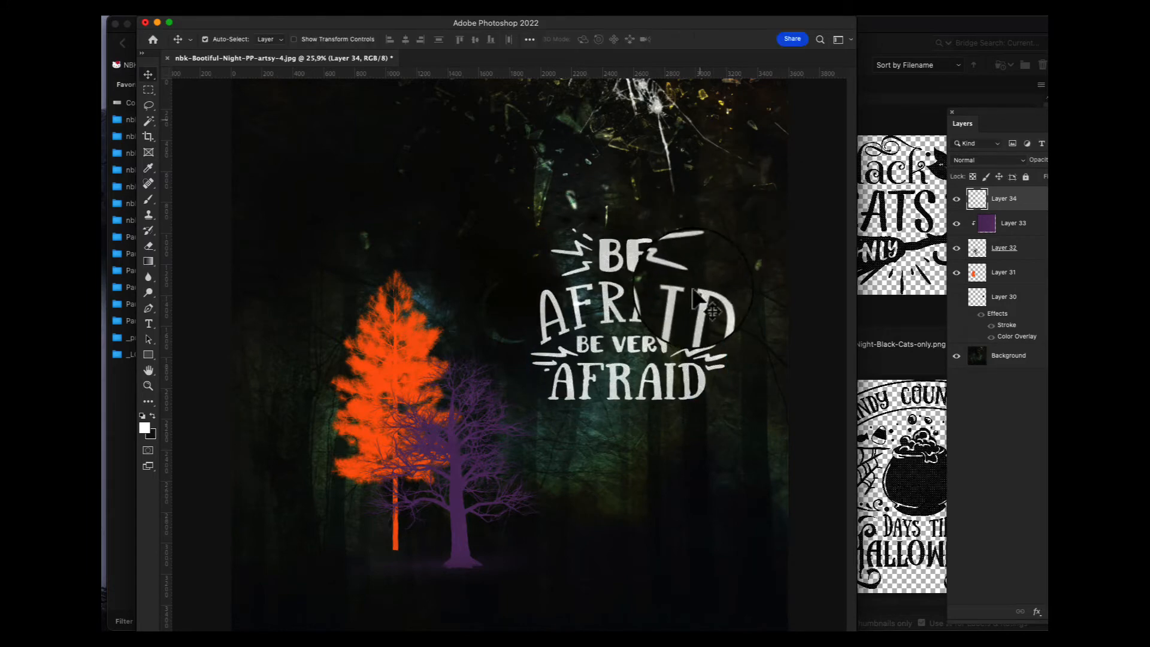
Switch back to Bridge and browse the black word arts down to the witch hat designs
left_click(866, 122)
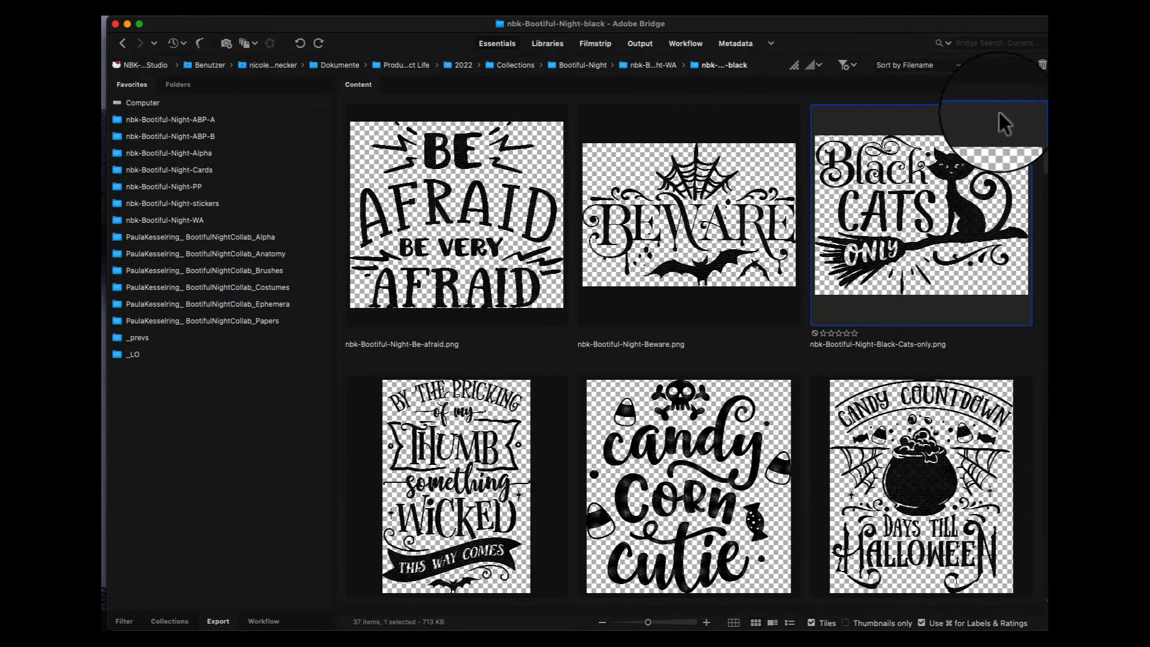
scroll(1007, 150, "down", 5)
scroll(1011, 157, "down", 8)
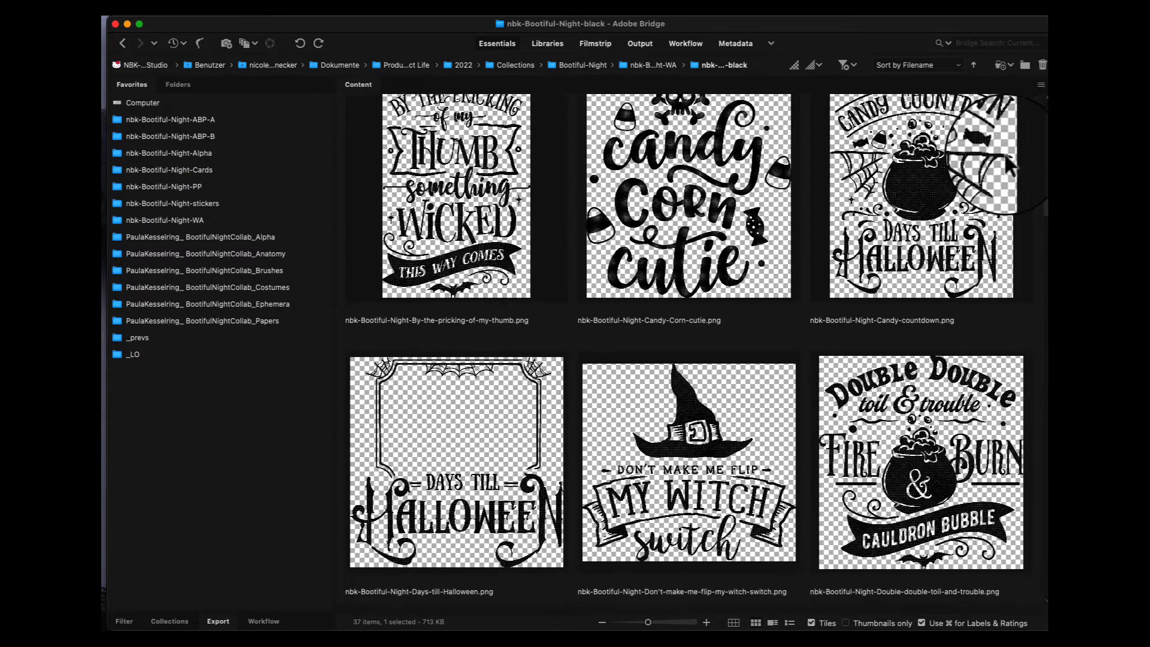
scroll(980, 208, "down", 5)
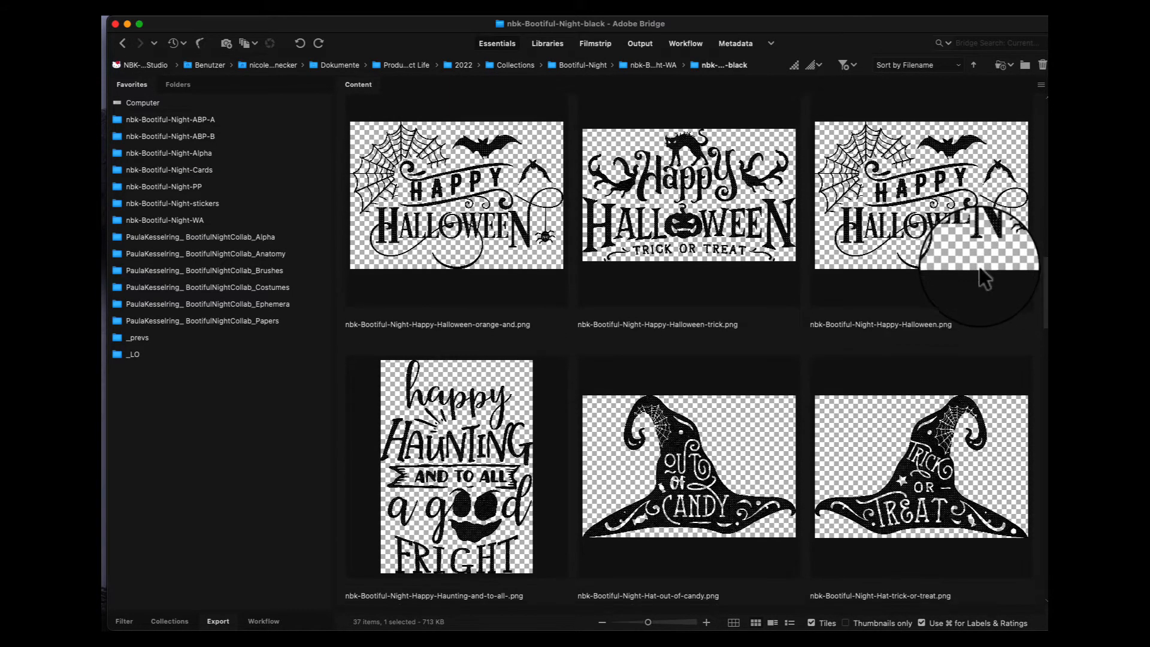
scroll(982, 275, "down", 3)
Open nbk-Bootiful-Night-Hat-out-of-candy.png in Photoshop and copy the hat into the dark forest document
double_click(689, 378)
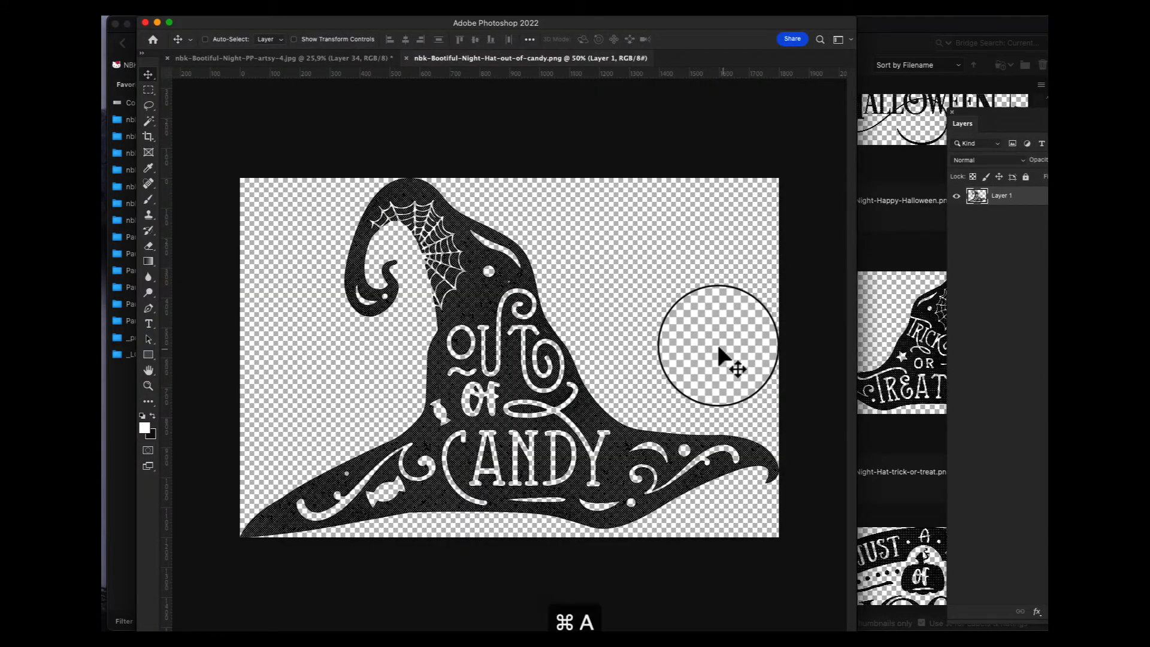
key("super+c")
key("super+w")
key("super+v")
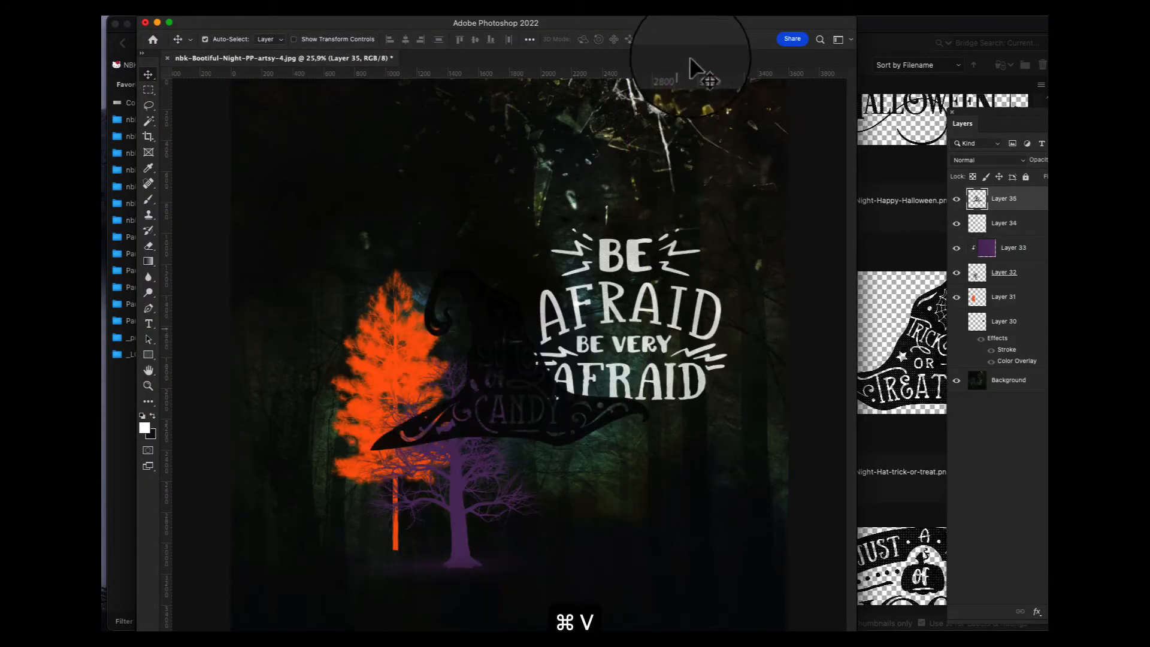
Invert the Out of Candy hat to white, rotate it -17.2 degrees and place it on top of the orange tree
key("super+i")
key("super+t")
left_click_drag(685, 179, 637, 141)
left_click_drag(599, 335, 471, 212)
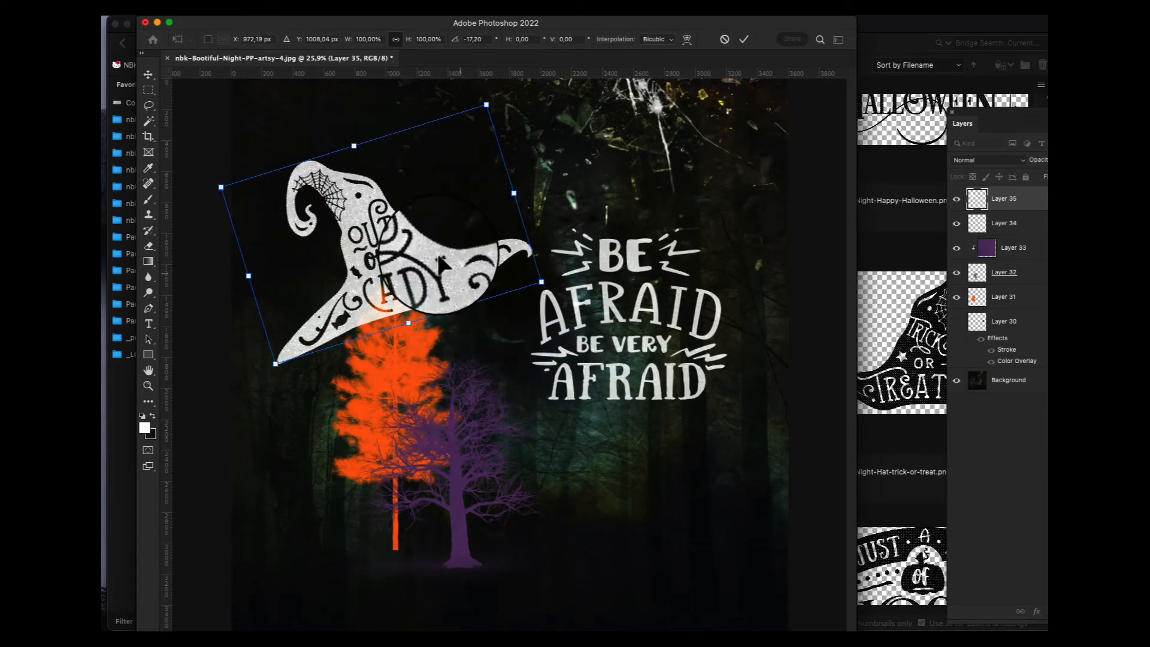
key("Return")
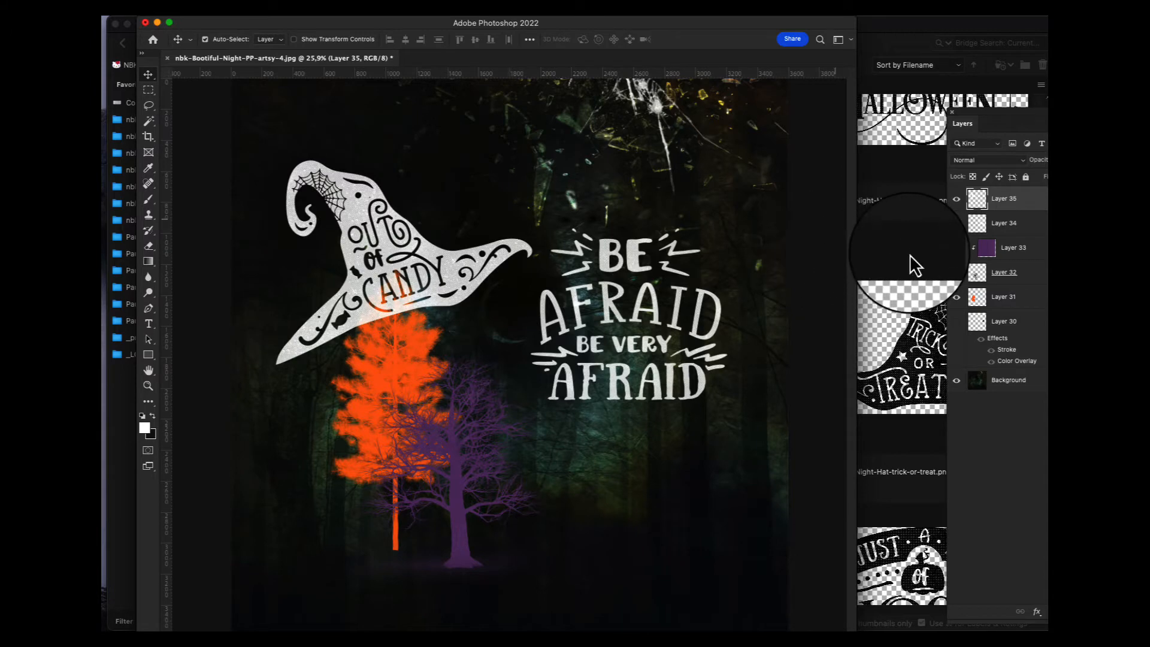
Return to Bridge and browse the rest of the black word arts through nbk-Bootiful-Night-Witch-way-to-the-candy.png, going back to the first ones
left_click(909, 254)
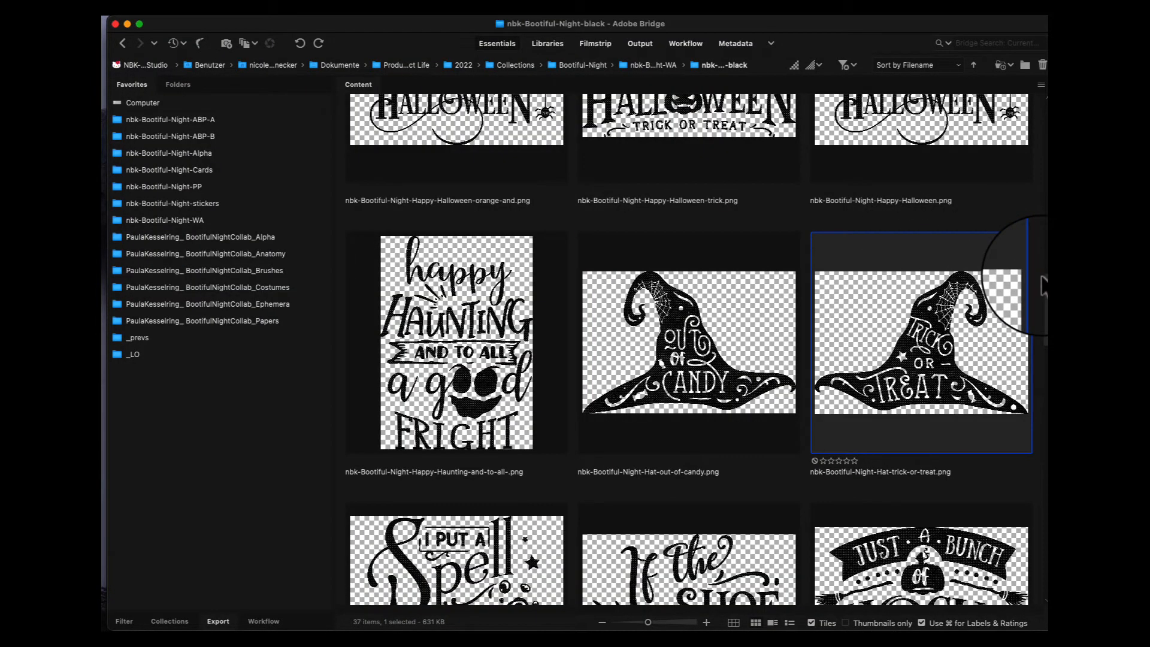
scroll(1012, 335, "down", 10)
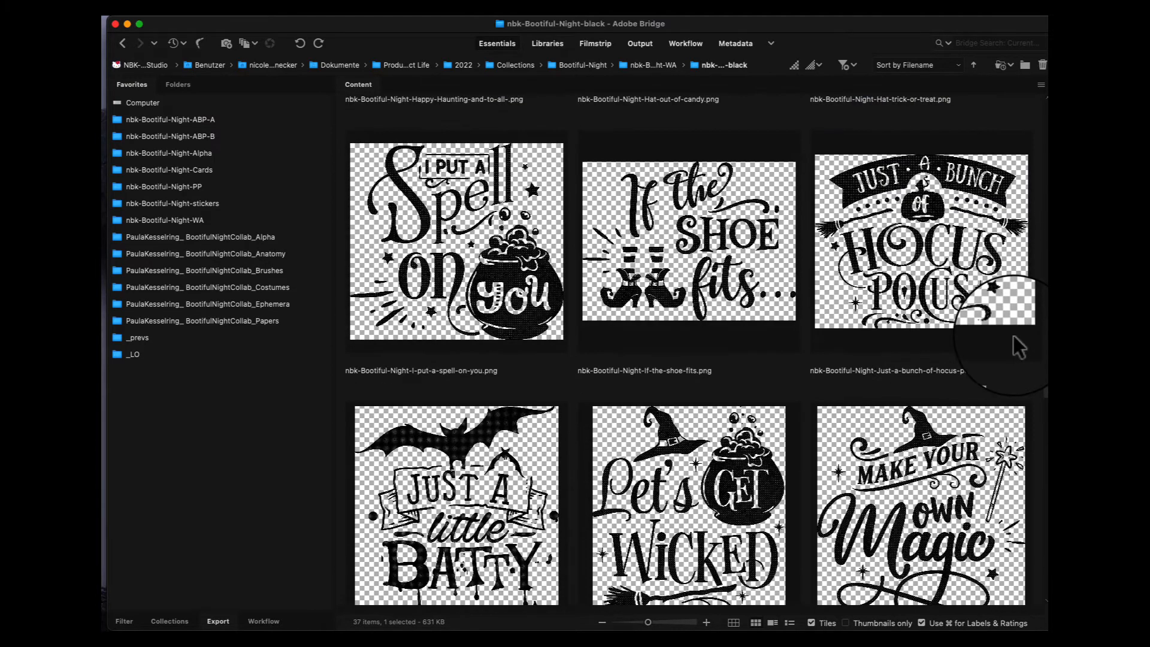
scroll(1001, 377, "down", 5)
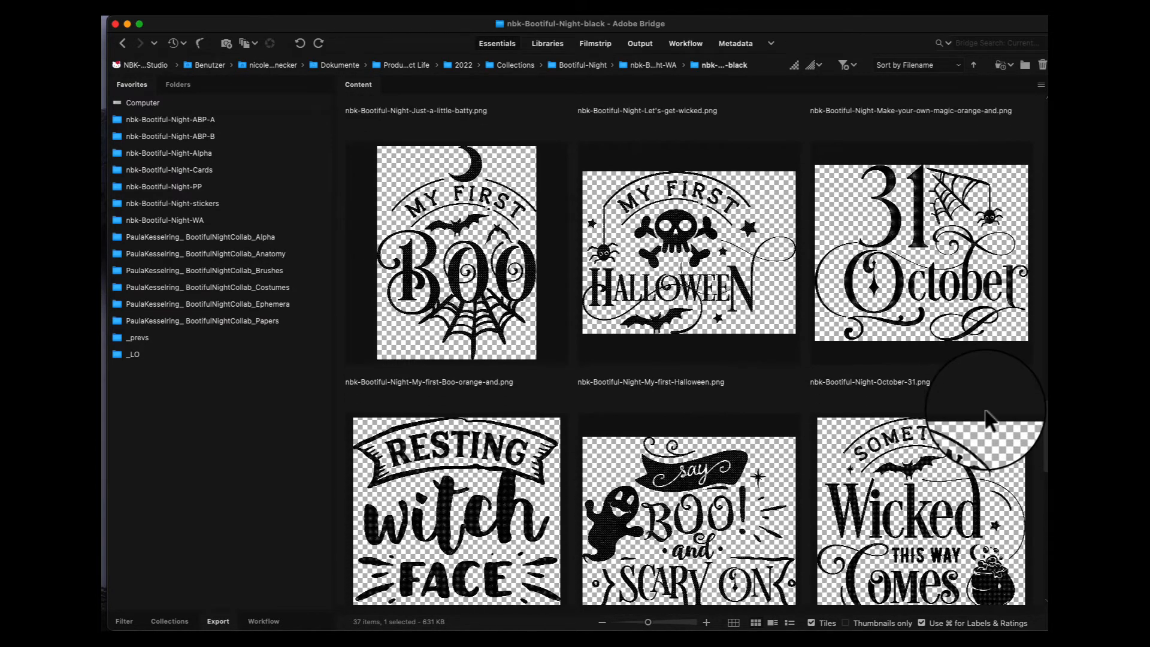
scroll(988, 420, "down", 8)
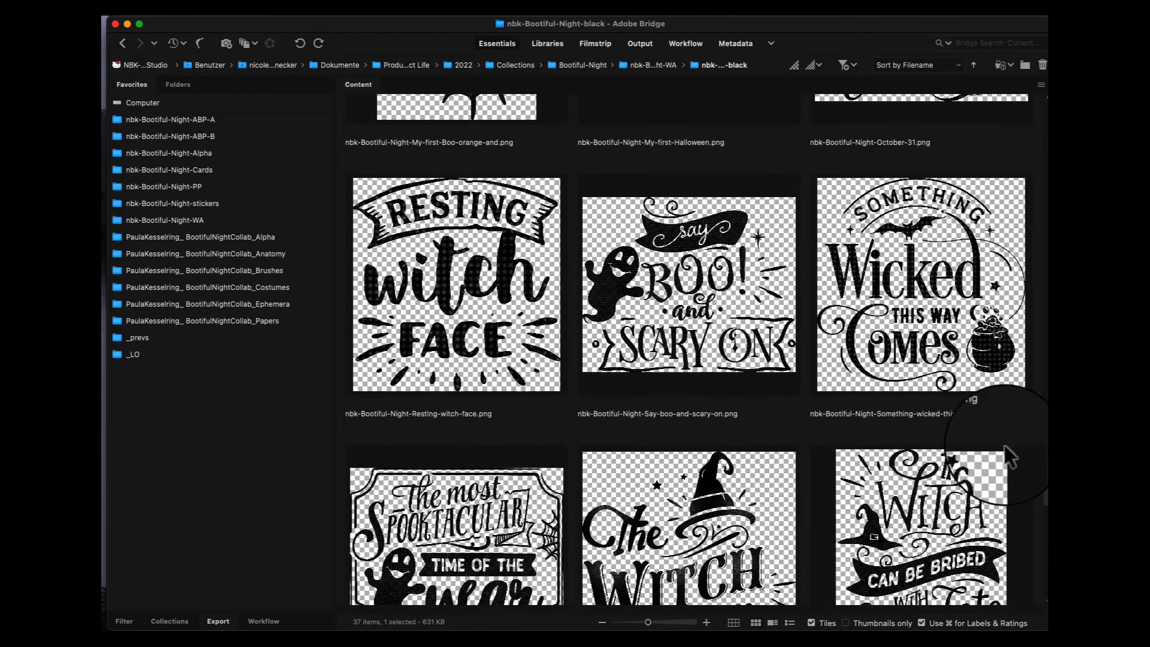
scroll(989, 516, "down", 6)
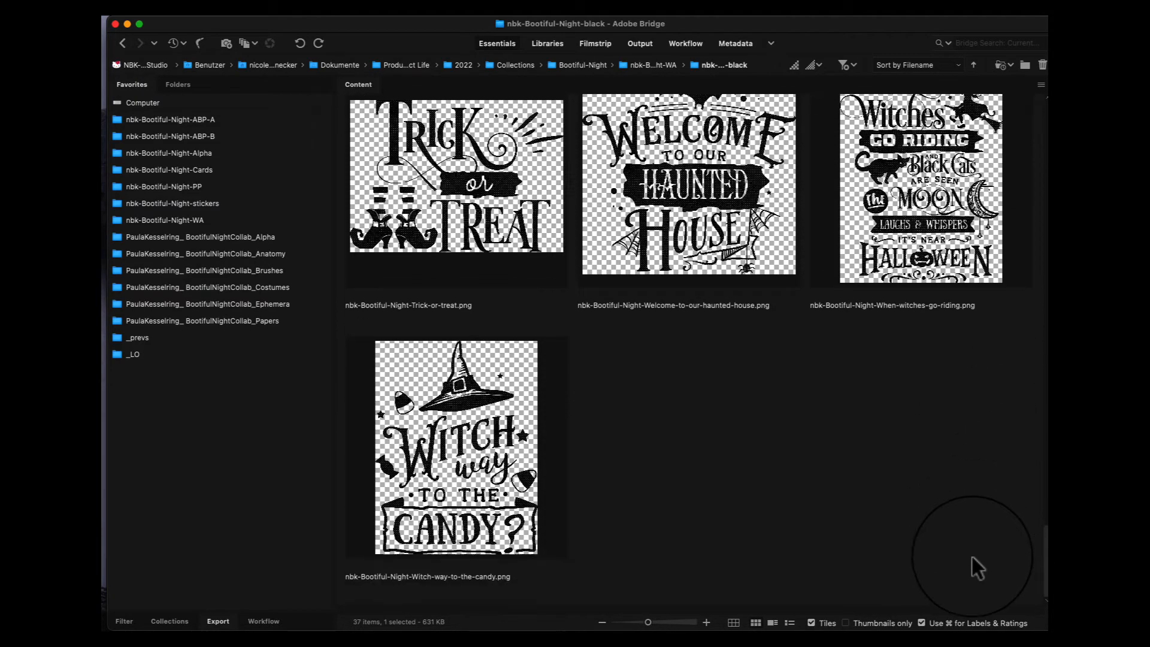
scroll(975, 551, "up", 20)
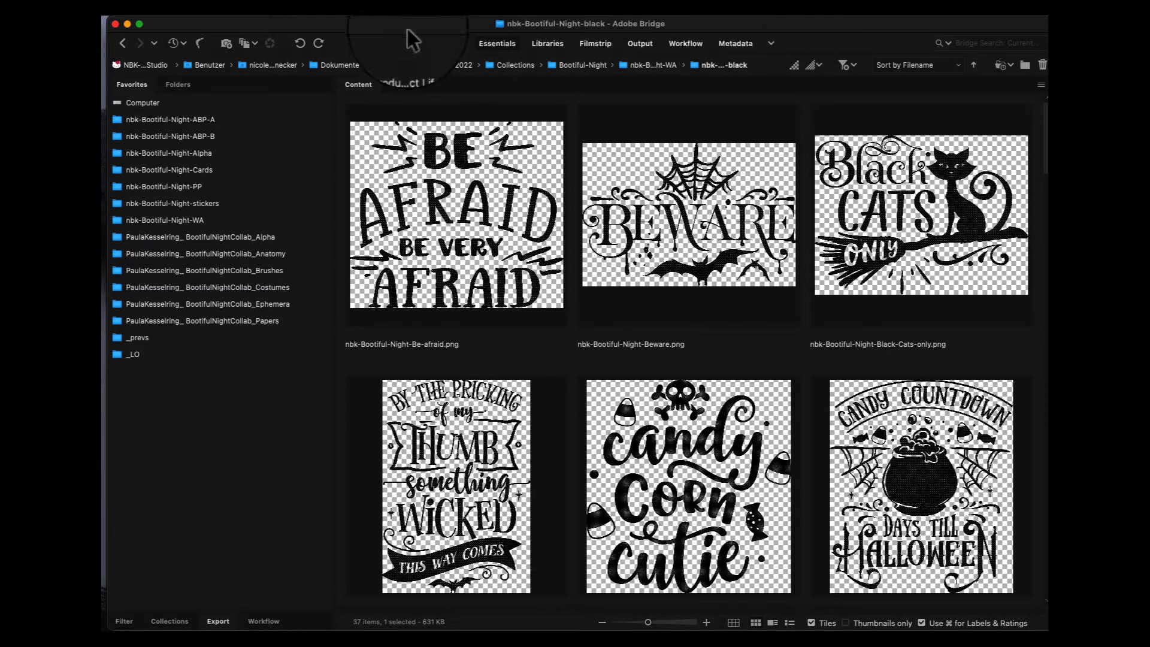
From the nbk-Bootiful-Night-plastic folder, copy nbk-Bootiful-Night-Candy-Corn-cutie.png into the forest document and place it over the orange tree
left_click(122, 43)
double_click(927, 208)
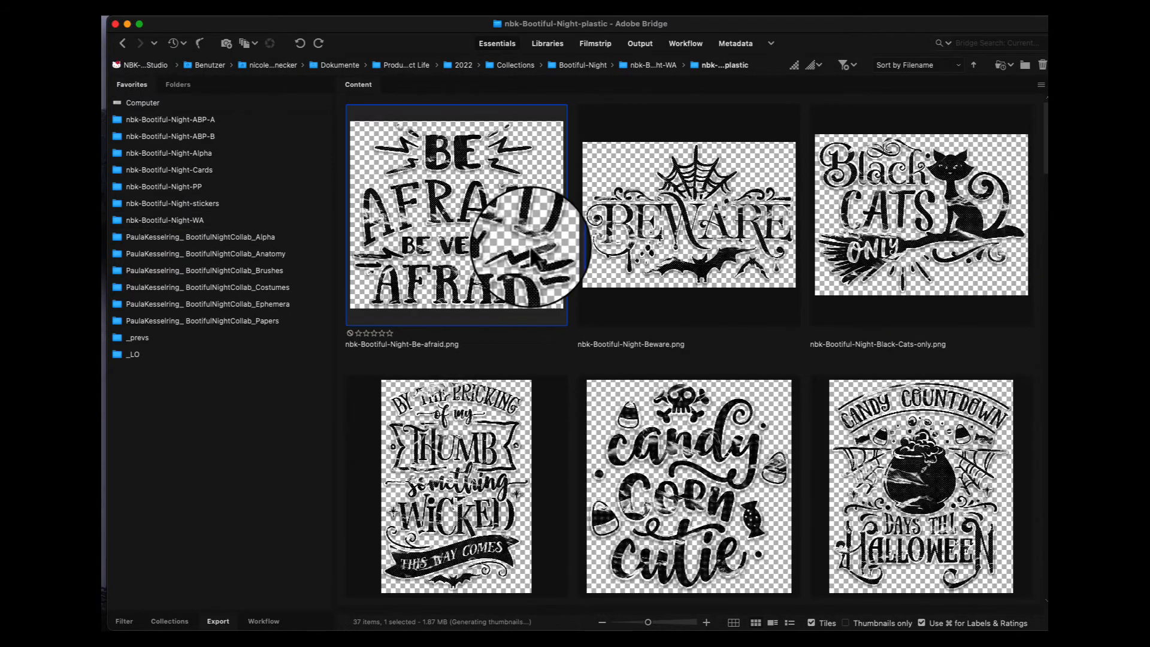
double_click(682, 463)
key("super+a")
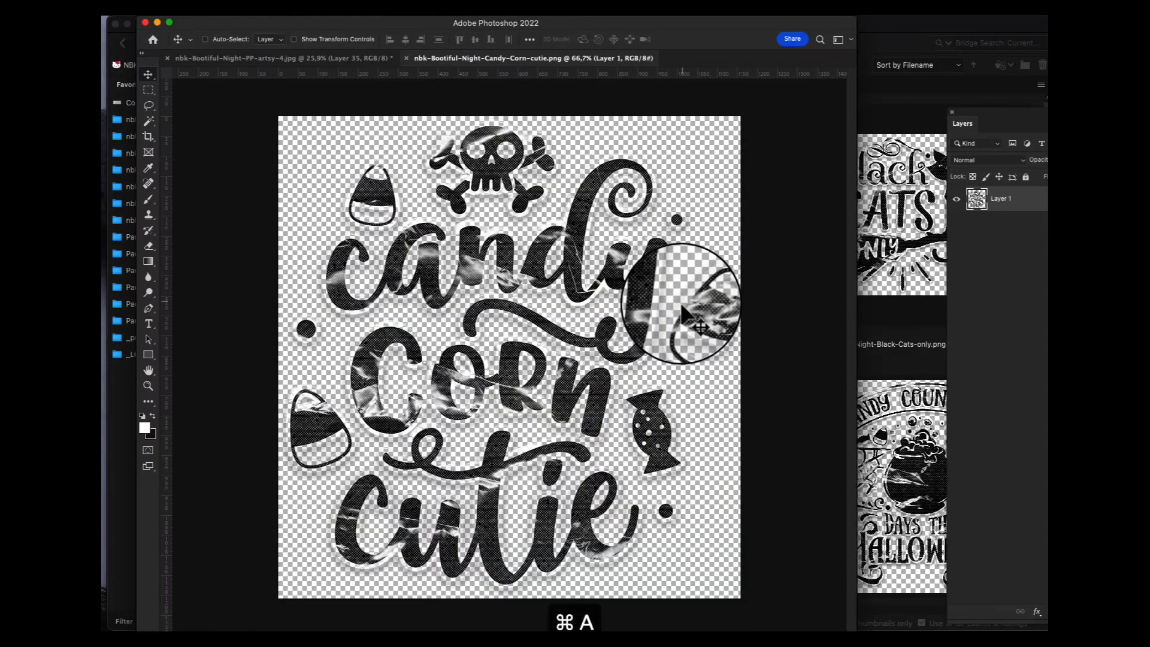
key("super+c")
key("super+w")
key("super+v")
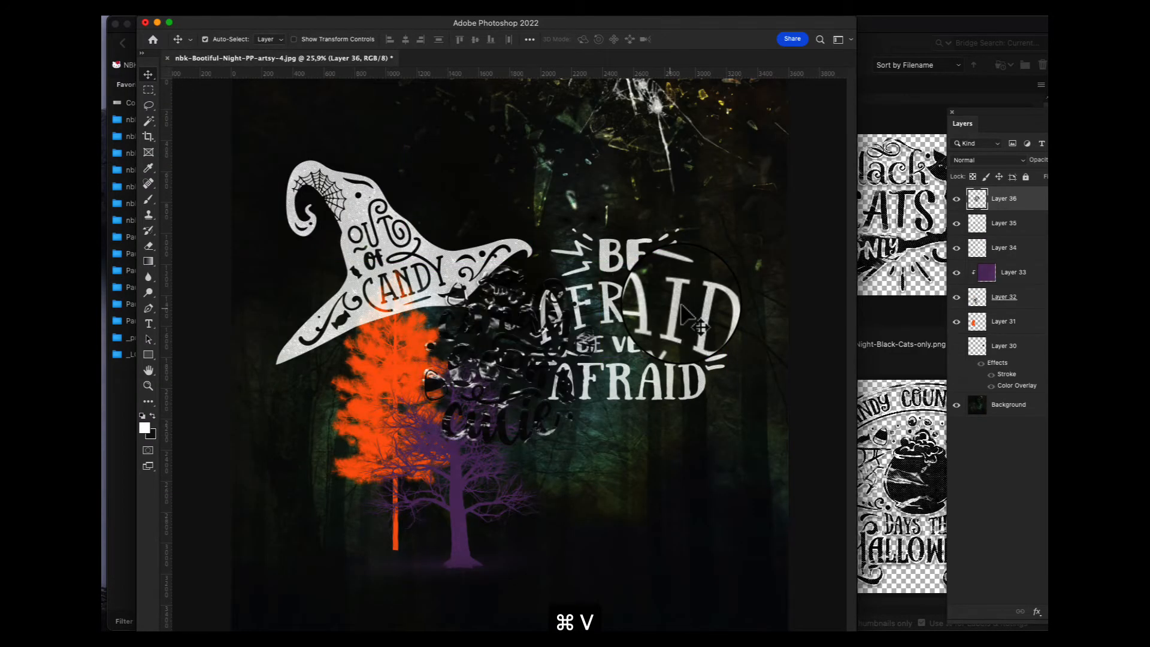
left_click_drag(504, 386, 389, 436)
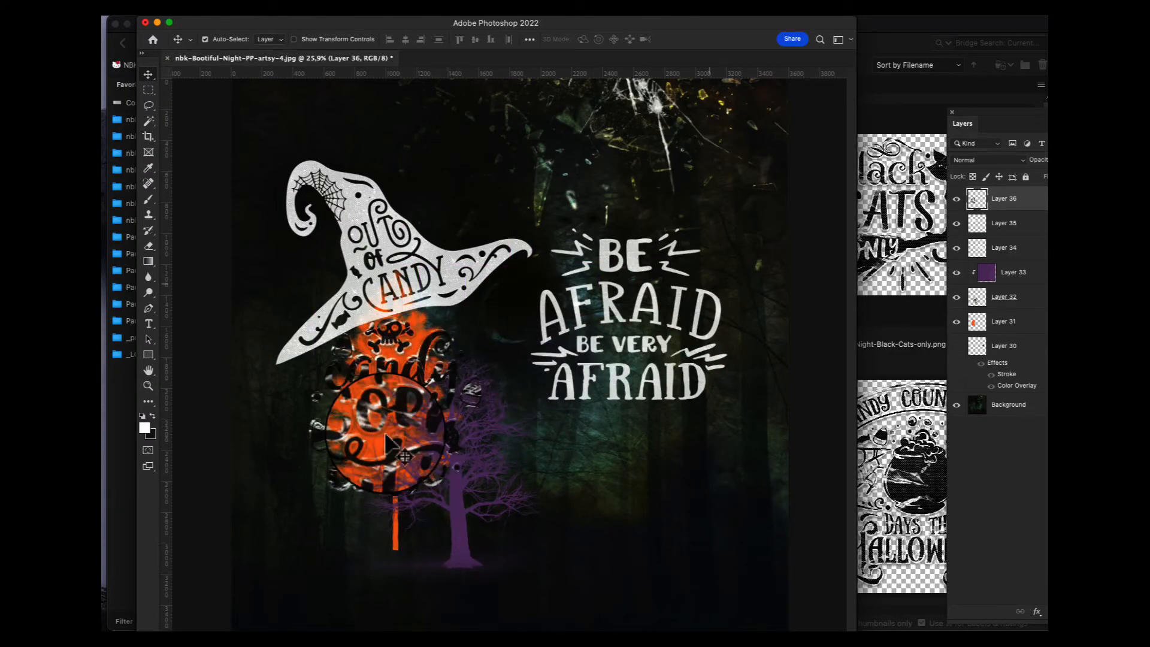
Open the crumpled orange BootifulNightCollab_Papers_6.jpg from the collab papers folder in Photoshop and paste the Candy Corn Cutie word art onto it
left_click(902, 124)
left_click(253, 329)
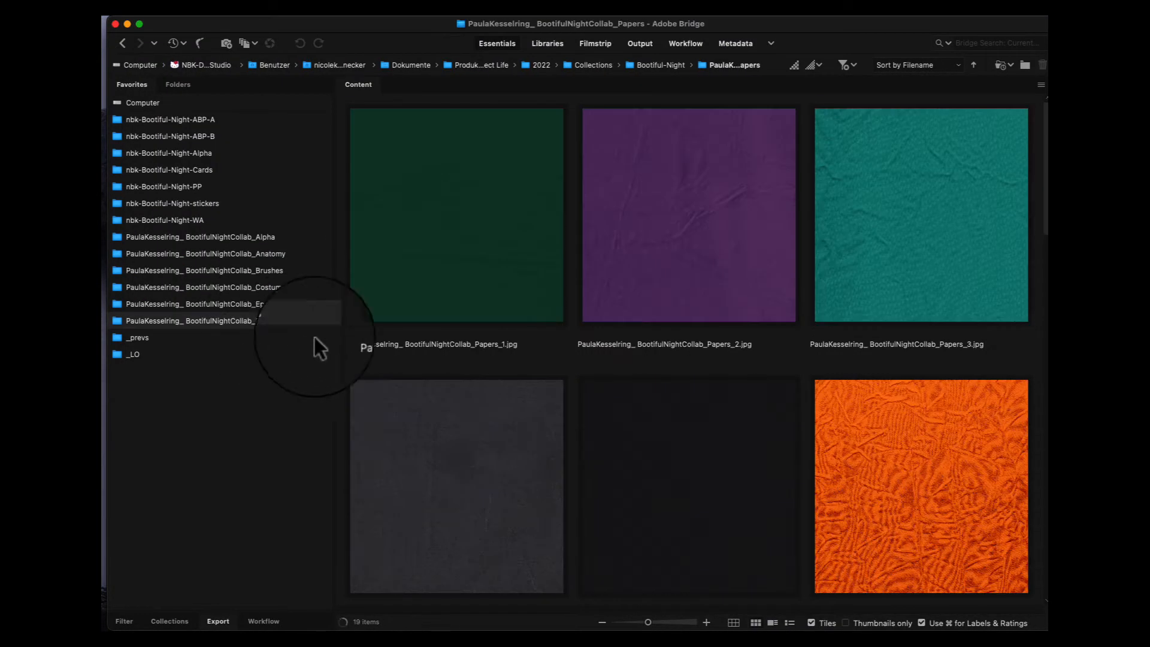
double_click(907, 429)
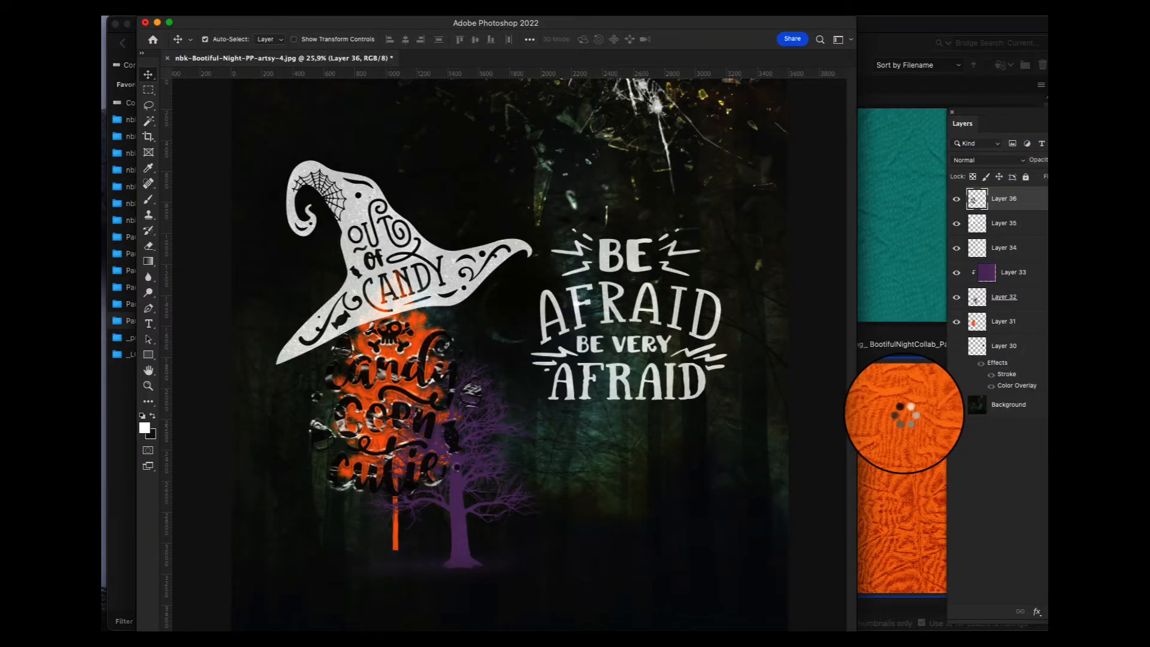
key("super+v")
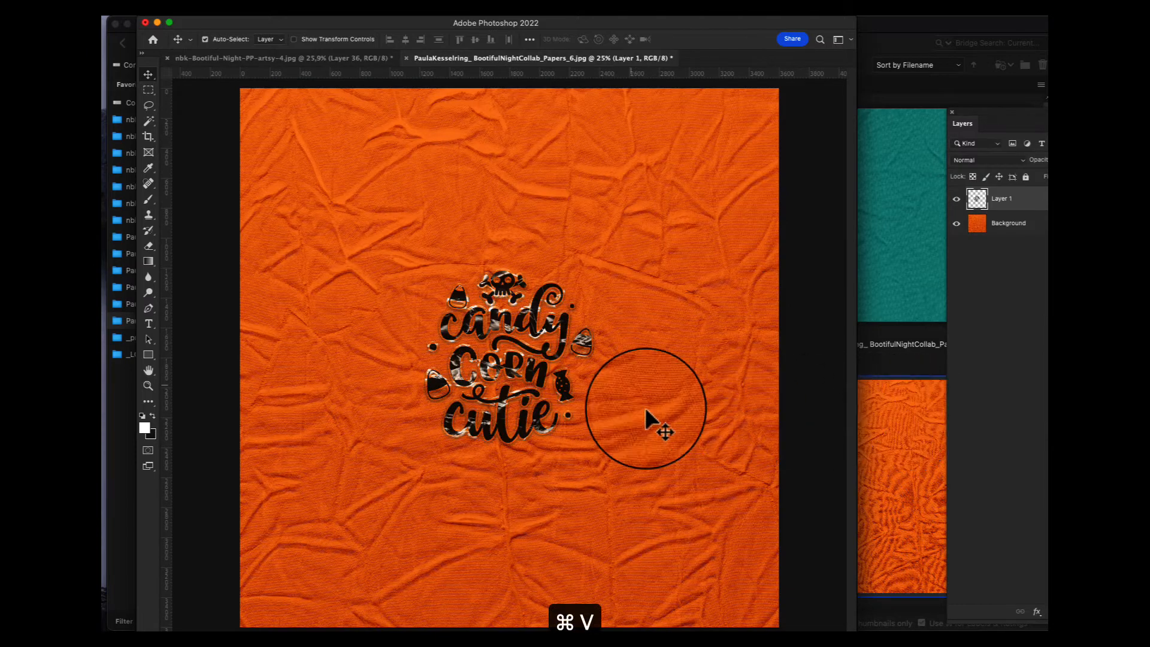
Move the Candy Corn Cutie word art to the orange paper's upper right area, and open the nbk-Bootiful-Night-sticker folder in Bridge
left_click_drag(600, 343, 659, 271)
left_click(912, 96)
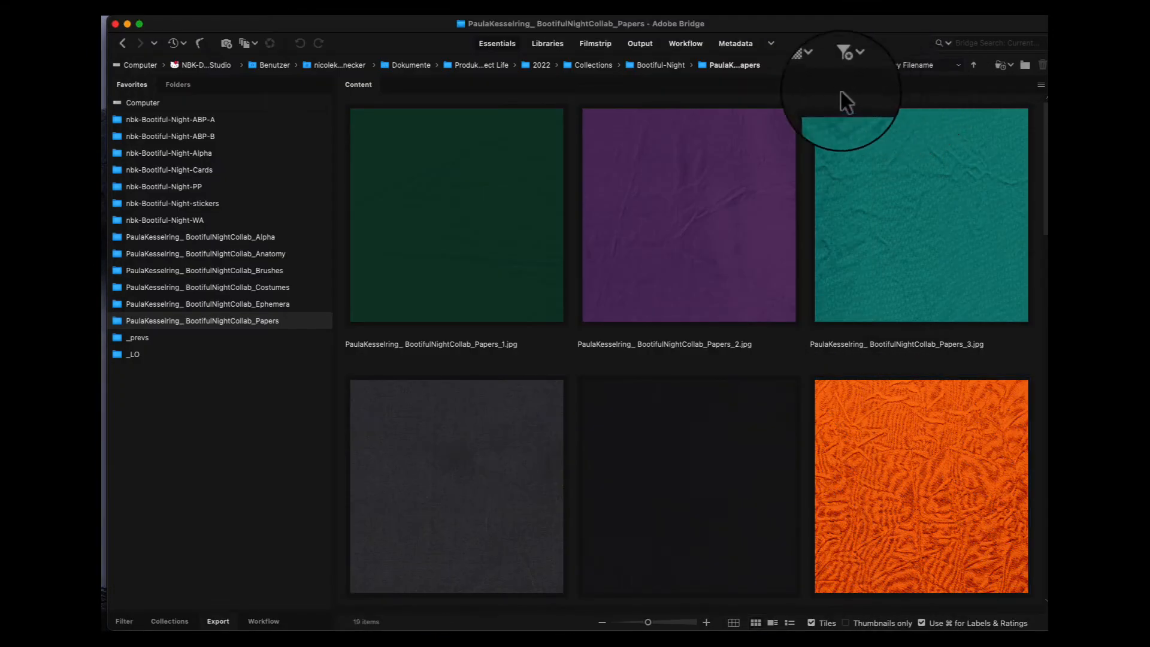
left_click(122, 44)
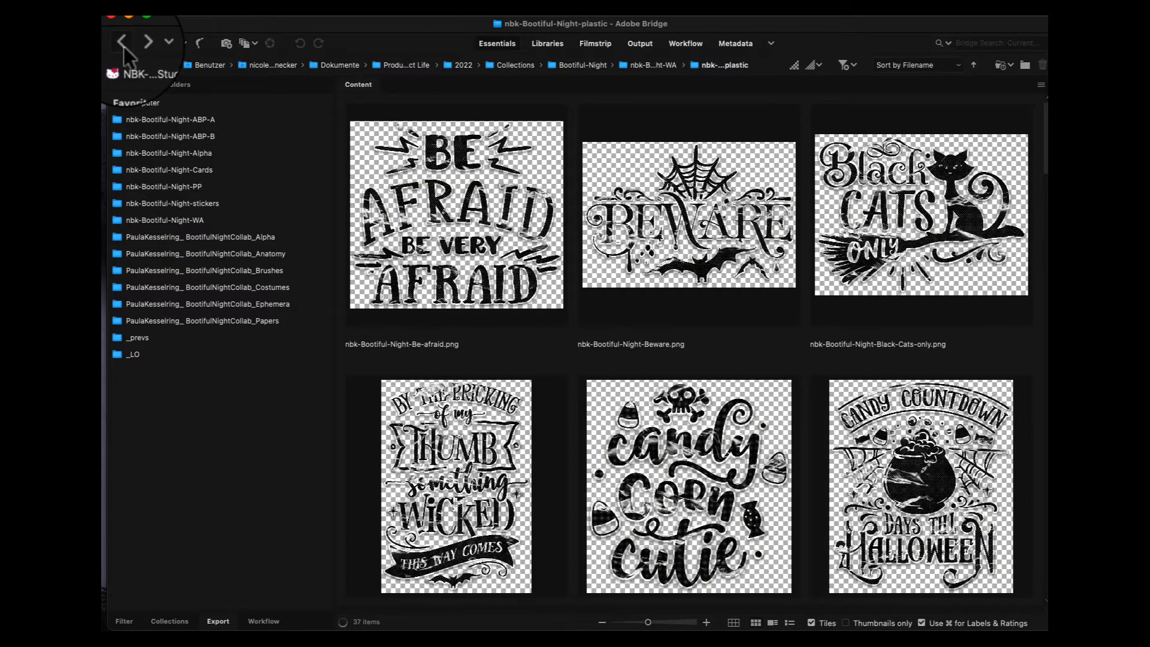
left_click(123, 43)
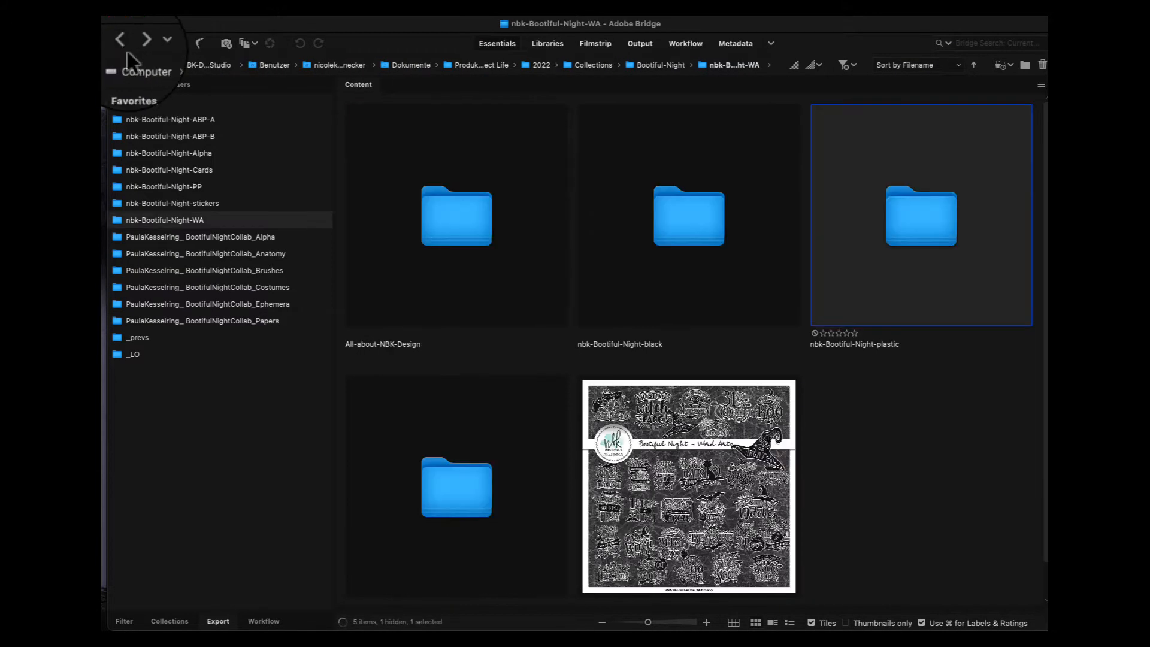
double_click(441, 476)
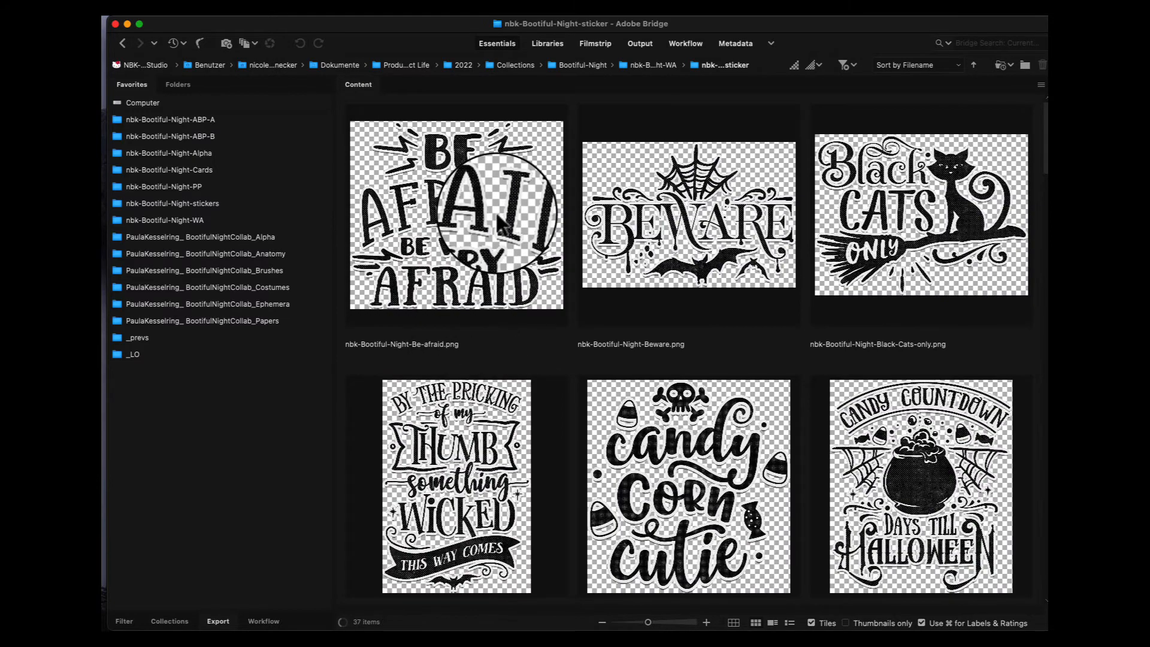
Copy nbk-Bootiful-Night-Be-afraid.png onto the orange paper in Photoshop and place it below the Candy Corn Cutie word art
double_click(498, 223)
key("super+w")
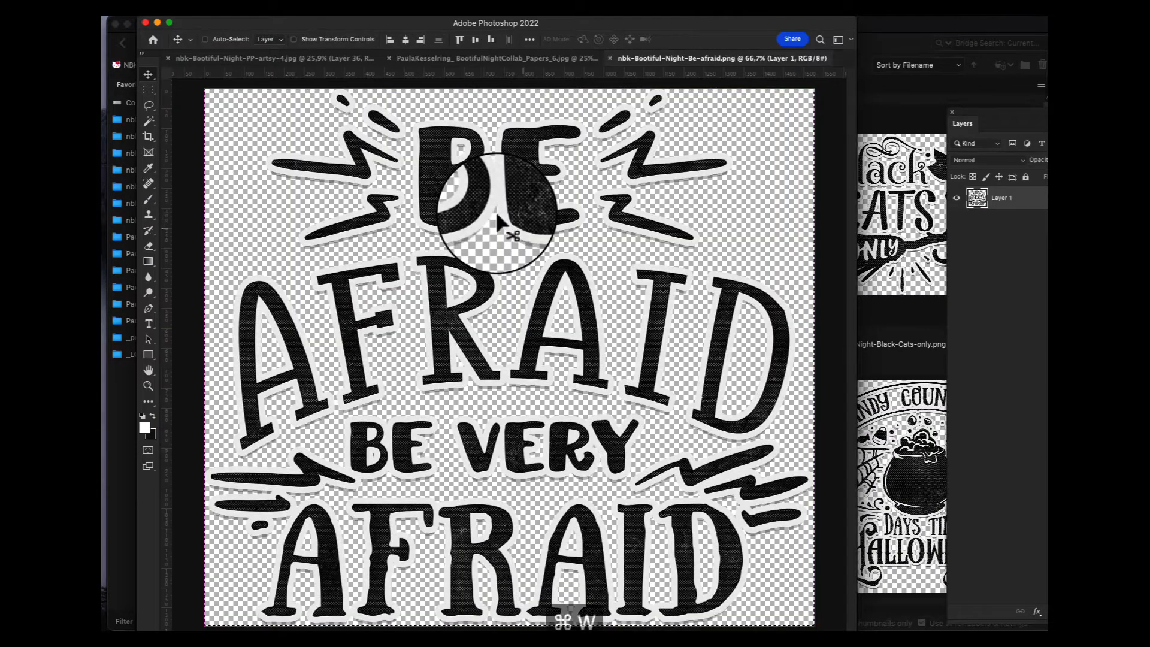
key("super+v")
left_click_drag(560, 317, 677, 454)
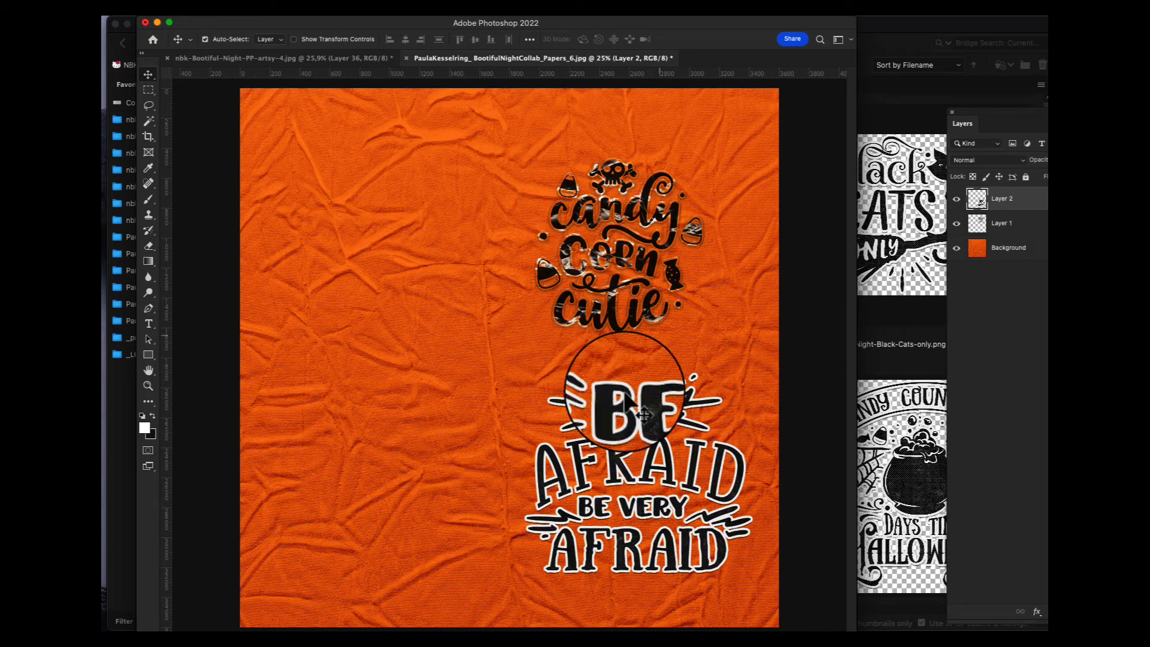
Paste the Be Afraid sticker into the forest document as well, and move its copy on the orange paper to the lower left
left_click(309, 59)
key("super+v")
left_click_drag(536, 357, 665, 496)
left_click(549, 58)
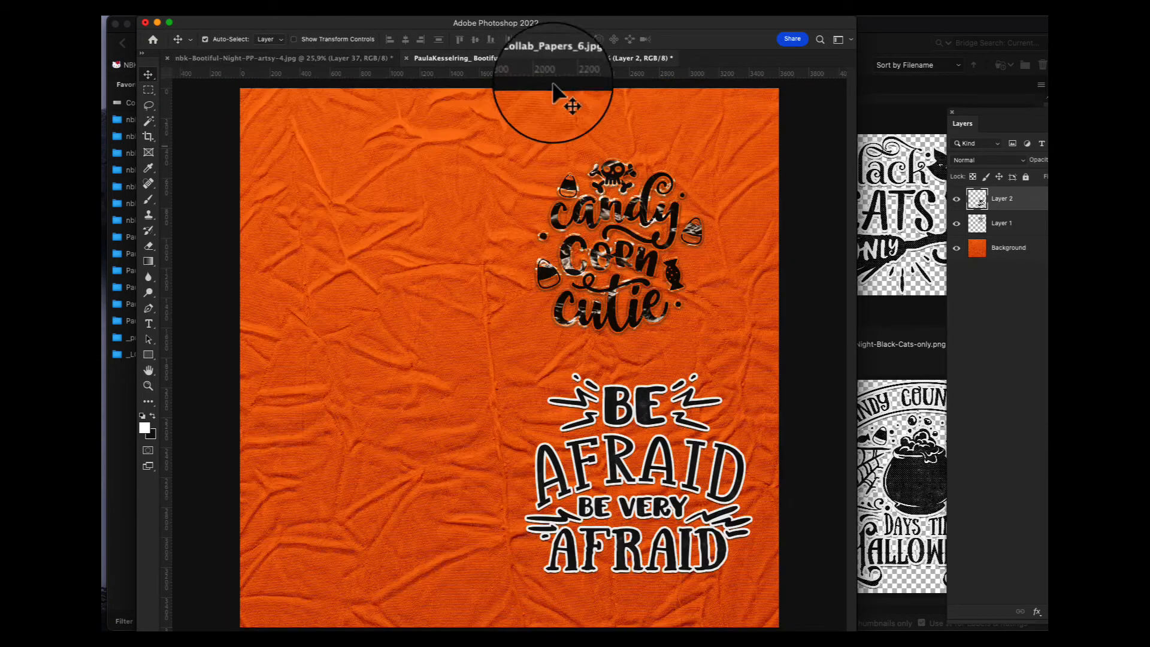
left_click_drag(665, 428, 422, 438)
Return to Bridge and browse the sticker word arts from nbk-Bootiful-Night-Be-afraid.png through nbk-Bootiful-Night-Witch-way-to-the-candy.png
left_click(873, 345)
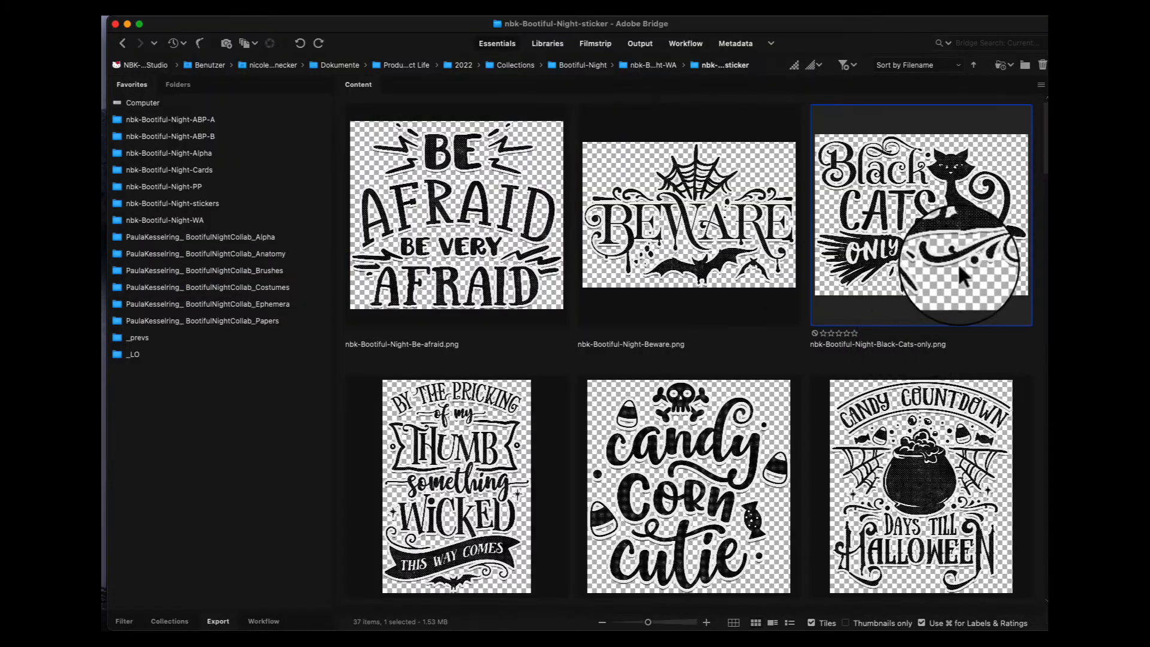
scroll(995, 132, "down", 20)
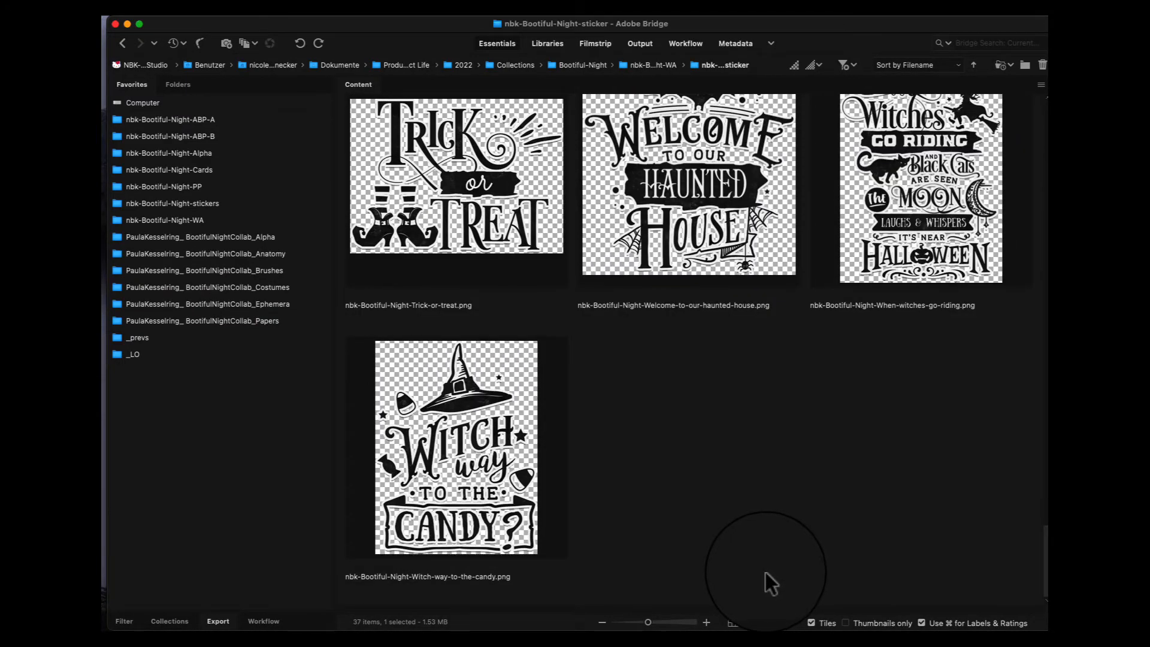
scroll(765, 573, "up", 20)
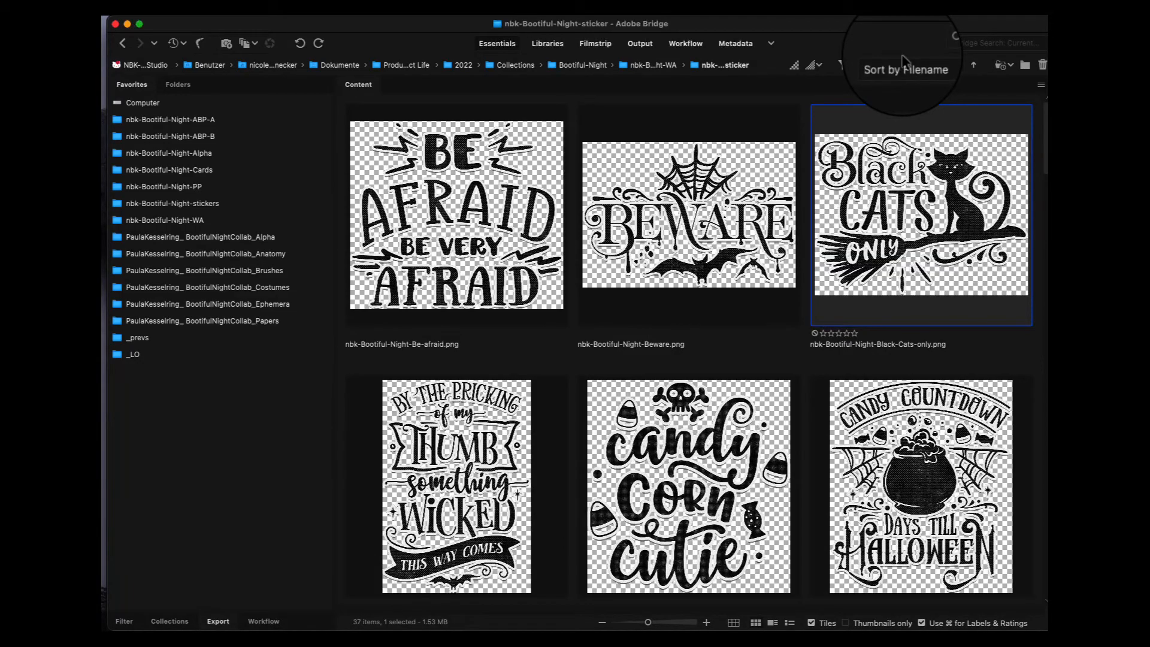
scroll(752, 447, "down", 20)
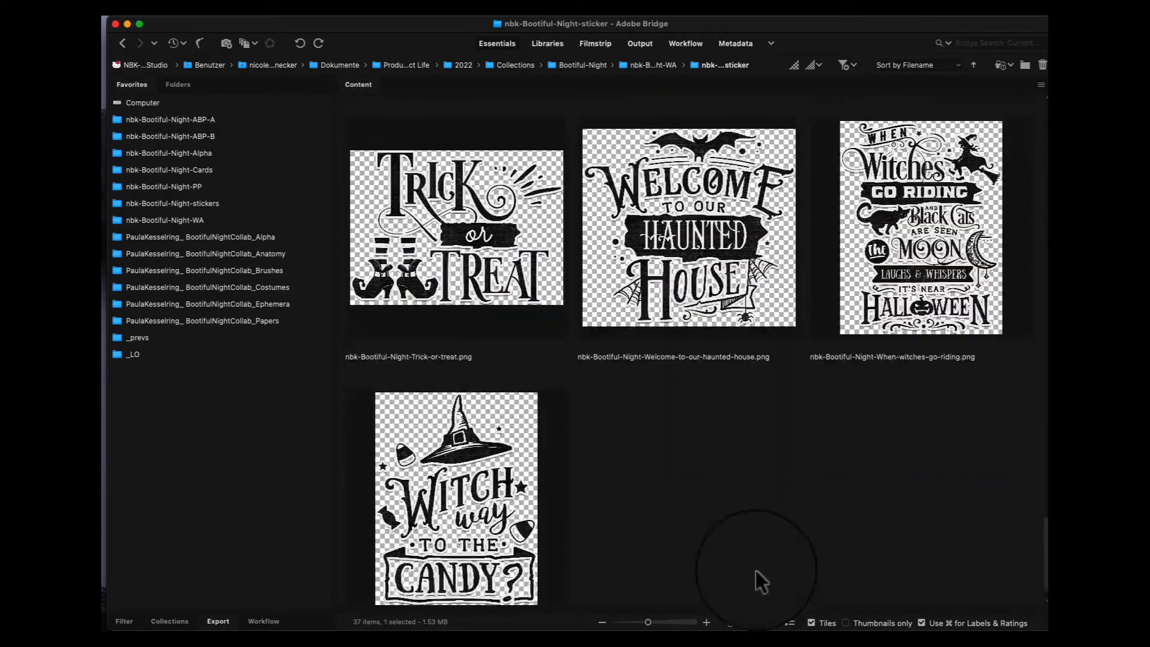
Copy nbk-Bootiful-Night-When-witches-go-riding.png onto the orange paper in Photoshop as its only word art
double_click(923, 228)
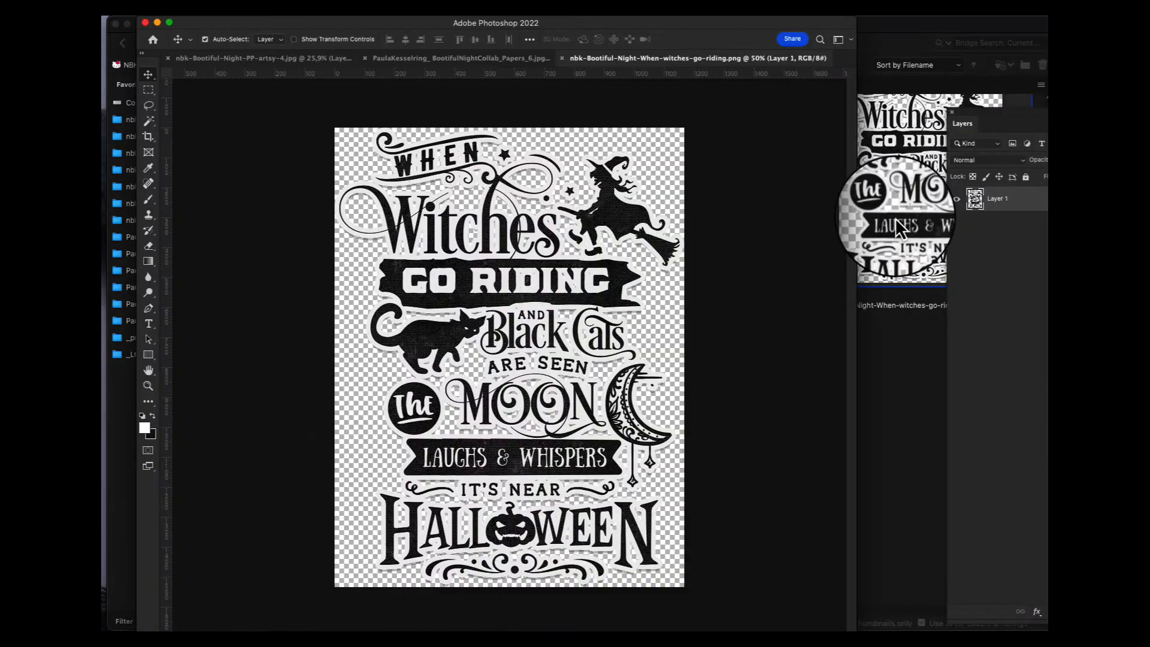
key("super+c")
key("super+w")
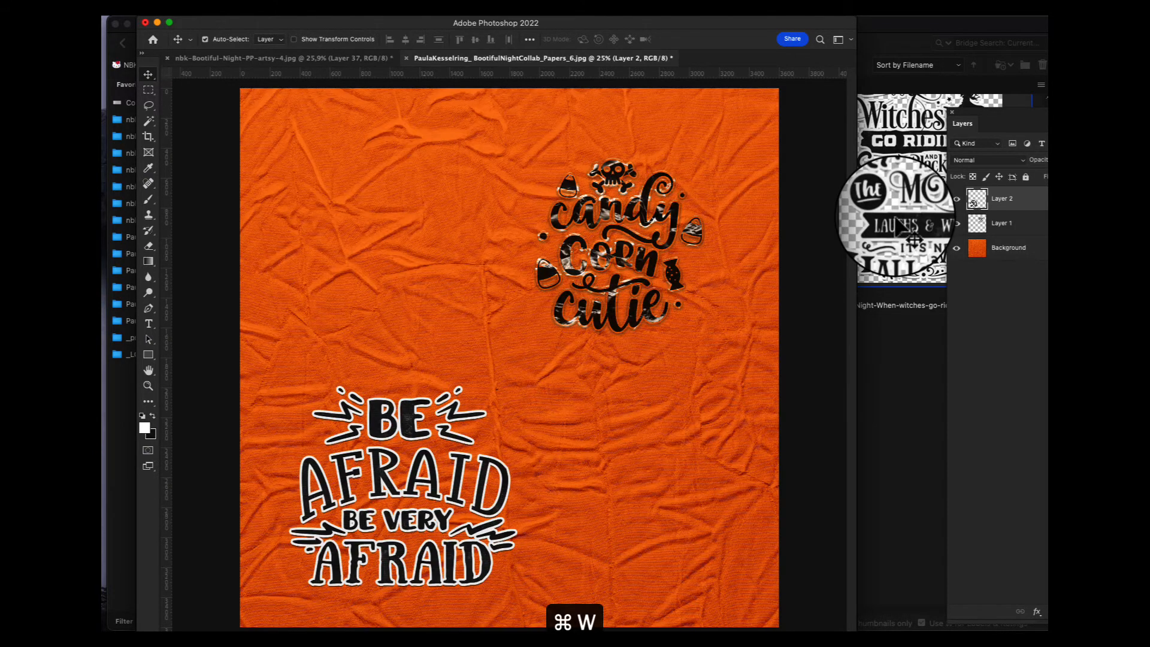
key("super+v")
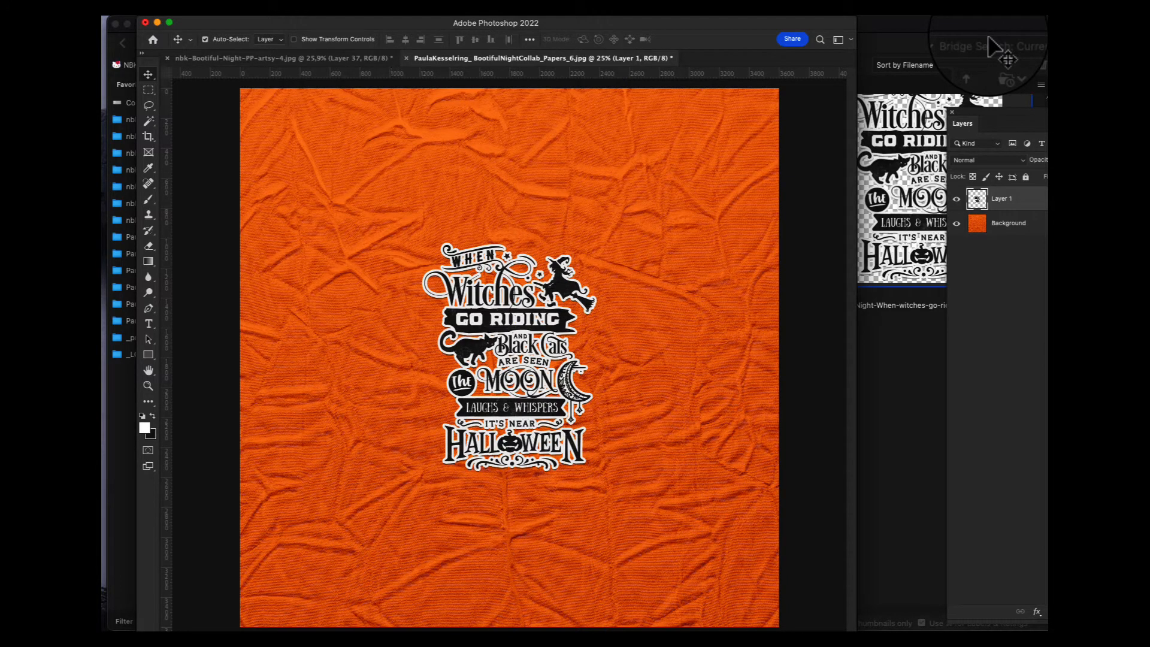
From the collab Ephemera folder, copy the costumed child BootifulNightCollab_Ephemera_12.png onto the orange paper and place it beside the witches word art
left_click(902, 367)
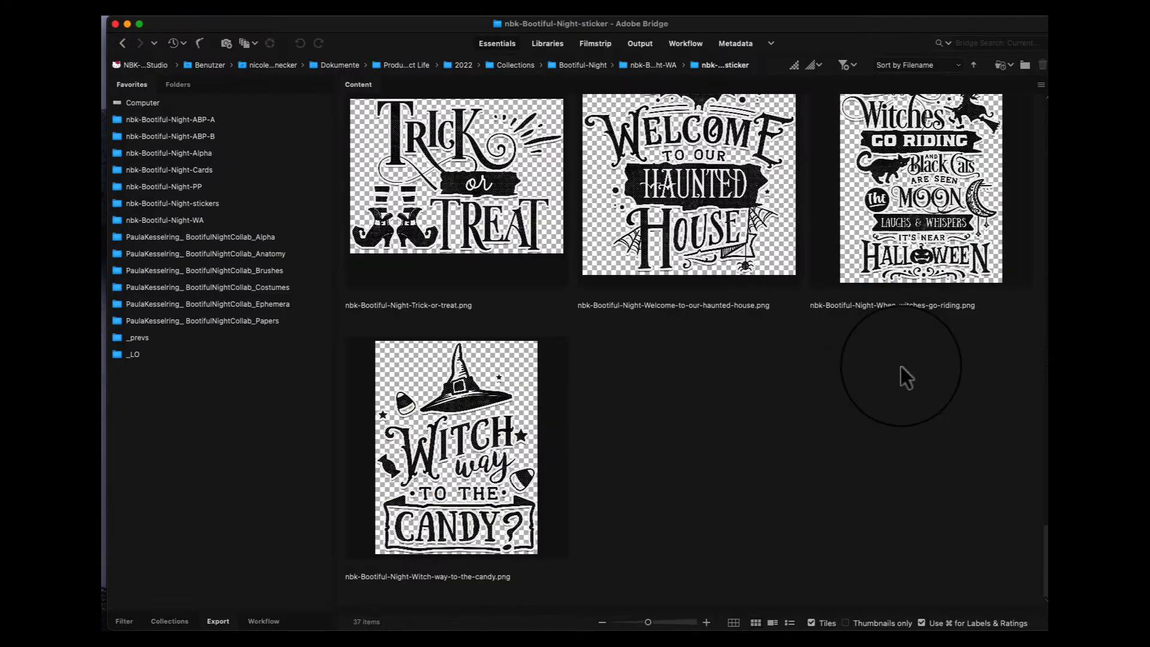
left_click(267, 305)
scroll(1044, 132, "down", 1)
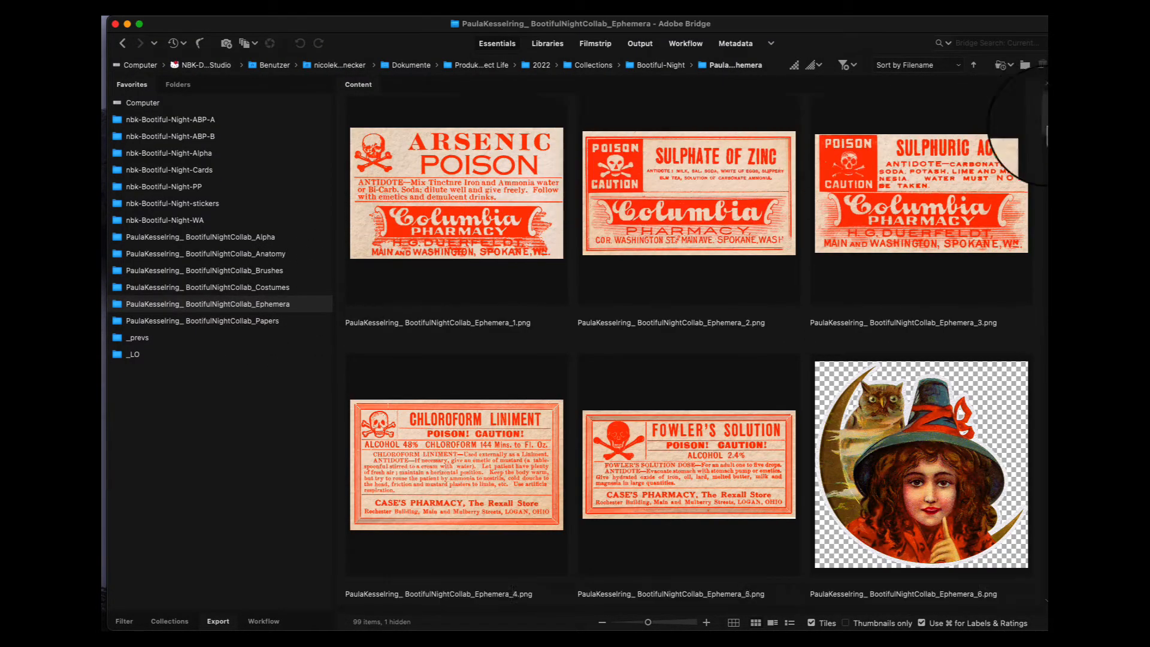
left_click_drag(1045, 133, 1045, 161)
double_click(905, 318)
key("super+a")
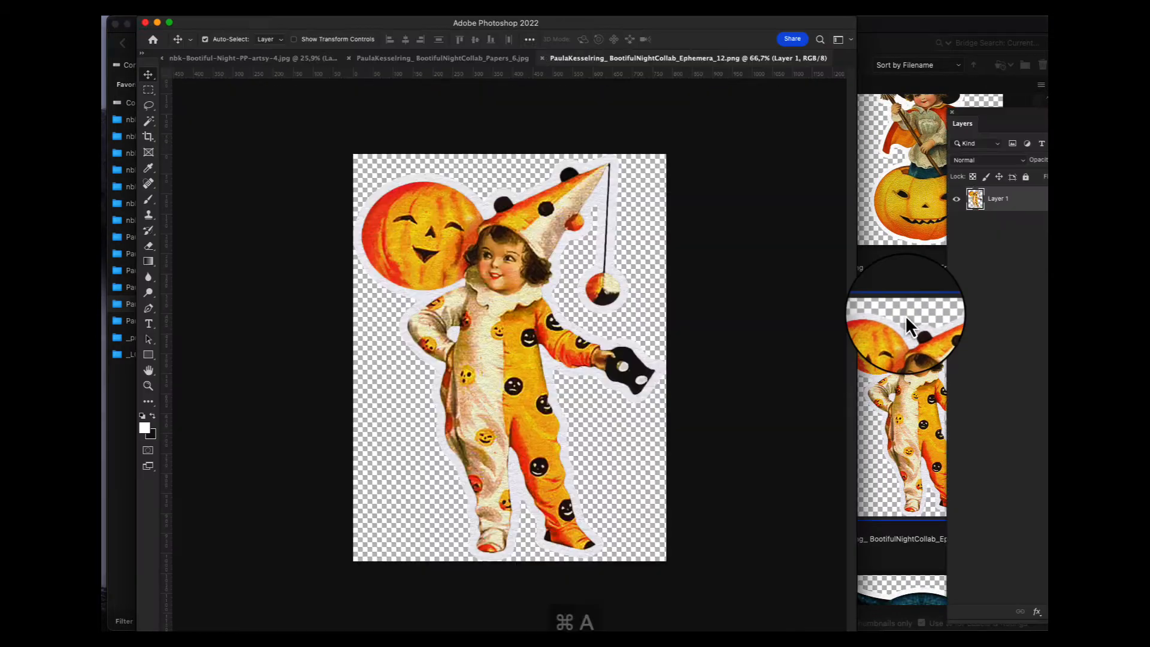
key("super+c")
key("super+v")
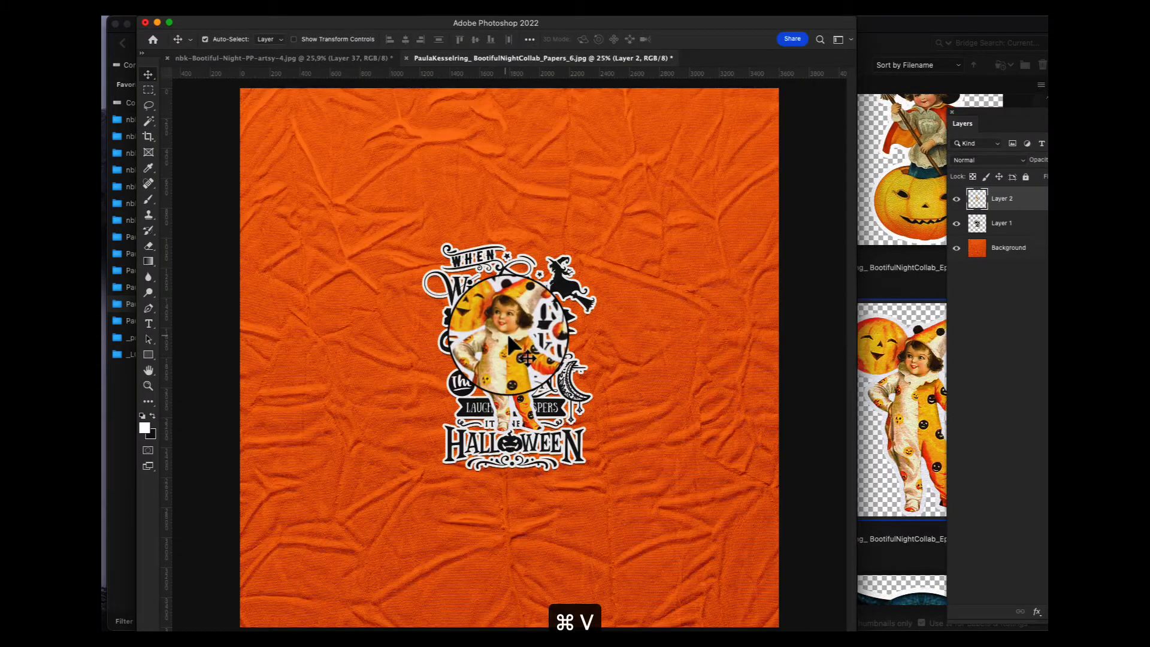
left_click_drag(508, 333, 617, 360)
Scale down the costumed child, rotate it 11.81 degrees, tuck it against the word art's lower right edge and give it a shadow style
key("super+t")
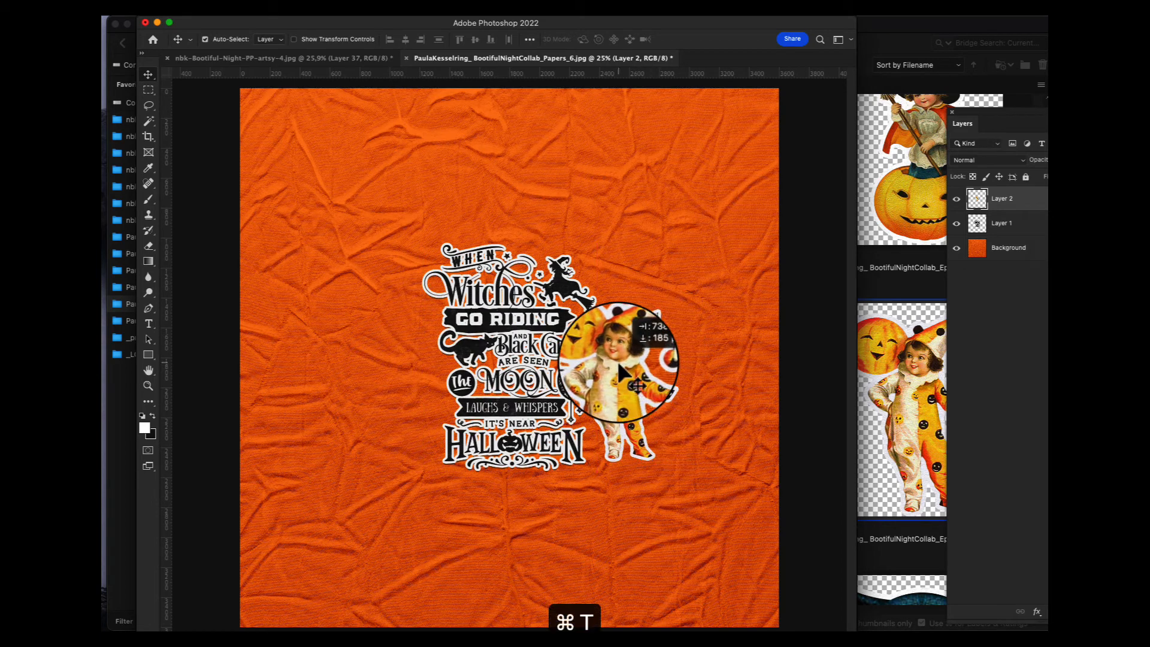
left_click_drag(683, 308, 635, 338)
left_click_drag(642, 316, 638, 358)
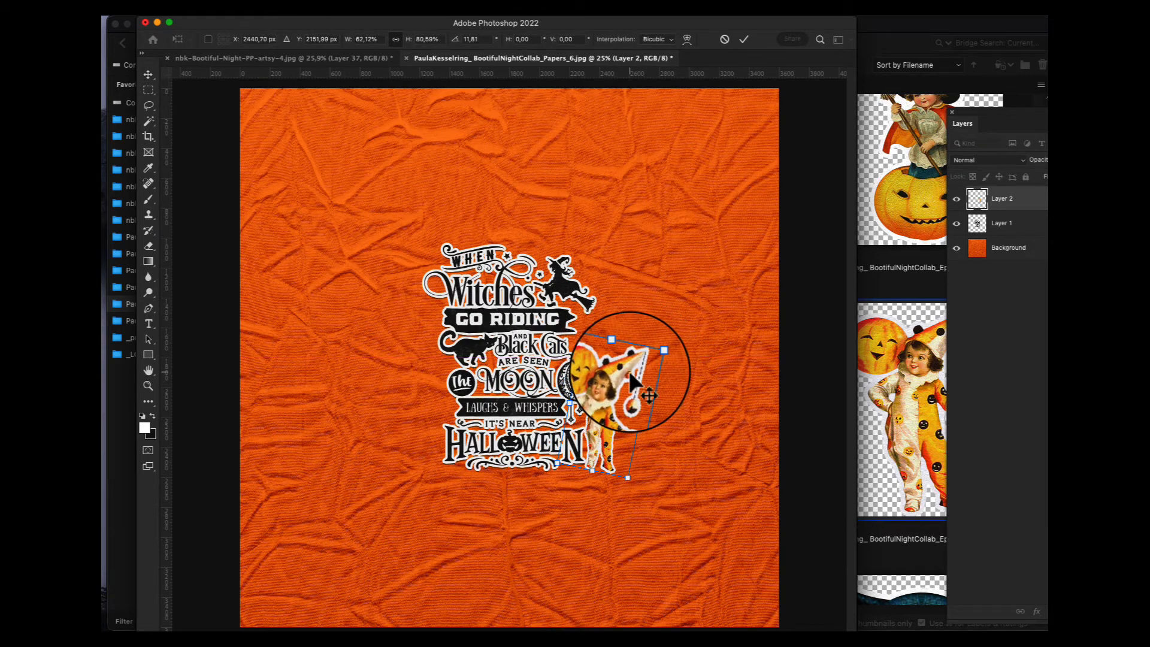
key("Return")
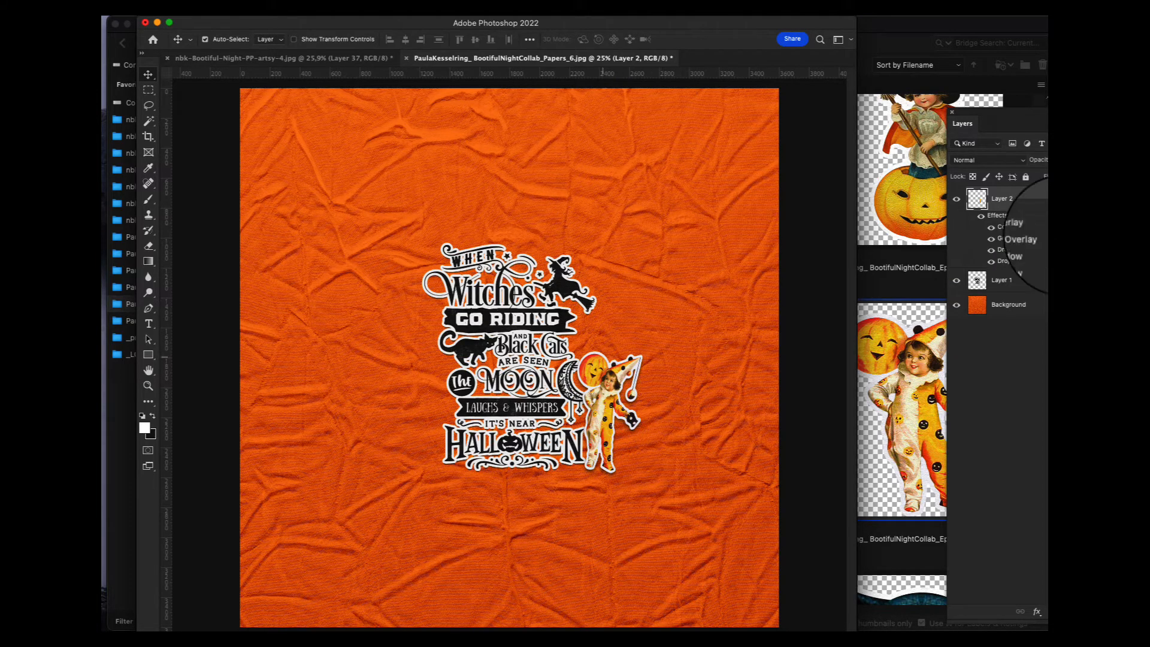
Copy the thread scribble BootifulNightCollab_Ephemera_93.png from Bridge onto the orange paper and move its layer beneath the witches word art
left_click(895, 282)
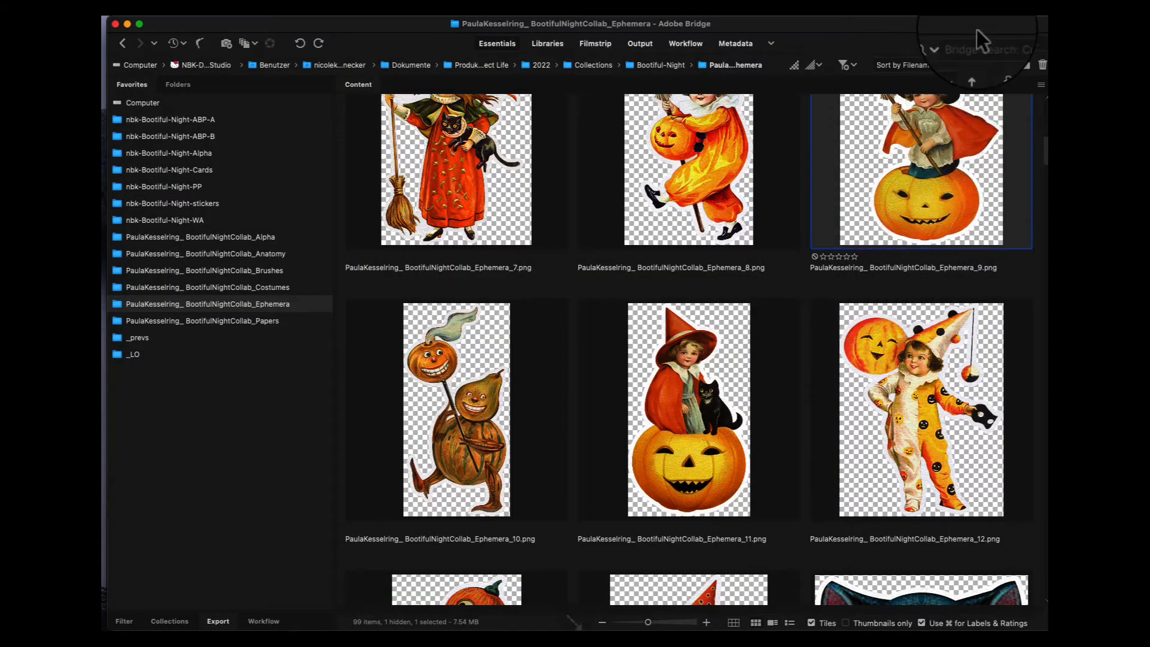
key("End")
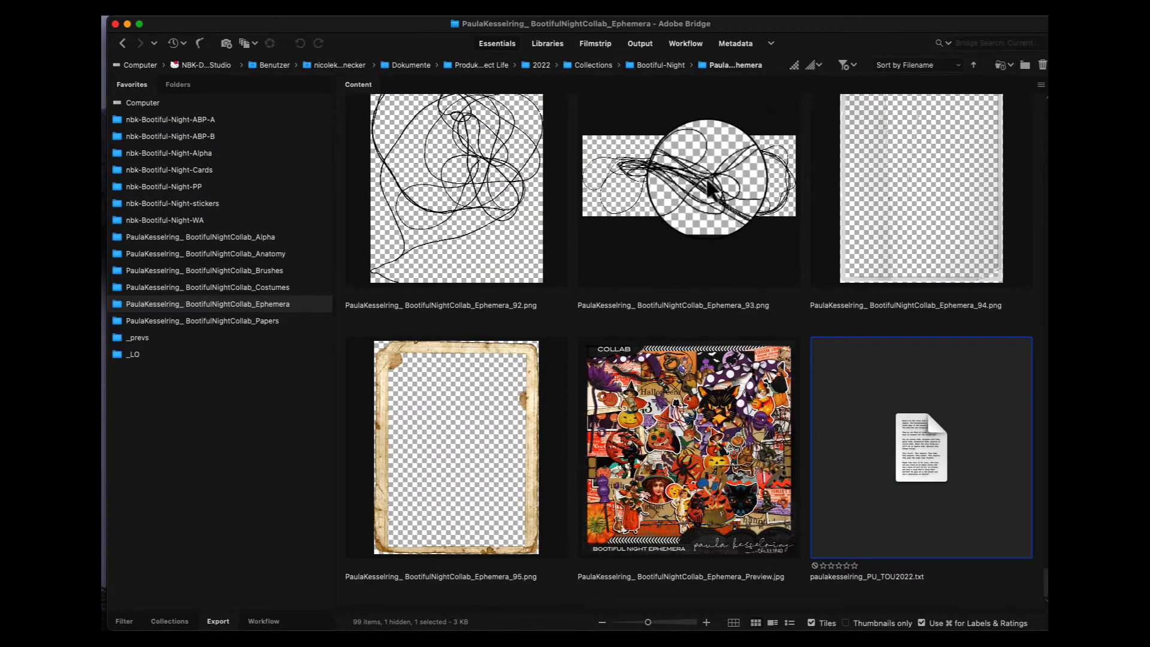
double_click(709, 182)
key("super+a")
key("super+c")
key("super+w")
key("super+v")
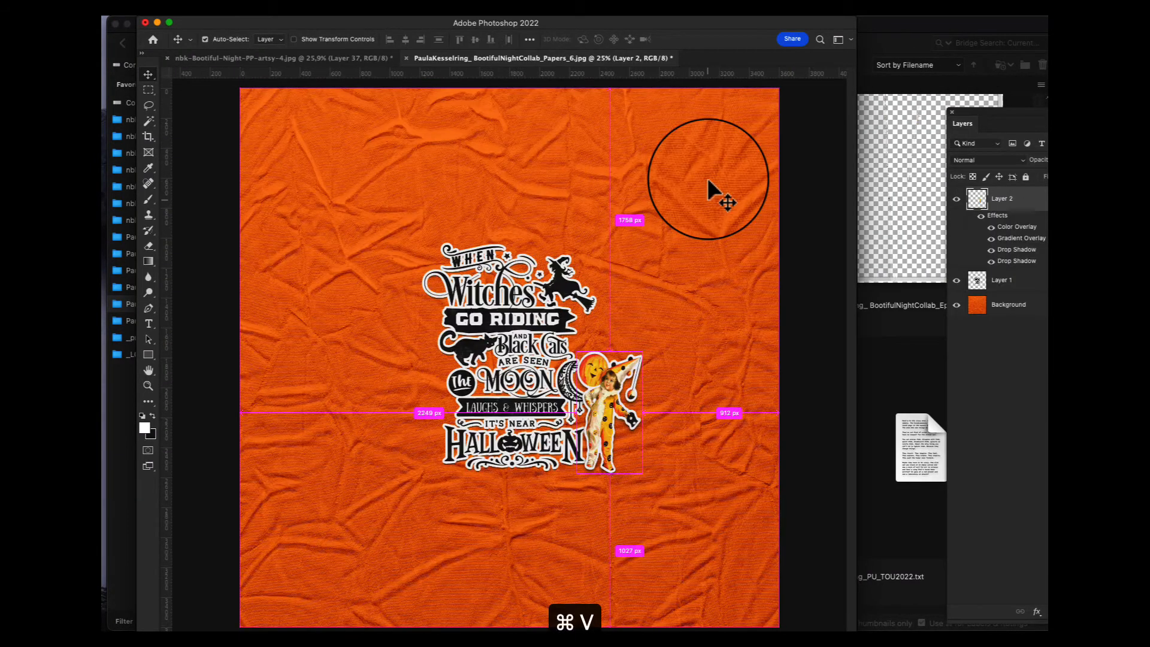
left_click_drag(1018, 290, 1014, 308)
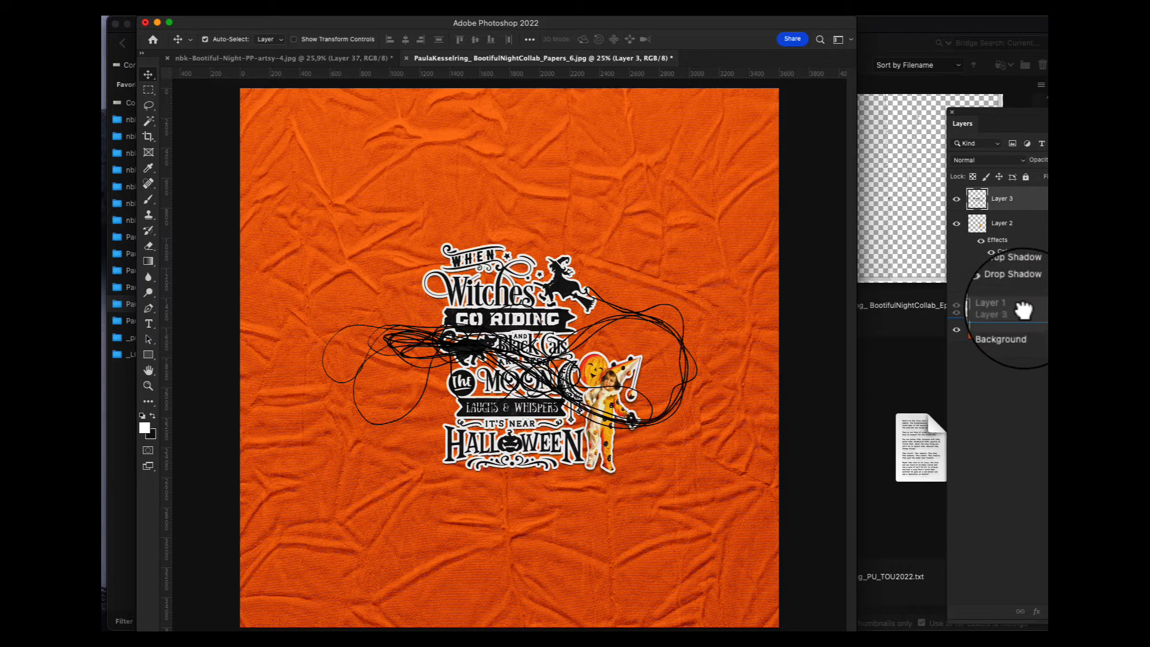
Transform the thread scribble so its loops show around the upper part of the word art, and give it a shadow style
key("super+t")
left_click_drag(697, 287, 599, 290)
key("Return")
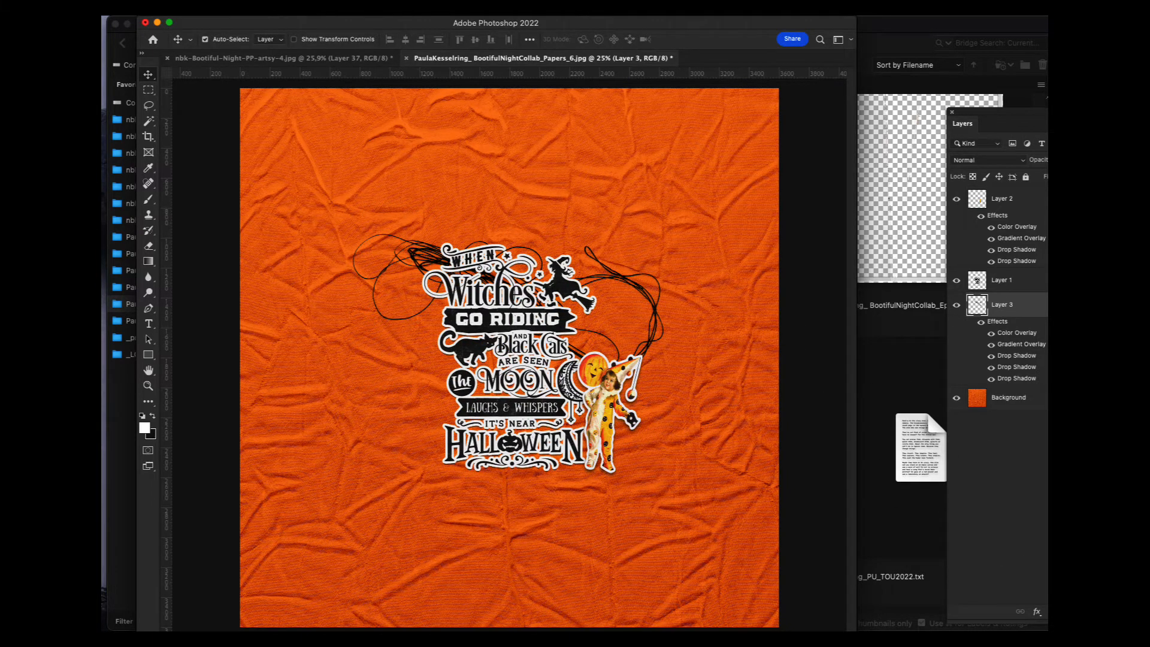
From nbk-Bootiful-Night-ABP-A, copy the purple dragonfly nbk-Bootiful-Night-ArtsyBits-3.png behind the witches word art and scale it down
left_click(901, 372)
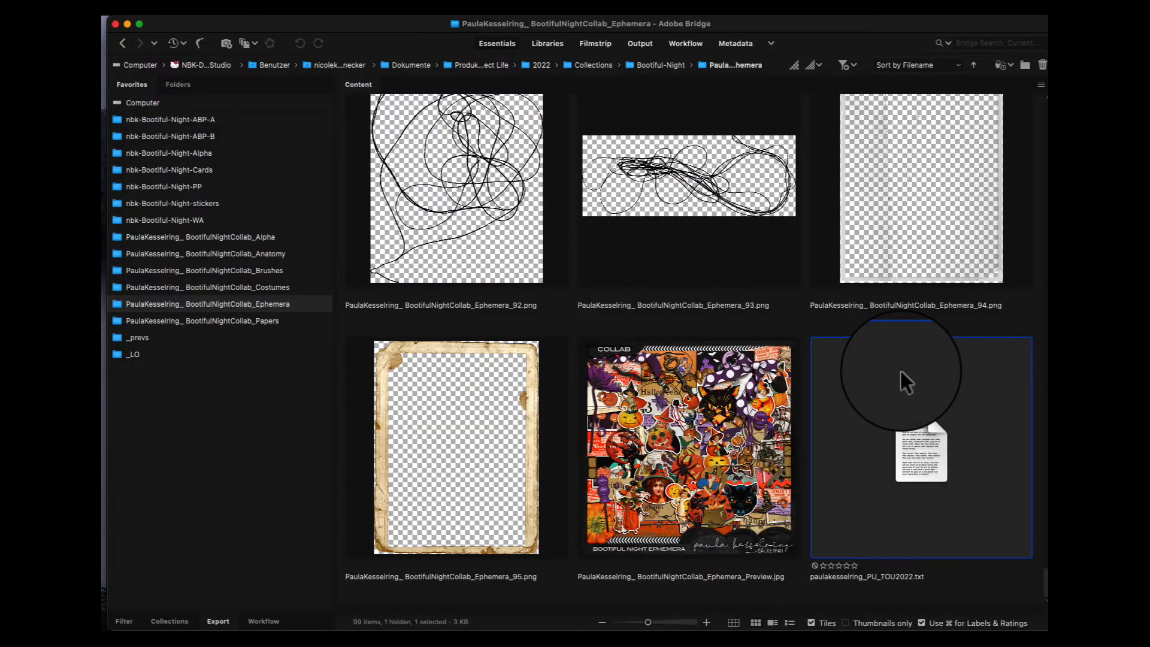
left_click(226, 120)
double_click(691, 411)
key("super+a")
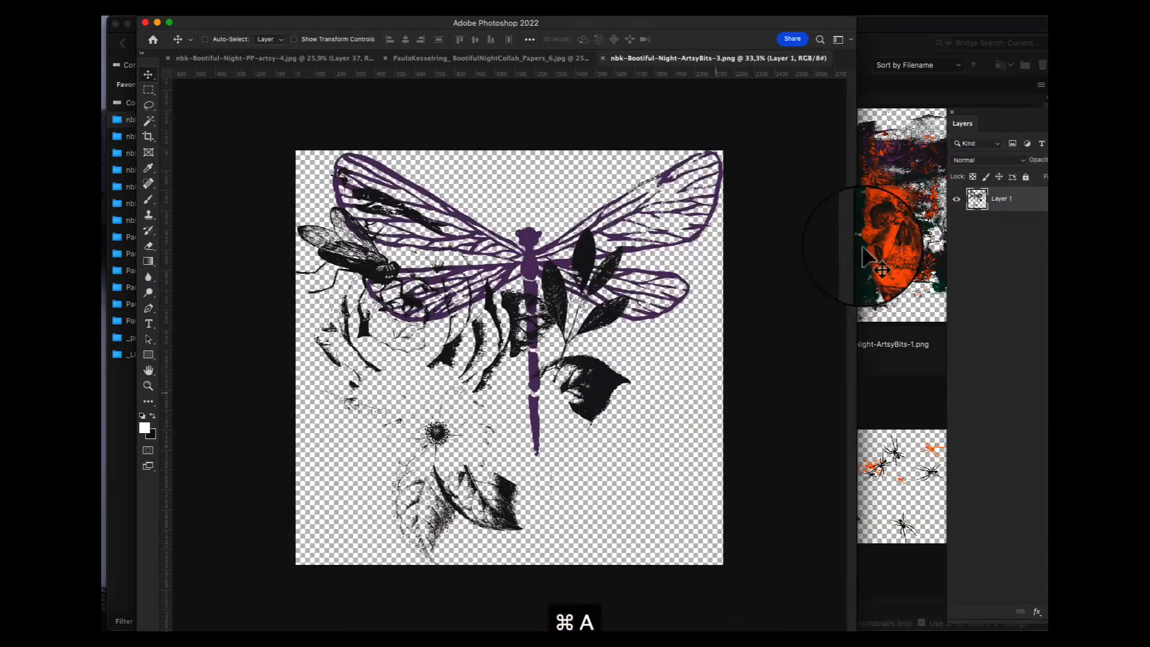
key("super+c")
key("super+w")
key("super+v")
key("super+t")
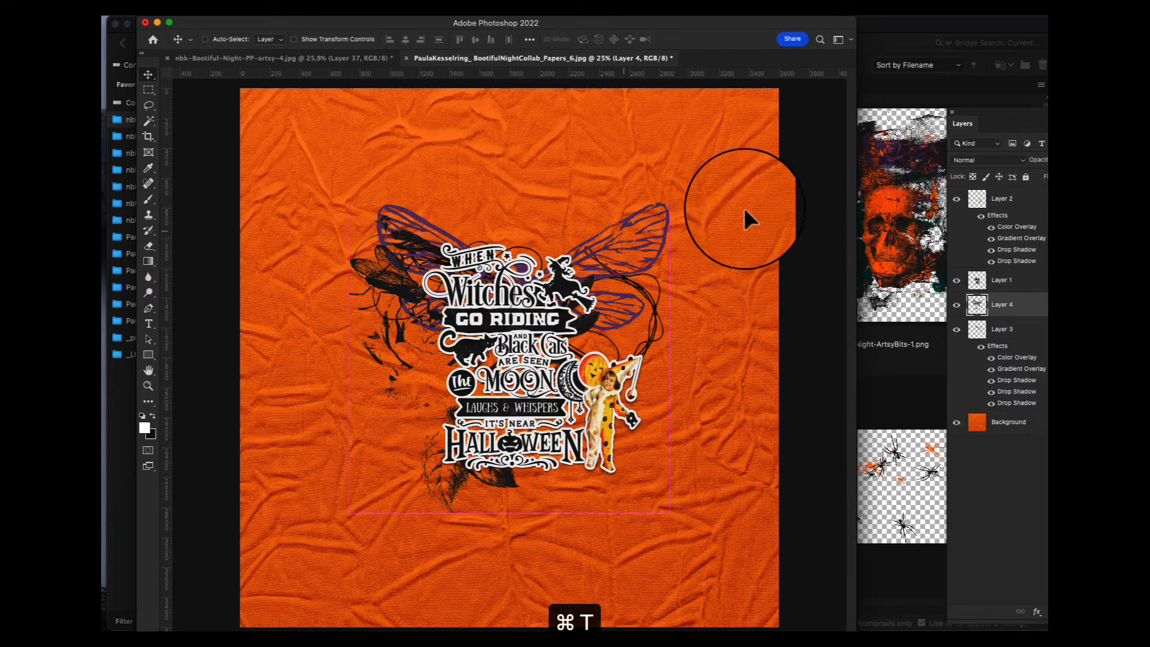
left_click_drag(668, 206, 613, 241)
key("Return")
Return to Bridge and browse the figures and costumes in the collab Costumes folder
left_click(894, 383)
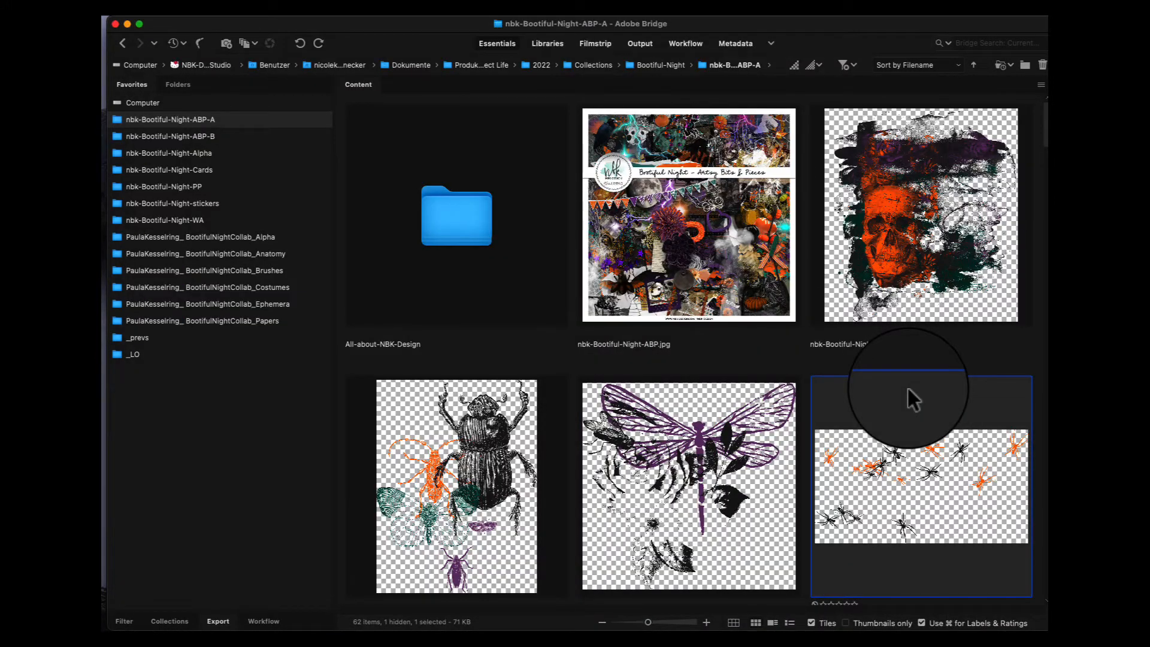
left_click(279, 290)
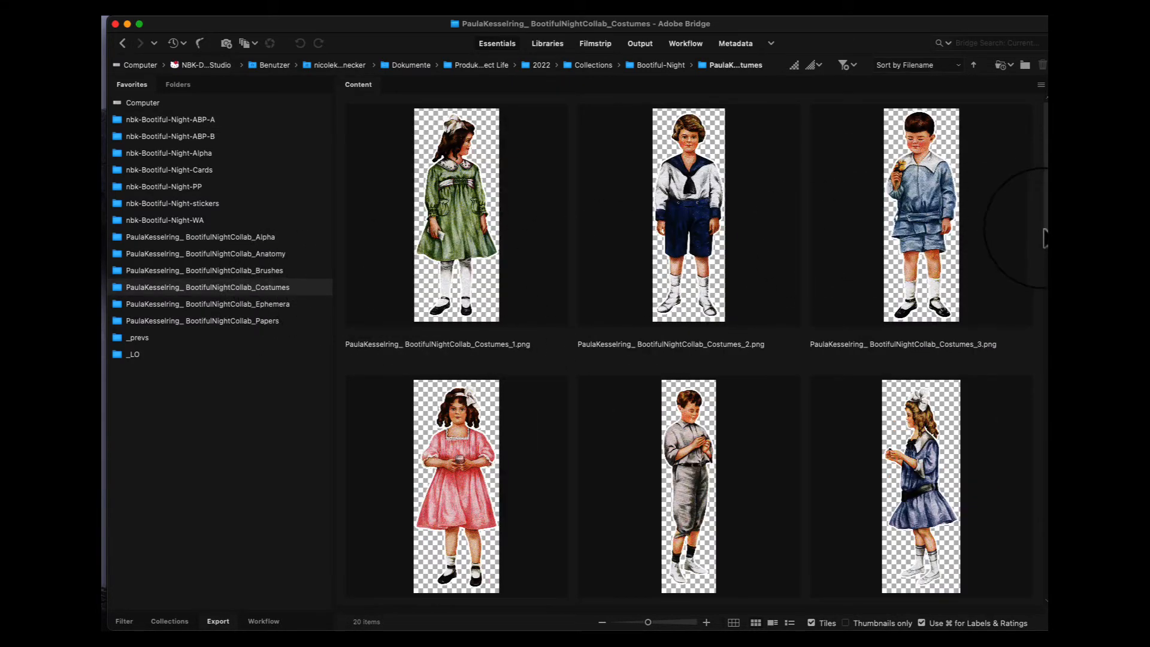
scroll(993, 354, "down", 5)
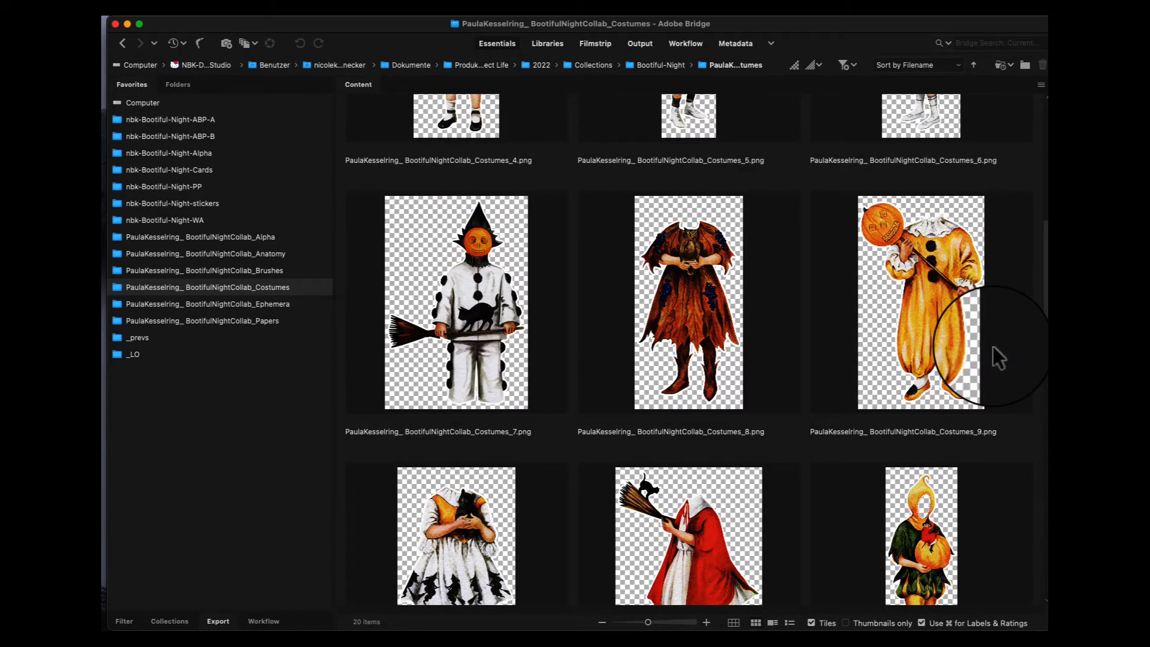
scroll(994, 346, "down", 1)
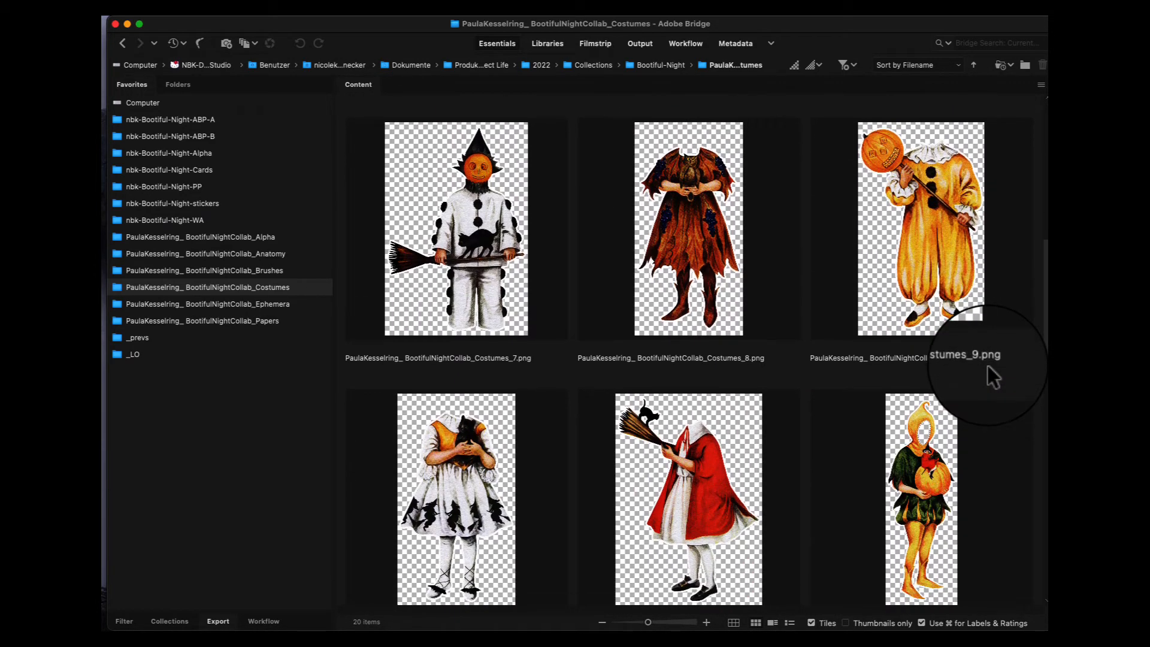
Browse the Costumes folder, open Costumes_9.png with the yellow clown costume, copy its artwork and close the file
scroll(984, 394, "down", 5)
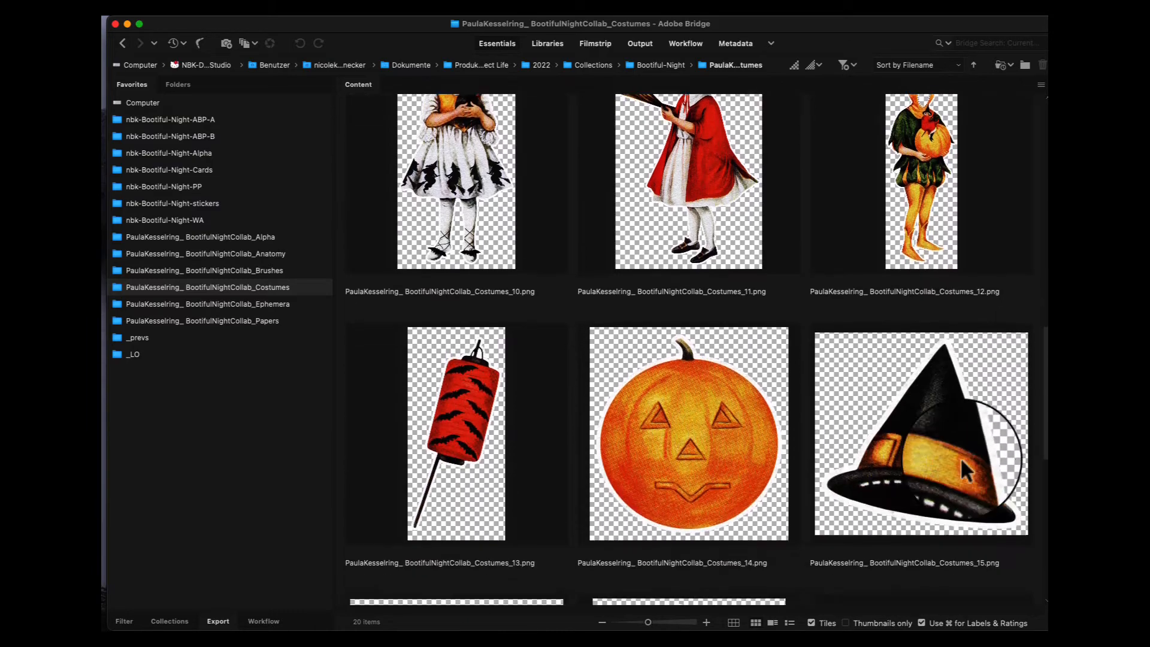
scroll(947, 528, "down", 8)
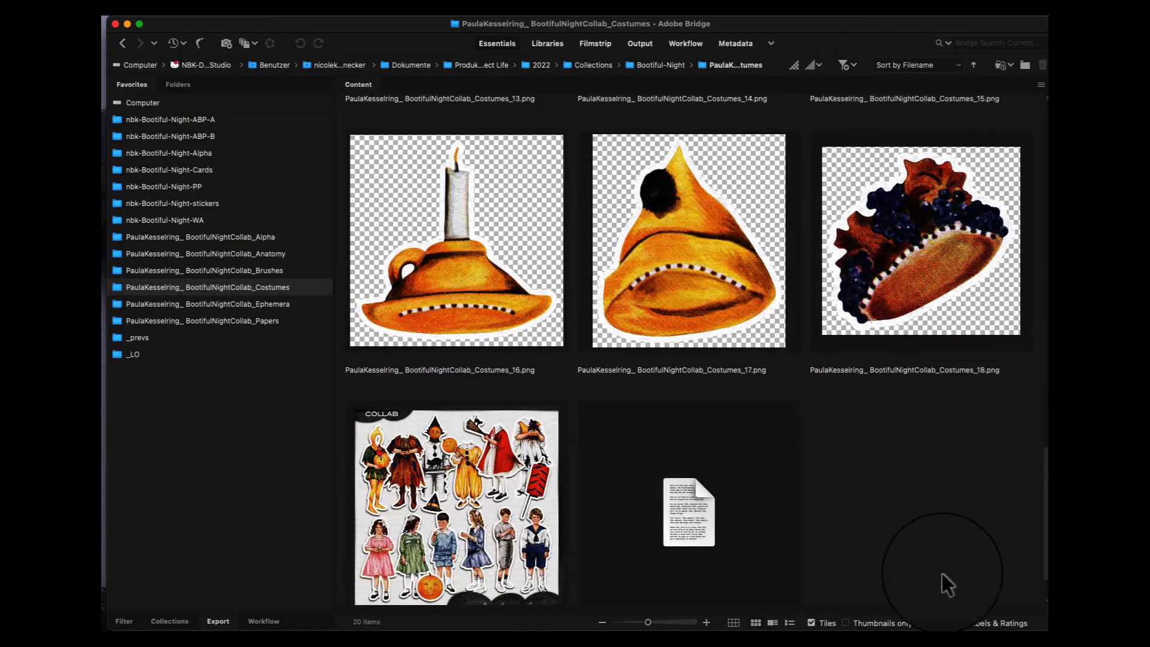
scroll(905, 279, "up", 10)
scroll(917, 293, "down", 3)
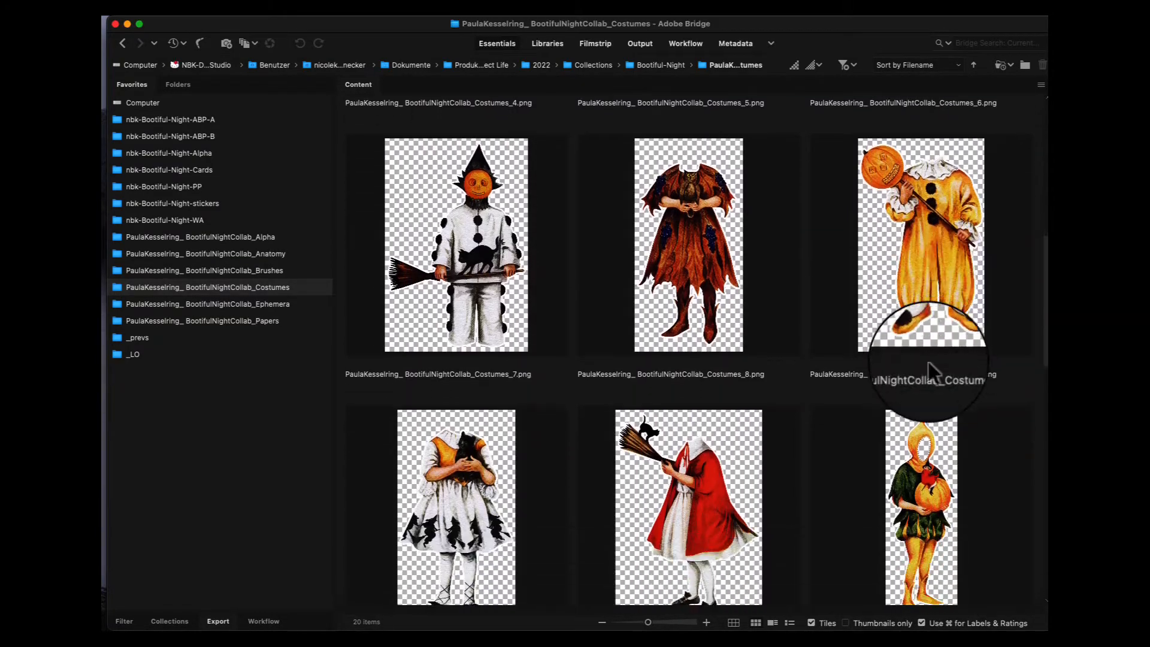
double_click(929, 366)
key("super+w")
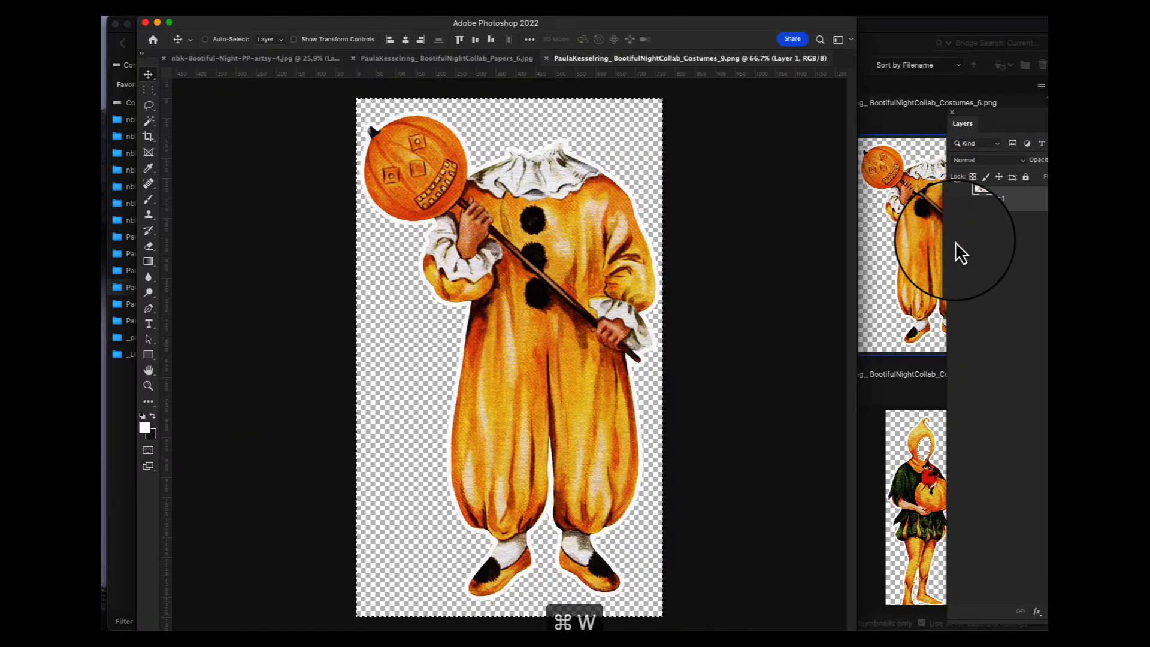
Paste the yellow clown costume into the orange paper document as the top layer and place it left of the word art
key("super+v")
key("shift+super+bracketright")
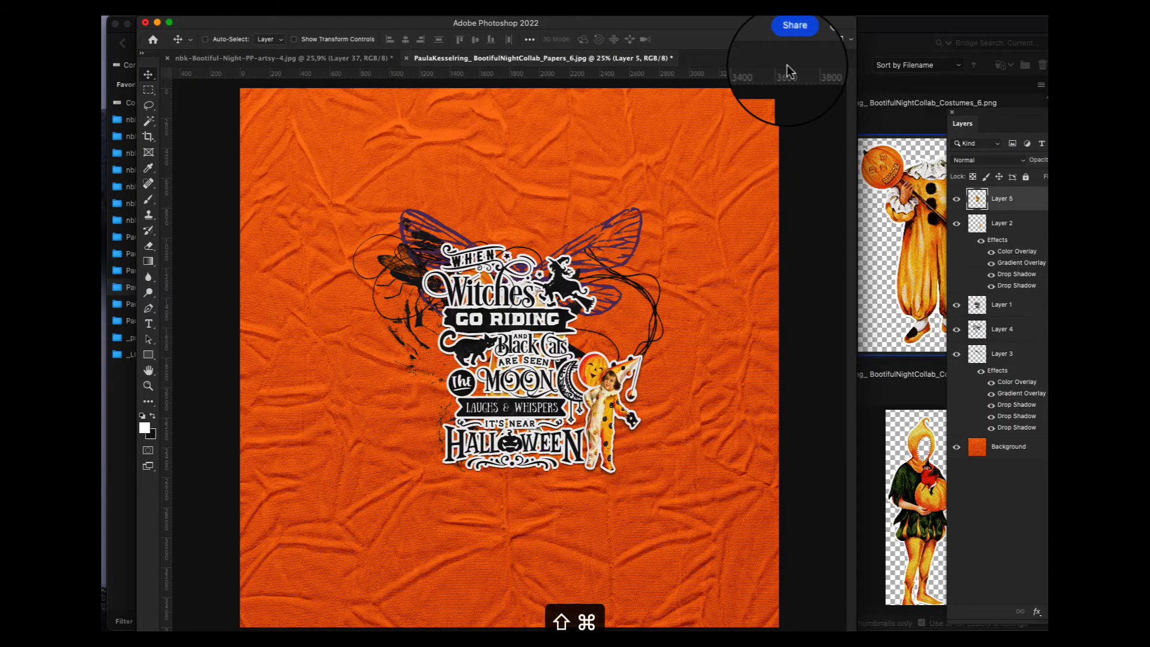
left_click_drag(586, 351, 423, 439)
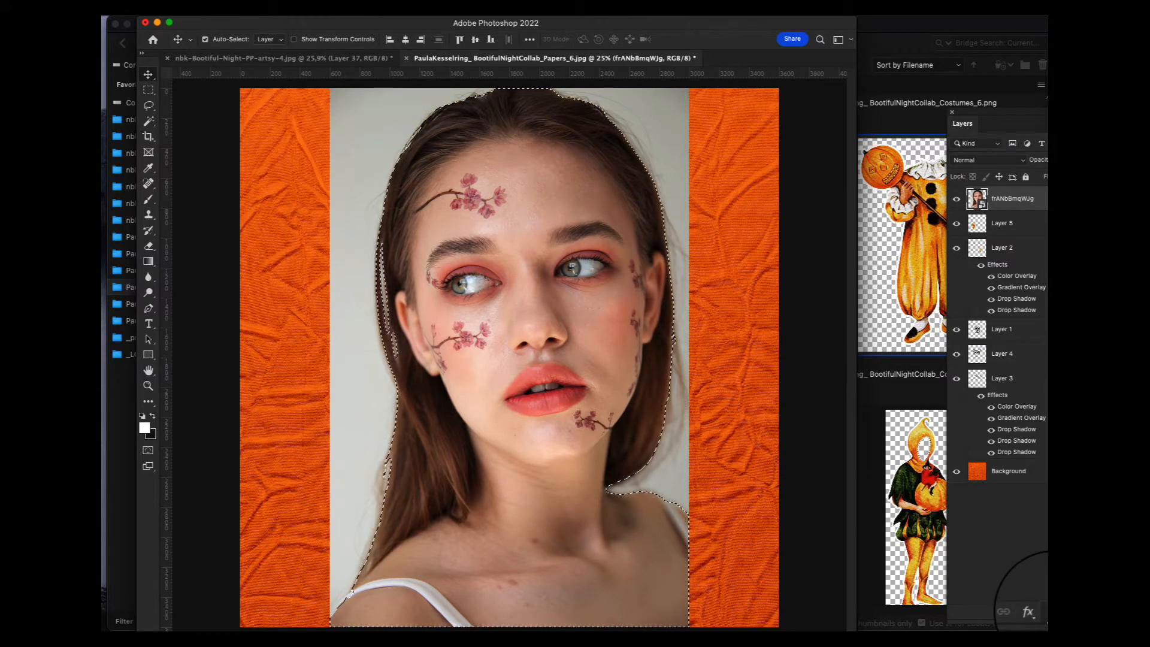
Mask the portrait photo to the selected woman and scale her down to fit above the yellow costume's collar
left_click(1045, 611)
key("super+t")
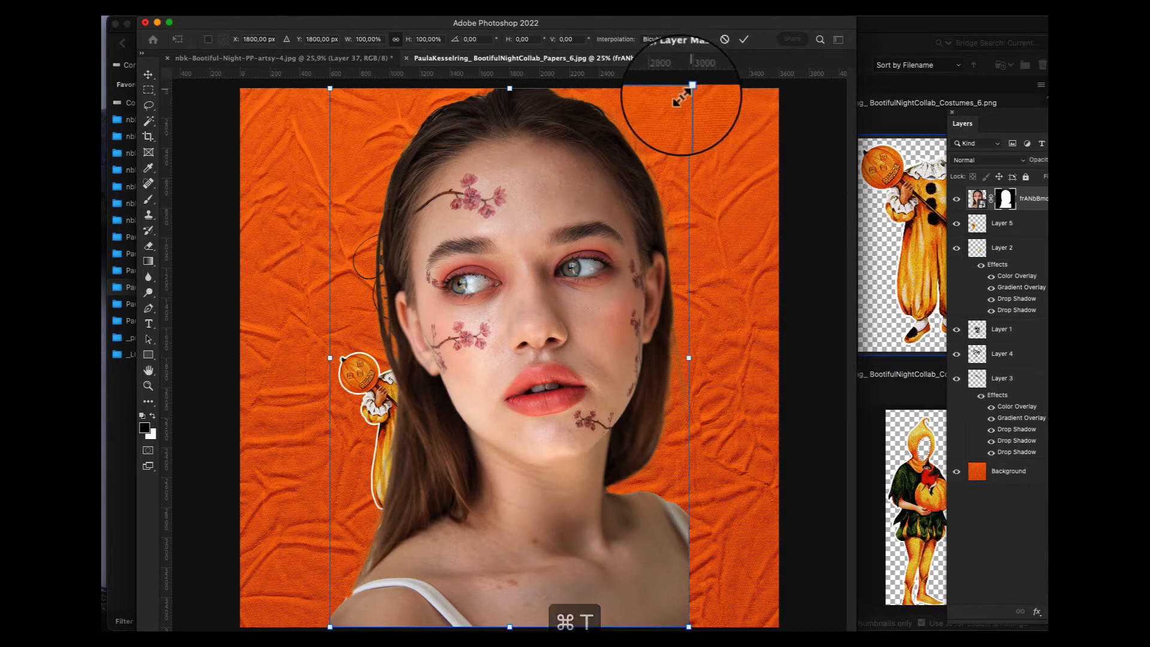
left_click_drag(689, 89, 412, 338)
key("Return")
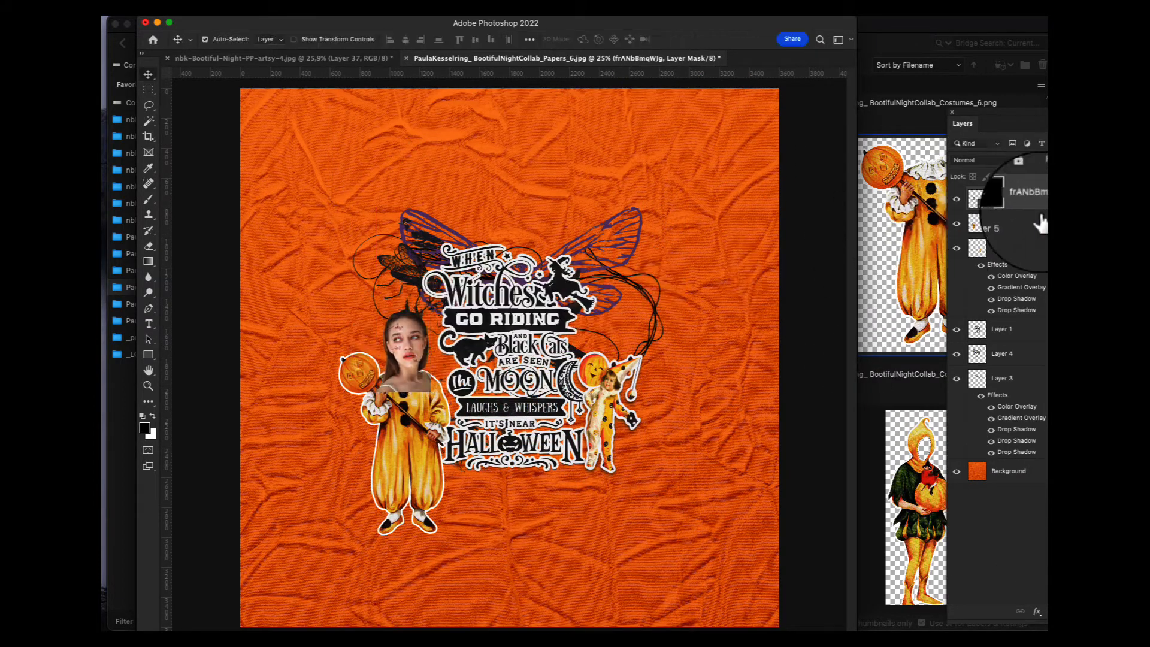
Move the portrait layer beneath the costume layer and rotate the head slightly clockwise so it sits in the ruffled collar
left_click_drag(1088, 236, 1087, 238)
left_click_drag(397, 332, 429, 294)
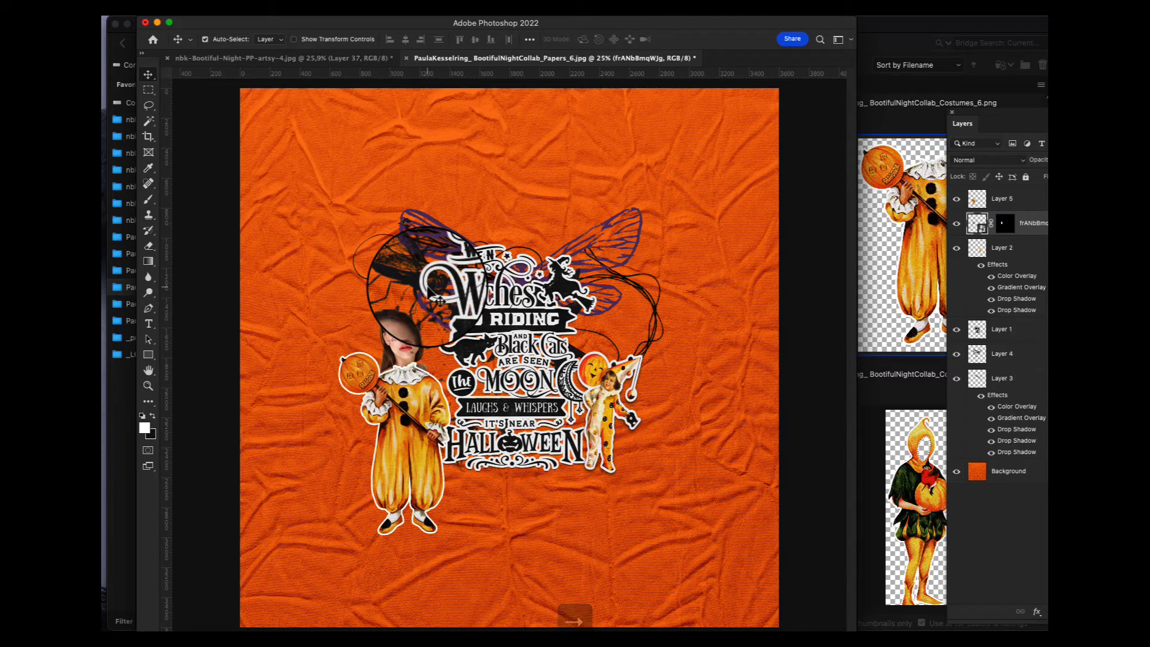
key("super+t")
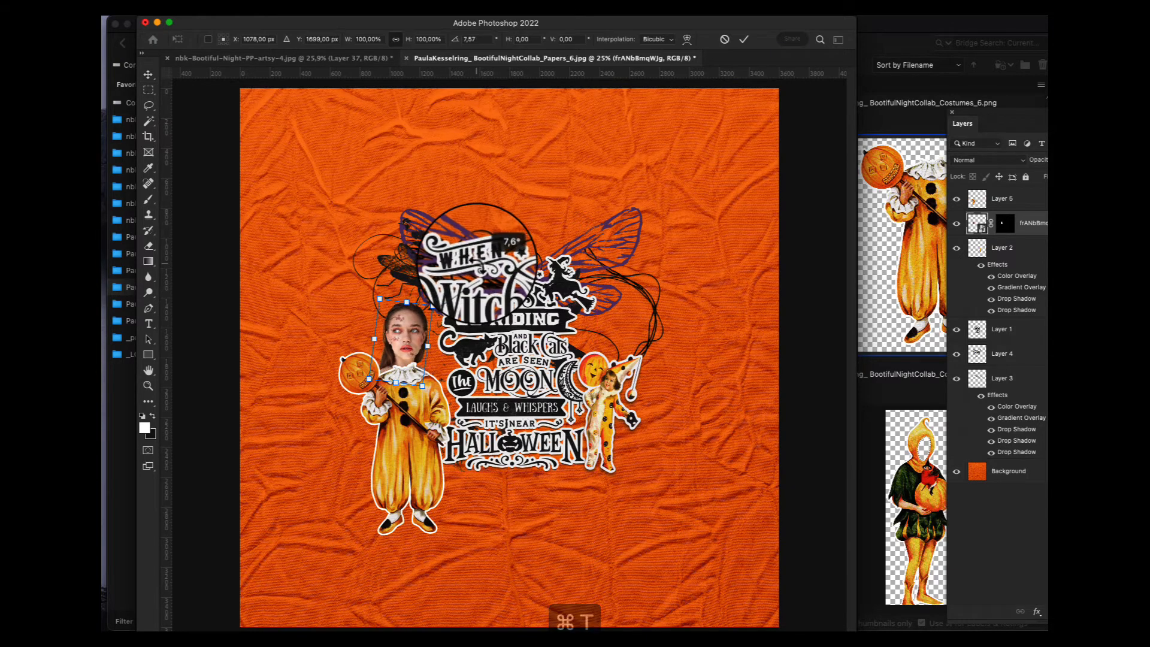
left_click_drag(410, 308, 398, 232)
key("Return")
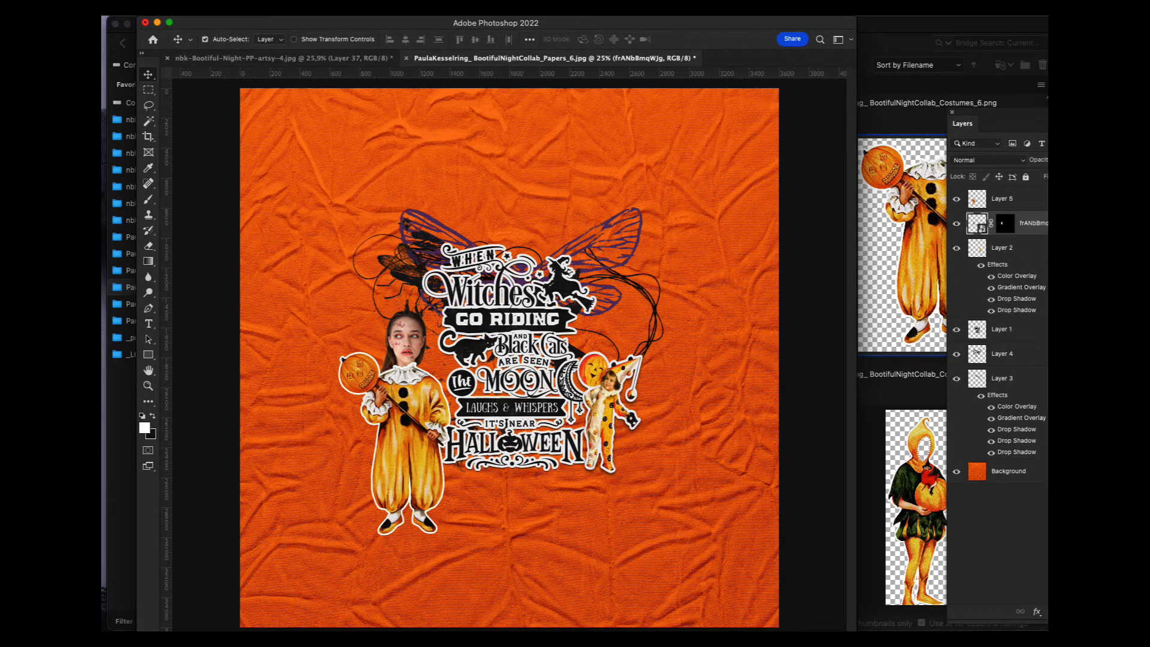
Copy the berry-and-leaf hat from Costumes_18.png in Bridge into the orange paper document and place it on the woman's head
left_click(899, 420)
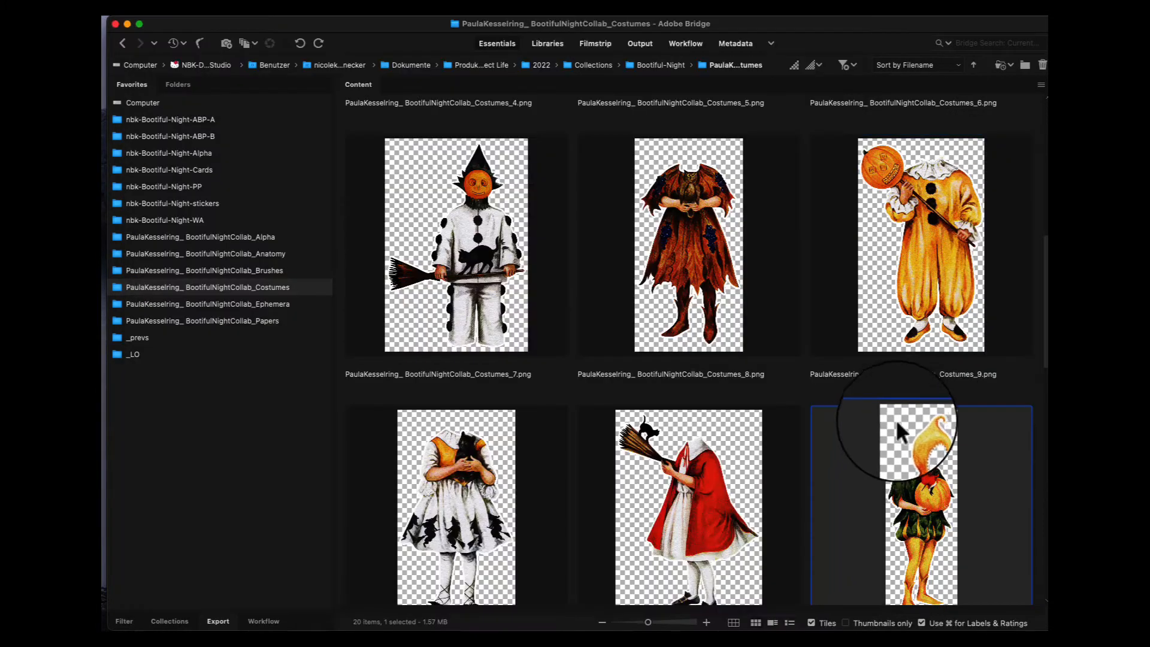
scroll(952, 472, "down", 10)
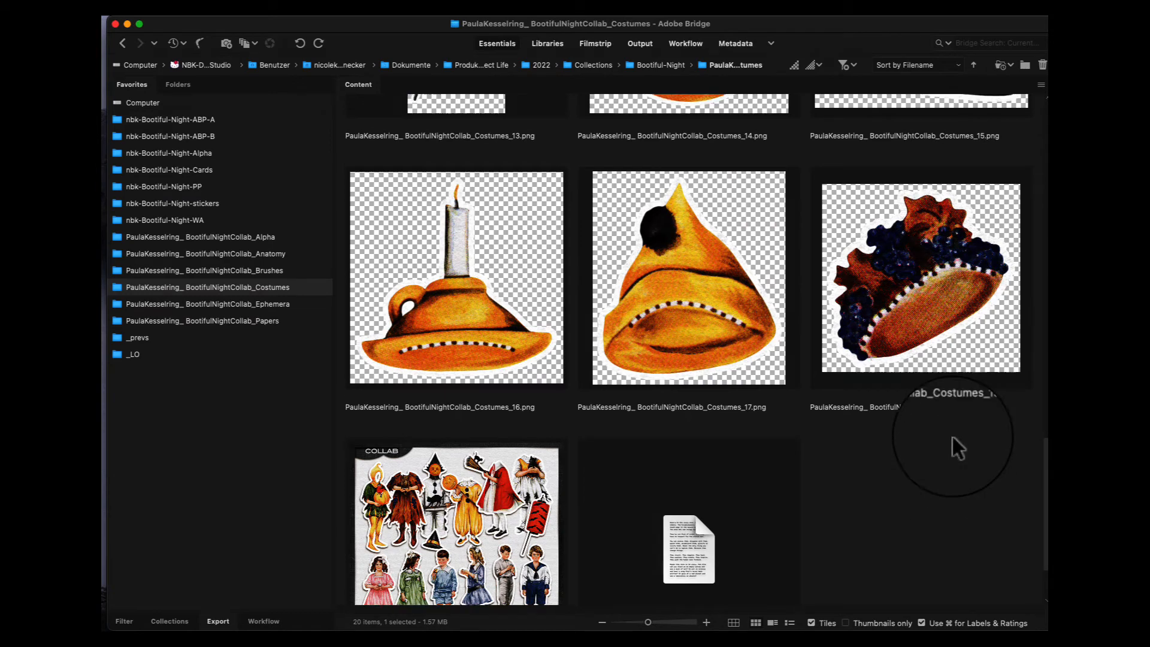
double_click(950, 271)
key("cmd+w")
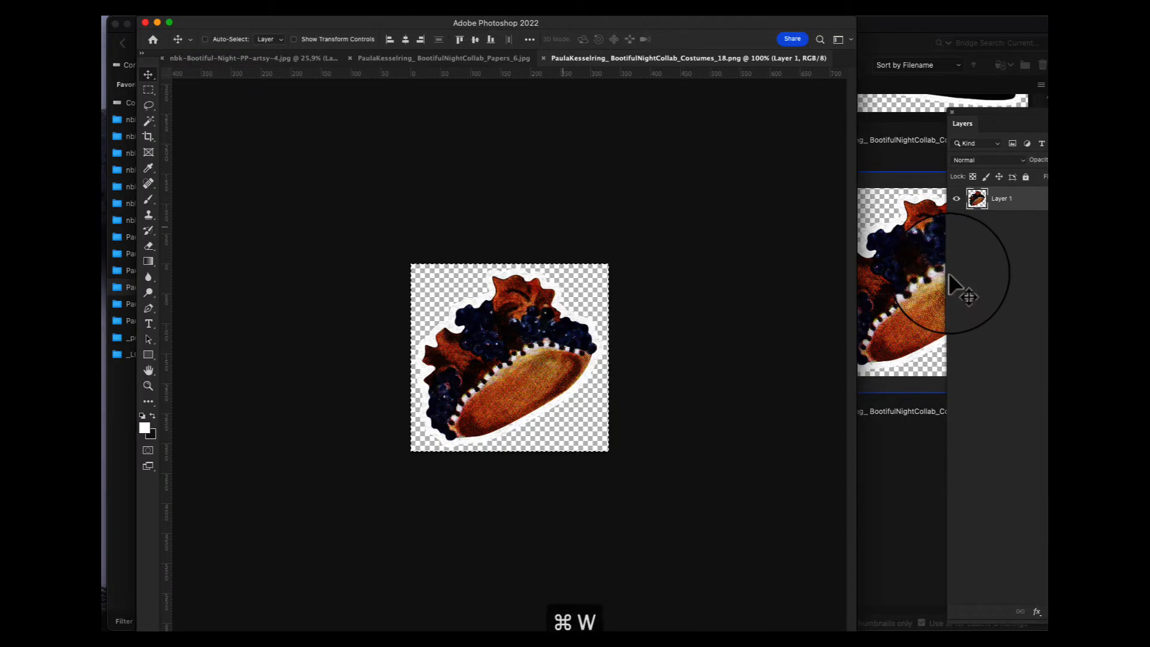
key("cmd+v")
left_click_drag(530, 350, 452, 314)
Move the hat layer beneath the portrait layer and reposition the hat behind the woman's head
key("super+space")
key("super+space")
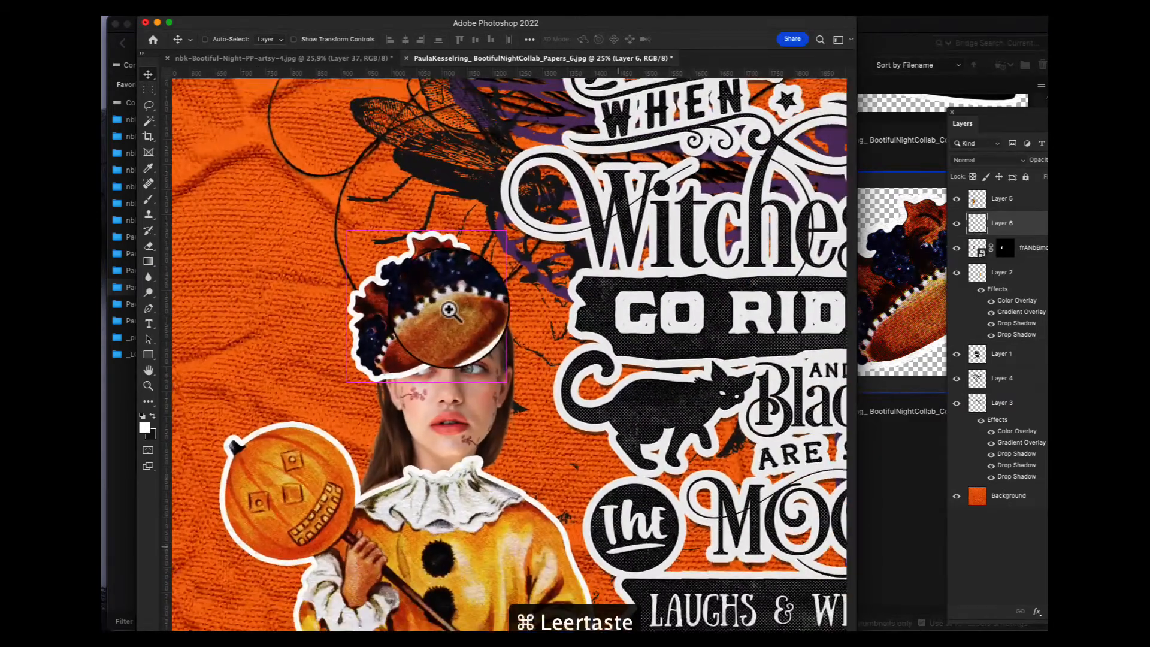
left_click_drag(1017, 229, 1012, 250)
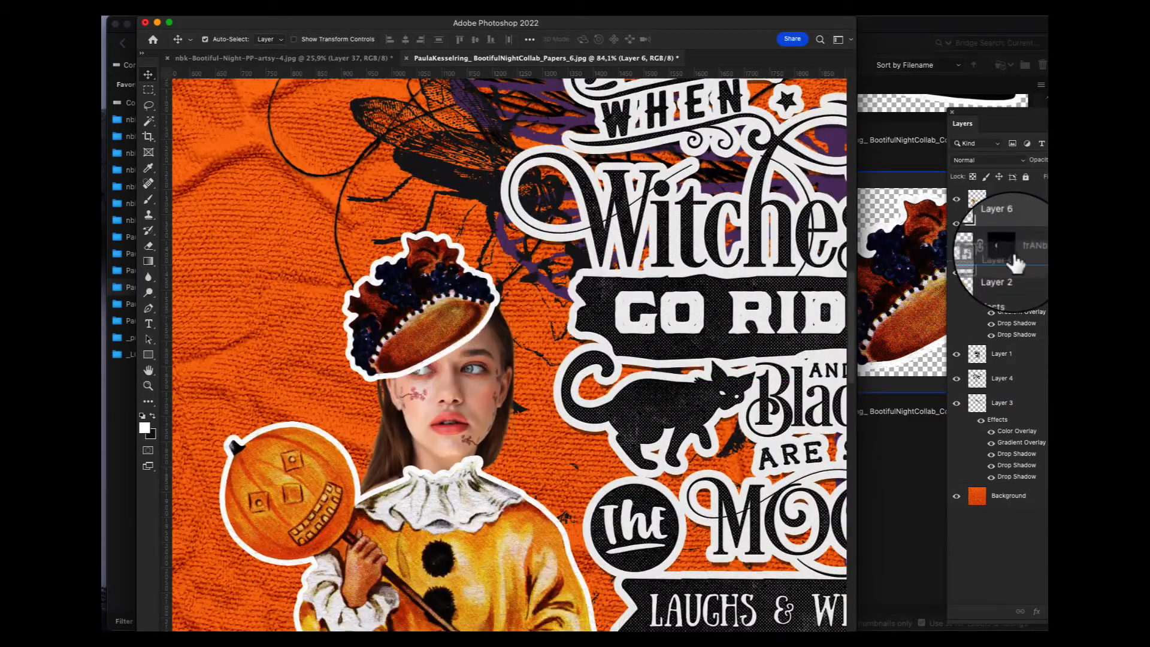
mouse_move(420, 233)
left_mouse_down()
mouse_move(430, 264)
mouse_move(424, 252)
left_mouse_up()
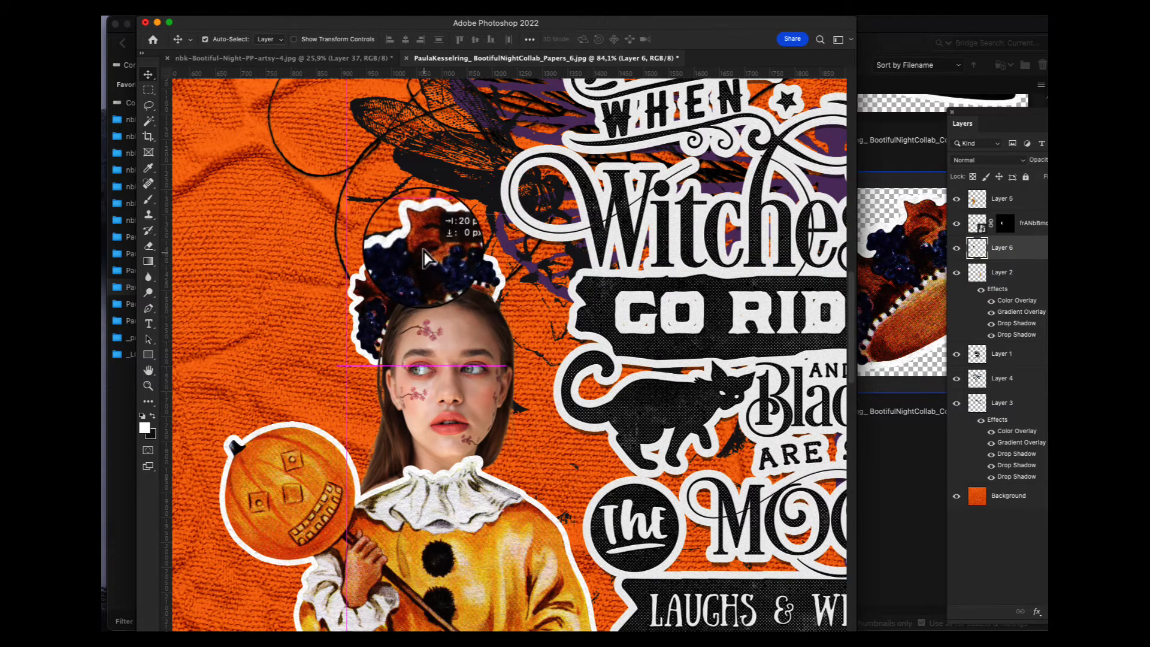
Duplicate the hat layer and bring the copy to the top of the layer stack
key("super+j")
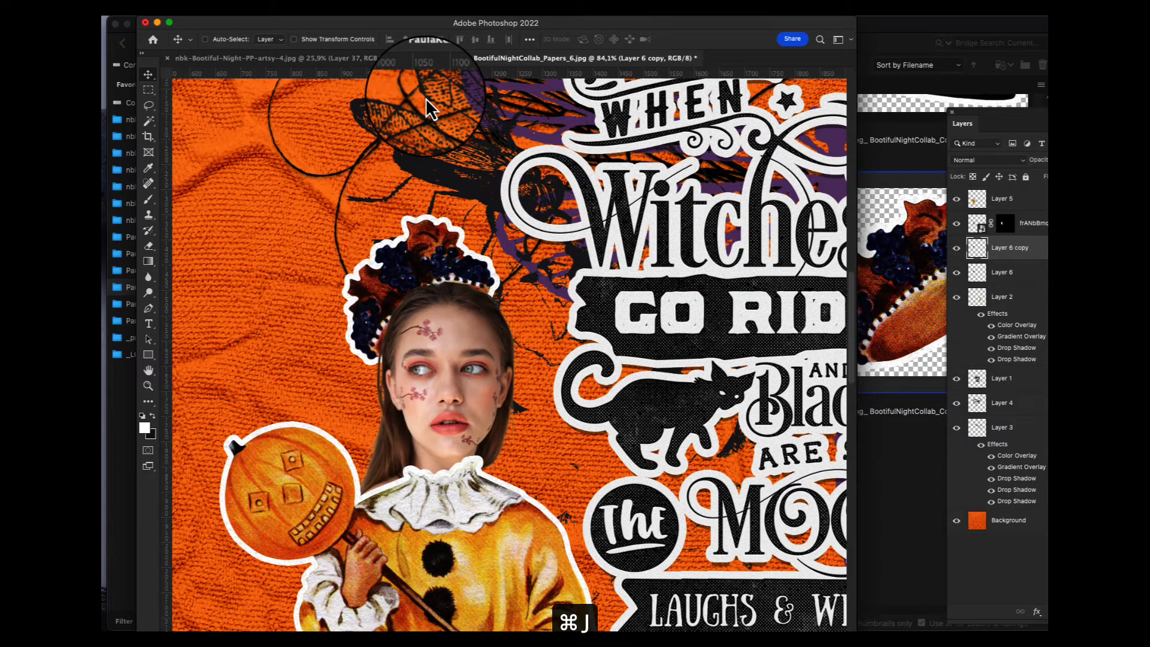
key("super+shift+bracketright")
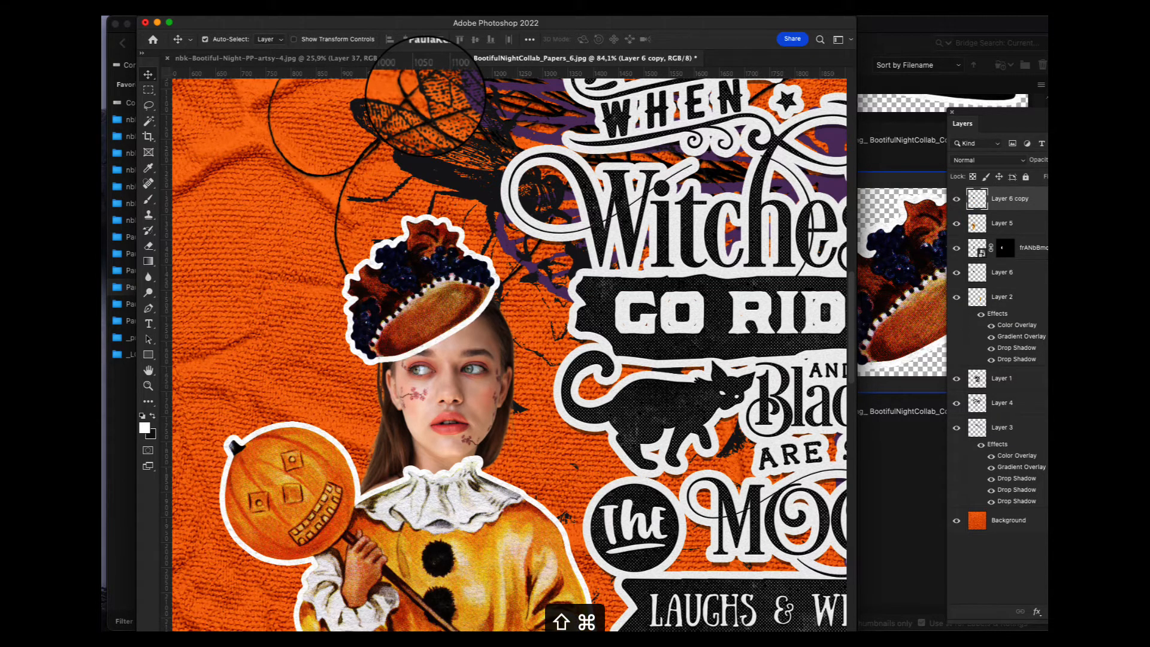
left_click_drag(428, 121, 245, 225)
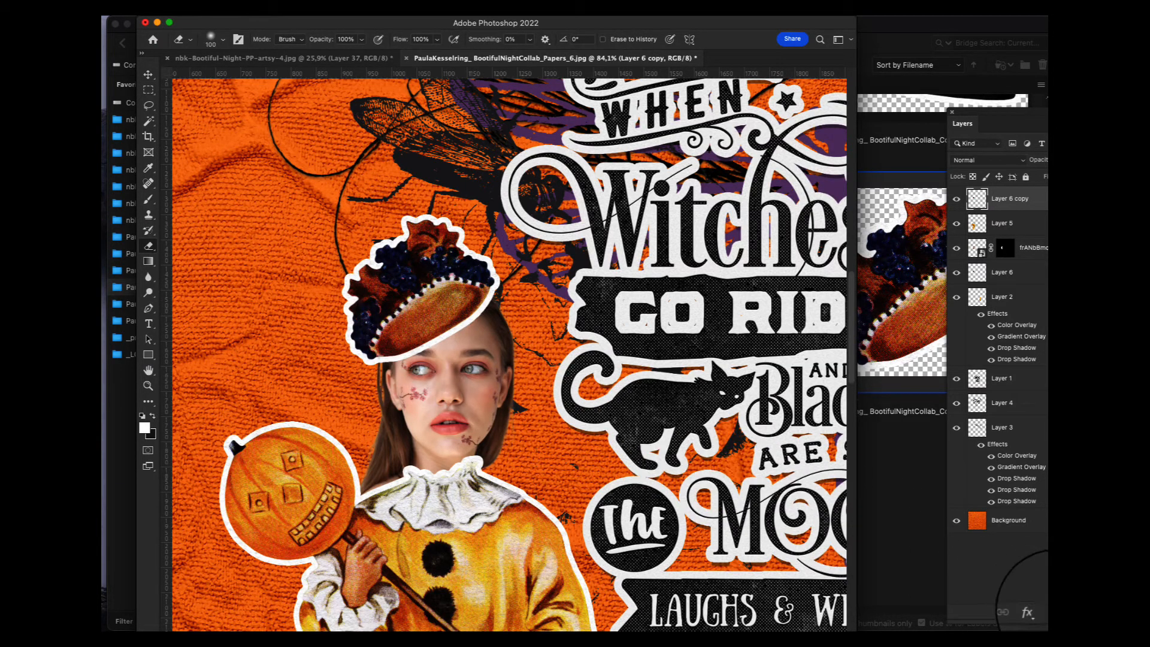
Add a layer mask to the hat copy and paint out the part over the face with a round brush in black
left_click_drag(1015, 115, 897, 103)
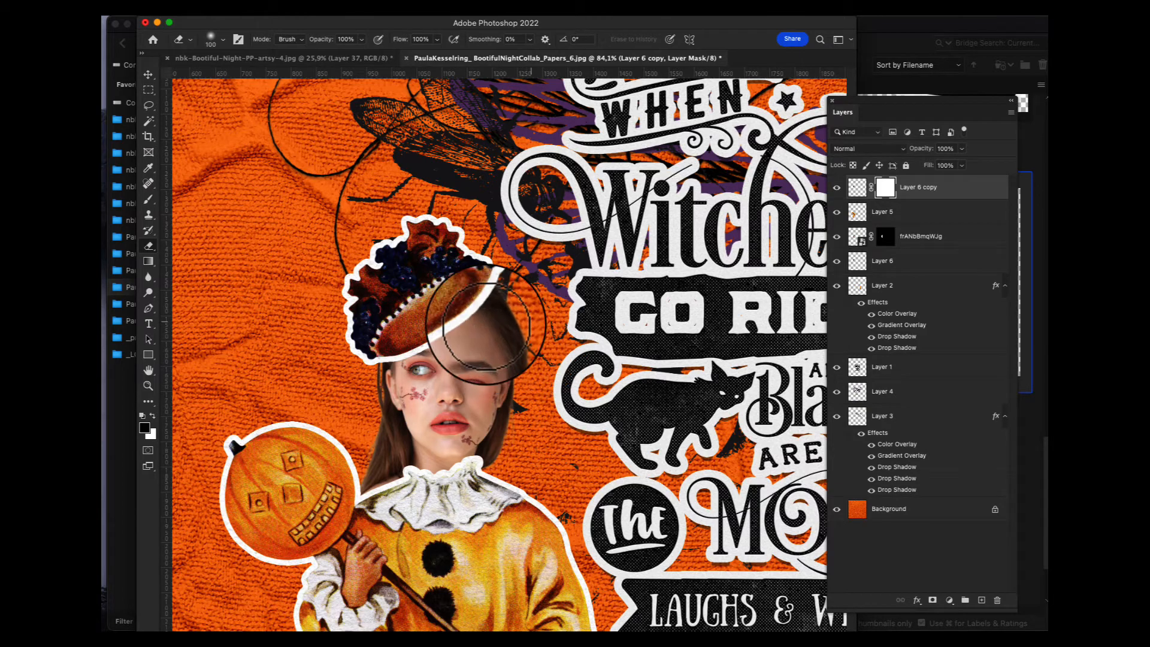
left_click(148, 199)
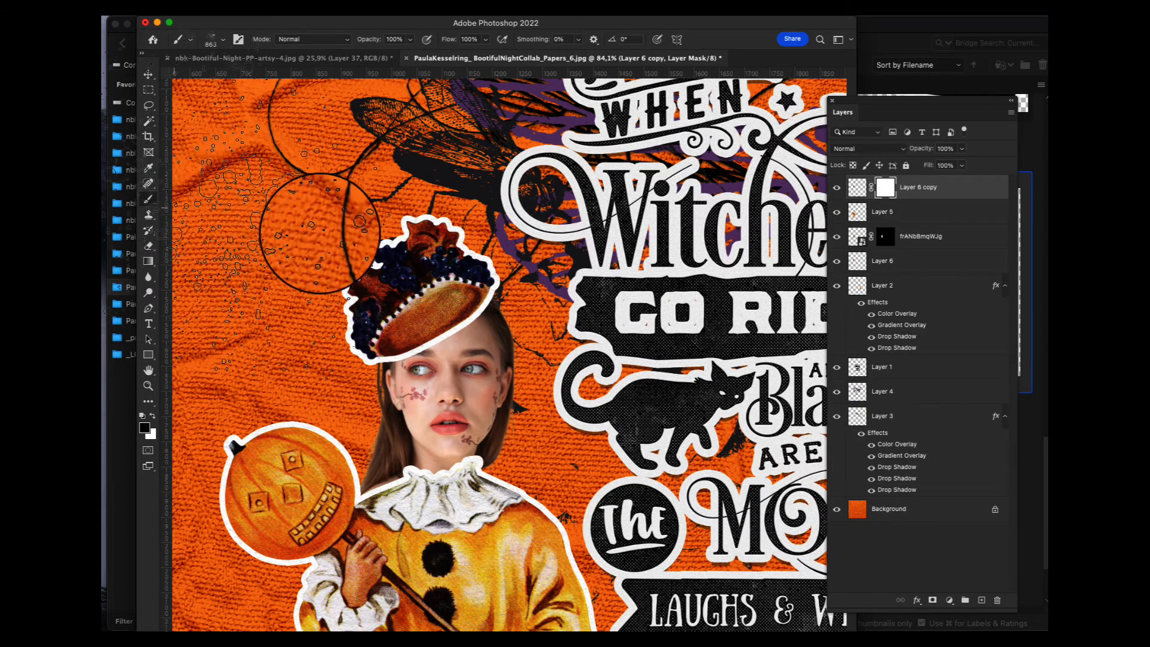
right_click(409, 258)
double_click(713, 315)
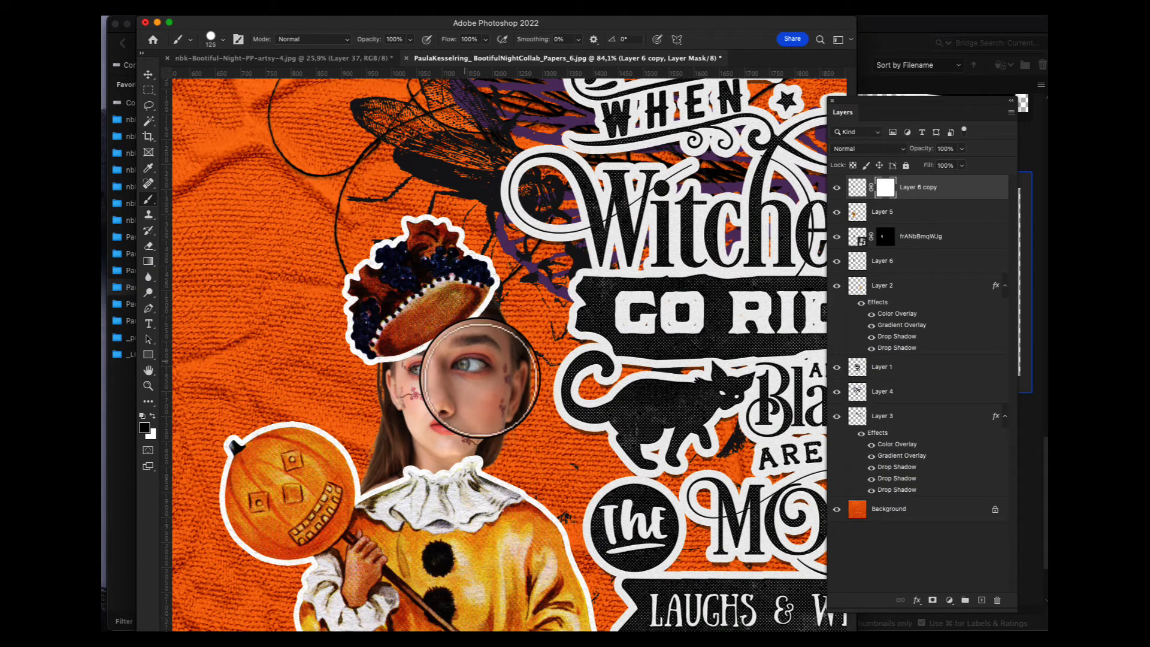
key("[")
key("[")
mouse_move(437, 331)
left_mouse_down()
mouse_move(395, 349)
mouse_move(451, 306)
mouse_move(474, 307)
mouse_move(425, 330)
left_mouse_up()
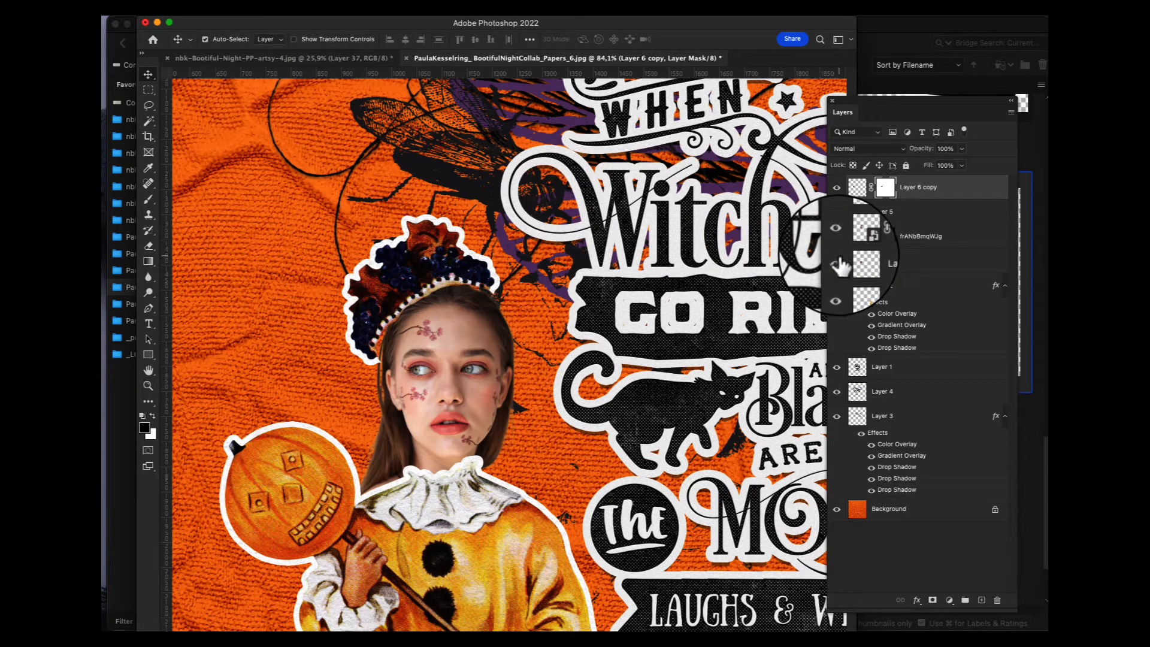
Link the masked hat copy with the original hat layer
left_click(895, 259, "super")
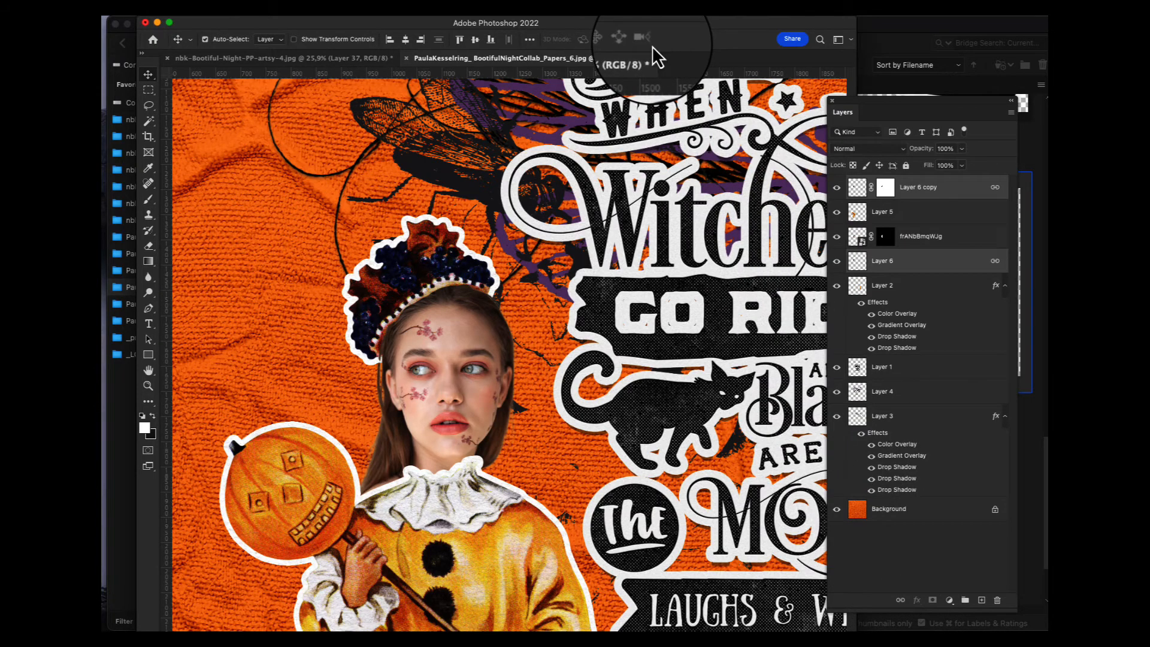
key("super+minus")
key("super+minus")
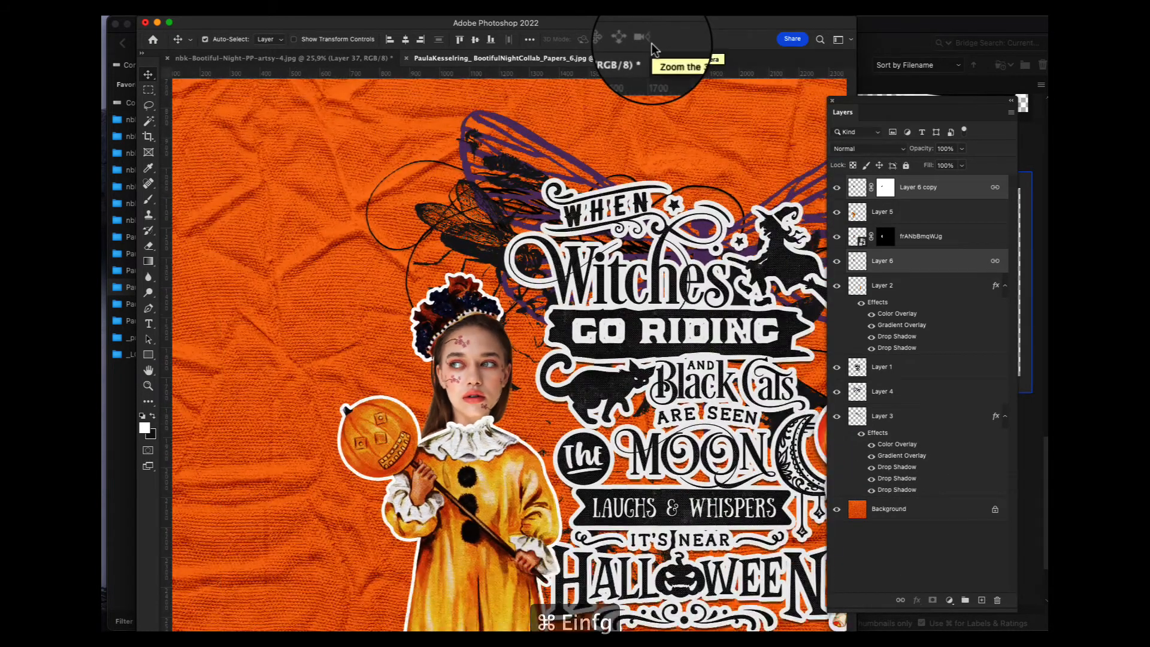
key("super+minus")
key("super+minus")
key("super+minus")
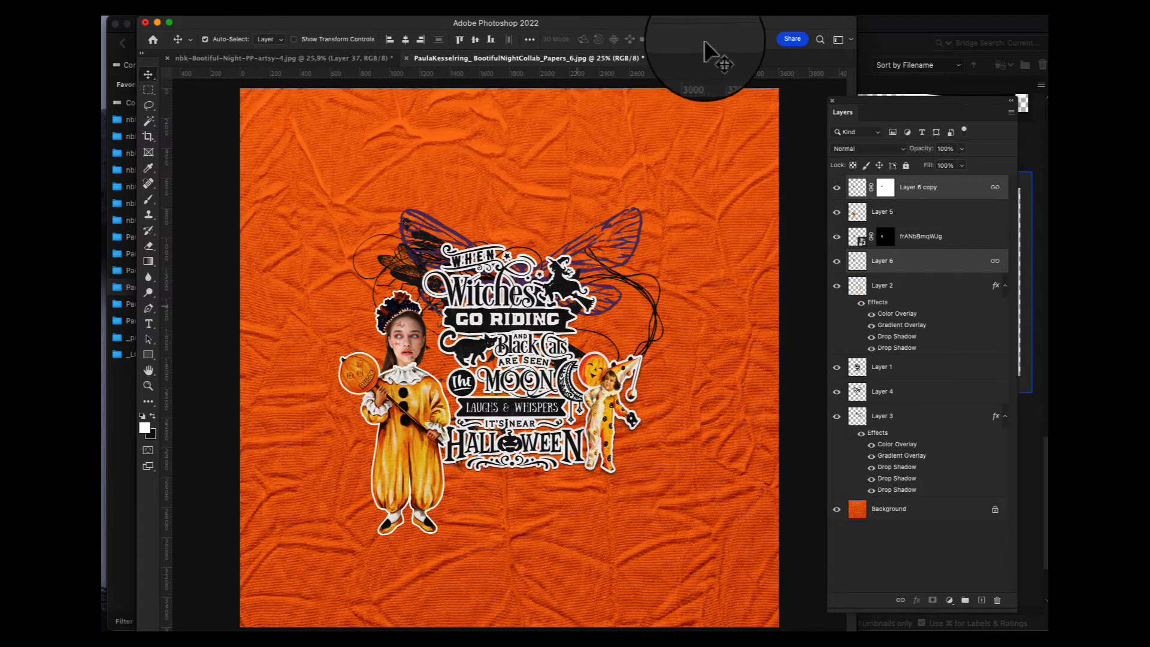
Switch to Bridge and copy the black cat head from Ephemera_17.png in the Ephemera folder into the orange paper document
left_click(977, 24)
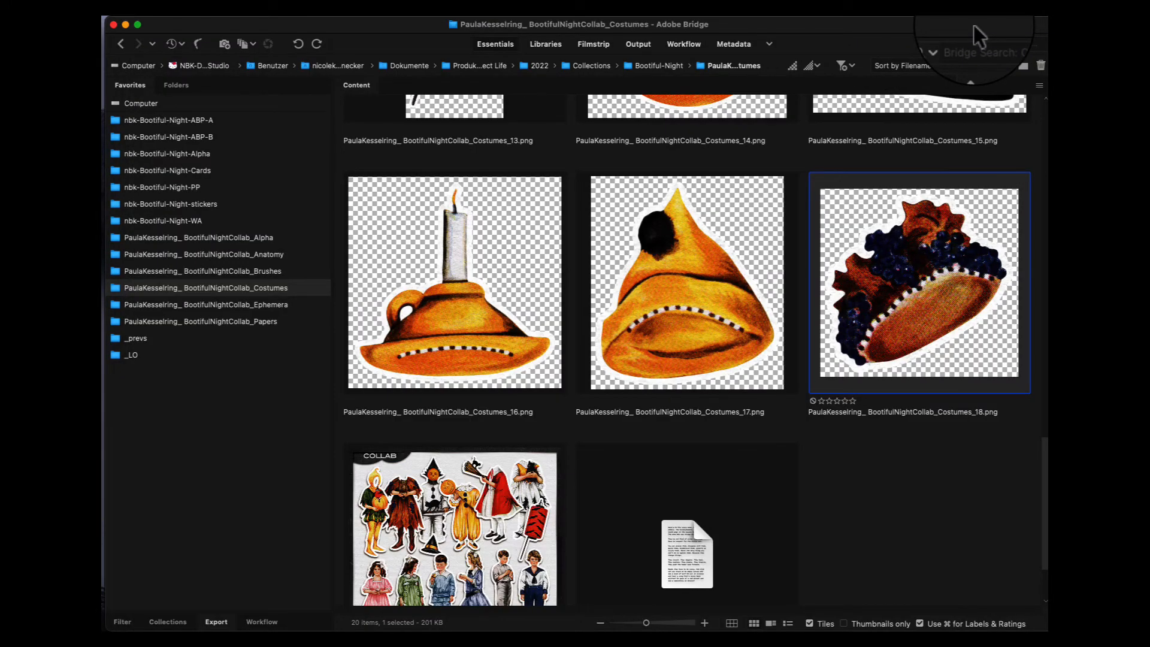
left_click(275, 304)
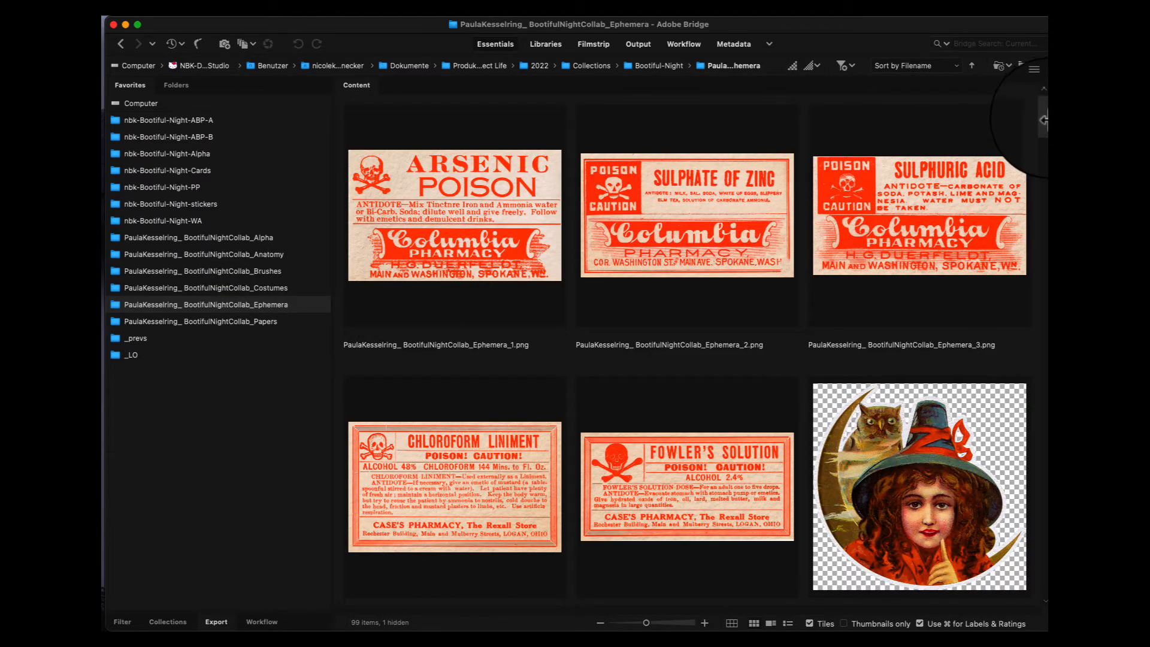
left_click_drag(1043, 125, 1003, 191)
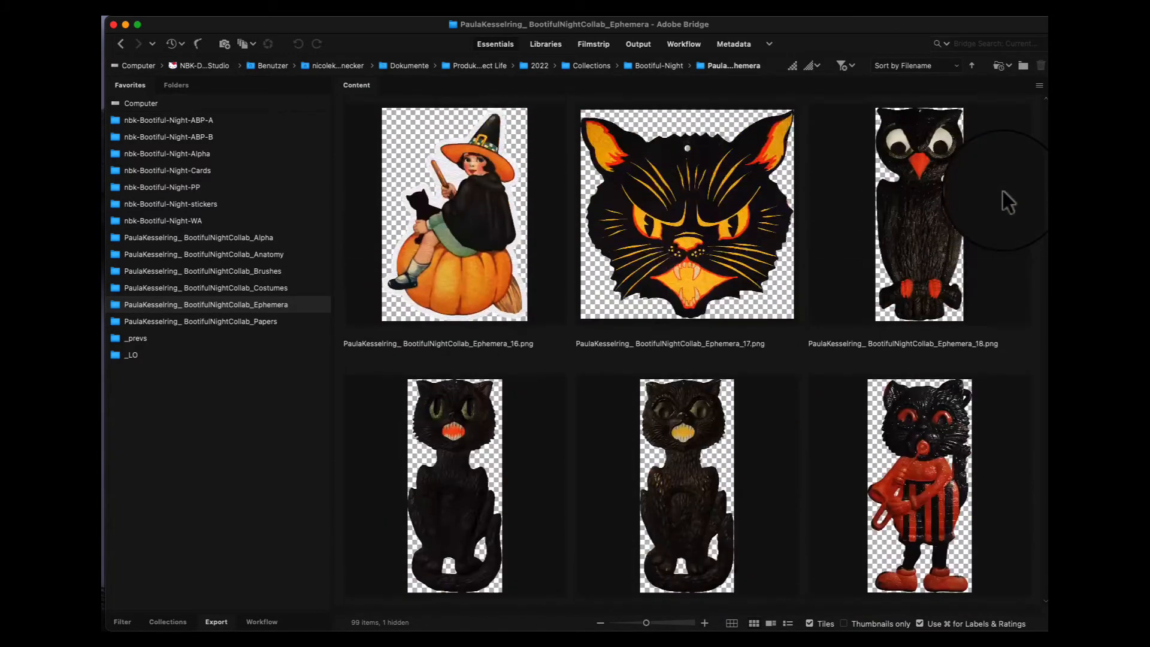
double_click(776, 215)
key("super+a")
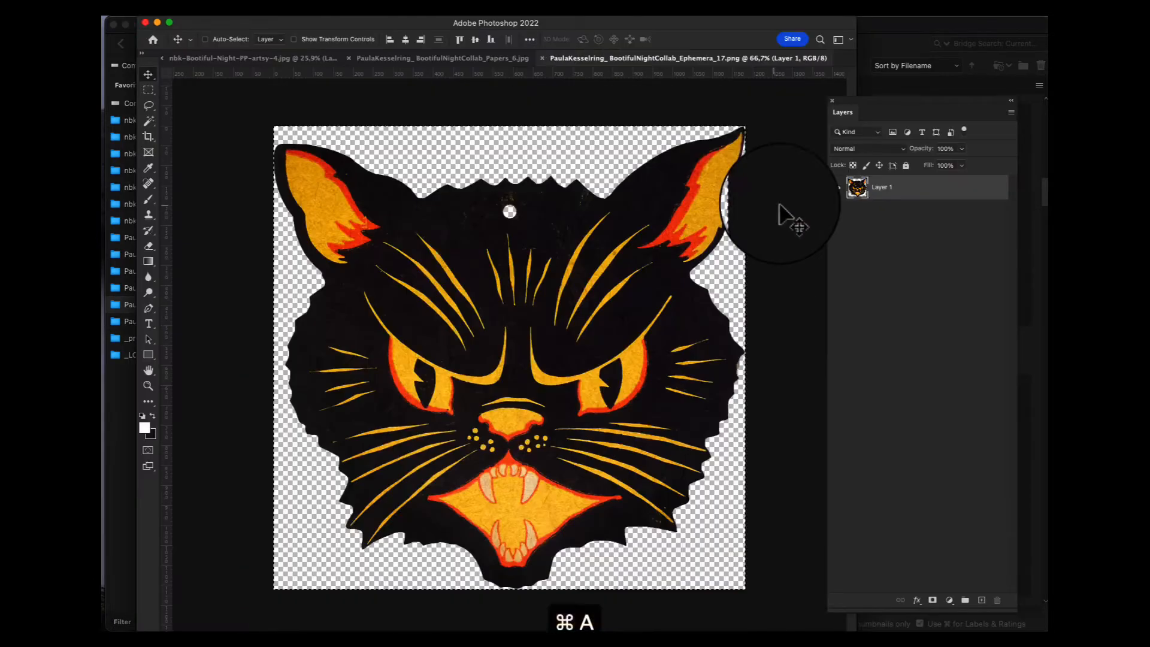
key("super+v")
Scale down the black cat head and place it above the word art between the wings
key("super+t")
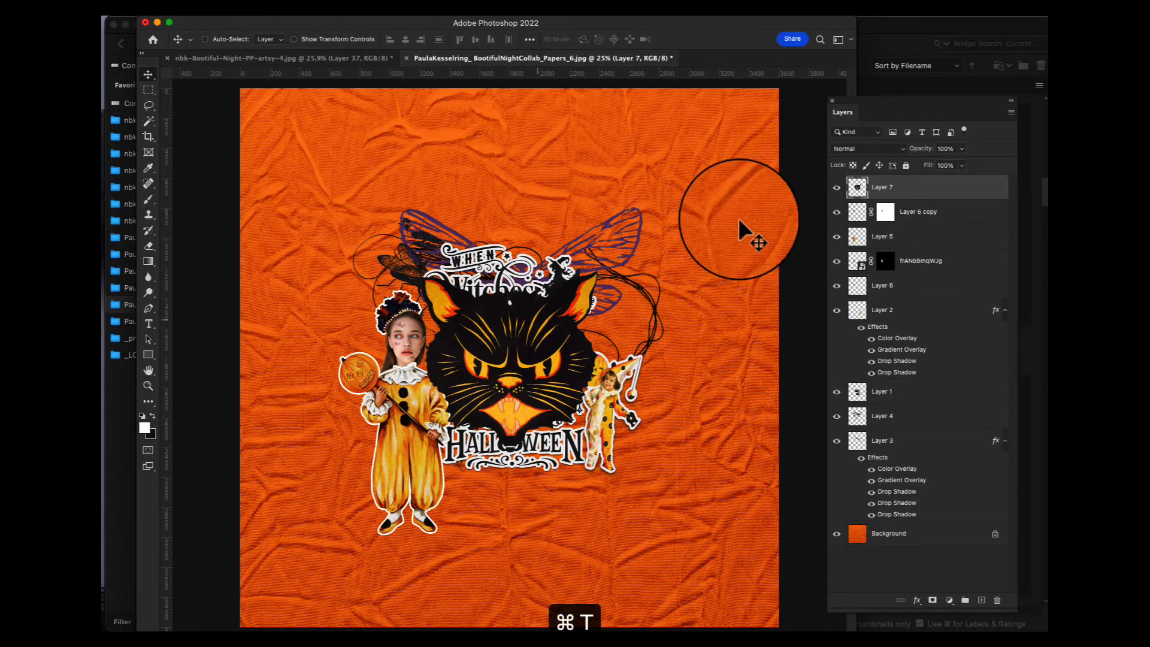
left_click_drag(597, 272, 555, 316)
left_click_drag(522, 360, 520, 199)
key("Return")
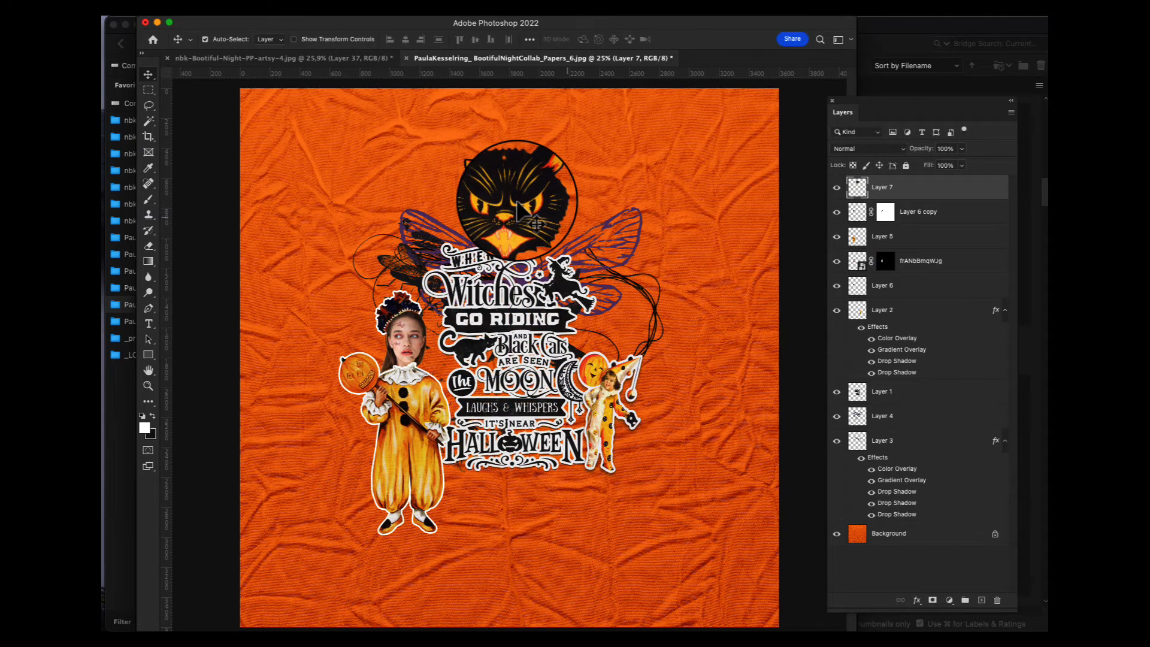
Switch to Bridge and copy the purple skeleton from Ephemera_38.png in the Ephemera folder into the orange paper document
left_click(878, 29)
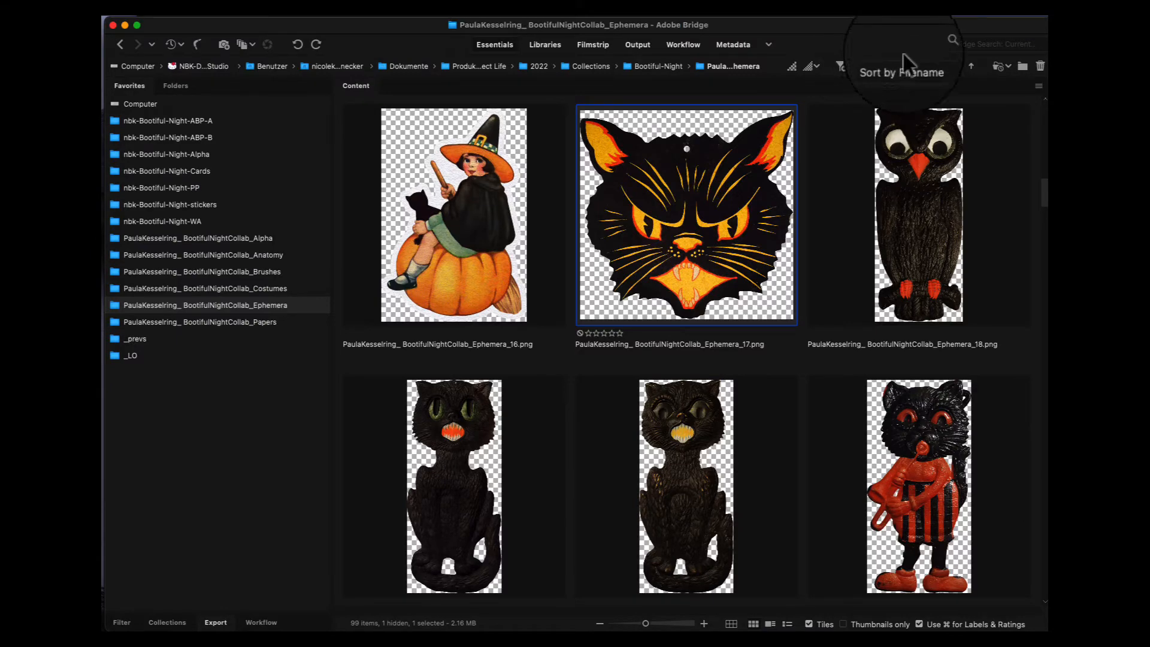
scroll(1003, 307, "down", 7)
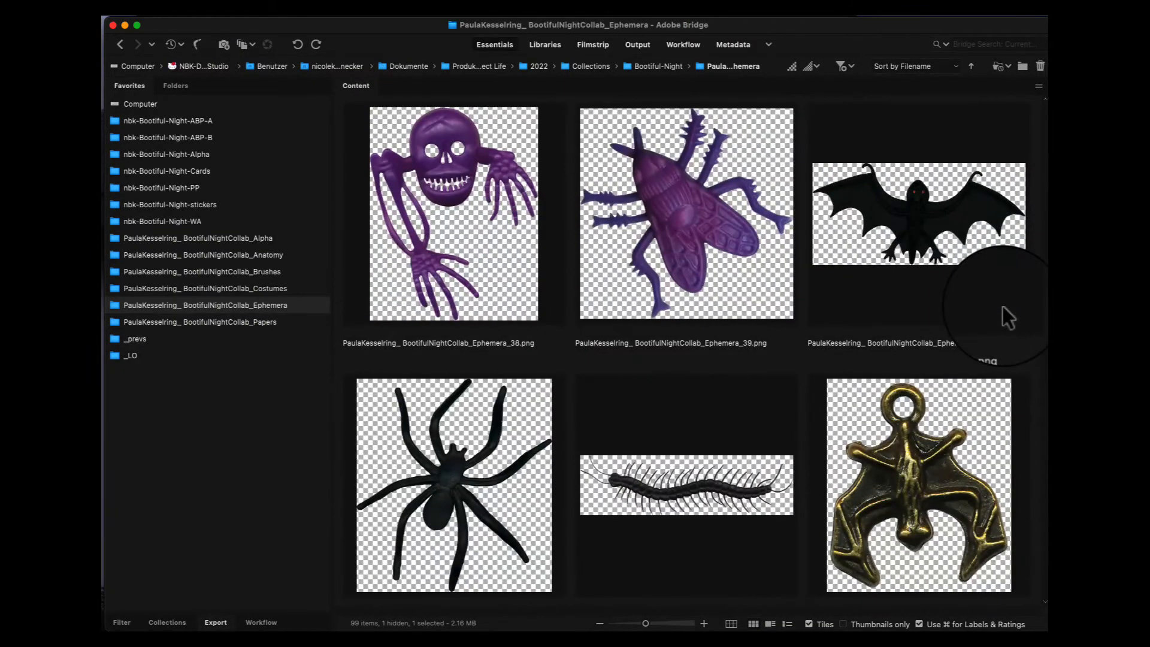
double_click(437, 159)
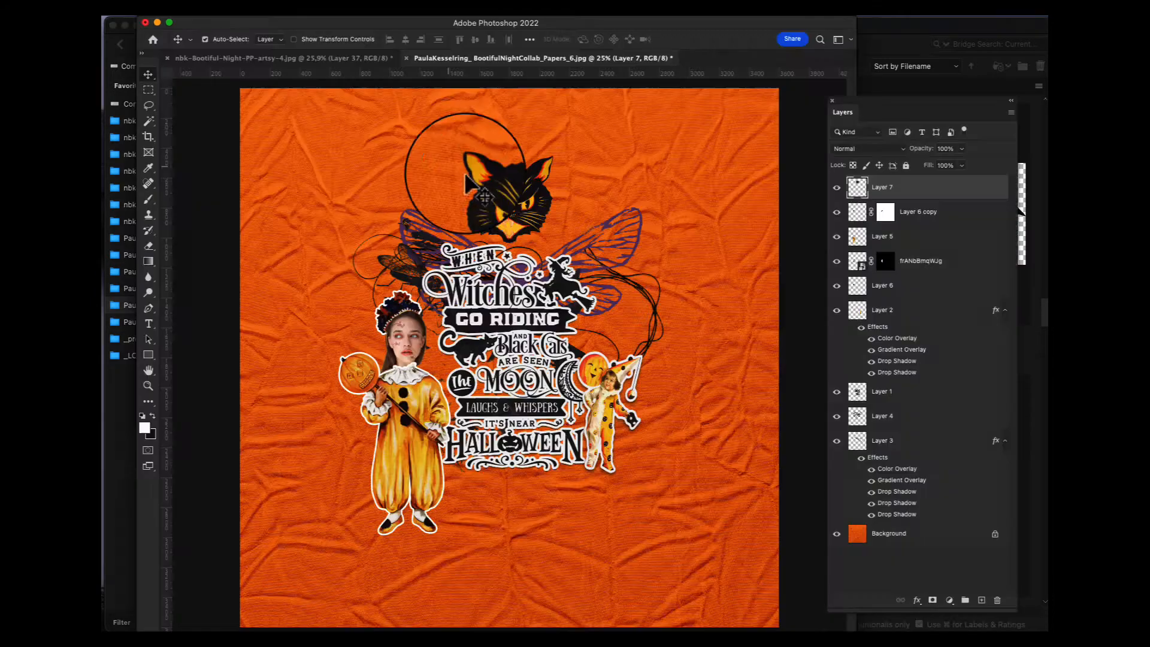
key("super+c")
key("super+w")
key("super+v")
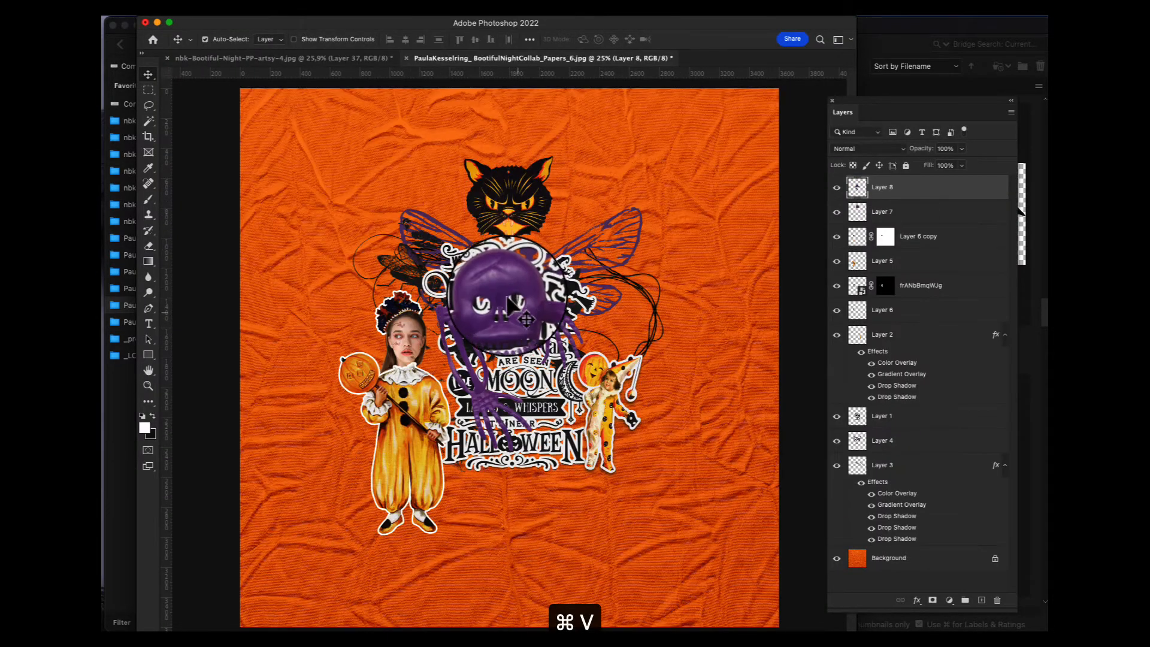
Scale the purple skeleton down to about 62% and place it below the small clown at the word art's lower right corner
left_click_drag(497, 283, 621, 462)
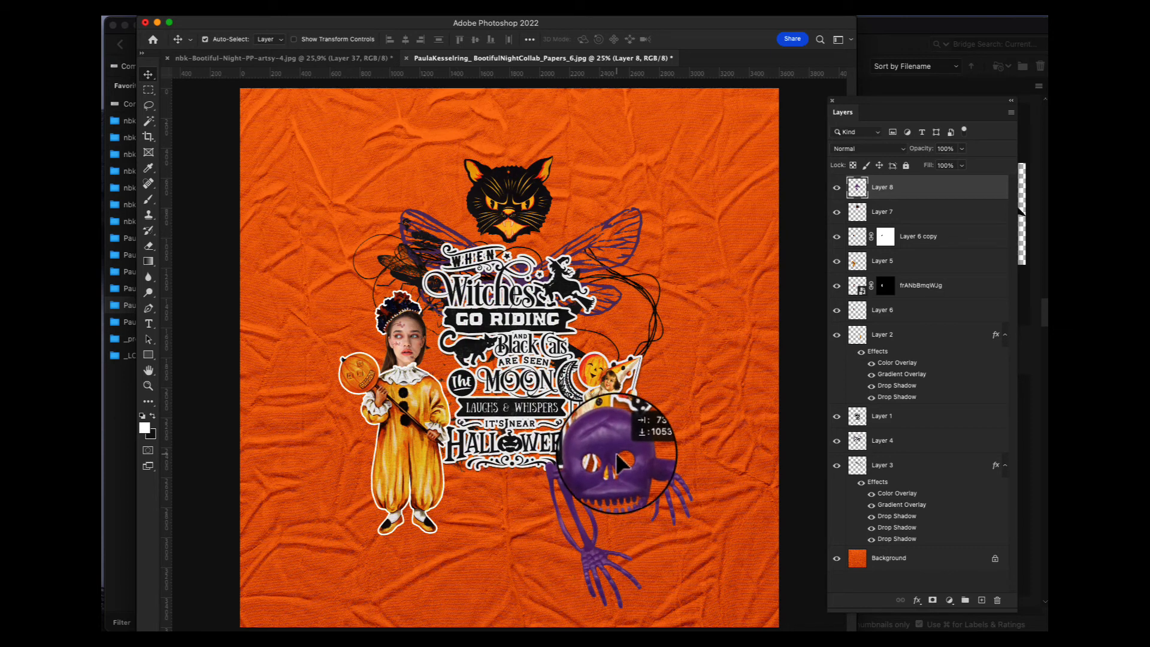
key("super+t")
left_click_drag(692, 605, 638, 535)
left_click_drag(575, 464, 591, 477)
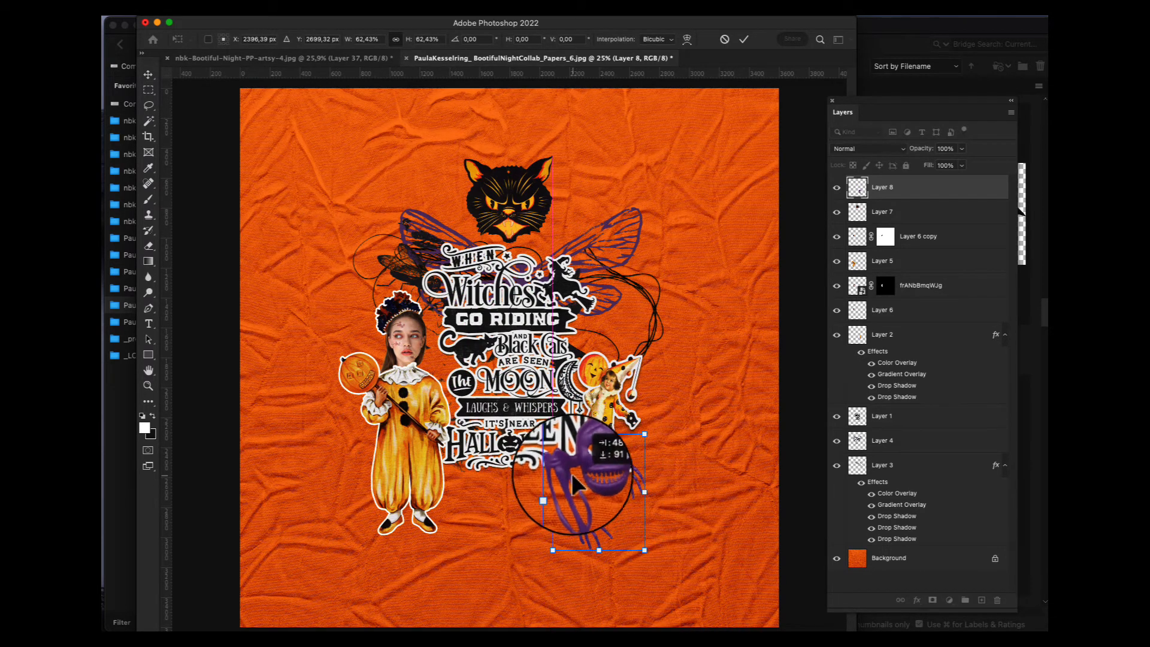
key("Return")
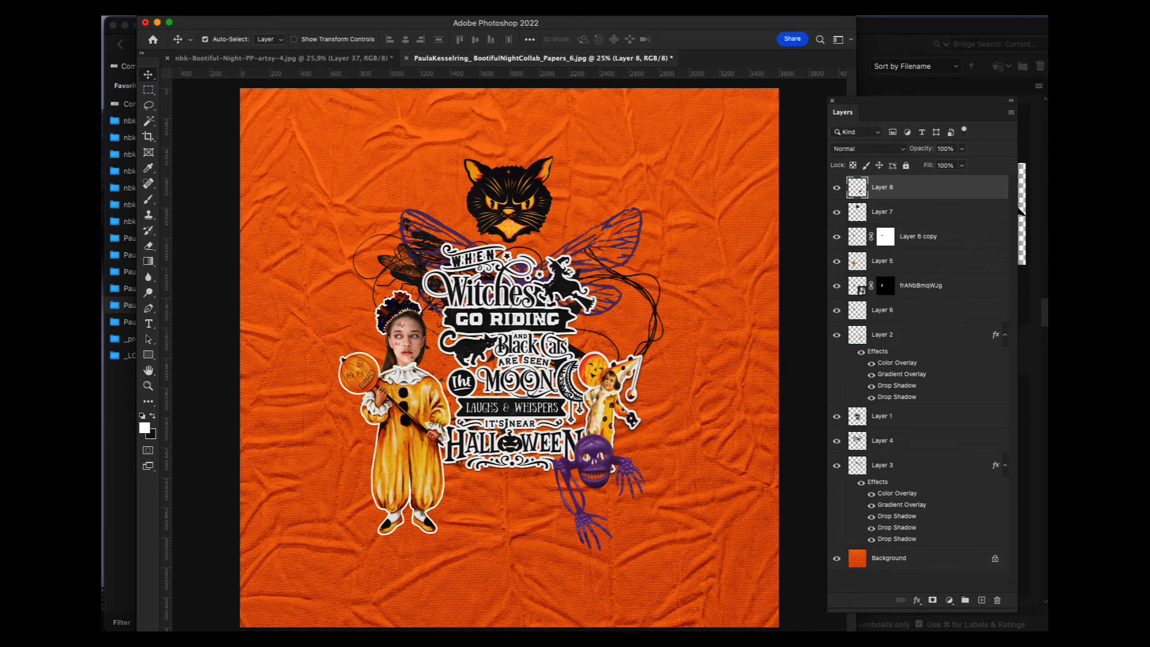
Copy the layer effects of Layer 3 onto the purple skeleton's layer and delete the lowest of its drop shadows
left_click_drag(996, 465, 934, 188)
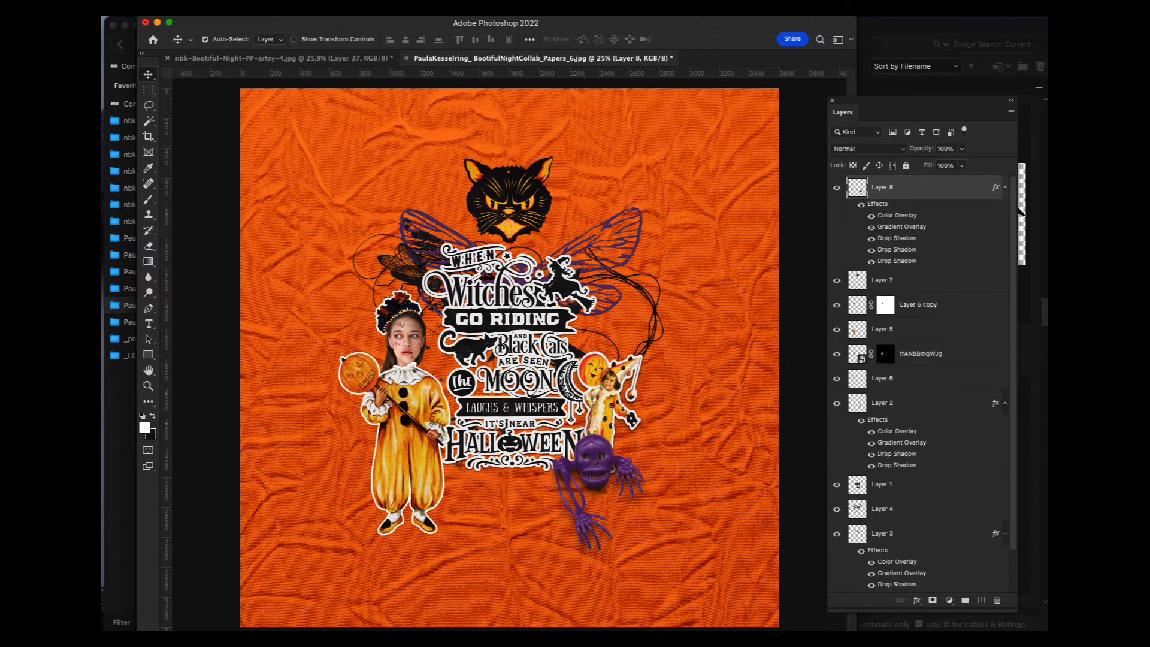
left_click_drag(897, 261, 997, 600)
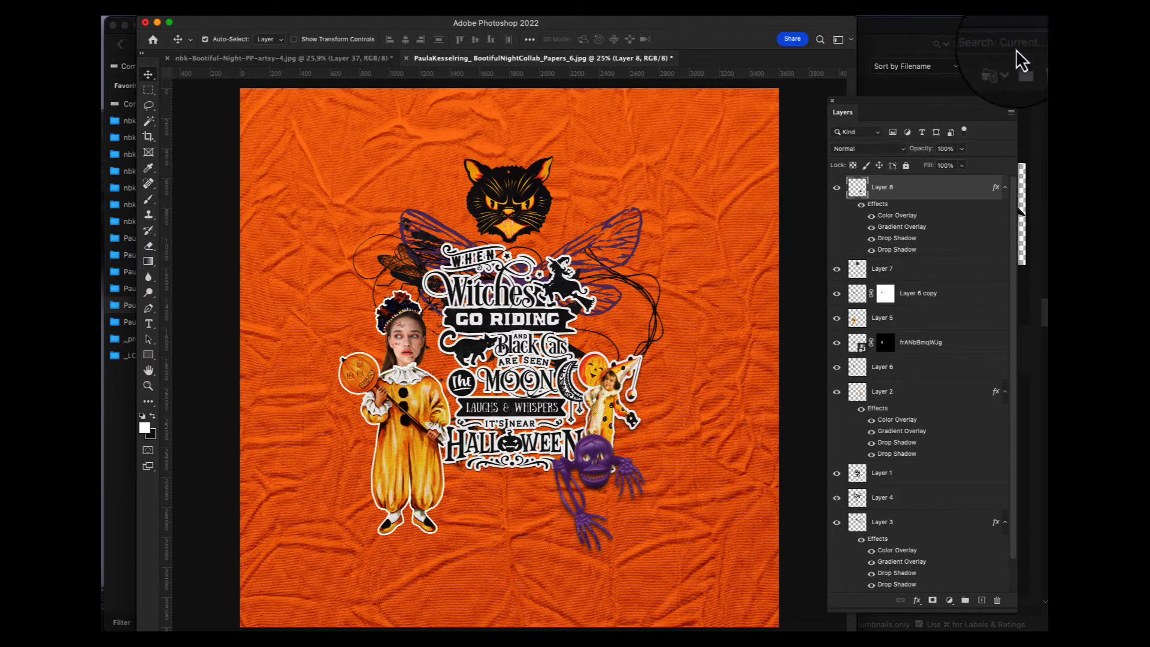
Switch to Bridge and copy the black spider from Ephemera_41.png into the orange paper document
left_click(1016, 49)
left_click_drag(977, 23, 1035, 23)
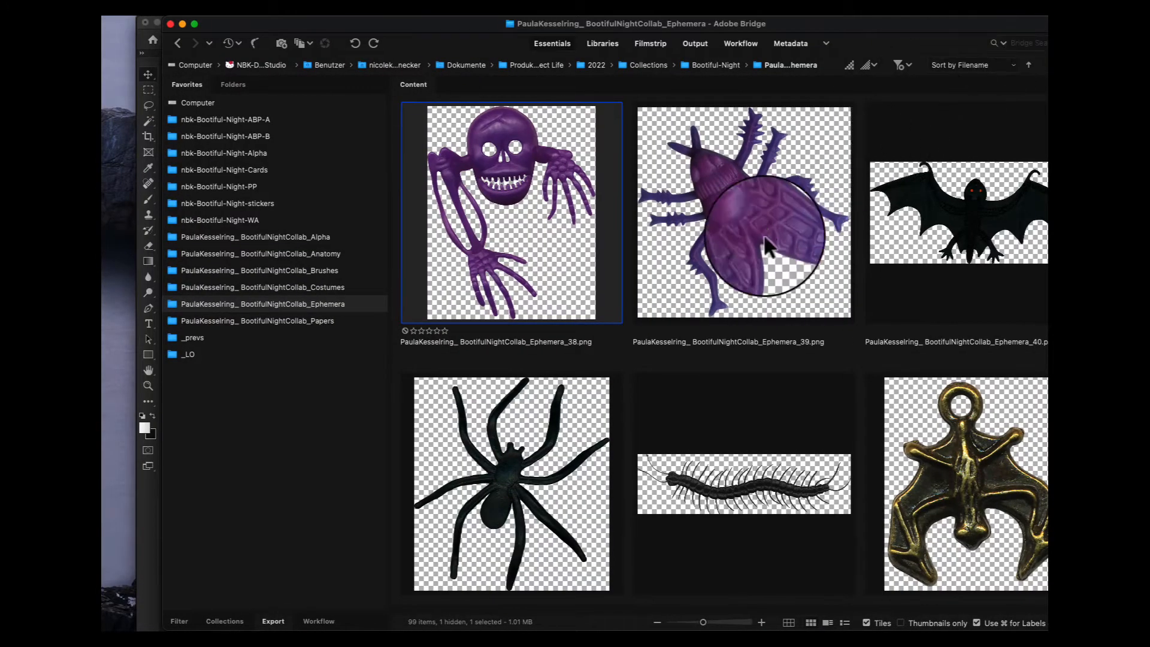
double_click(516, 461)
key("super+a")
key("super+c")
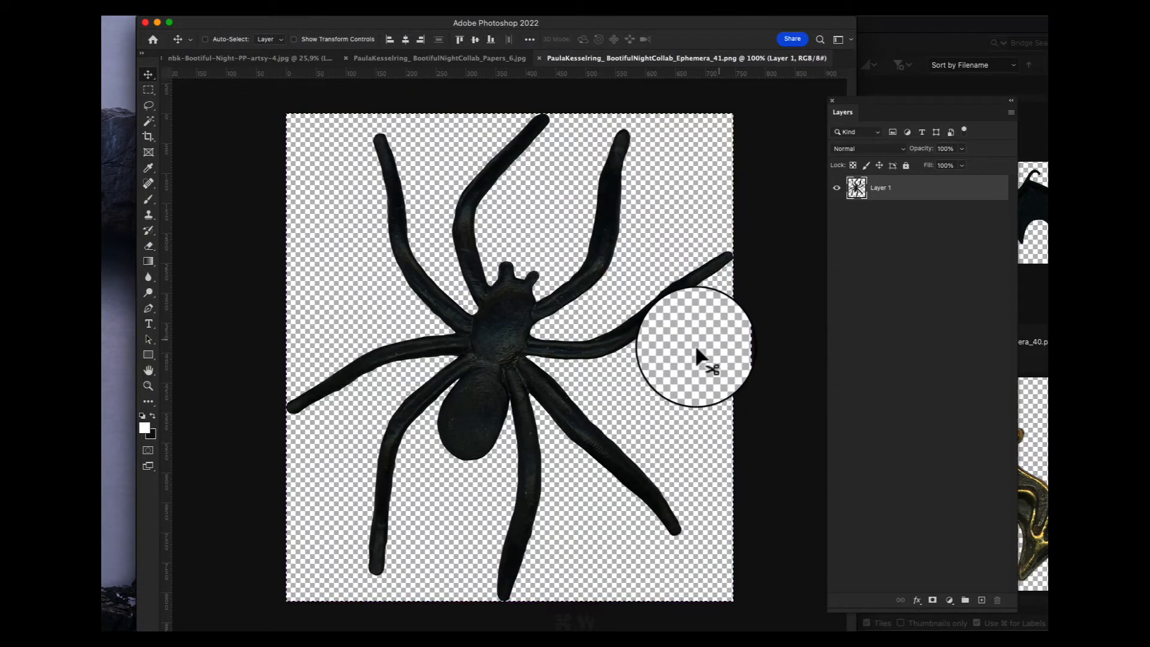
key("super+w")
key("super+v")
Rotate and scale down the spider, and place it over the left wing at the word art's upper left corner
key("super+t")
left_click_drag(676, 343, 558, 248)
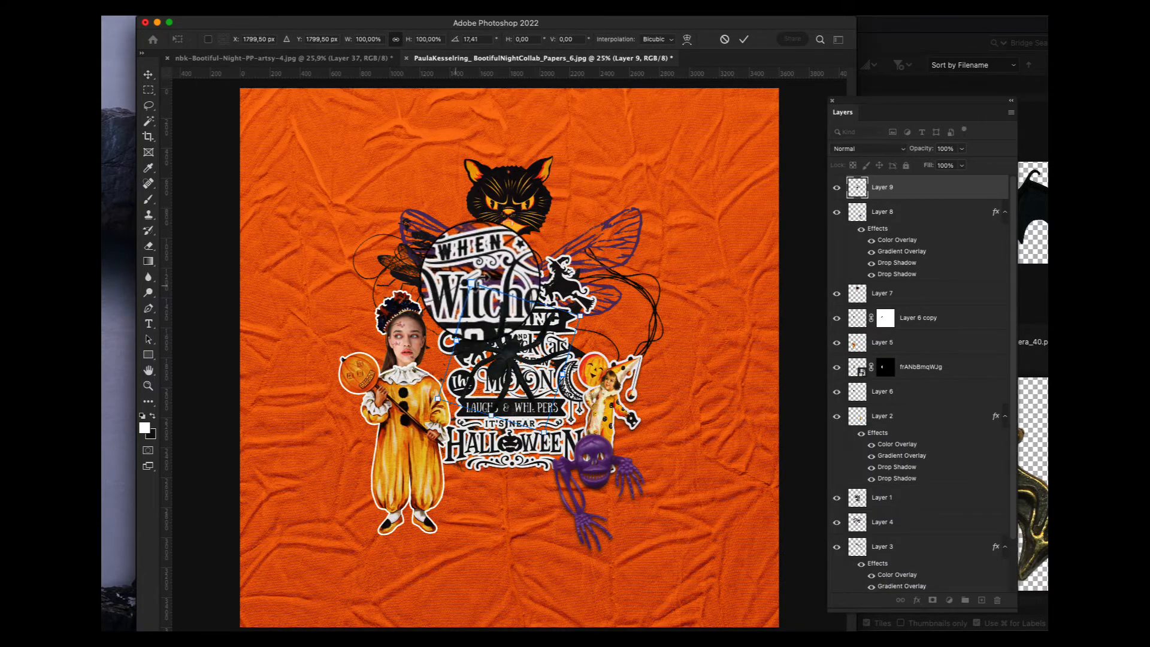
left_click_drag(475, 283, 502, 336)
key("Return")
left_click_drag(512, 378, 422, 247)
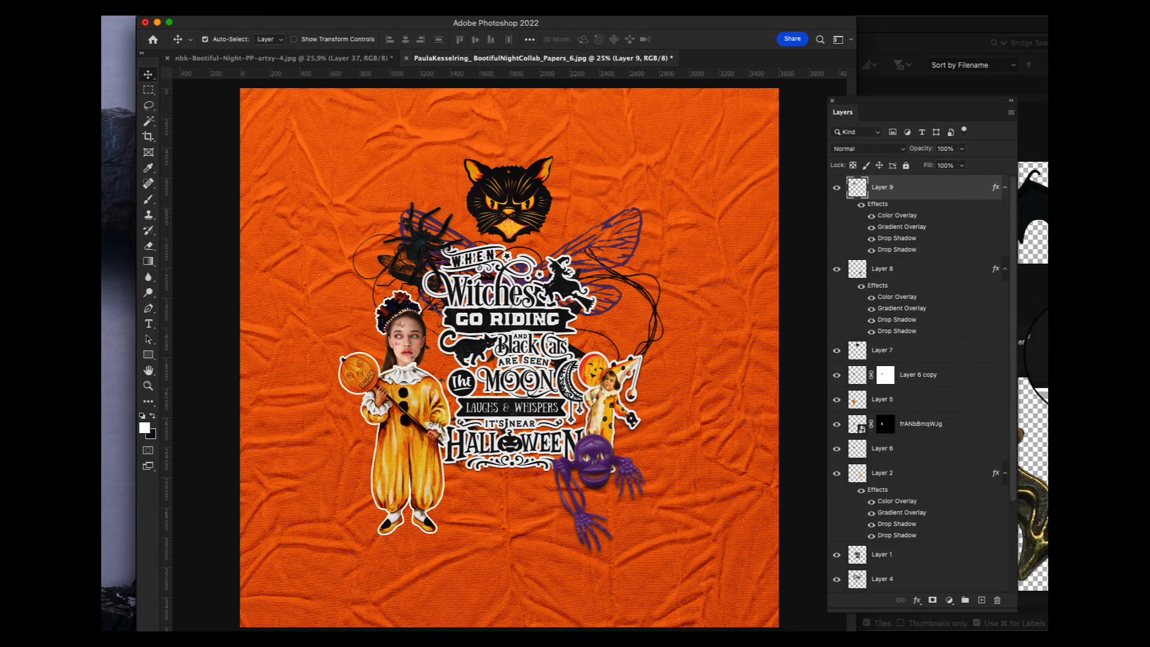
Switch to Bridge and copy the scattered jelly beans from Ephemera_46.png in the Ephemera folder into the orange paper document
left_click(1084, 356)
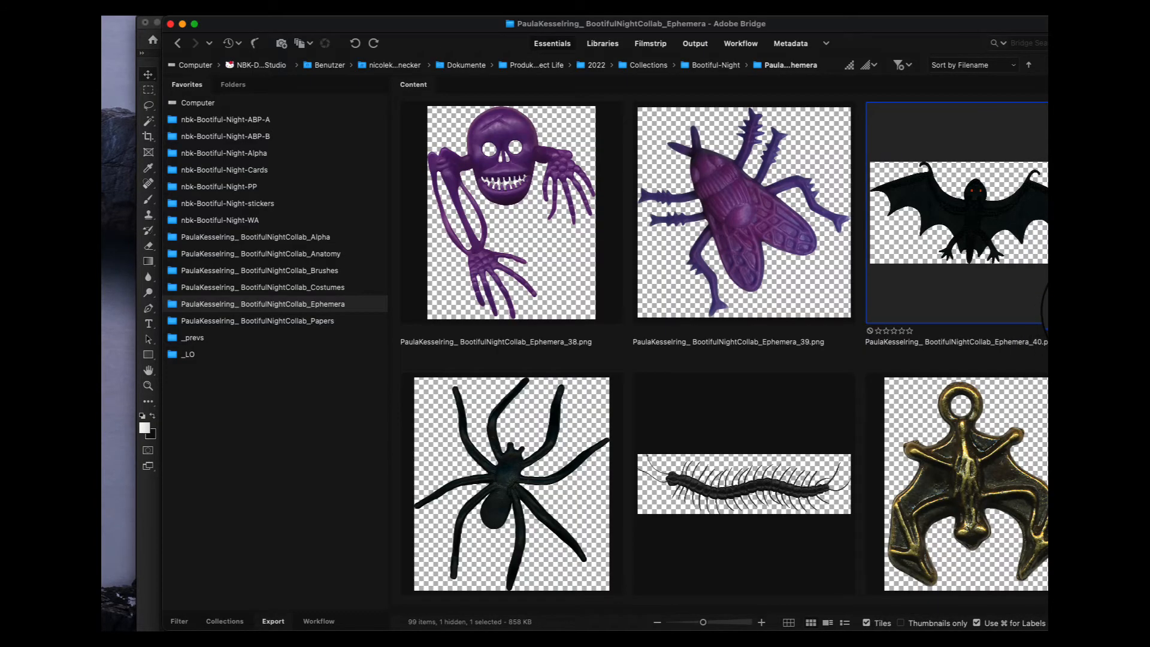
scroll(1100, 309, "down", 4)
scroll(1095, 309, "up", 1)
left_click_drag(936, 24, 879, 23)
scroll(1033, 343, "down", 3)
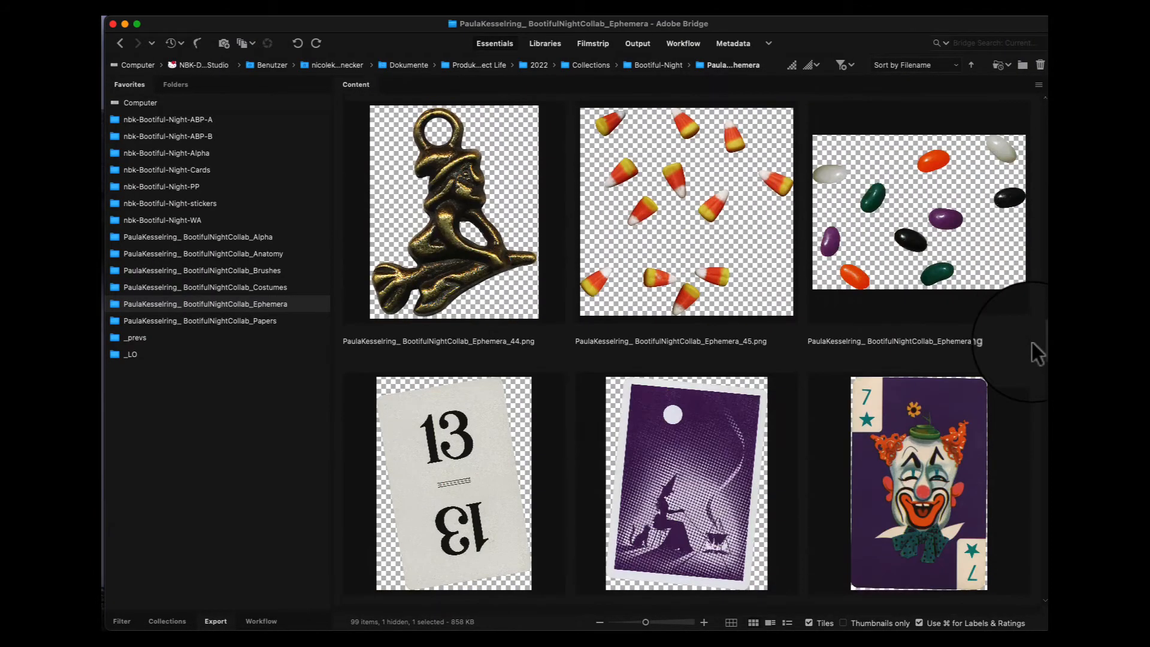
scroll(1030, 340, "up", 1)
double_click(933, 229)
key("super+a")
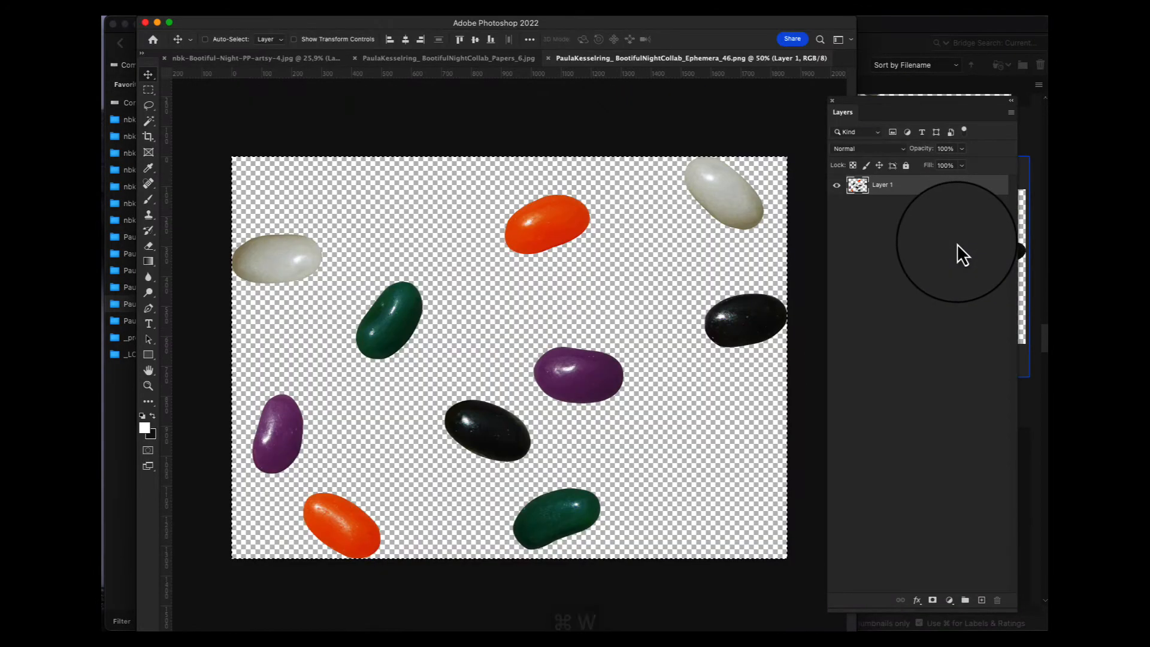
key("super+c")
key("super+w")
key("super+v")
Scale down the jelly beans beside the word art's upper right edge and duplicate them over the costumed girl's lower legs
key("super+t")
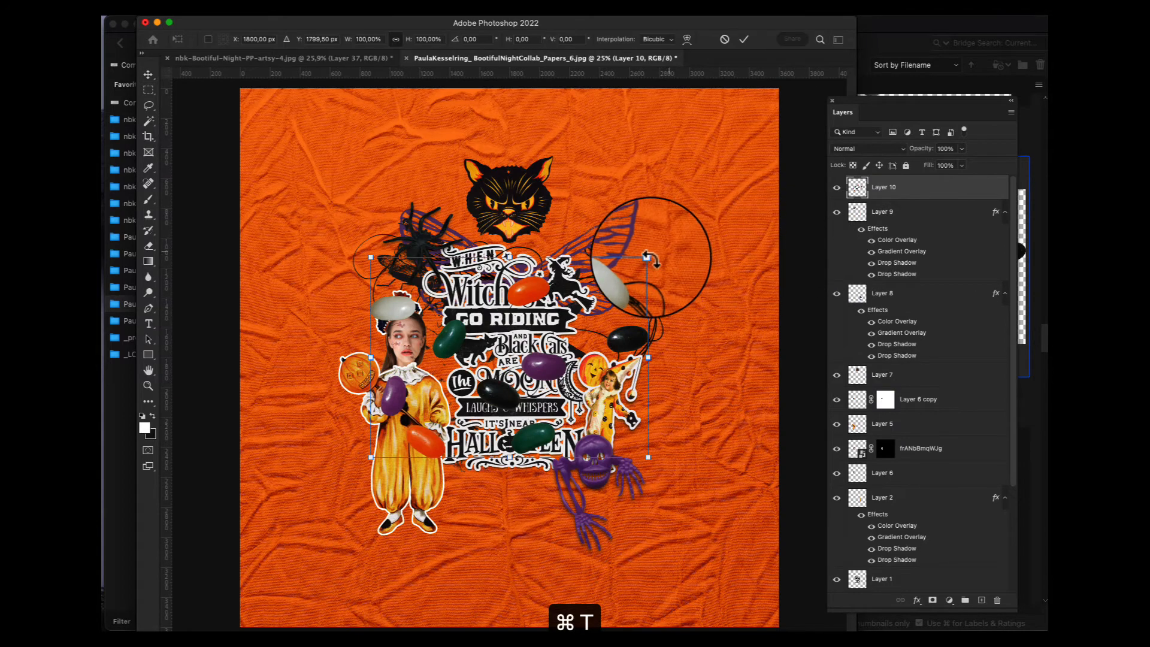
left_click_drag(616, 257, 623, 300)
key("Return")
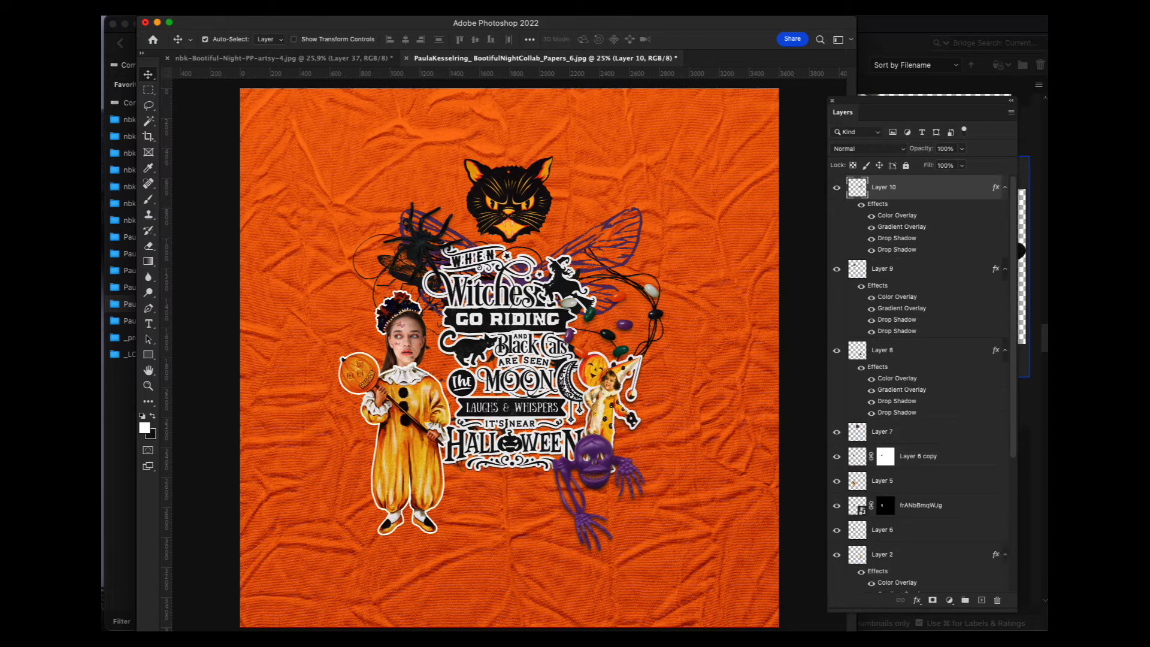
left_click_drag(658, 313, 445, 492)
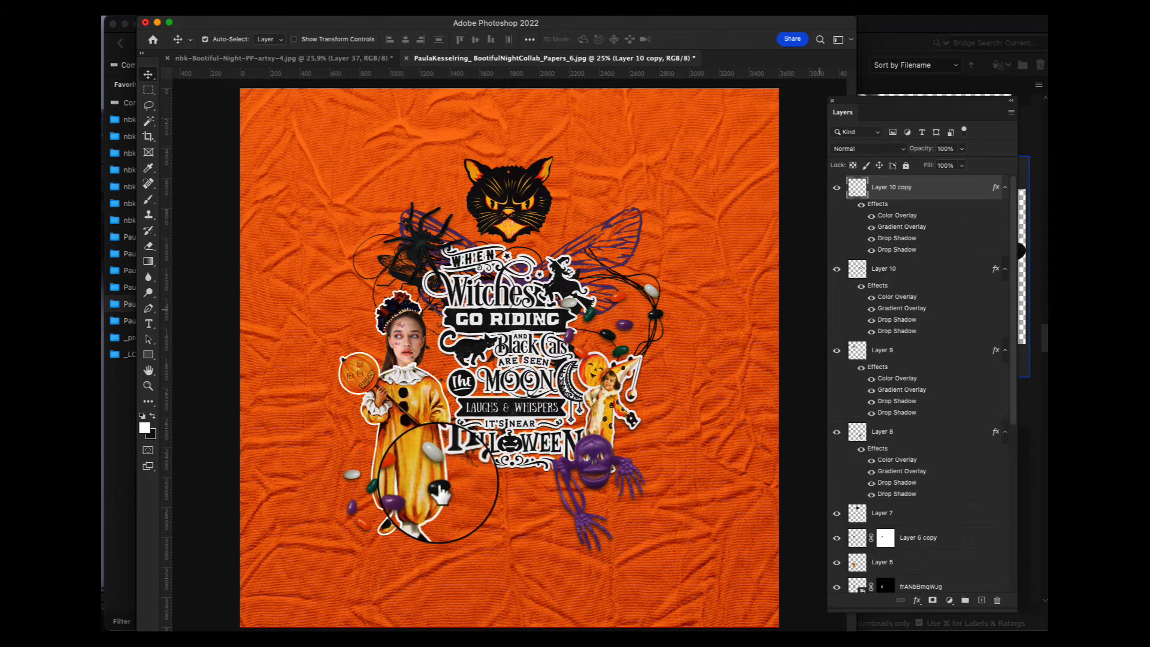
key("super+t")
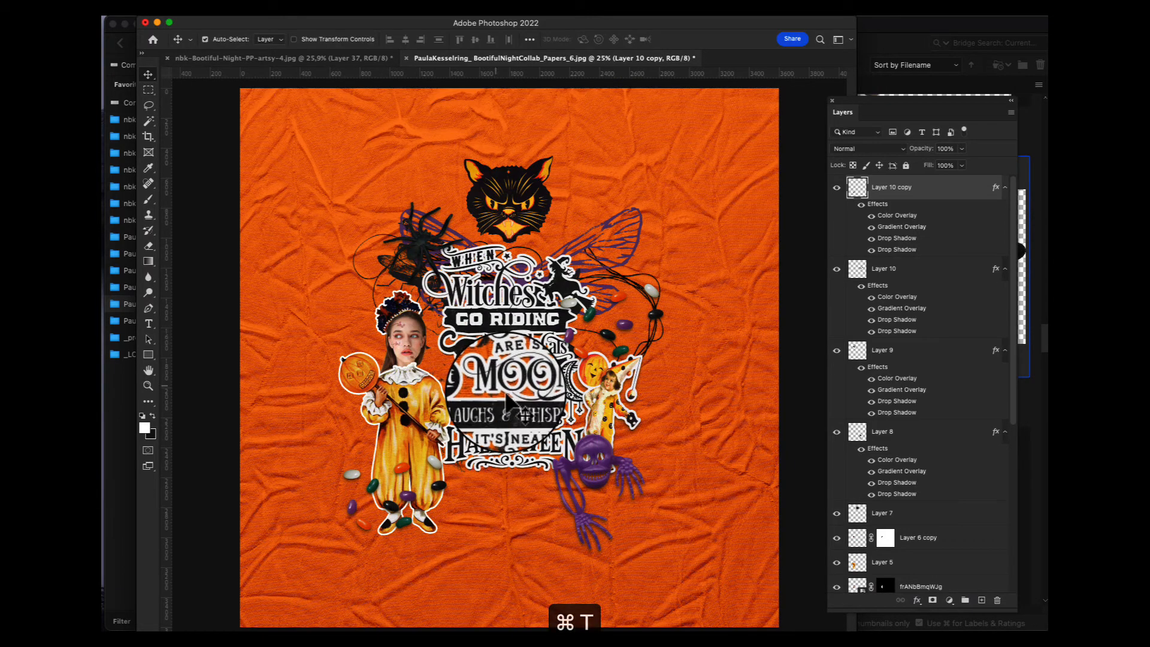
Switch to Bridge and copy the flower collage from nbk-Bootiful-Night-collage.png in the nbk-Bootiful-Night-ABP-A folder into the orange paper document
left_click(915, 34)
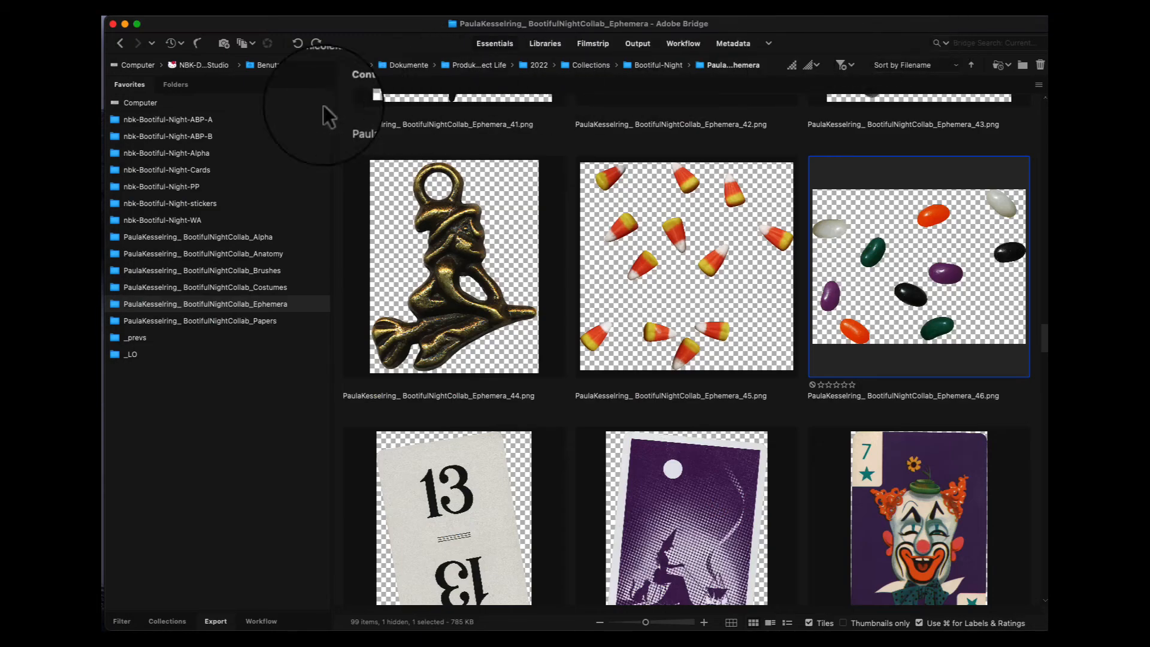
left_click(211, 122)
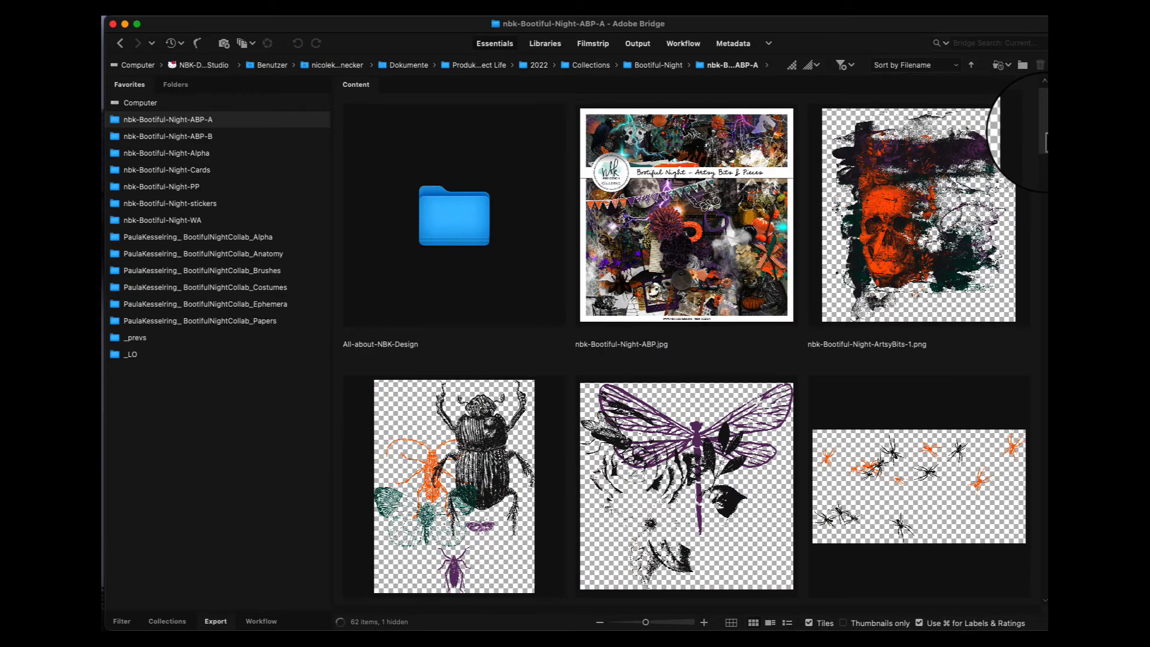
scroll(1013, 222, "down", 10)
scroll(1011, 221, "down", 10)
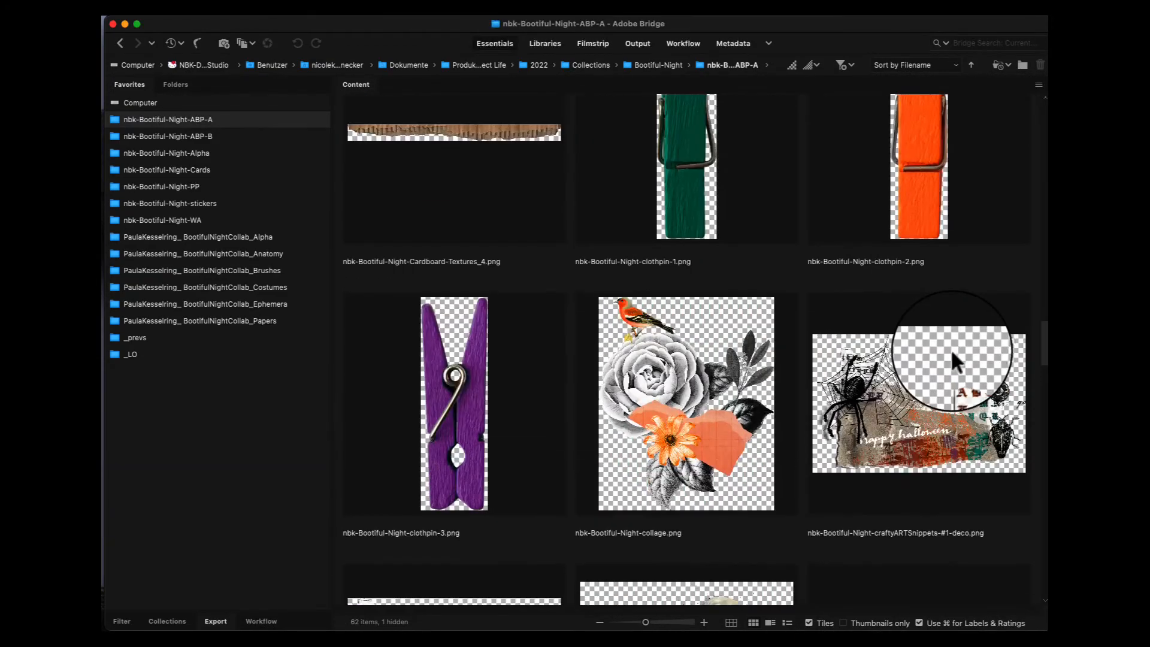
double_click(718, 371)
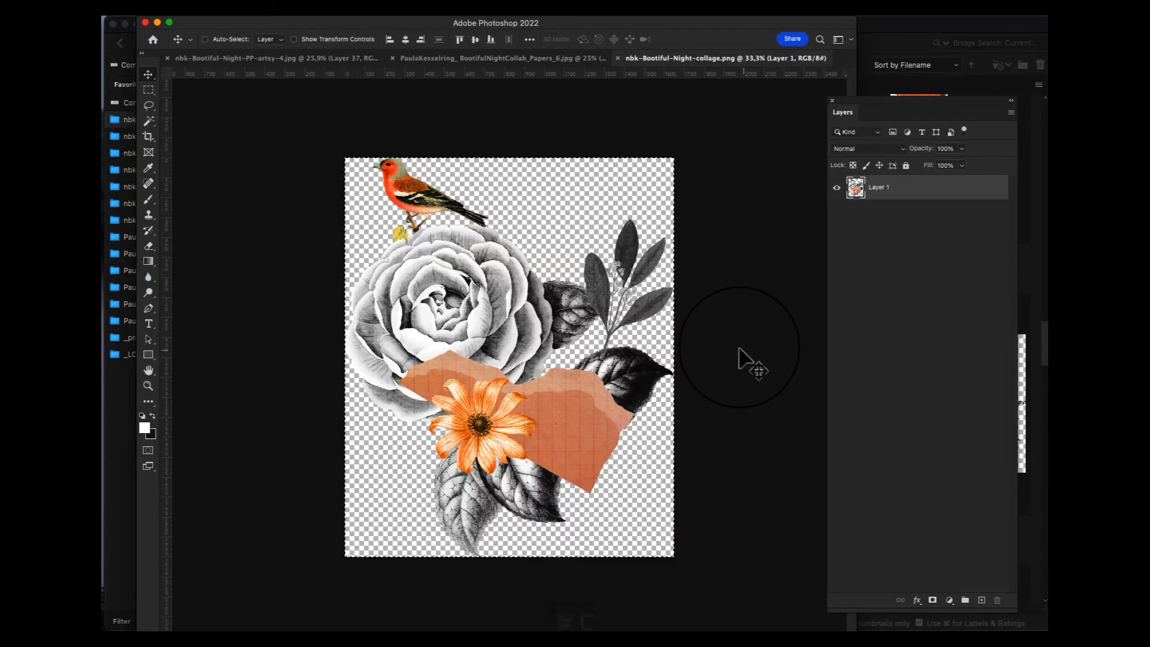
key("super+w")
key("super+v")
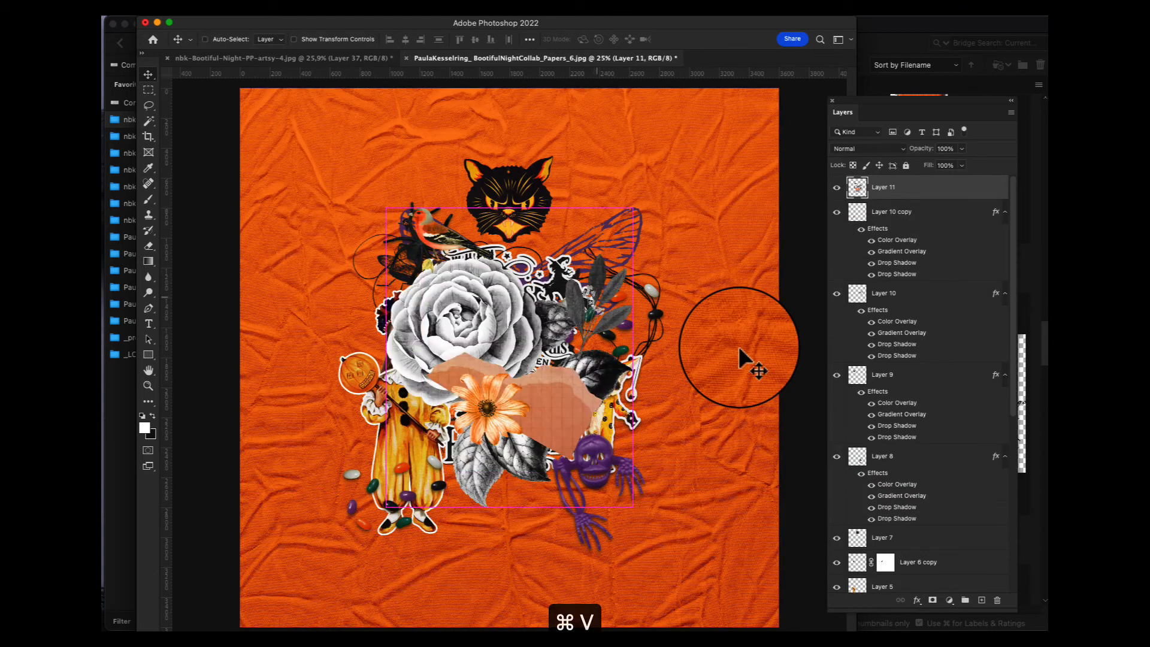
Scale down the flower collage and place it over the right wing at the word art's upper right corner
key("super+t")
left_click_drag(632, 209, 554, 319)
left_click_drag(508, 364, 597, 250)
key("Return")
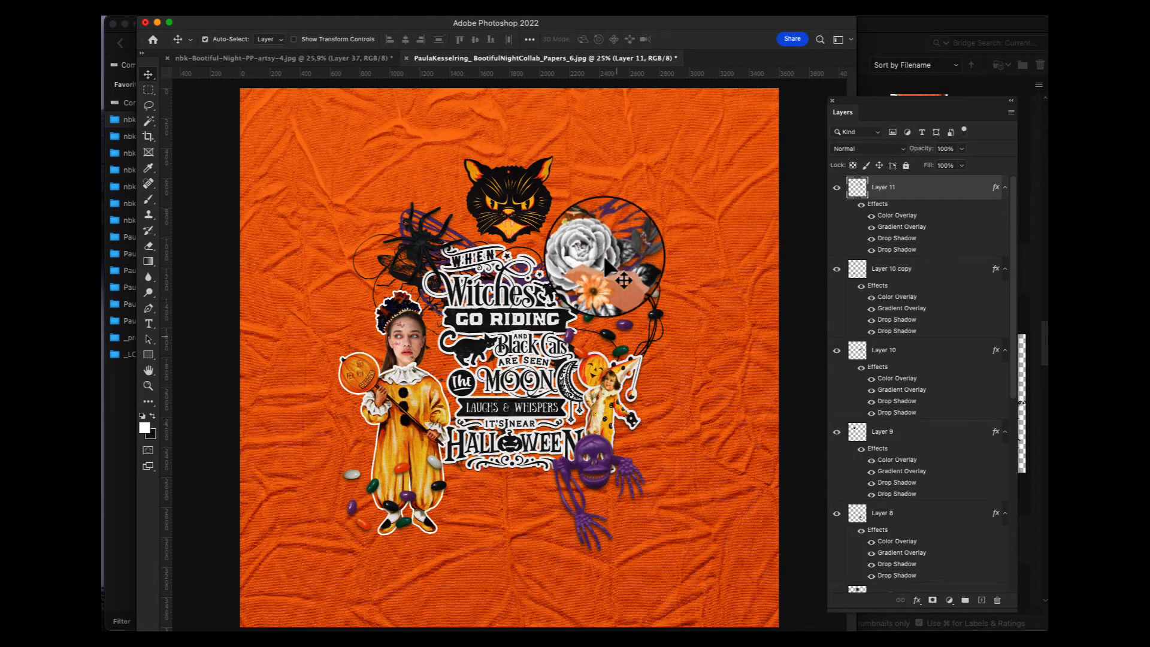
mouse_move(597, 262)
left_mouse_down()
mouse_move(594, 250)
mouse_move(605, 273)
left_mouse_up()
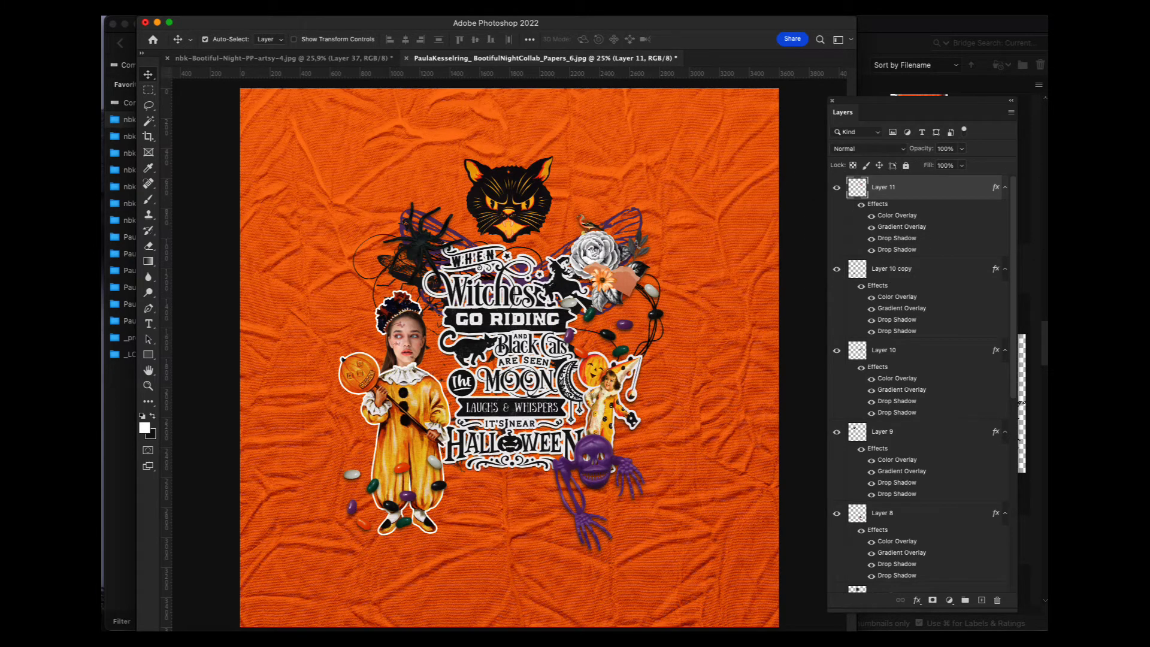
Switch to Bridge and copy the skull and pumpkin cluster from nbk-Bootiful-Night-craftyARTSnippets-#2-deco.png into the orange paper document
left_click(974, 86)
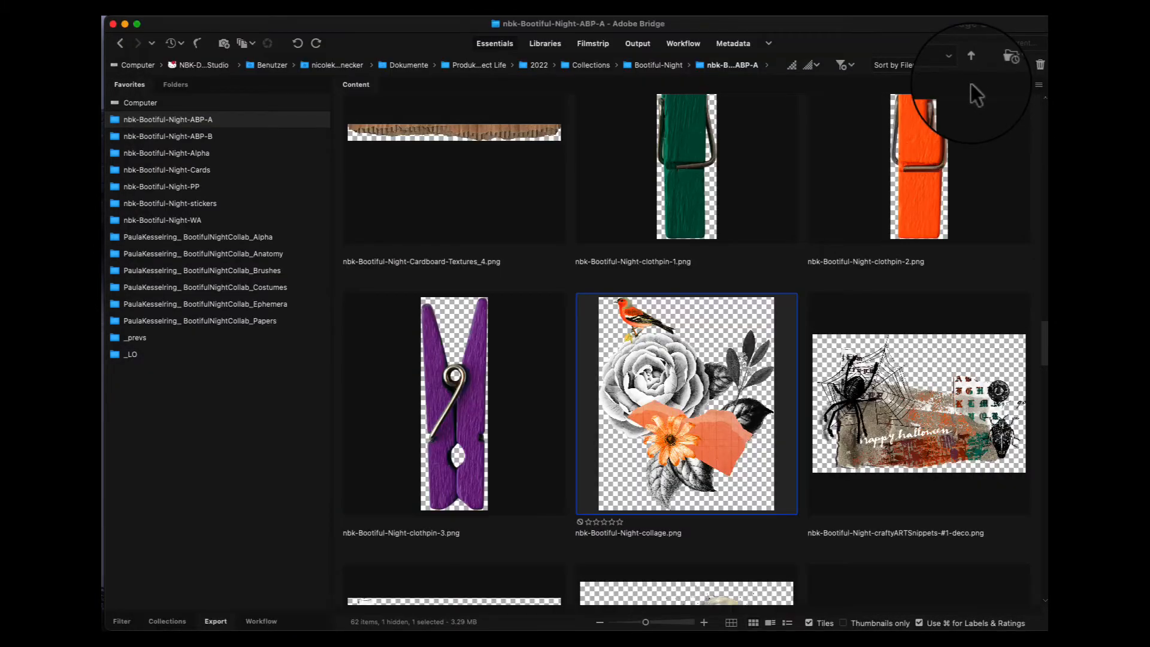
left_click_drag(1041, 333, 1042, 374)
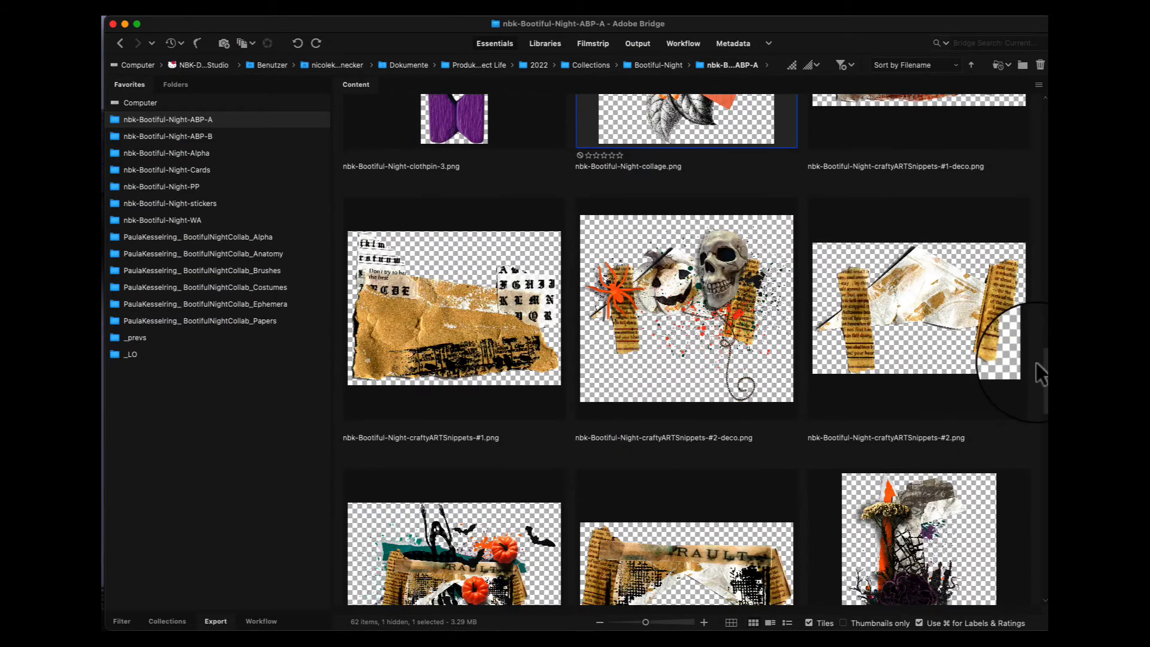
double_click(728, 270)
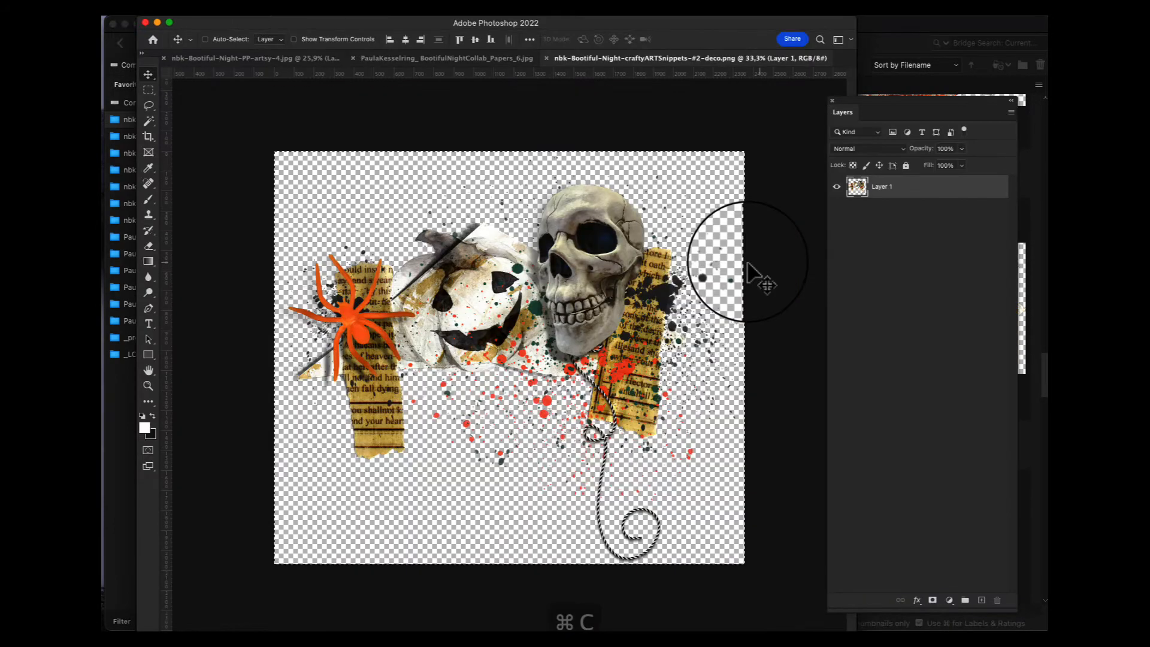
key("super+v")
Scale down the skull and pumpkin cluster and place it below the word art between the costumed girl and the purple skeleton
key("super+t")
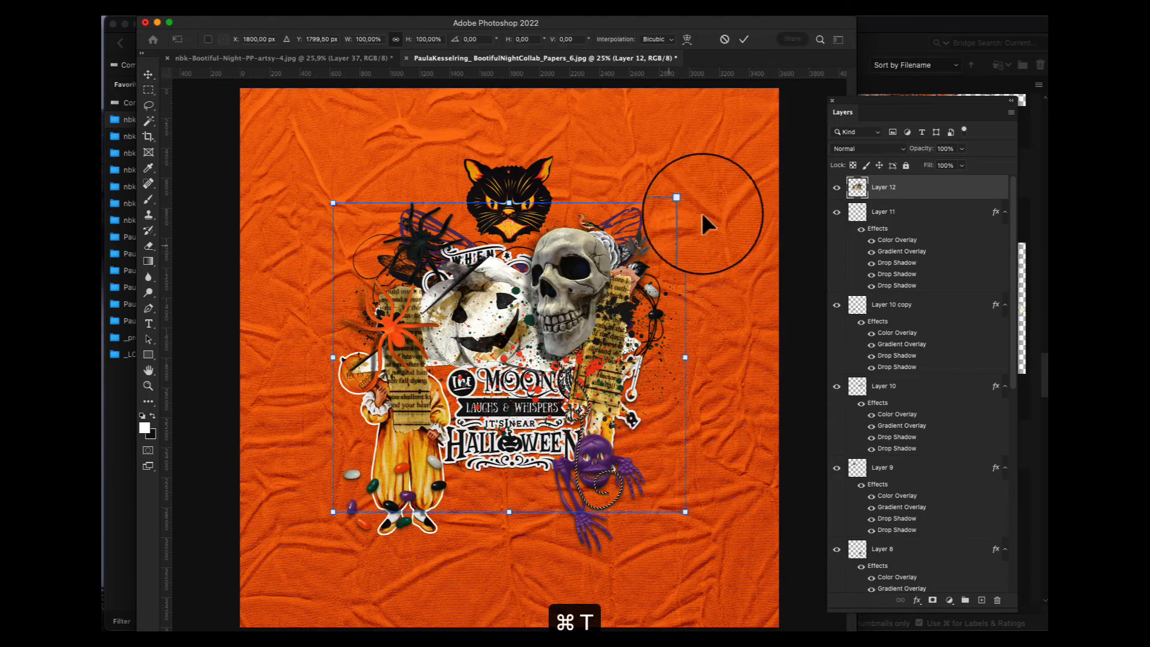
left_click_drag(685, 203, 545, 483)
key("super+z")
key("Return")
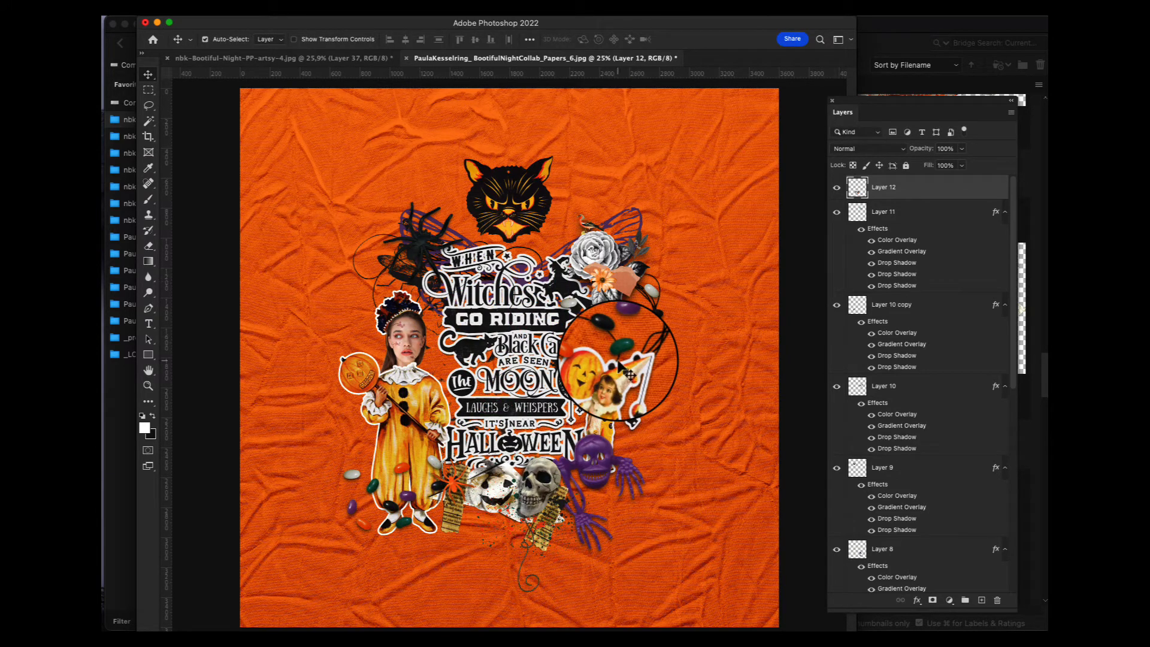
Switch to Bridge and copy the purple polka-dot bow from BootifulNightCollab_Ephemera_86.png in the collab Ephemera folder into the orange paper document
left_click(902, 23)
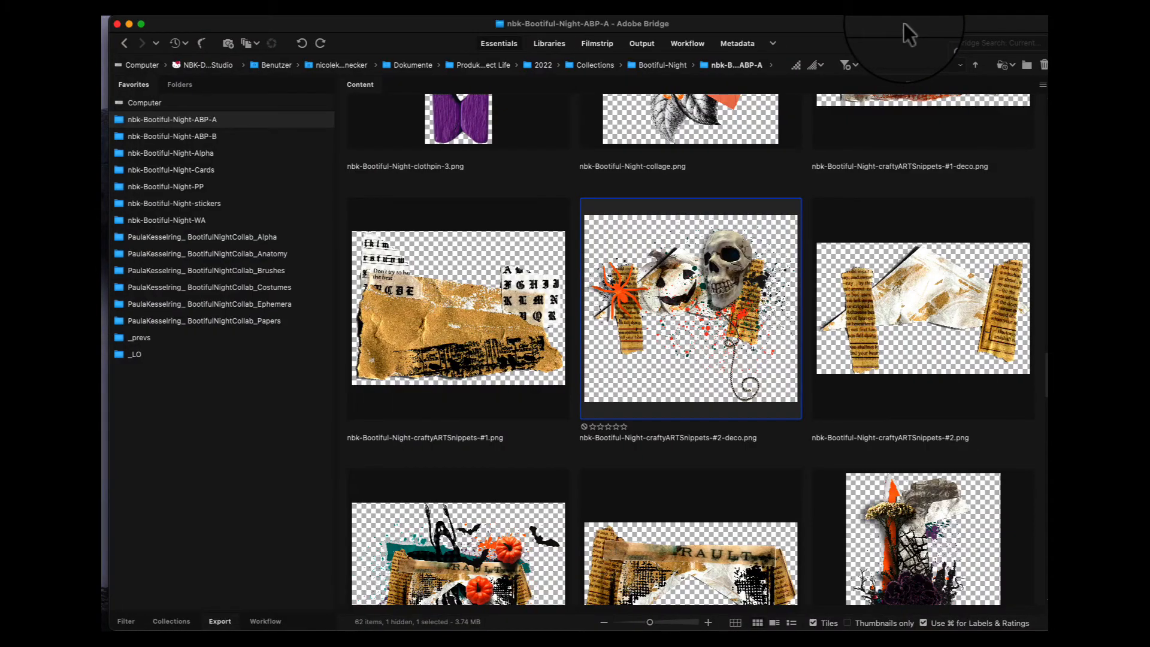
left_click(270, 306)
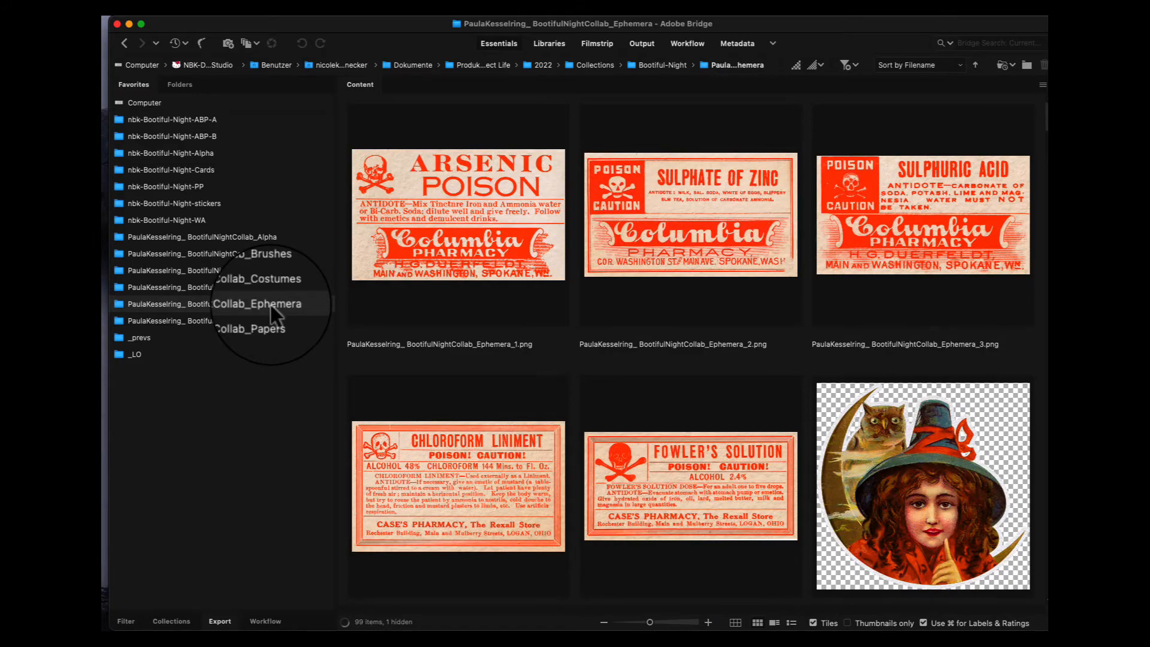
scroll(1001, 239, "down", 10)
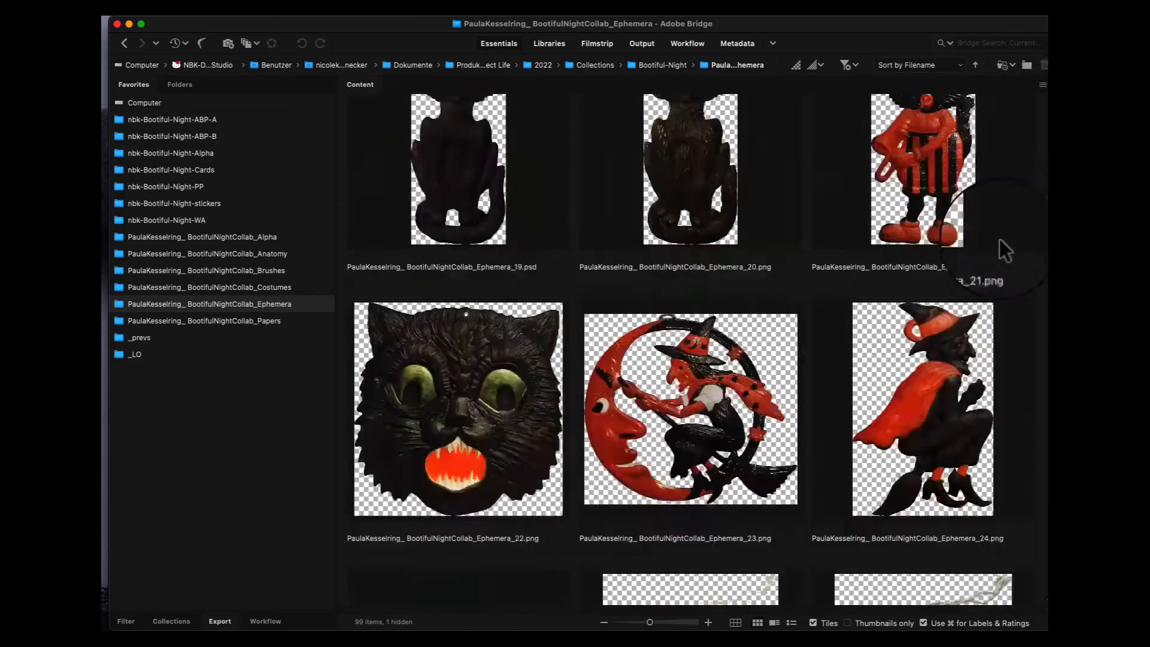
scroll(824, 549, "down", 20)
scroll(820, 519, "up", 3)
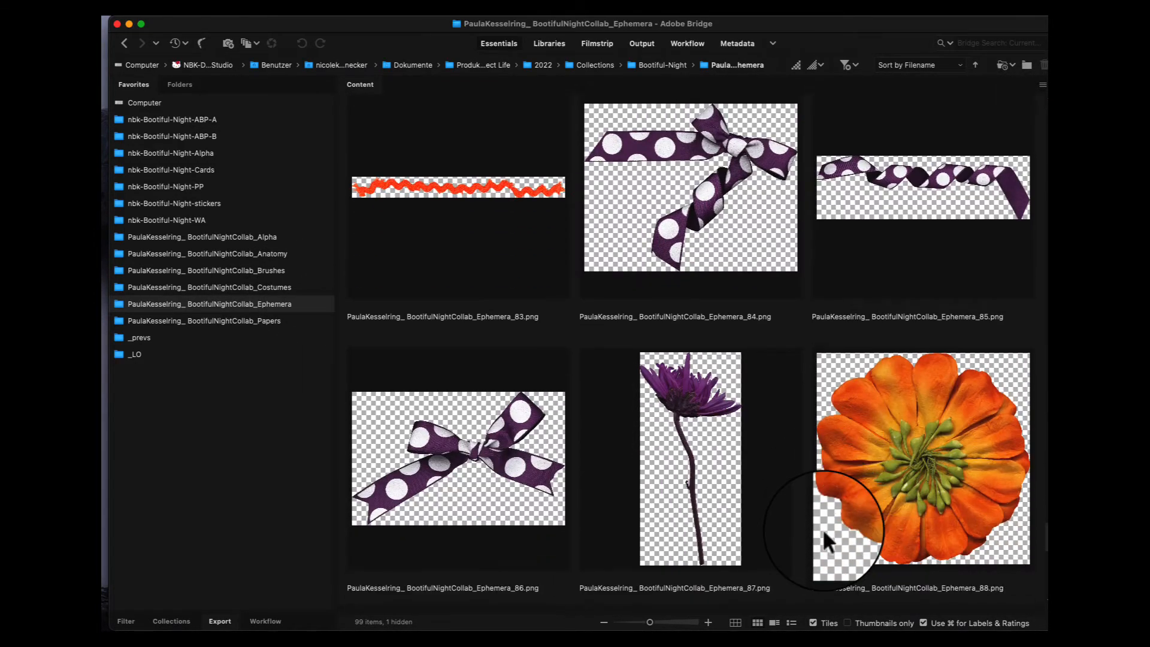
scroll(824, 533, "down", 2)
double_click(485, 364)
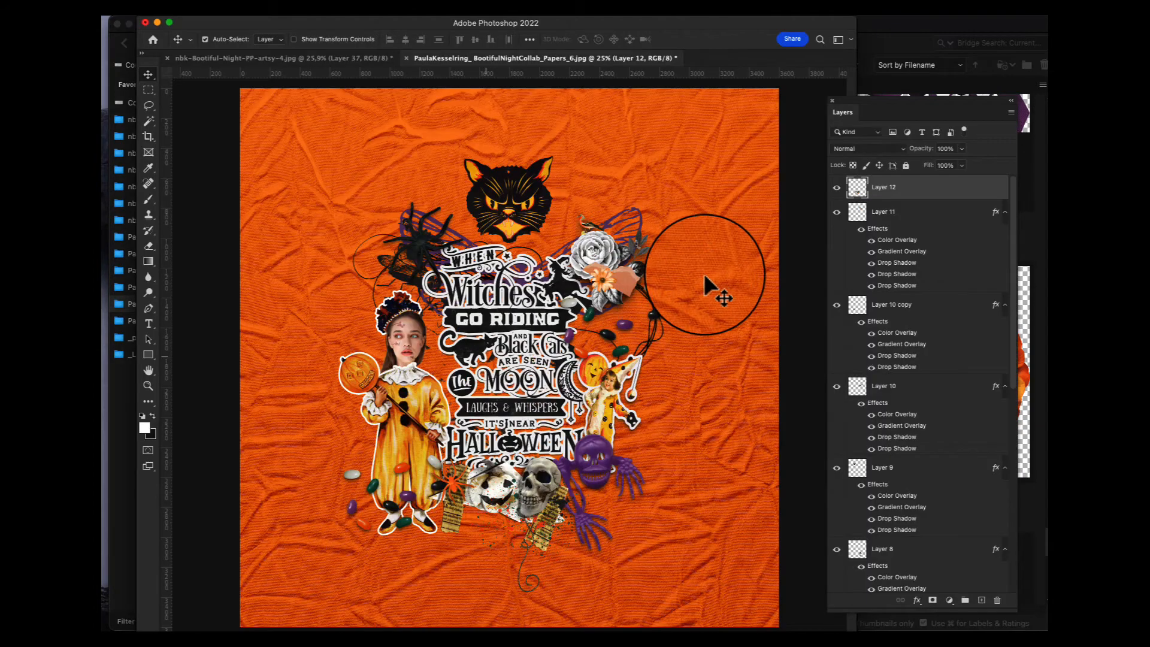
key("super+a")
key("super+c")
key("super+w")
key("super+v")
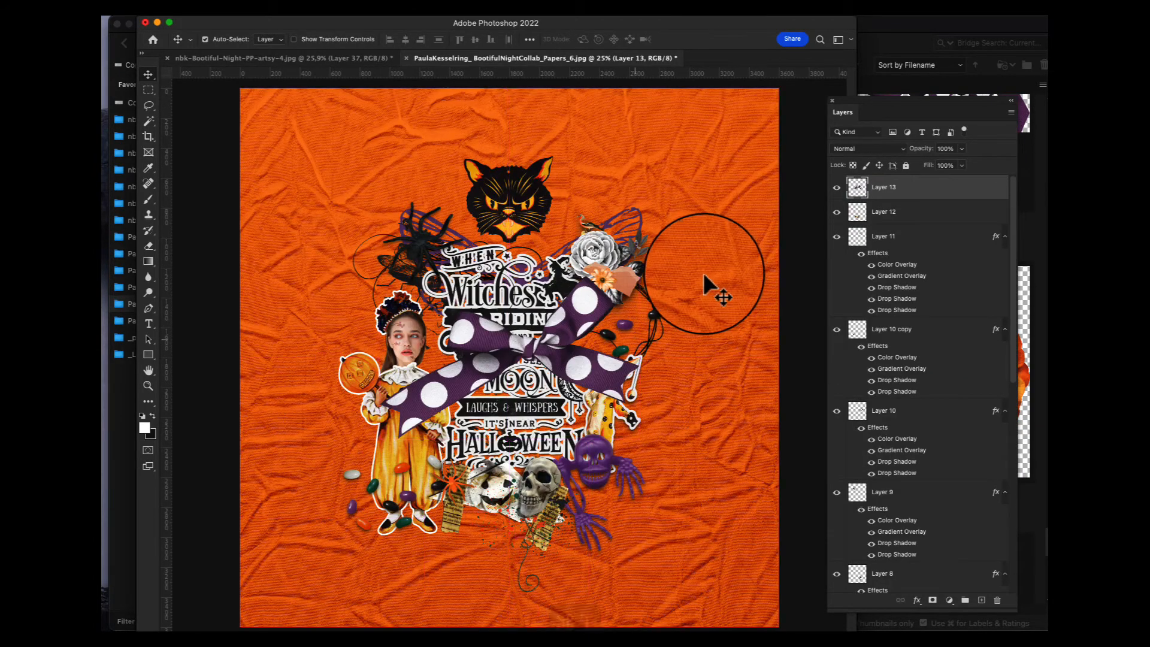
Scale down the polka-dot bow and place it with a shadow style at the costumed girl's neck
key("super+t")
left_click_drag(638, 277, 424, 354)
key("Return")
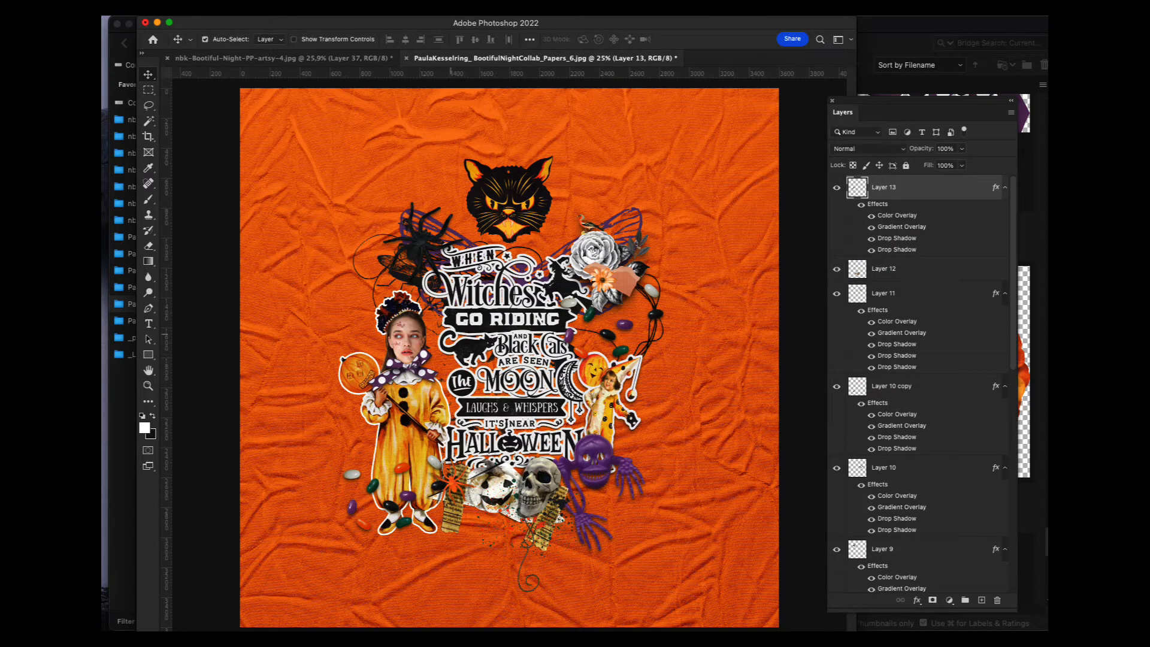
Switch to Bridge and copy the orange flower from BootifulNightCollab_Ephemera_88.png into the orange paper document
left_click(912, 47)
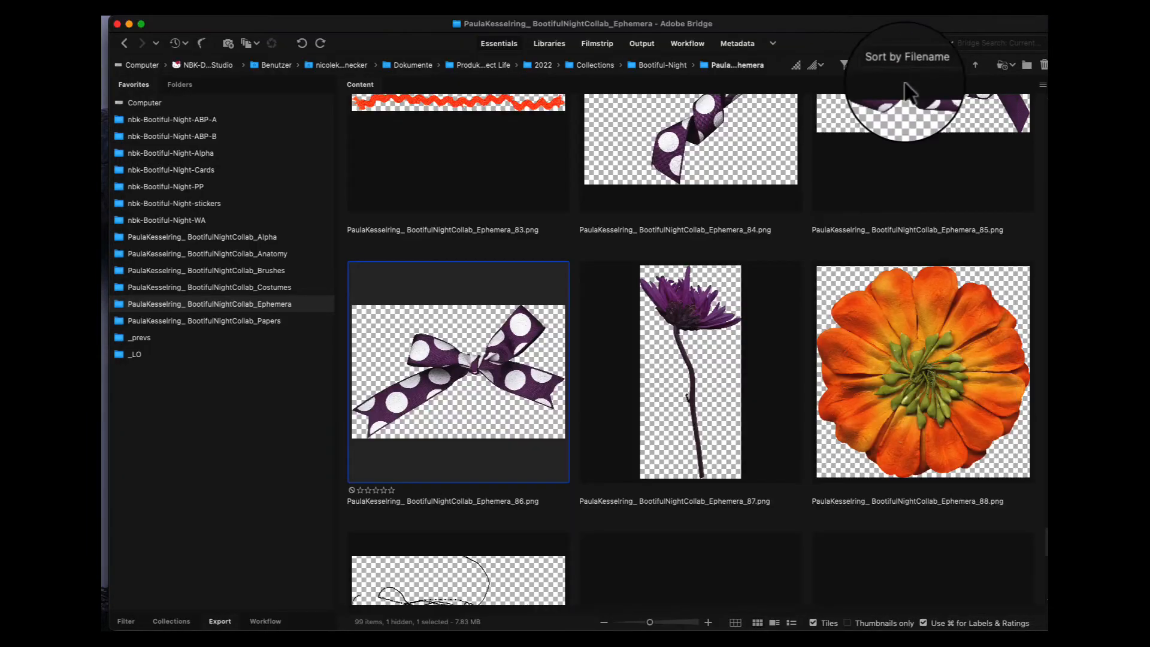
double_click(888, 305)
key("super+a")
key("super+c")
key("super+w")
key("super+v")
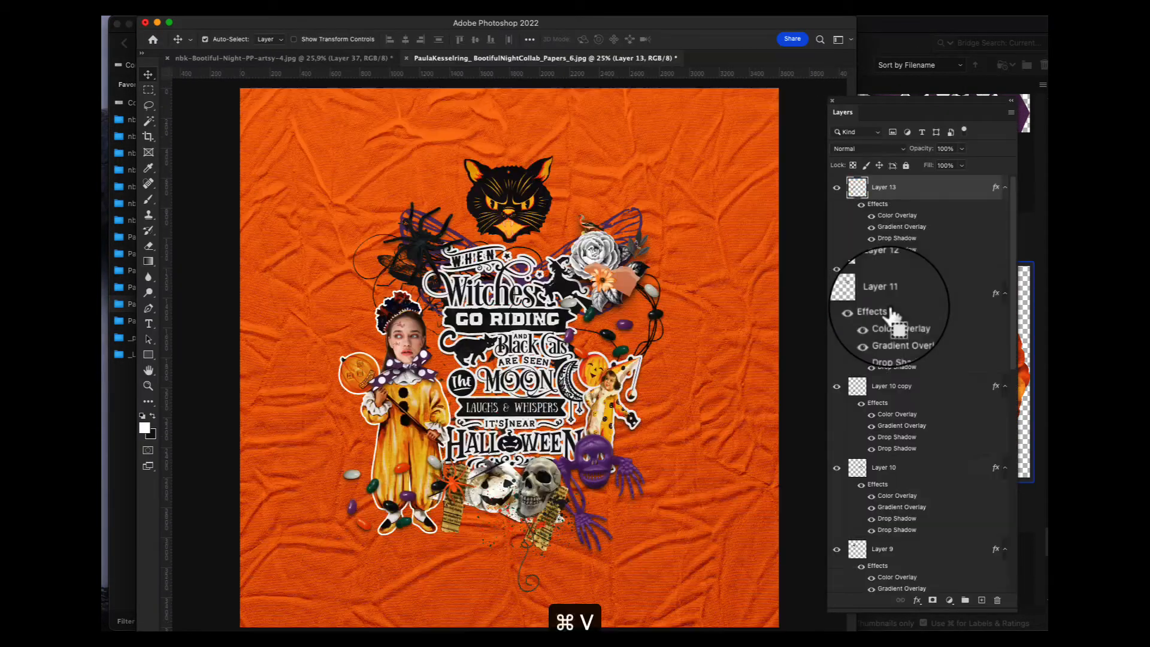
Scale down the orange flower and place it with a shadow style between the cat face and the white rose
key("super+t")
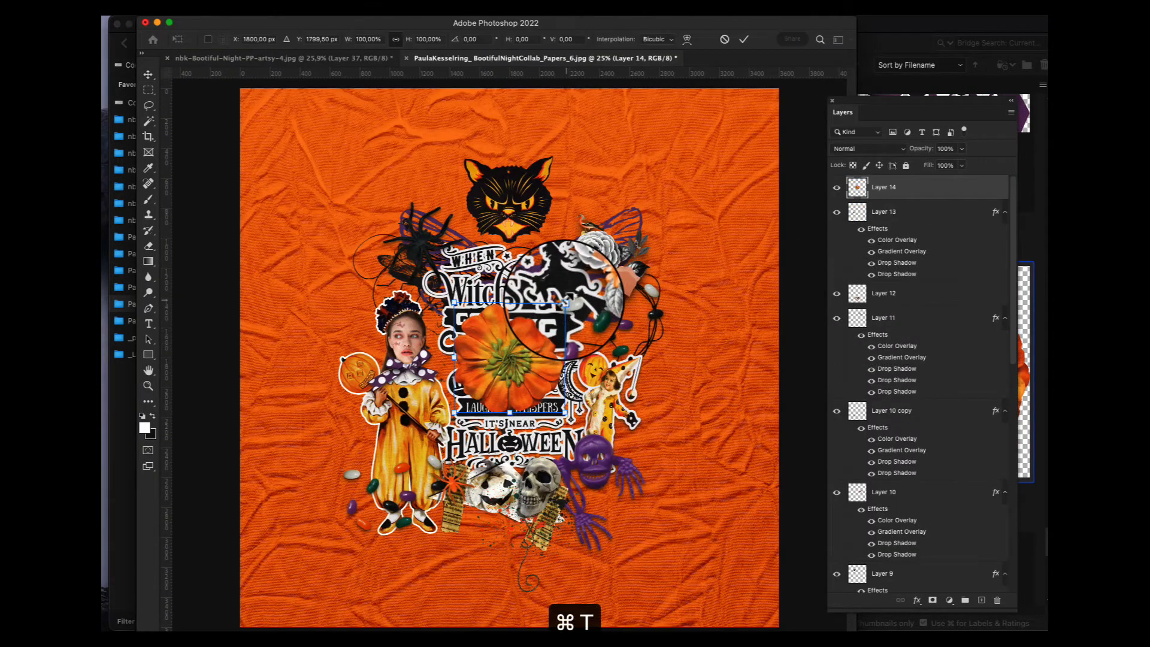
left_click_drag(566, 303, 559, 233)
key("Return")
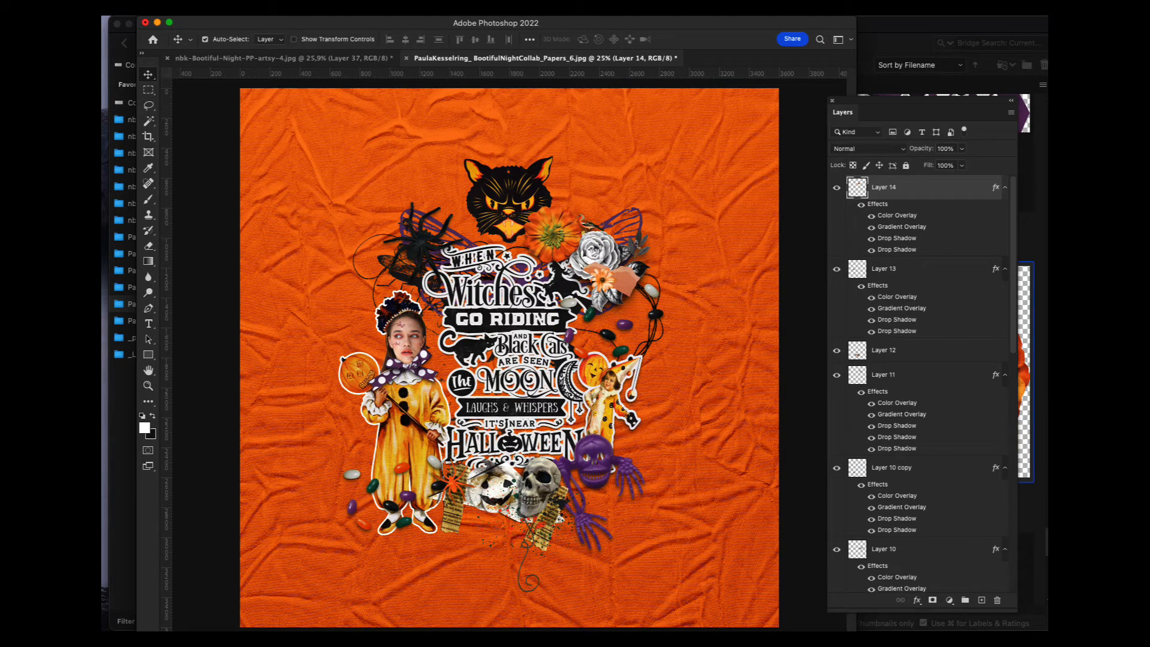
Select the cat face layer, switch to Bridge and copy the purple flower from BootifulNightCollab_Ephemera_87.png in above that layer
left_click(508, 189)
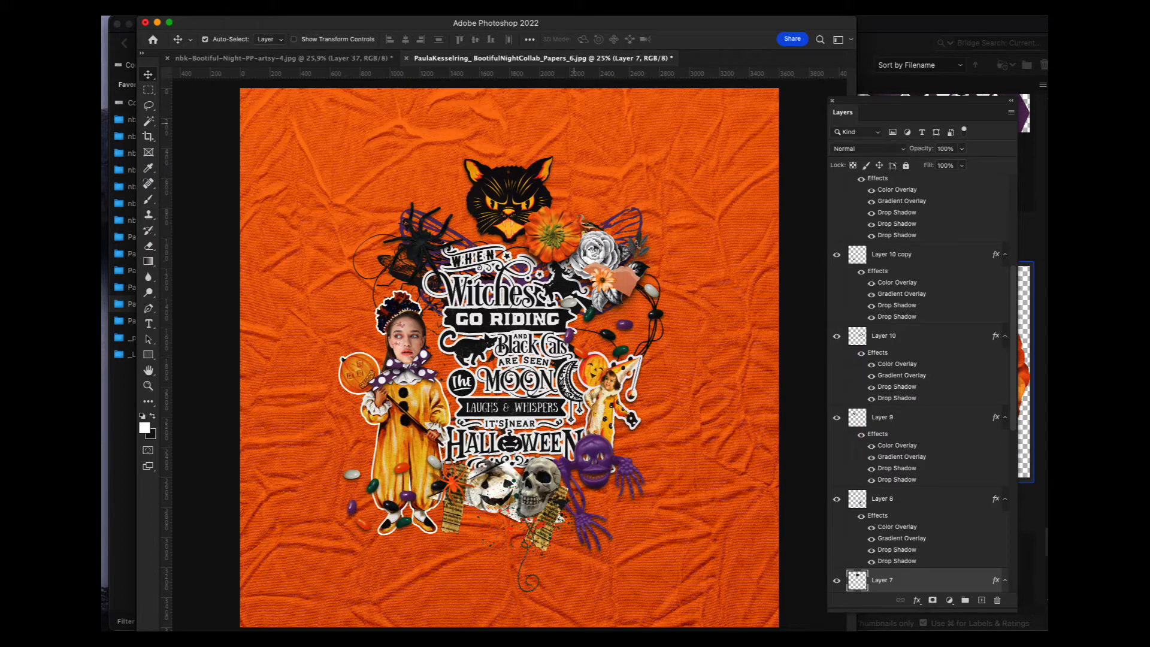
left_click(910, 44)
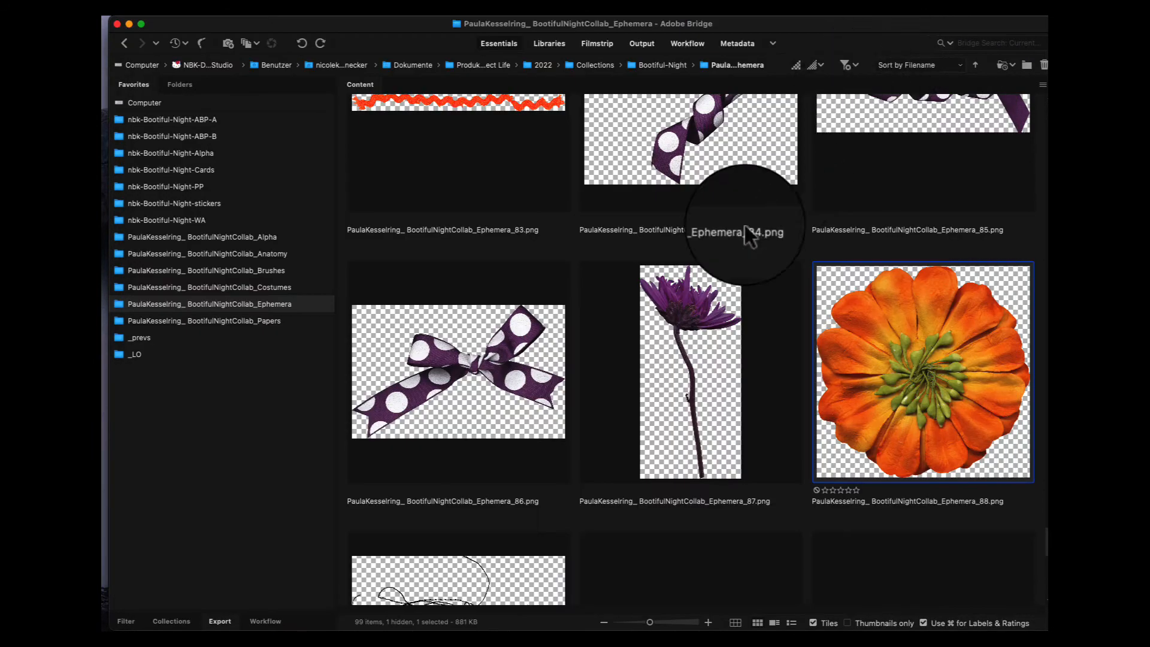
left_click(685, 293)
double_click(685, 292)
key("super+a")
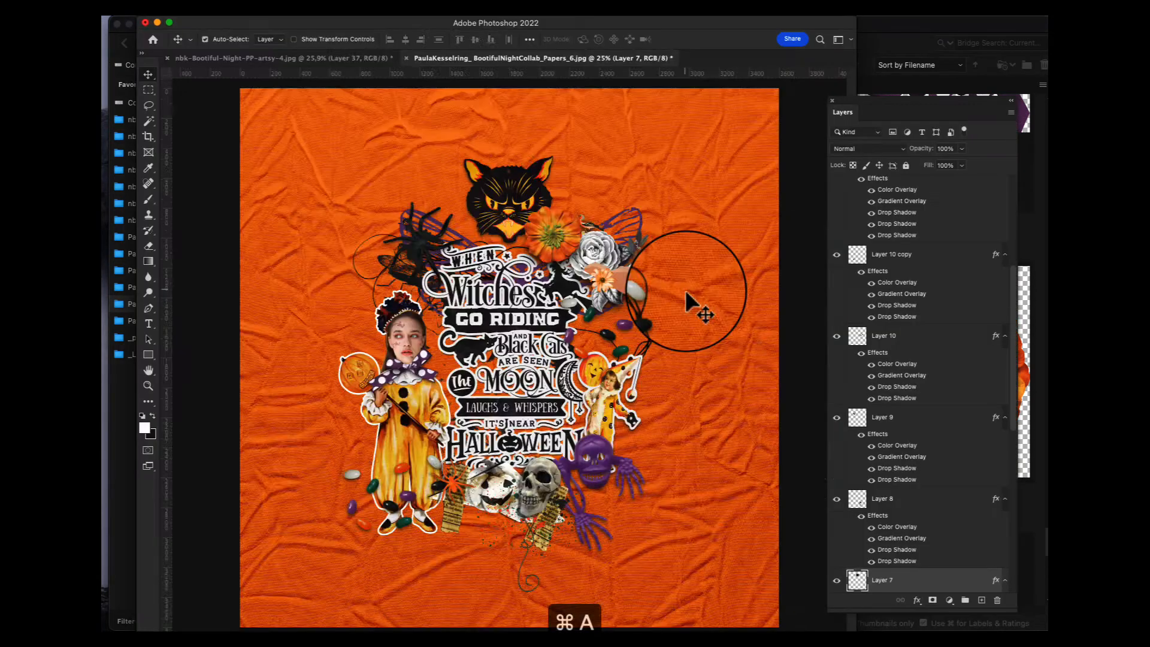
key("super+c")
key("super+w")
key("super+v")
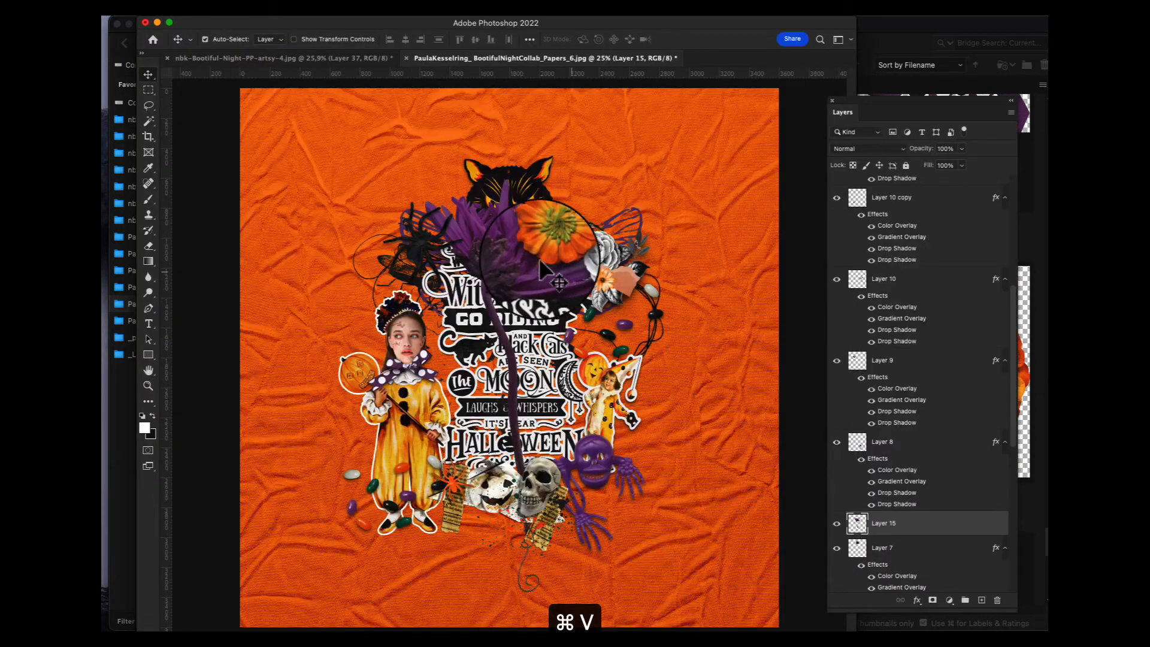
Send the purple flower behind all other elements and rotate it into place to the upper left of the cat face, above the spider
left_click_drag(524, 260, 457, 200)
key("super+shift+bracketleft")
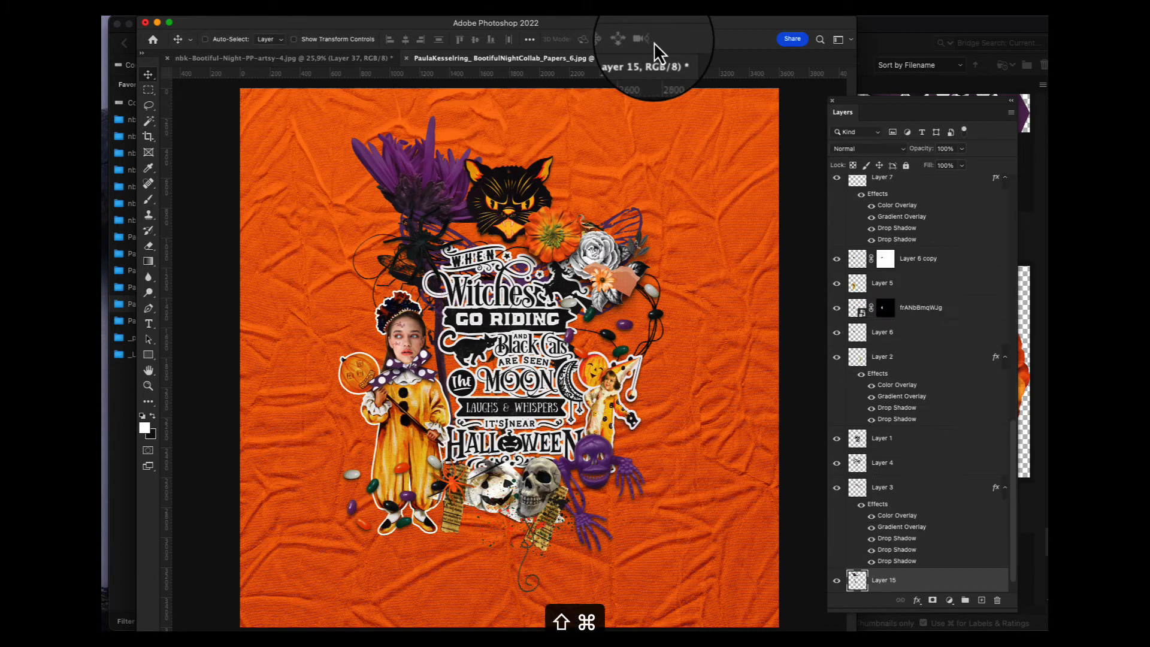
key("super+t")
left_click_drag(543, 112, 424, 84)
left_click_drag(419, 162, 411, 137)
key("Return")
left_click(452, 154)
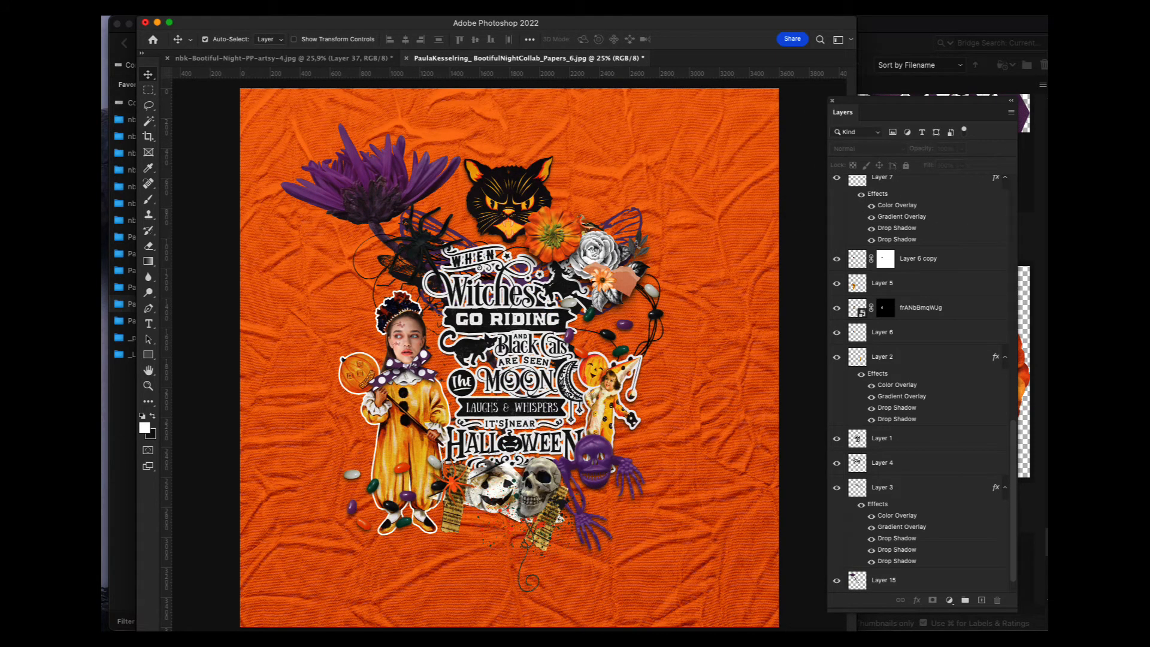
Apply the Sunlight Shadow layer effects to the purple flower without saving any new styles
left_click(386, 183)
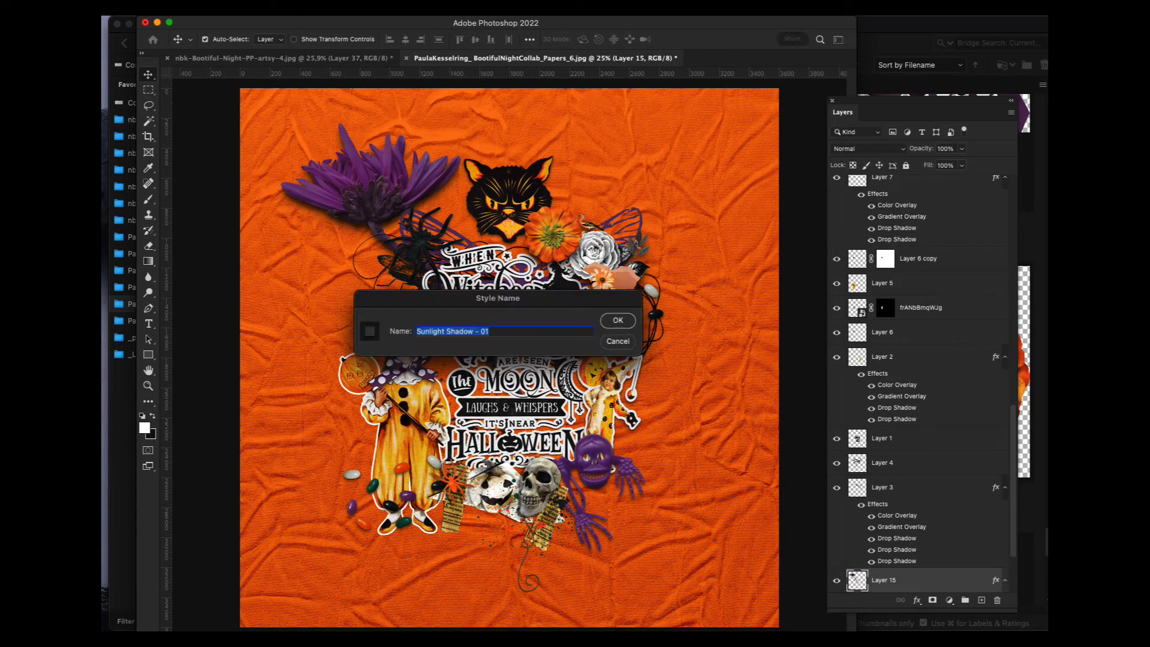
left_click(627, 342)
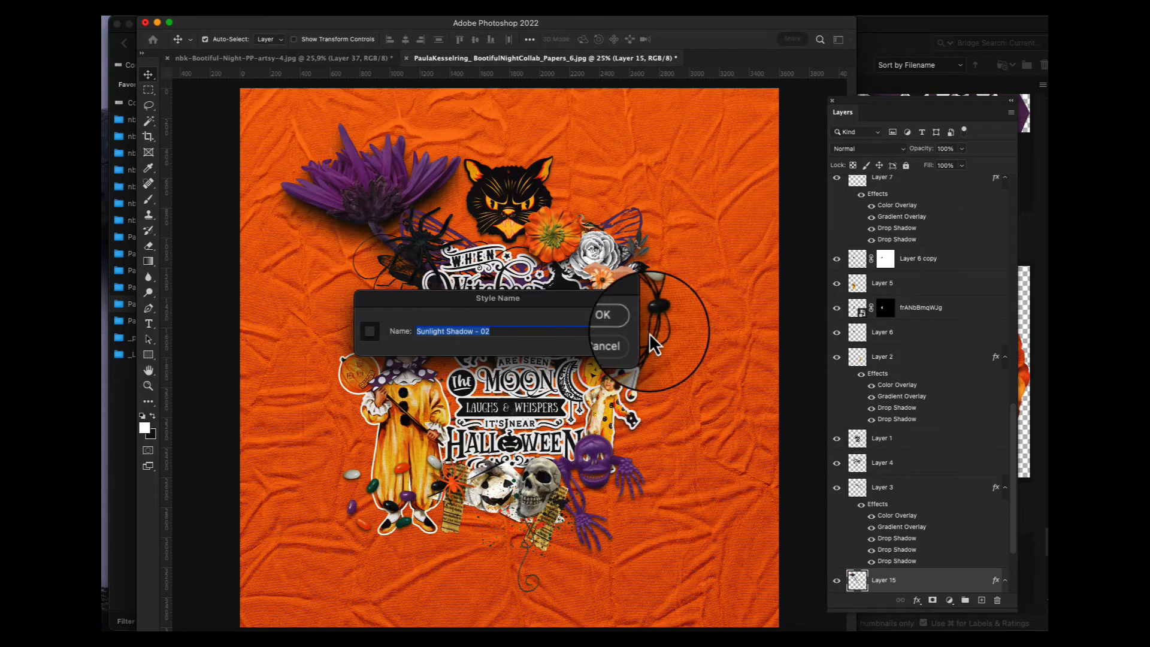
left_click(605, 343)
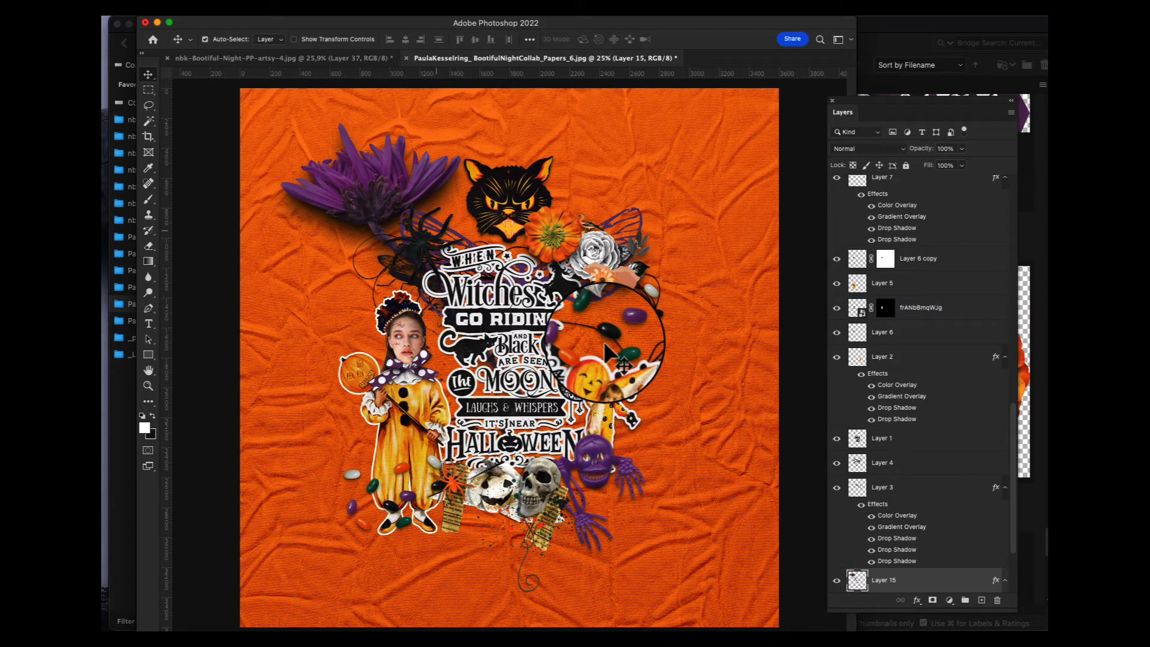
Switch to Bridge, browse the ephemera and copy the old key from BootifulNightCollab_Ephemera_77.png into the orange paper document
left_click(904, 34)
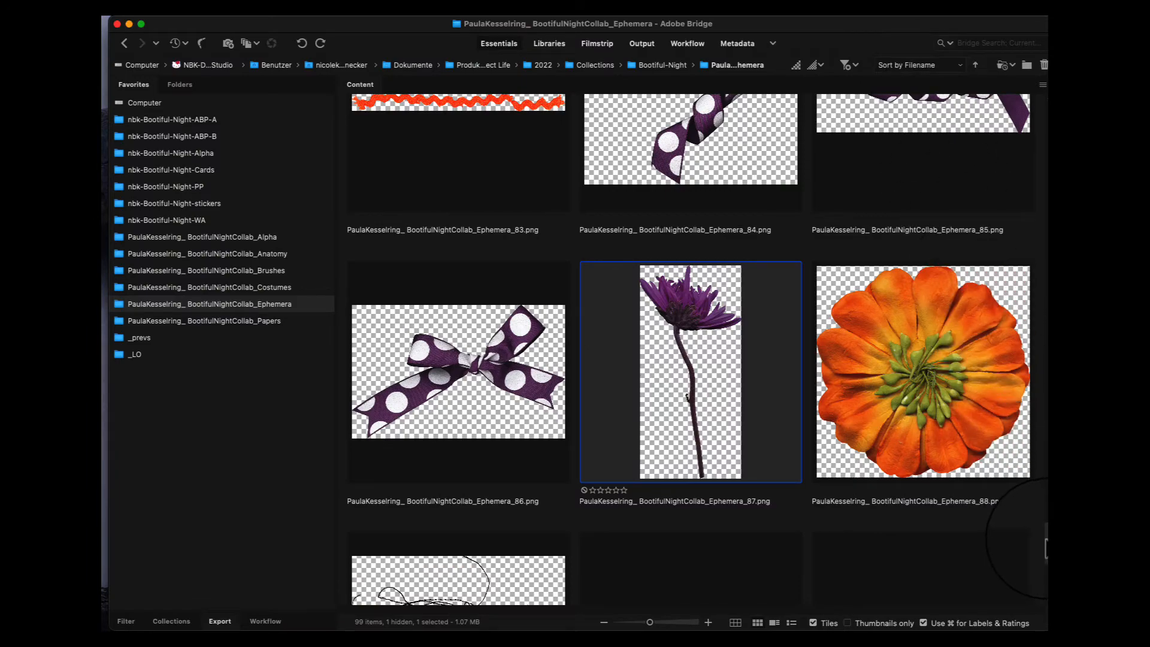
scroll(1034, 561, "down", 10)
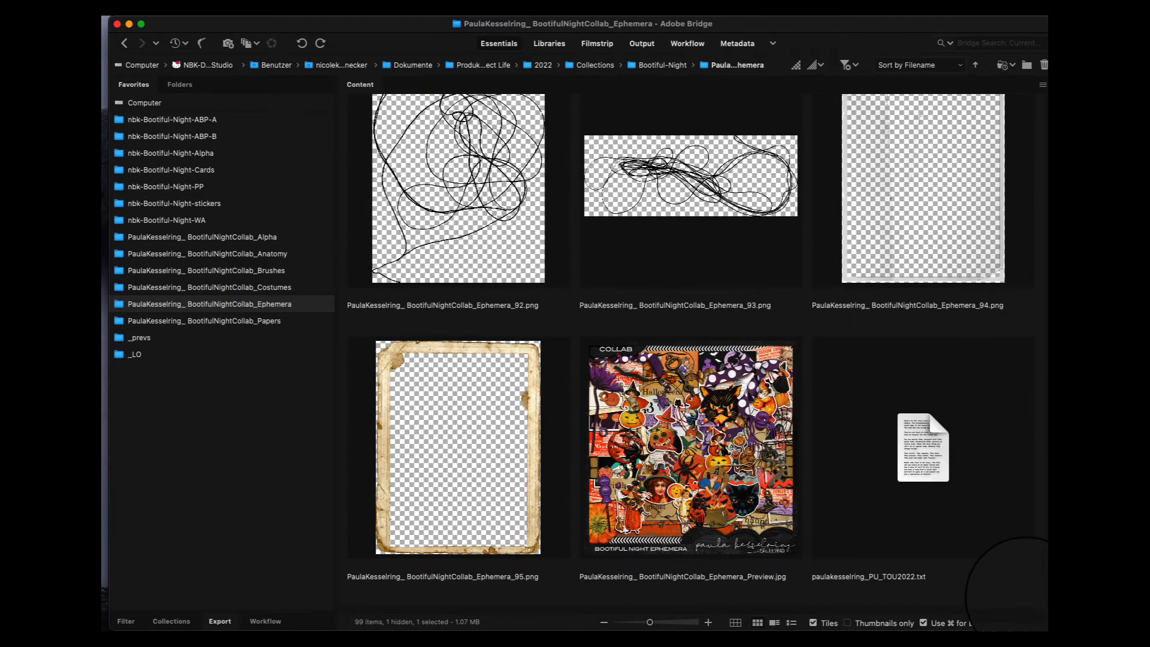
scroll(1026, 598, "up", 5)
scroll(1013, 539, "up", 10)
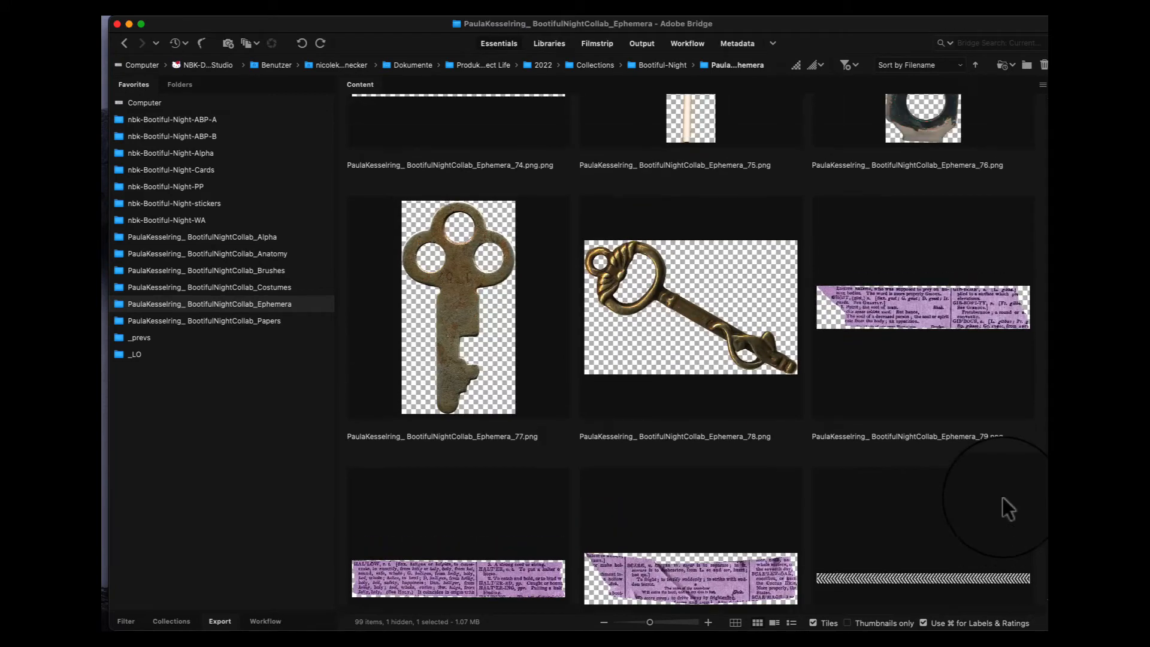
scroll(999, 497, "up", 3)
double_click(418, 455)
key("super+a")
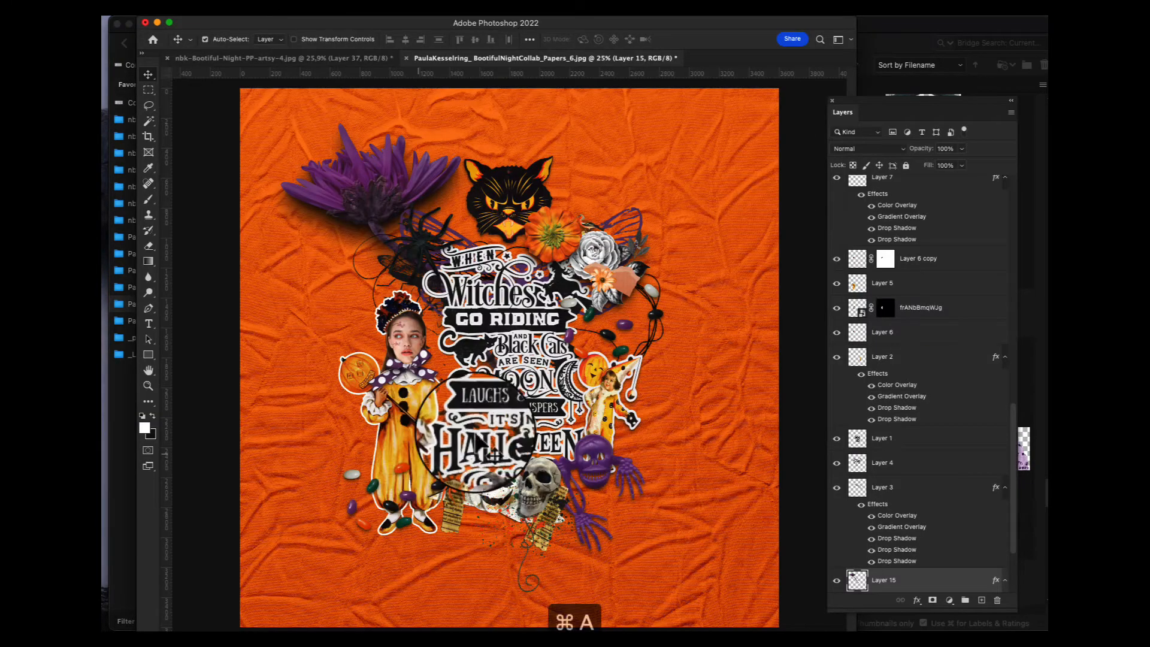
key("super+c")
key("super+w")
key("super+v")
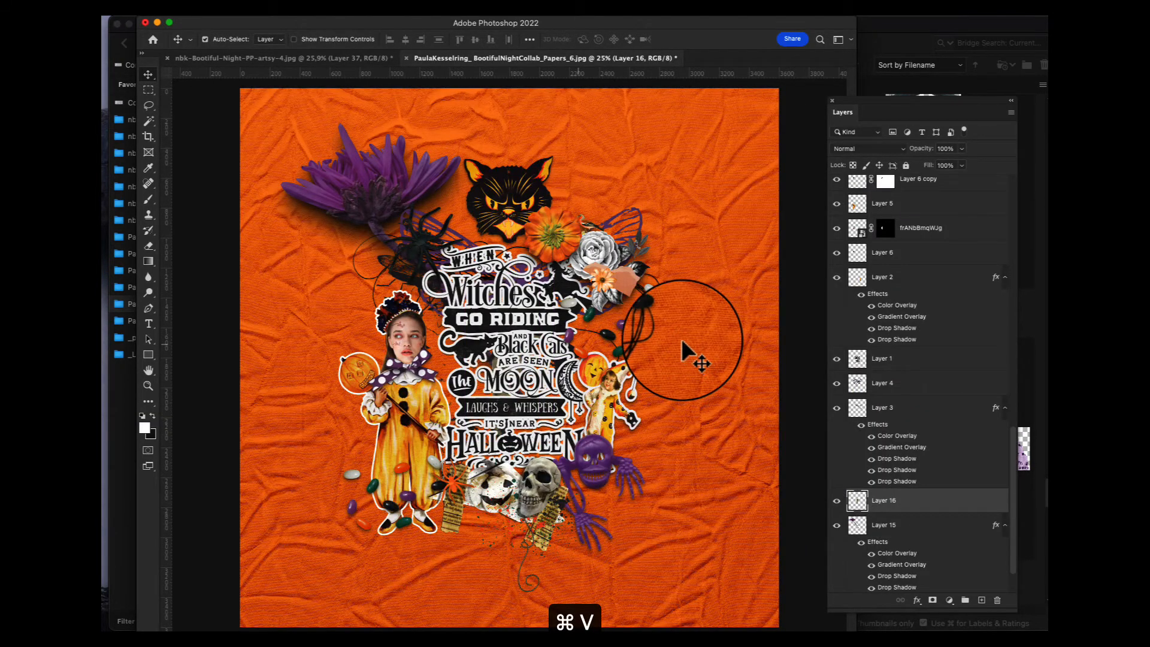
Bring the key to the front of the layer stack, scale it down and tilt it
key("super+t")
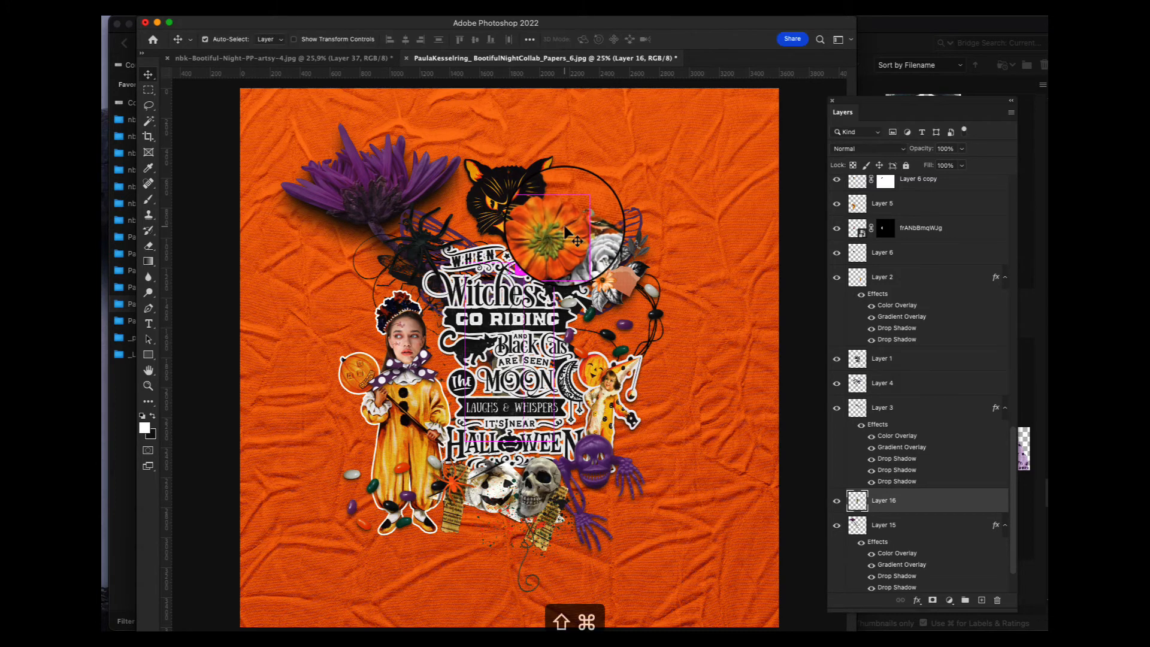
key("super+shift+bracketright")
key("super+t")
left_click_drag(580, 241, 494, 339)
key("Return")
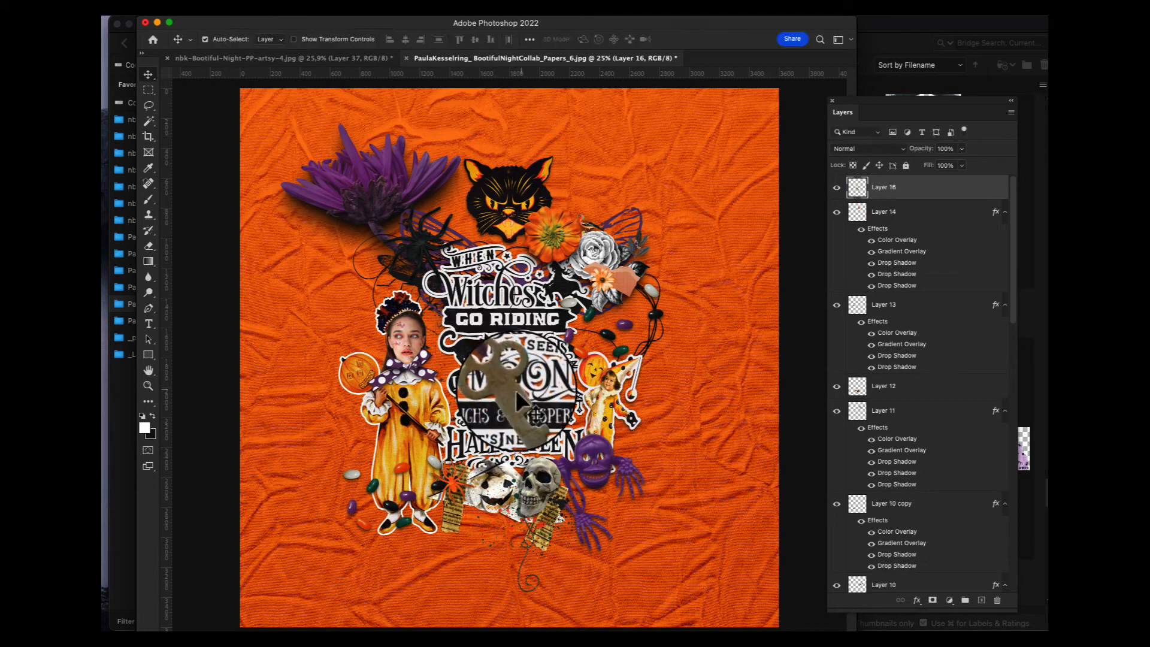
Position the key below the purple skeleton's head and bring the skeleton in front of it
left_click_drag(516, 390, 628, 520)
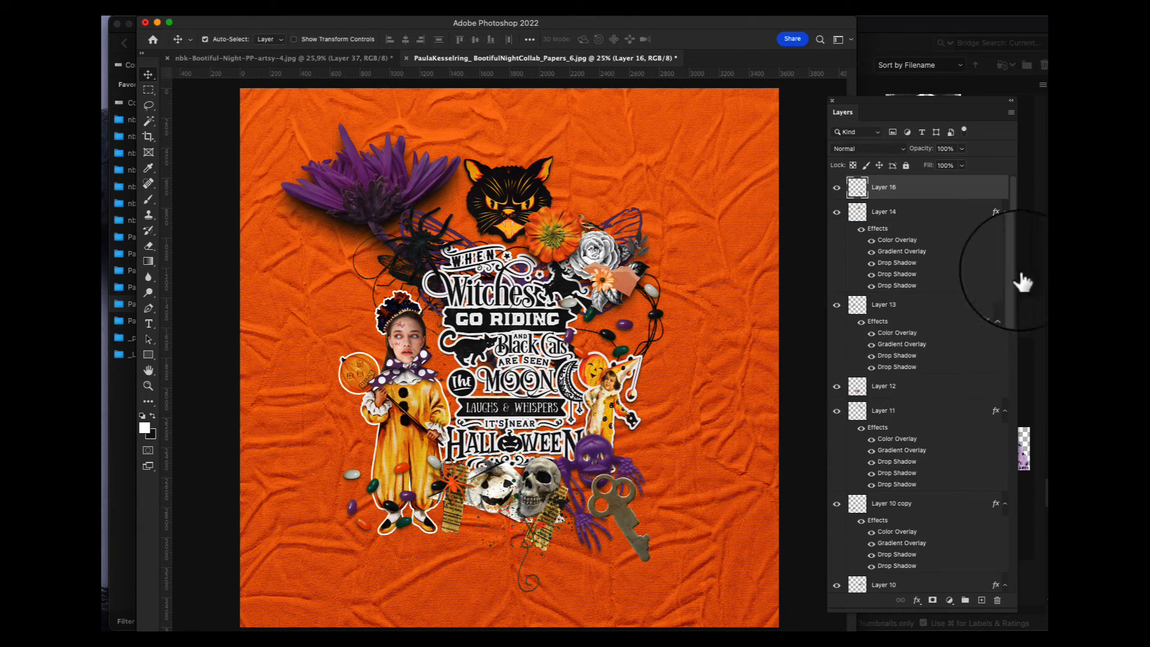
left_click(593, 455)
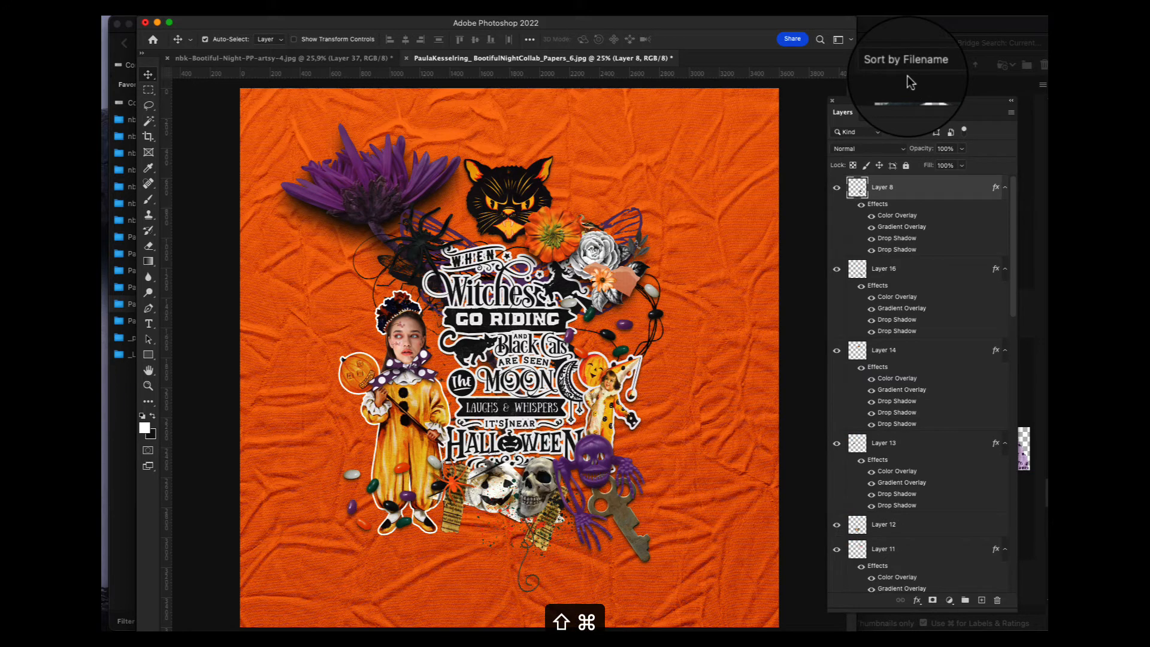
left_click_drag(631, 540, 625, 537)
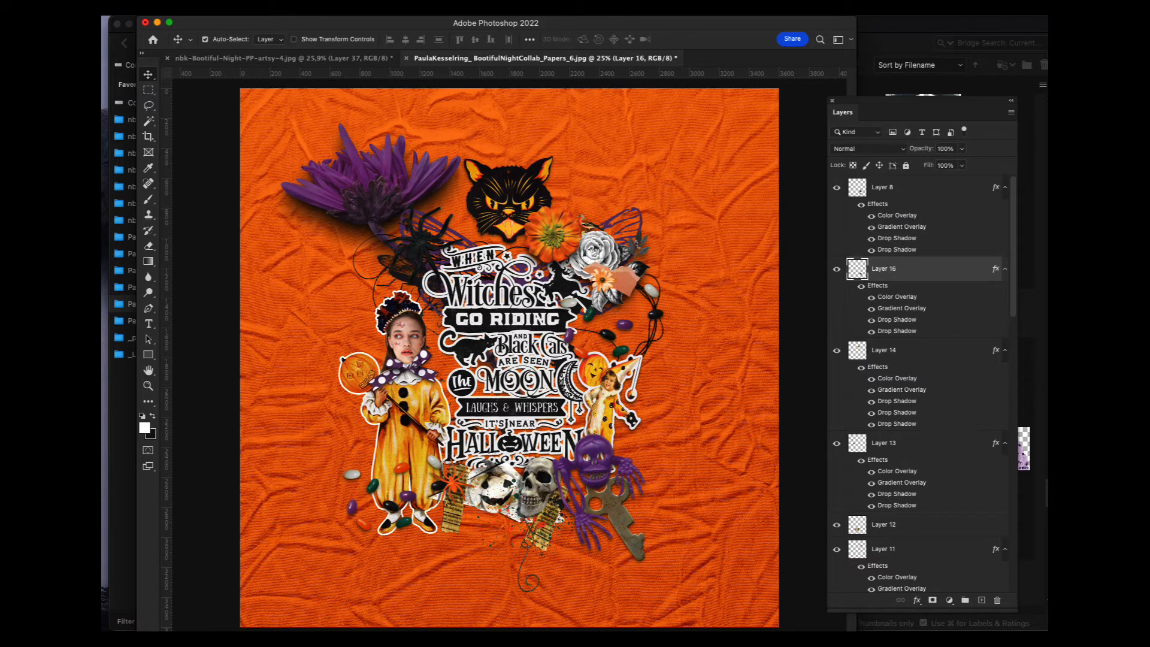
Undo the key's multi-effect shadow style, give it a single drop shadow and separate that shadow onto its own layer
key("super+z")
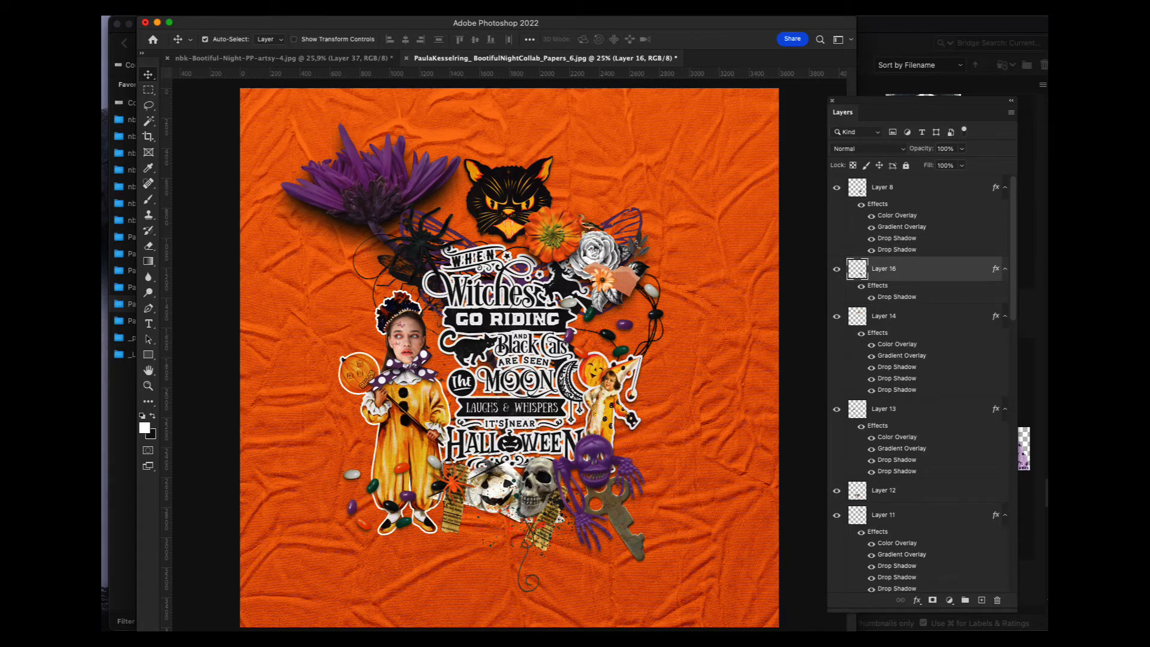
right_click(1002, 271)
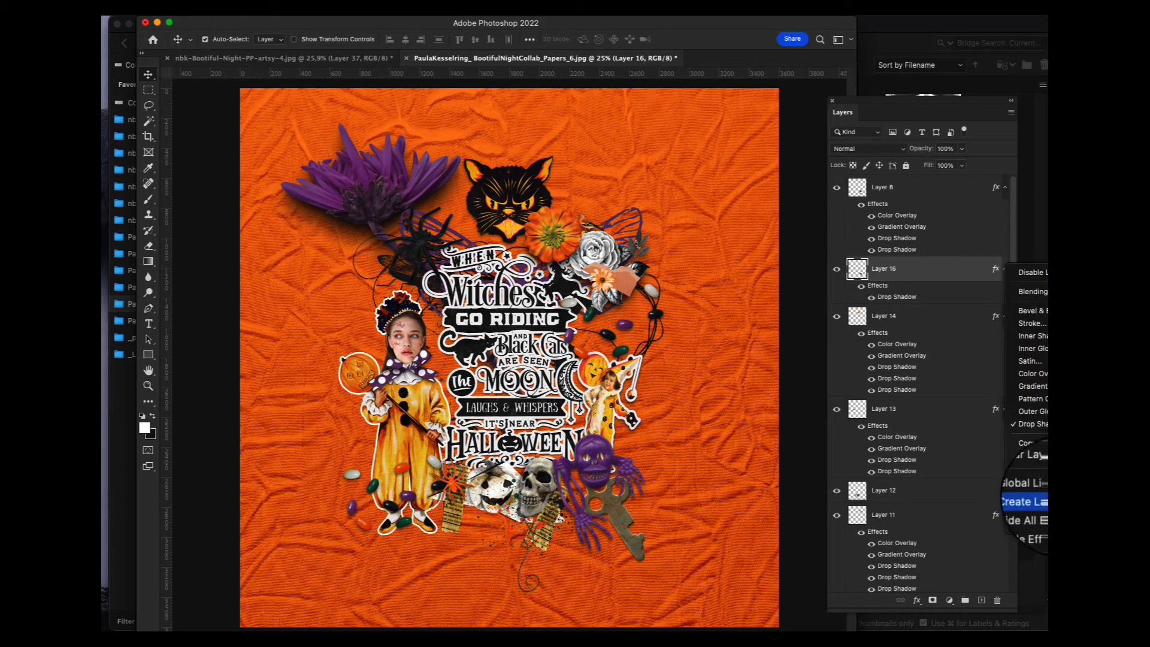
left_click(1033, 500)
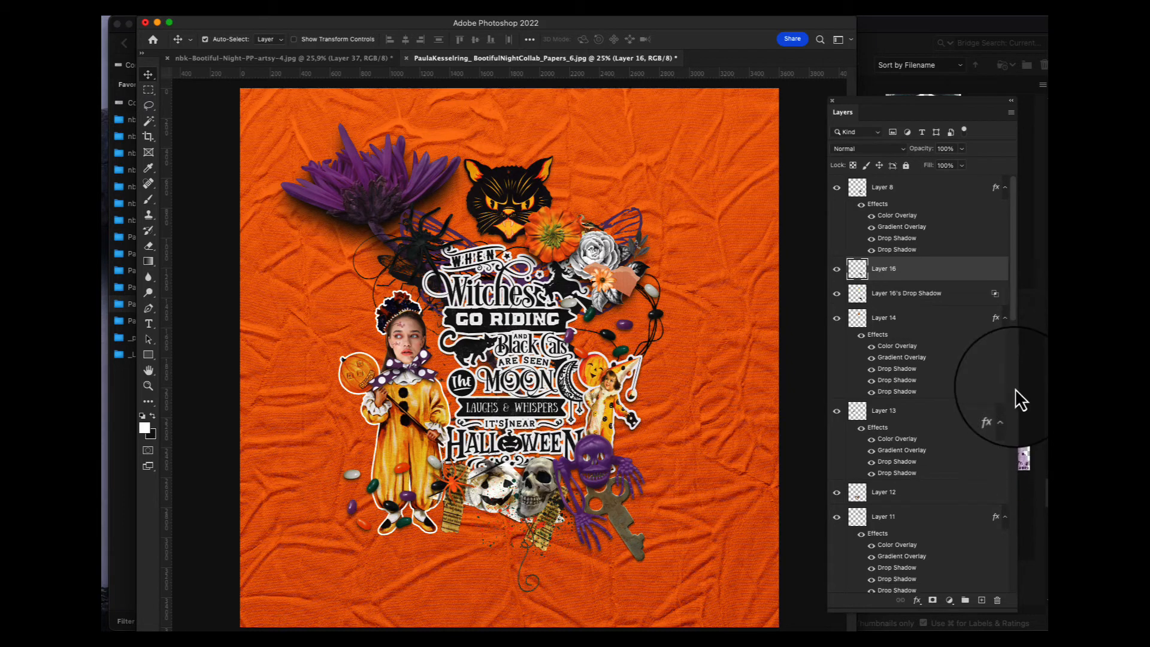
left_click(892, 293)
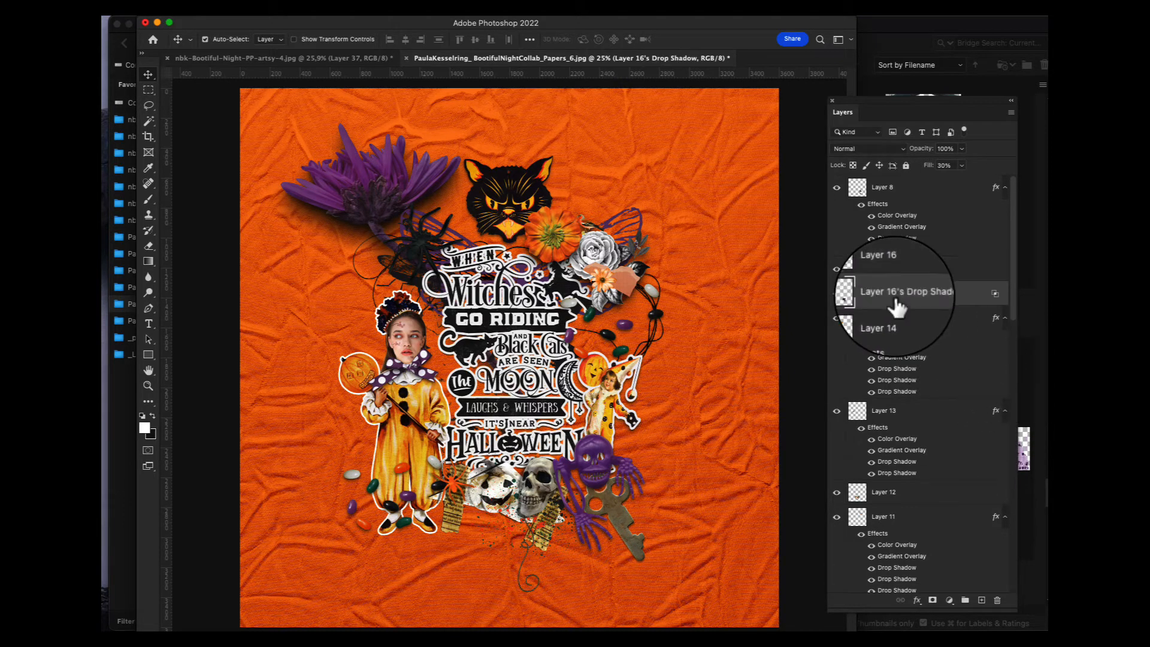
left_click(838, 271)
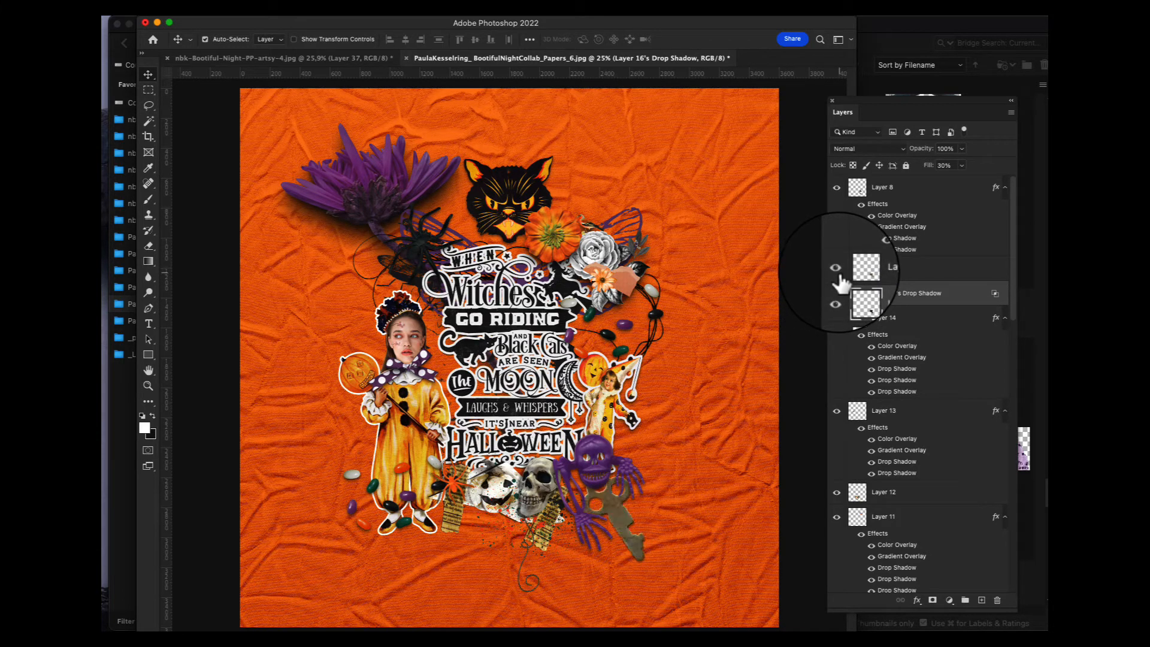
Warp the old key's separated drop shadow layer so the shadow falls unevenly around the key
left_click(839, 272)
left_click(839, 272)
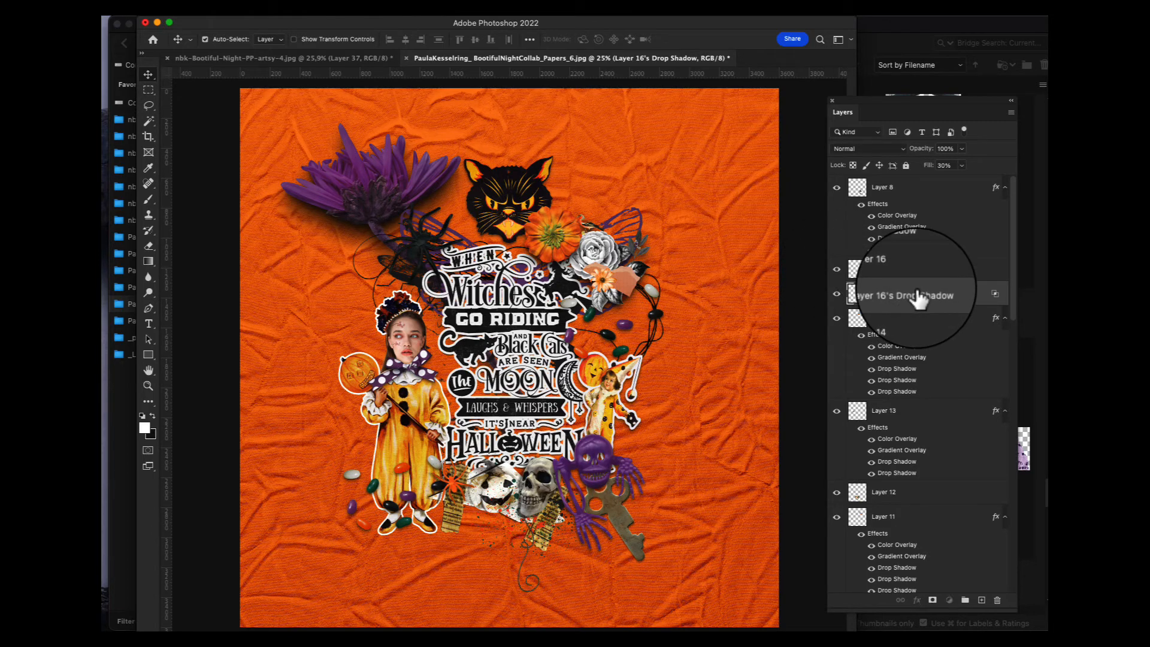
key("super+t")
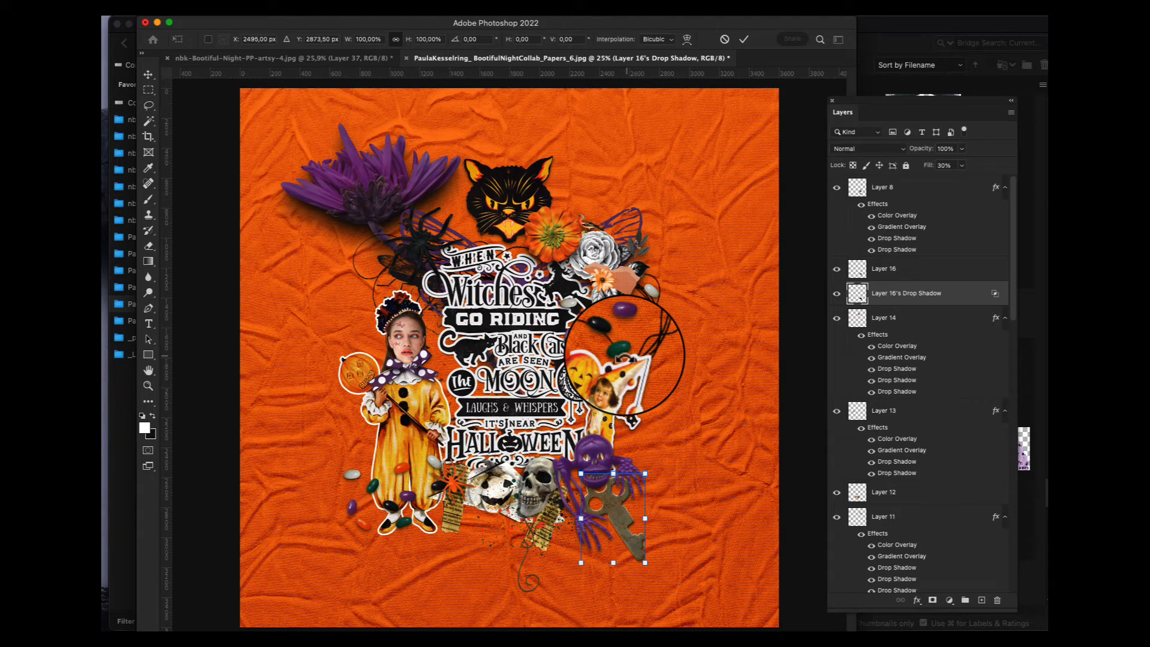
left_click(686, 41)
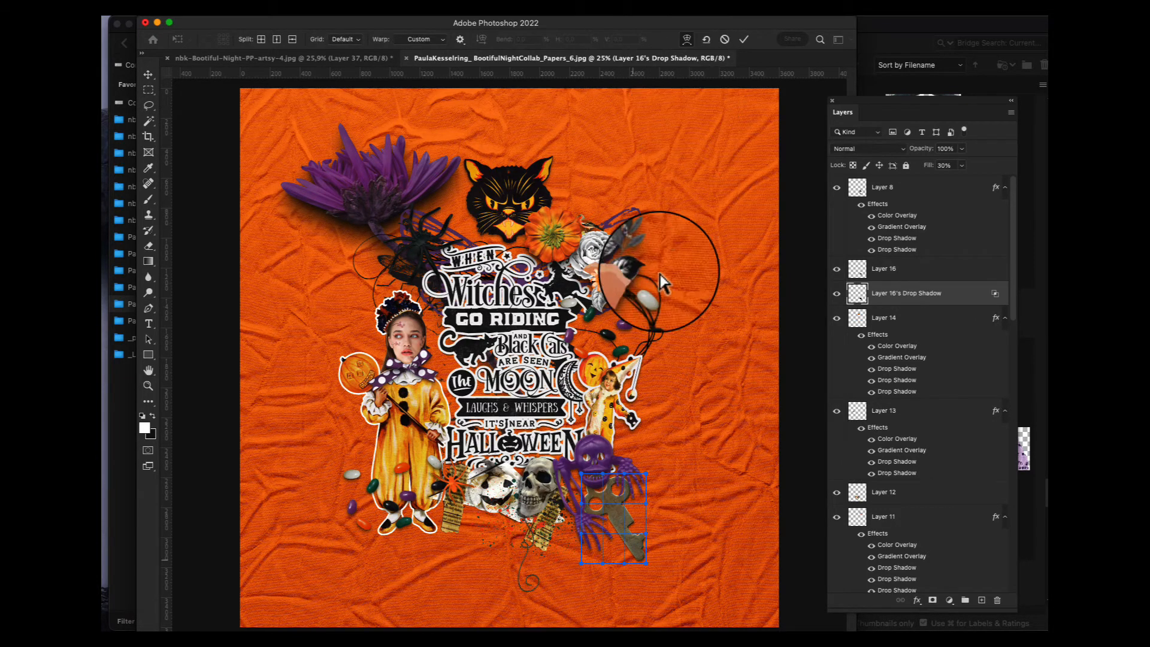
mouse_move(625, 560)
left_mouse_down()
mouse_move(609, 566)
mouse_move(623, 557)
mouse_move(650, 576)
mouse_move(644, 565)
left_mouse_up()
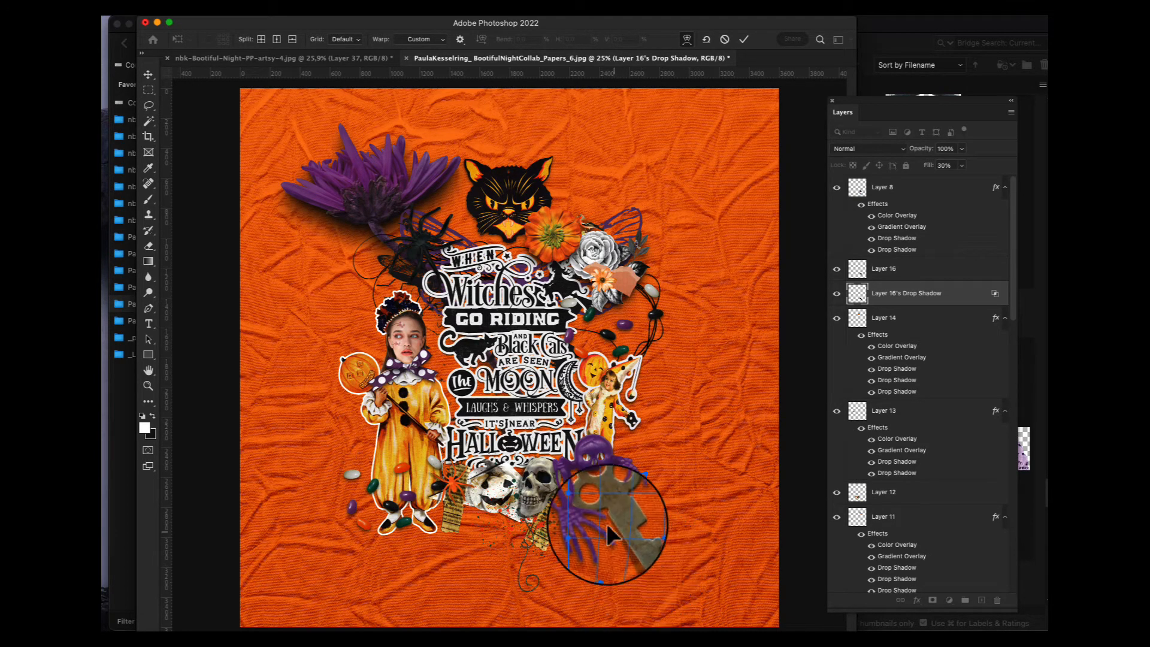
mouse_move(602, 518)
left_mouse_down()
mouse_move(627, 488)
mouse_move(618, 510)
left_mouse_up()
key("Return")
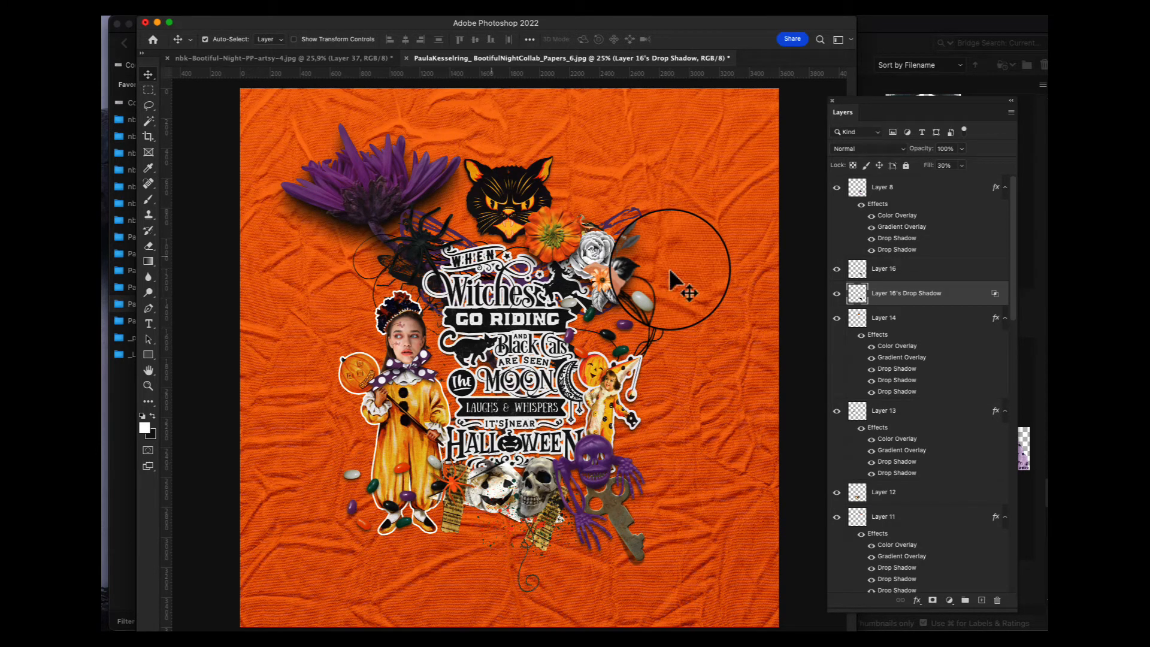
Switch to Bridge, copy the purple dictionary strip from BootifulNightCollab_Ephemera_79.png into the orange paper document and place it behind the bead strings beside the word art
left_click(912, 29)
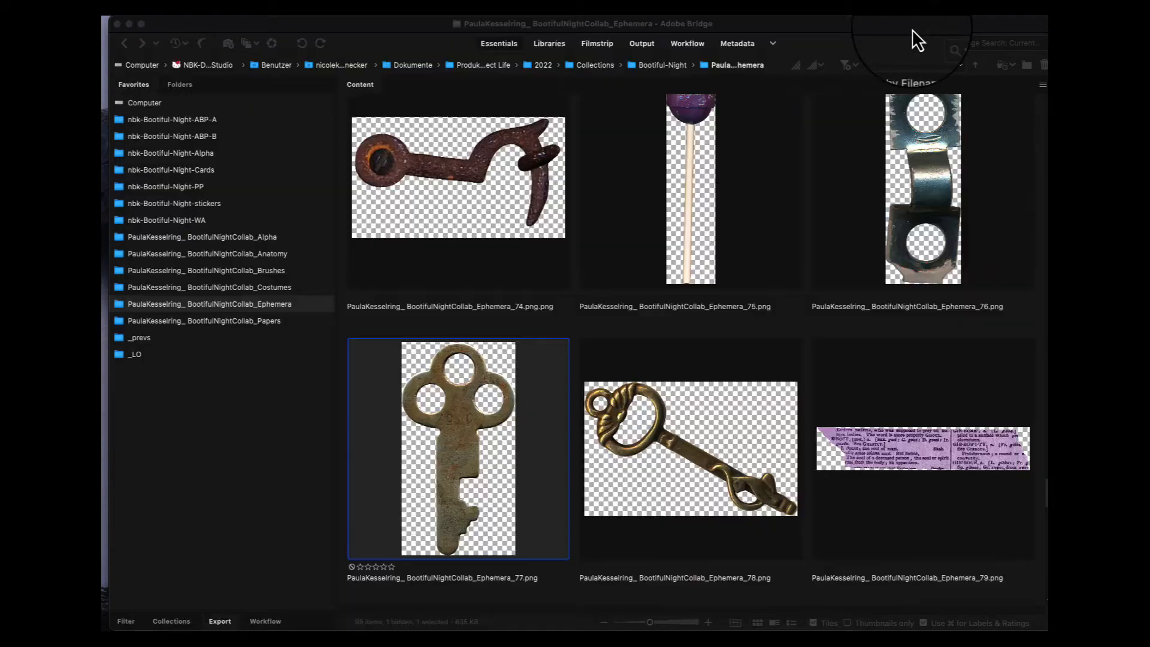
double_click(945, 450)
key("super+a")
key("super+c")
key("super+w")
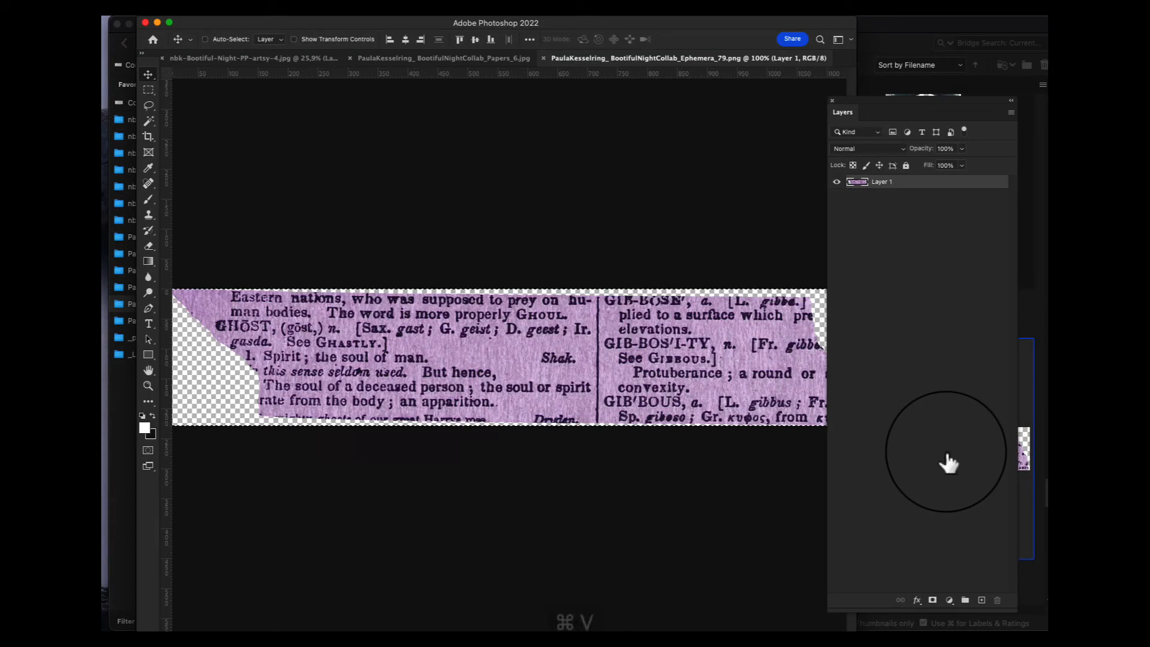
key("super+v")
left_click_drag(541, 359, 673, 329)
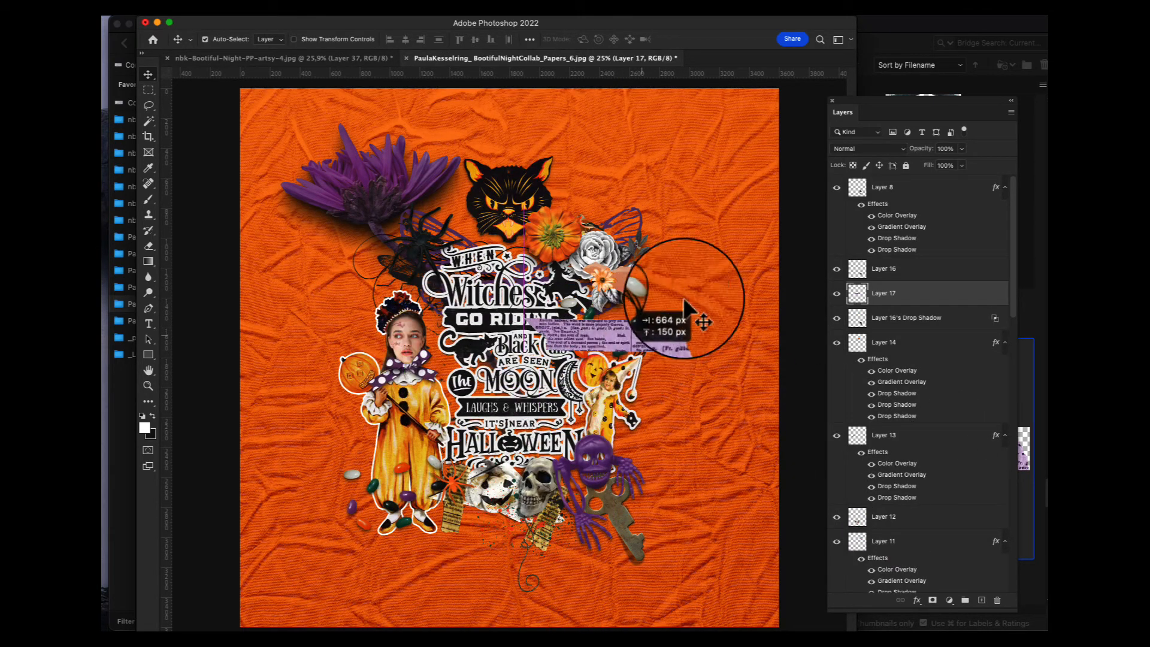
key("shift+super+bracketleft")
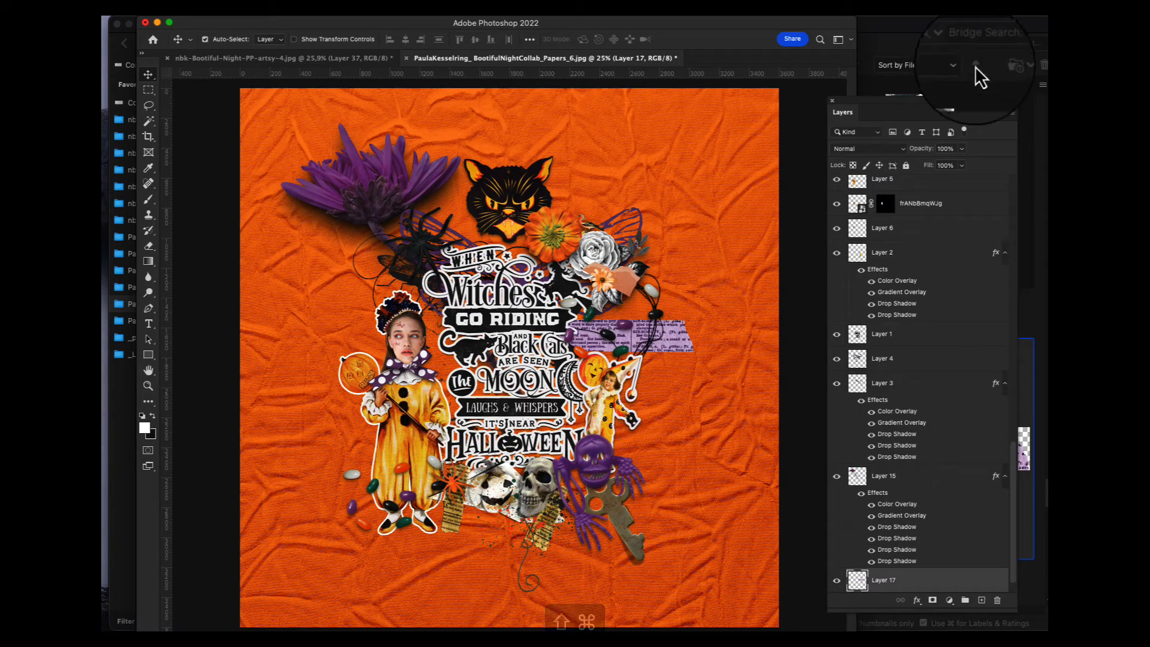
Give the purple dictionary strip a drop shadow and separate that shadow onto its own layer
key("super+space")
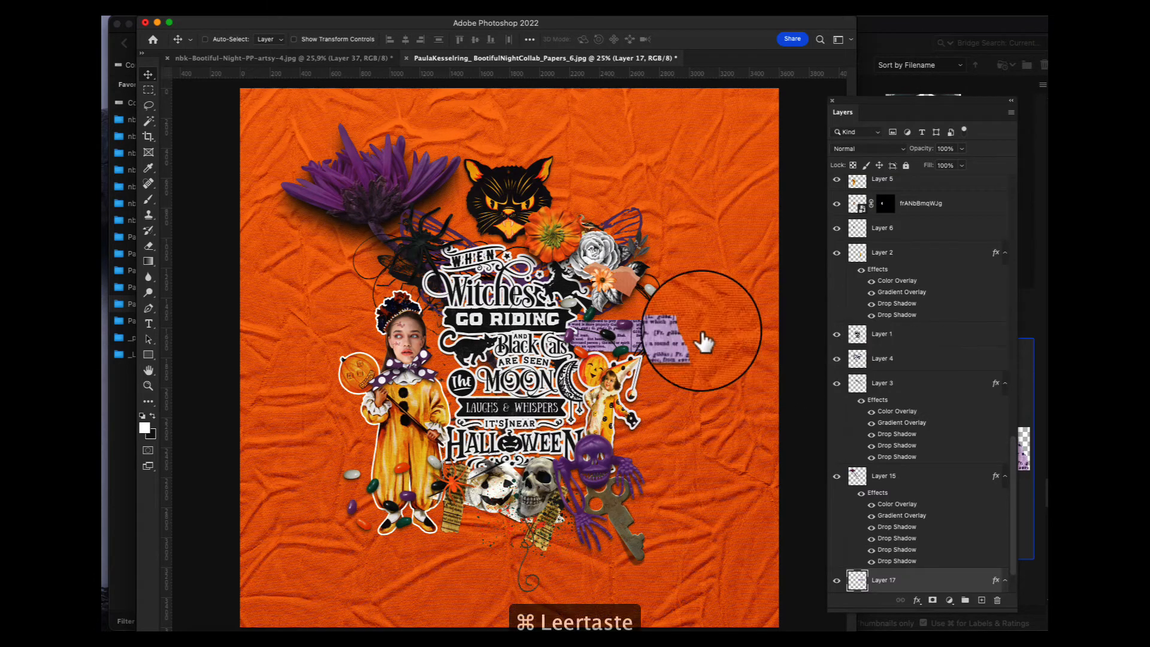
mouse_move(691, 330)
left_mouse_down()
mouse_move(739, 286)
mouse_move(744, 262)
mouse_move(684, 320)
left_mouse_up()
left_click_drag(1014, 457, 1011, 486)
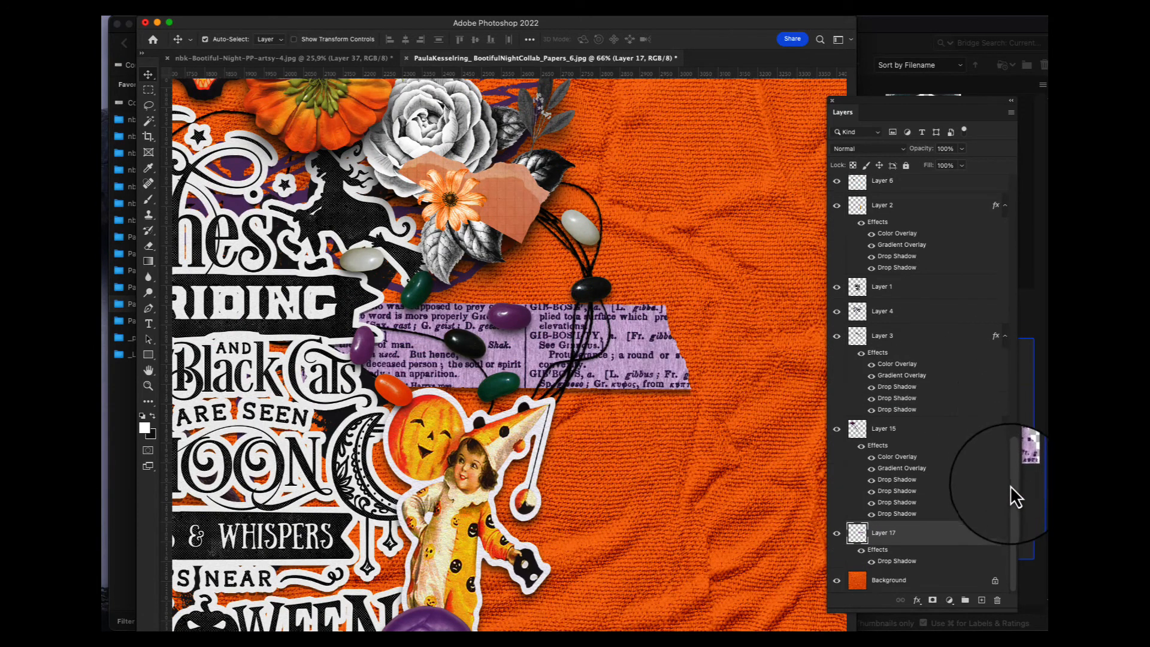
right_click(1004, 532)
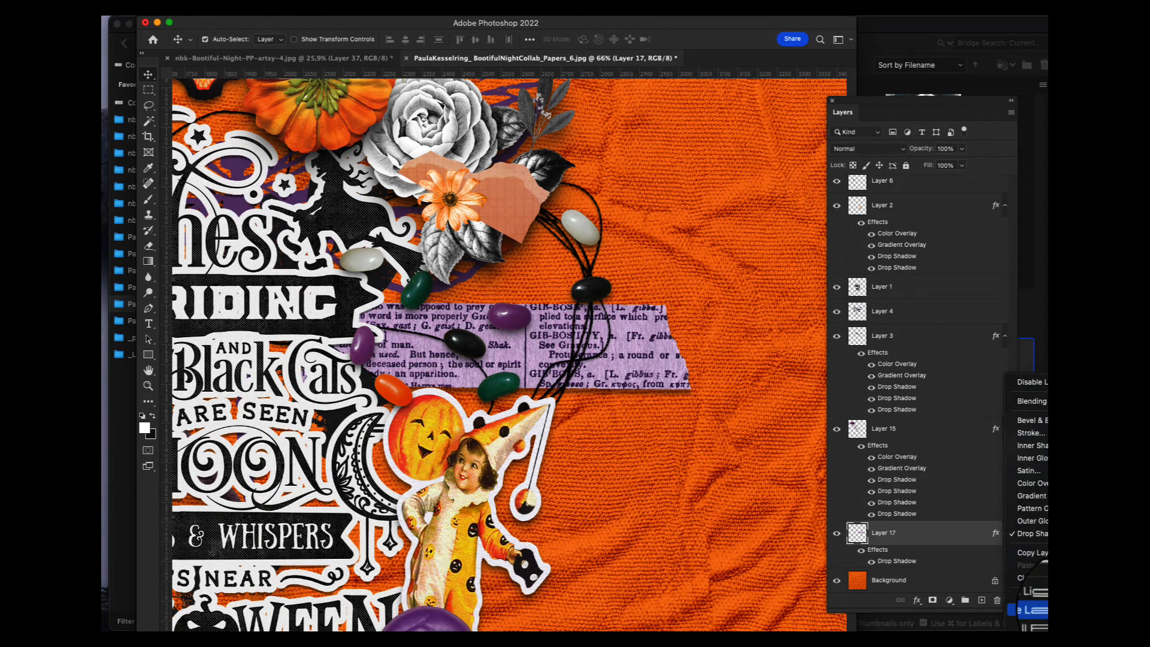
left_click(1029, 610)
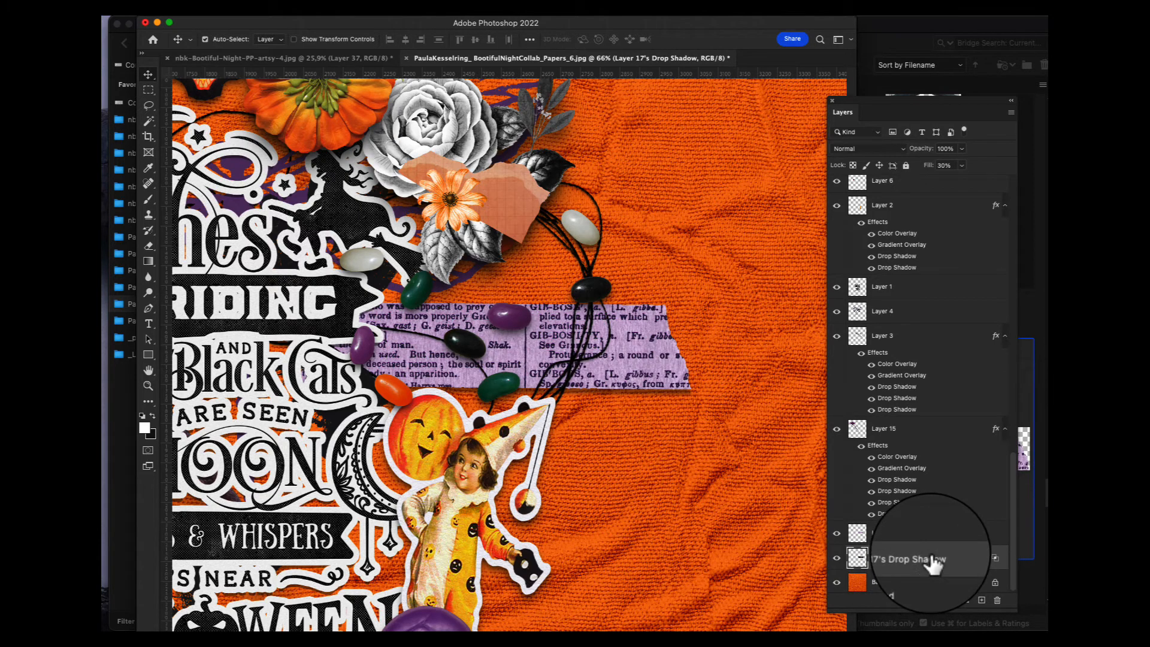
Warp the dictionary strip's shadow layer at its outer end so the paper appears slightly lifted
key("super+t")
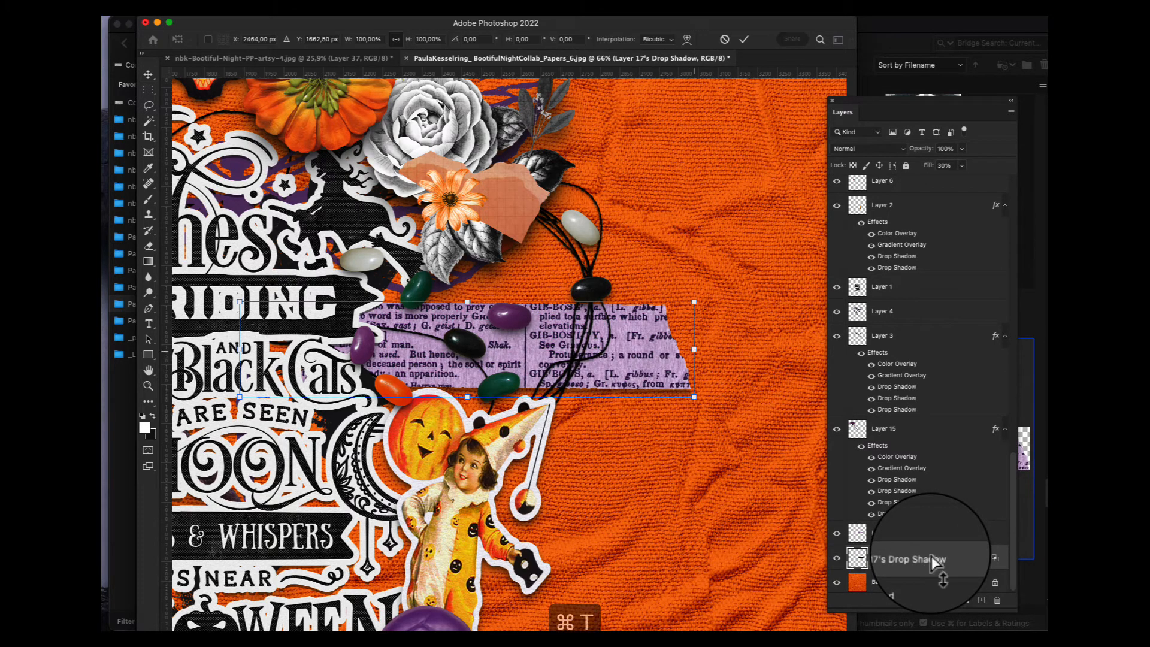
left_click(687, 40)
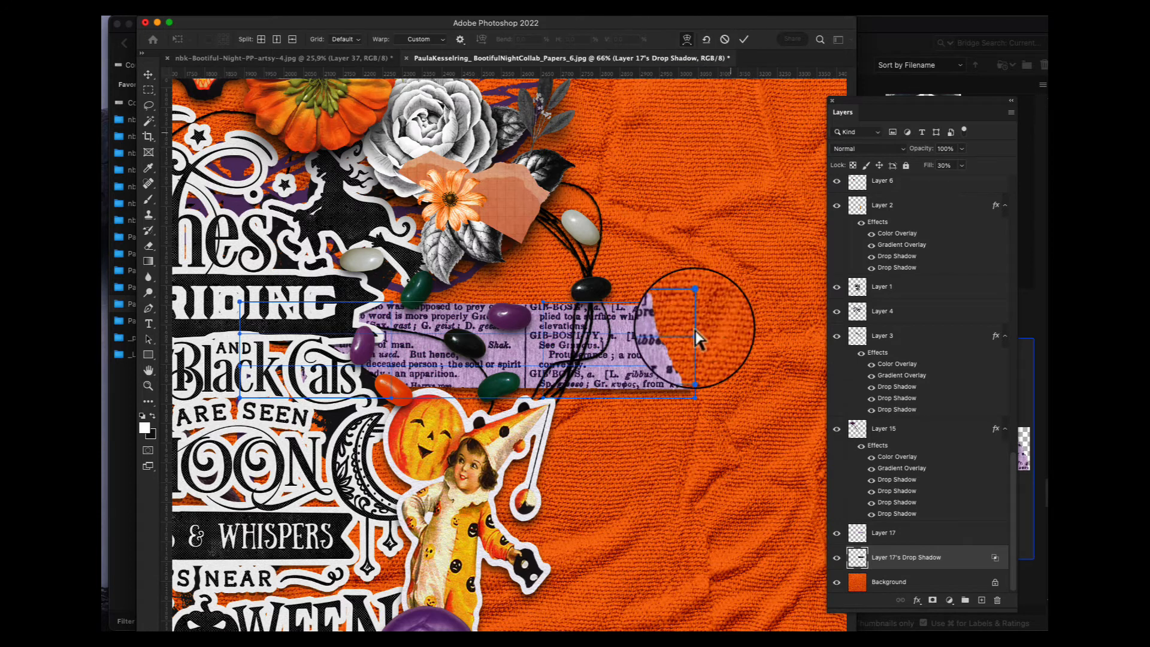
left_click_drag(695, 363, 693, 406)
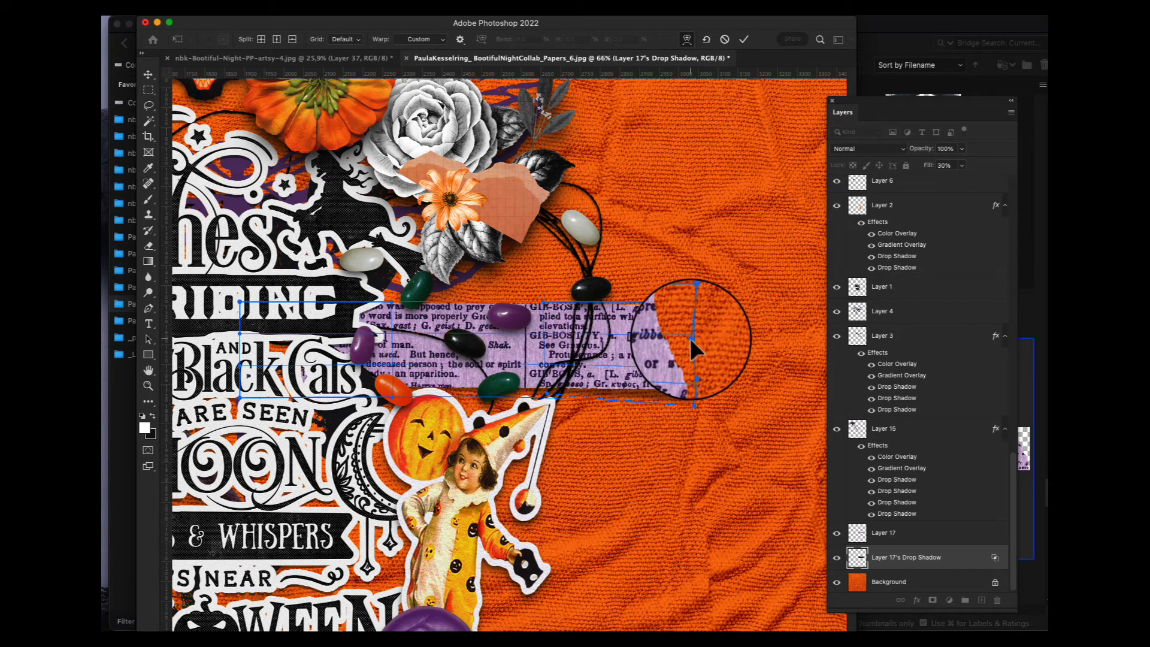
left_click_drag(693, 406, 686, 401)
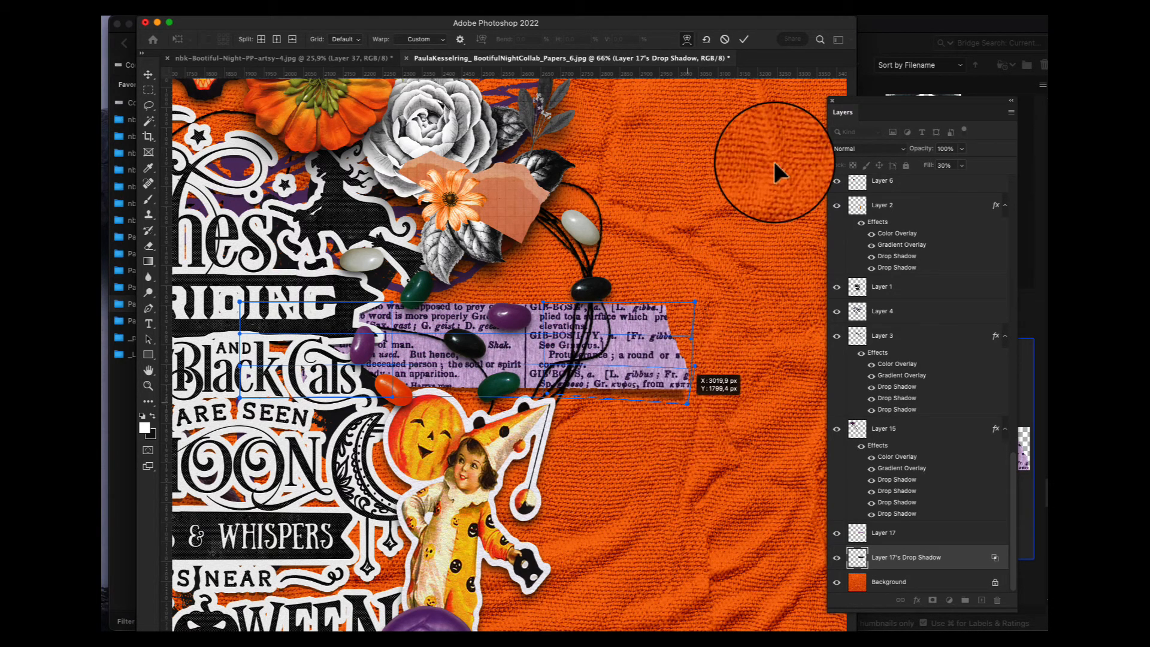
key("Return")
key("super+0")
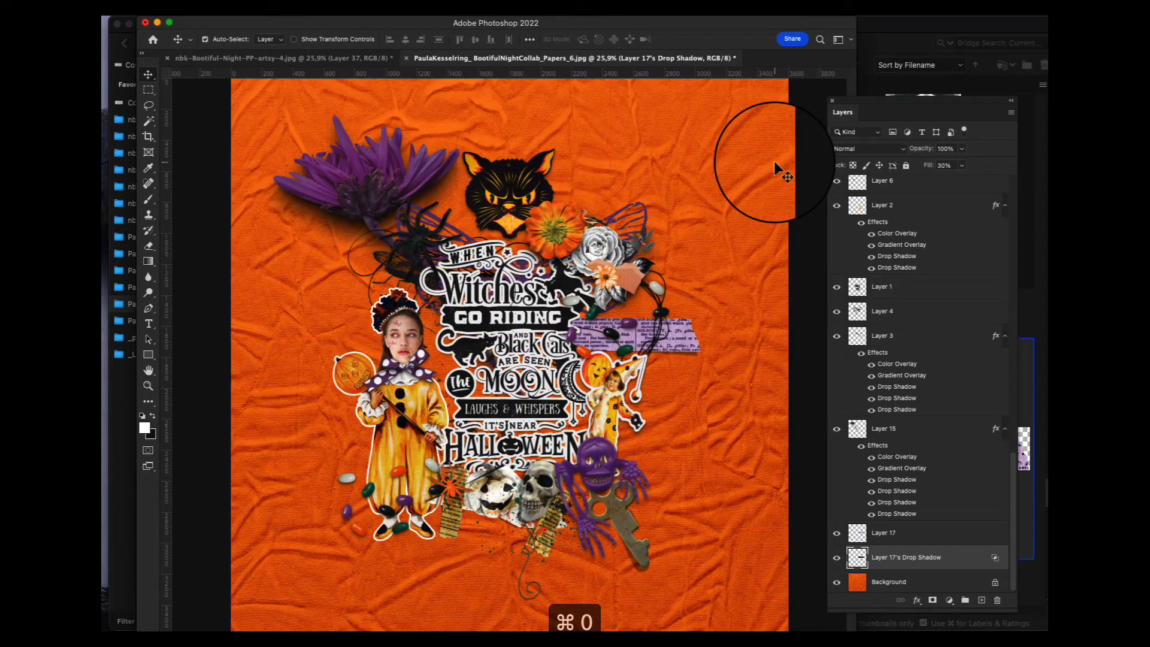
Switch to Bridge, browse the nbk-Bootiful-Night-ABP-A folder and copy the skull and spider art from nbk-Bootiful-Night-ArtsyBits-7.png into the orange paper document
left_click(930, 23)
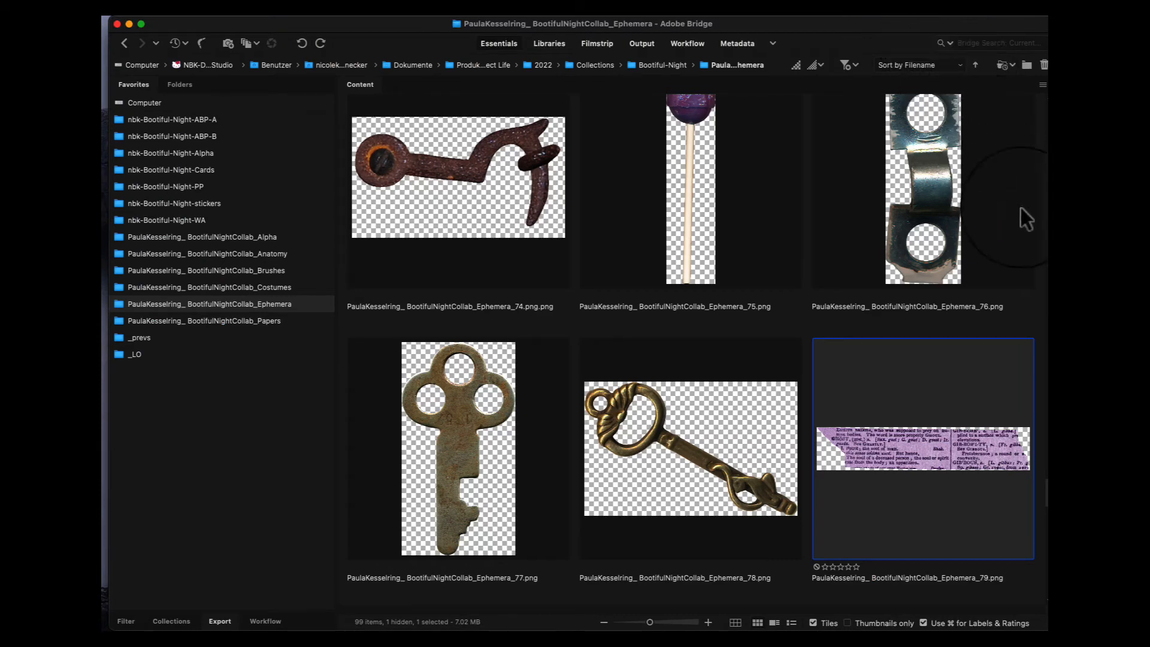
scroll(1031, 270, "up", 3)
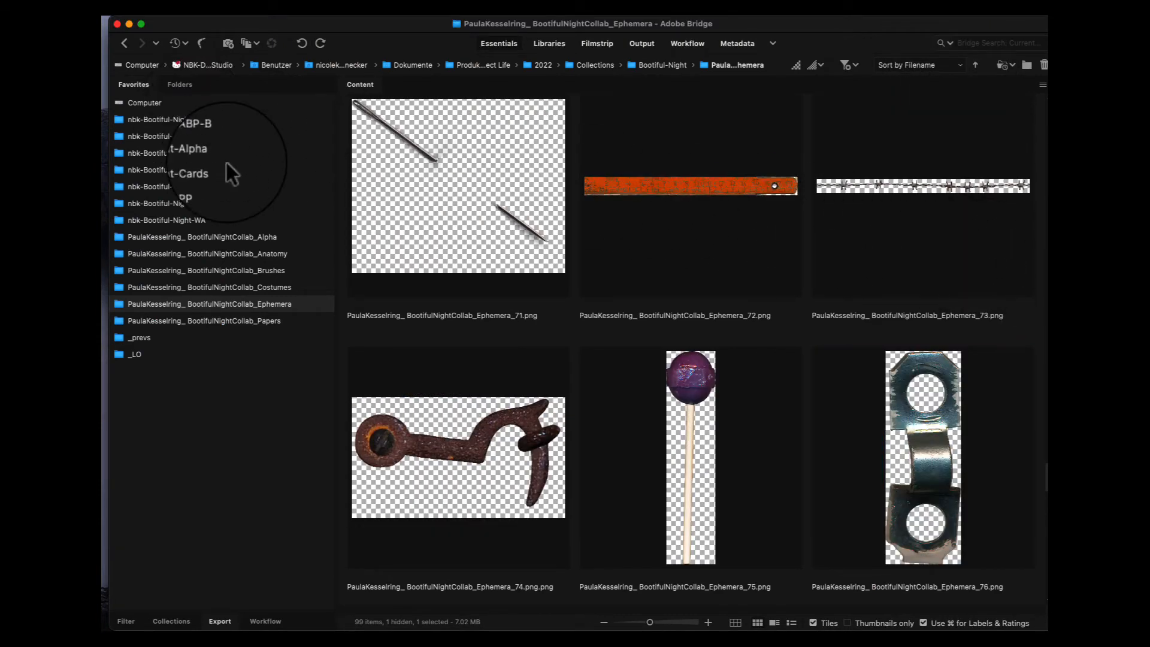
left_click(208, 124)
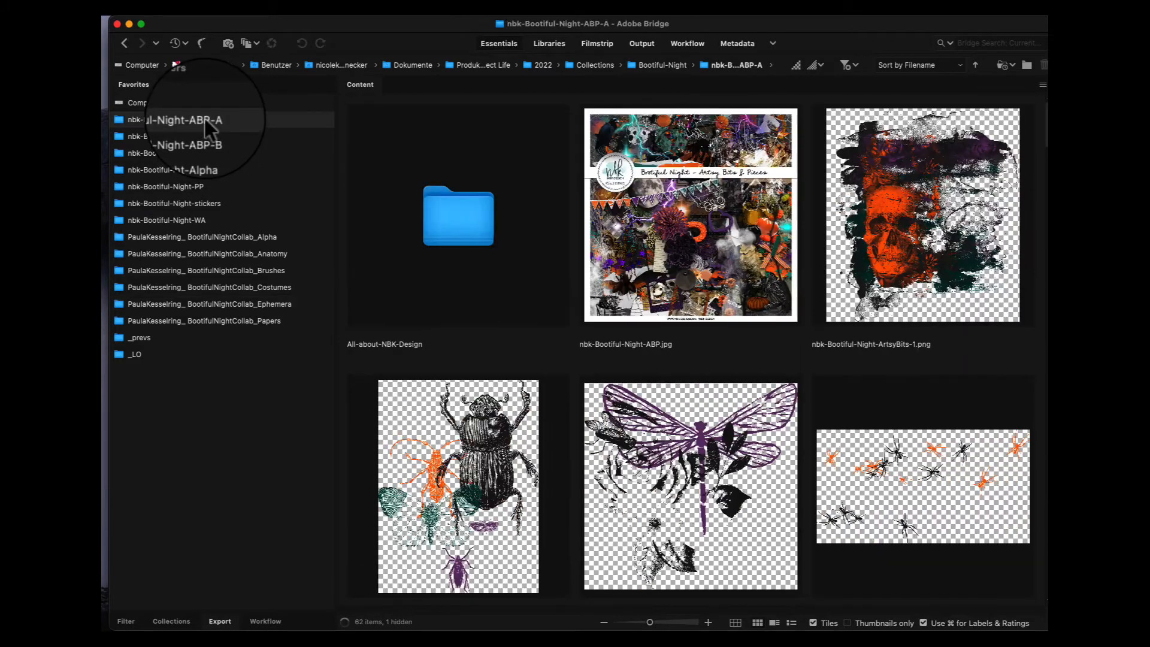
scroll(1044, 132, "down", 1)
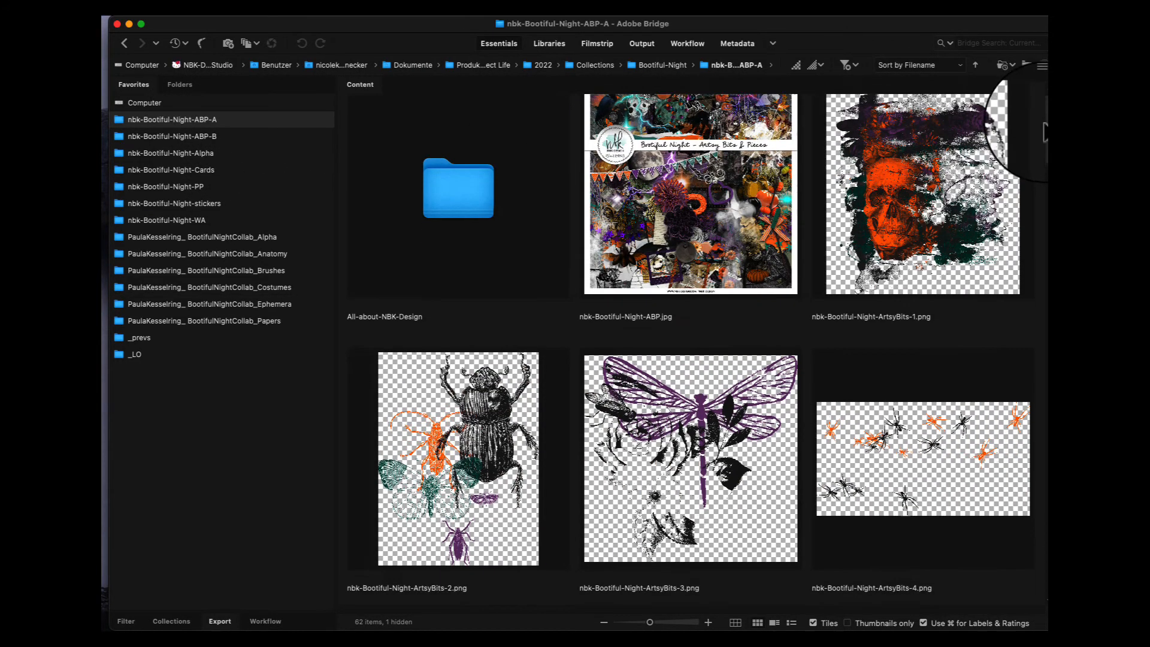
scroll(1044, 132, "down", 10)
scroll(1037, 169, "down", 2)
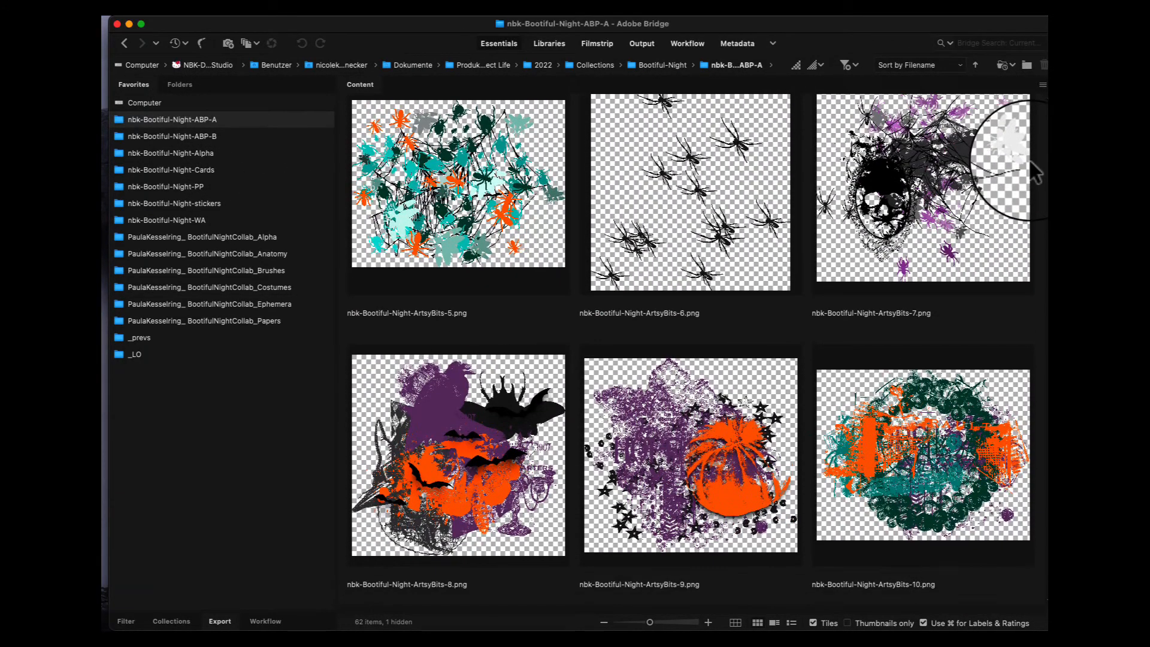
double_click(945, 204)
key("super+a")
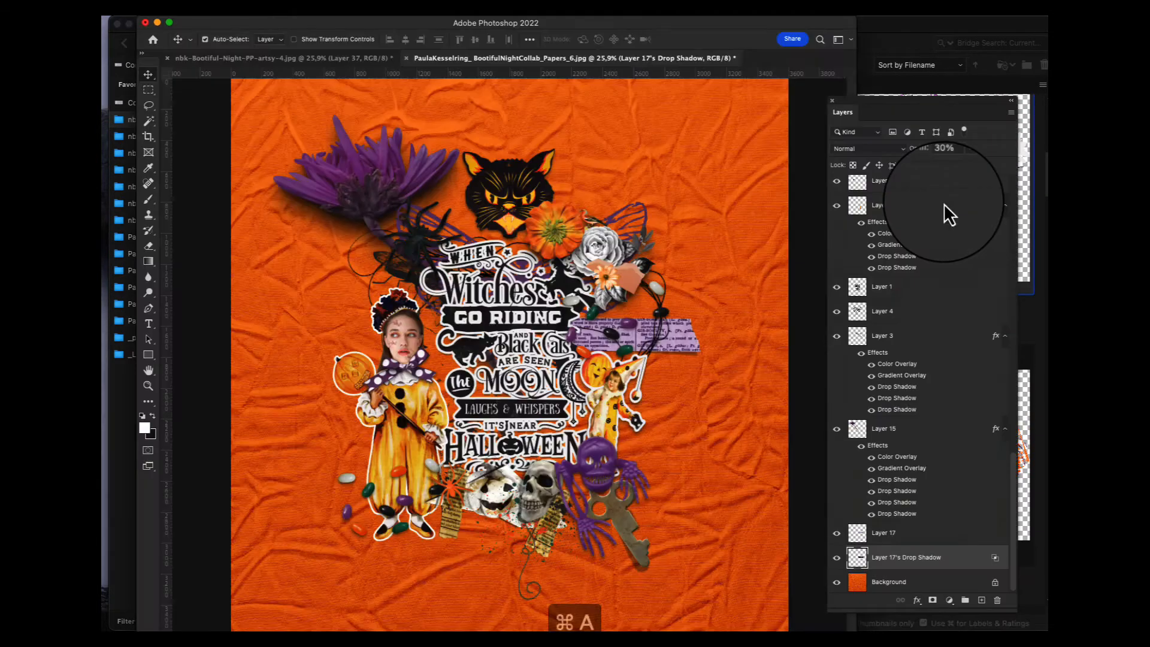
key("super+c")
key("super+w")
key("super+v")
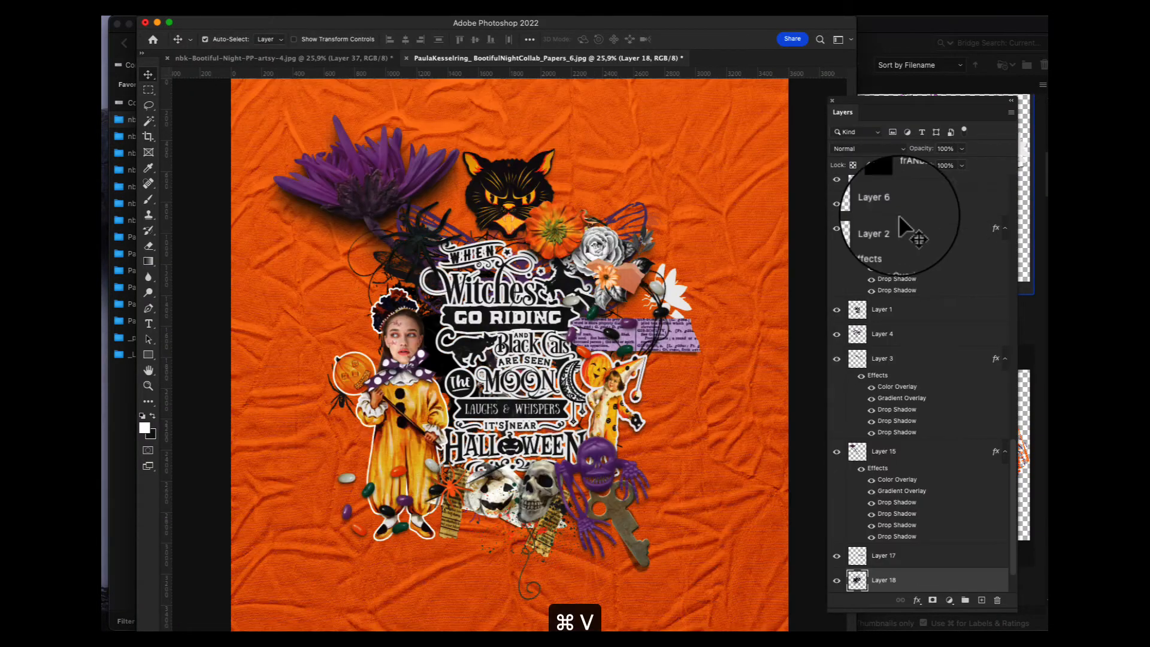
Scale down the skull and spider art, place it behind the white rose and orange flower, and send it just above the background
left_click_drag(628, 308, 569, 281)
key("super+t")
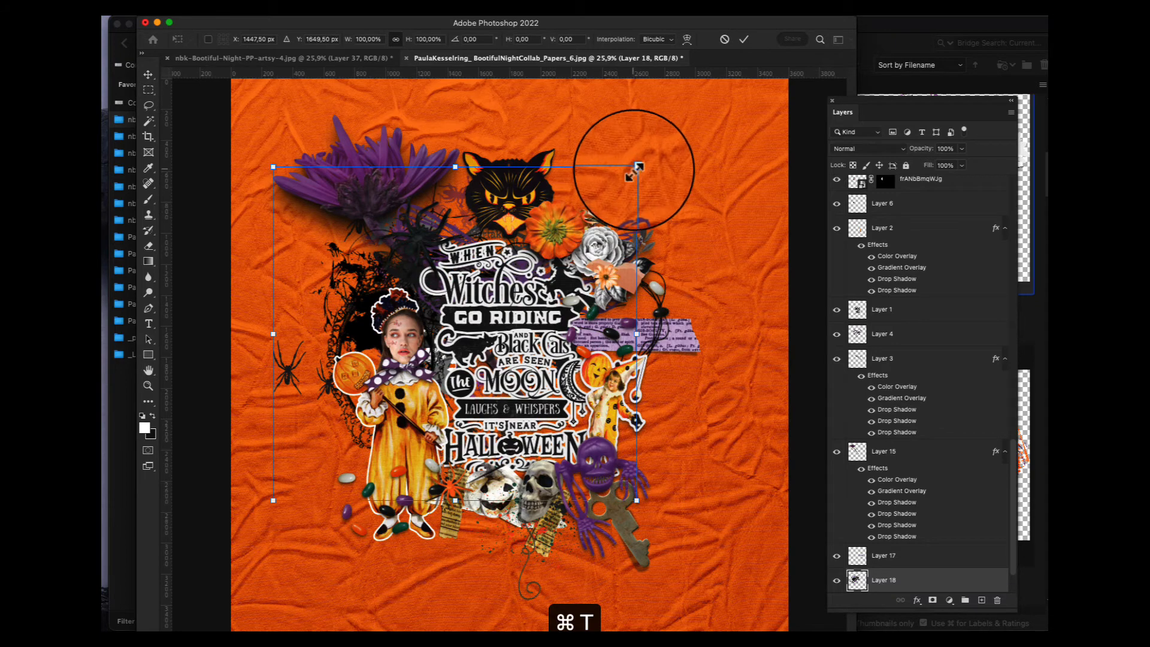
left_click_drag(636, 170, 562, 231)
left_click_drag(506, 302, 671, 232)
key("Return")
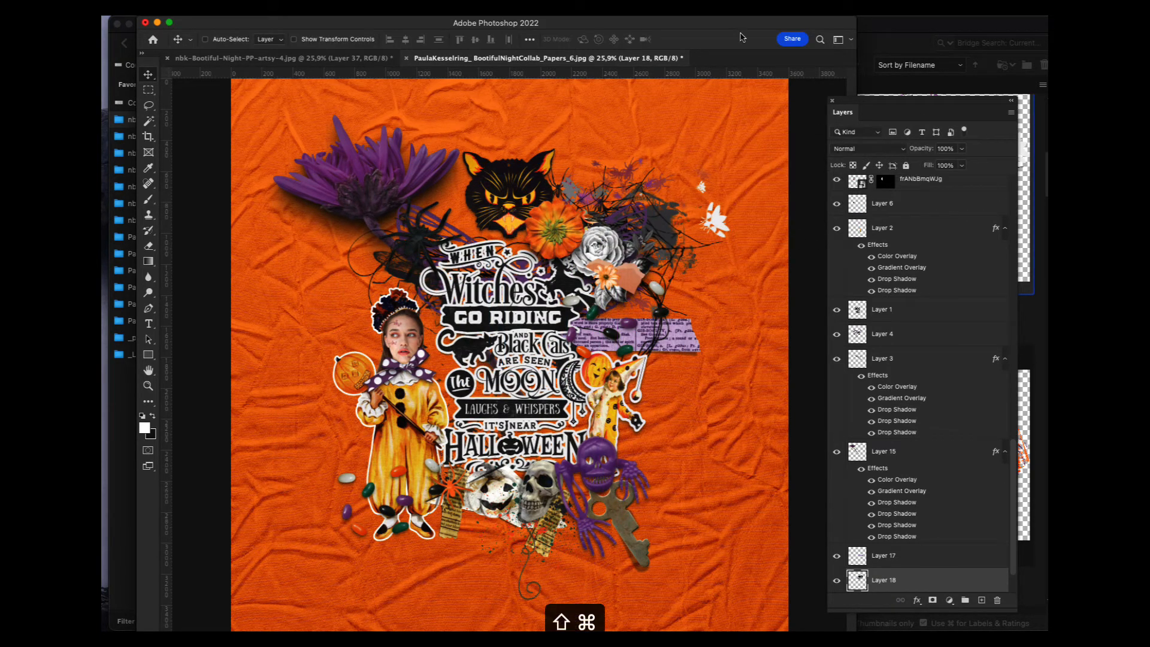
key("shift+super+[")
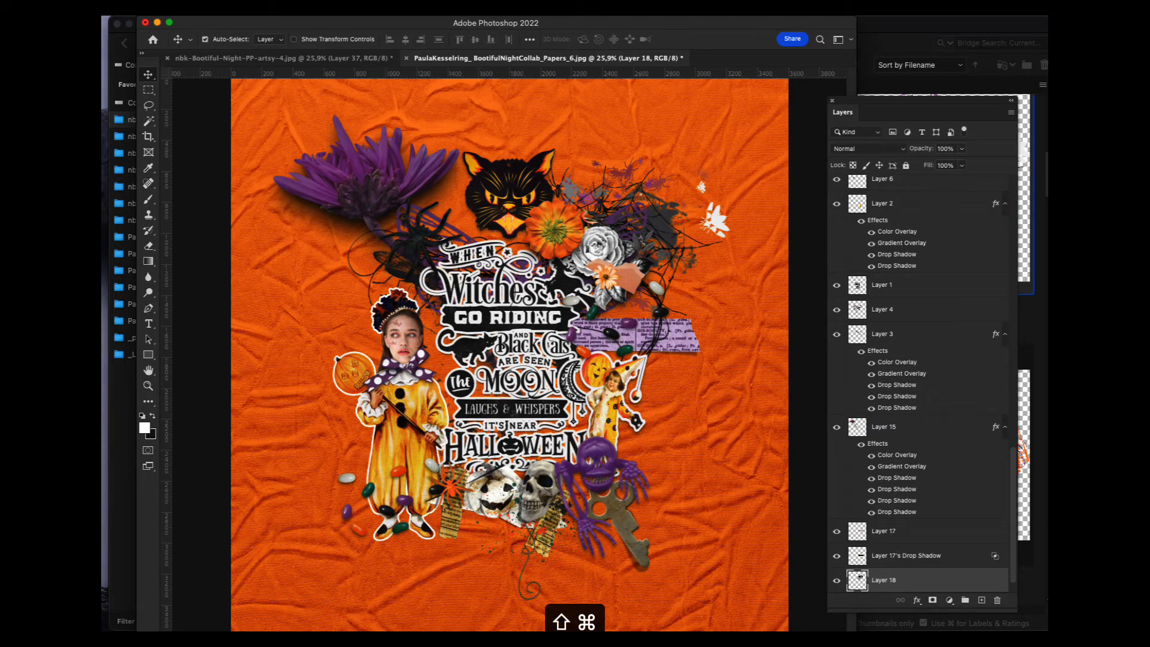
Switch to Bridge and copy the black spiders from nbk-Bootiful-Night-ArtsyBits-6.png into the orange paper document
left_click(904, 33)
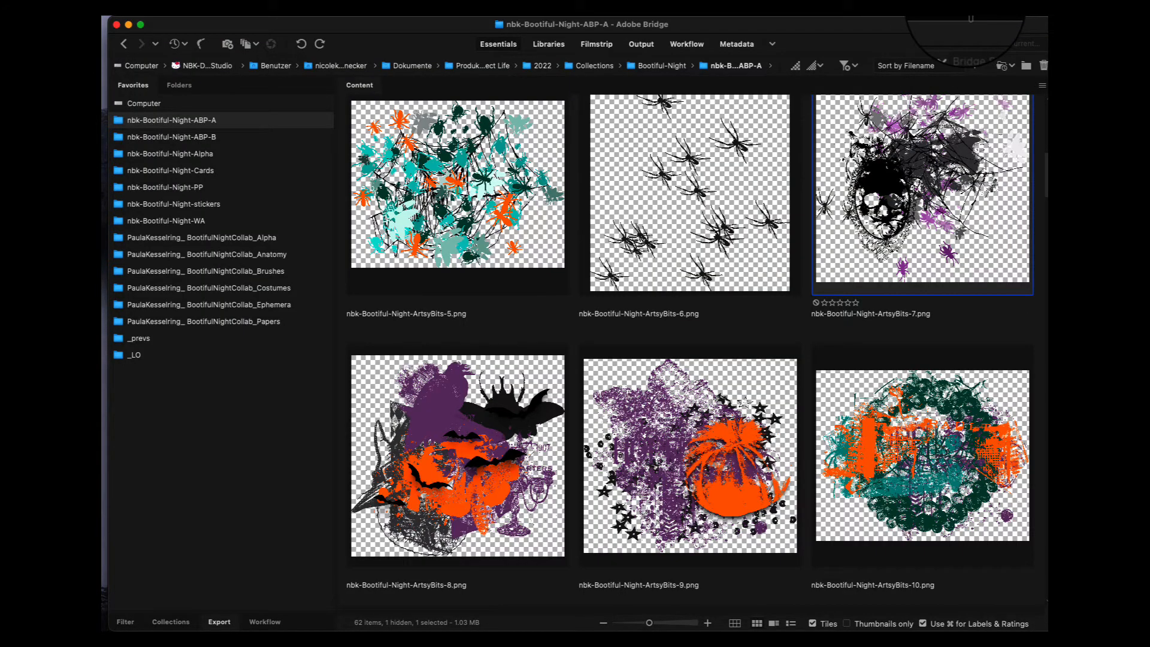
double_click(713, 167)
key("super+c")
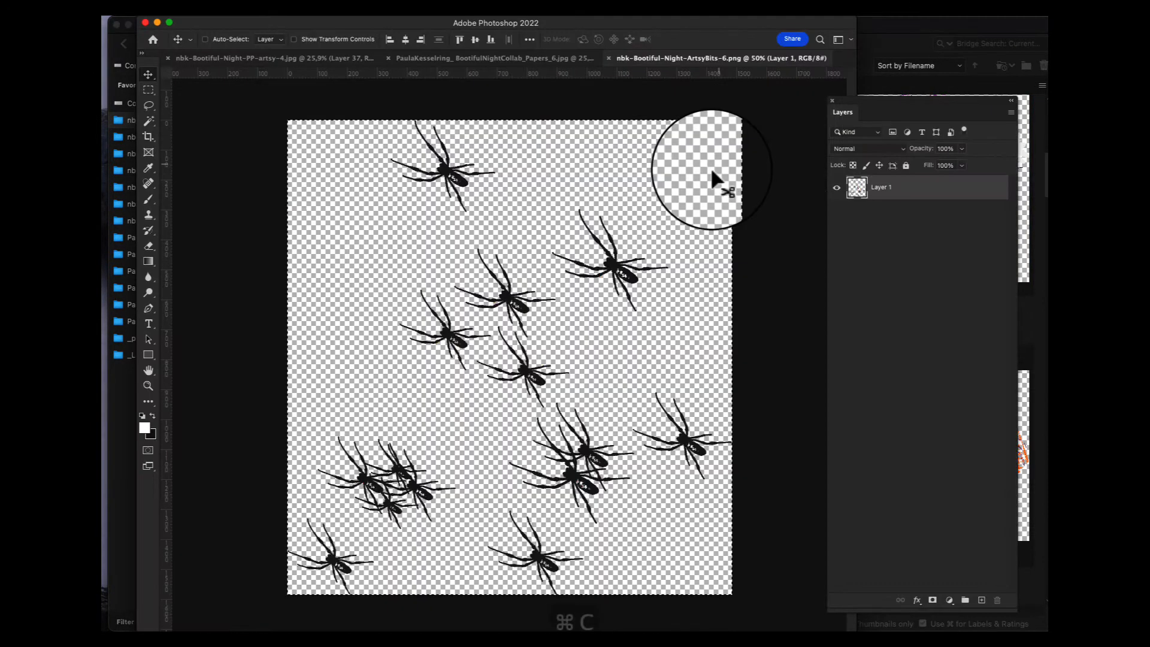
key("super+w")
key("super+v")
Scale the spiders to about 54% above the costumed woman's shoulder and place a duplicate beside the small clown below the dictionary strip
key("super+t")
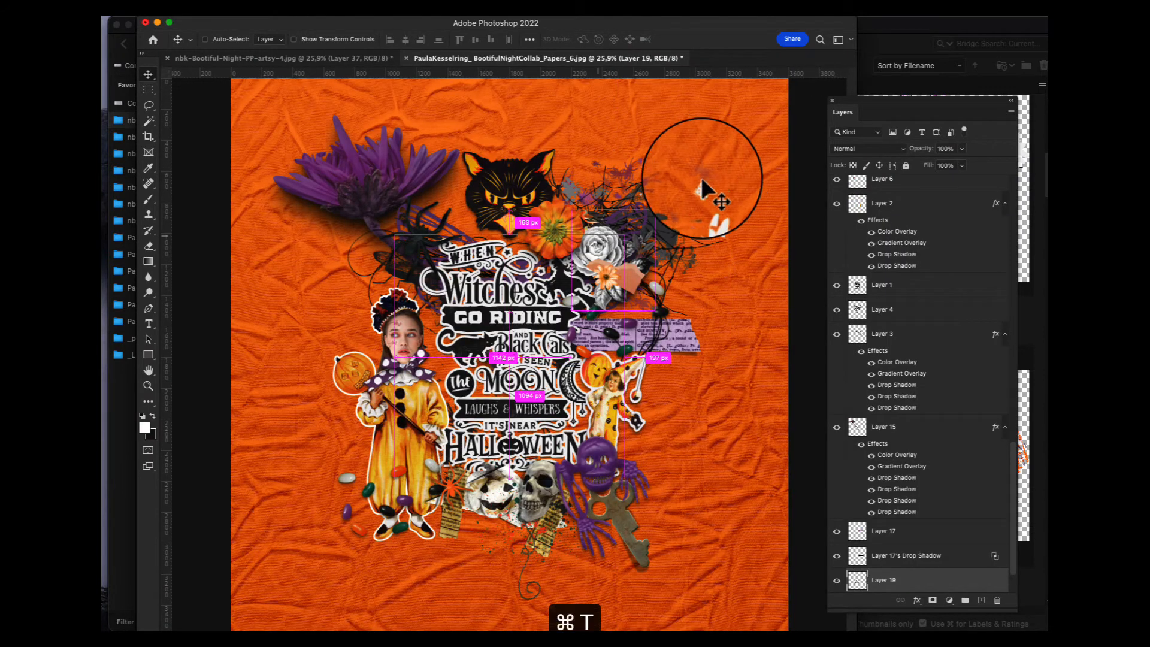
left_click_drag(598, 271, 500, 261)
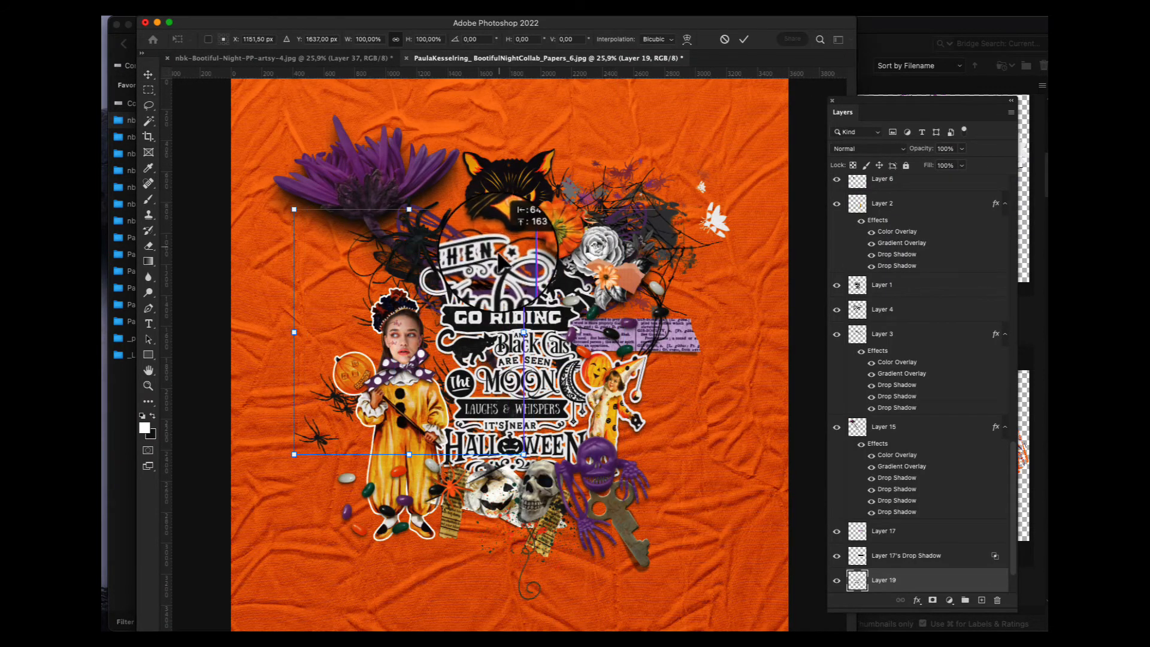
left_click_drag(525, 455, 390, 389)
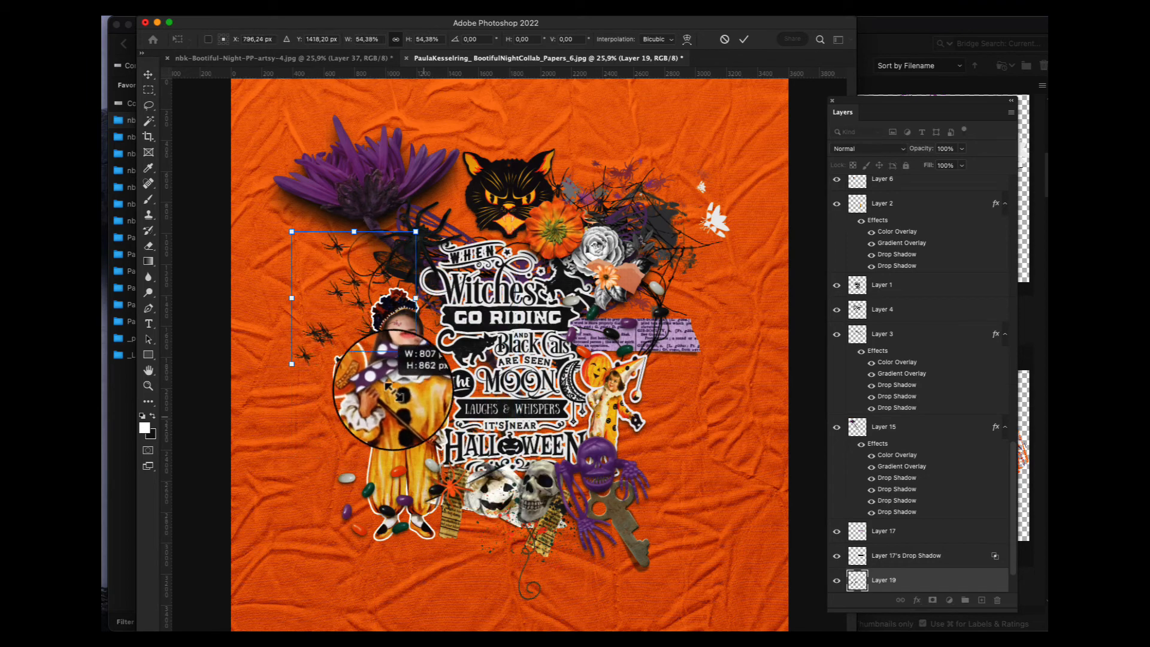
key("Return")
left_click_drag(347, 302, 658, 336)
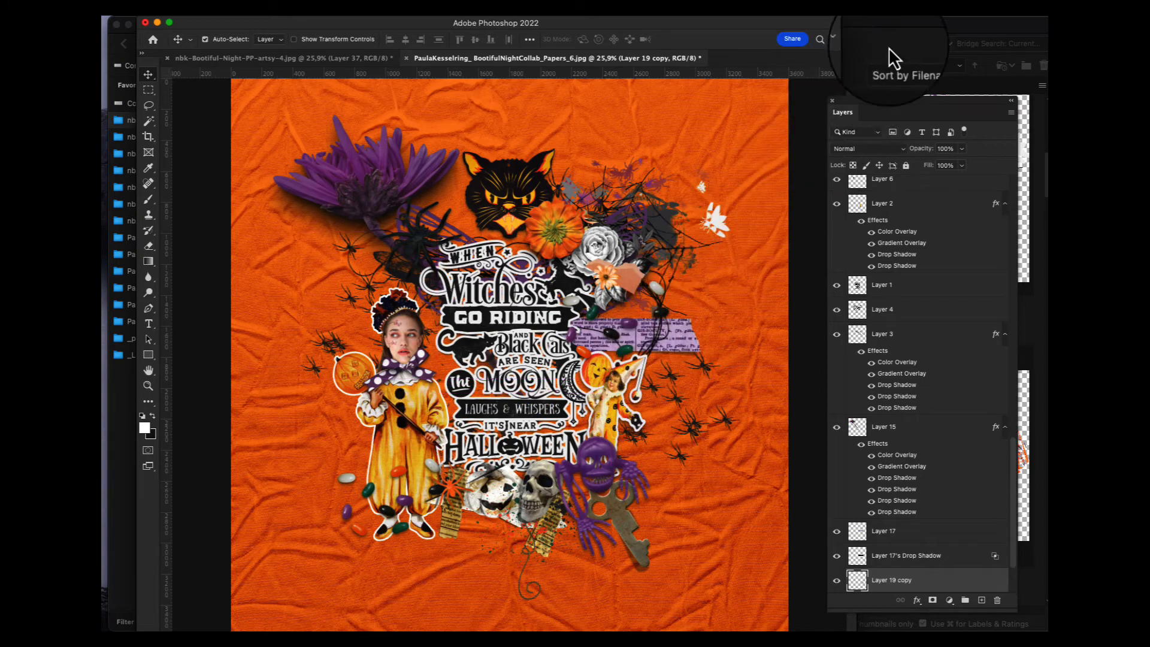
Switch to Bridge, copy the white shards from nbk-Bootiful-Night-Broken-glass_1.png into the orange paper document and place them behind the black cat
left_click(900, 31)
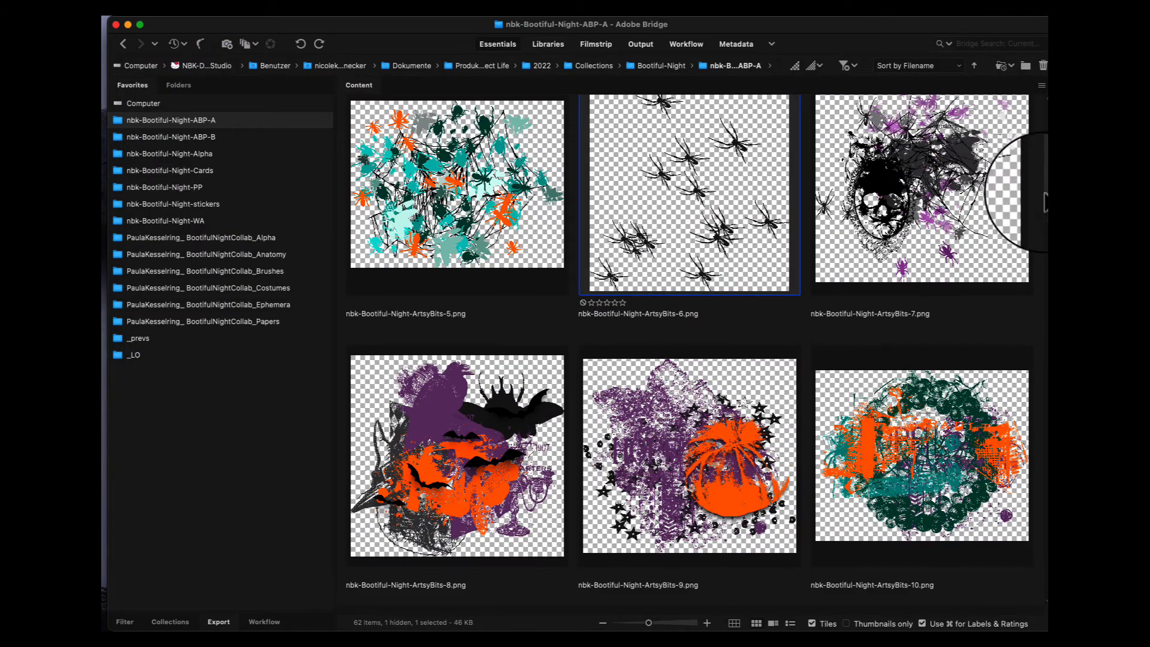
scroll(1034, 219, "down", 6)
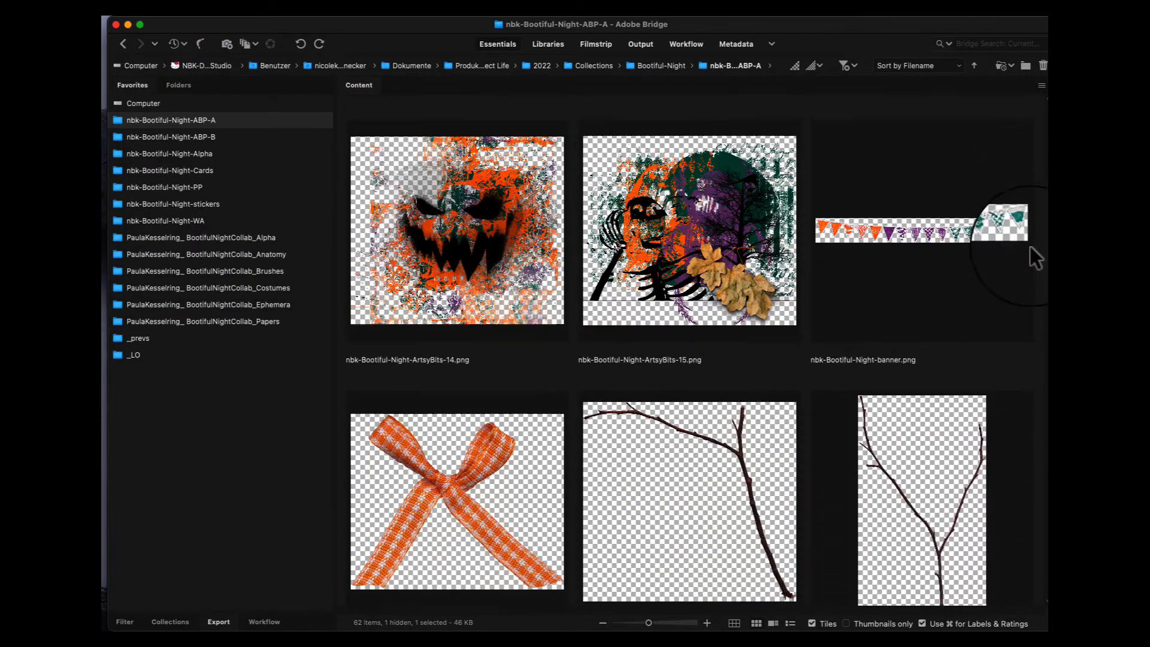
scroll(1030, 246, "down", 3)
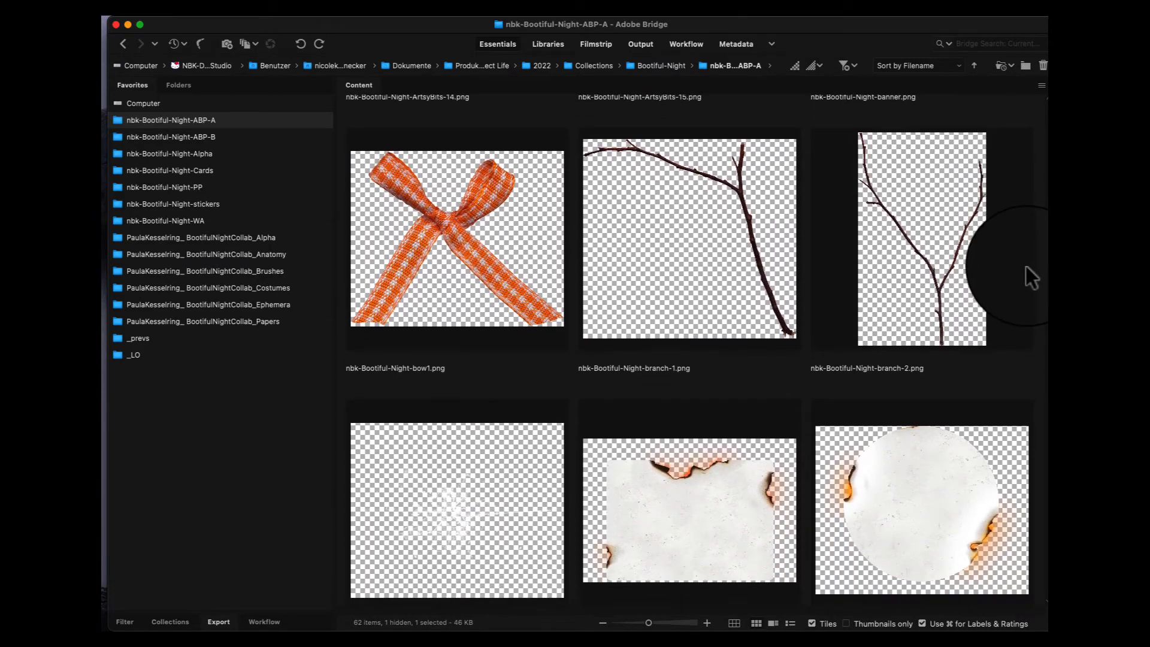
double_click(467, 491)
key("super+a")
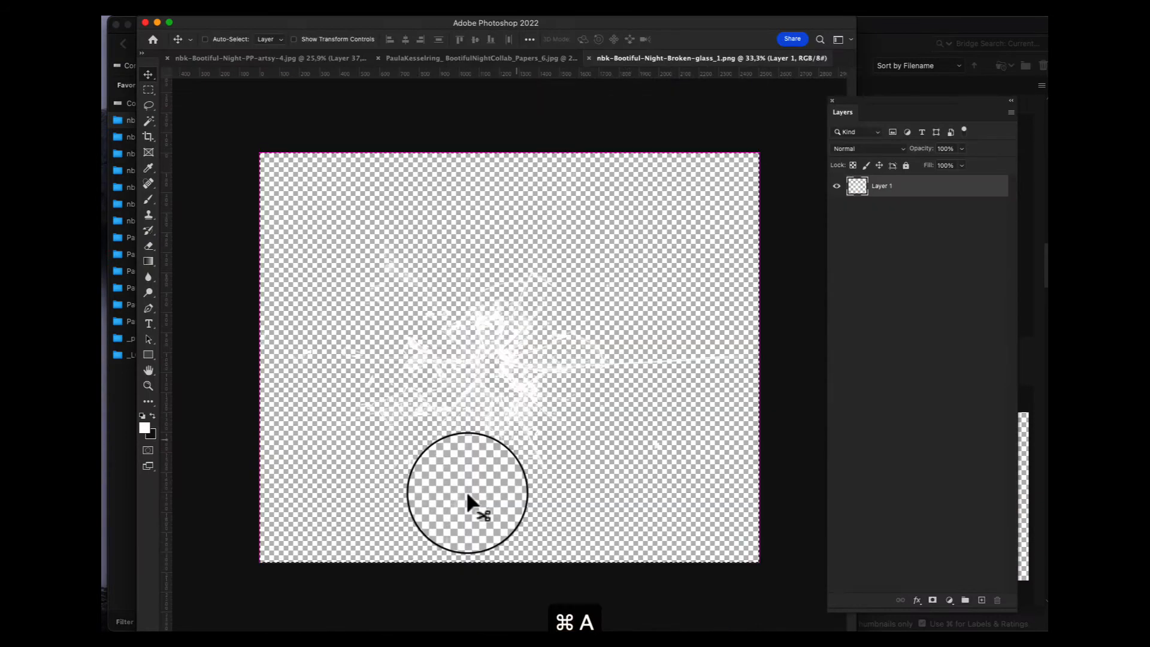
key("super+c")
key("super+w")
key("super+v")
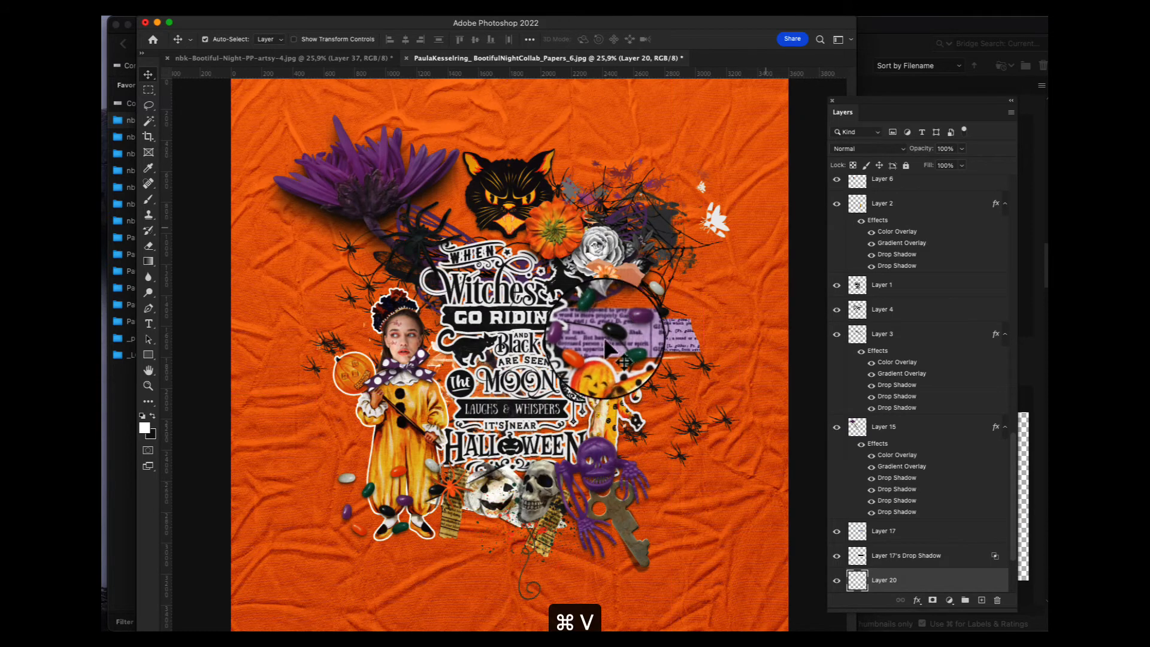
left_click_drag(606, 348, 618, 164)
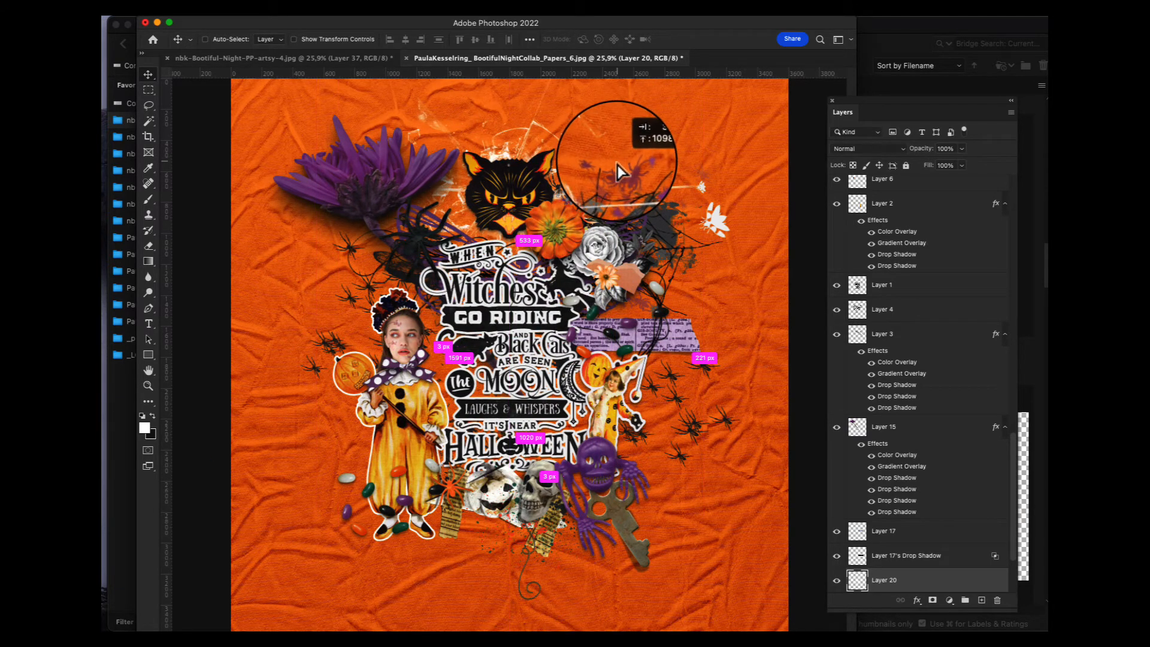
Switch to Bridge and copy the paper from nbk-Bootiful-Night-burnt-edge-paper-transparent-background-1.png into the orange paper document
left_click(915, 31)
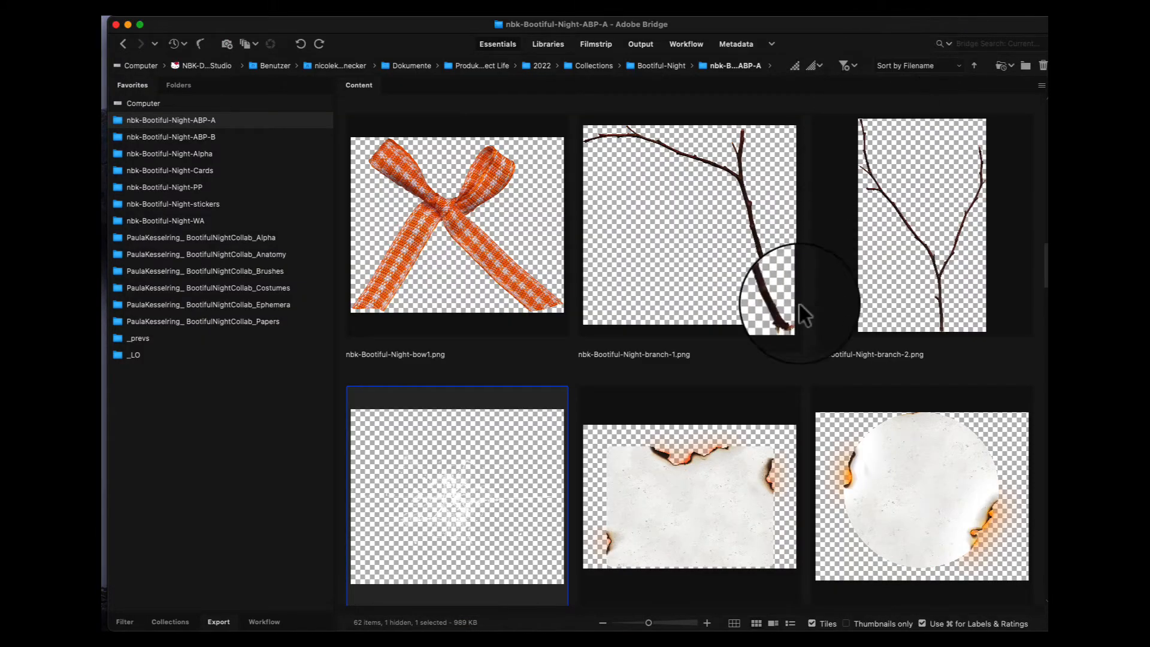
left_click(722, 485)
double_click(721, 484)
key("super+a")
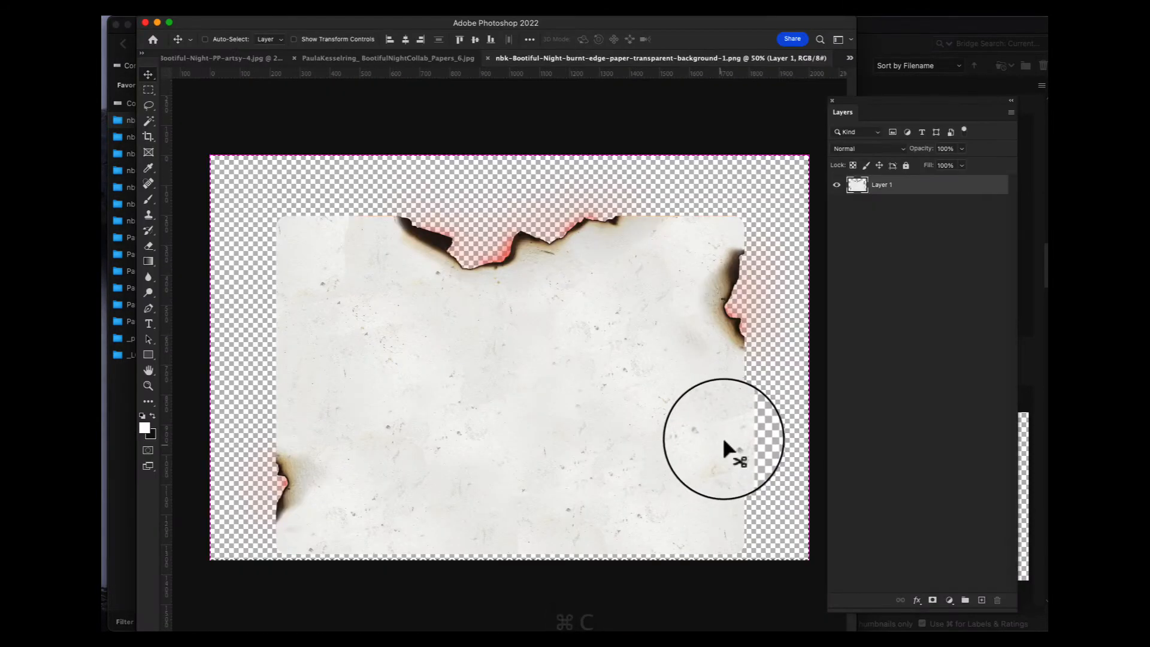
key("super+c")
key("super+w")
key("super+v")
key("super+z")
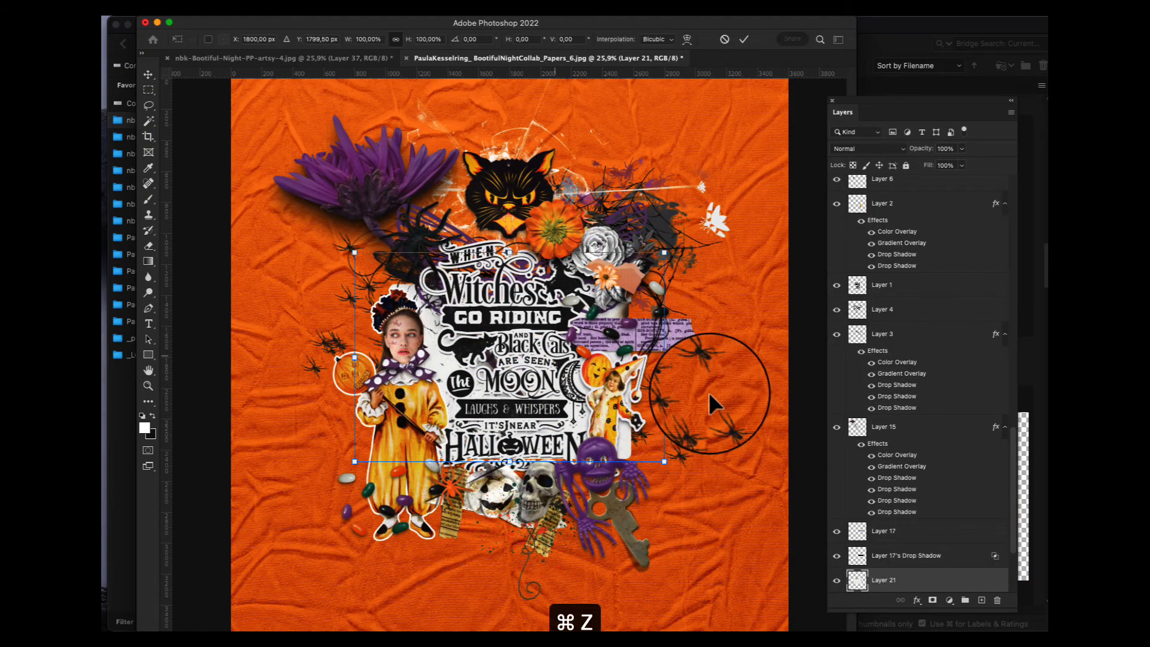
Try the burnt-edge paper behind the black cat, scaled to about 45% by 55% and rotated -38.35°, and delete it
left_click_drag(664, 252, 494, 346)
left_click_drag(521, 296, 565, 323)
left_click_drag(493, 365, 431, 363)
left_click_drag(490, 343, 419, 312)
left_click_drag(436, 377, 519, 167)
key("Return")
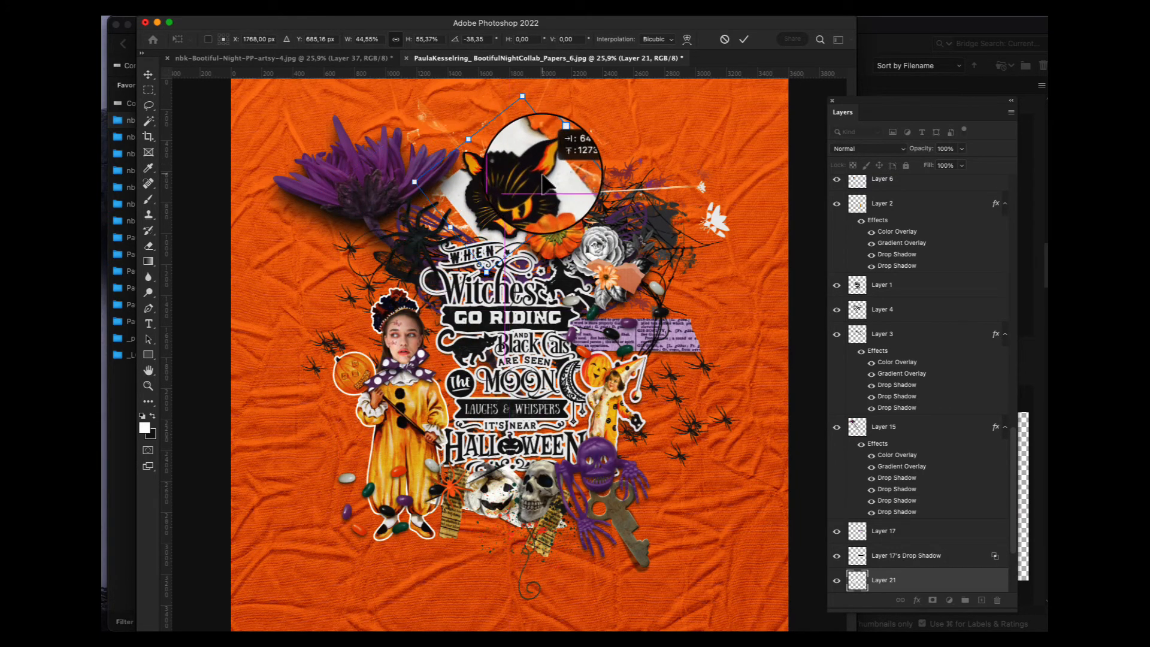
key("Delete")
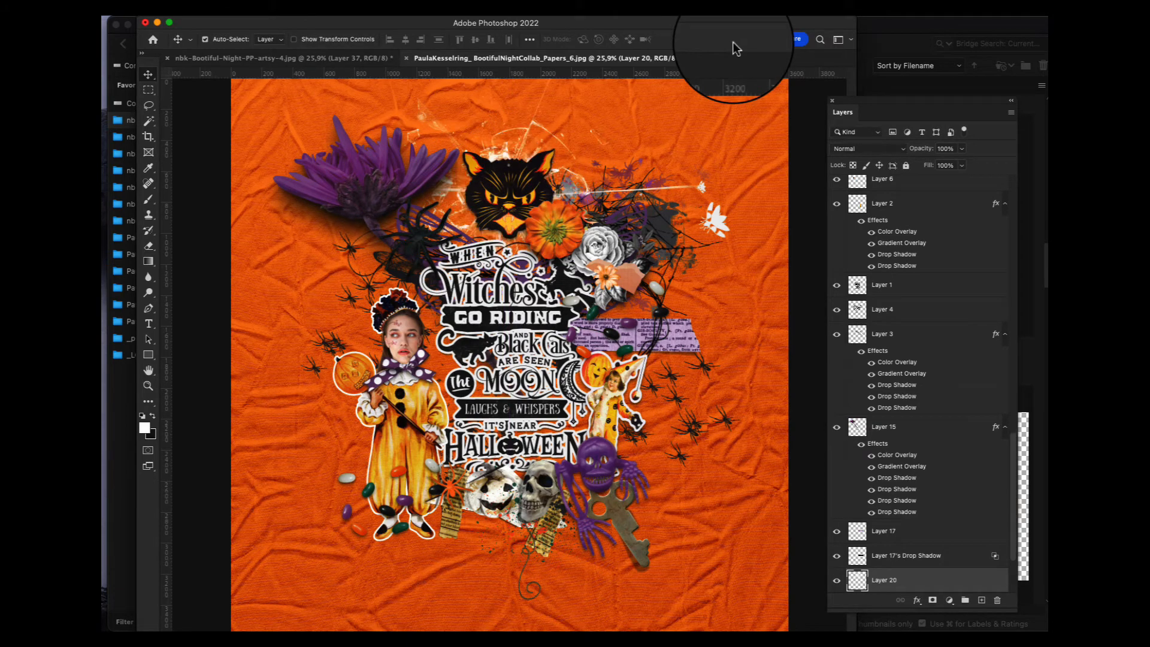
Switch to Bridge and copy the bare branch from nbk-Bootiful-Night-branch-1.png into the orange paper document
left_click(894, 42)
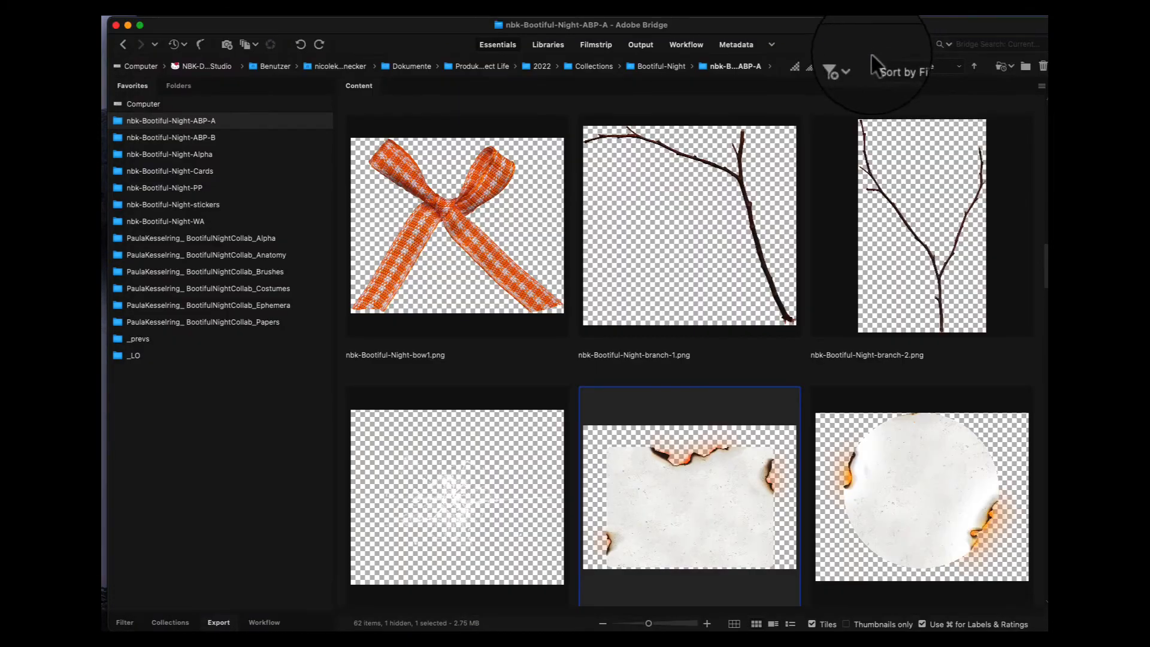
double_click(756, 235)
key("super+a")
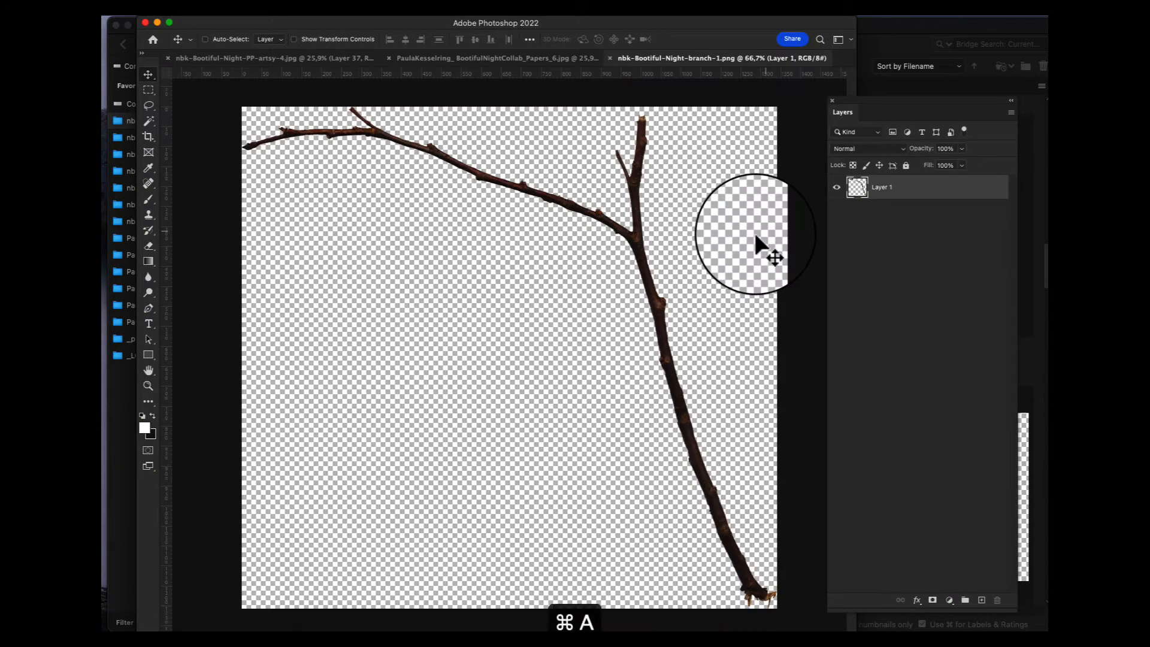
key("super+c")
key("super+w")
key("super+v")
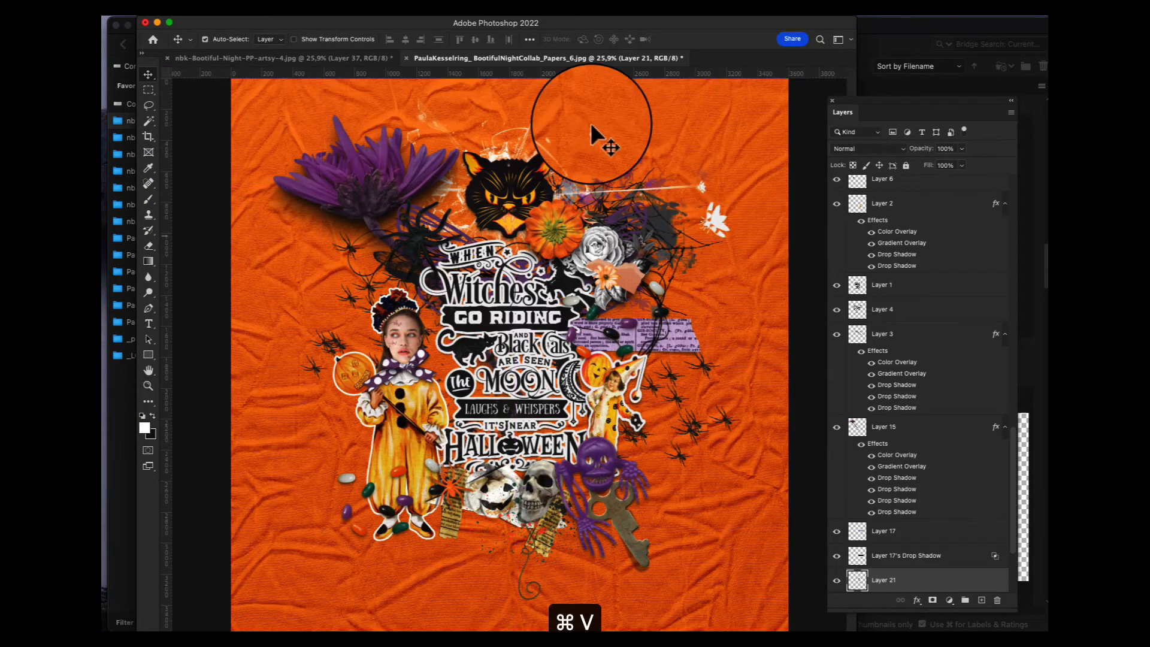
Rotate the branch into place between the word art and the small clown with a drop shadow, and bring the purple skeleton in front of it
key("super+t")
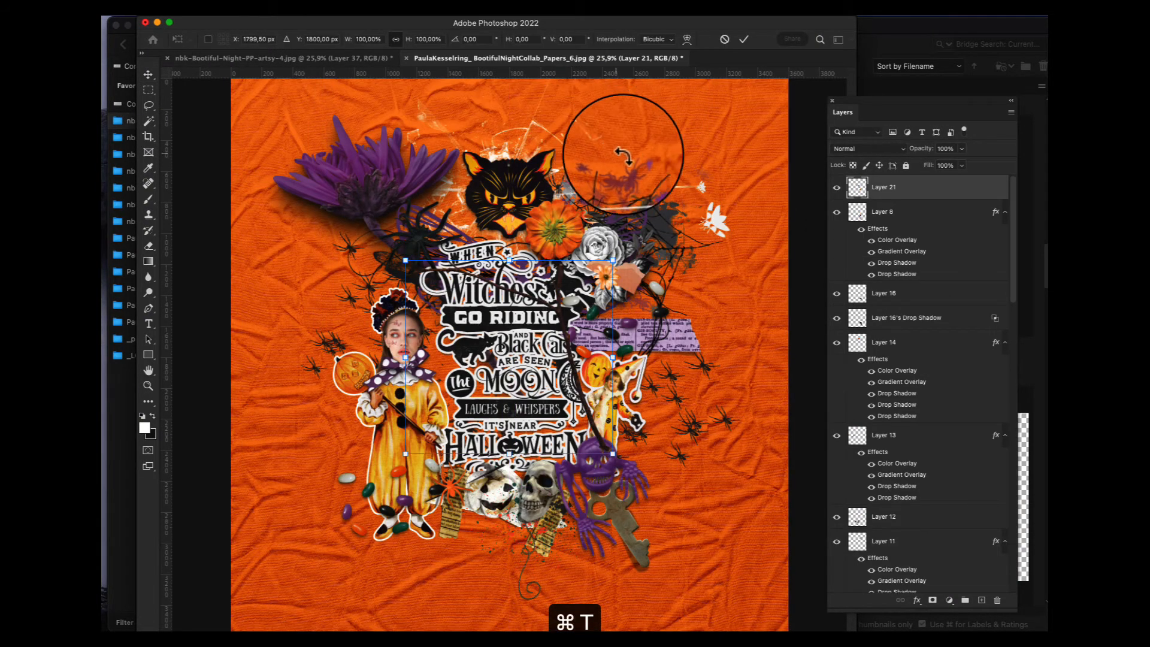
left_click_drag(615, 170, 662, 202)
left_click_drag(571, 308, 586, 328)
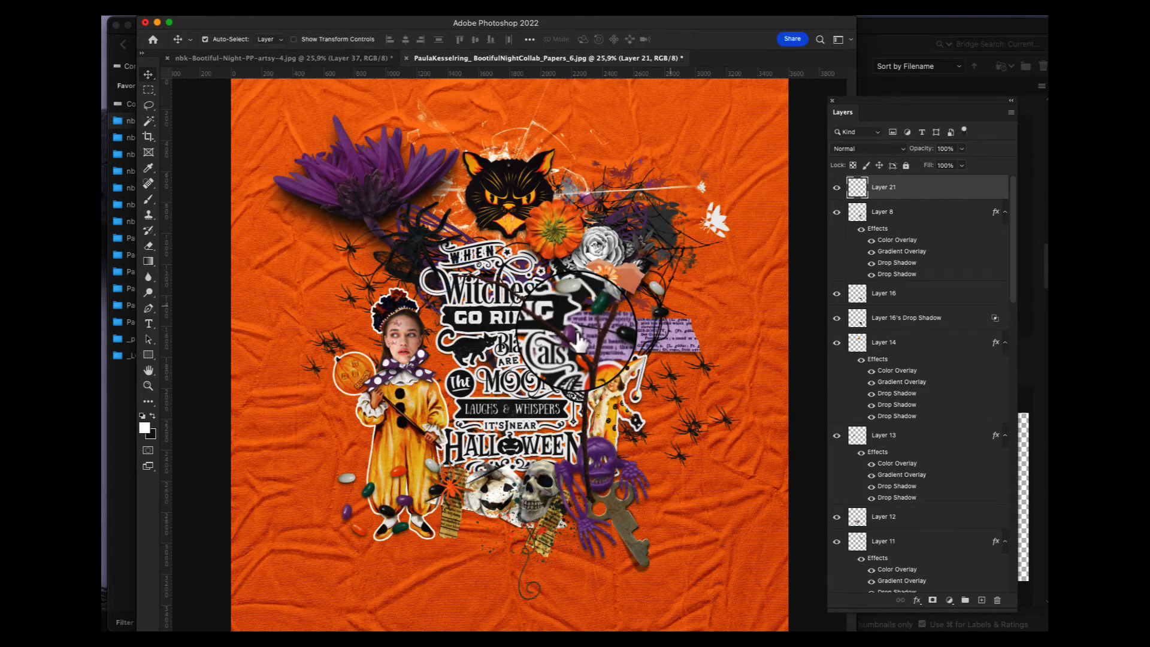
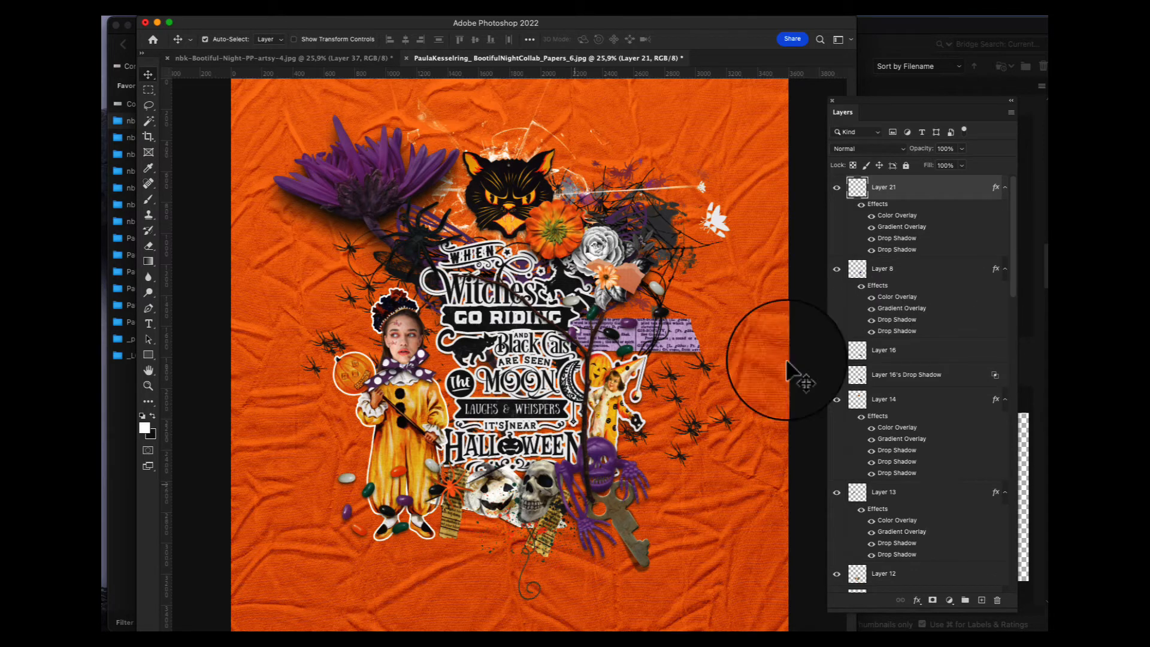
left_click(605, 445)
key("shift+super+bracketright")
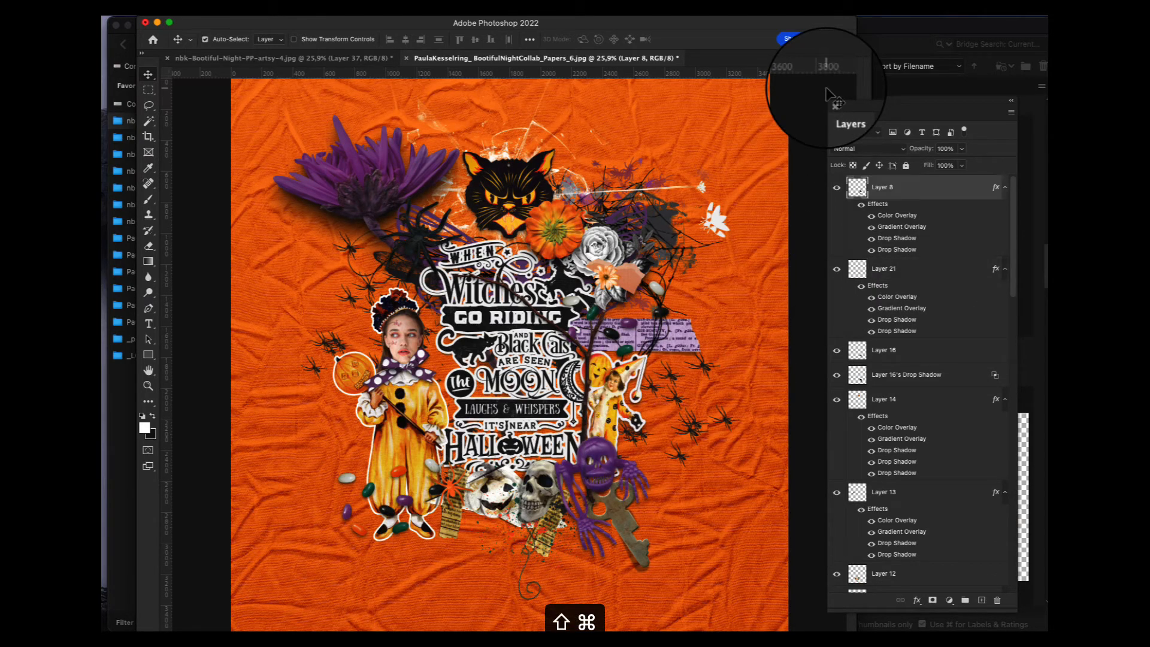
left_click(590, 349, "super")
key("super+t")
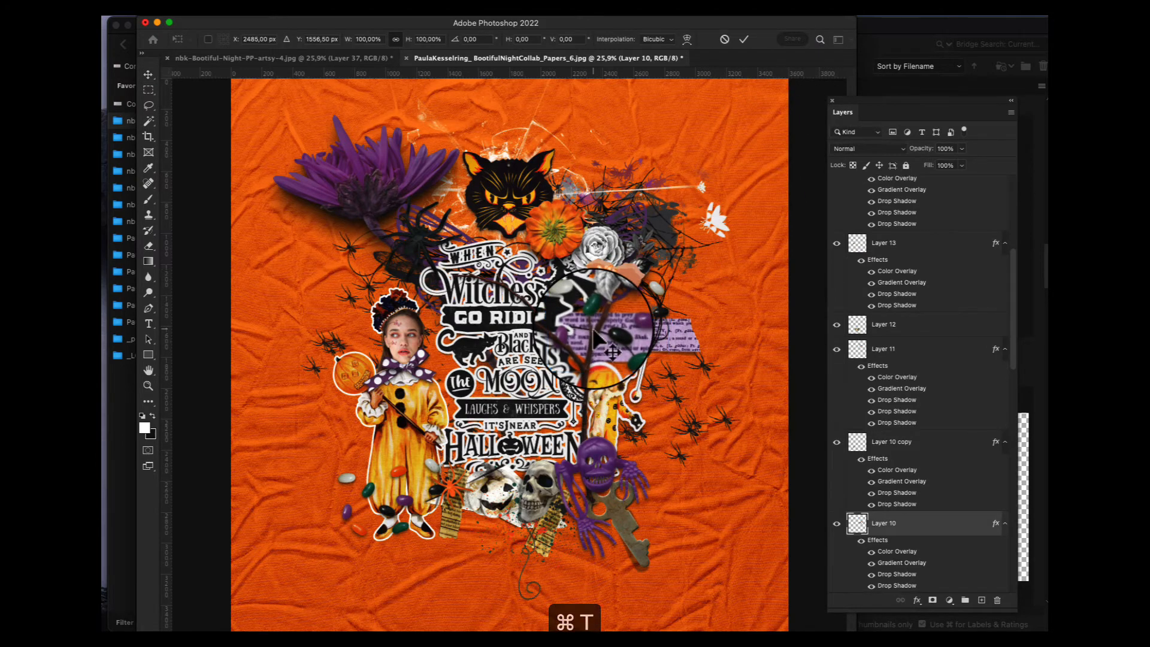
key("Escape")
Darken the branch with a Hue/Saturation adjustment, setting Lightness to -52
left_click(590, 352, "super")
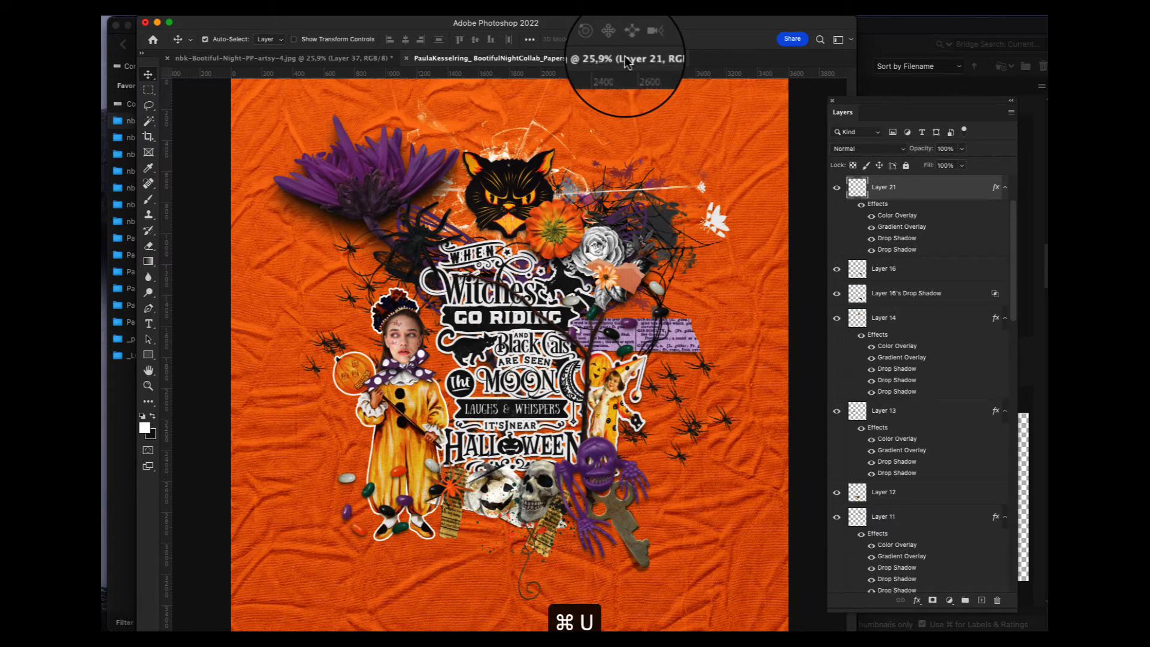
key("super+u")
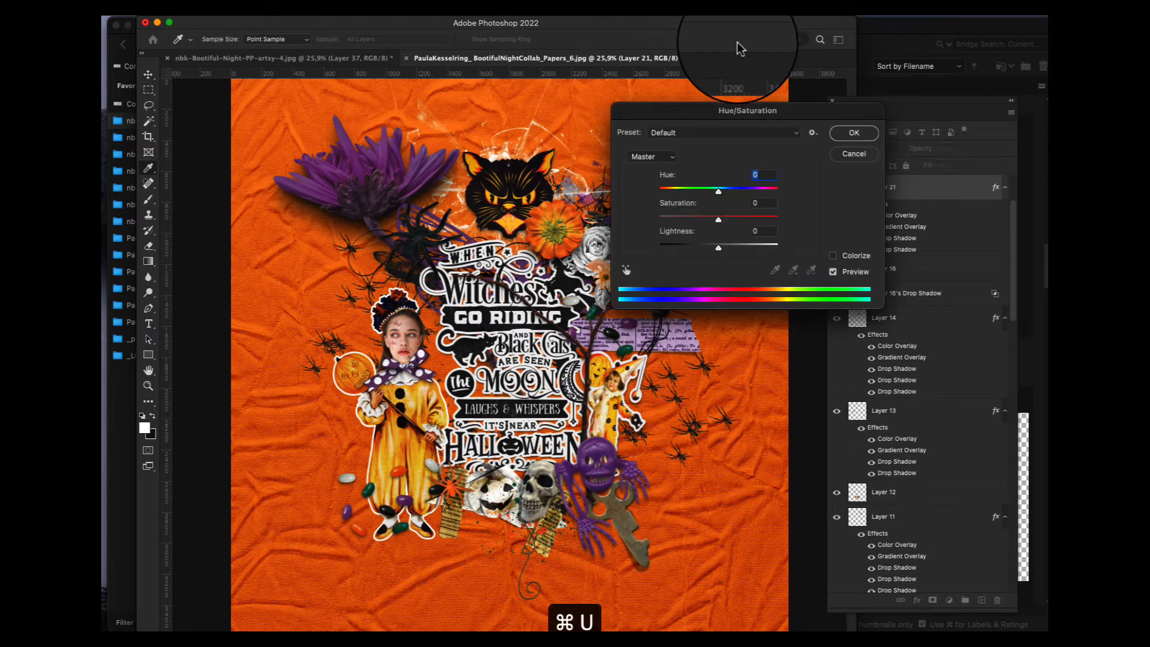
left_click_drag(719, 244, 690, 256)
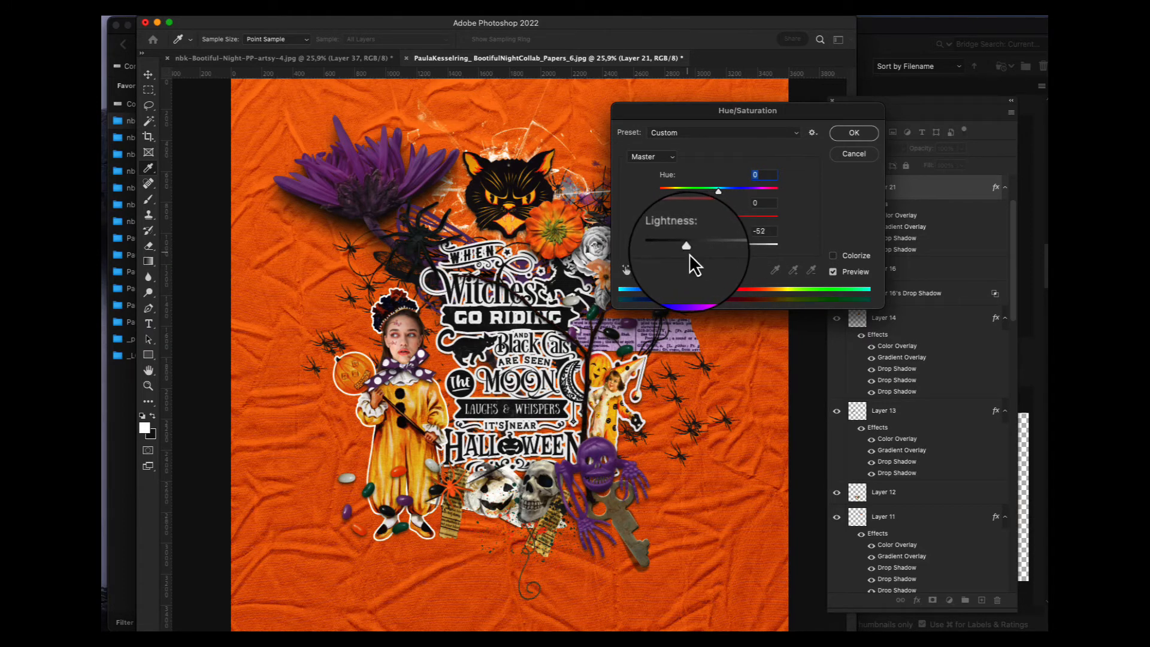
left_click(855, 132)
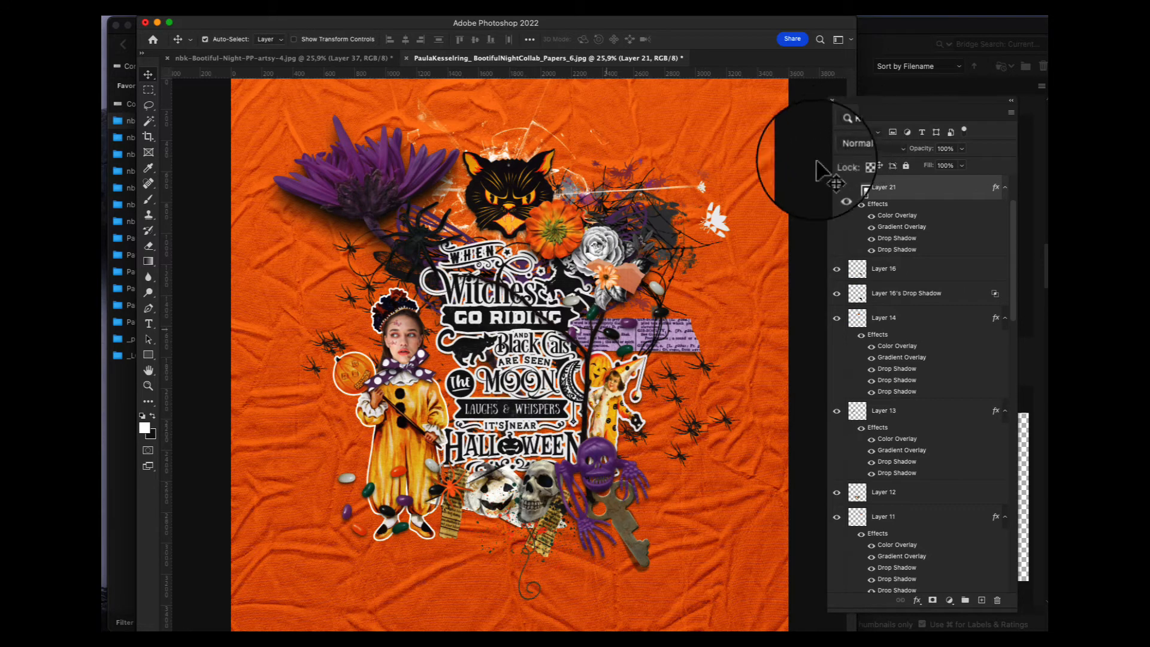
Move the branch between the costumed woman and the word art, with its thin end above her head
key("super+t")
left_click_drag(589, 349, 445, 311)
key("Return")
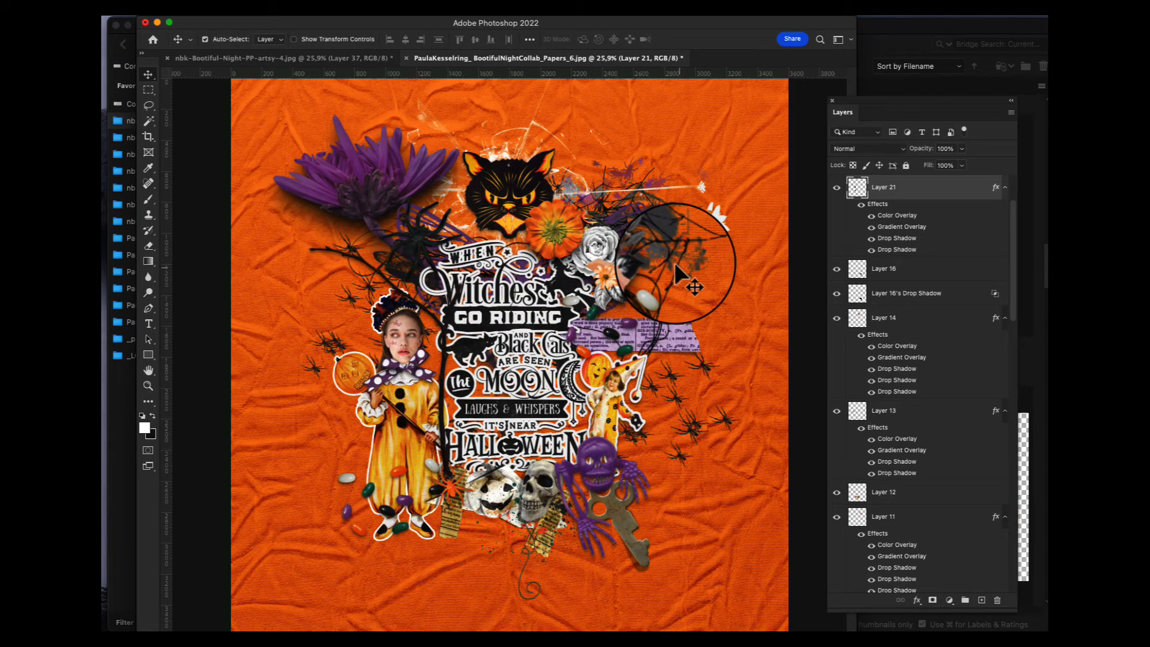
Switch to Bridge and copy the orange gingham bow from nbk-Bootiful-Night-bow1.png into the orange paper document
left_click(972, 84)
left_click(939, 250)
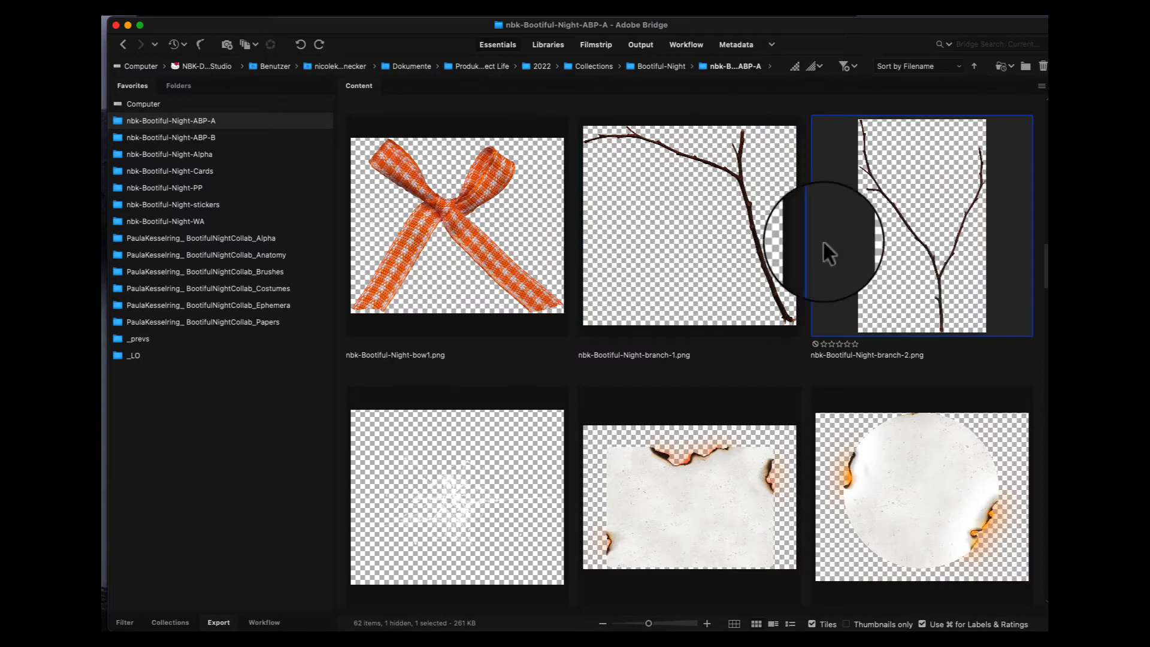
left_click(455, 214)
double_click(455, 210)
key("super+a")
key("super+c")
key("super+w")
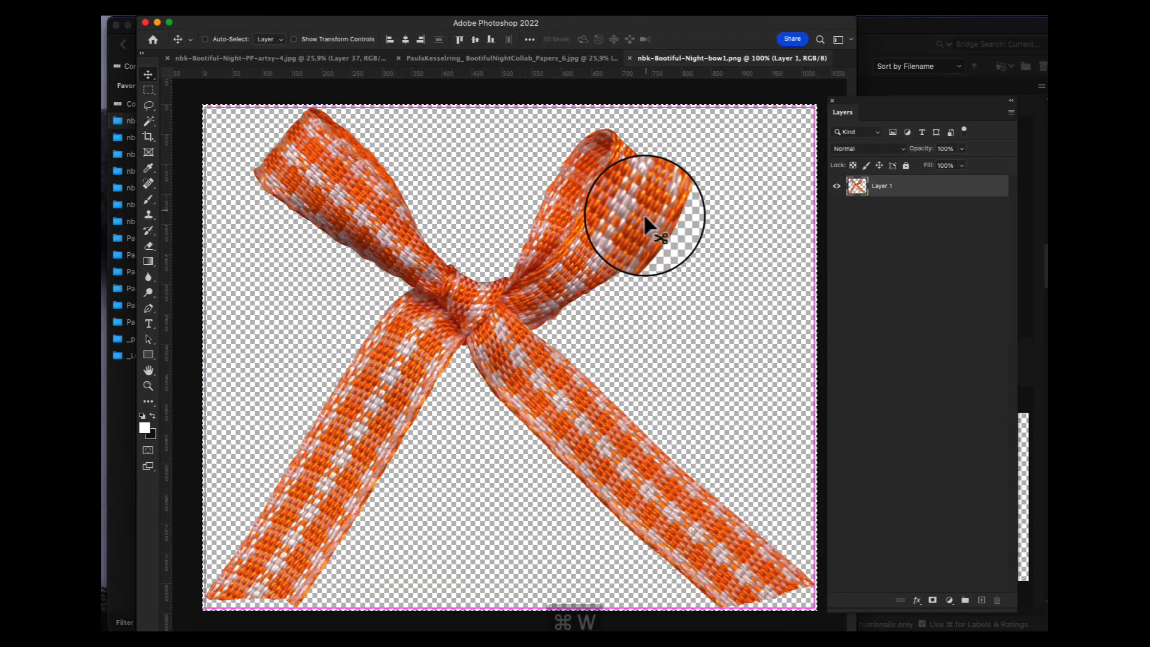
key("super+v")
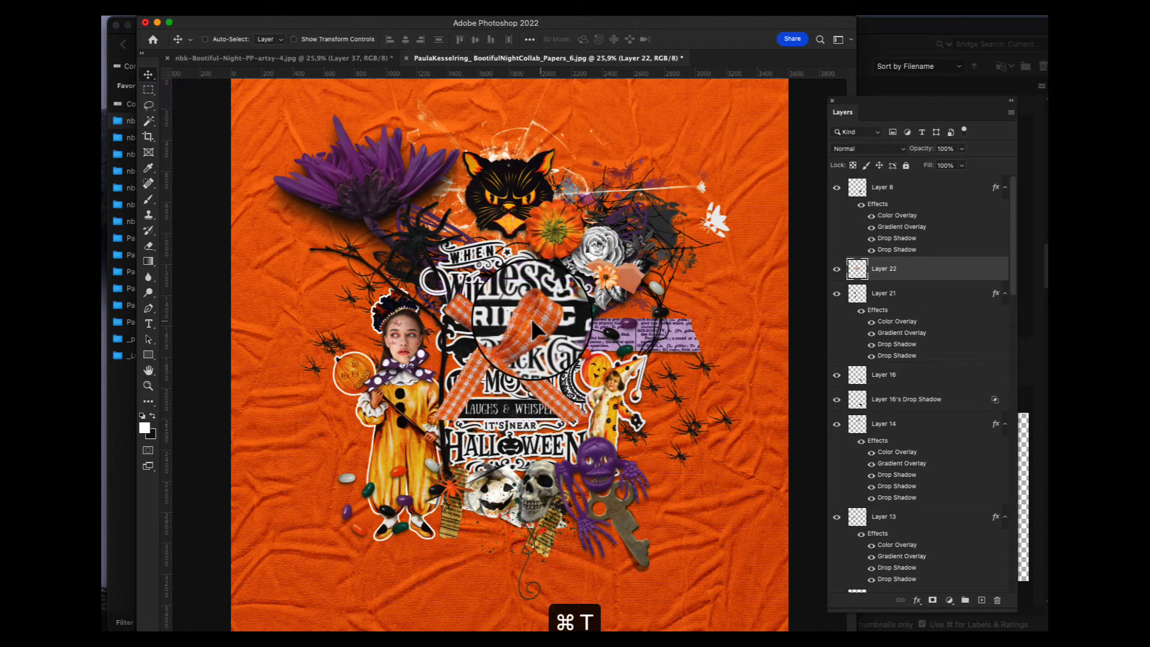
Scale down the gingham bow, place it on the branch beside the costumed woman's face, and apply the drop shadow layer style
key("super+t")
left_click_drag(590, 285, 460, 324)
key("Return")
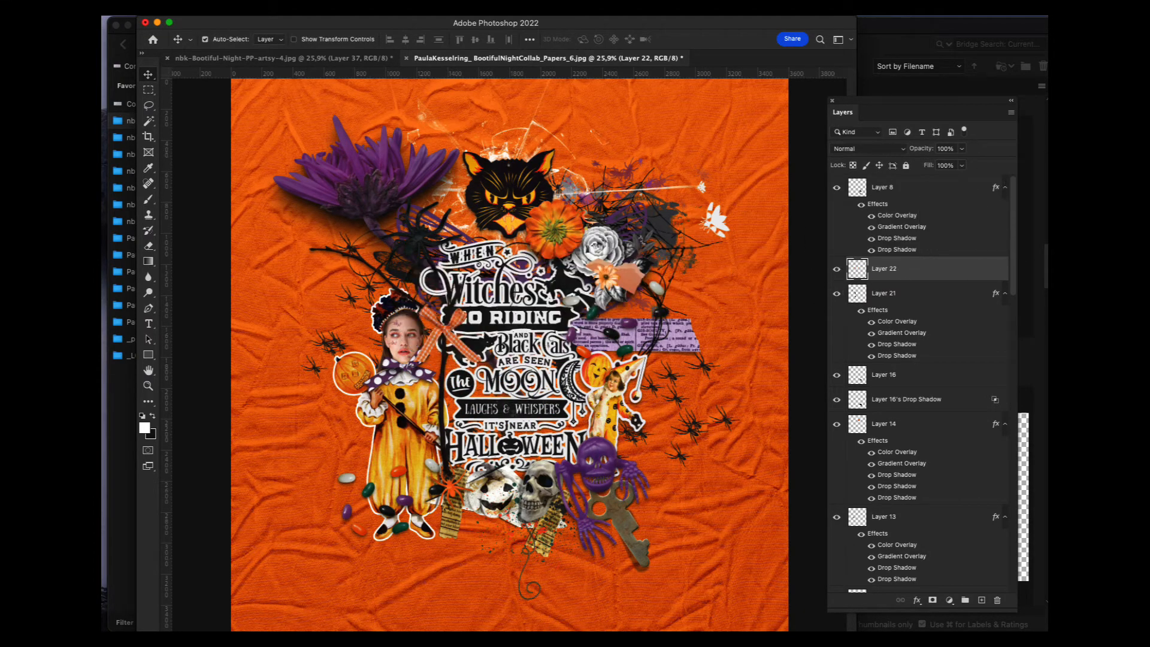
key("alt+super+v")
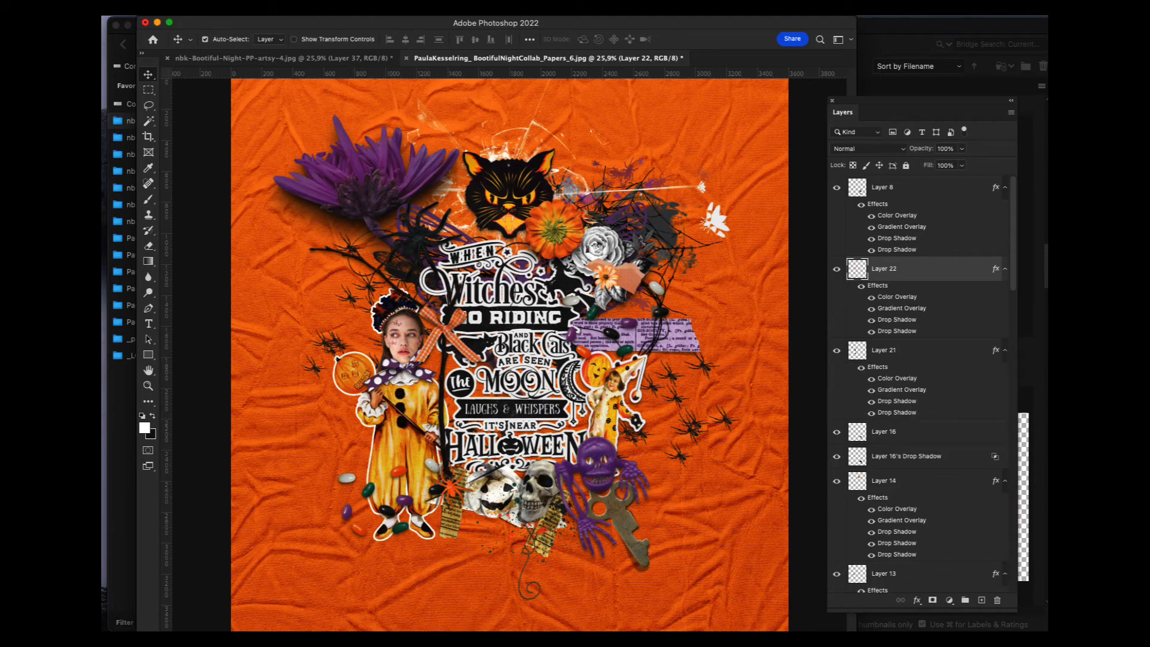
Switch to Bridge and copy the spider web collage from nbk-Bootiful-Night-craftyARTSnippets-#1-deco.png into the orange paper document
left_click(911, 45)
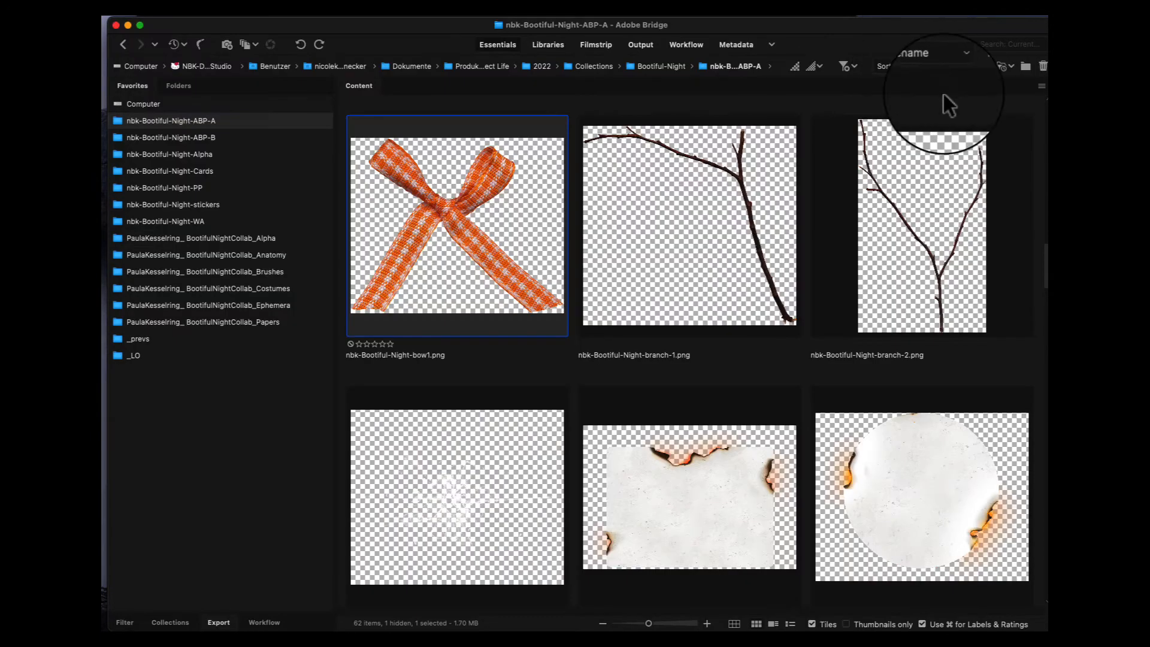
scroll(1041, 291, "down", 5)
scroll(1041, 291, "down", 10)
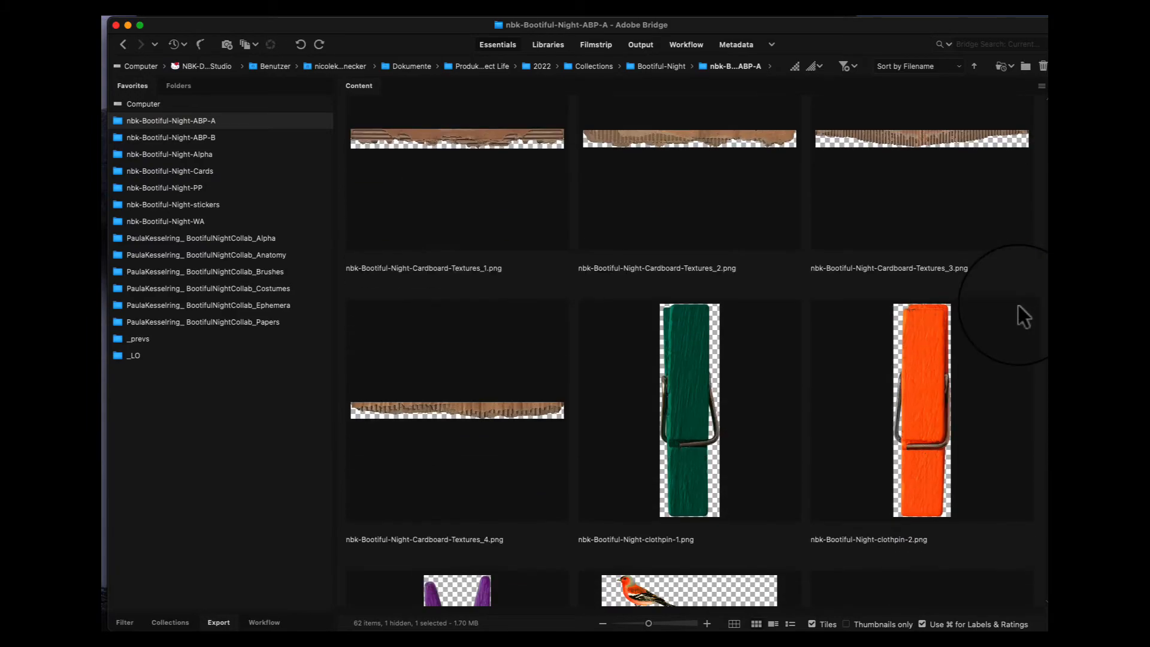
scroll(1029, 329, "down", 5)
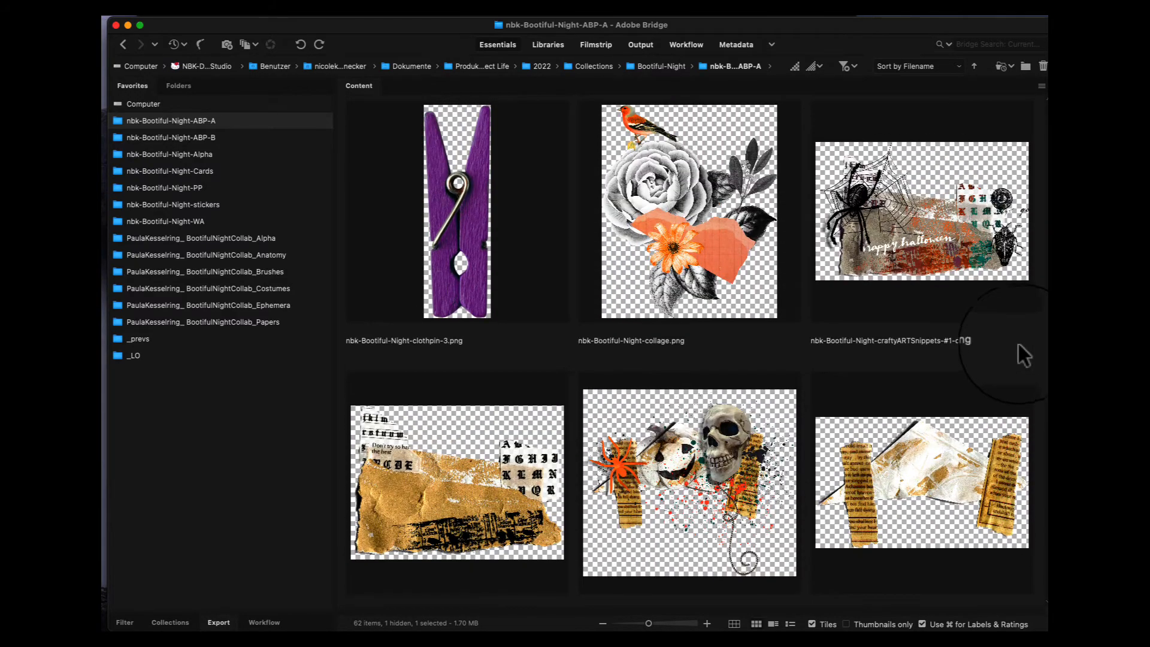
double_click(938, 239)
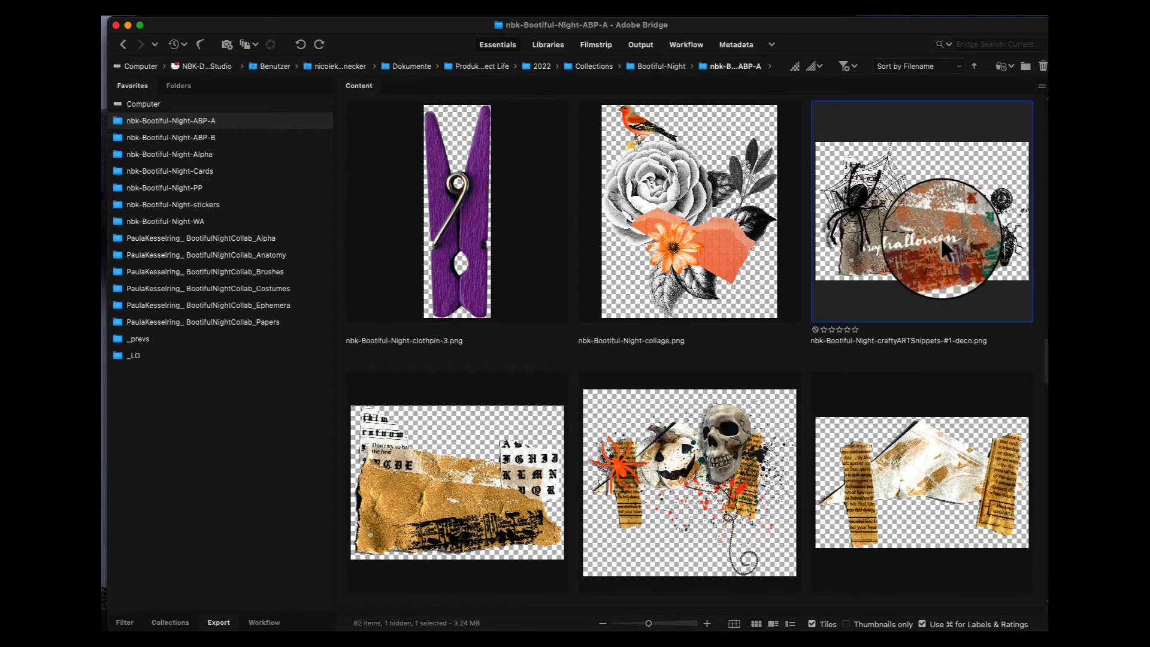
key("super+a")
key("super+c")
key("super+w")
key("super+v")
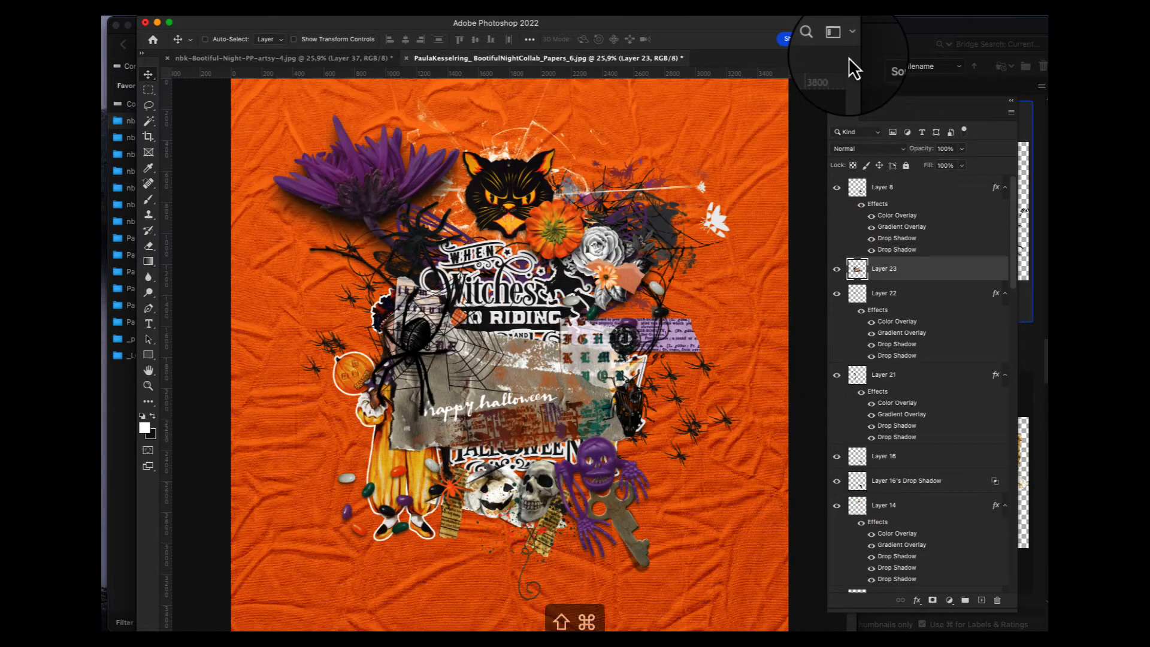
Send the spider web collage behind the other elements, rotate it 8.32°, scale it to 84.21%, and place it behind the costumed woman
key("shift+super+bracketleft")
key("super+t")
left_click_drag(674, 232, 679, 259)
left_click_drag(619, 298, 564, 288)
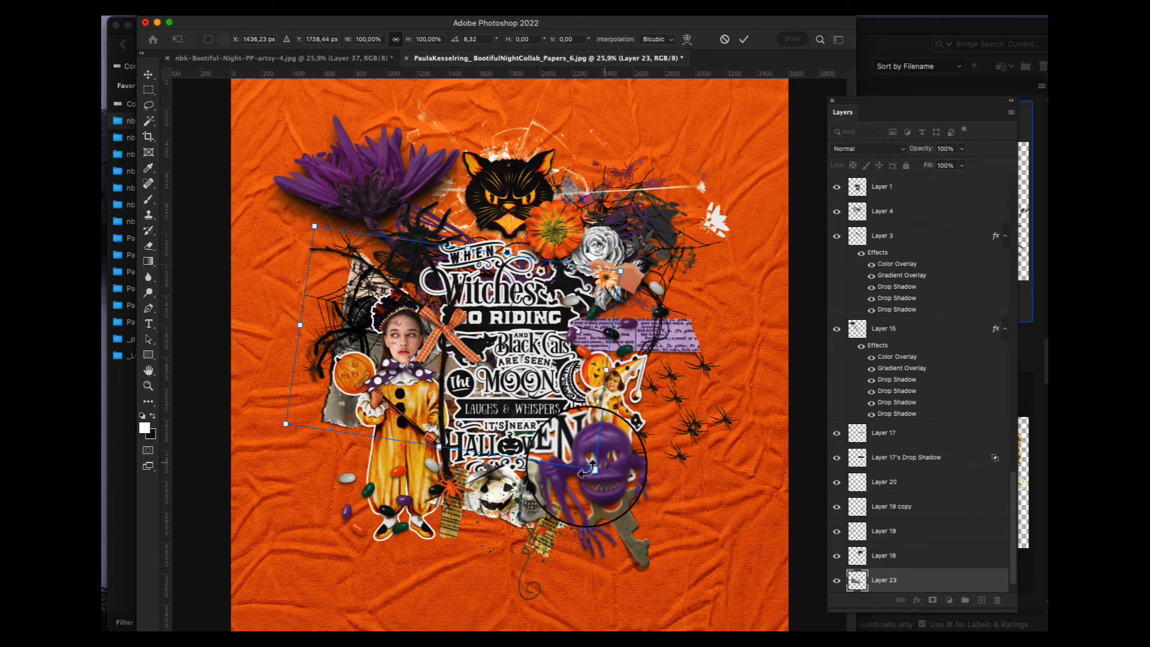
left_click_drag(593, 468, 515, 424)
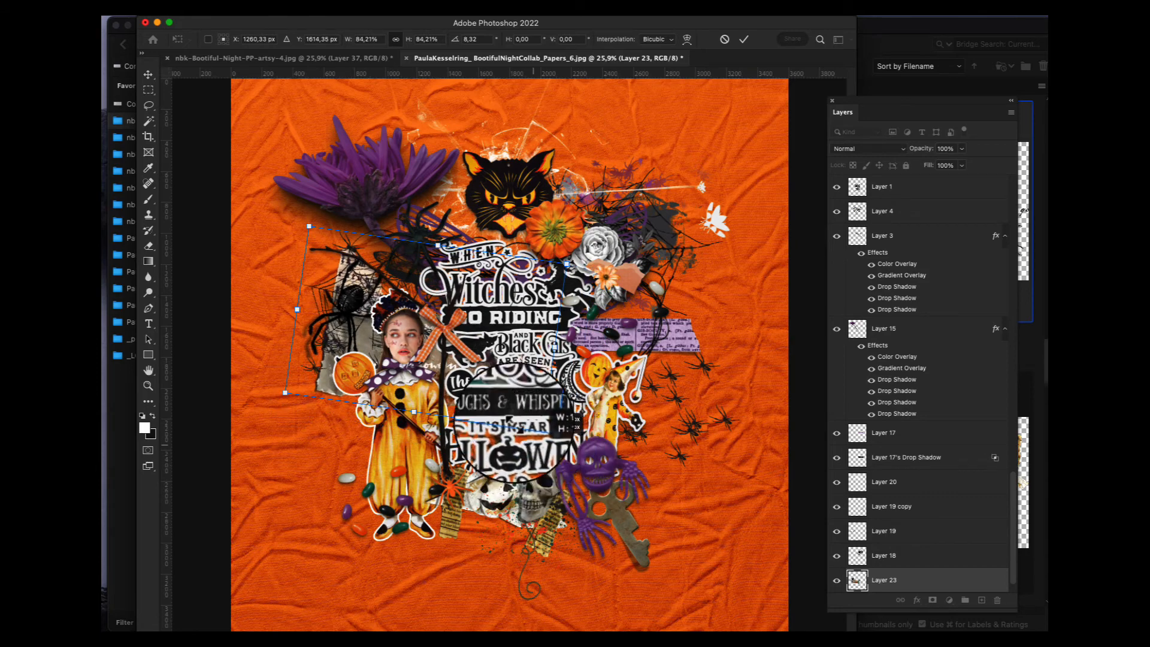
mouse_move(484, 387)
left_mouse_down()
mouse_move(478, 405)
mouse_move(488, 390)
left_mouse_up()
double_click(489, 389)
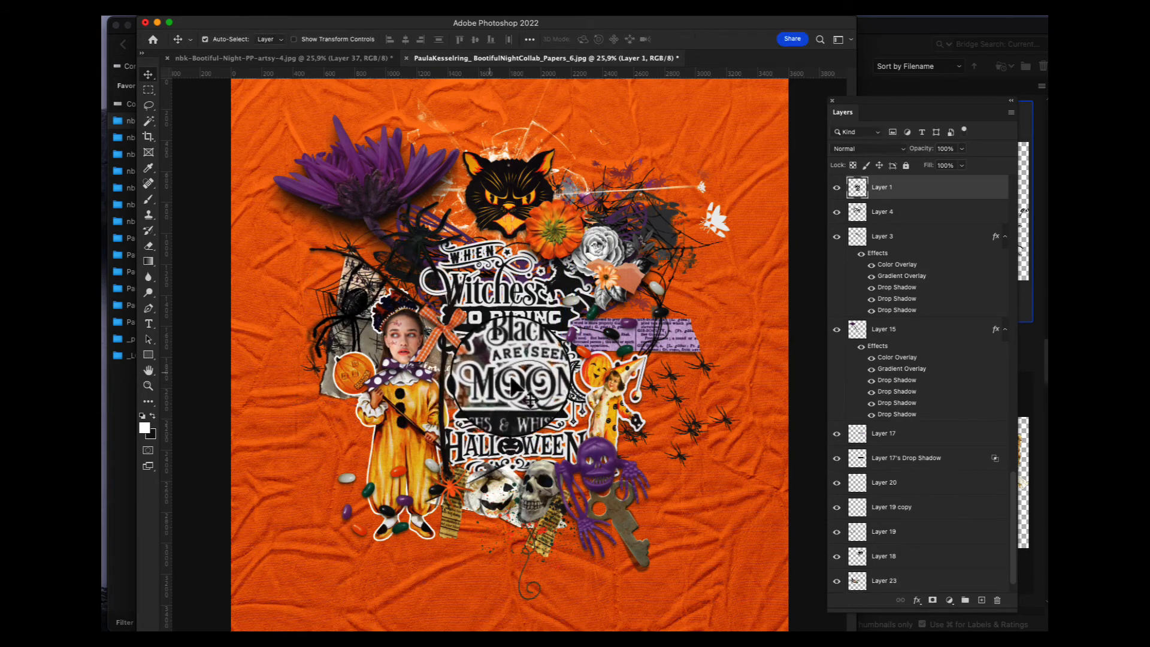
Switch to Bridge, copy the bare tree from nbk-Bootiful-Night-Dry-tree_4.png into the orange paper document, and place it behind the costumed child
left_click(974, 90)
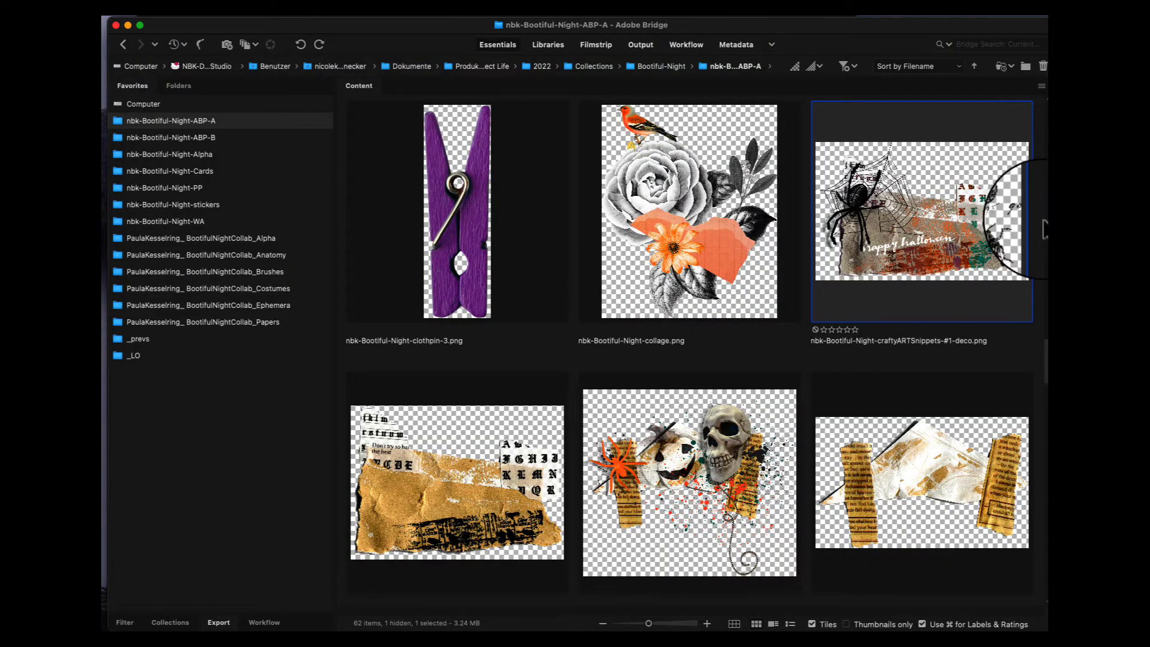
left_click(1045, 336)
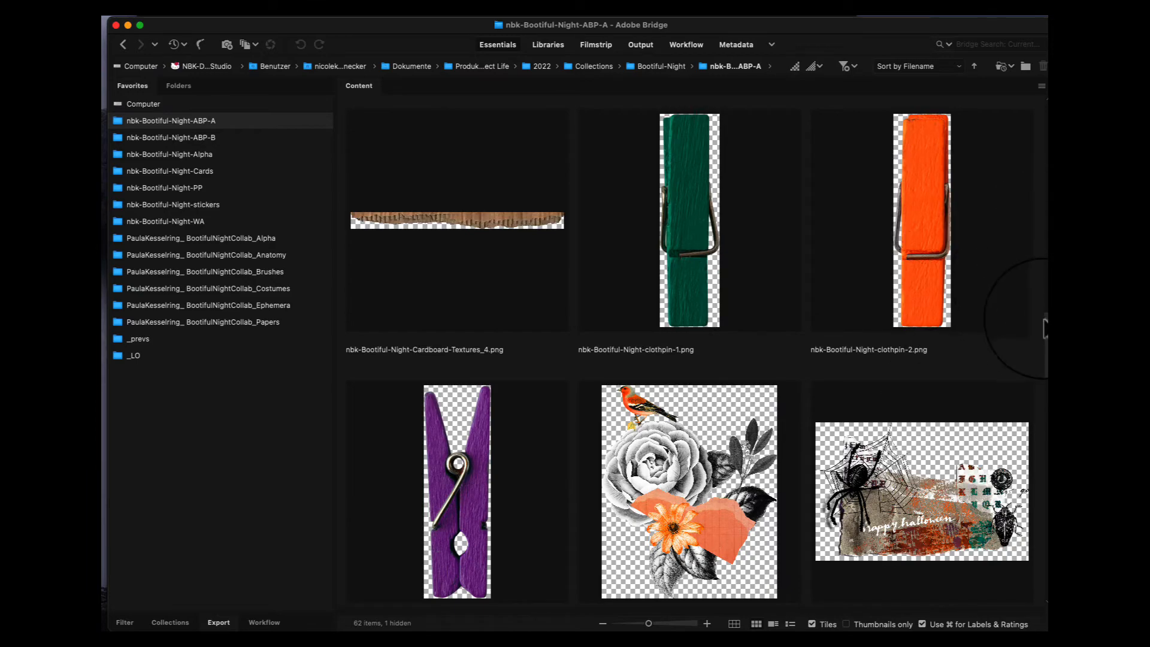
scroll(911, 506, "down", 15)
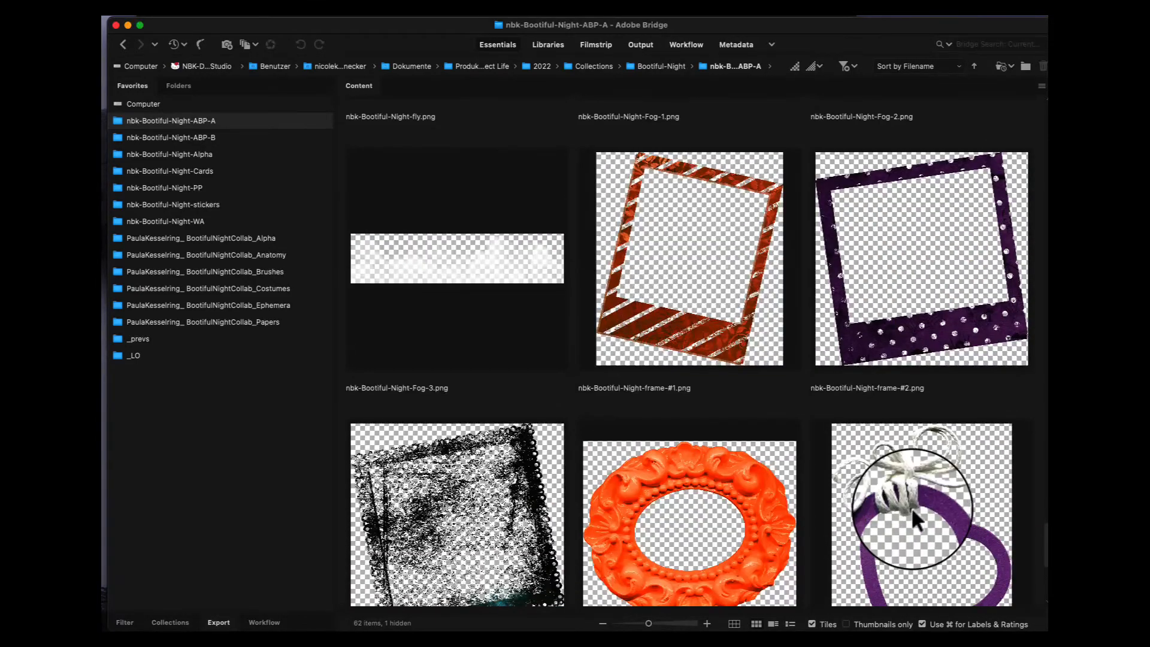
scroll(911, 450, "down", 3)
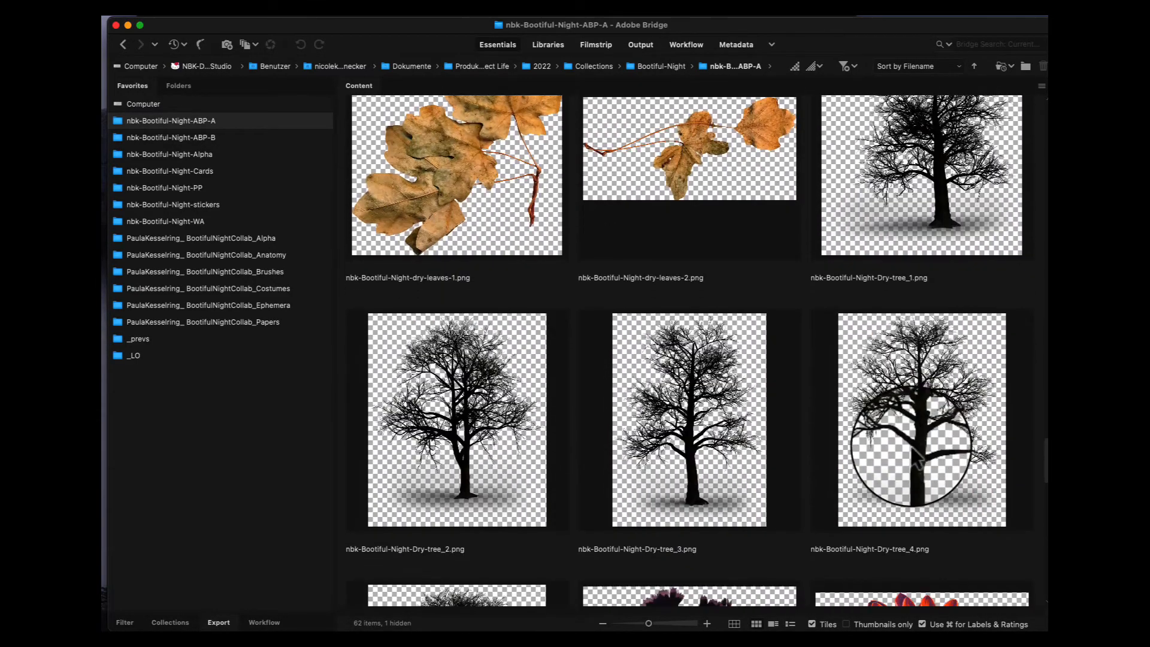
double_click(893, 454)
key("super+c")
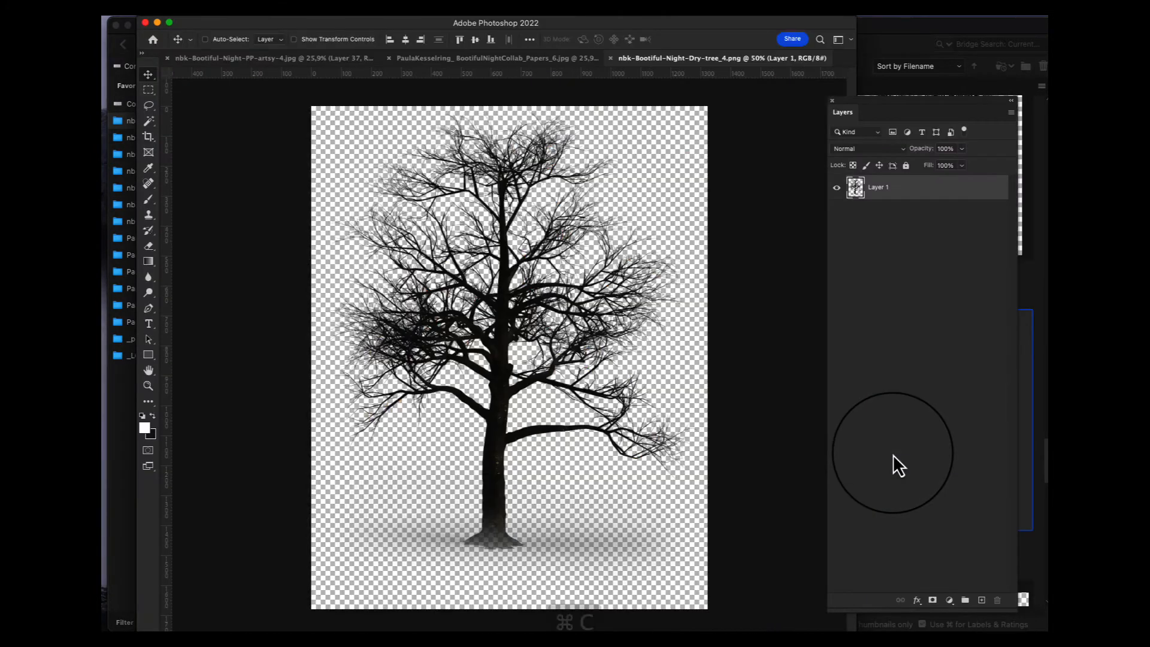
key("super+w")
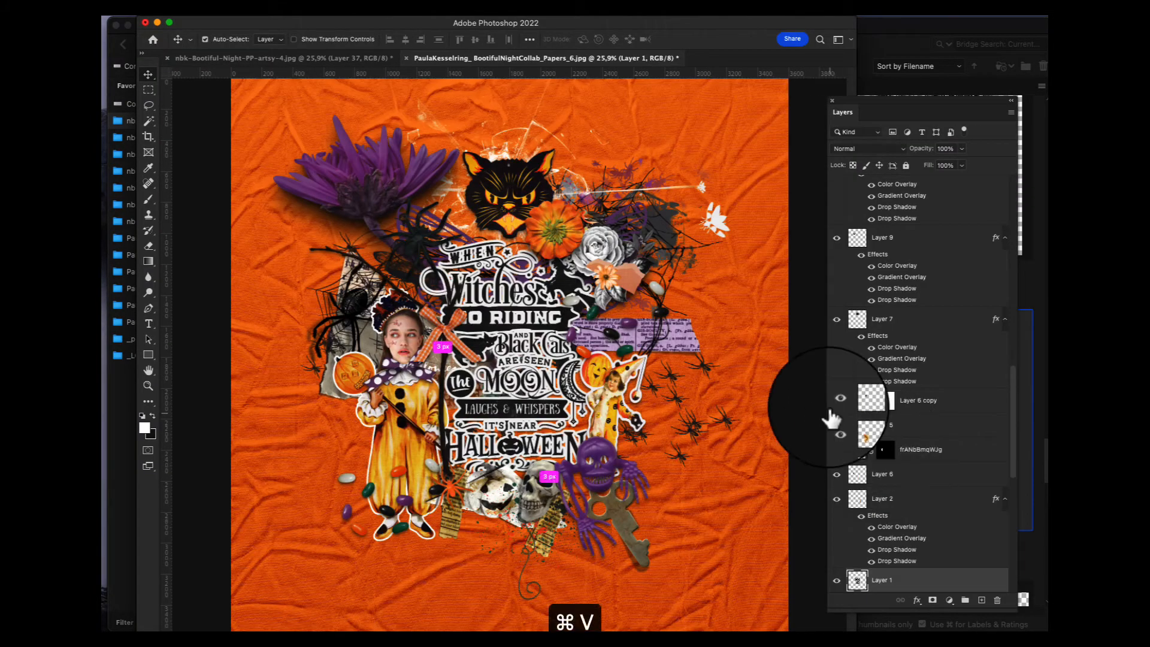
key("super+v")
left_click_drag(529, 358, 649, 392)
Switch to Bridge and look through the nbk-Bootiful-Night-ABP-A folder for another element to add
left_click(987, 87)
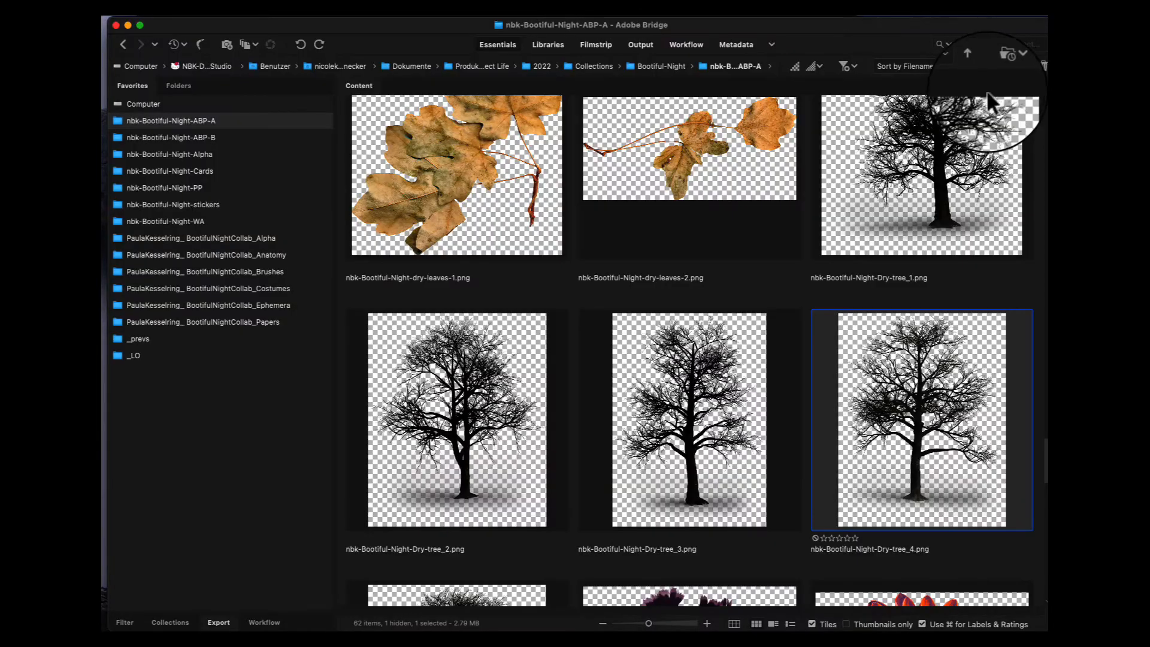
scroll(1026, 473, "down", 10)
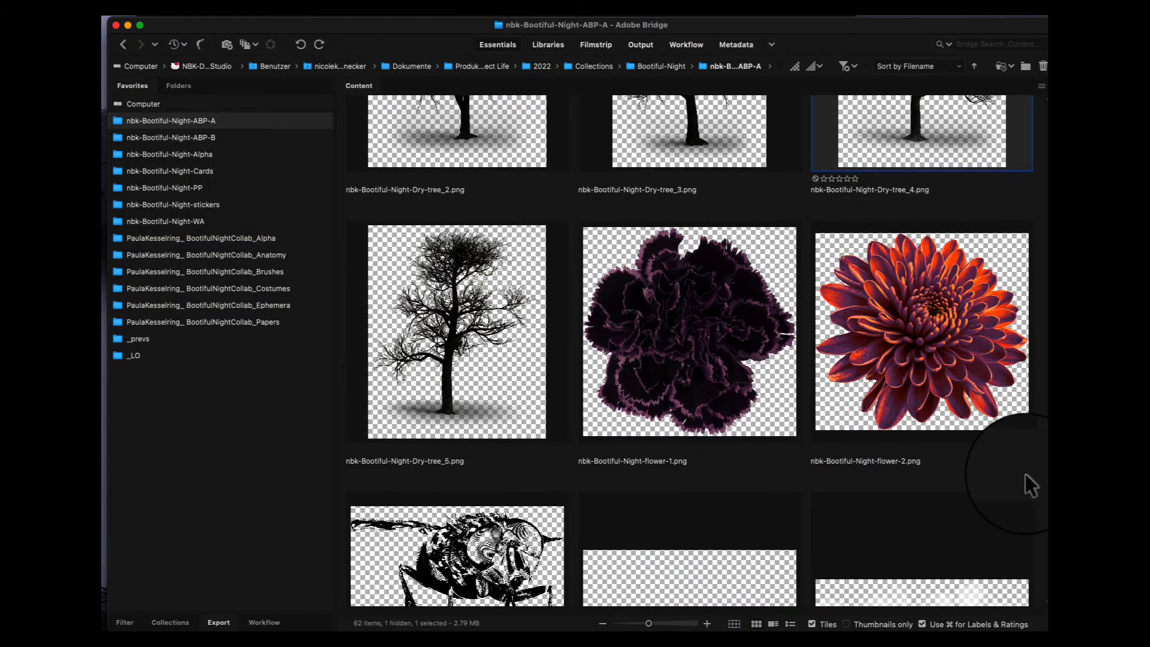
scroll(983, 545, "down", 12)
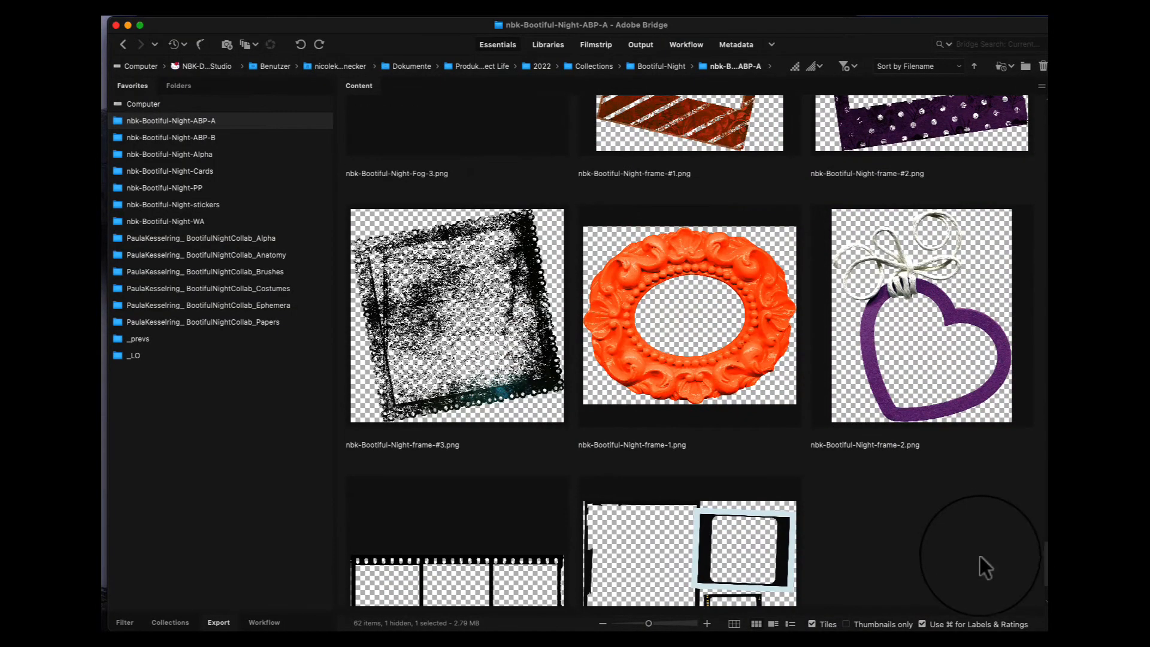
scroll(920, 413, "up", 2)
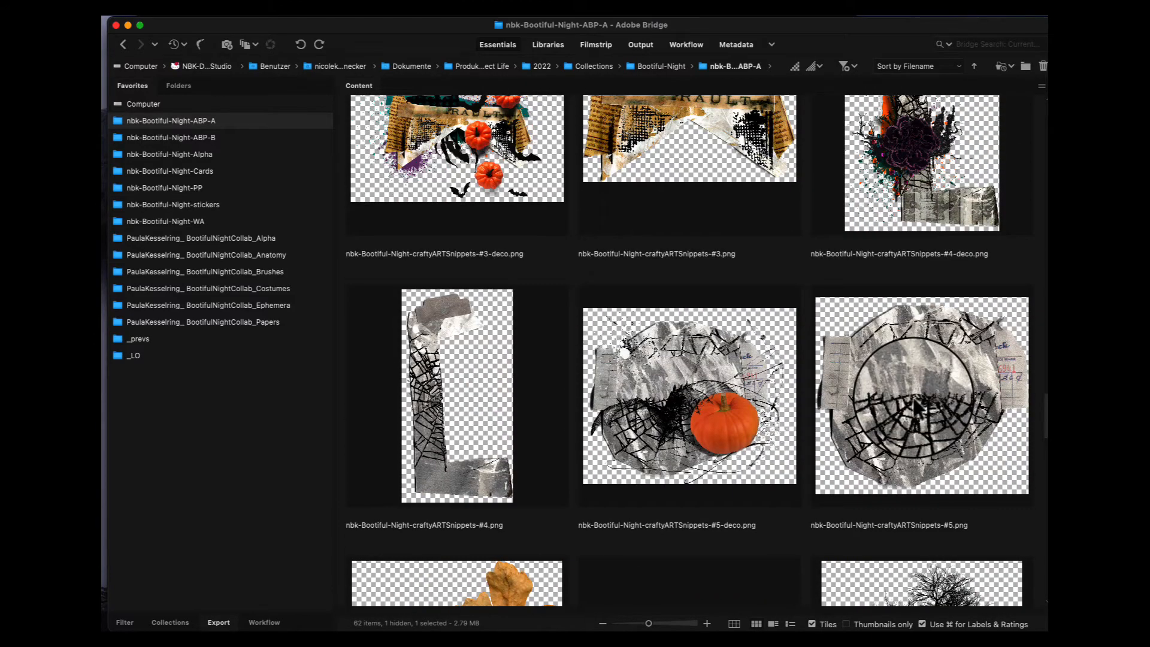
scroll(915, 407, "up", 10)
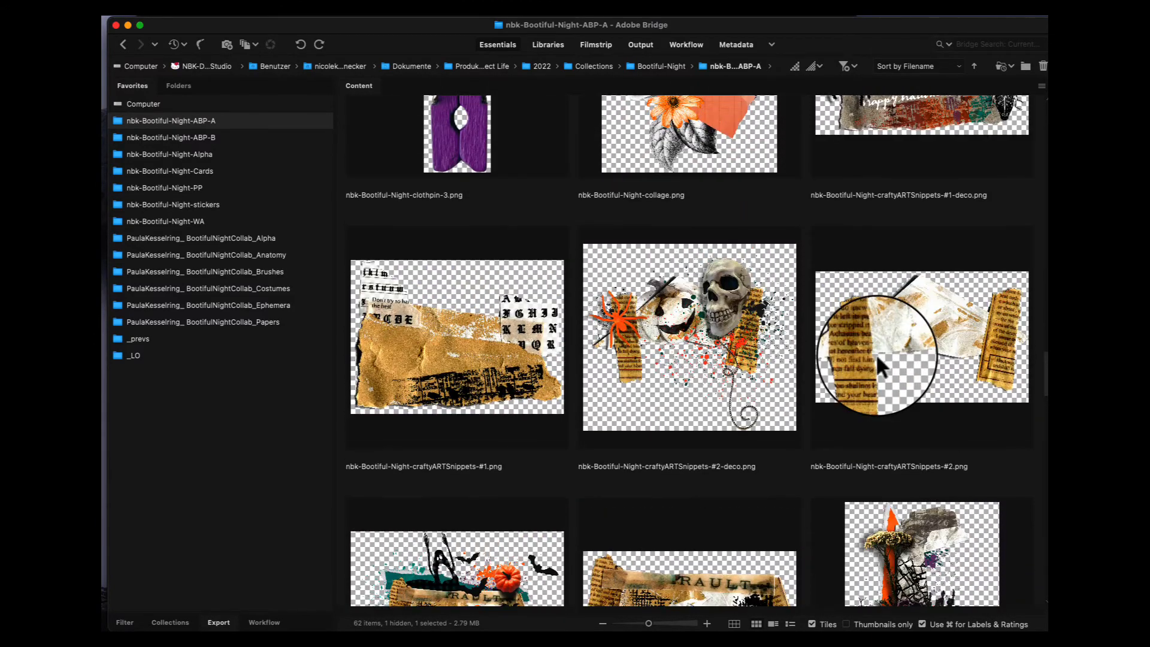
scroll(876, 354, "up", 15)
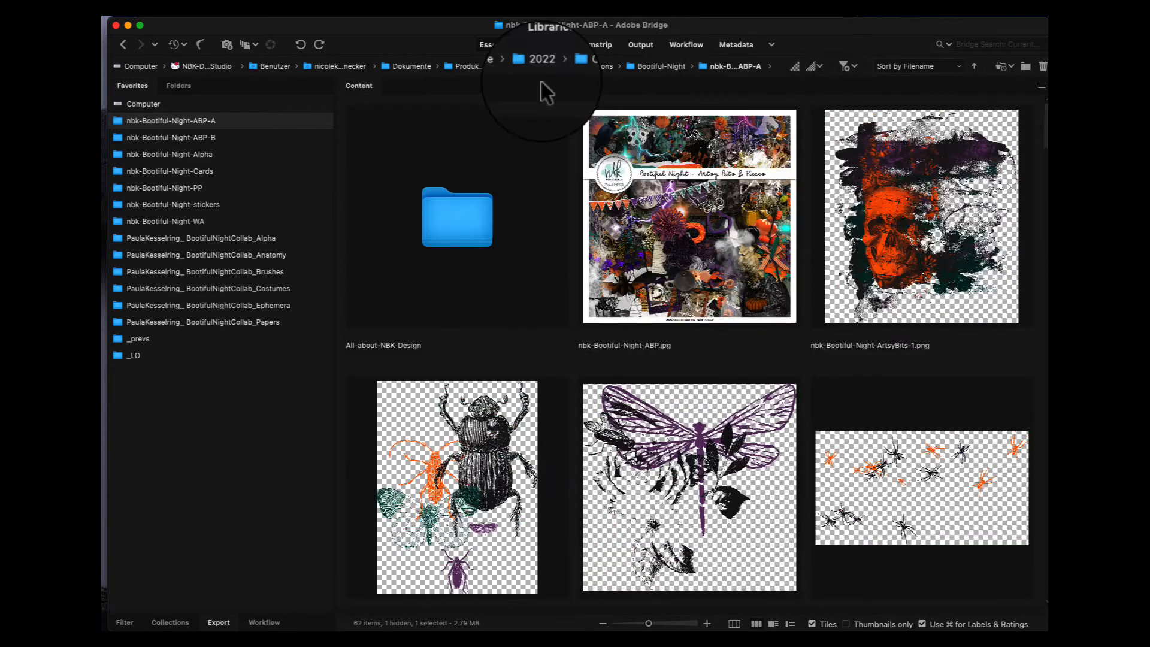
Find nbk-Bootiful-Night-Lightning_2.png in the nbk-Bootiful-Night-ABP-B folder and copy the teal lightning into the orange paper document
left_click(227, 137)
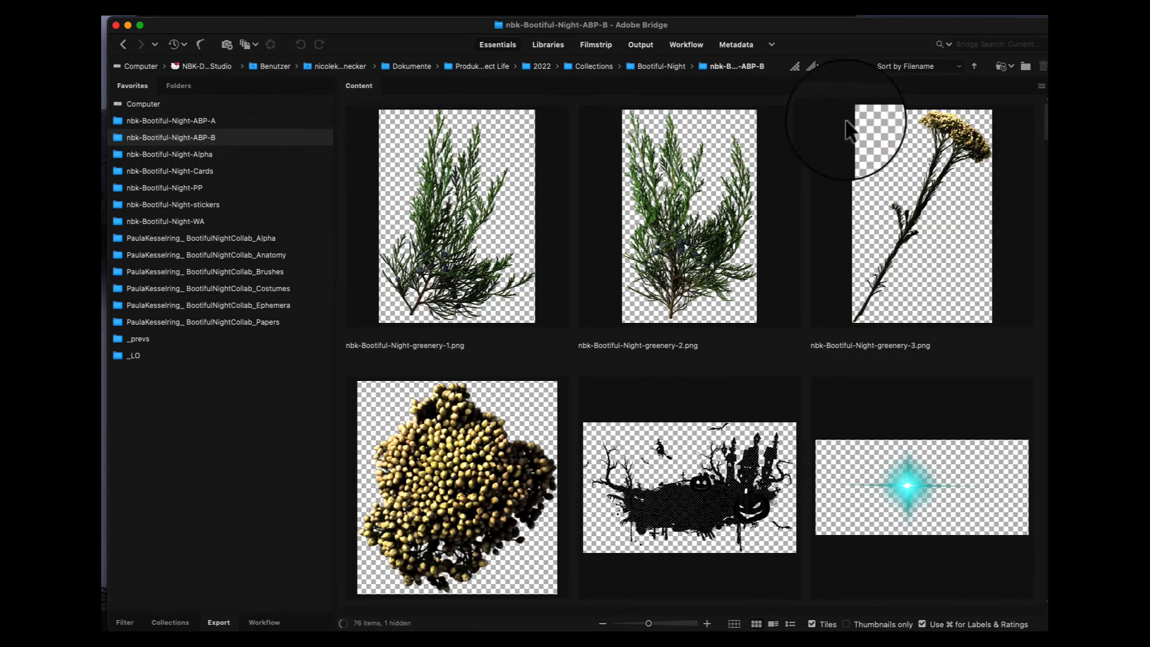
scroll(1036, 174, "down", 15)
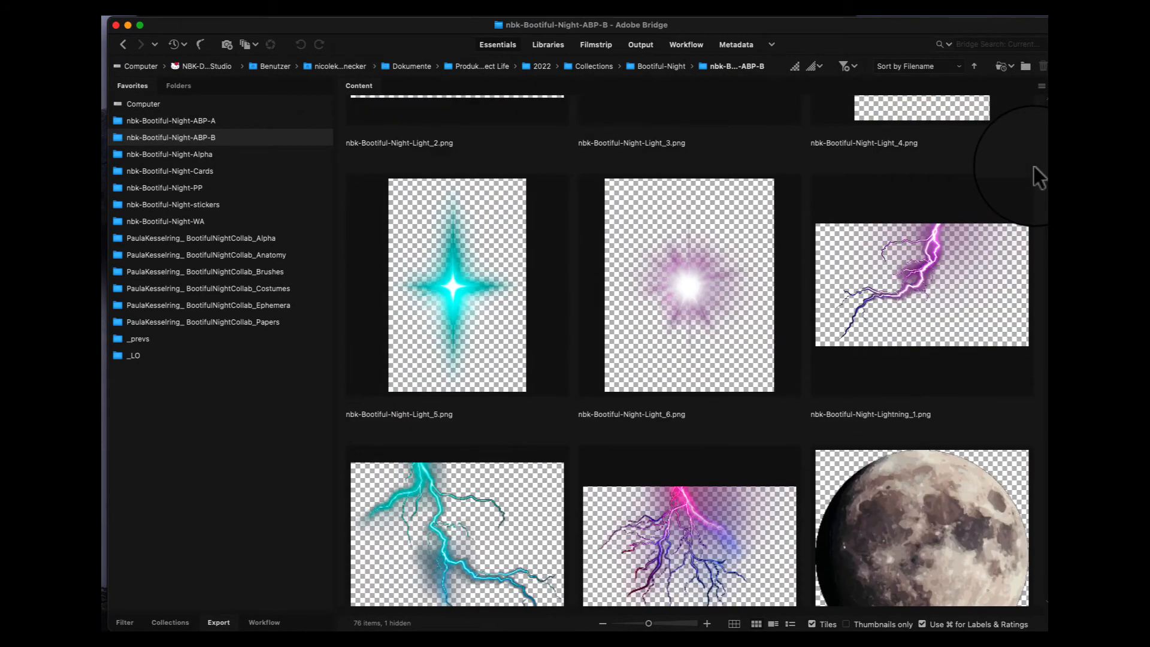
scroll(1035, 171, "down", 3)
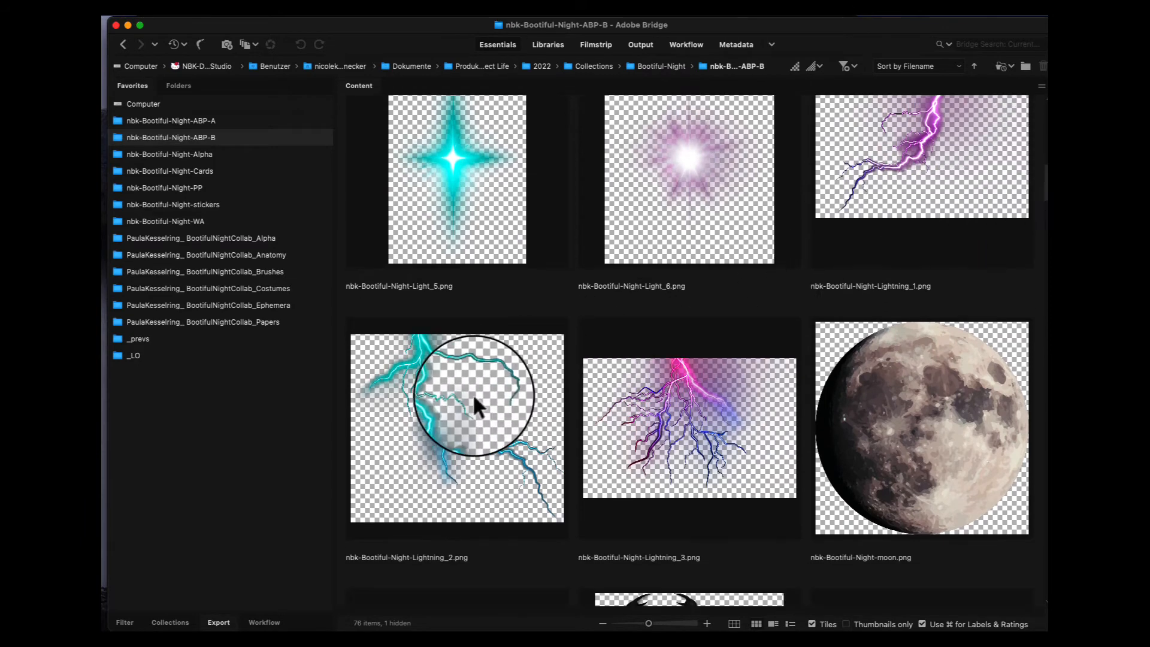
left_click(490, 387)
key("super+a")
key("super+c")
key("super+w")
key("super+v")
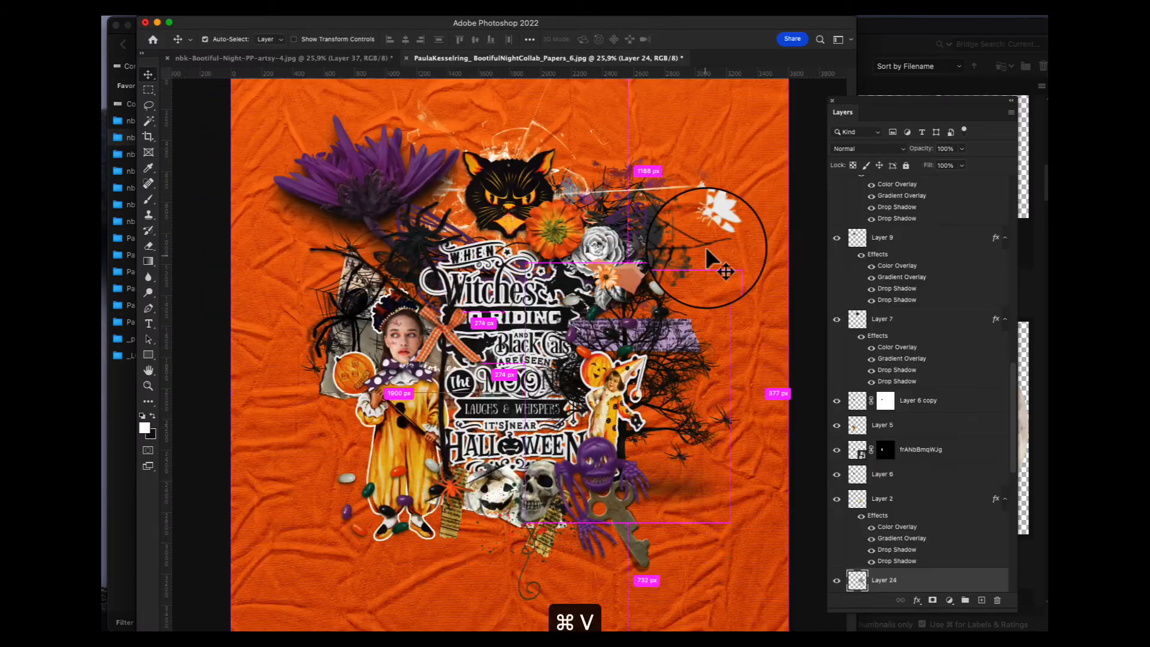
Send the teal lightning behind the other elements and place it with bolts emerging below the purple flower and beneath the key
key("shift+super+bracketleft")
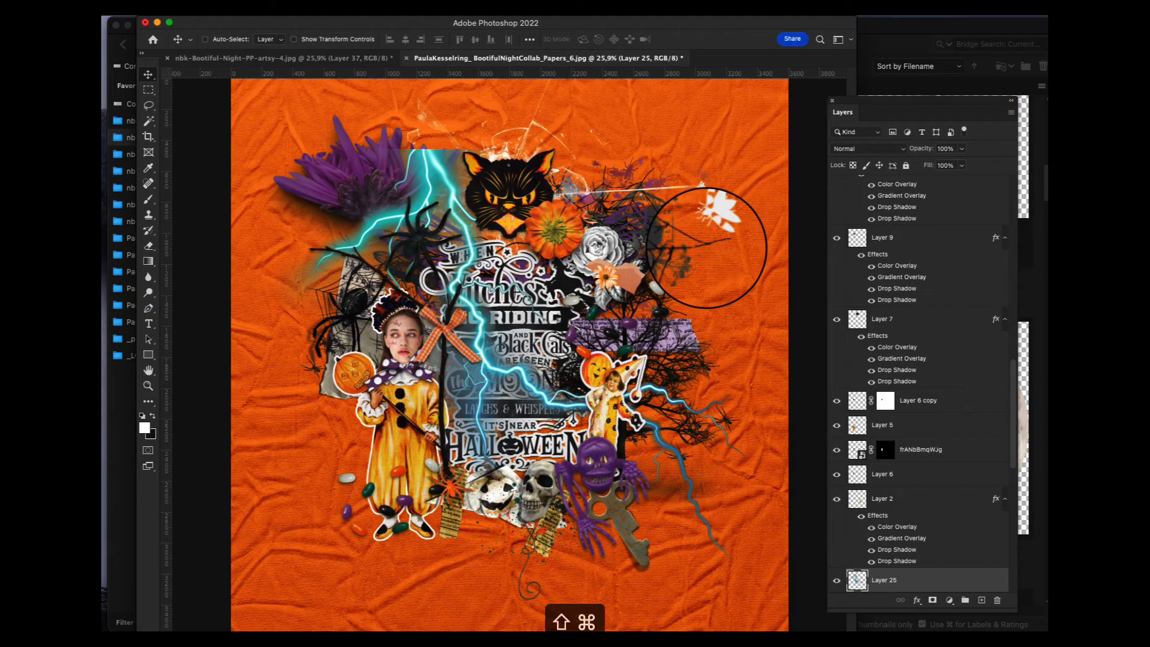
key("super+t")
left_click_drag(506, 234, 439, 275)
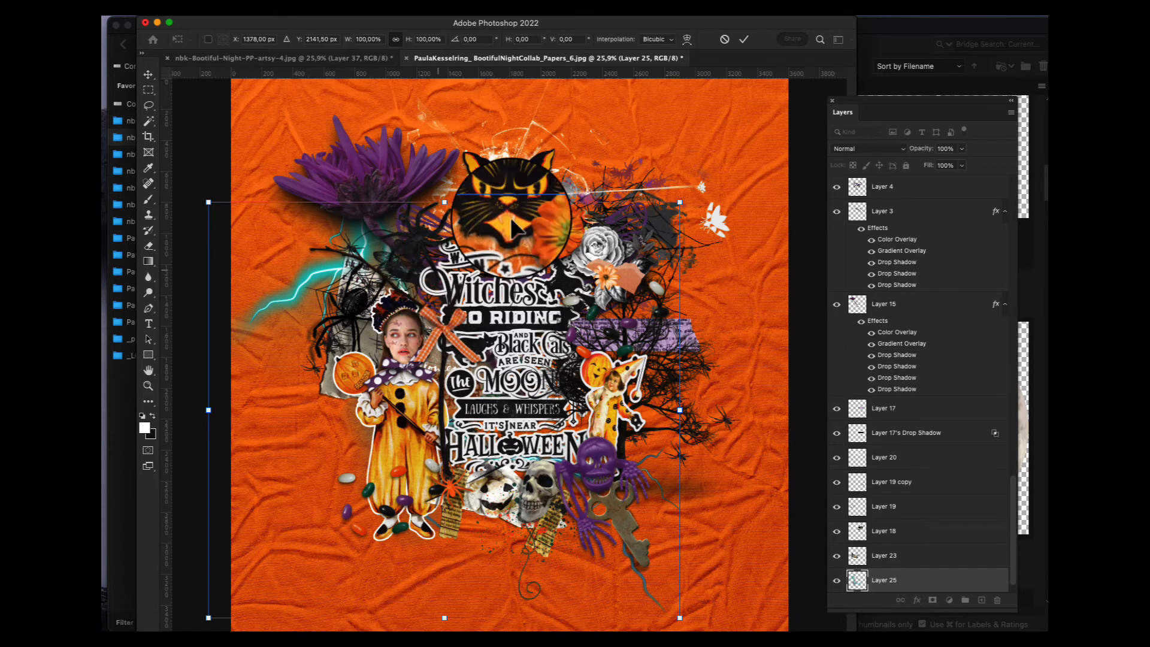
left_click_drag(615, 143, 623, 170)
left_click_drag(585, 240, 519, 287)
key("Return")
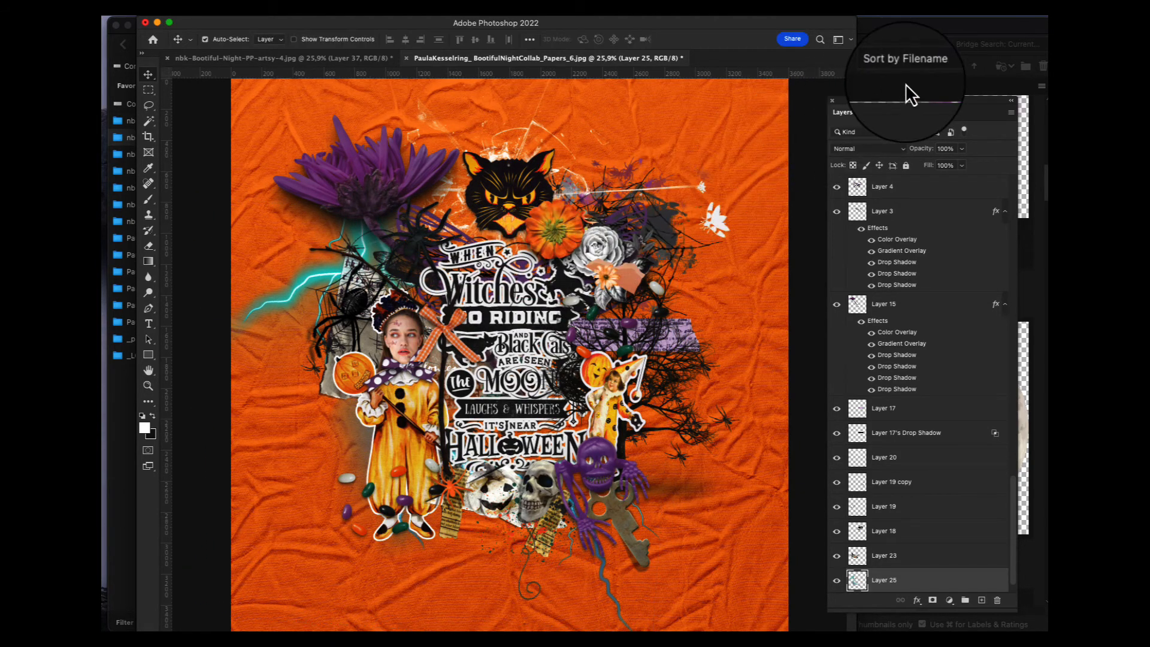
Switch to Bridge and copy the pink and purple lightning from nbk-Bootiful-Night-Lightning_3.png into the orange paper document
left_click(905, 84)
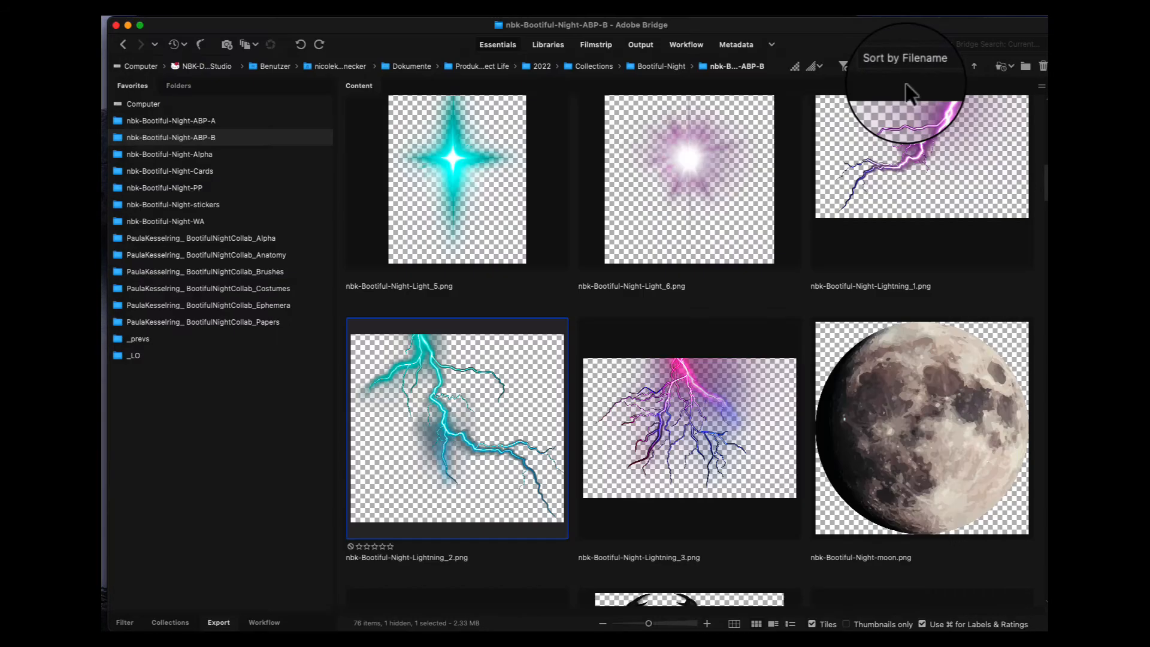
double_click(714, 390)
key("super+a")
key("super+c")
key("super+w")
key("super+v")
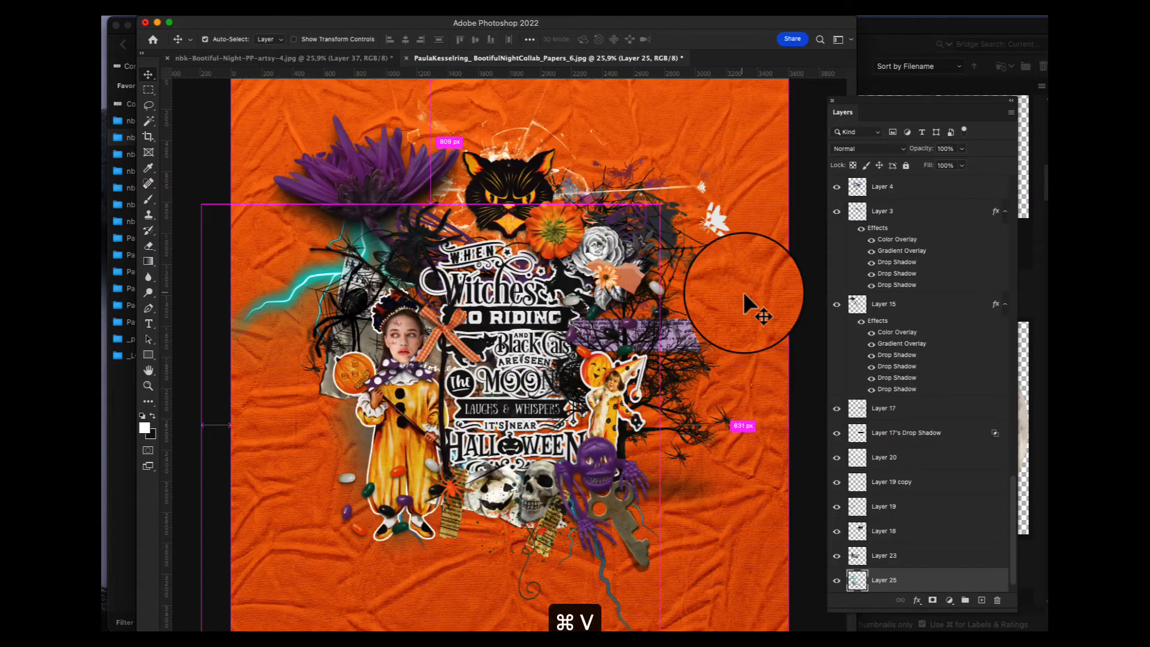
Try the pink and purple lightning behind the cluster, rotated -21.05° and scaled to 74.51%, and delete it
key("super+t")
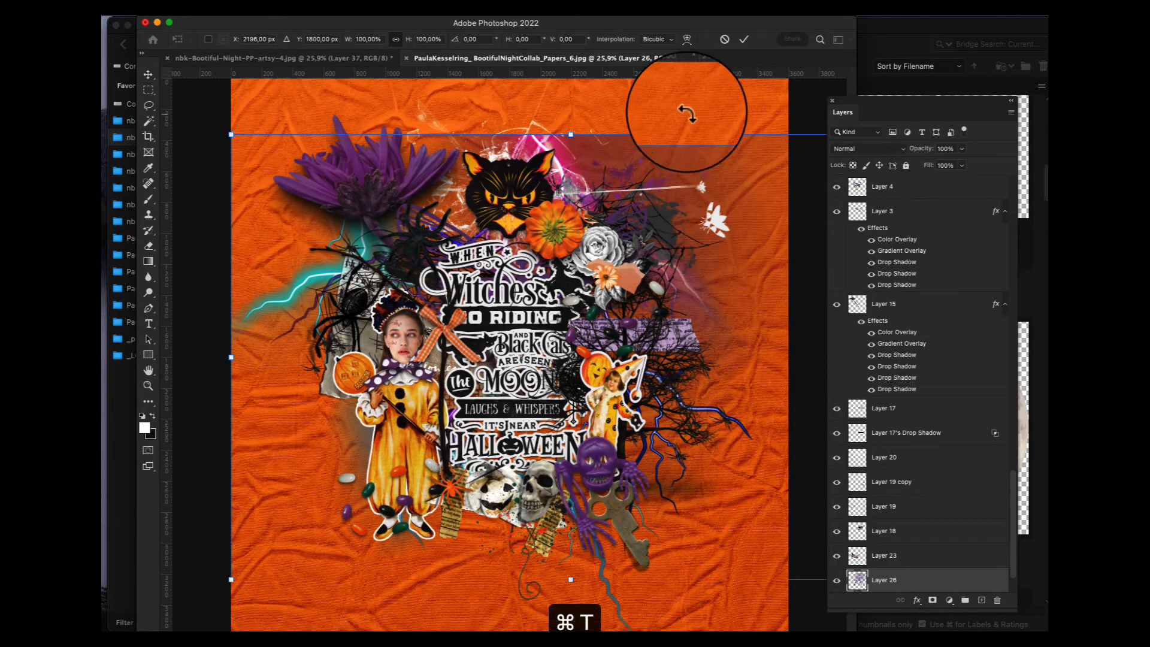
left_click_drag(687, 112, 602, 139)
left_click_drag(580, 262, 665, 222)
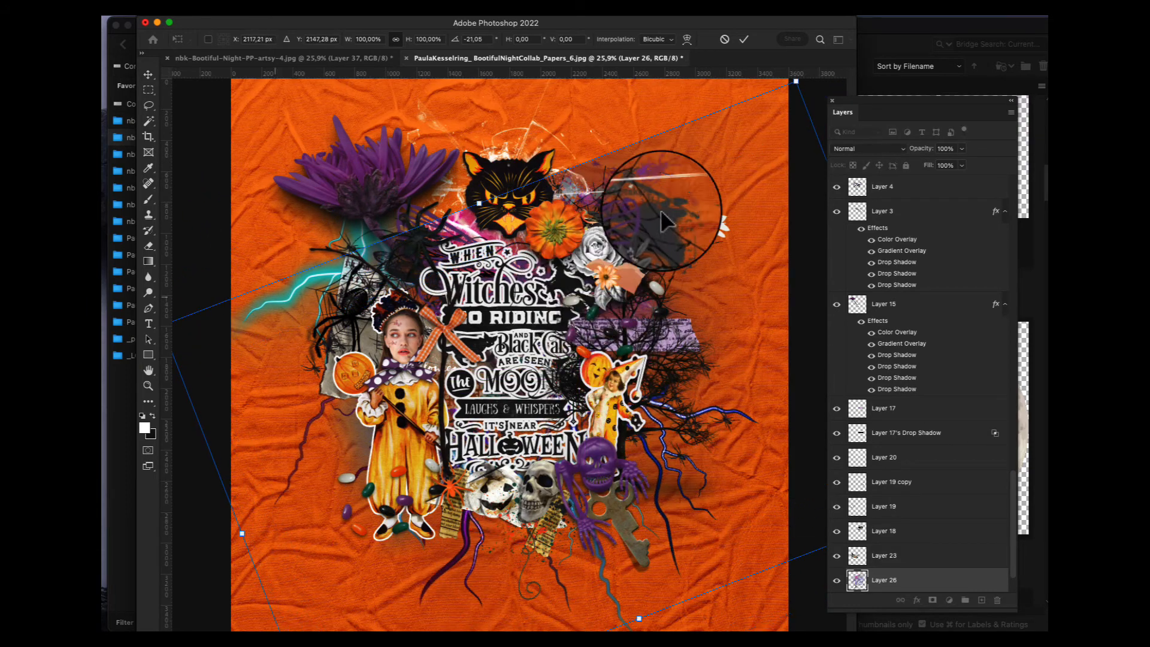
left_click_drag(785, 91, 723, 160)
left_click_drag(667, 244, 710, 314)
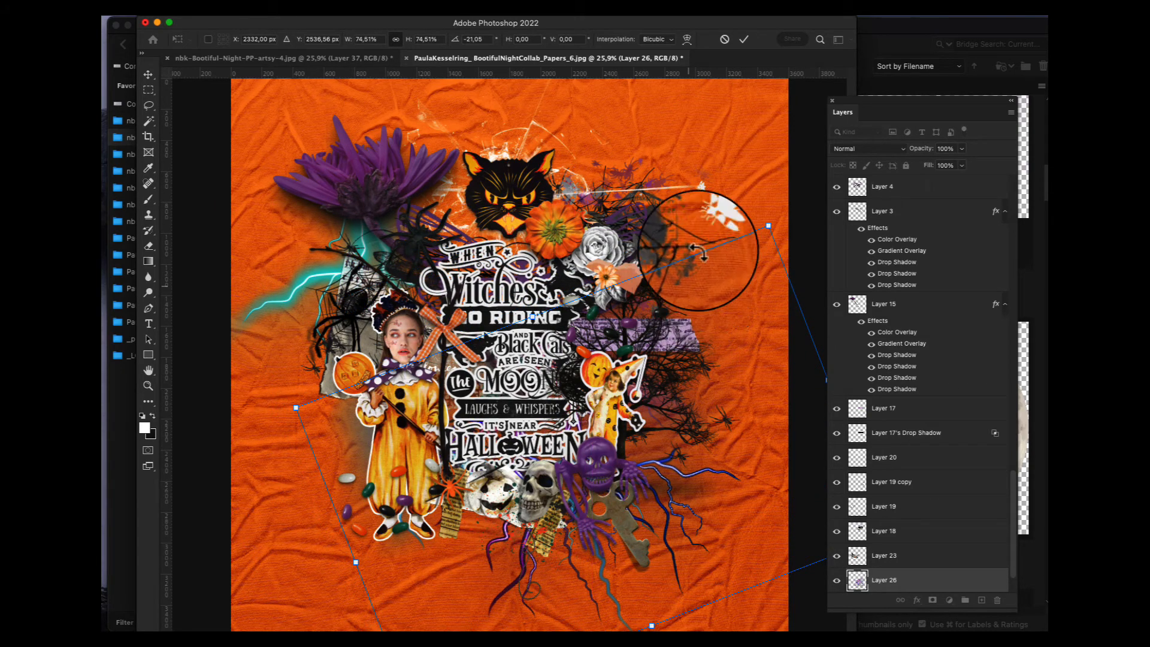
left_click(738, 36)
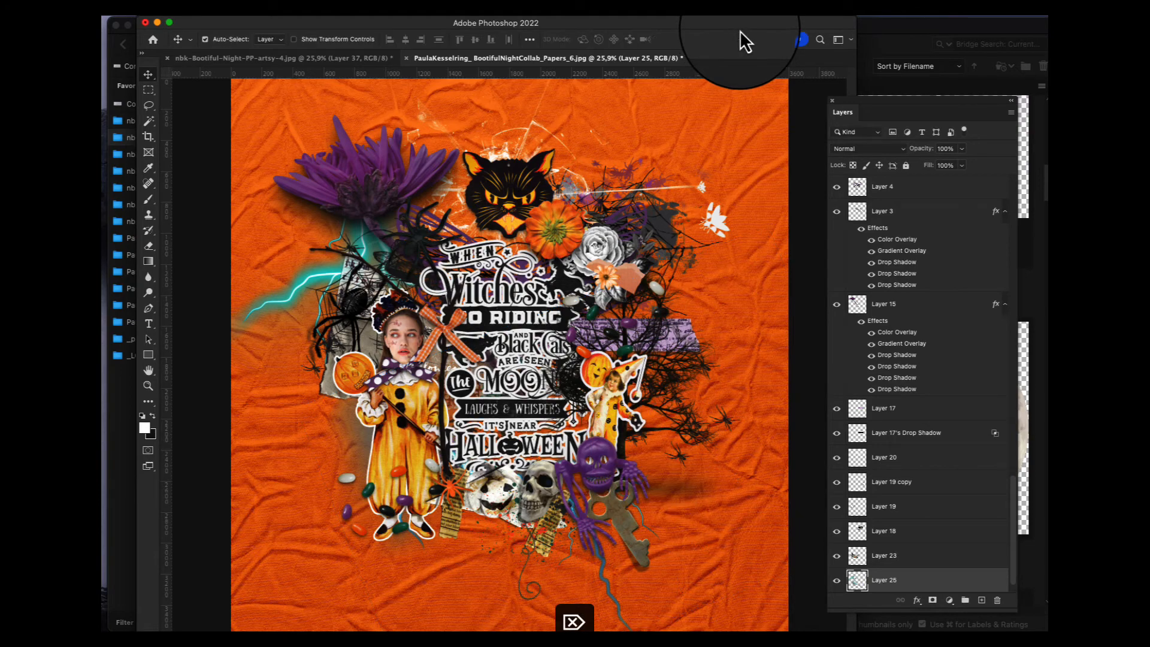
Switch to Bridge and copy the teal star light from nbk-Bootiful-Night-Light_5.png into the orange paper document
left_click(898, 35)
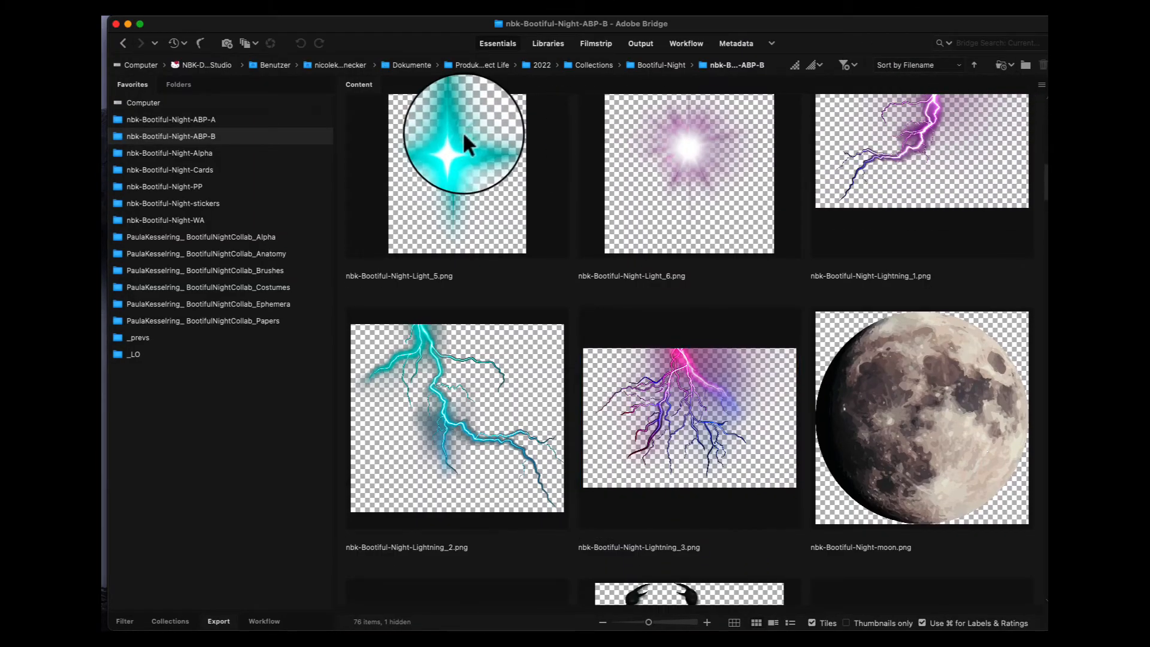
double_click(437, 141)
key("super+a")
key("super+w")
key("super+v")
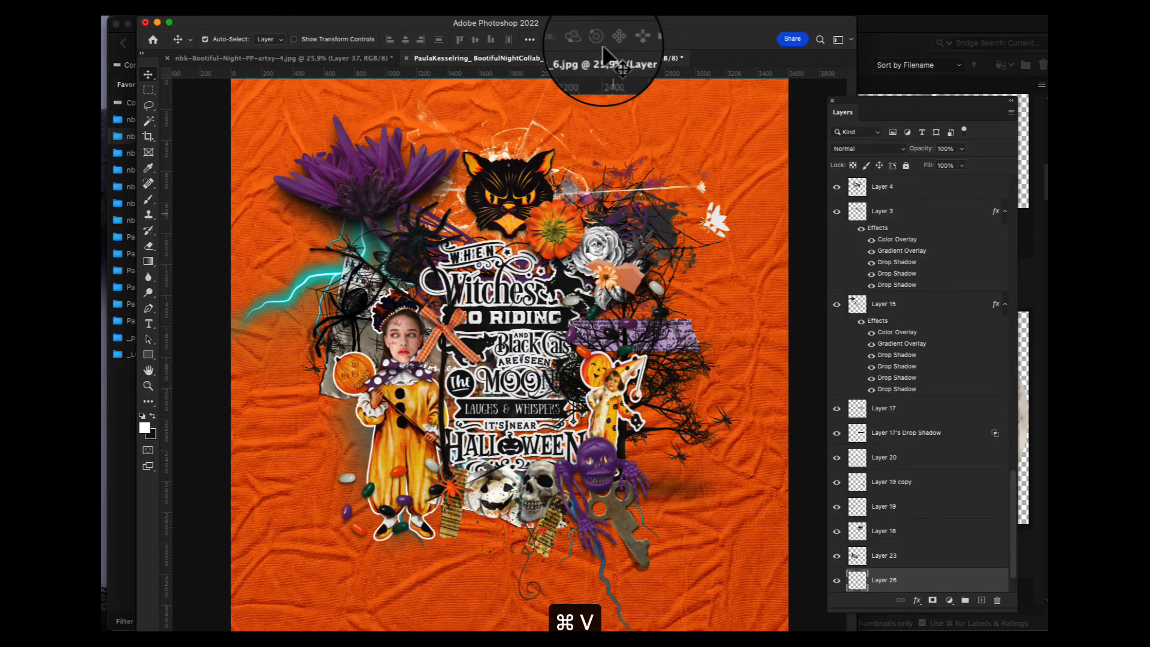
Scale the teal star light to 56.06% width and 61.57% height and place it on the lightning below the purple flower
key("super+t")
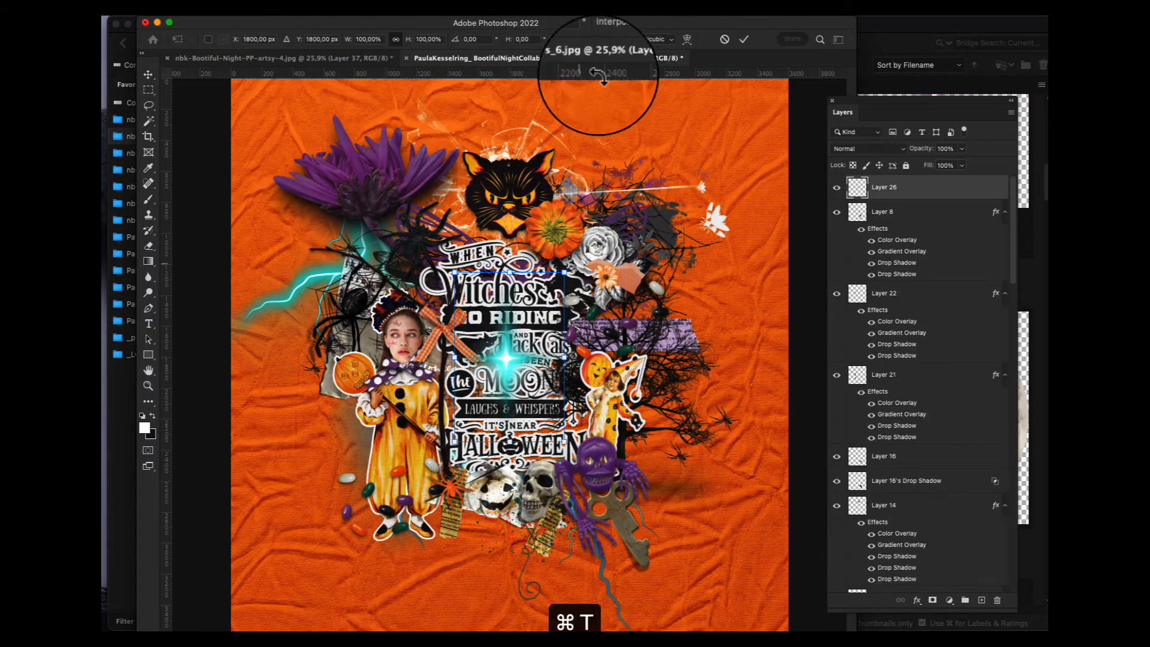
left_click_drag(541, 295, 539, 303)
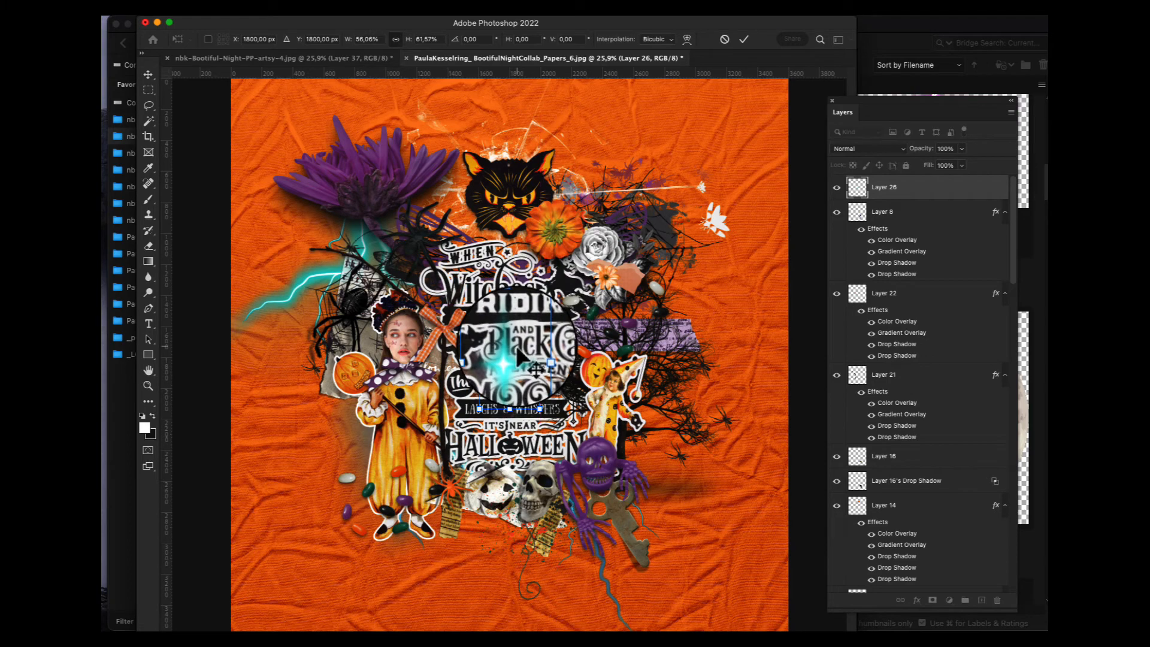
key("Return")
left_click_drag(514, 355, 363, 266)
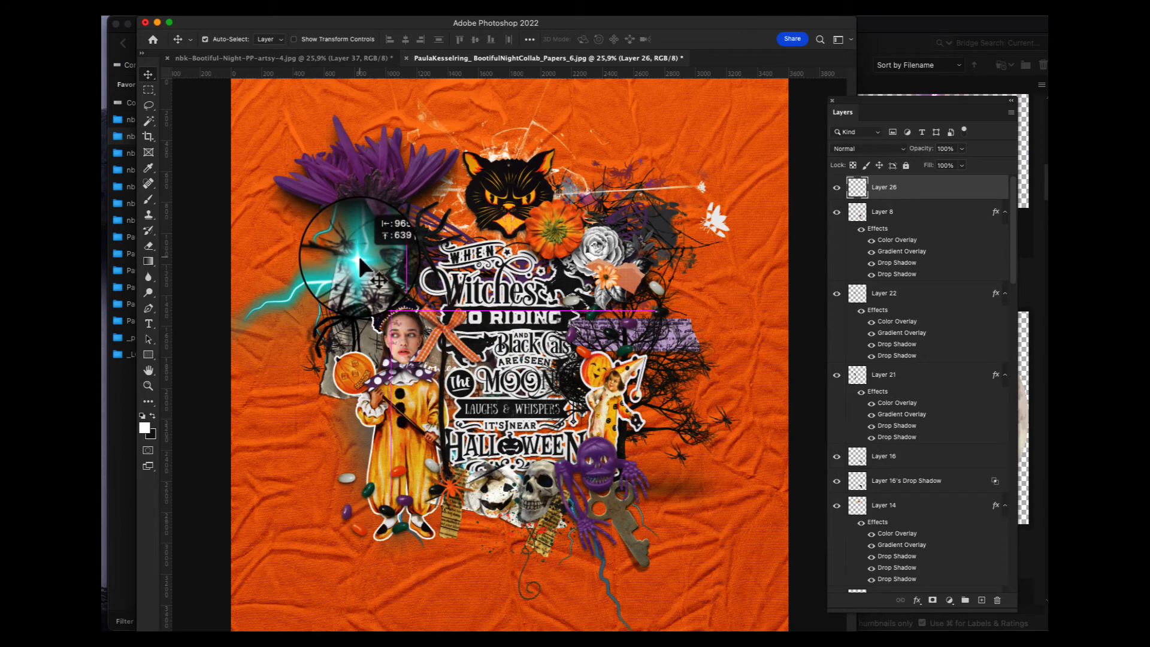
Switch to Bridge and copy the purple light burst from nbk-Bootiful-Night-Light_6.png into the orange paper document
left_click(966, 84)
double_click(704, 156)
key("super+a")
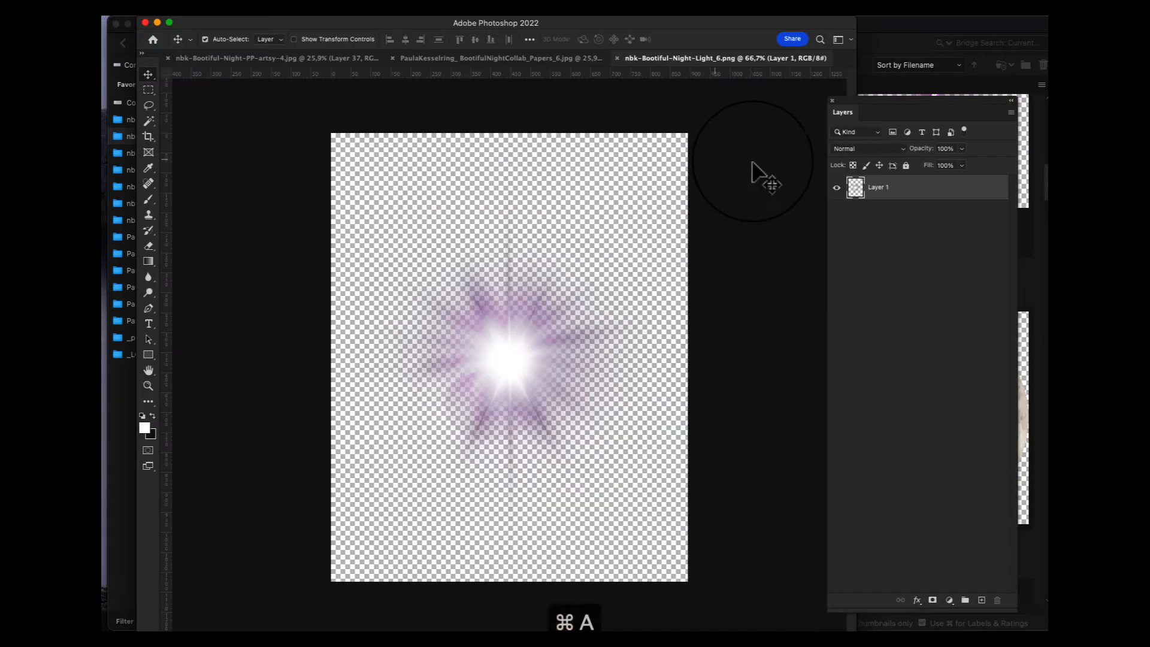
key("super+c")
key("super+w")
key("super+v")
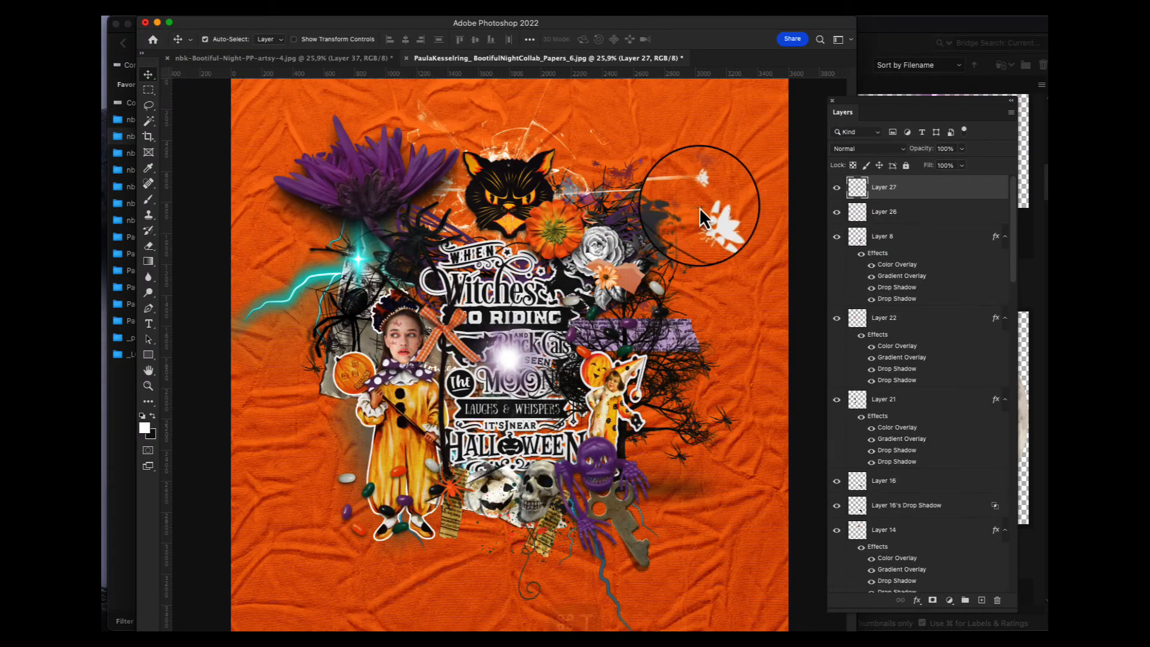
Move the purple light burst onto the purple skeleton and set its blend mode to Overlay
key("super+t")
left_click_drag(509, 358, 623, 454)
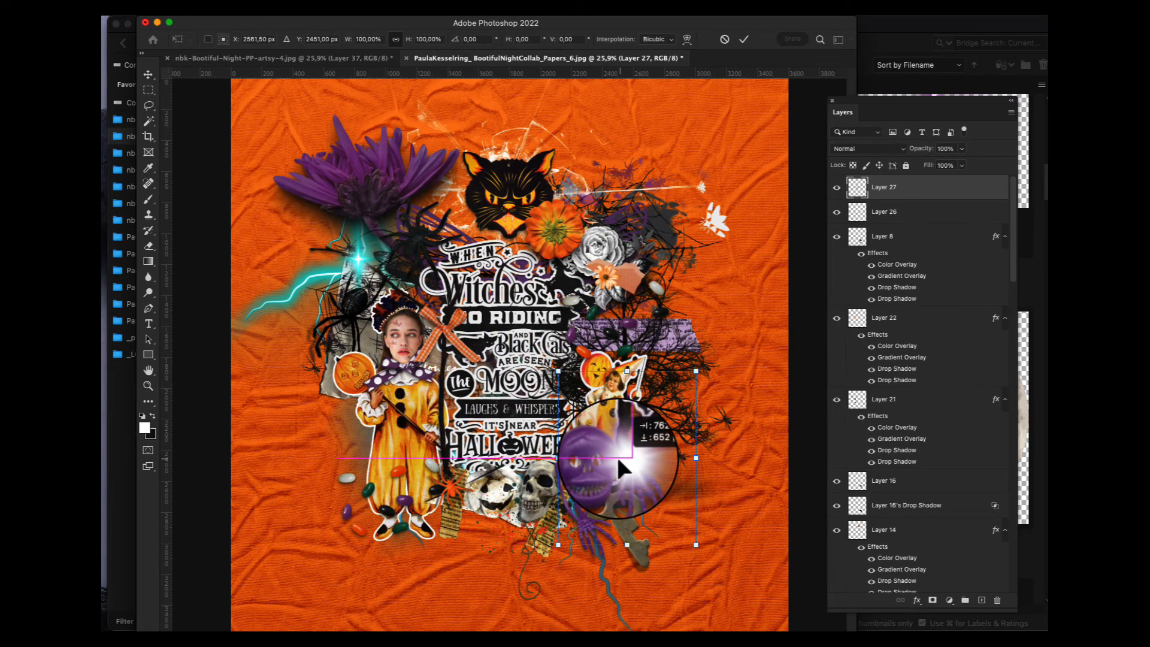
key("Return")
left_click(880, 149)
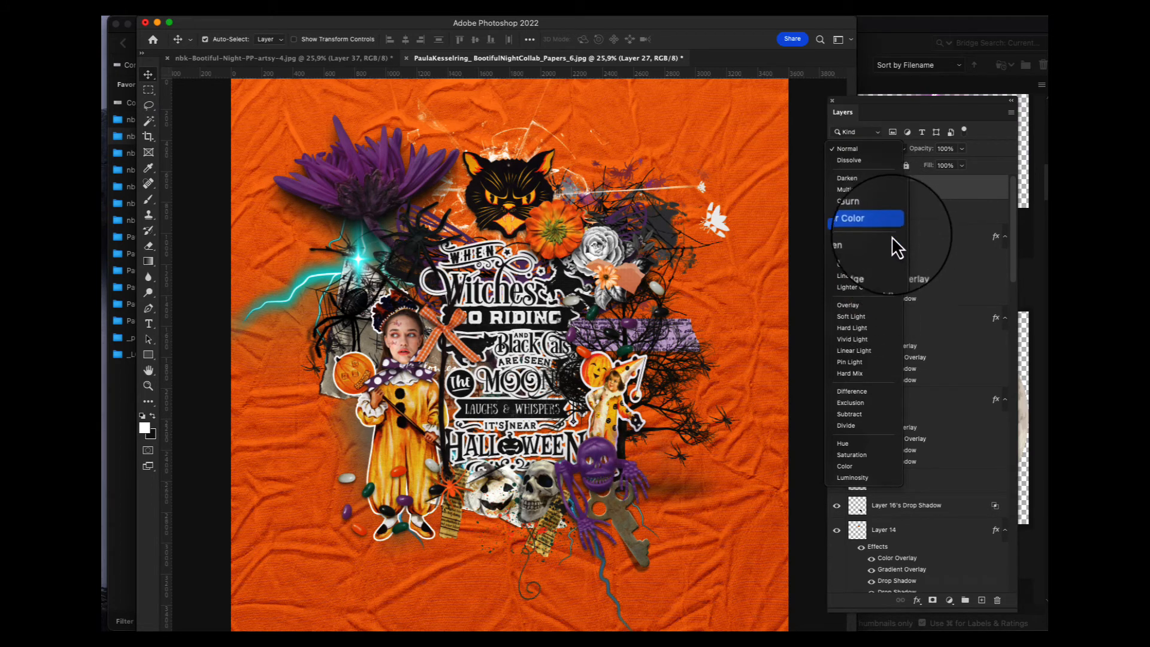
left_click(894, 306)
Enlarge the light burst to 225.42% width and 182.64% height and position it over the purple skeleton
key("super+t")
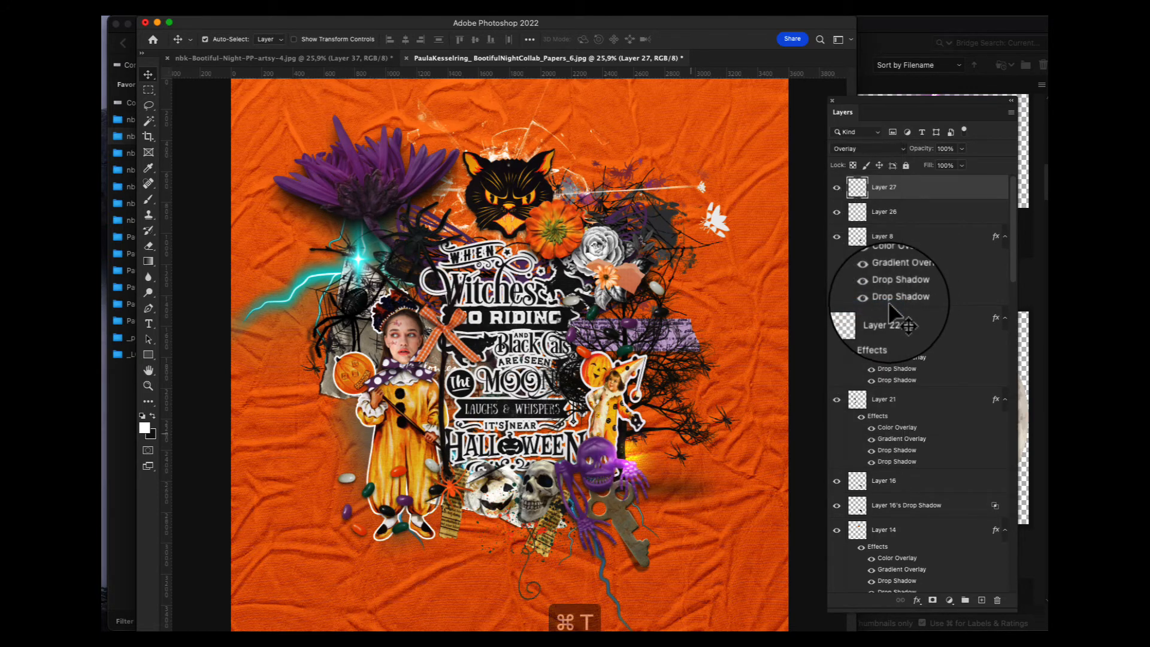
left_click_drag(695, 372, 782, 299)
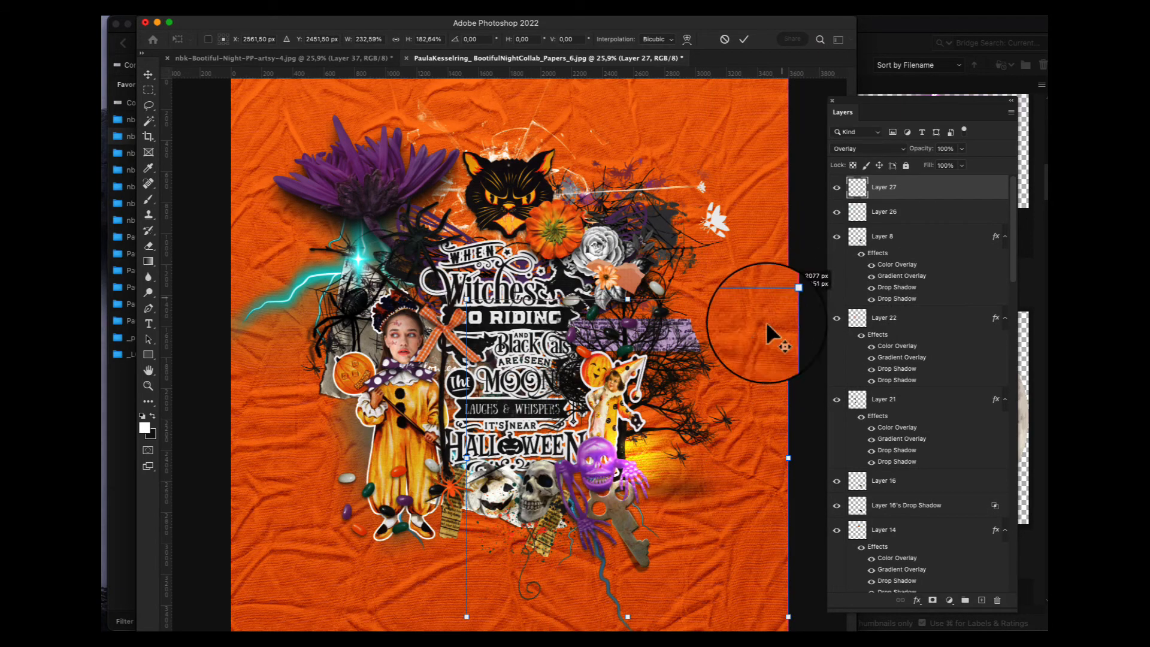
mouse_move(718, 410)
left_mouse_down()
mouse_move(655, 464)
mouse_move(706, 447)
mouse_move(712, 416)
left_mouse_up()
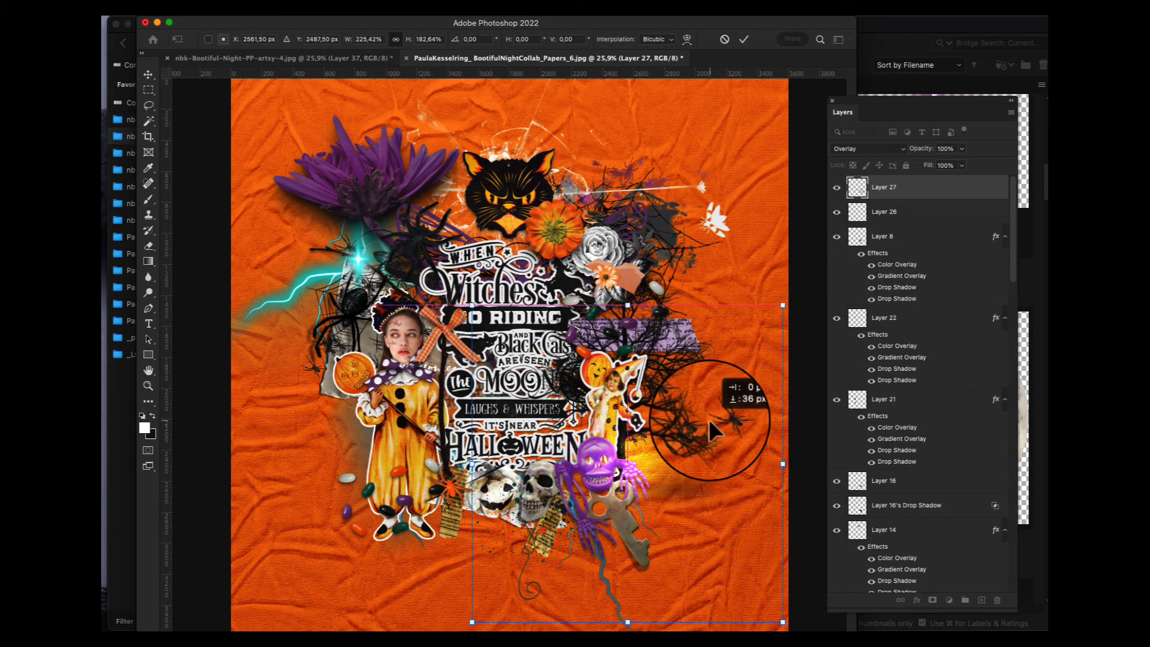
key("Return")
left_click(703, 426)
left_click_drag(670, 458, 645, 460)
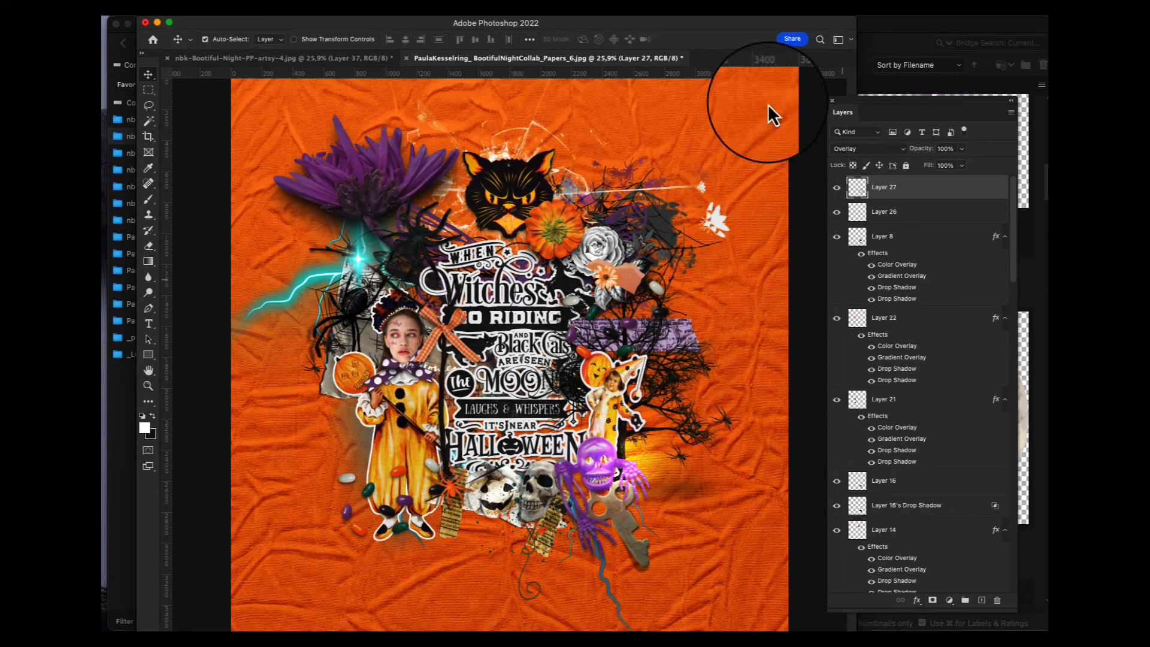
Duplicate the Overlay light burst and move the copy onto the purple flower
key("super+j")
key("super+t")
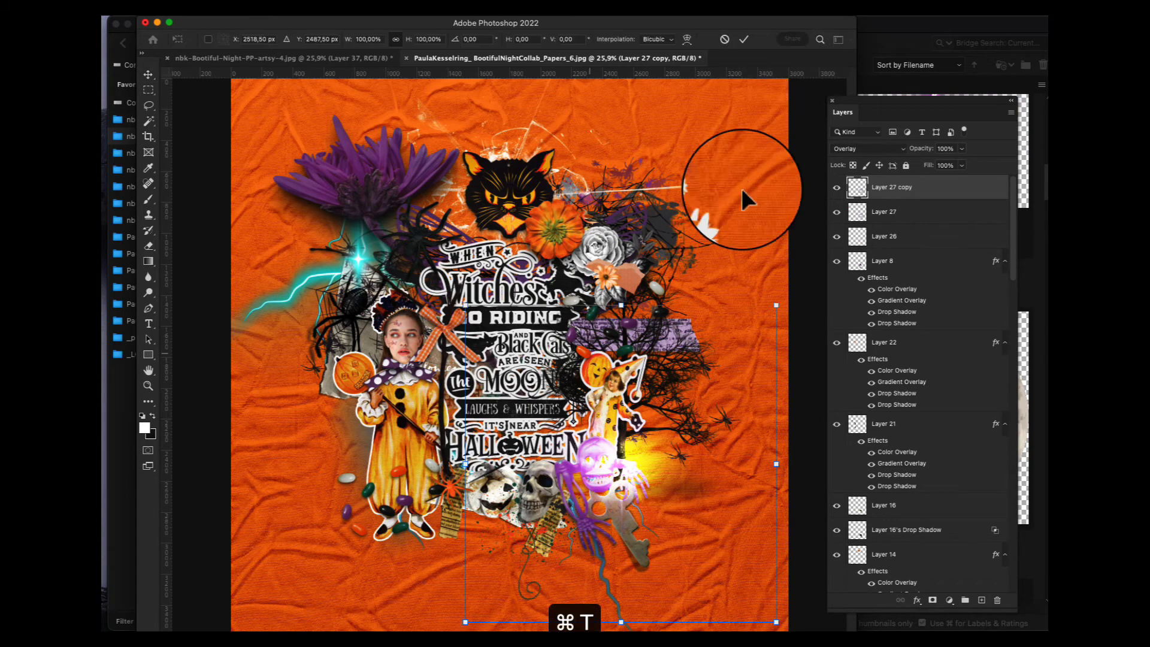
left_click_drag(678, 433, 342, 176)
key("Return")
Enlarge the copied light burst and align it with the centre of the purple flower
key("super+t")
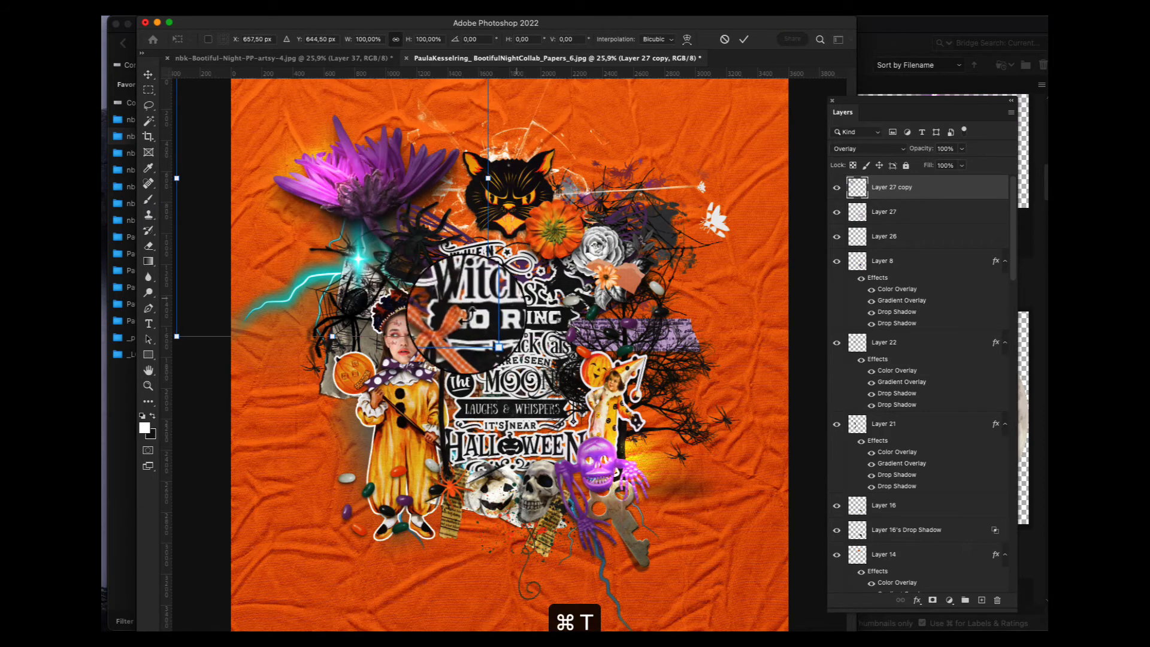
left_click_drag(489, 336, 684, 496)
left_click_drag(472, 311, 406, 247)
key("Return")
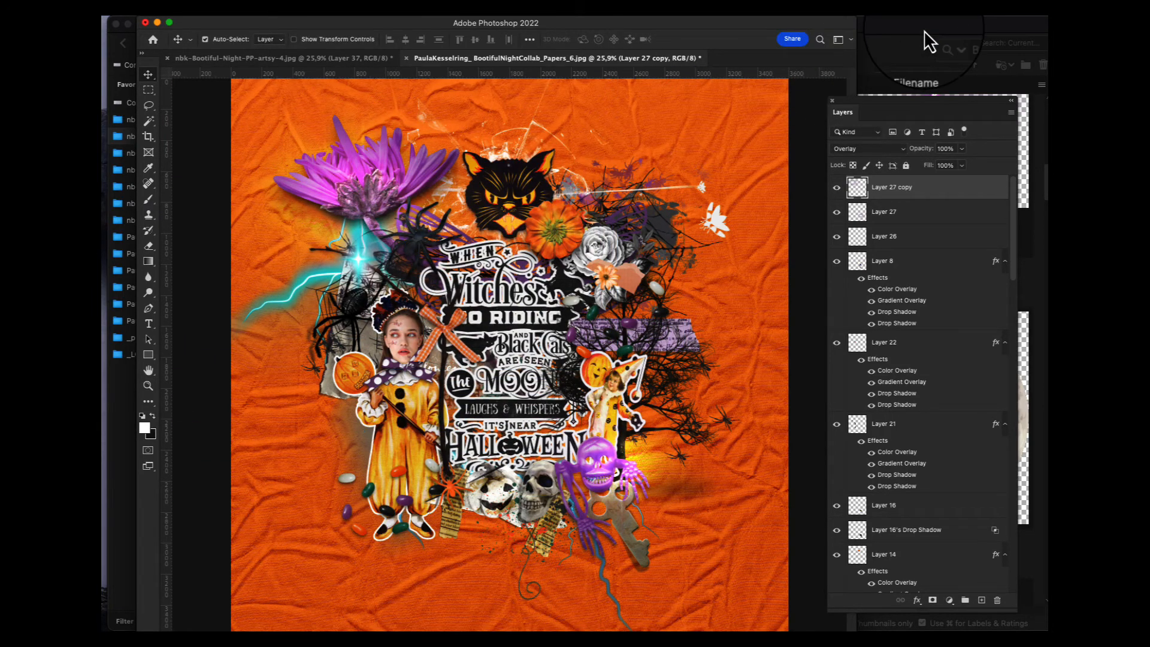
Switch to Bridge and copy the bat collage from nbk-Bootiful-Night-papersnippets-9.png into the orange paper document
left_click(924, 31)
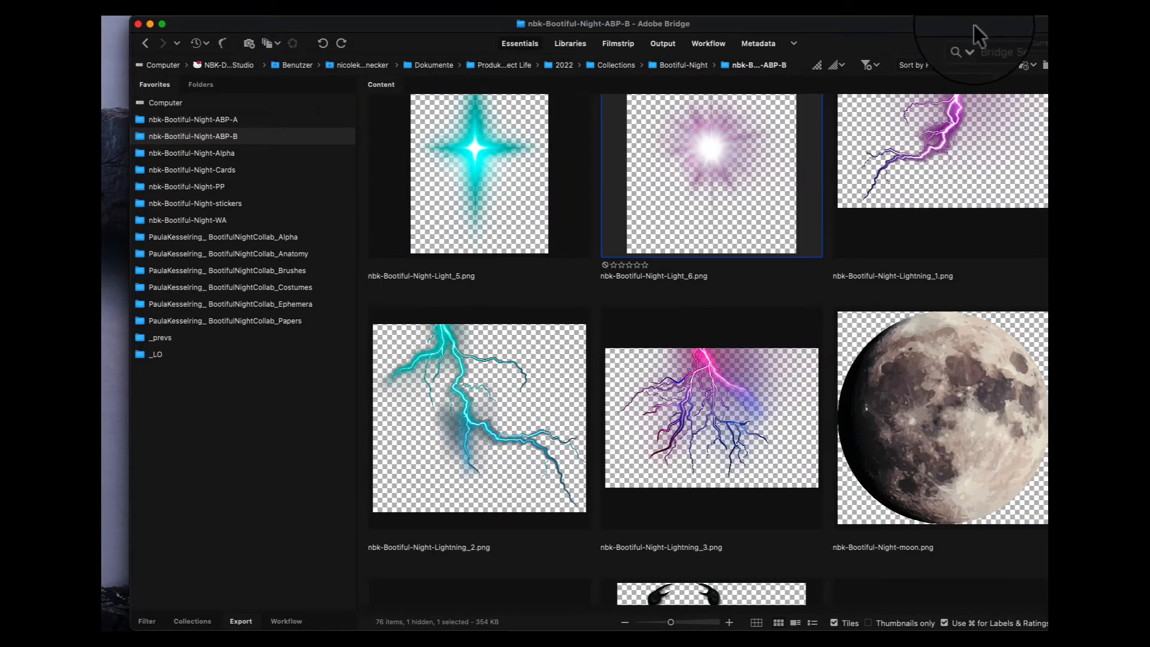
left_click_drag(974, 24, 950, 23)
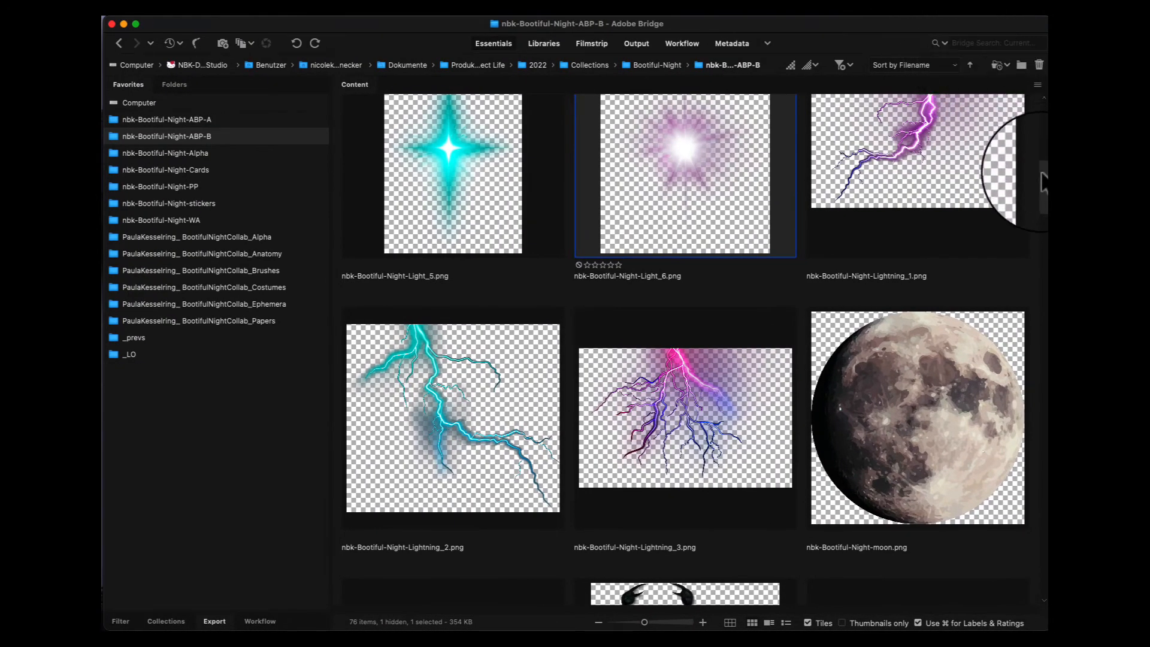
scroll(1013, 218, "down", 10)
scroll(1017, 224, "down", 5)
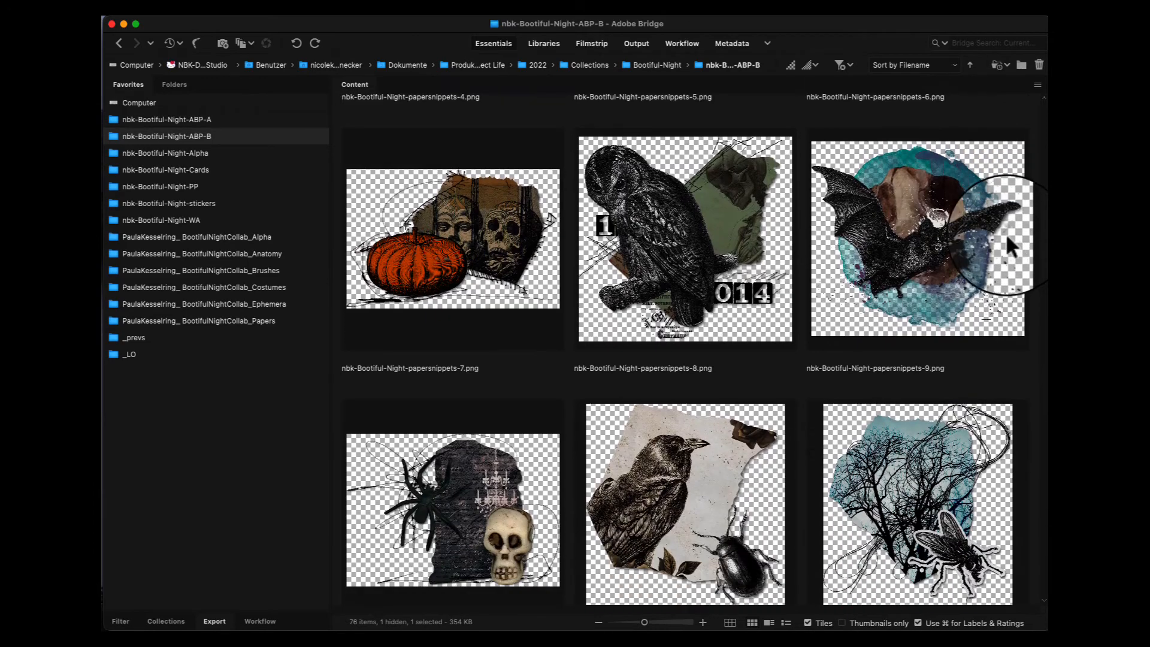
double_click(1009, 239)
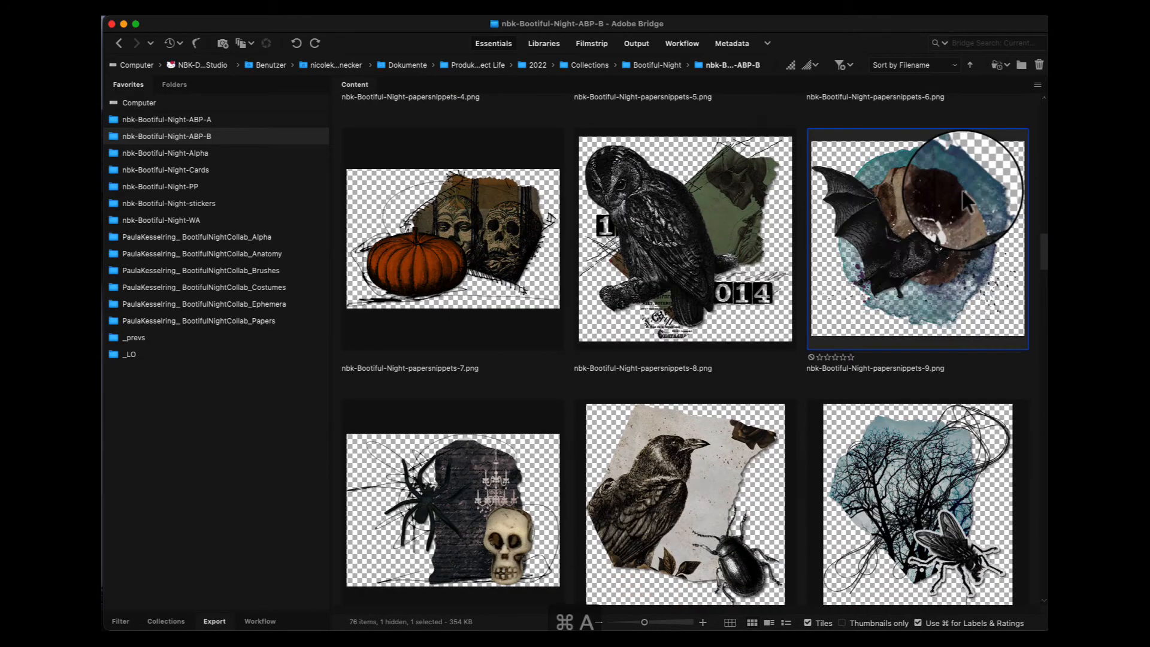
key("super+w")
key("super+v")
Rotate the bat collage -15°, scale it down, place it beside the black cat's head and send it behind the cluster
key("super+t")
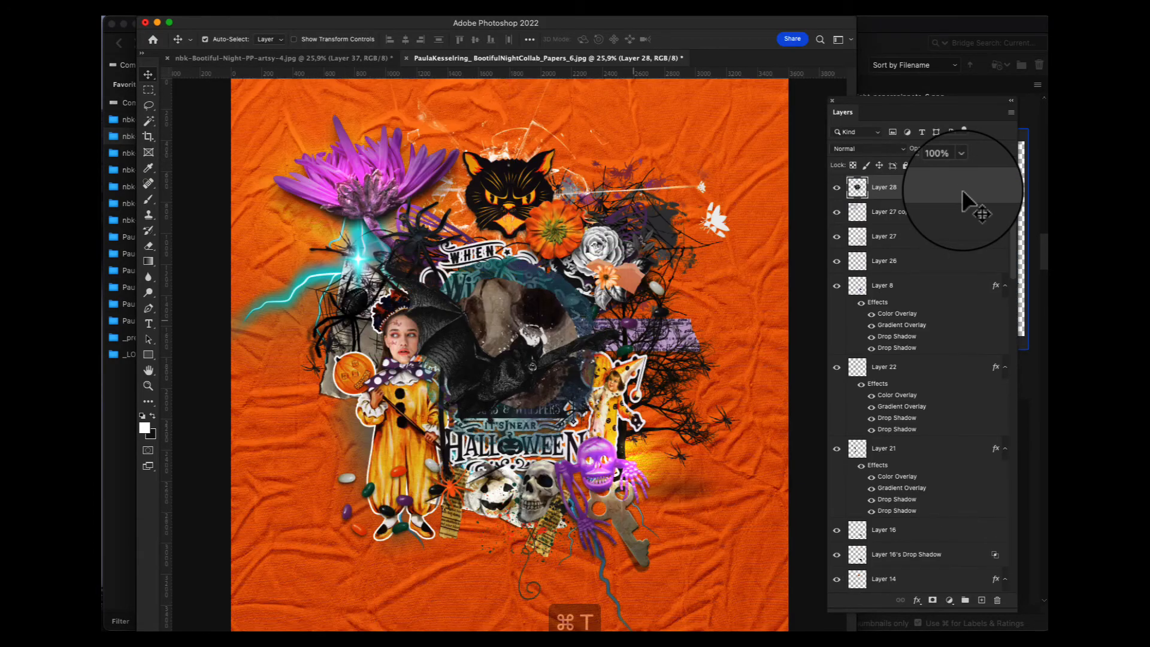
left_click_drag(626, 251, 544, 292)
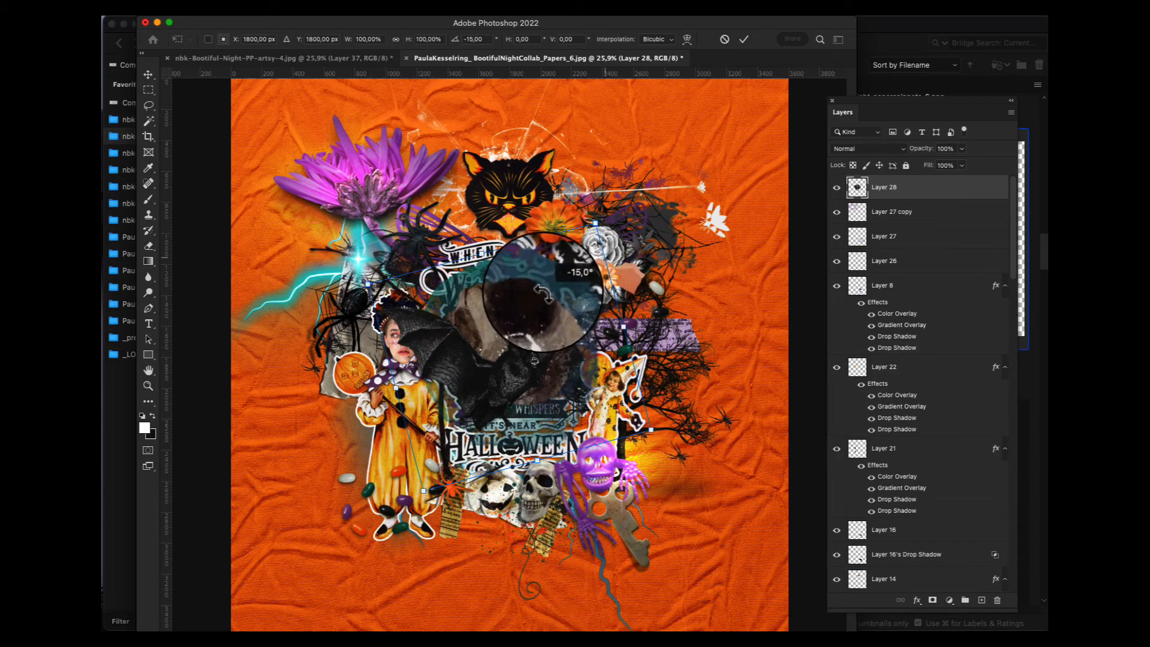
left_click_drag(596, 224, 538, 331)
left_click_drag(466, 384, 639, 137)
key("Return")
key("super+shift+bracketleft")
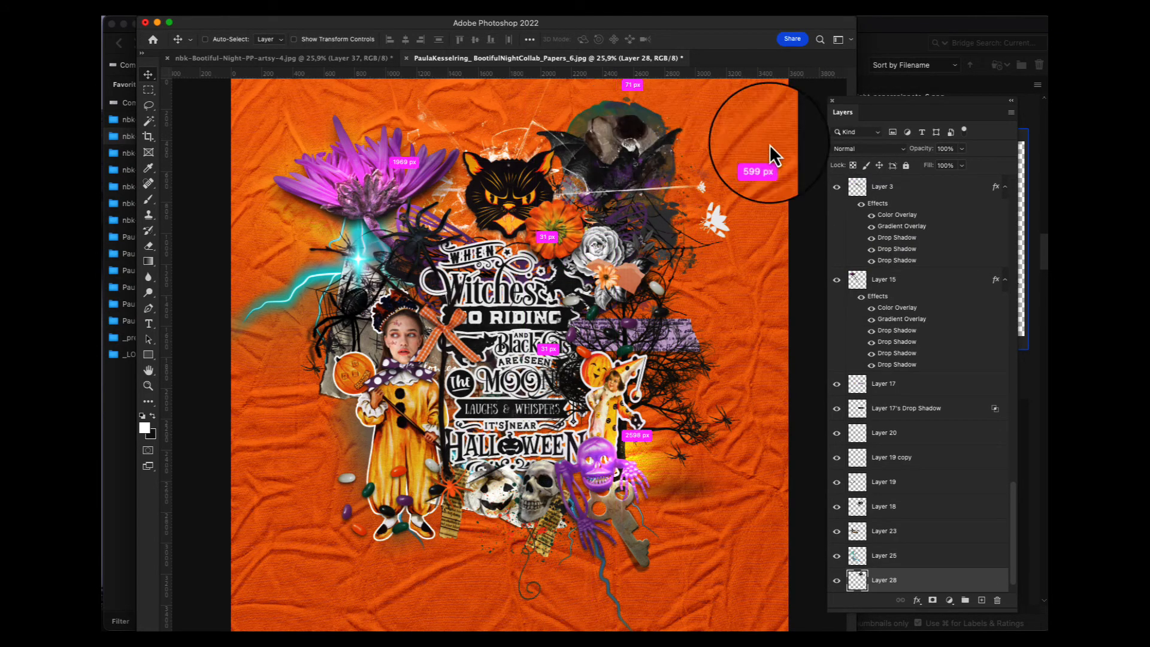
Set the bat collage's blend mode to Darker Color and fine-tune its position beside the cat
left_click(871, 150)
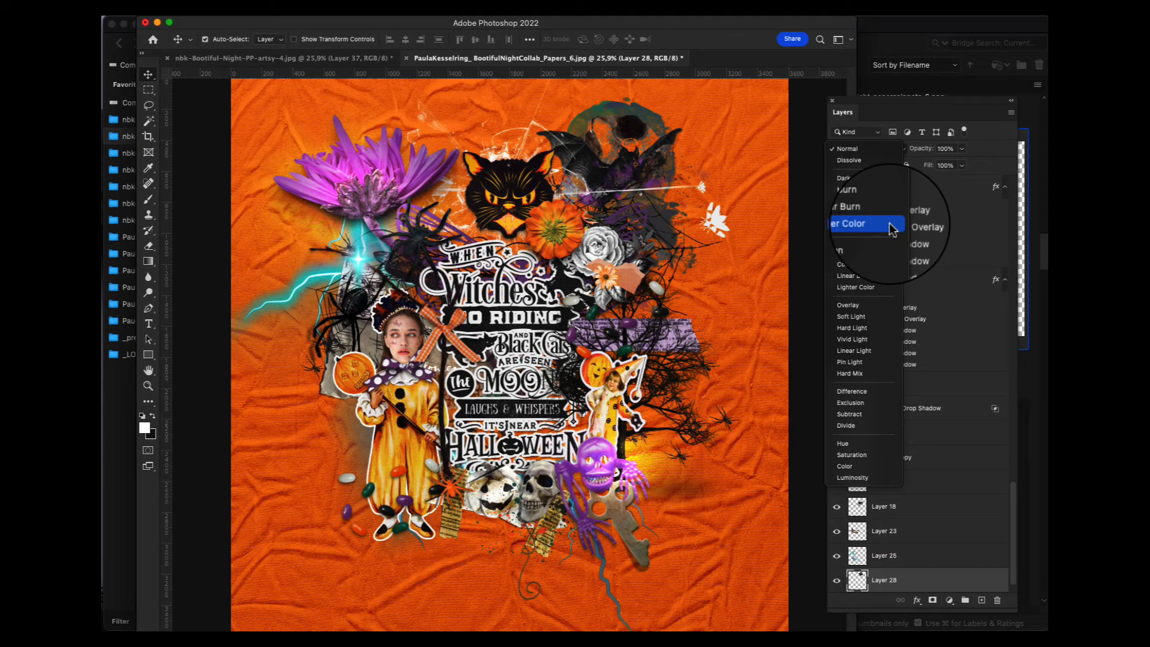
left_click(887, 224)
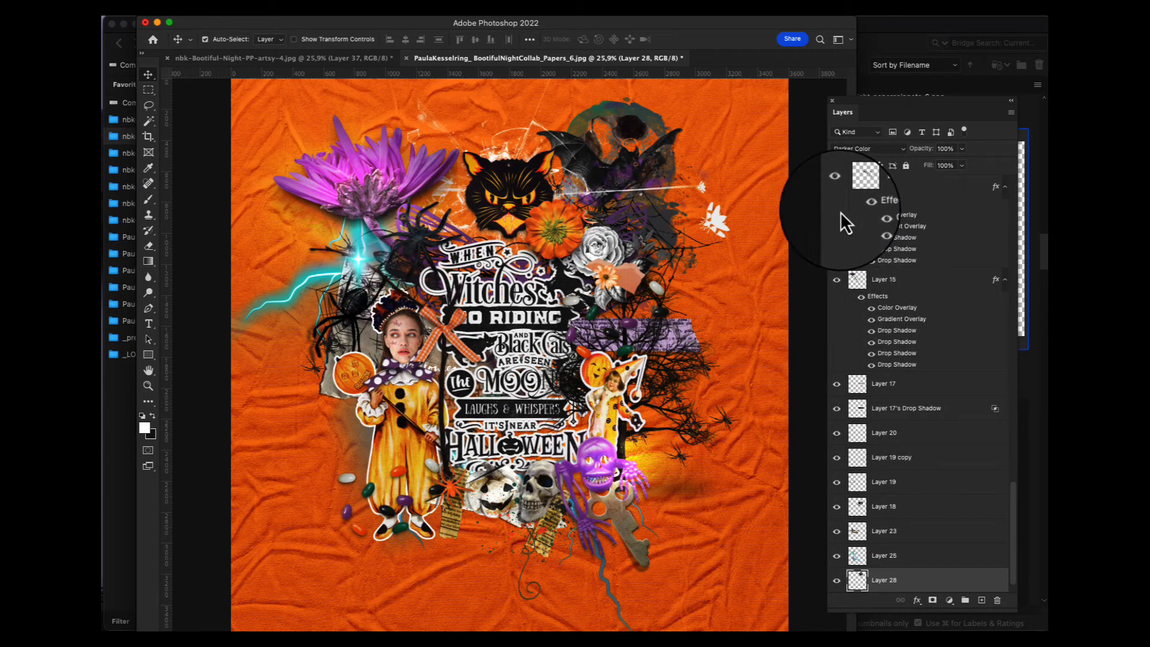
mouse_move(669, 157)
left_mouse_down()
mouse_move(665, 138)
mouse_move(688, 140)
mouse_move(650, 147)
left_mouse_up()
Switch to Bridge and copy the owl collage from nbk-Bootiful-Night-papersnippets-8.png into the orange paper document
left_click(955, 86)
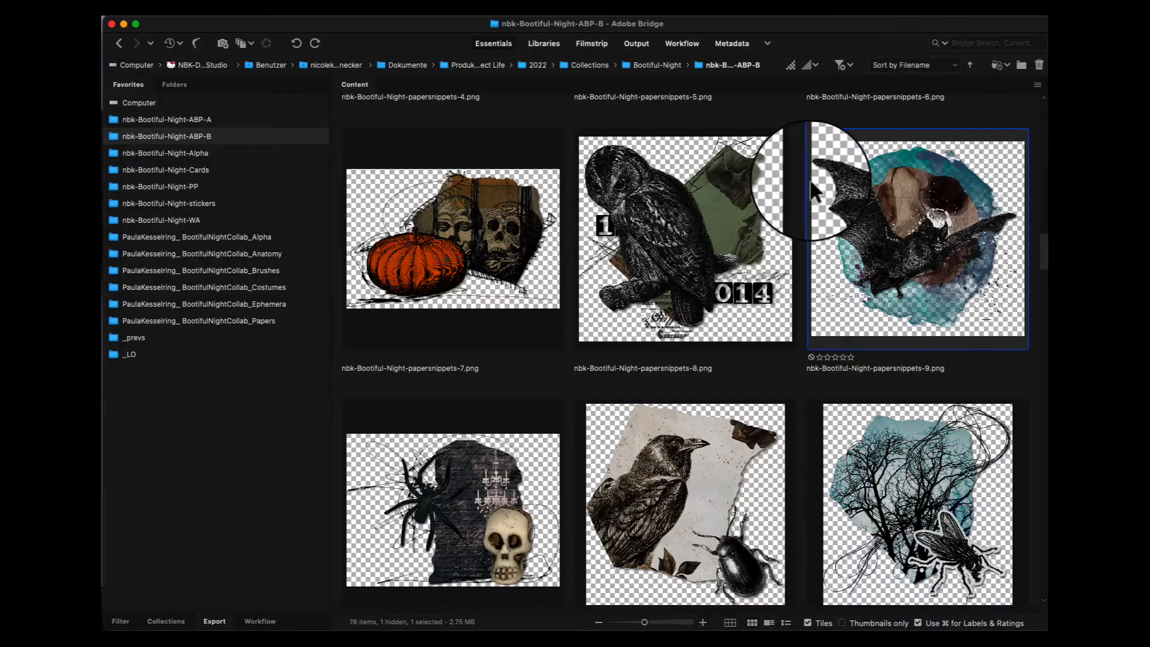
double_click(713, 258)
key("super+a")
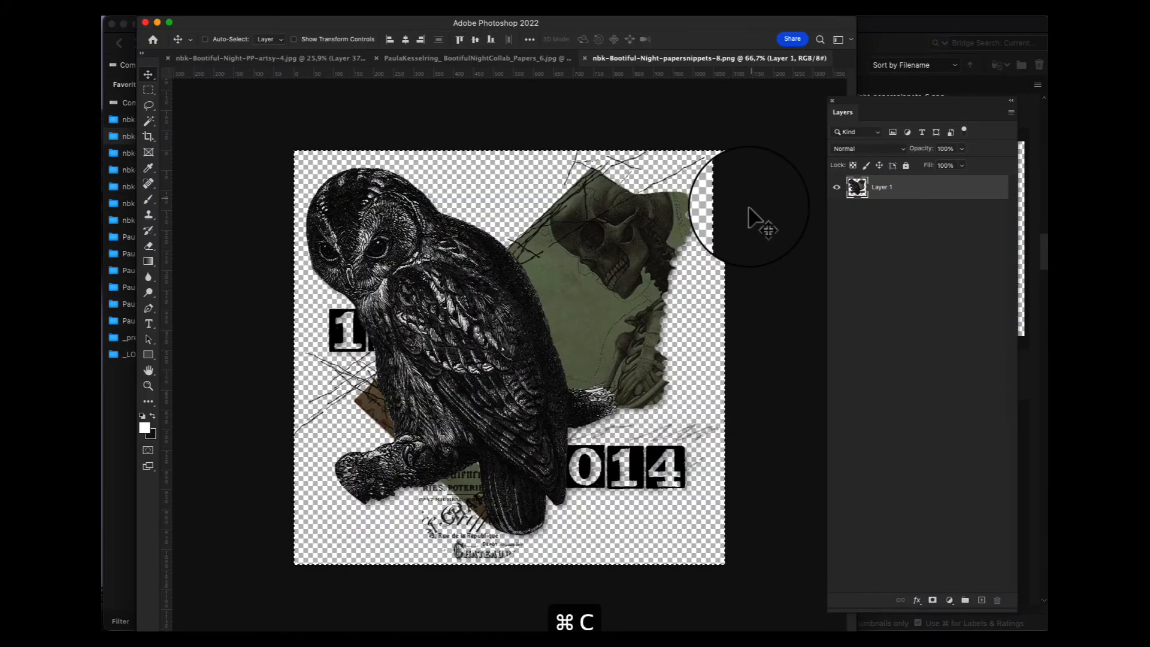
key("super+c")
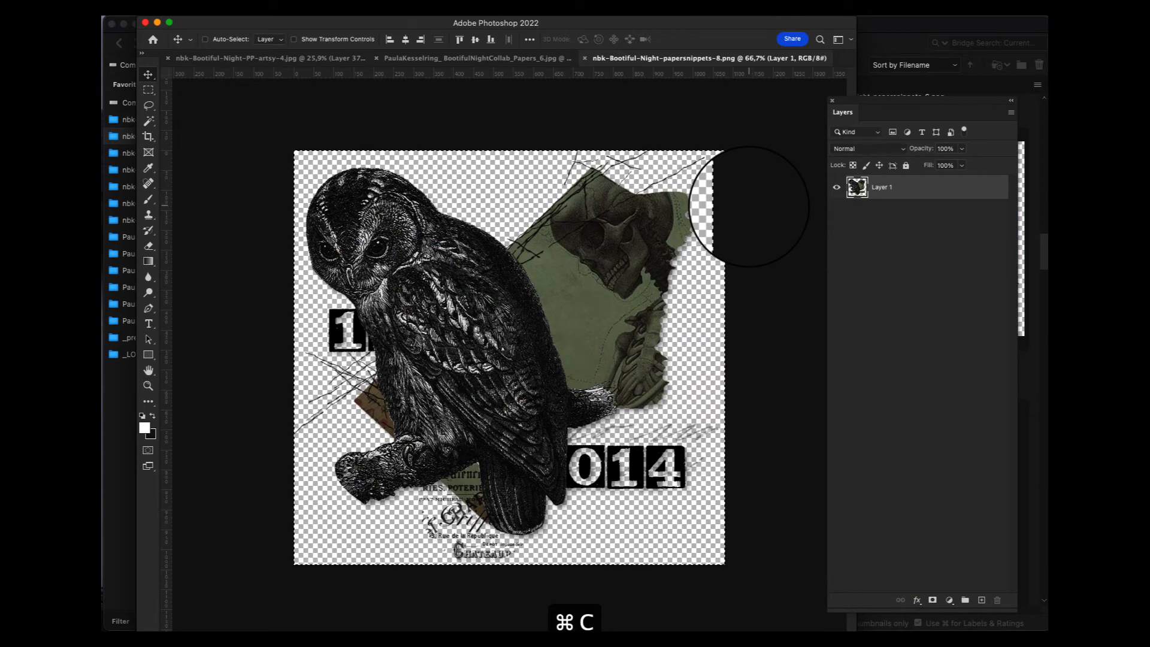
key("super+w")
key("super+v")
Scale down the owl collage and place it behind the girl in the yellow clown costume, below her pumpkin
key("super+t")
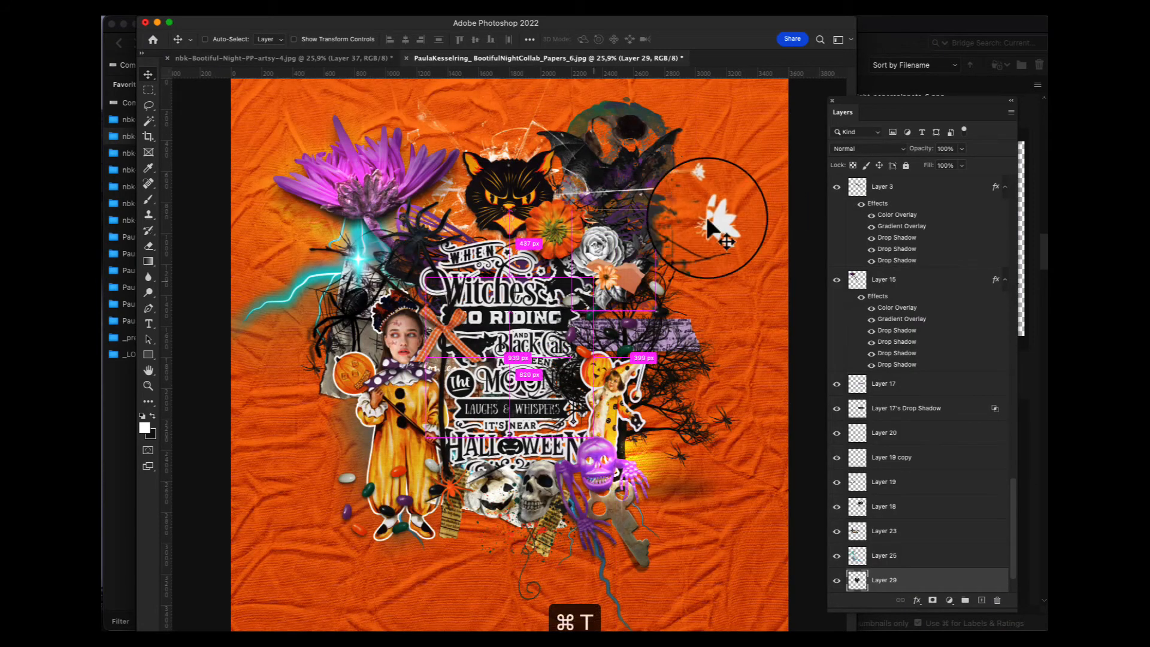
left_click_drag(710, 228, 347, 418)
left_click_drag(384, 280, 399, 529)
left_click_drag(328, 457, 345, 435)
key("Return")
Set the owl collage's blend mode to Darker Color
left_click(868, 149)
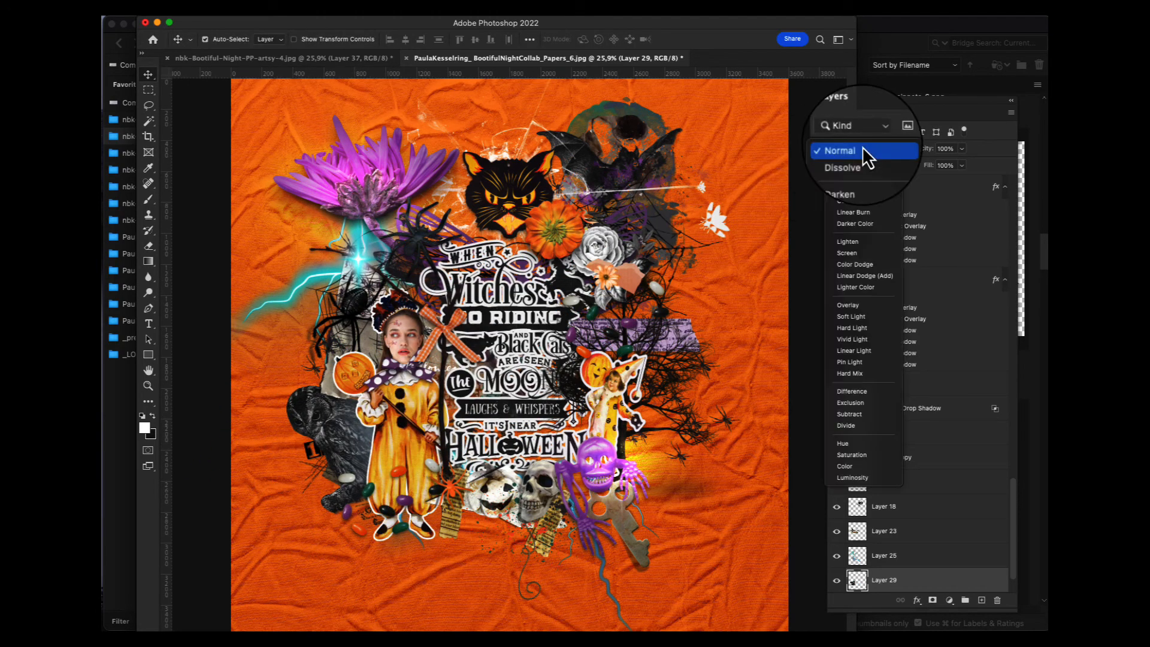
left_click(891, 219)
left_click_drag(310, 427, 387, 350)
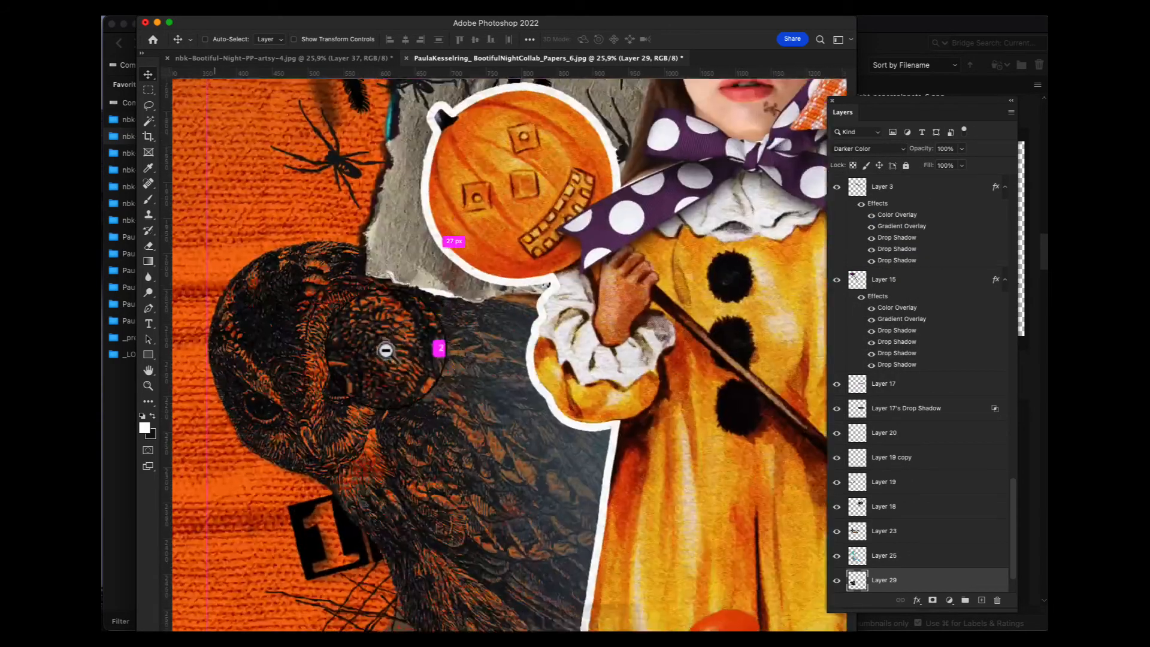
scroll(386, 351, "up", 2)
left_click_drag(422, 450, 444, 308)
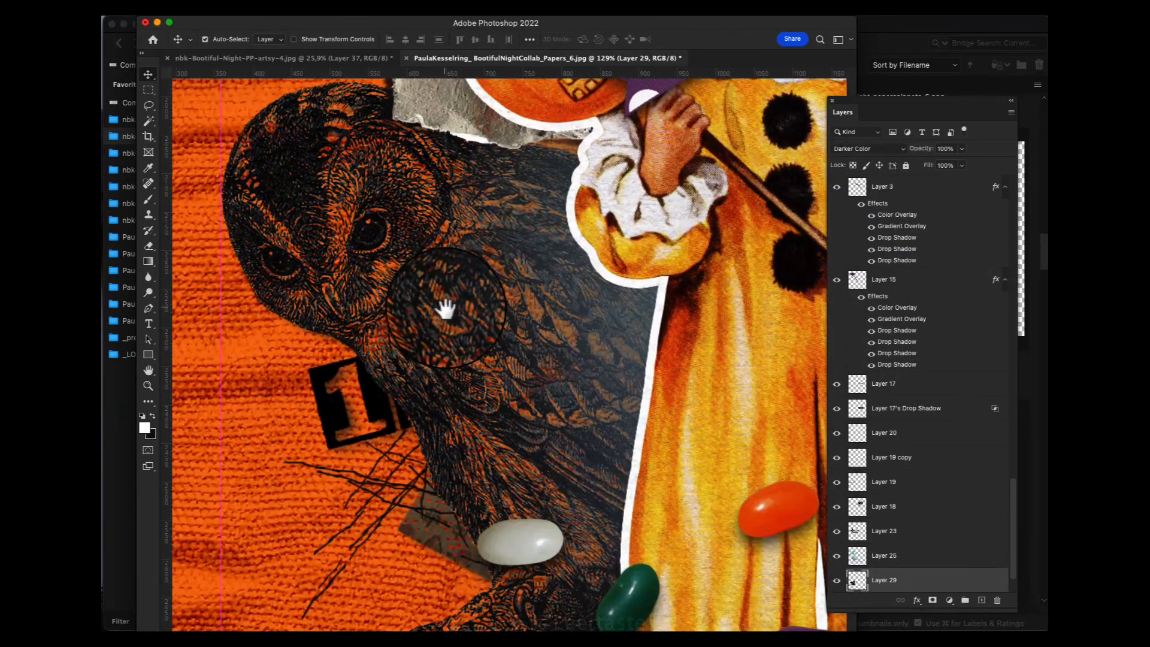
key("space")
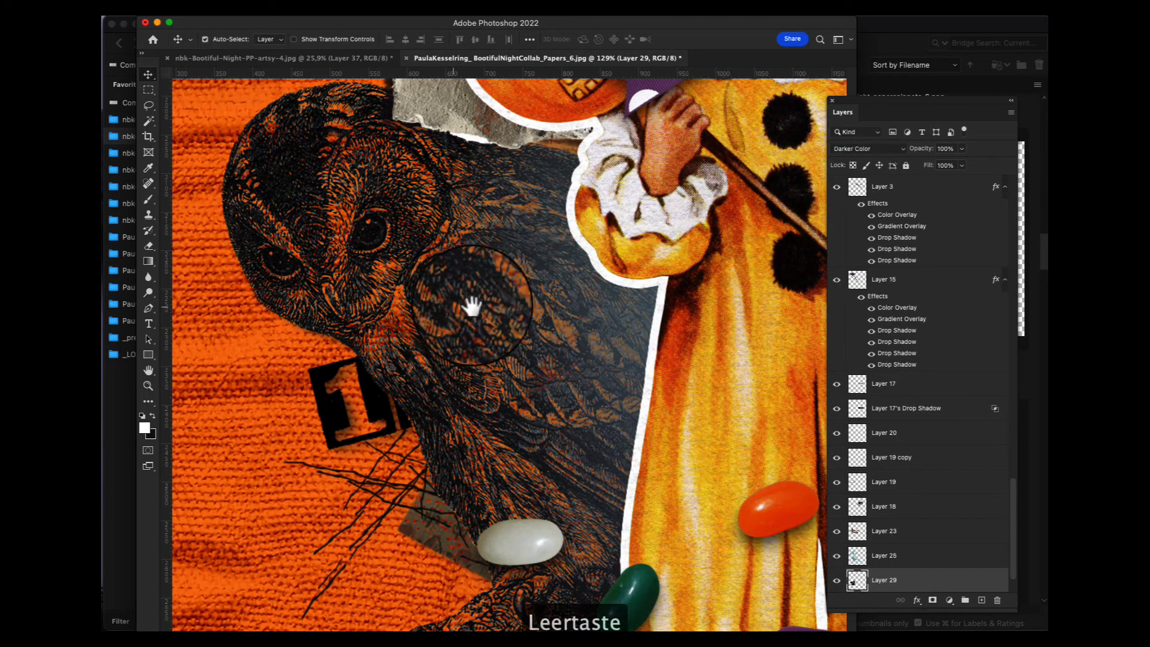
left_click(871, 147)
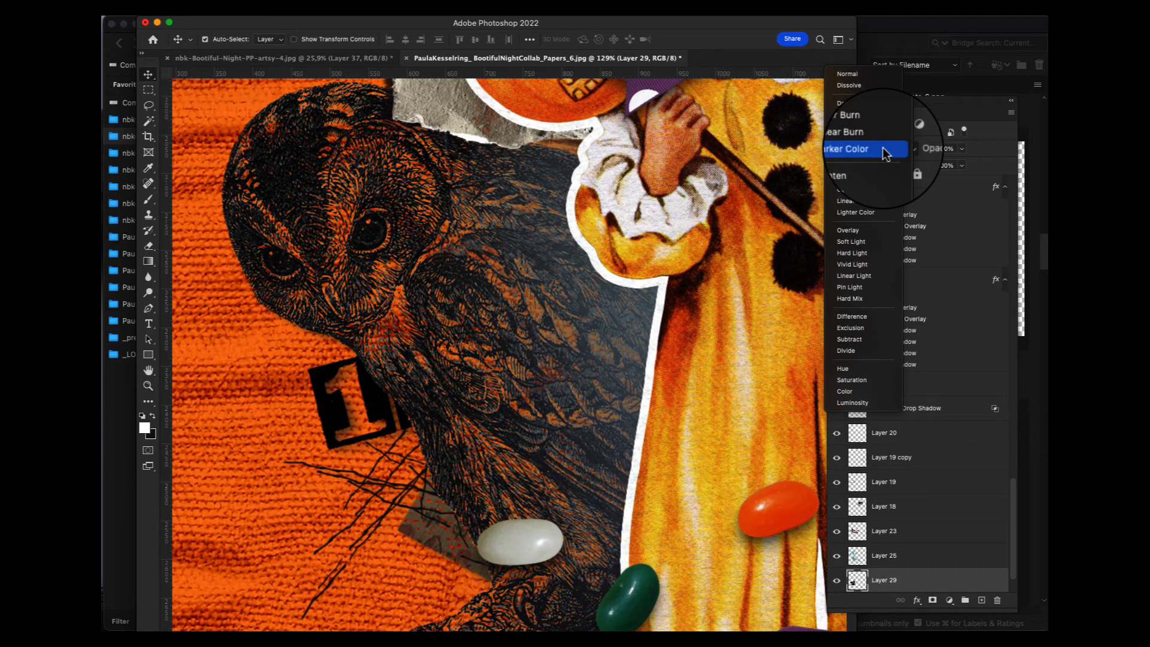
left_click(886, 154)
key("super+0")
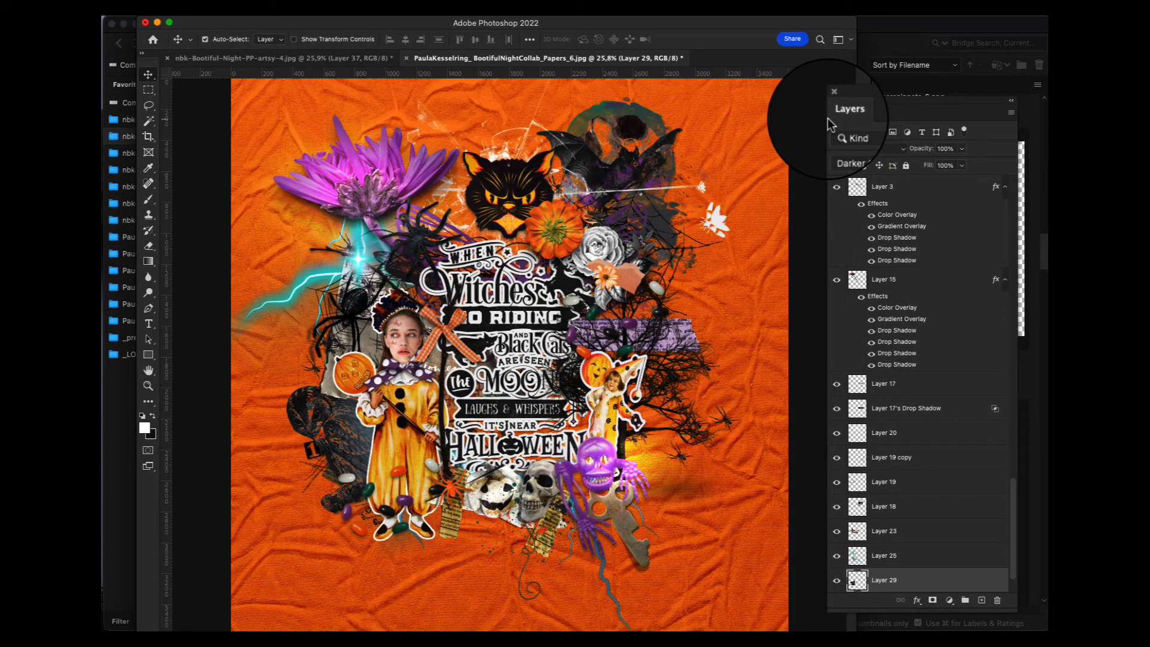
Switch to Bridge and copy the white pumpkin collage from nbk-Bootiful-Night-papersnippets-14.png into the orange paper document
left_click(889, 37)
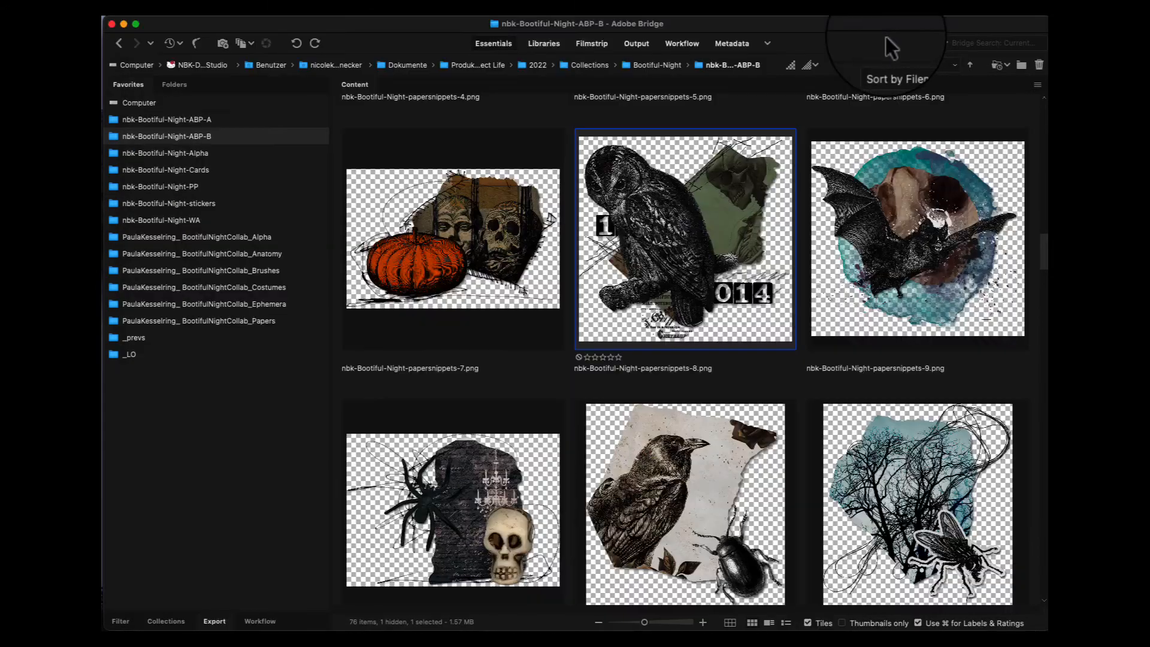
scroll(1023, 265, "down", 3)
scroll(1023, 265, "down", 5)
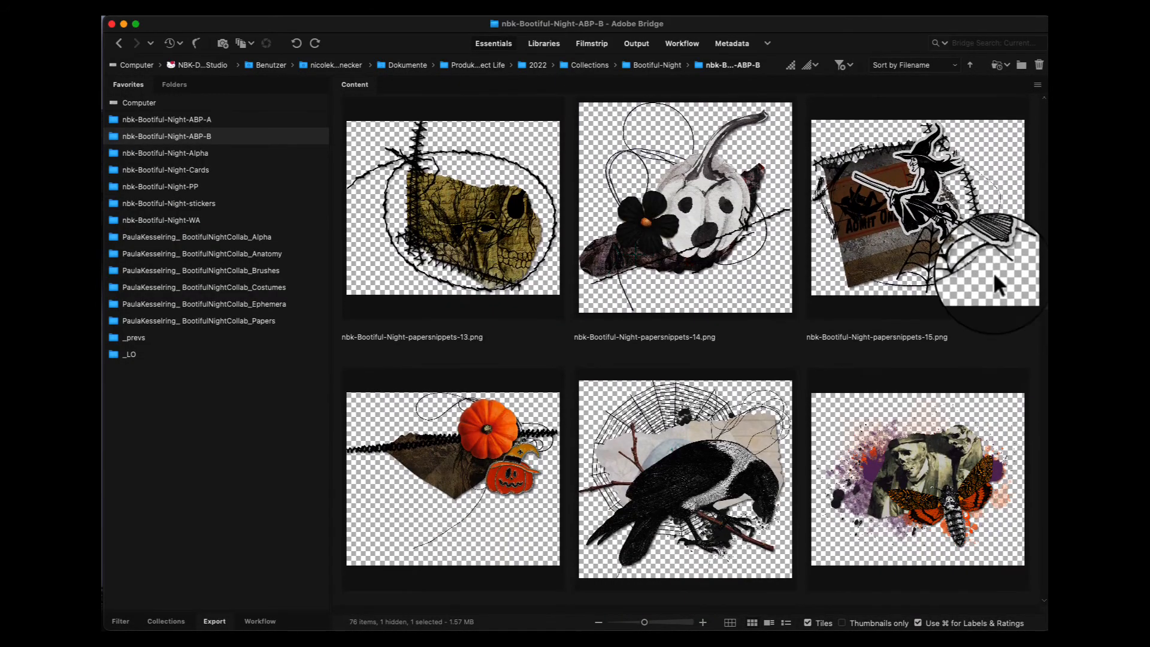
double_click(699, 189)
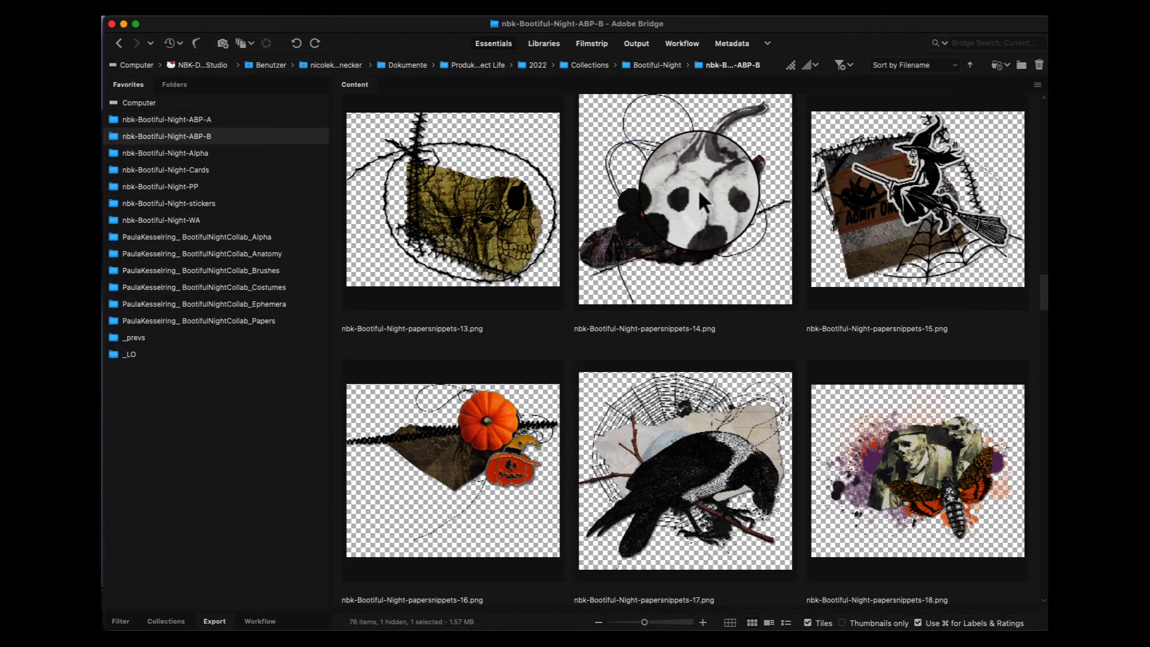
key("super+a")
key("super+v")
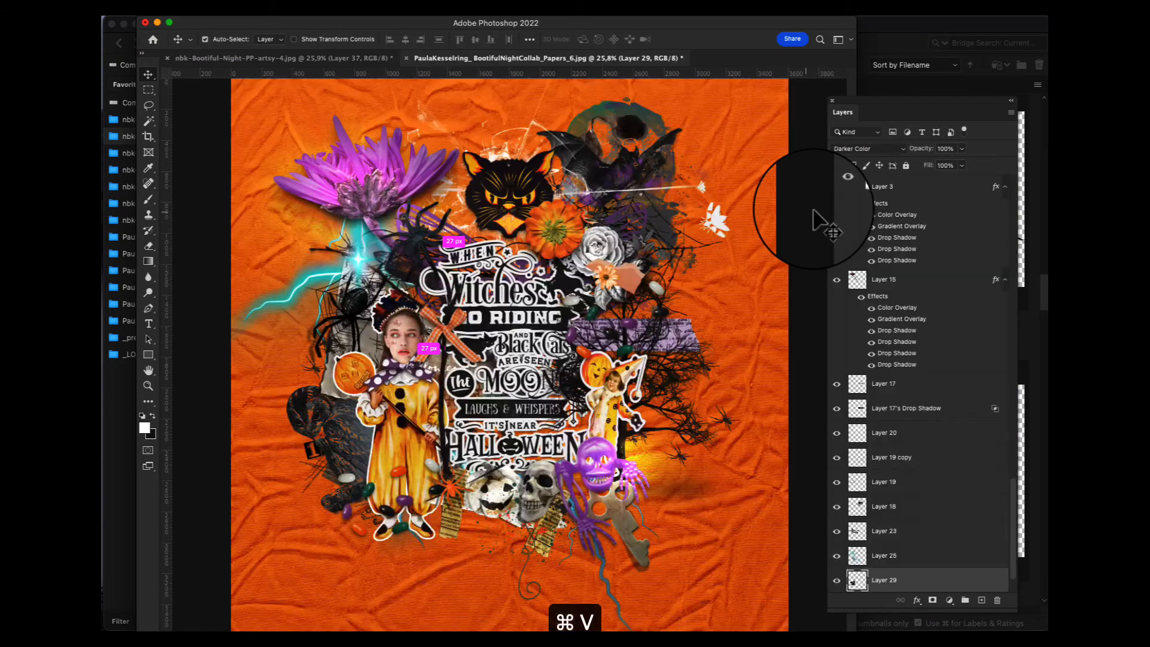
Scale the white pumpkin collage to 57.61% and place it behind the branches beside the small costumed figure
key("super+t")
left_click_drag(537, 309, 670, 434)
left_click_drag(763, 366, 660, 468)
left_click_drag(621, 510, 683, 414)
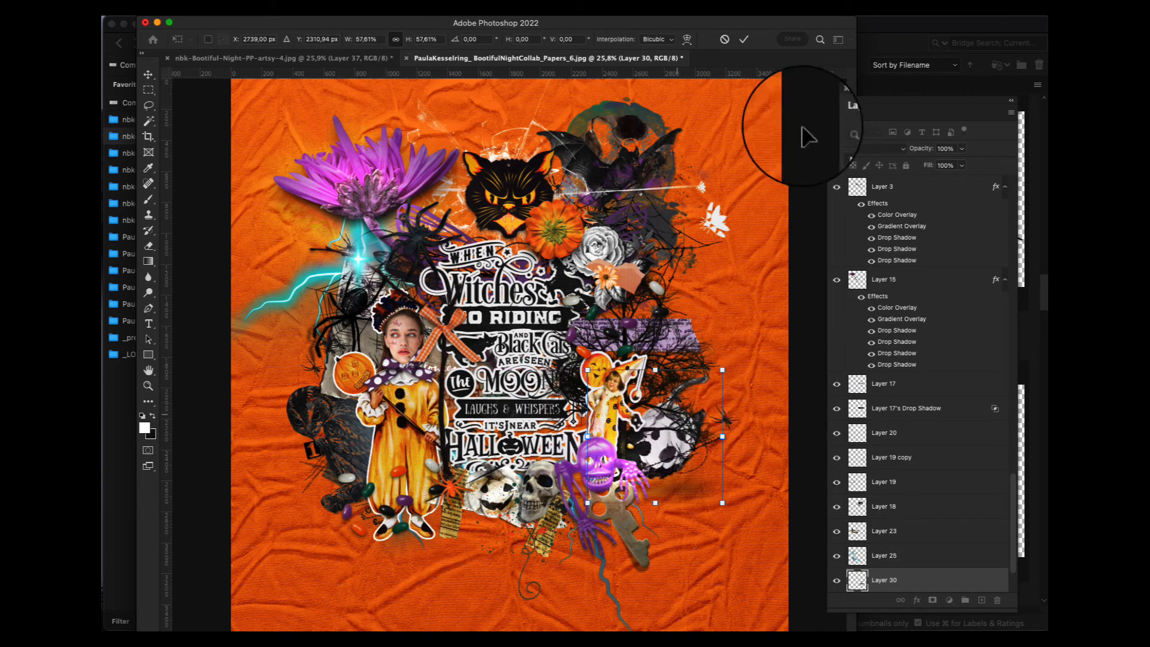
key("Return")
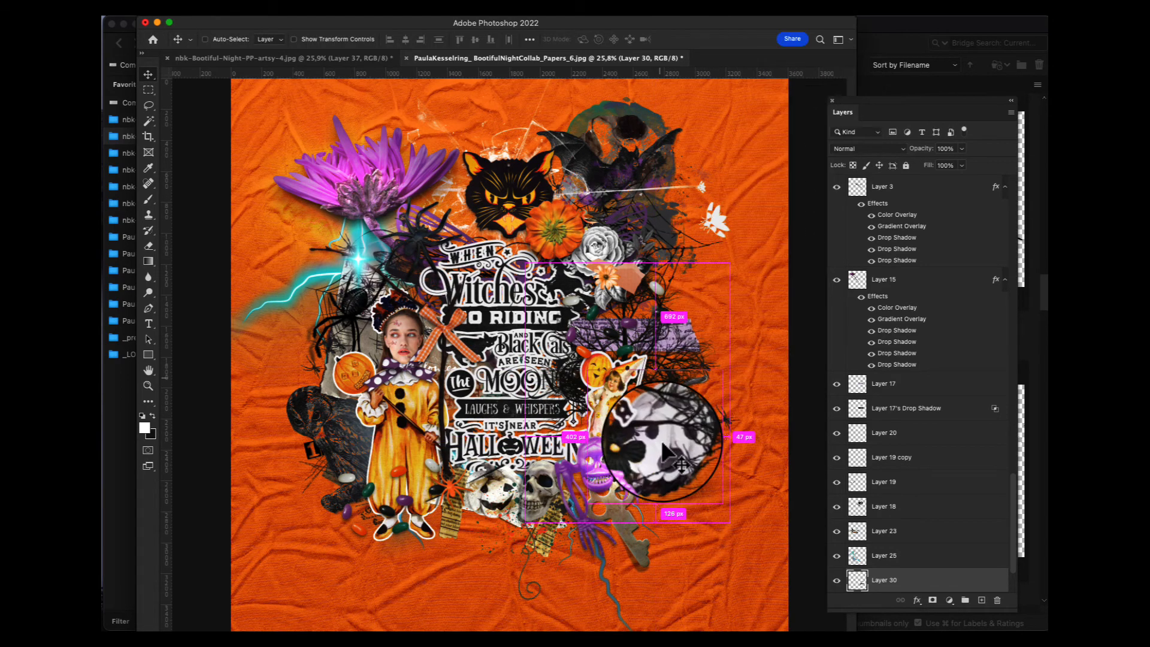
mouse_move(662, 441)
left_mouse_down()
mouse_move(681, 299)
mouse_move(433, 190)
mouse_move(700, 433)
mouse_move(663, 454)
left_mouse_up()
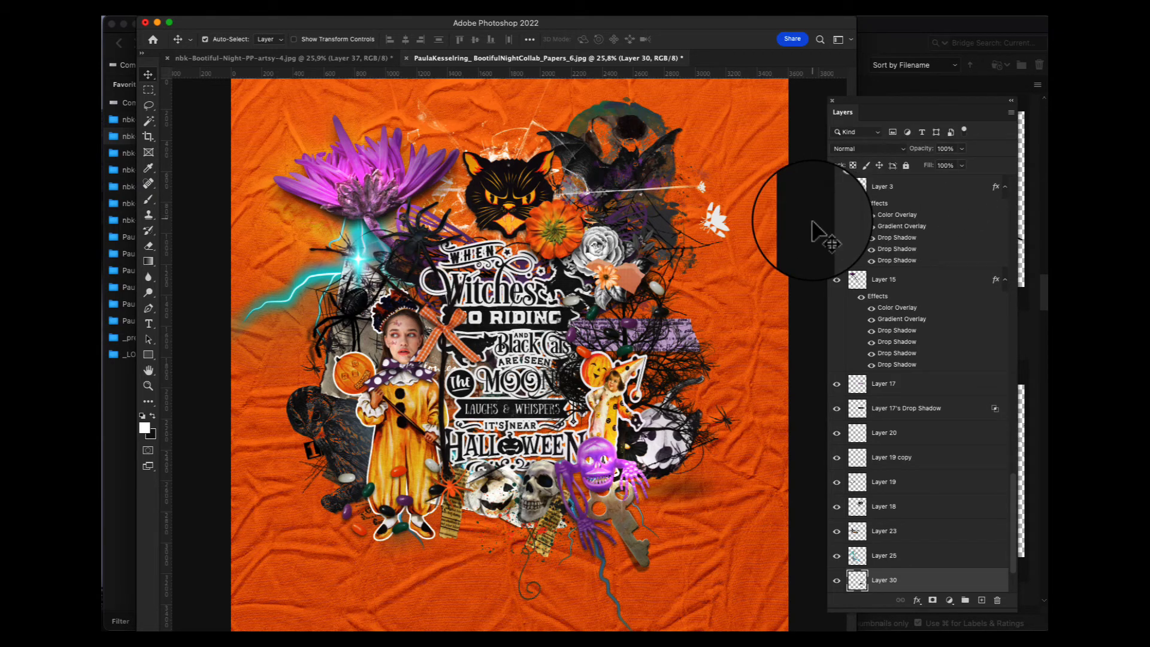
Add a new layer filled with black at the very top of the layer stack and set its Fill to 0%
left_click(941, 186)
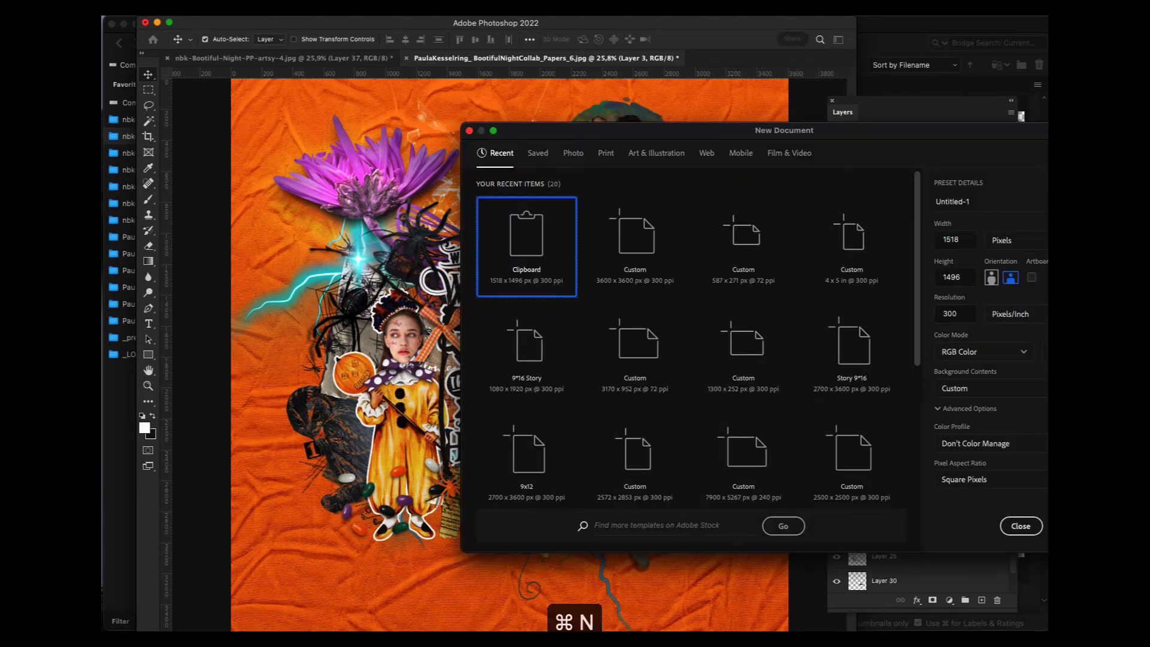
key("super+period")
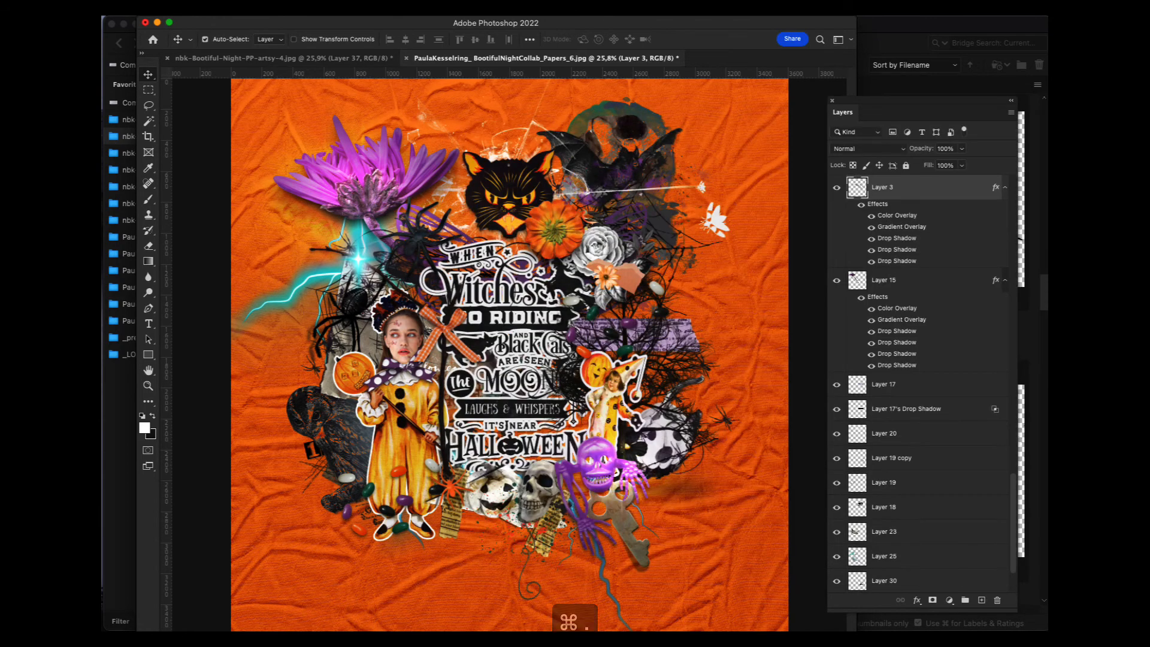
key("super+n")
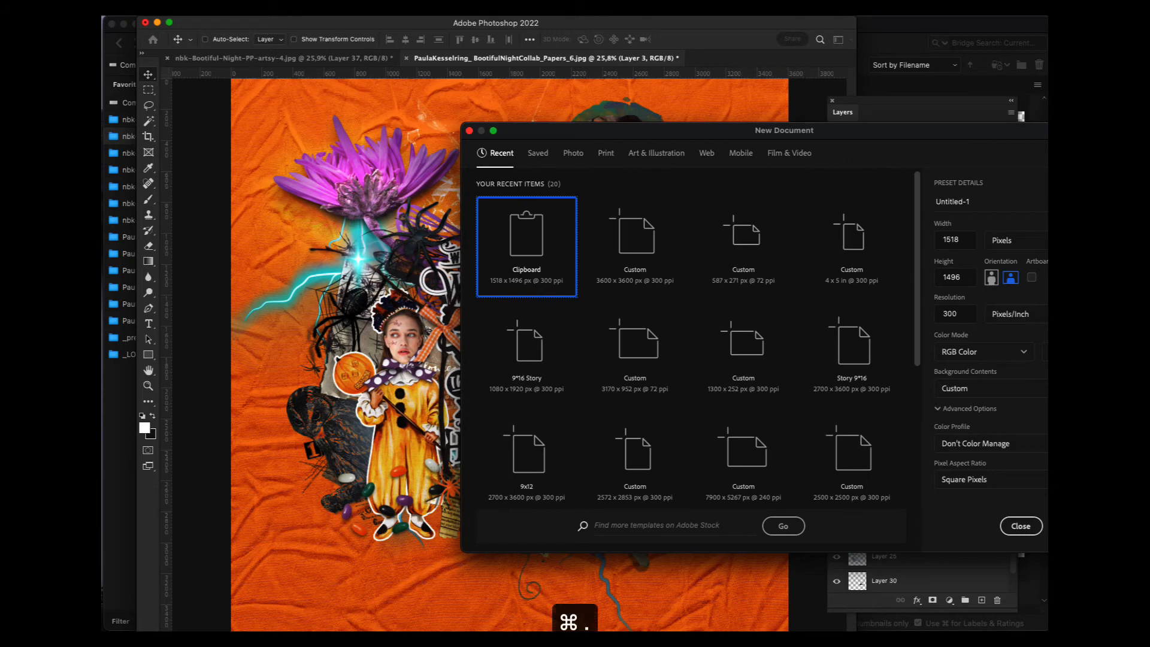
key("shift+super+n")
key("Return")
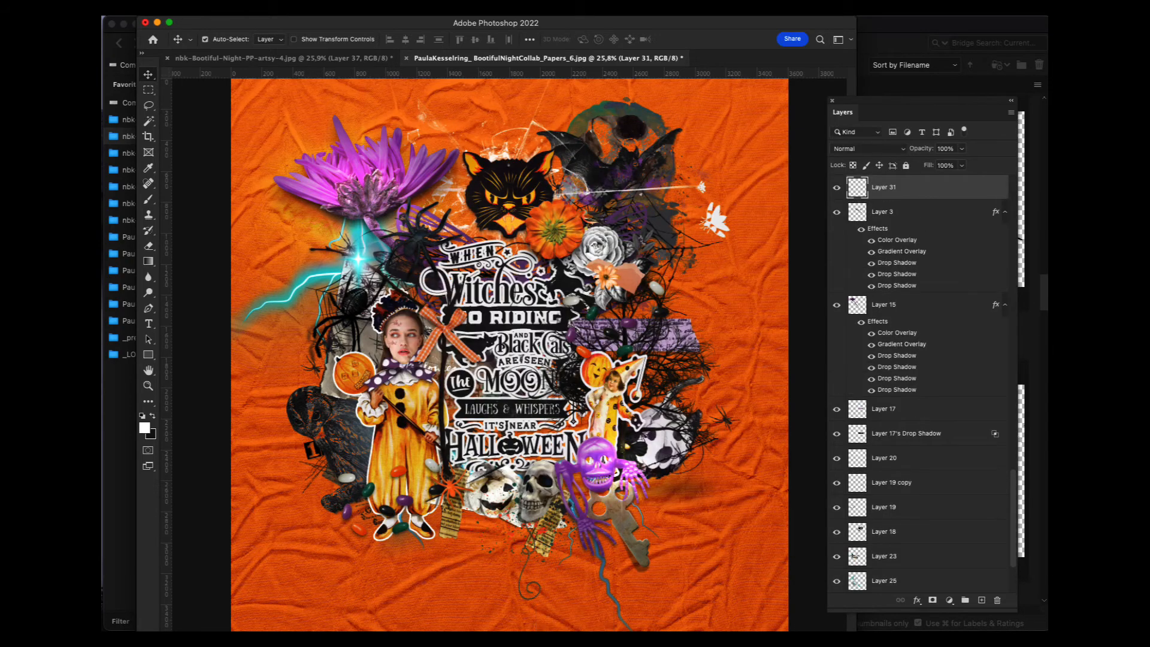
key("super+BackSpace")
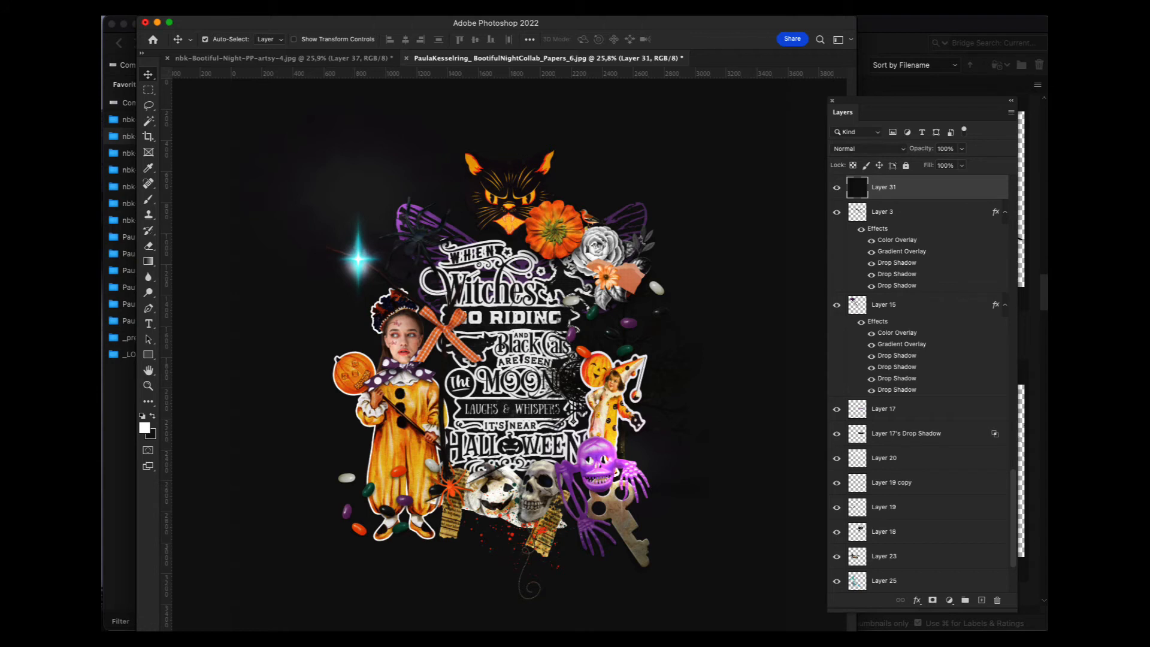
key("shift+super+bracketright")
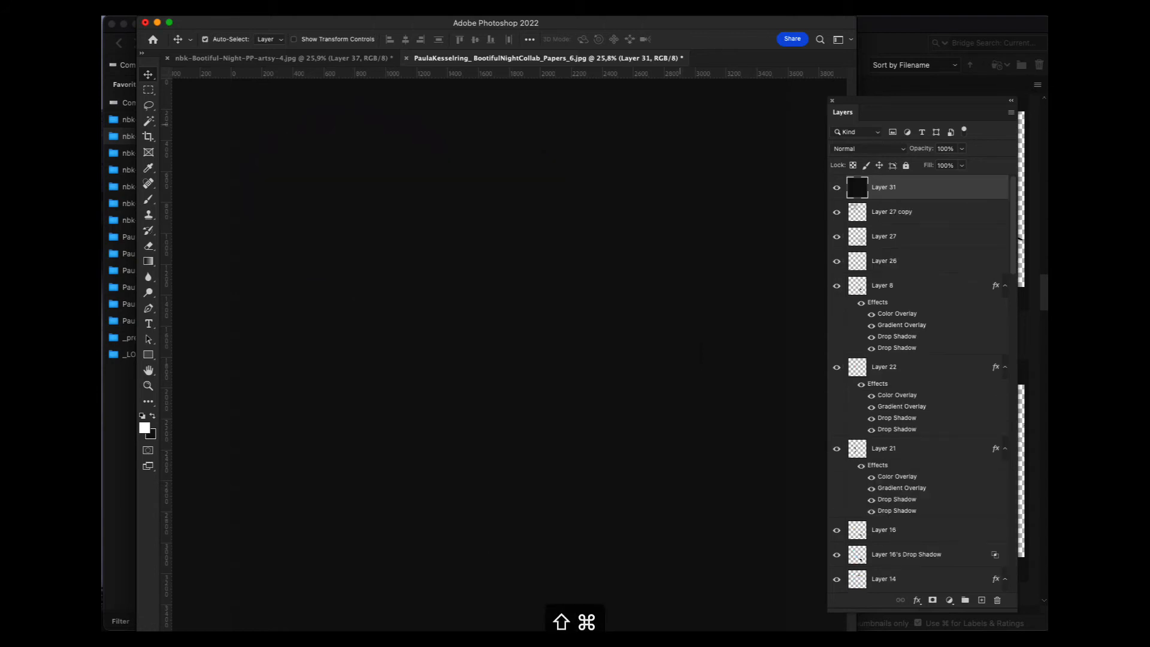
left_click(962, 165)
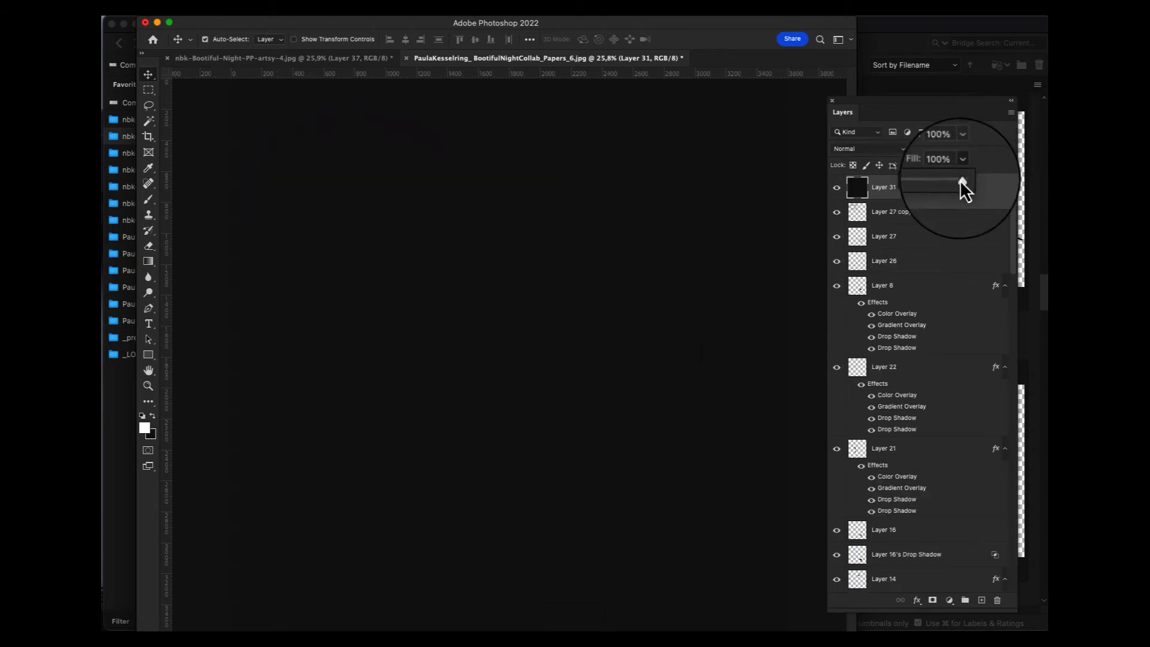
left_click_drag(961, 180, 851, 172)
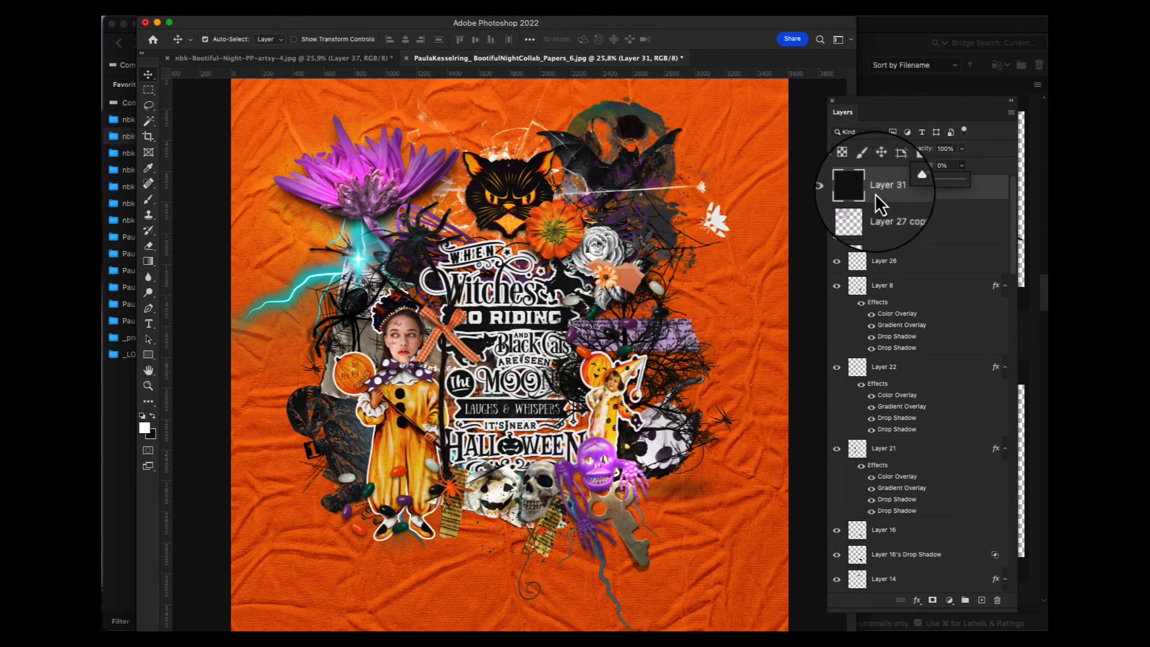
left_click(949, 601)
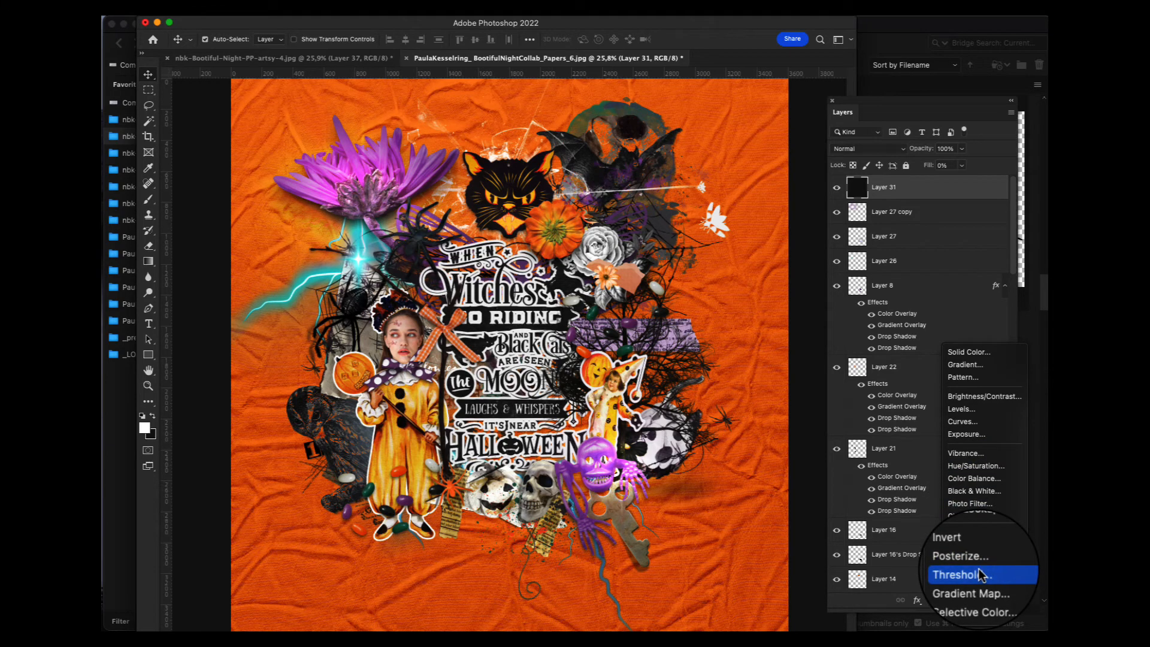
left_click(991, 585)
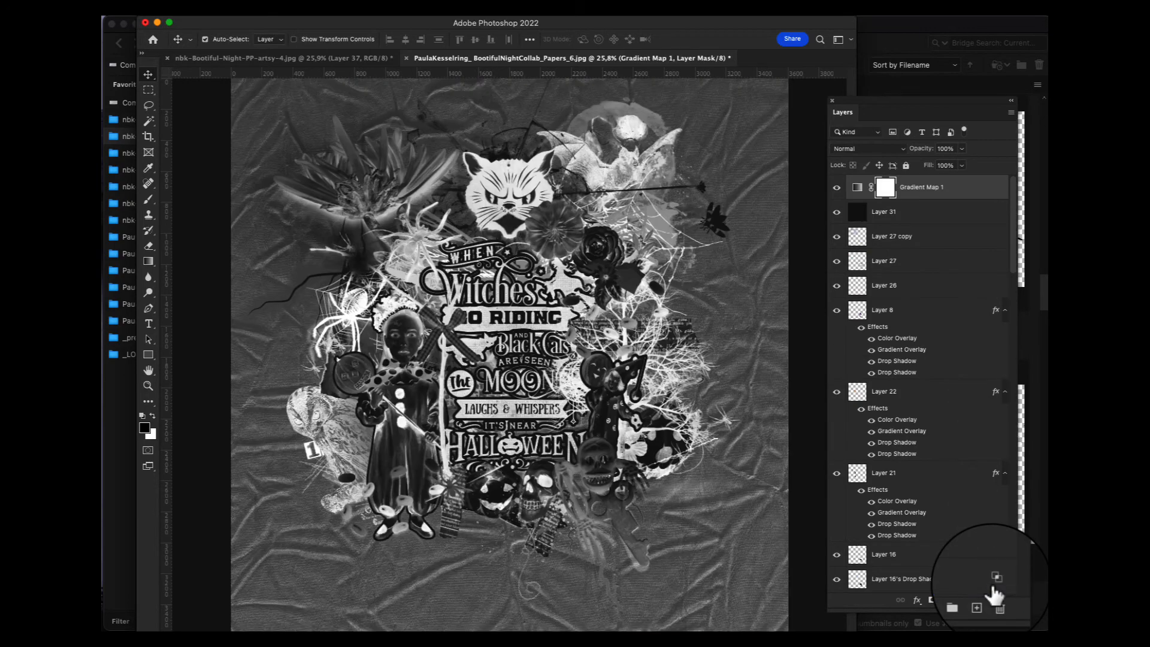
key("super+z")
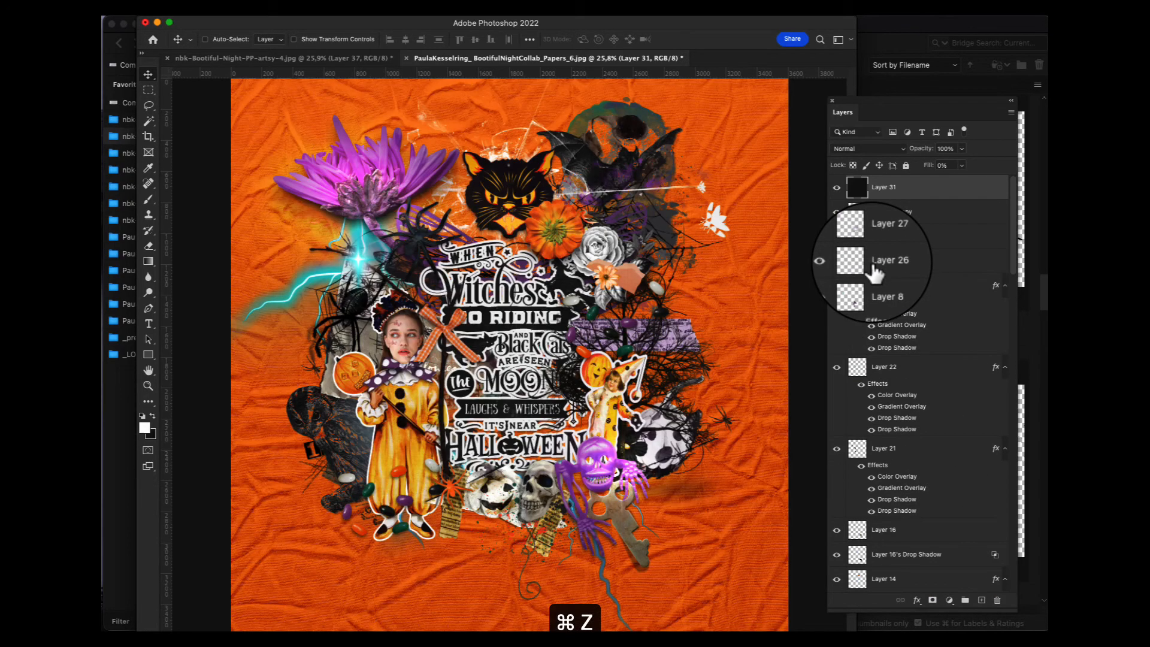
left_click(950, 600)
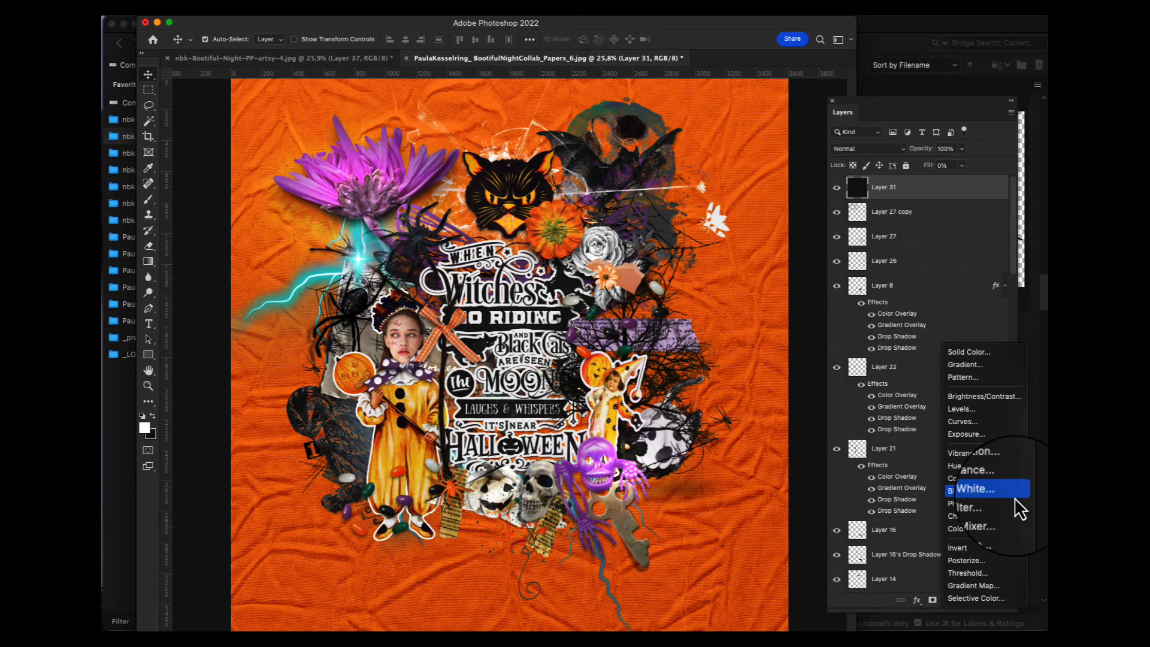
left_click(812, 476)
Add a Gradient fill layer above the black layer using the Black, White preset from Basics
left_click(950, 600)
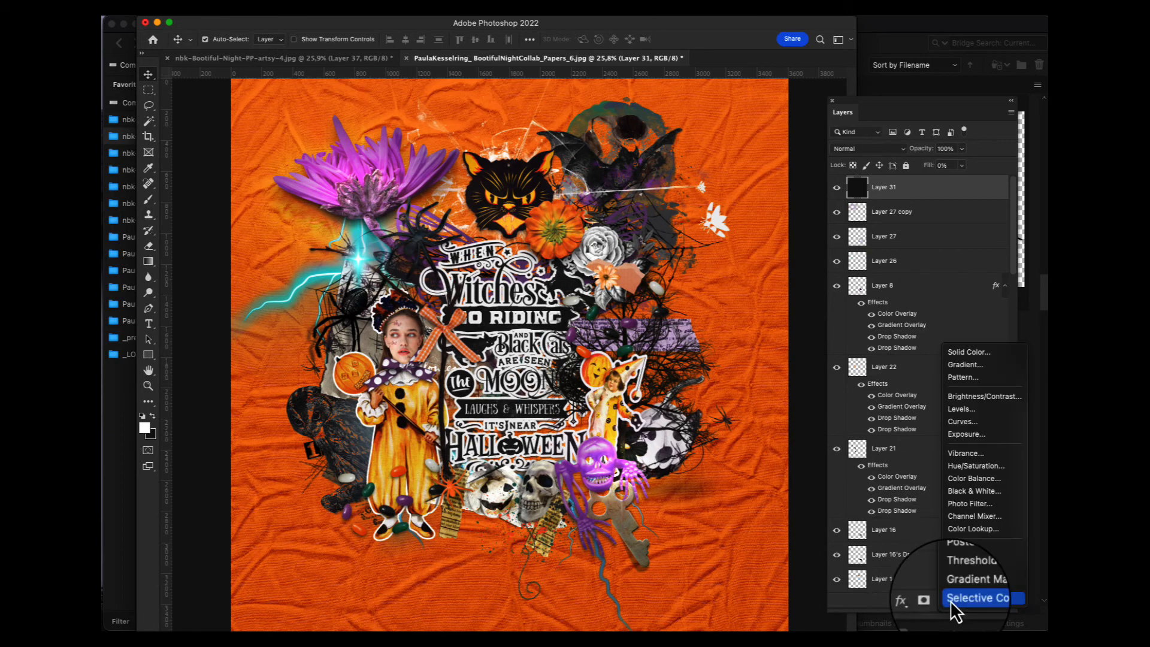
left_click(978, 366)
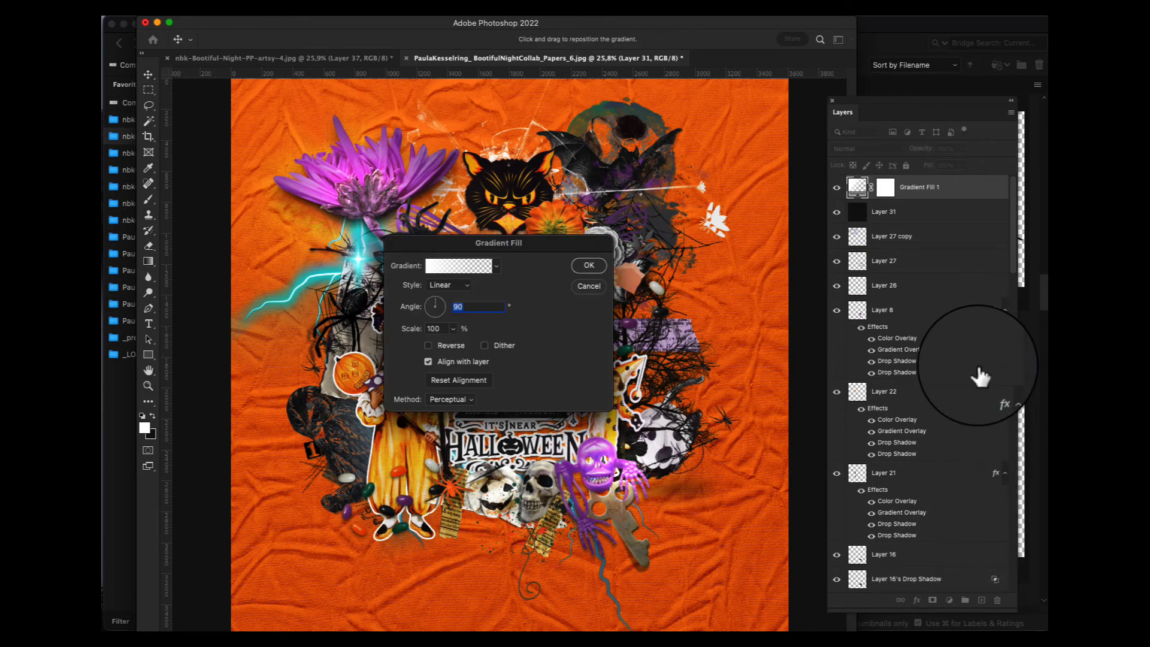
left_click(457, 264)
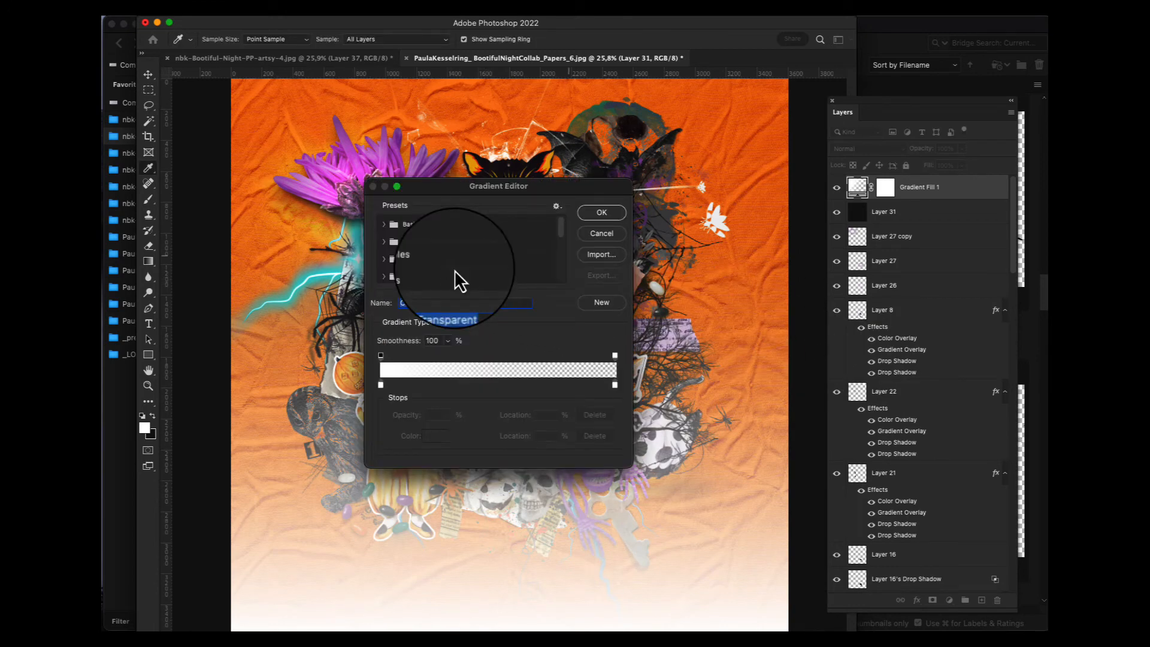
left_click(385, 225)
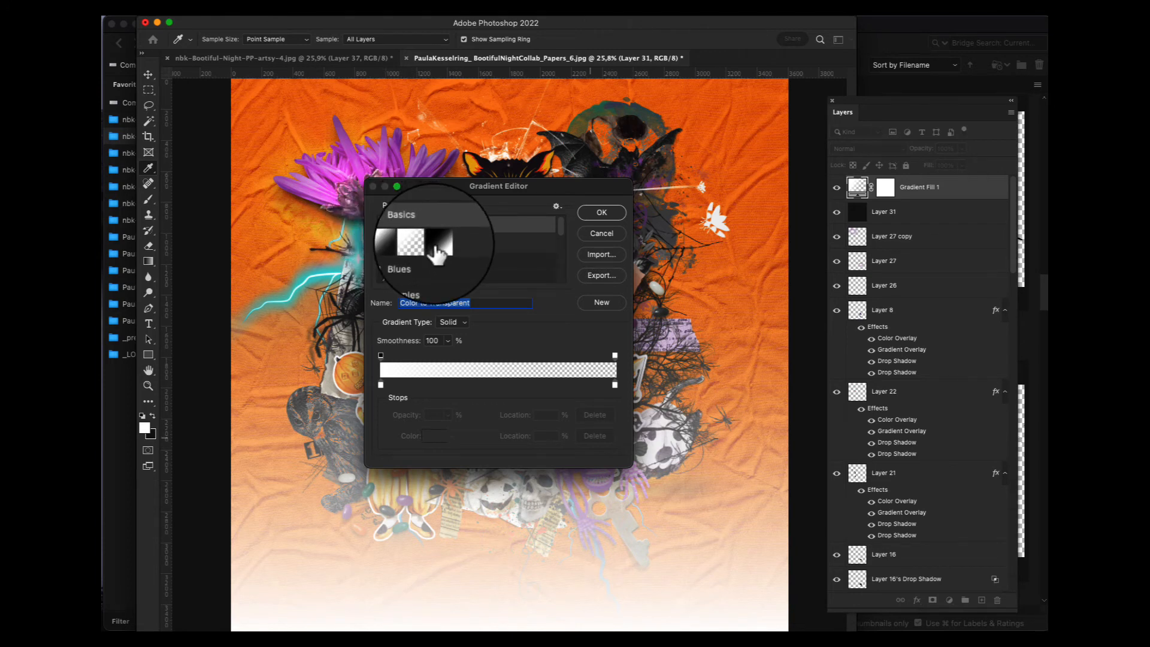
left_click(438, 242)
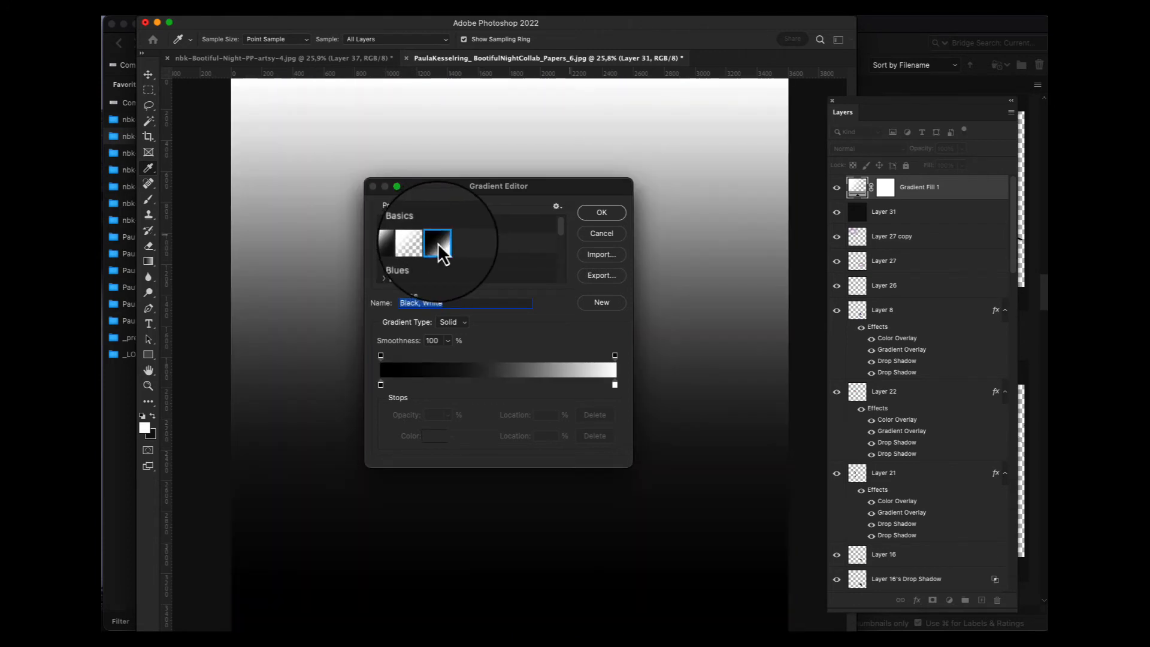
left_click(612, 213)
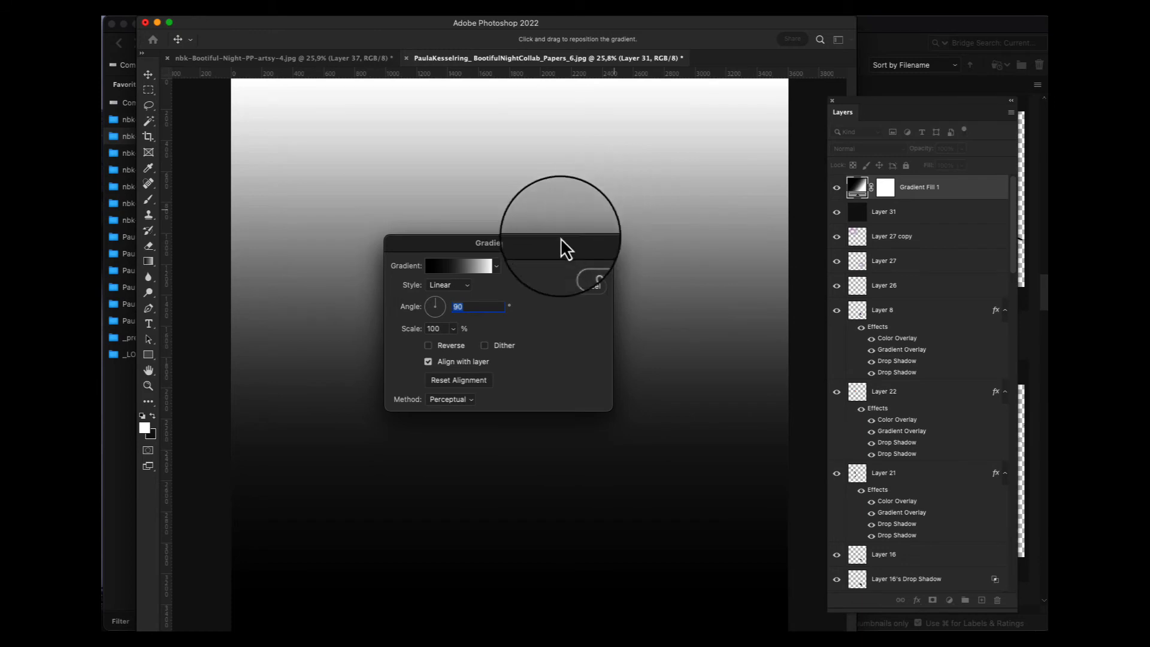
Make the gradient fill Radial and reversed, and set its layer's blend mode to Multiply
left_click(459, 288)
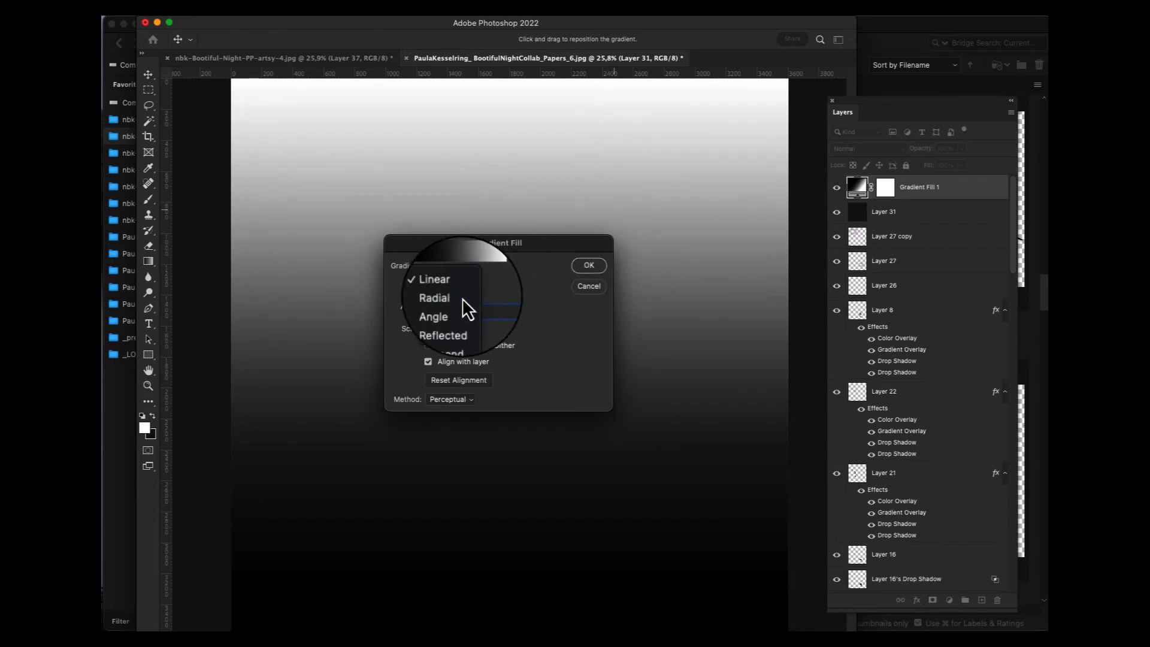
left_click(462, 299)
left_click_drag(535, 251, 743, 319)
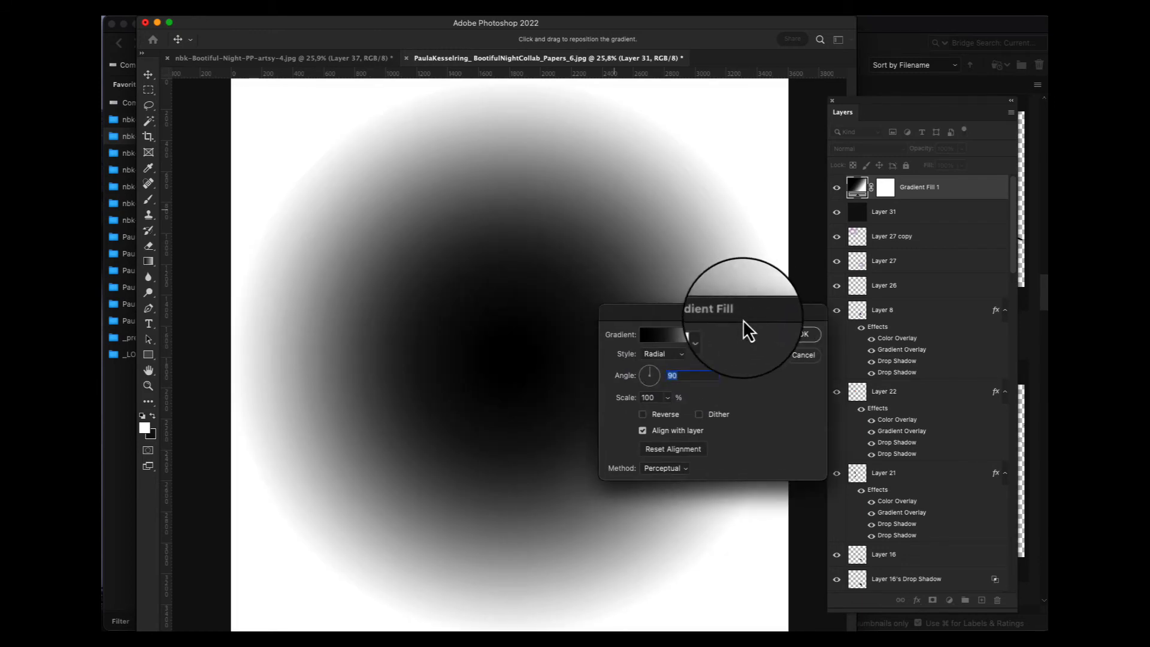
left_click(668, 418)
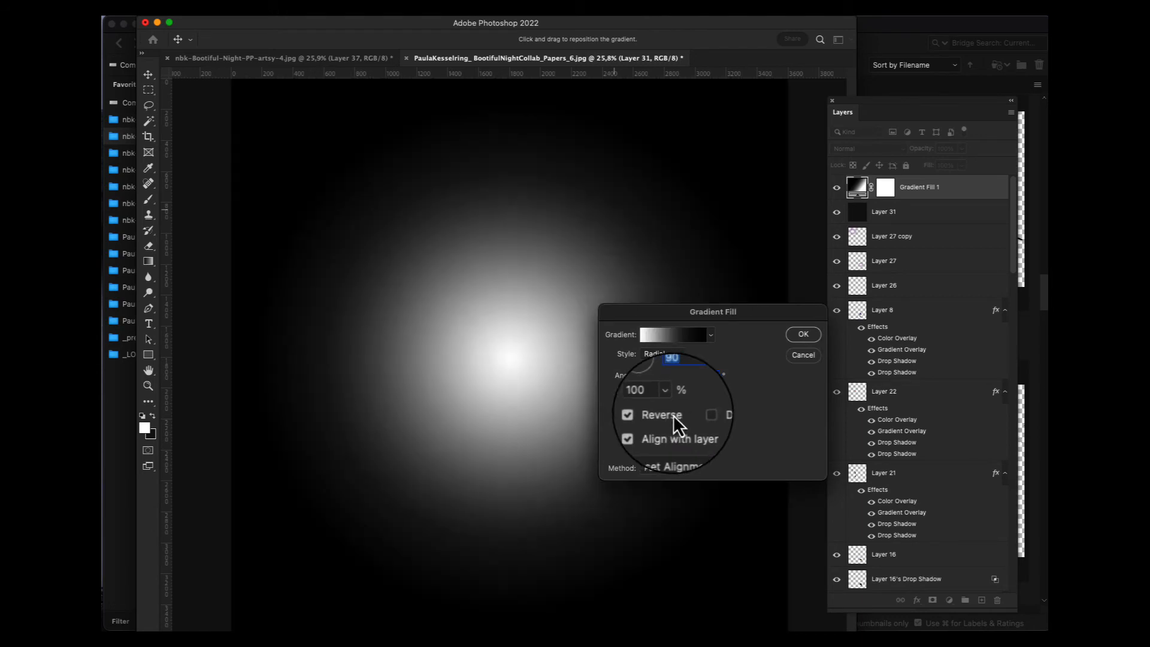
left_click(803, 336)
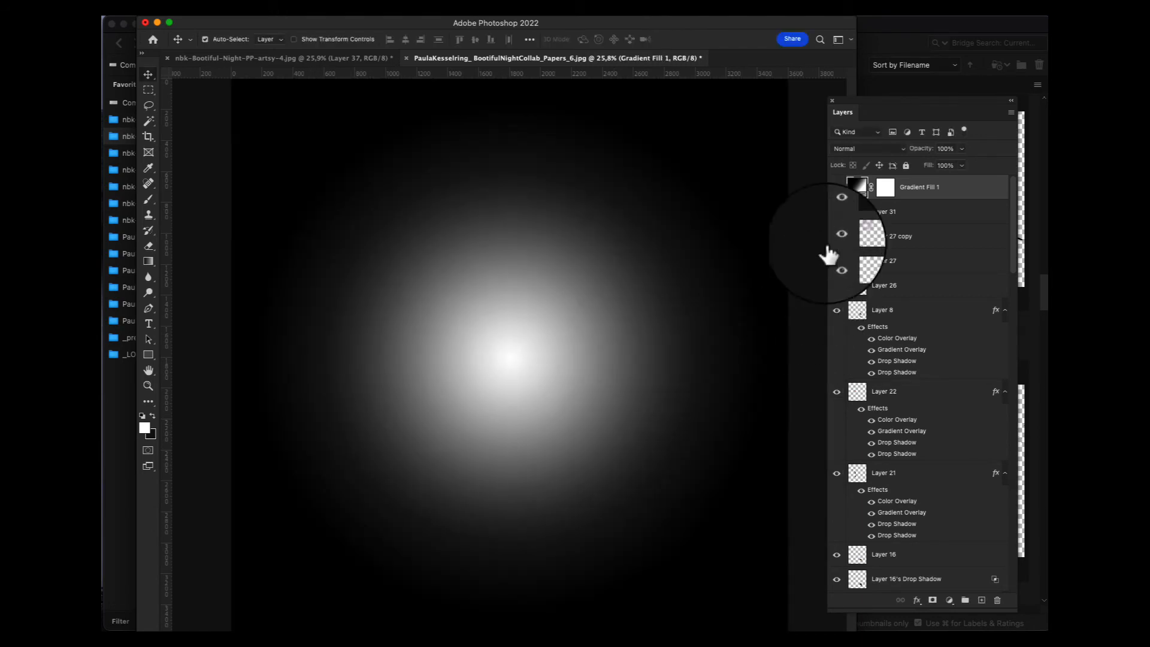
left_click(854, 147)
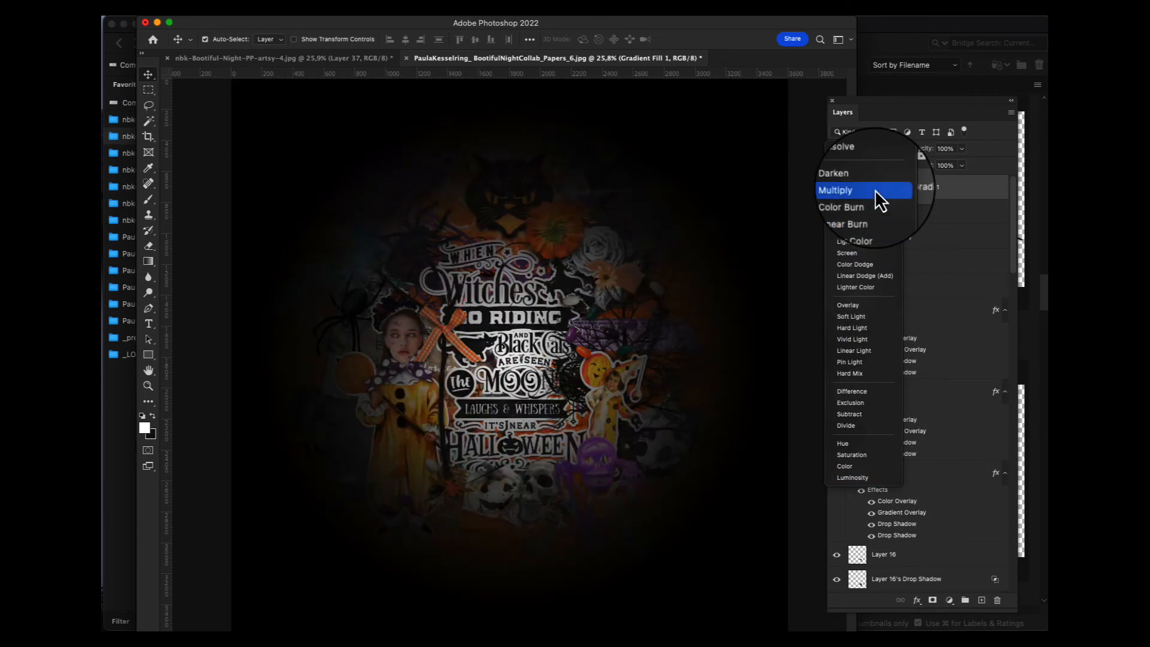
left_click(877, 191)
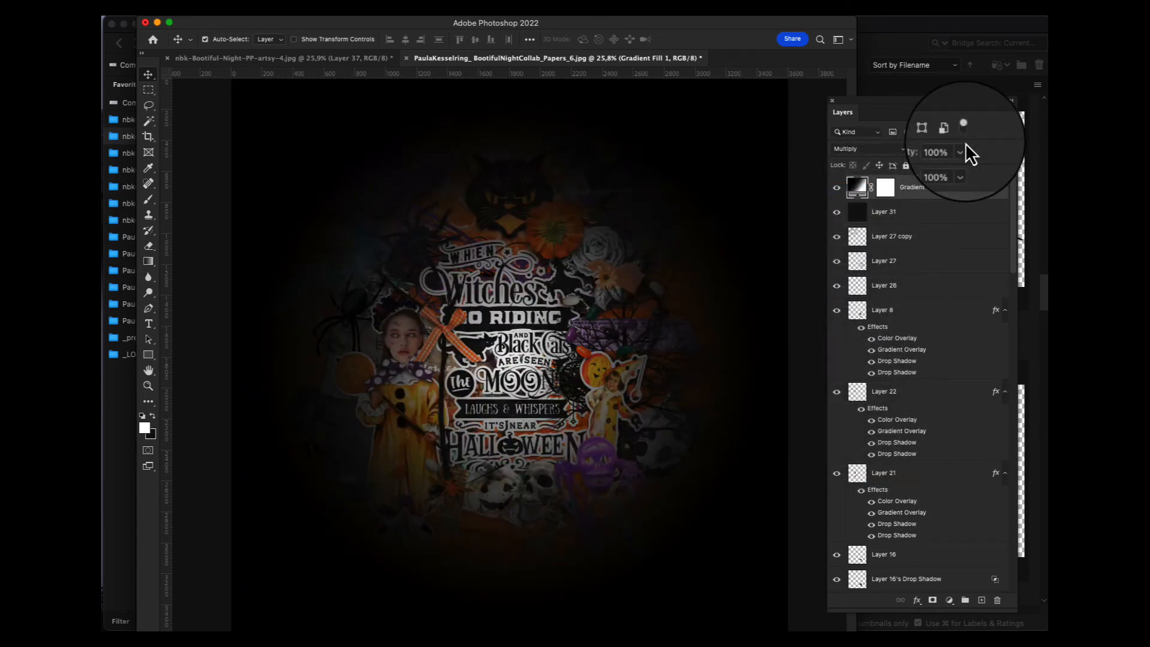
Reopen the gradient fill layer's gradient for editing and enlarge the Gradient Editor to show all the preset groups
double_click(858, 187)
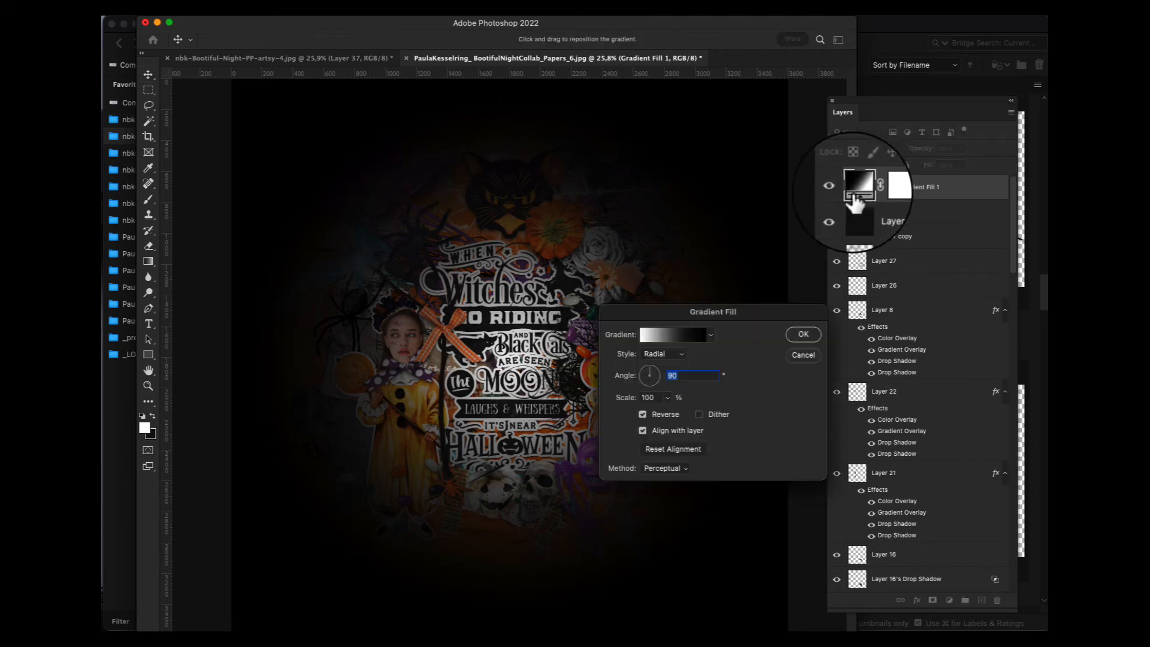
left_click(690, 332)
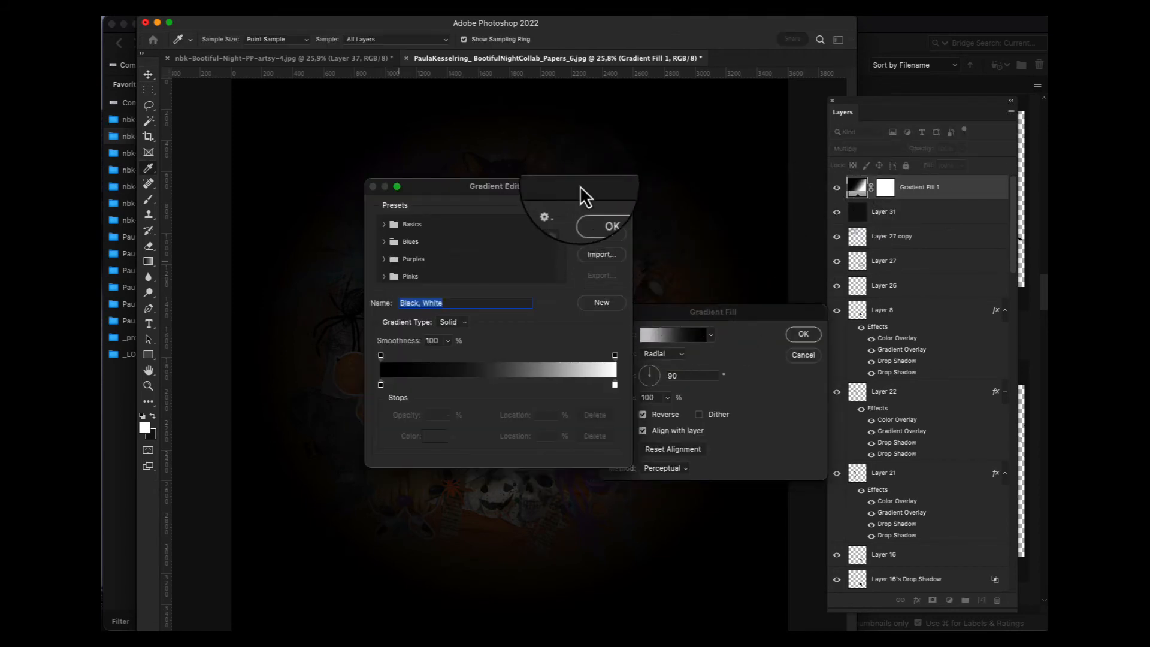
left_click_drag(588, 187, 900, 144)
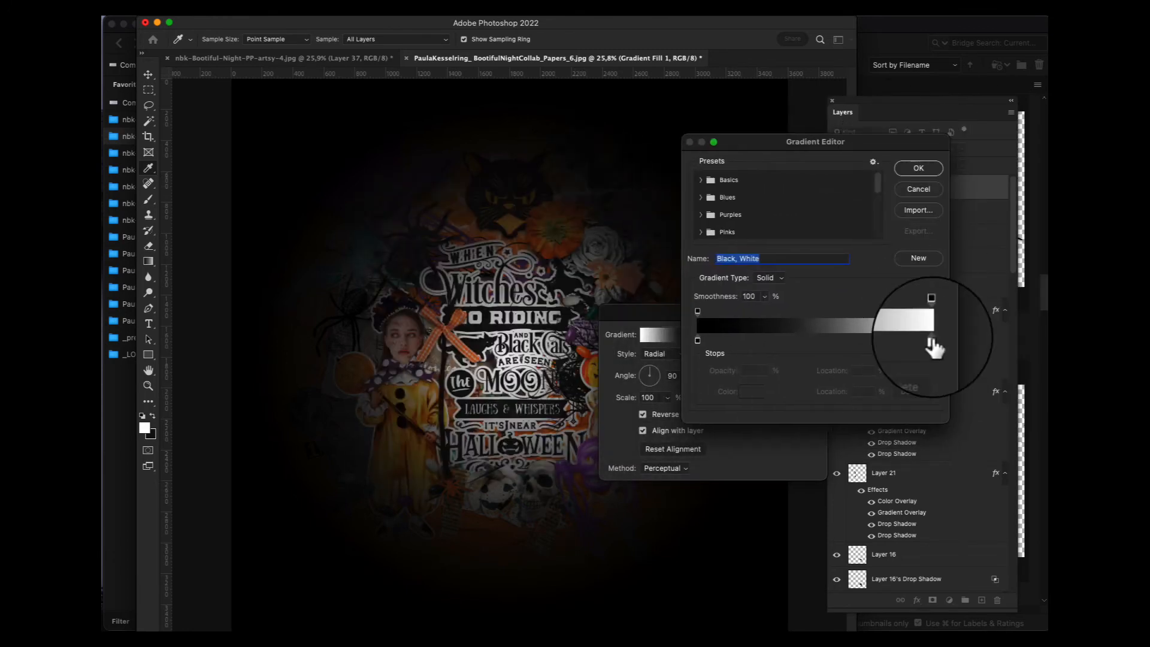
left_click_drag(951, 424, 982, 637)
left_click_drag(910, 141, 973, 120)
Try a brown Neutrals preset and the Pastels_01 preset on the gradient fill
left_click(763, 350)
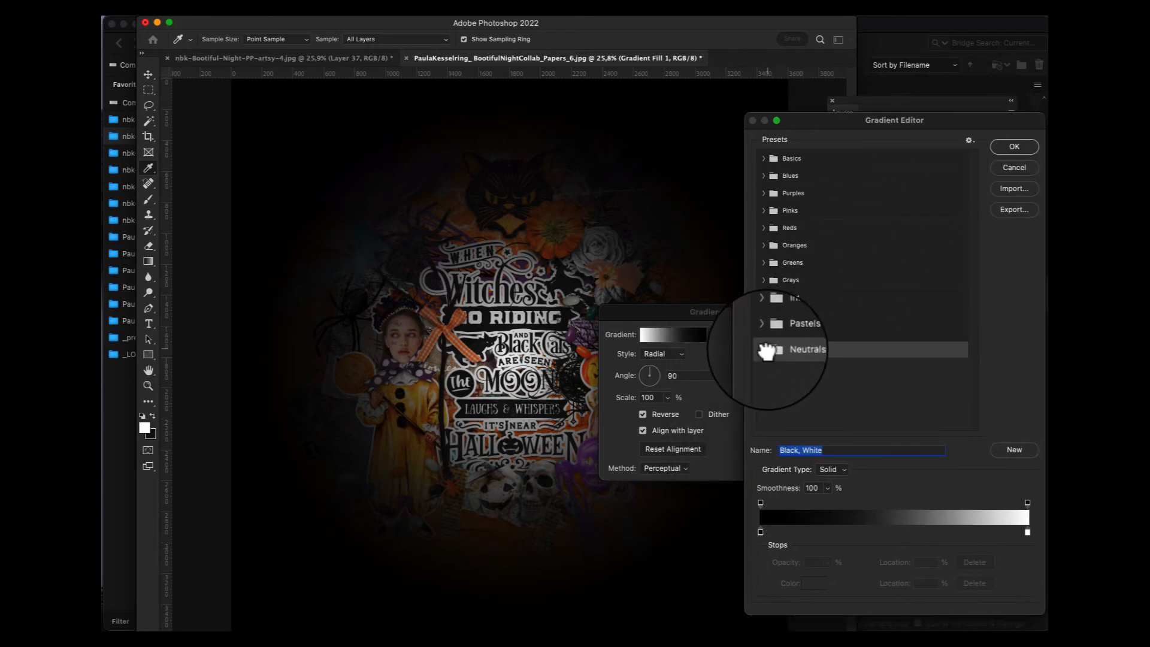
left_click(764, 332)
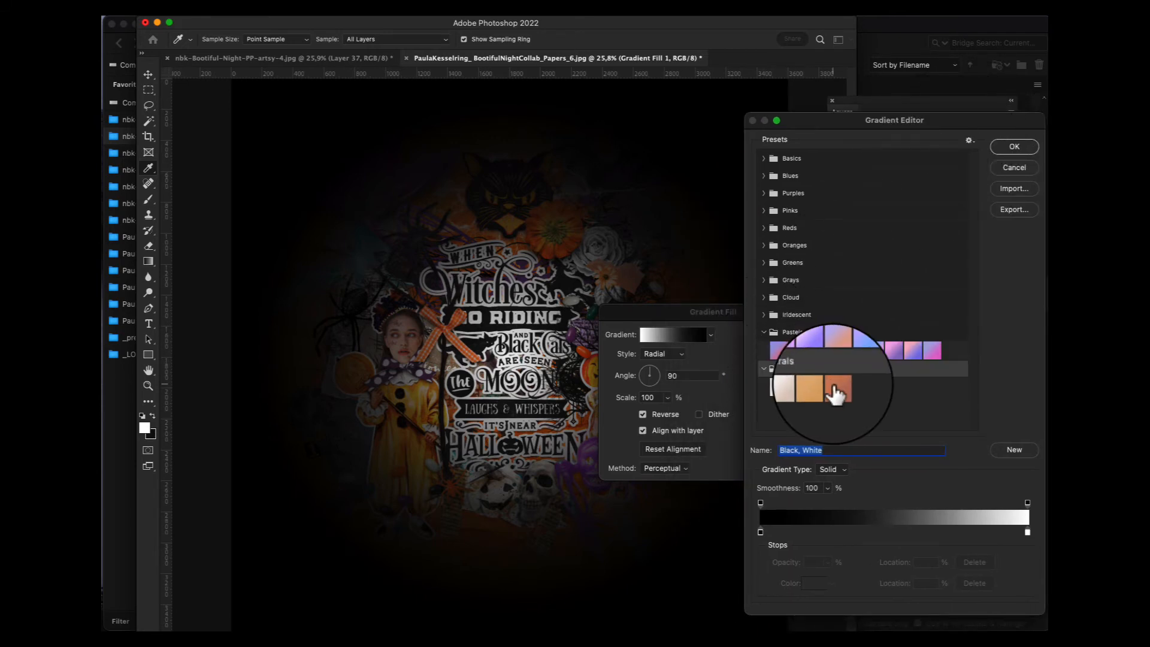
left_click(831, 386)
left_click(779, 350)
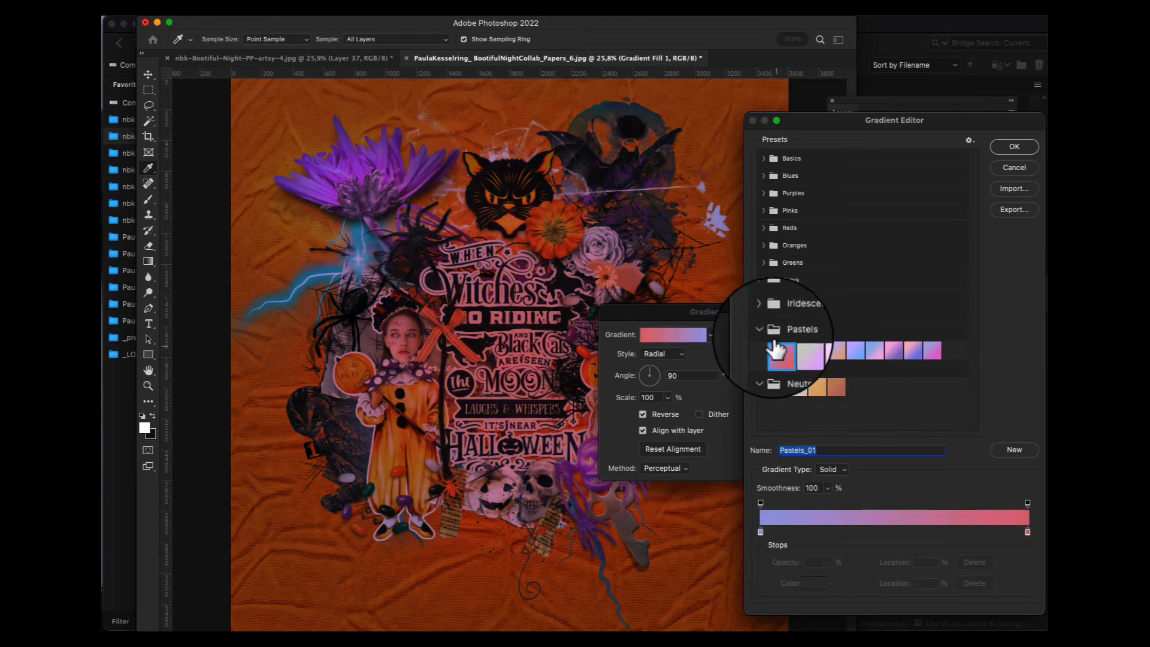
Expand the Iridescent and Cloud groups, and try the Purple_20, Purple_21 and Purple_11 presets on the gradient fill
left_click(764, 315)
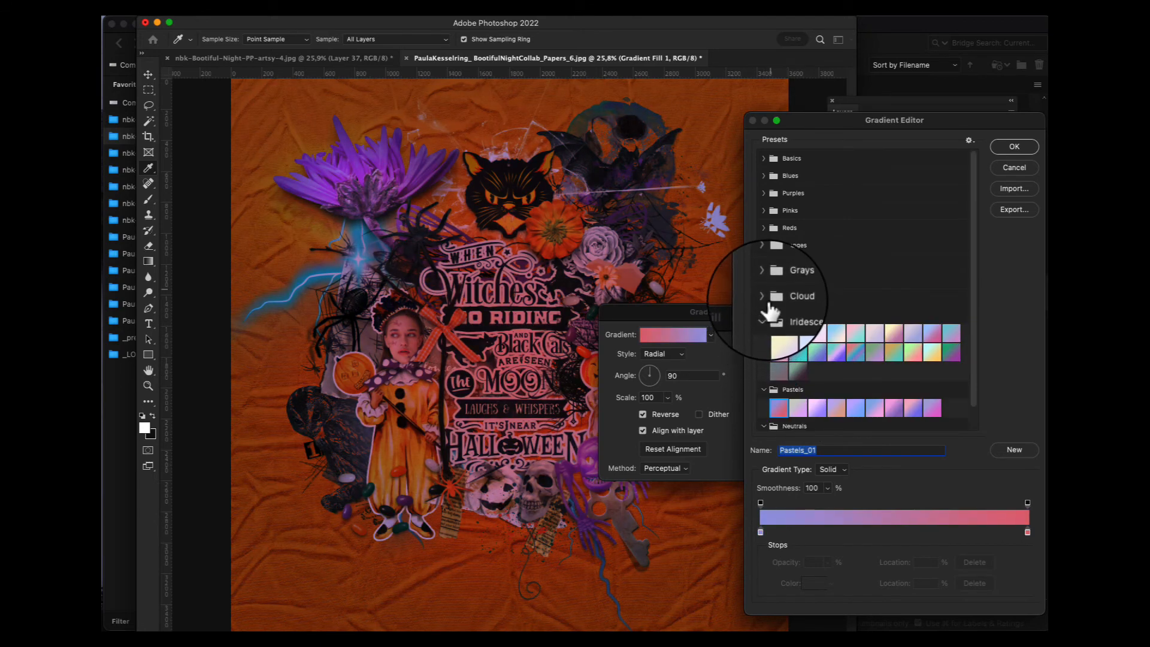
left_click(764, 298)
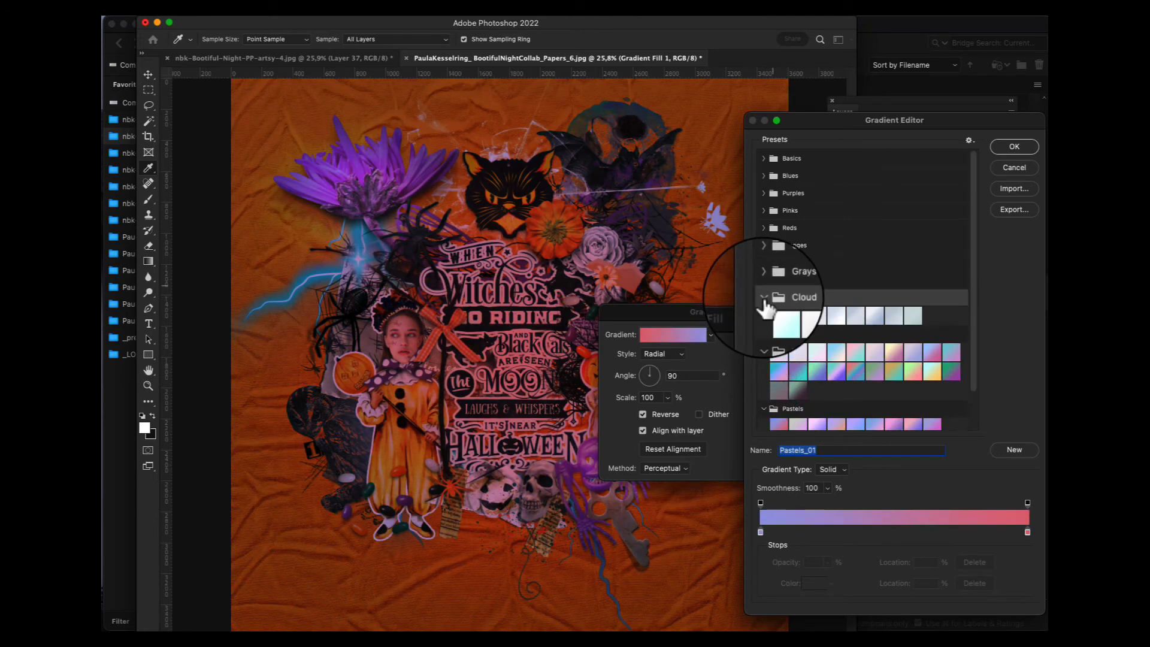
left_click(764, 193)
left_click(951, 231)
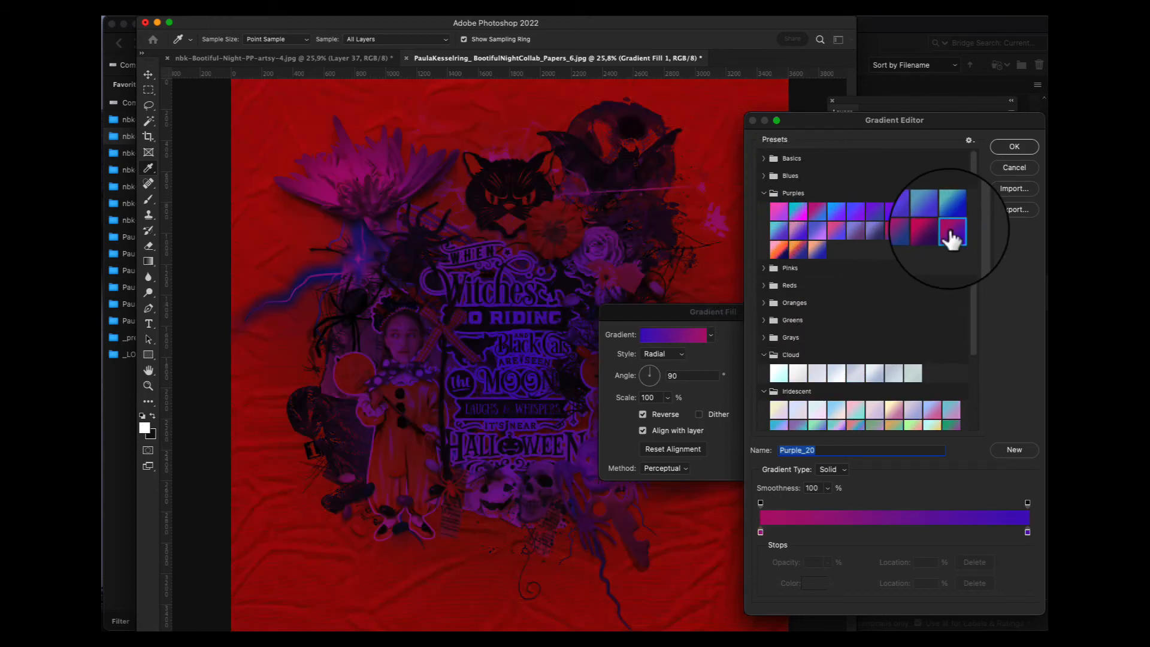
left_click(779, 250)
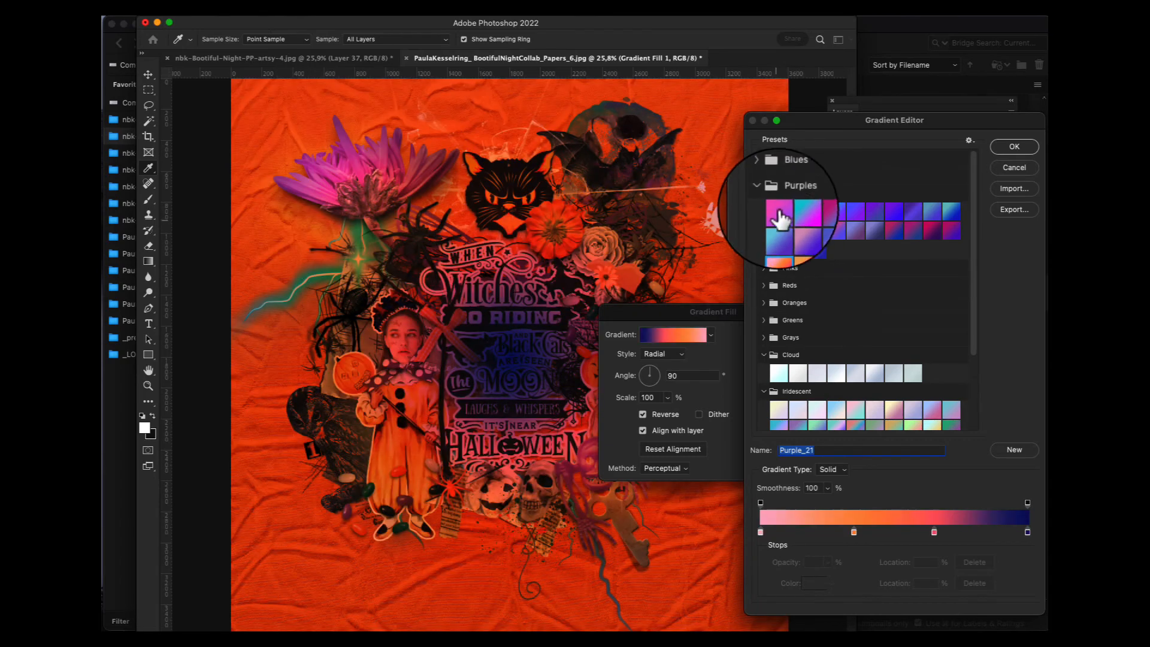
left_click(779, 212)
left_click(779, 230)
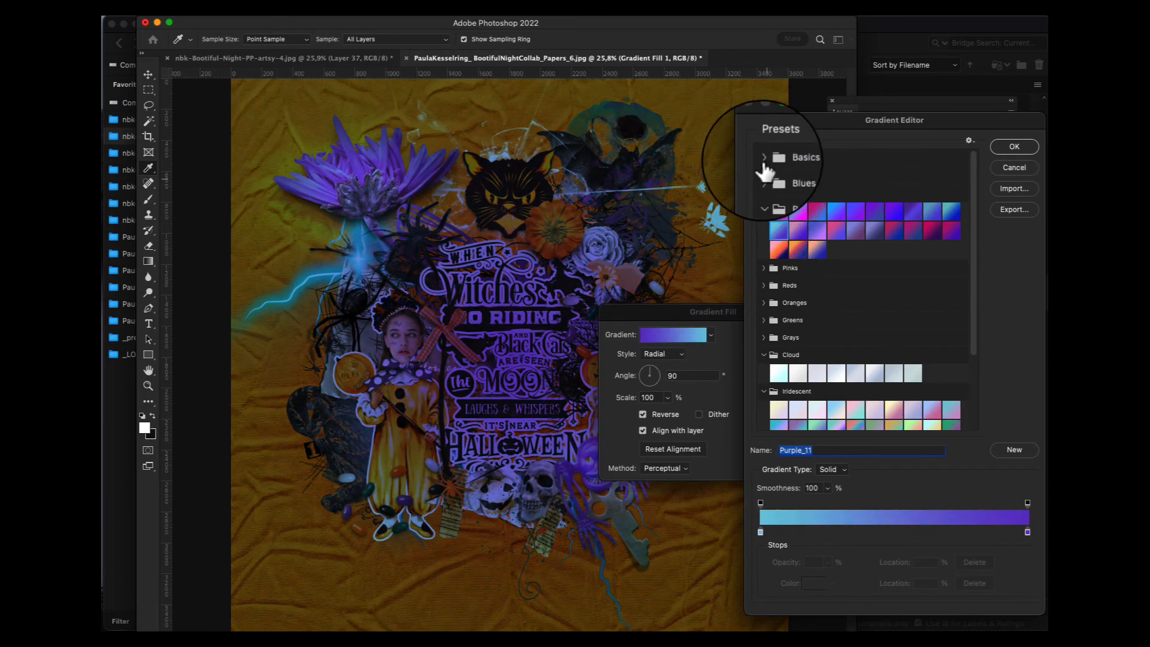
Return the gradient fill to the Black, White preset from Basics and apply it
left_click(764, 158)
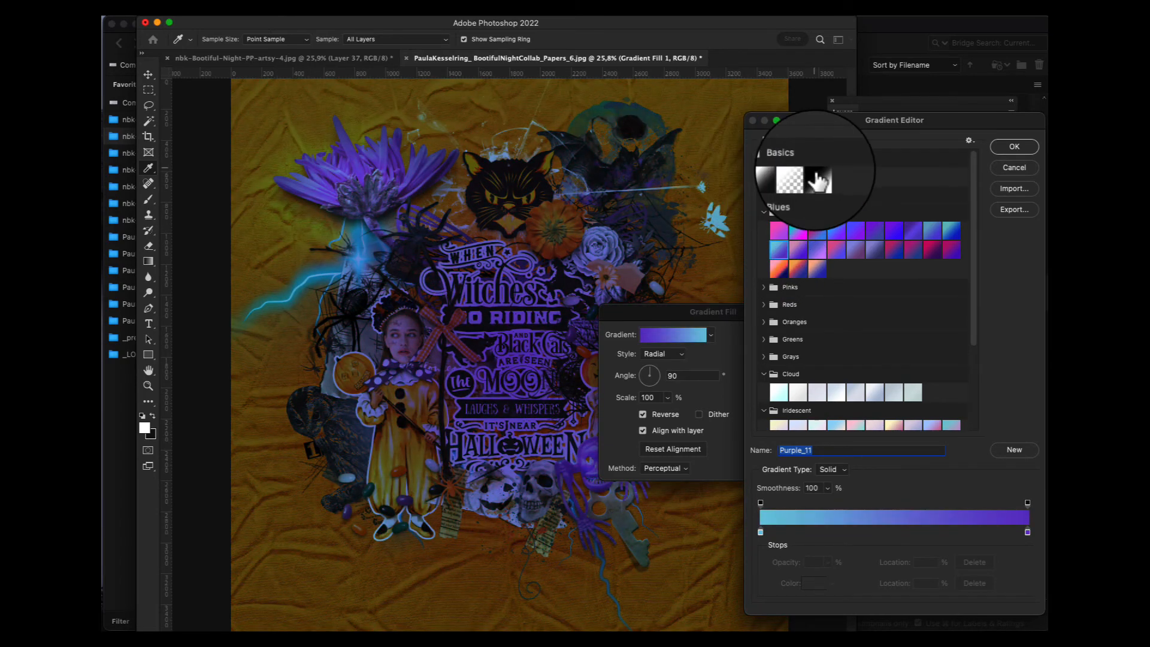
left_click(818, 177)
left_click(1010, 147)
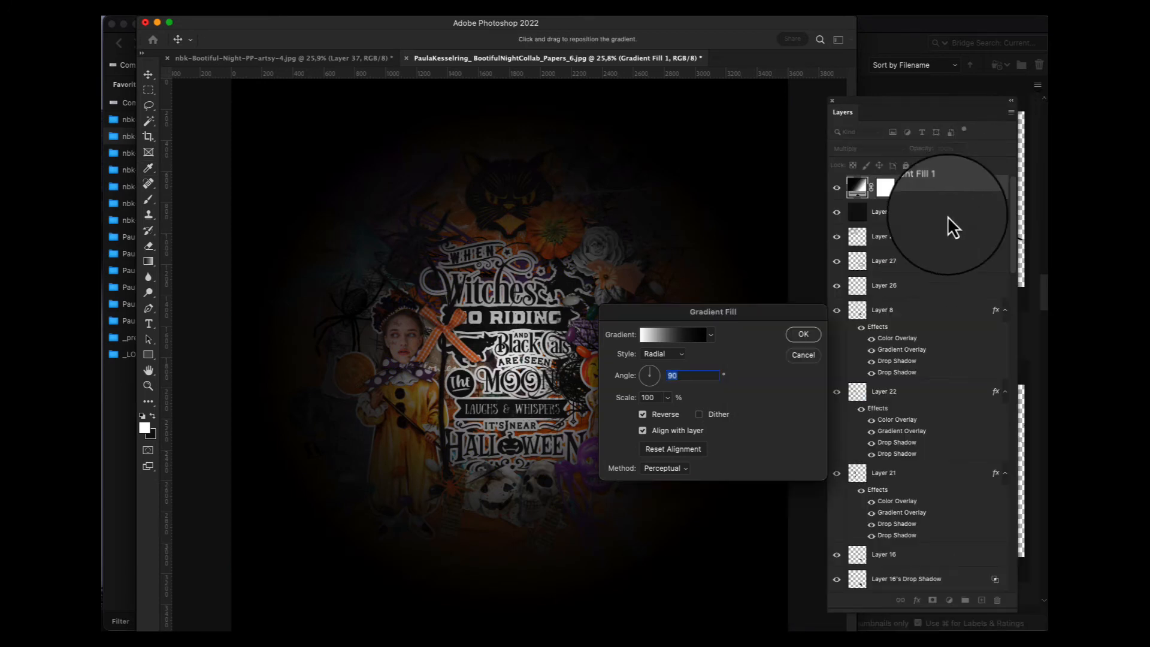
left_click(803, 335)
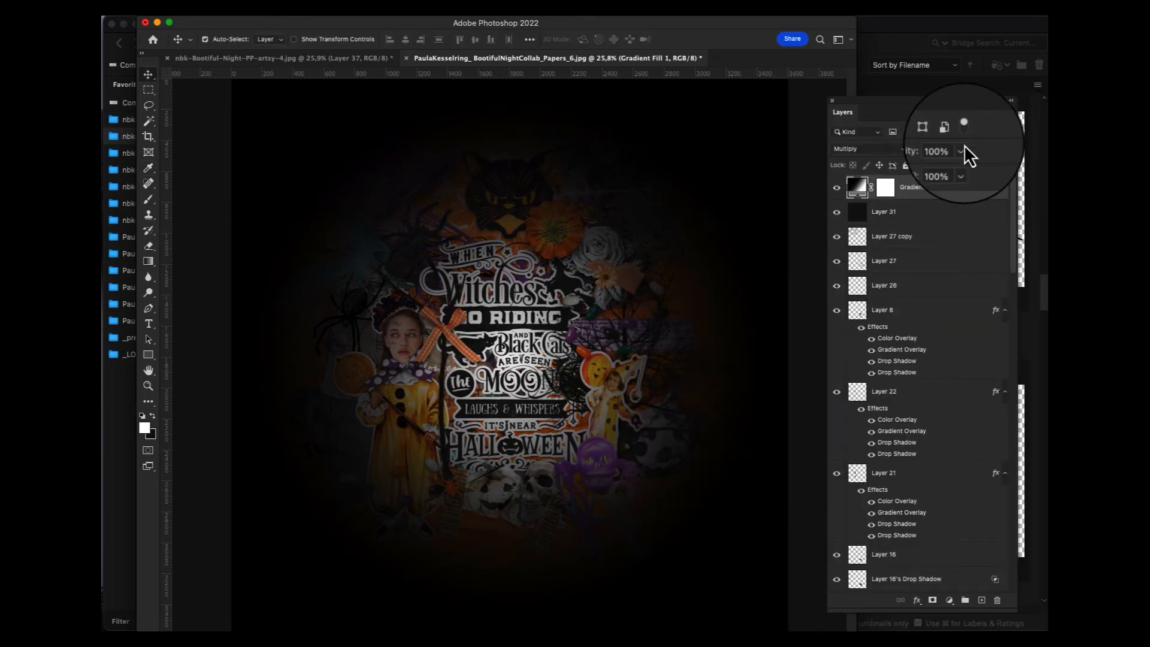
Lower the gradient fill layer's opacity to 57% and set its blend mode to Darker Color
left_click(961, 151)
mouse_move(962, 163)
left_mouse_down()
mouse_move(923, 167)
mouse_move(944, 167)
left_mouse_up()
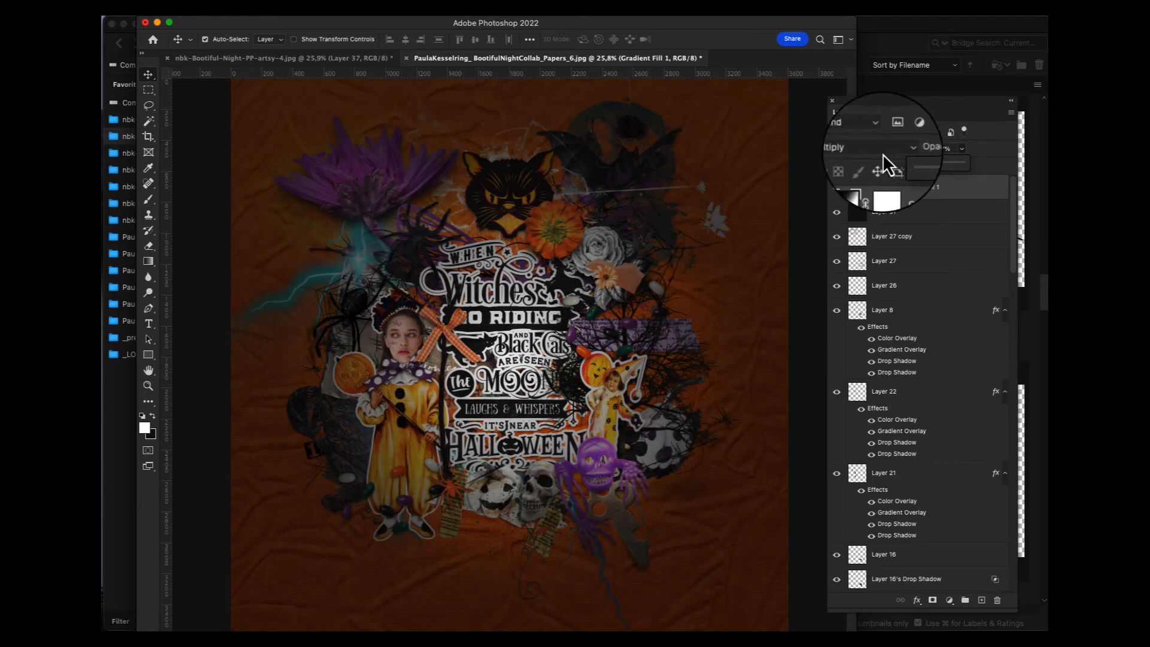
left_click(883, 153)
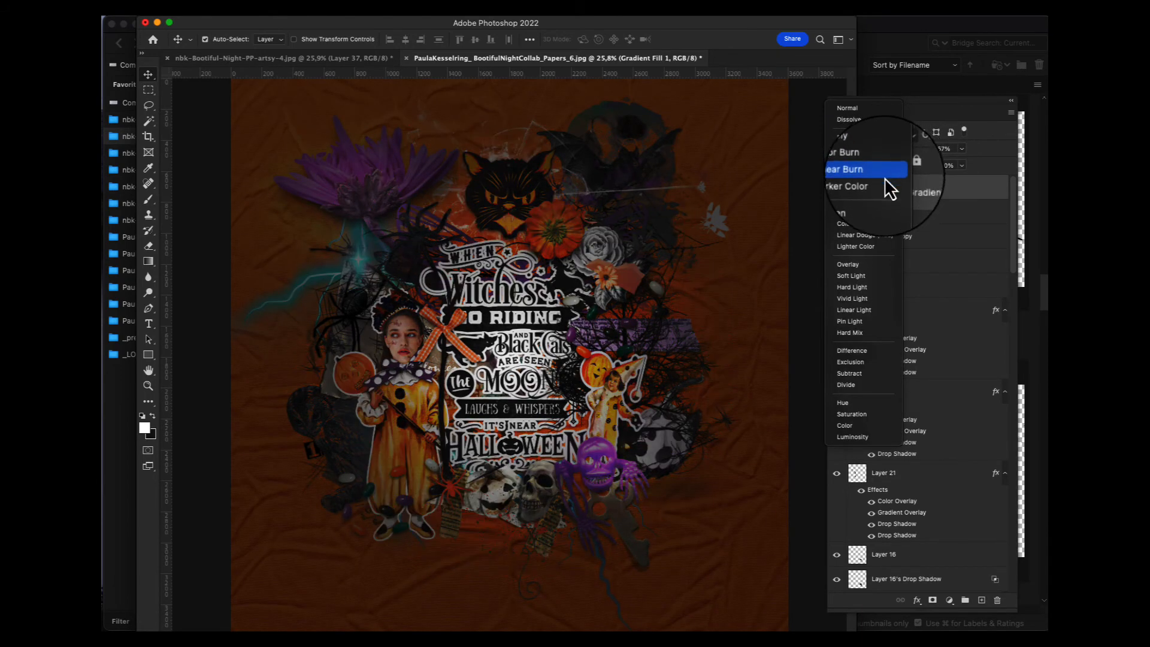
left_click(885, 182)
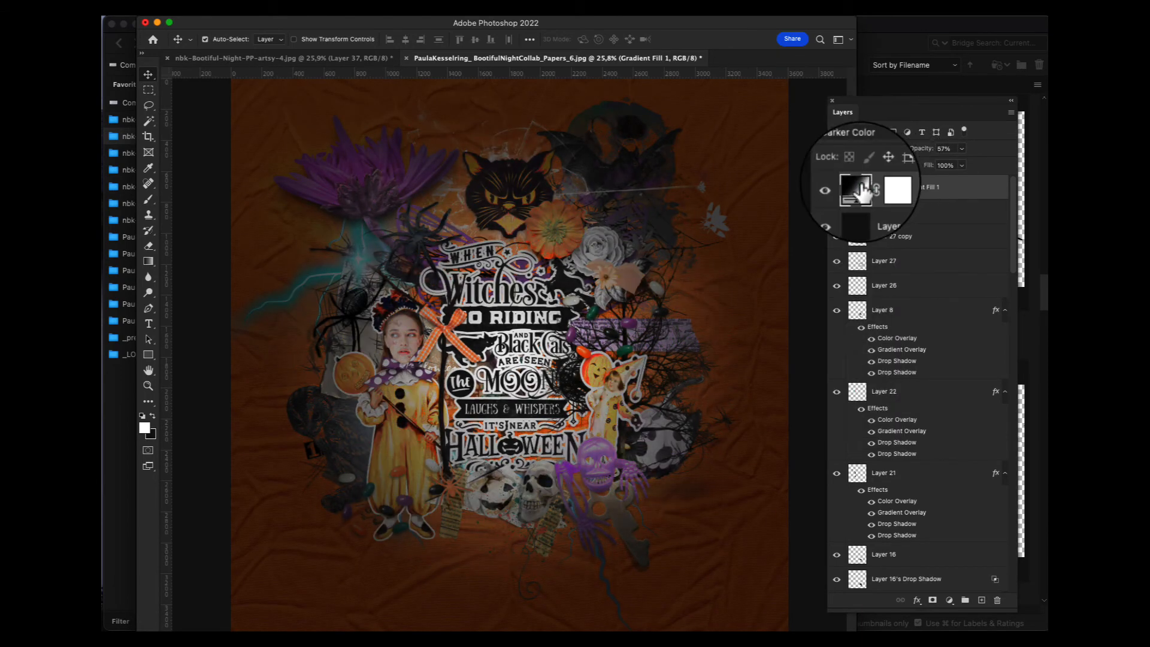
Recolor the gradient fill's black color stop to a very dark brown, trying dark red and dark green shades first
double_click(855, 189)
left_click(692, 335)
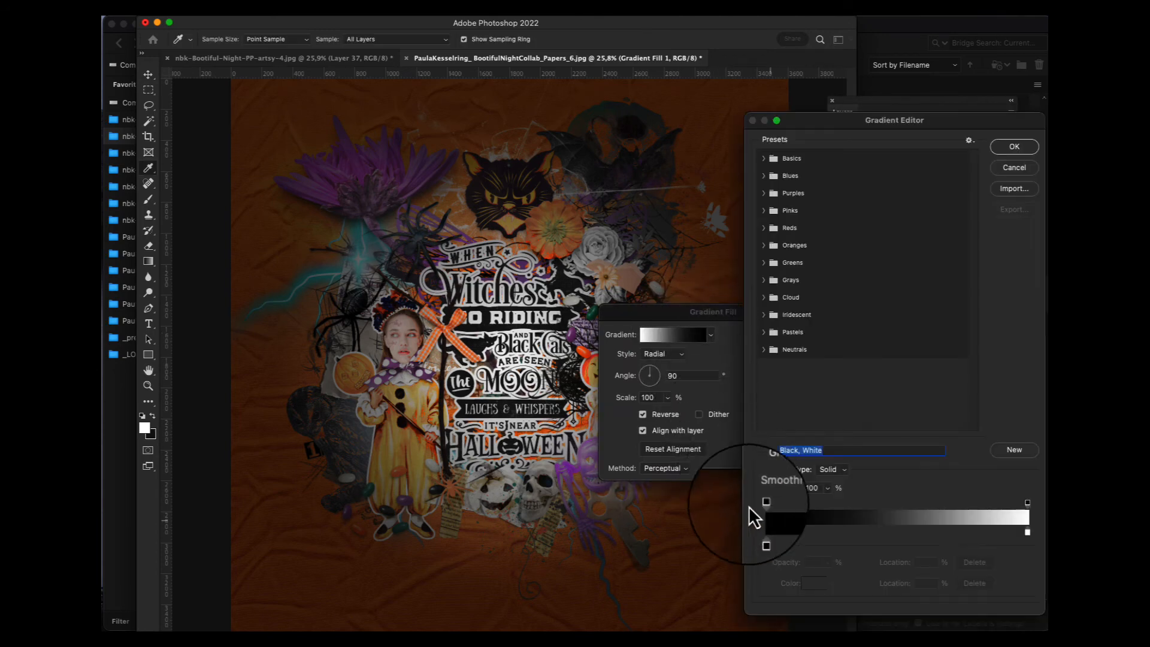
left_click(762, 534)
left_click(814, 585)
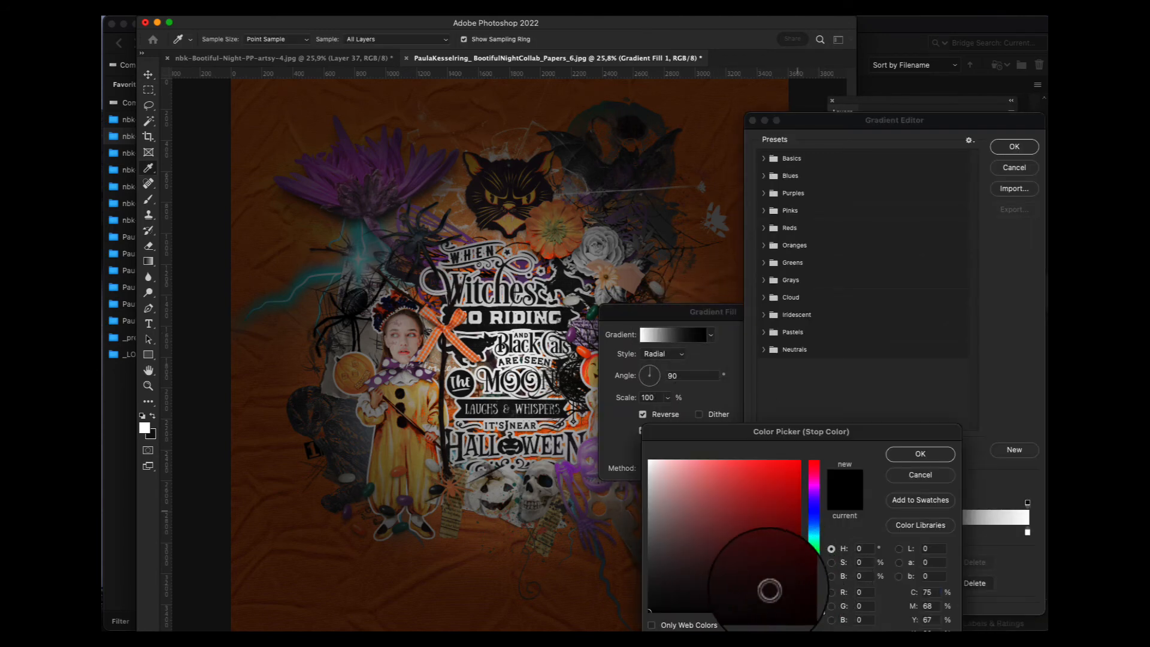
left_click_drag(757, 590, 762, 479)
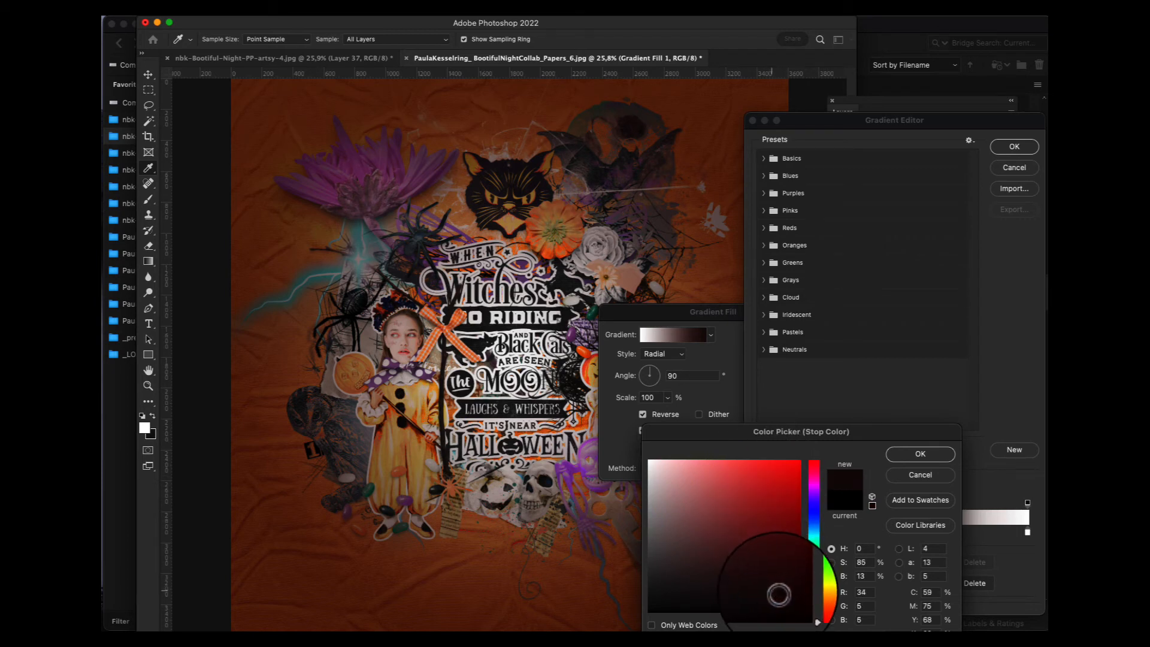
left_click(820, 590)
left_click_drag(825, 593, 826, 549)
left_click(782, 598)
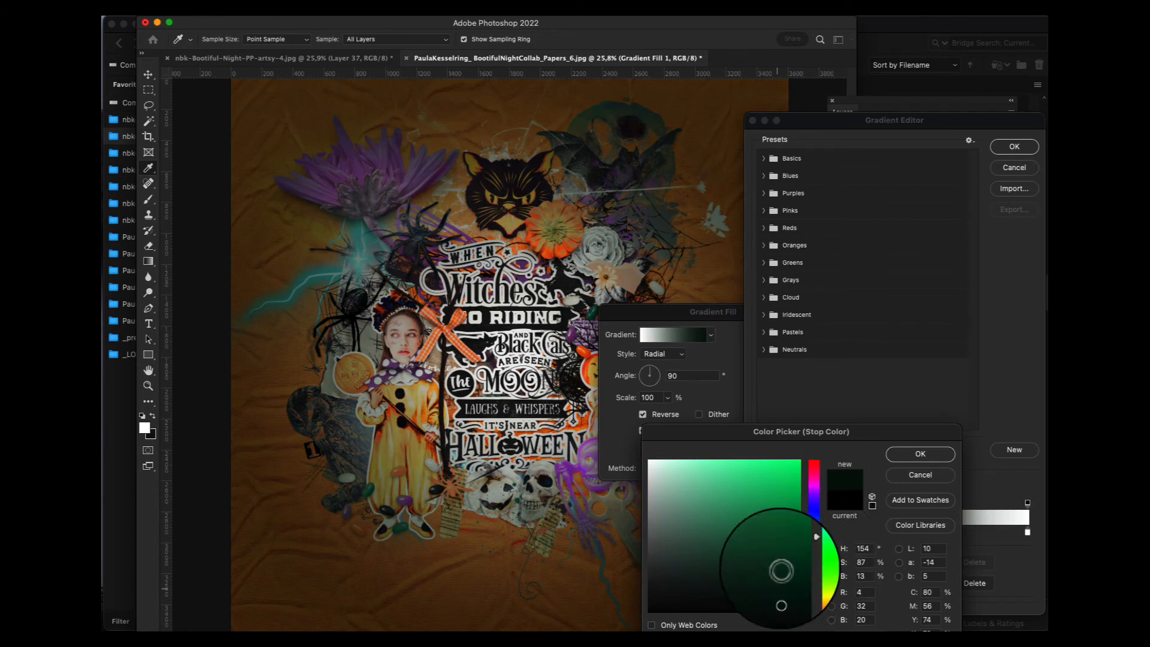
left_click(780, 560)
left_click(770, 591)
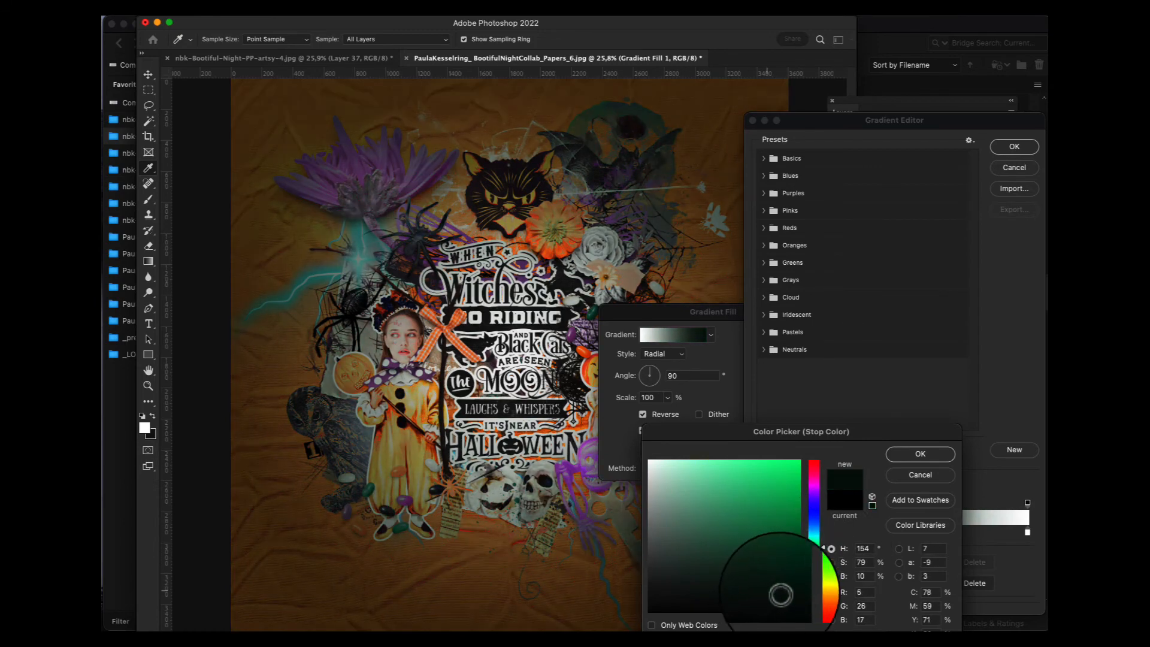
left_click(814, 604)
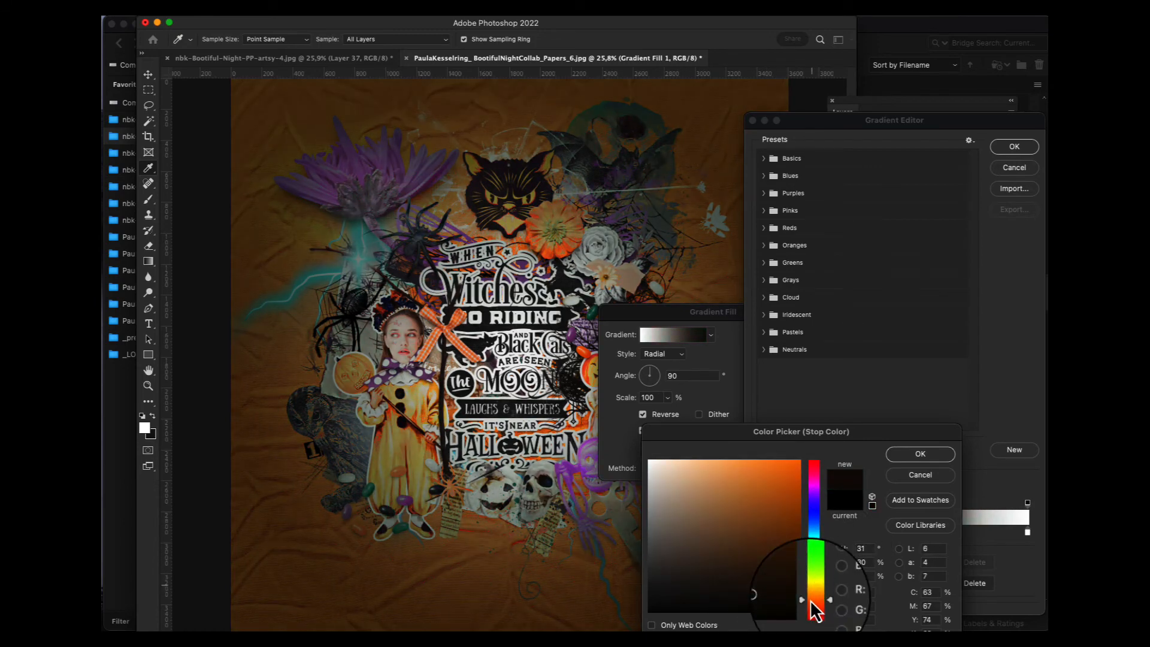
left_click(932, 455)
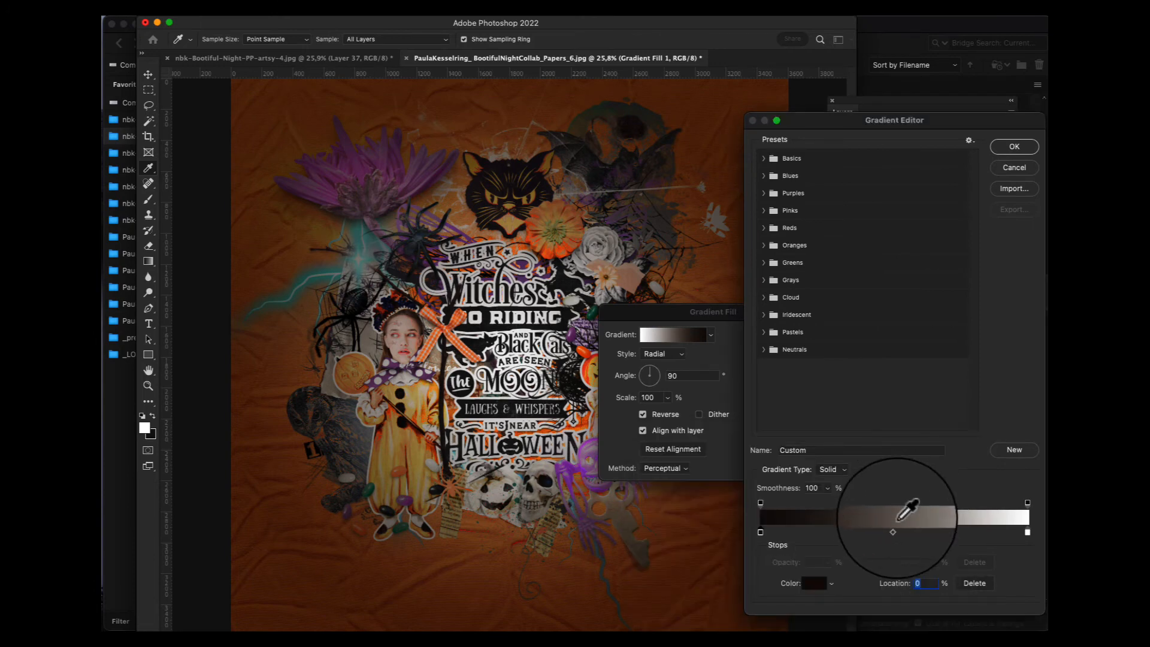
Add a dark color stop about a quarter along the gradient, set the midpoint before it to 19%, and apply the gradient
left_click_drag(895, 529, 887, 529)
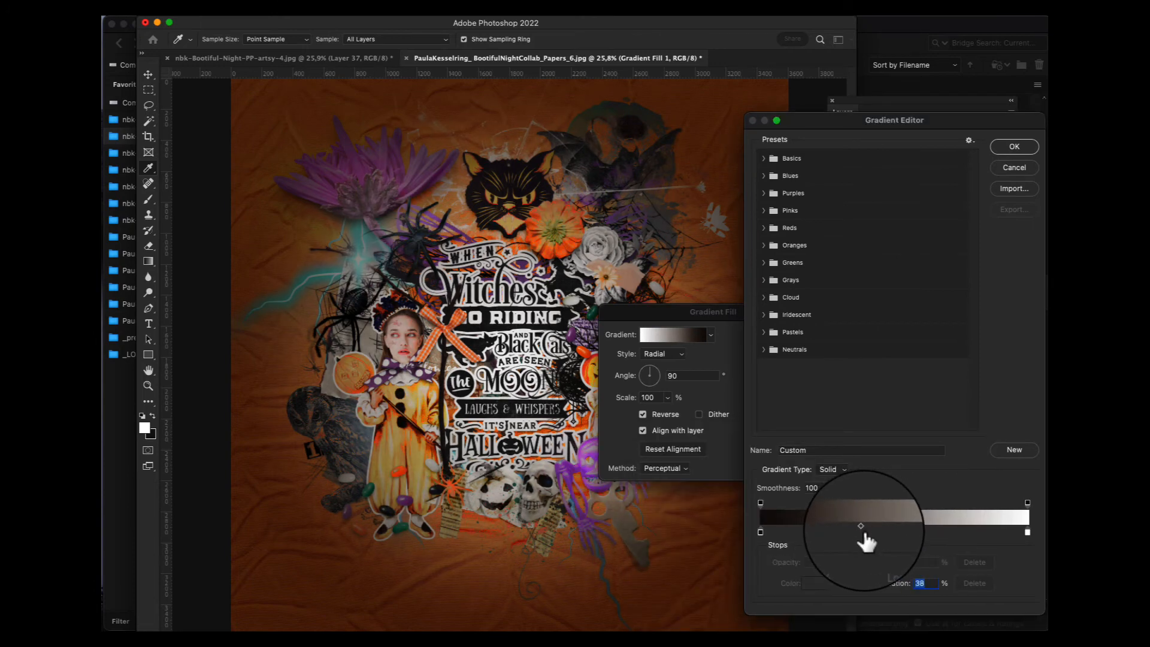
left_click(862, 532)
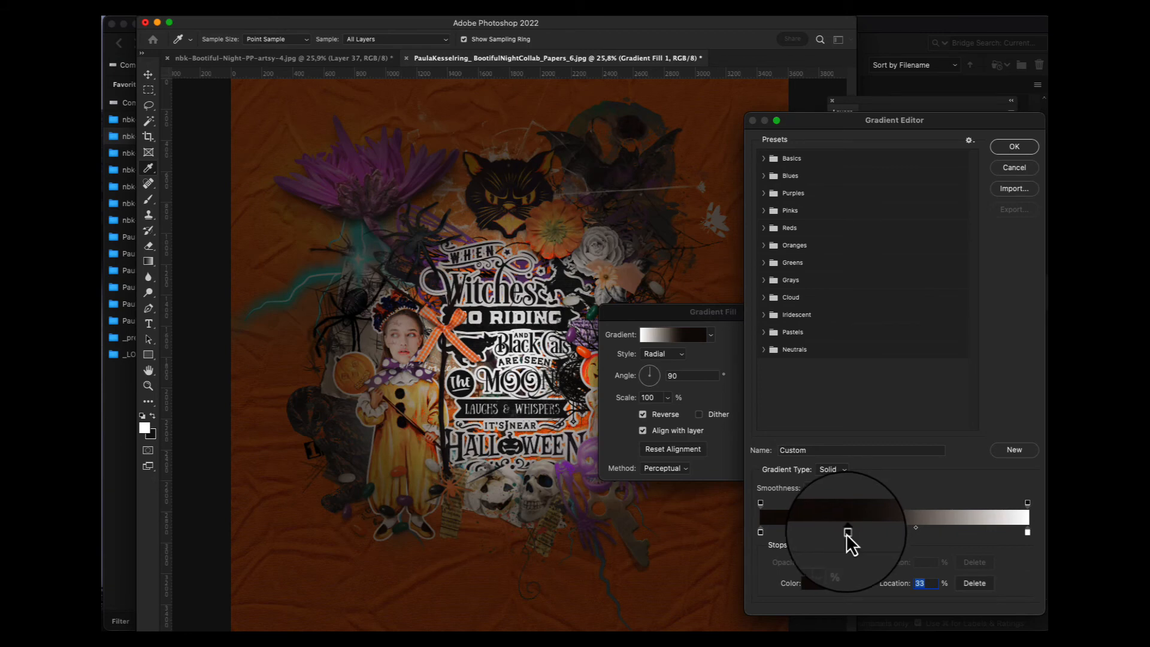
left_click_drag(846, 533, 778, 530)
left_click(850, 532)
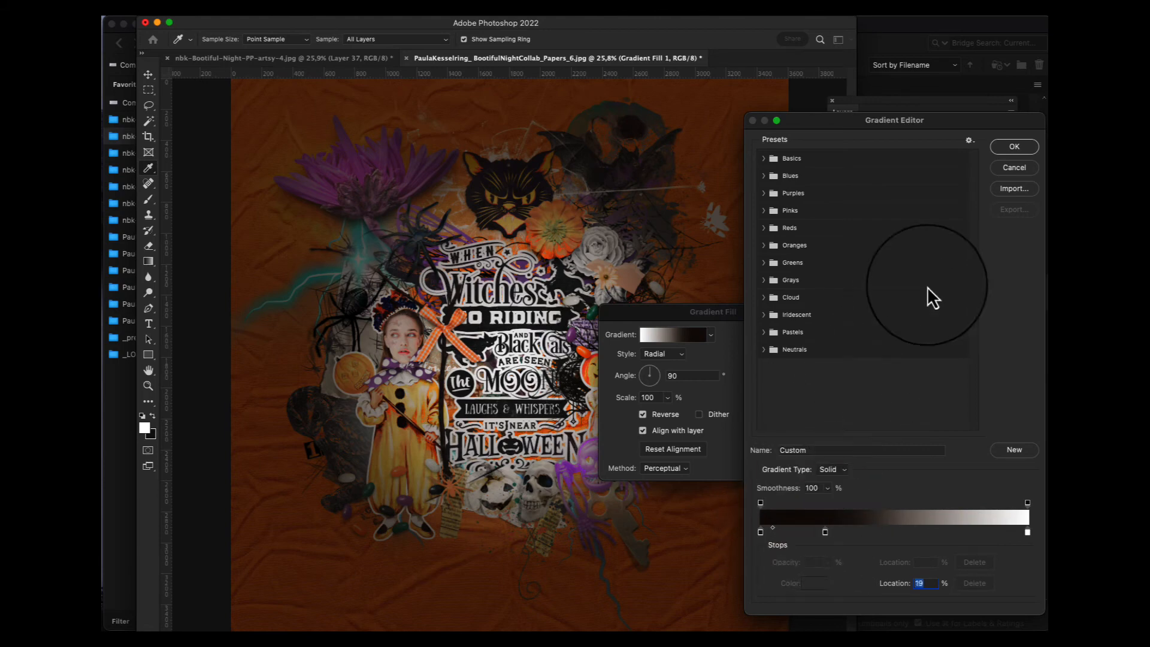
left_click(1013, 148)
left_click(806, 335)
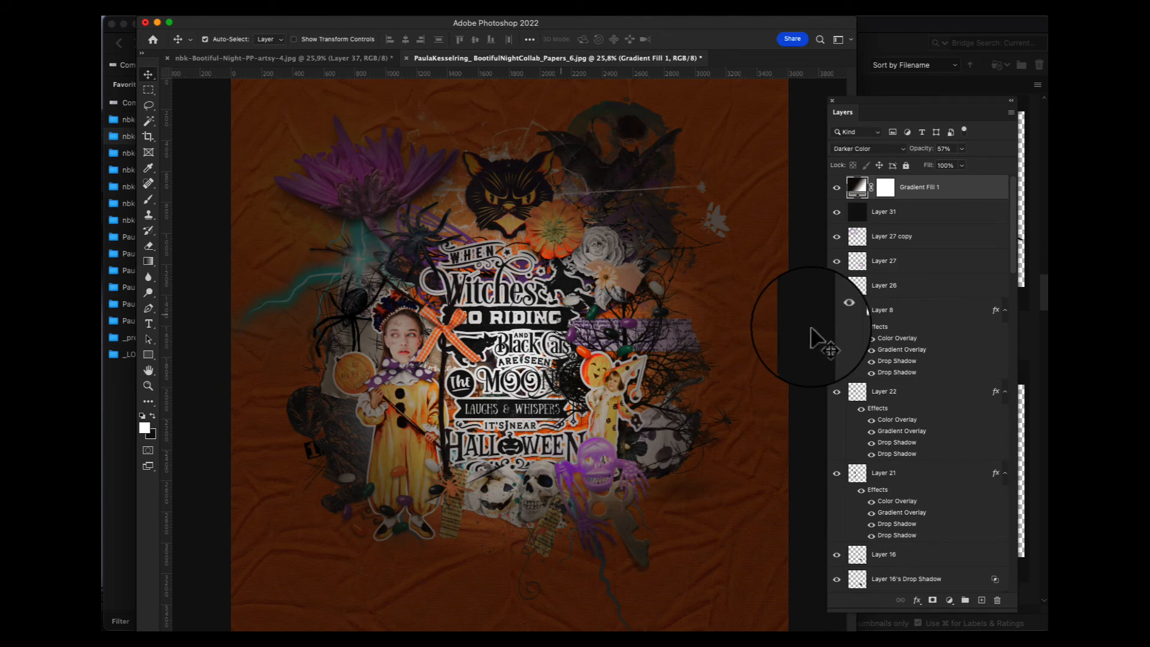
Compare the page with and without the Gradient Fill 1 layer, leaving that layer hidden
left_click(838, 188)
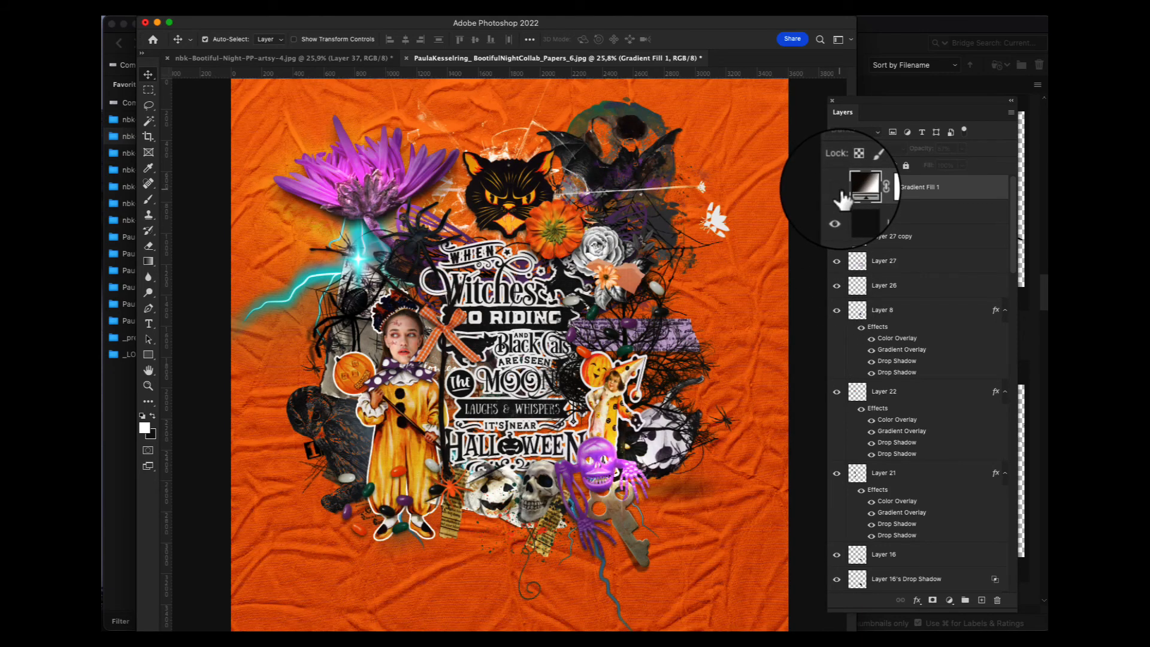
left_click(837, 187)
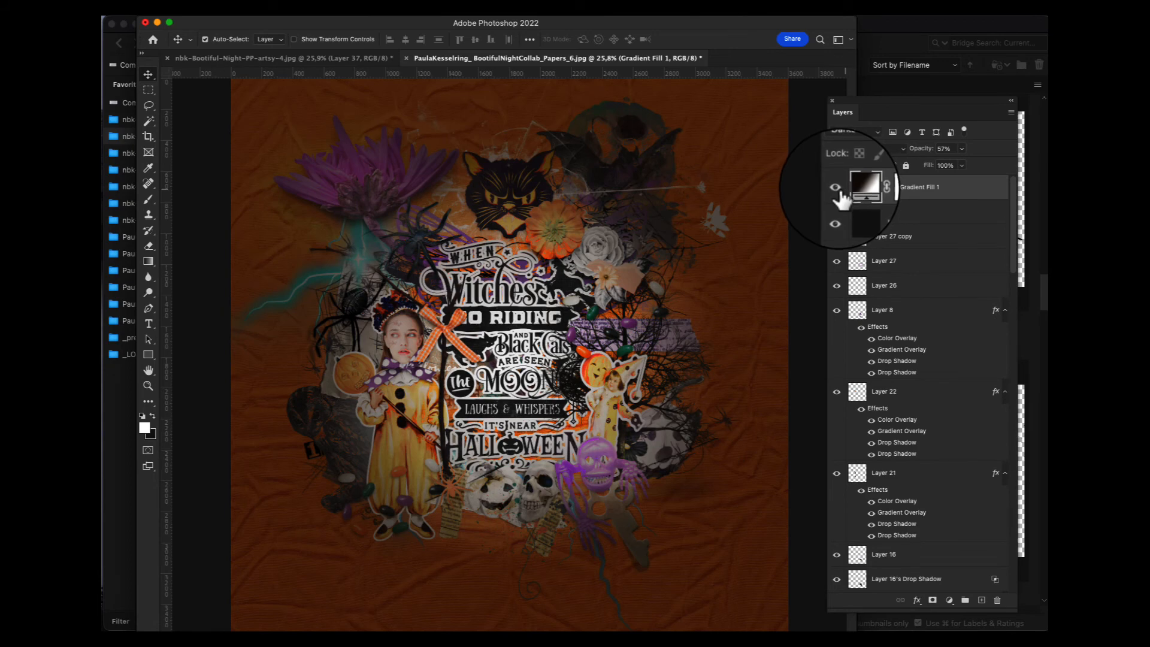
left_click(837, 188)
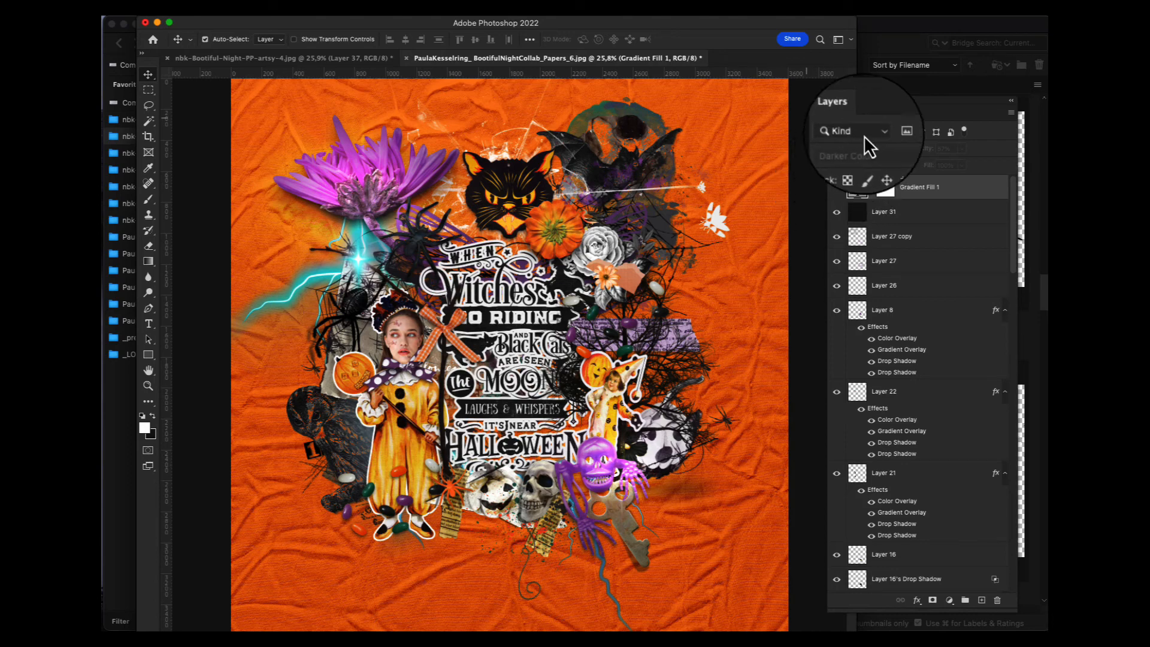
Switch to Adobe Bridge, open the _LO folder, and view its first five layouts one after another in full-screen preview
left_click(924, 27)
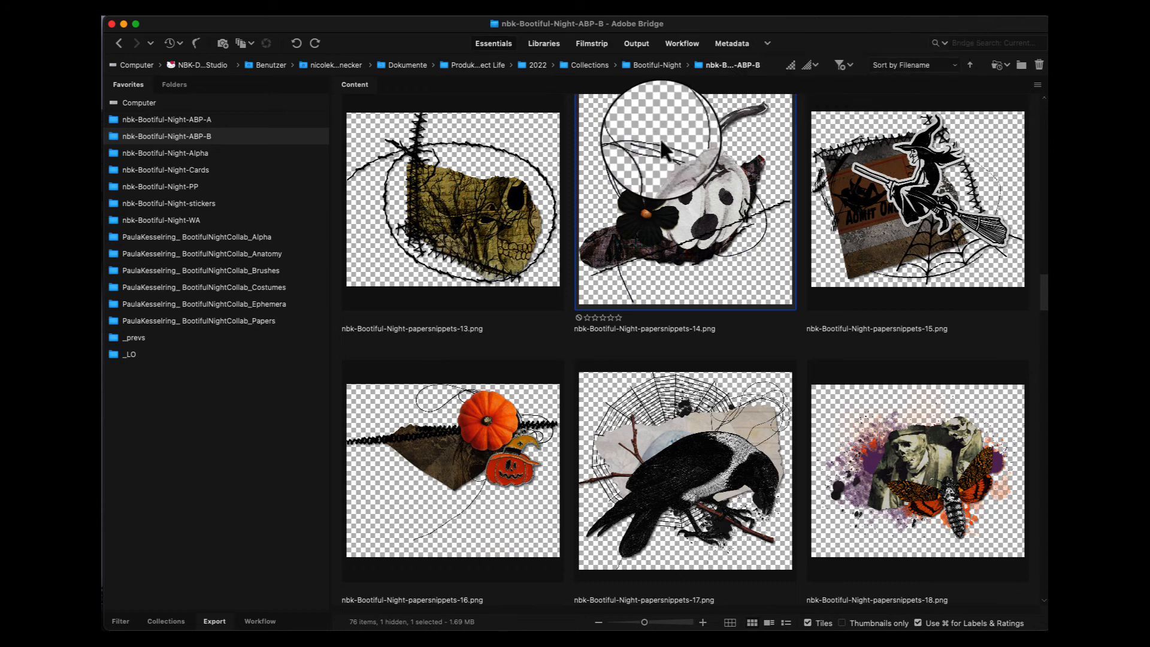
left_click(170, 355)
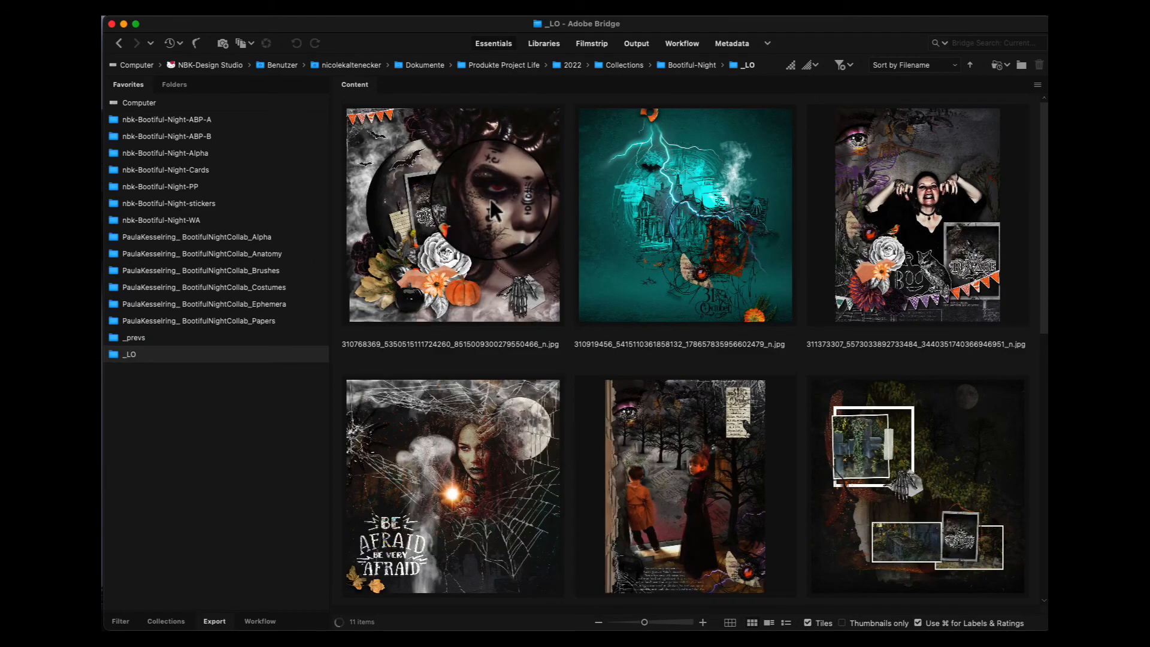
key("space")
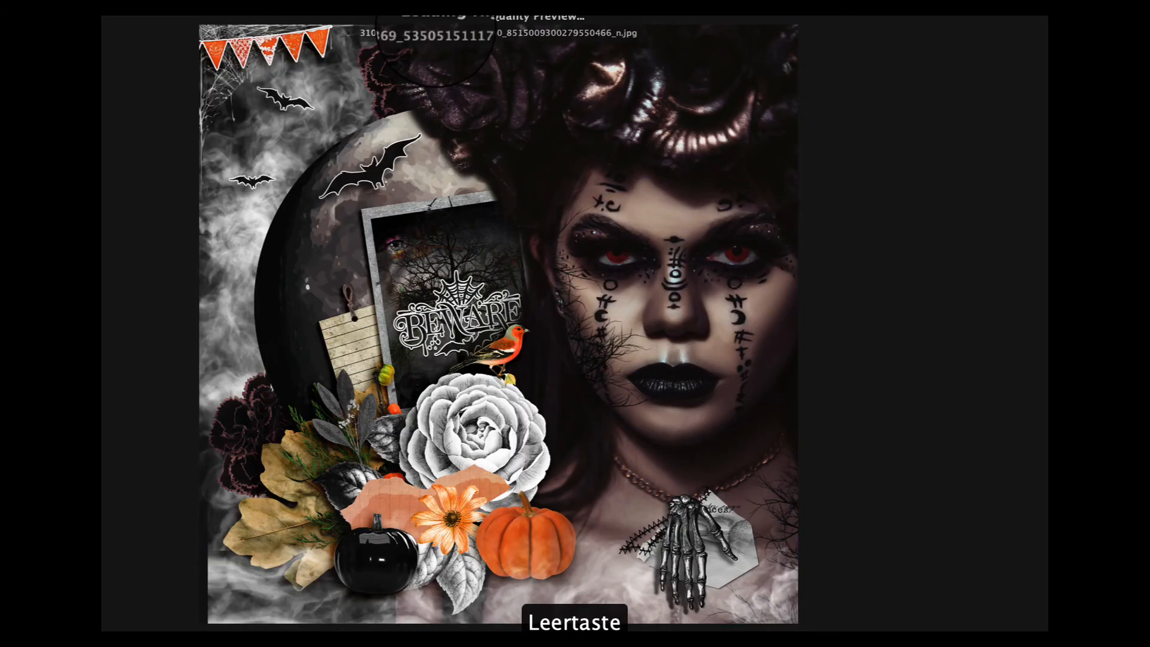
key("Right")
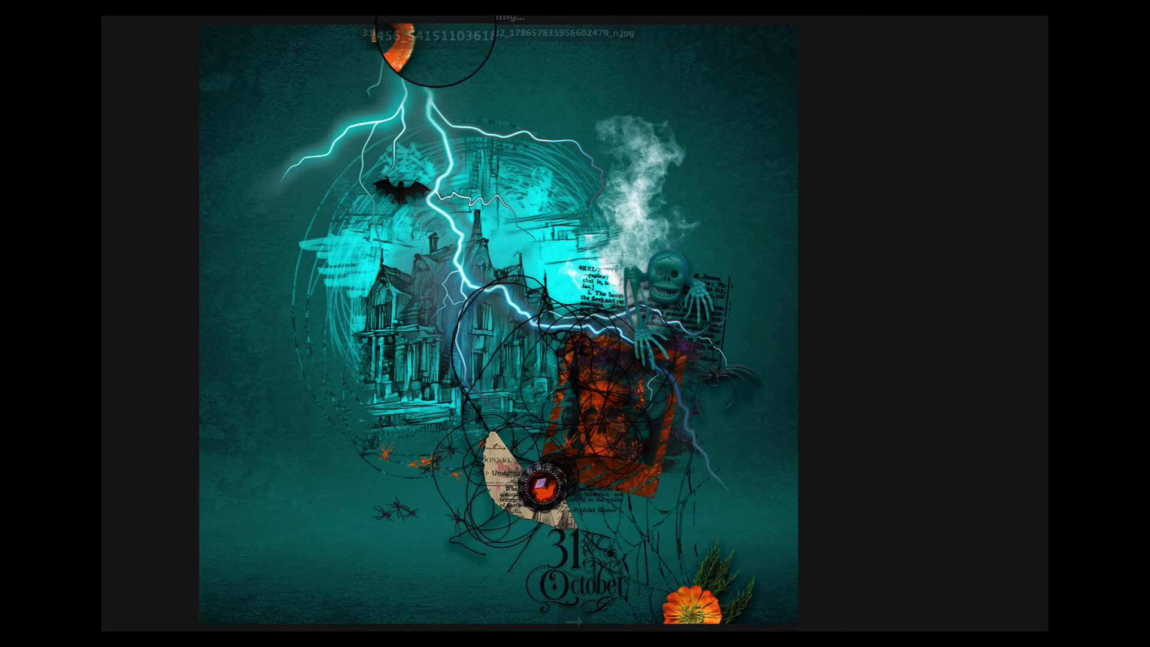
key("Right")
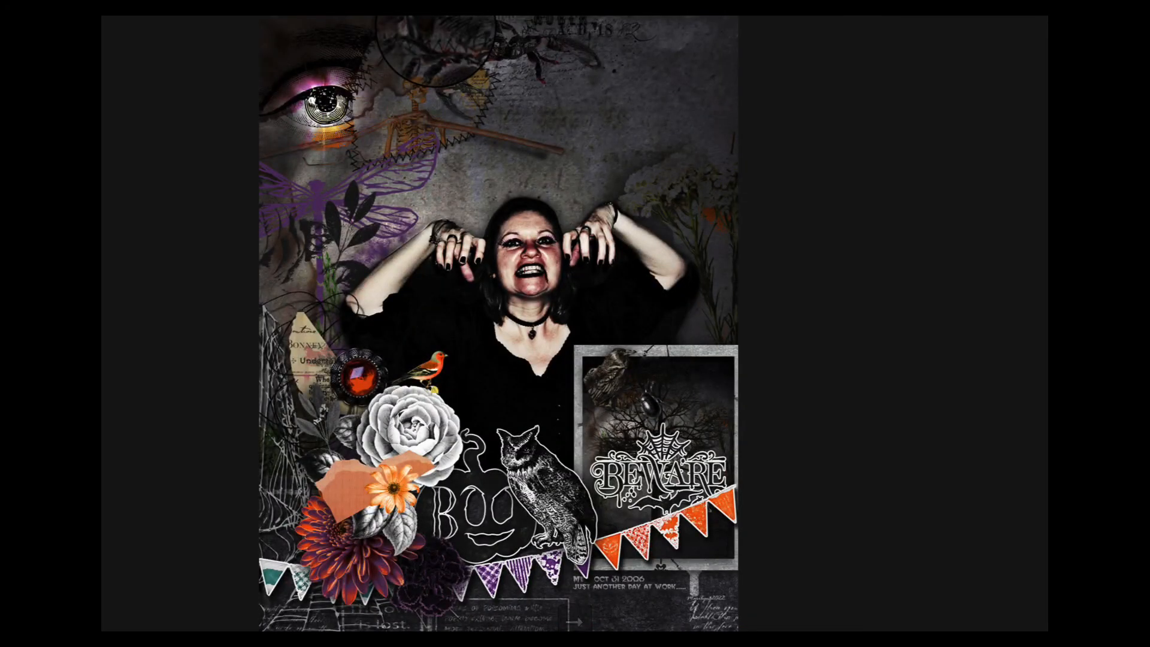
key("Right")
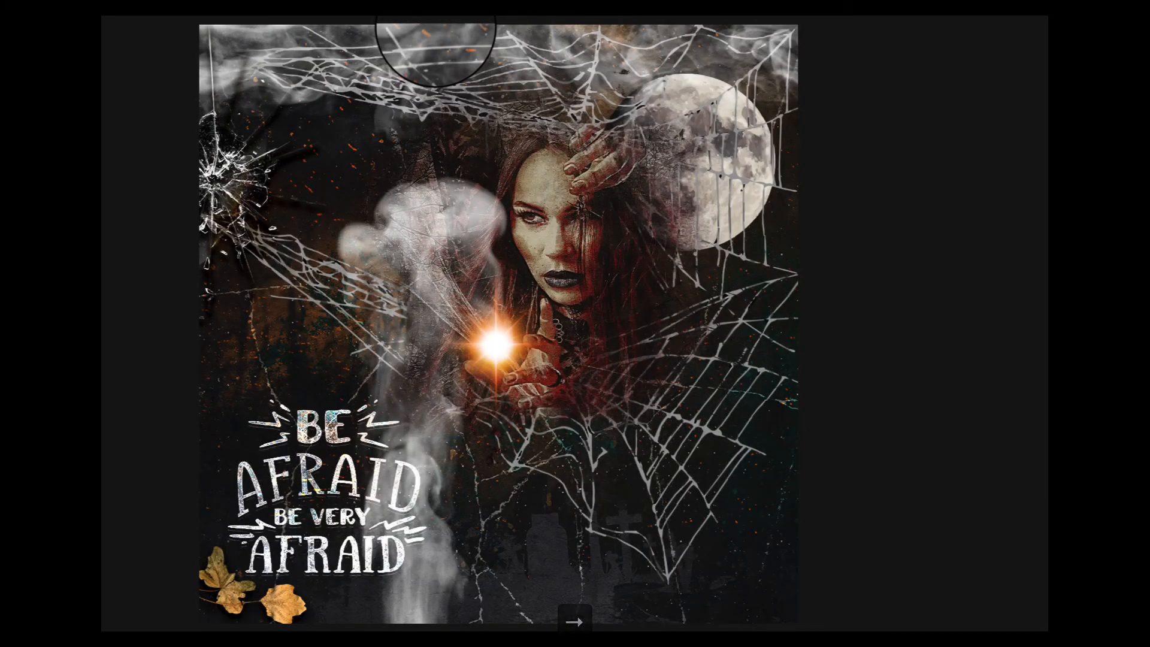
key("Right")
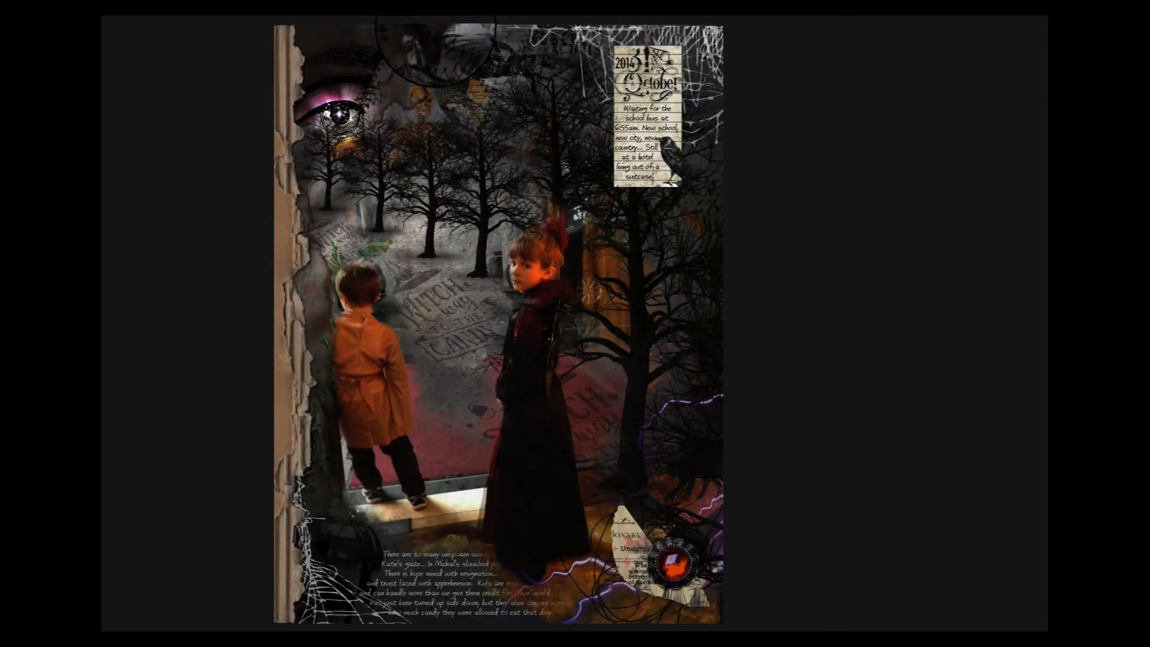